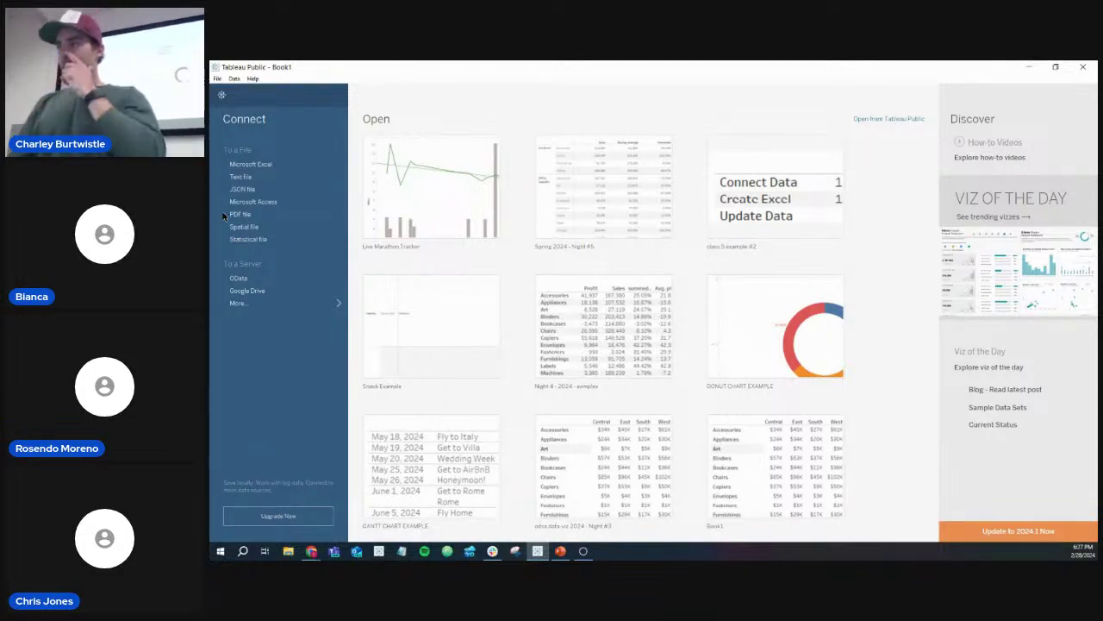
Step: Connect to the Excel workbook sample_-_superstore (1), add its Orders table as the data source, and open Sheet 1
left_click(277, 164)
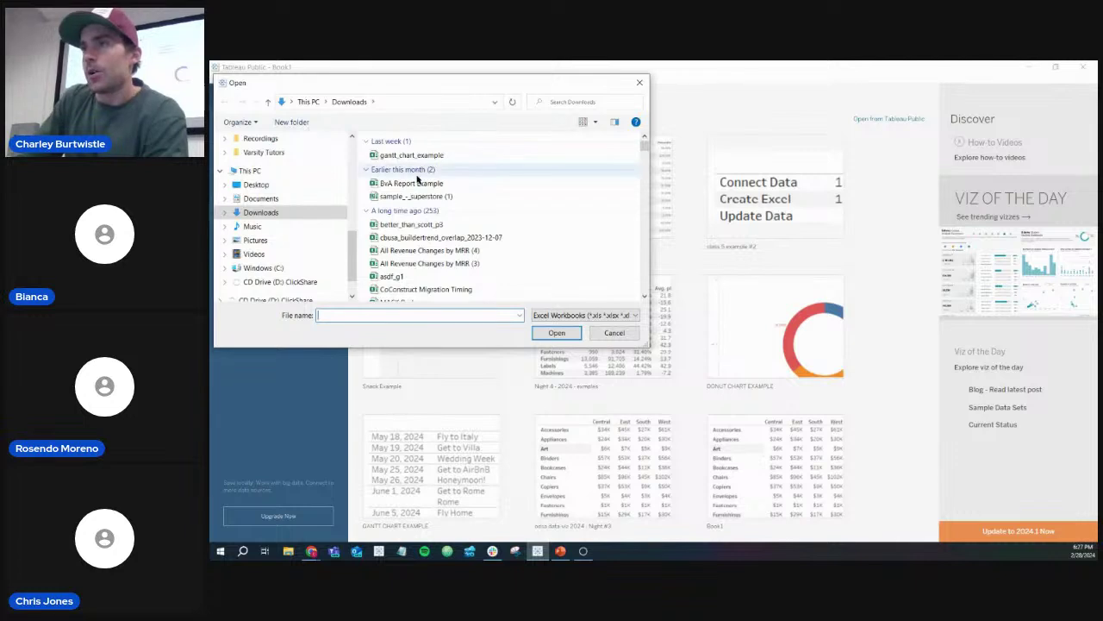
double_click(456, 200)
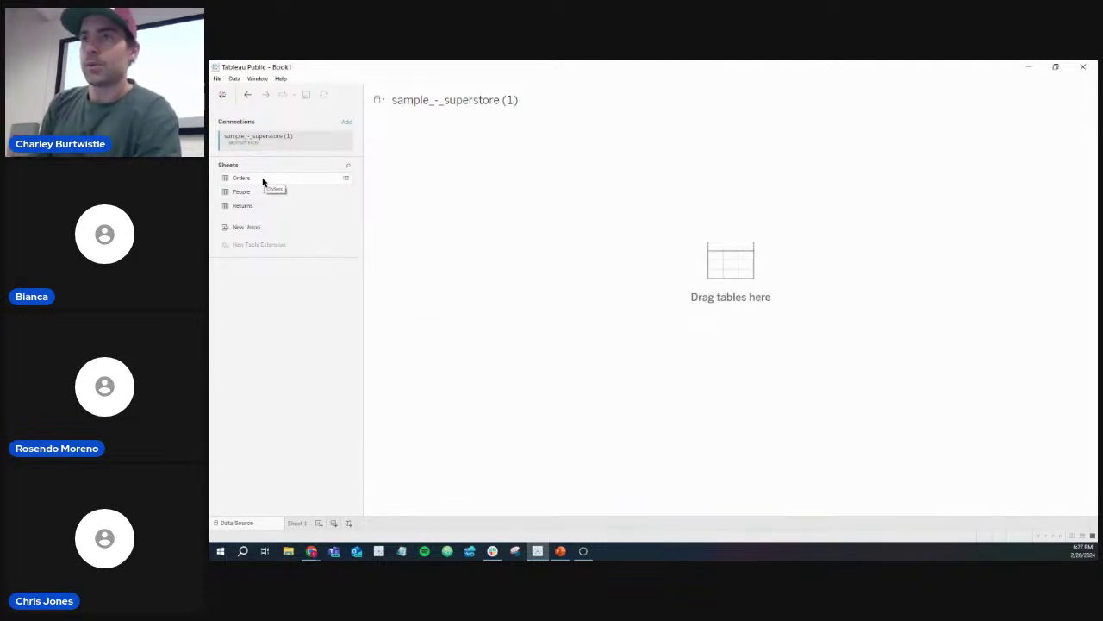
double_click(263, 180)
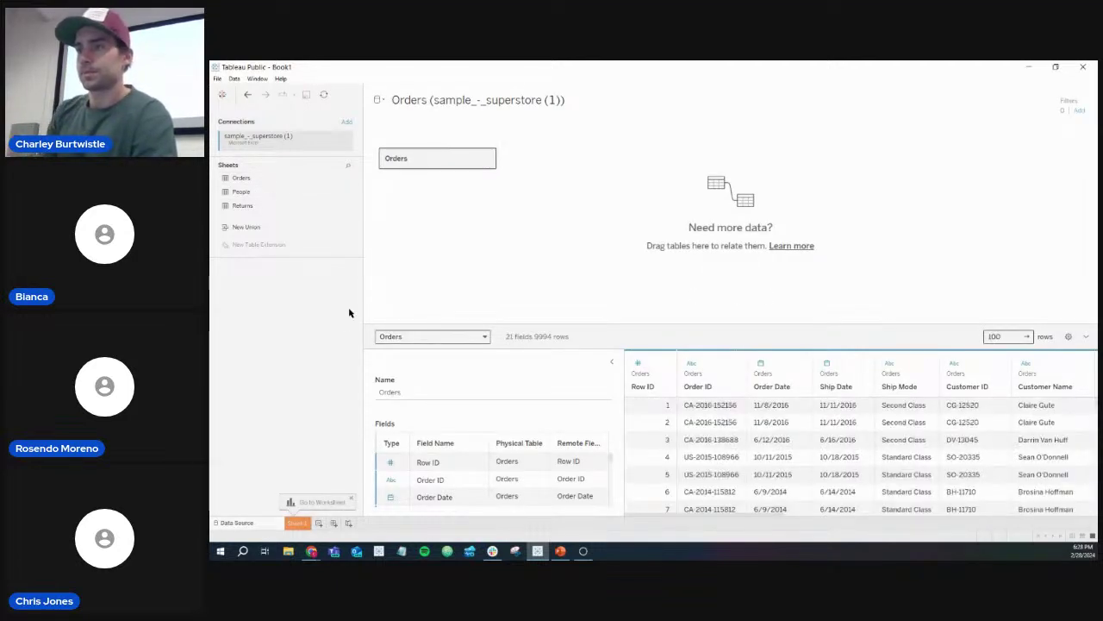
left_click(297, 523)
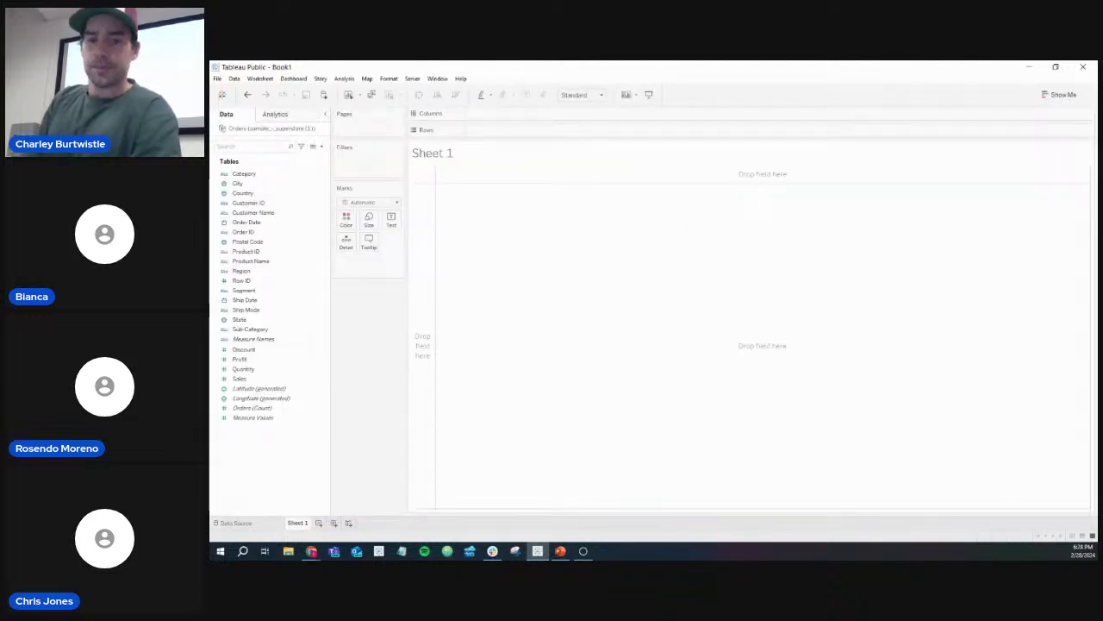
key("alt+Tab")
key("alt+Tab")
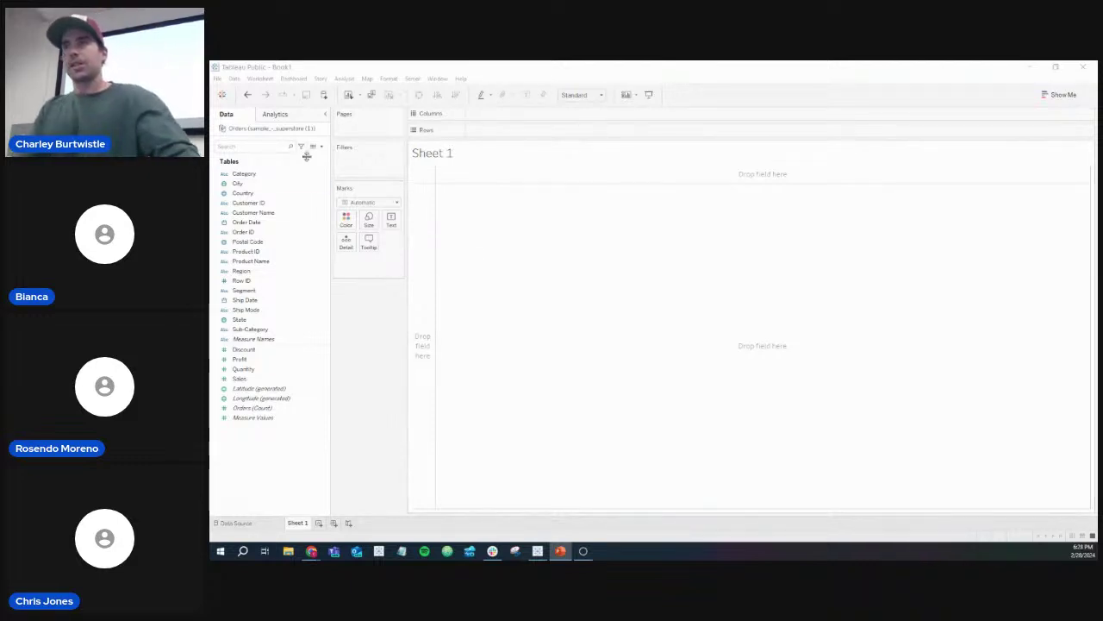
left_click(269, 175)
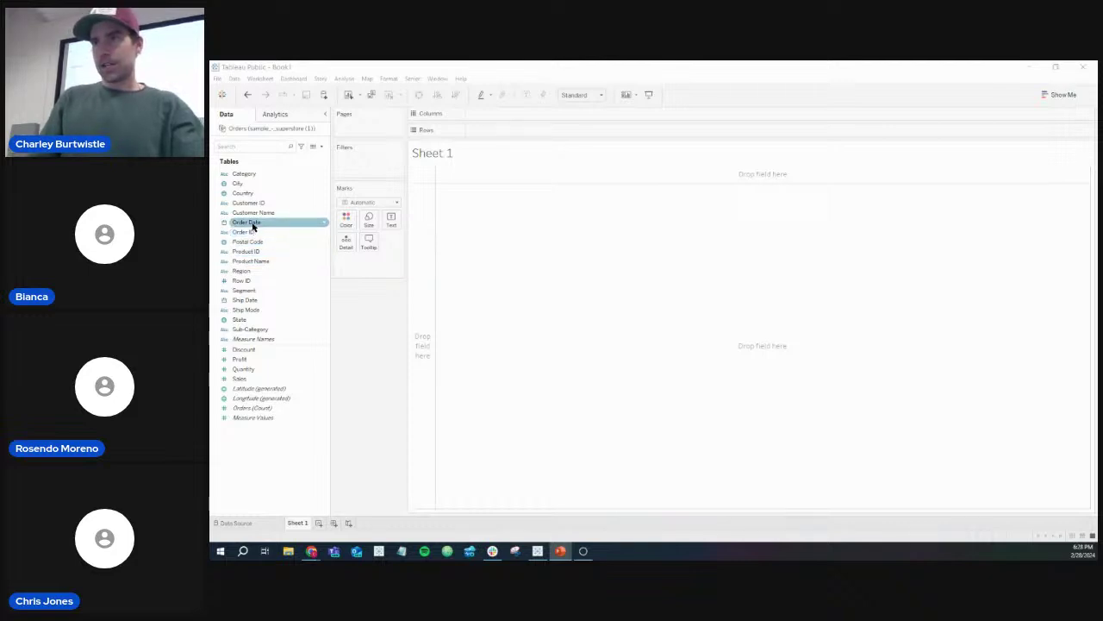
Step: Chart Sales in rows against Order Date in columns, split by year and by continuous month
left_click_drag(253, 226, 528, 116)
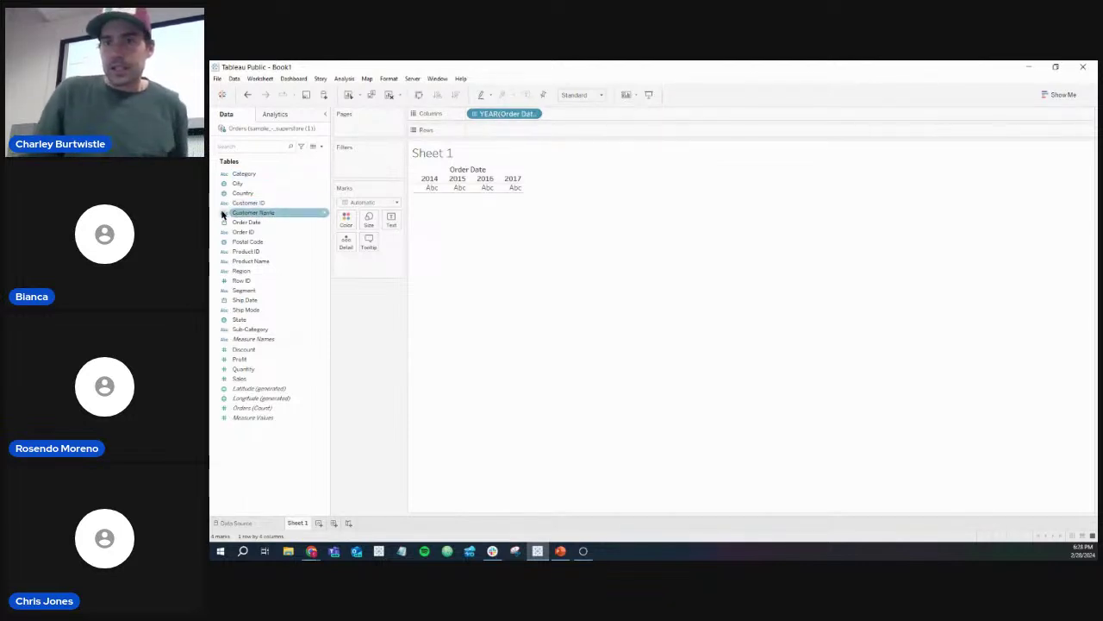
left_click_drag(252, 222, 608, 119)
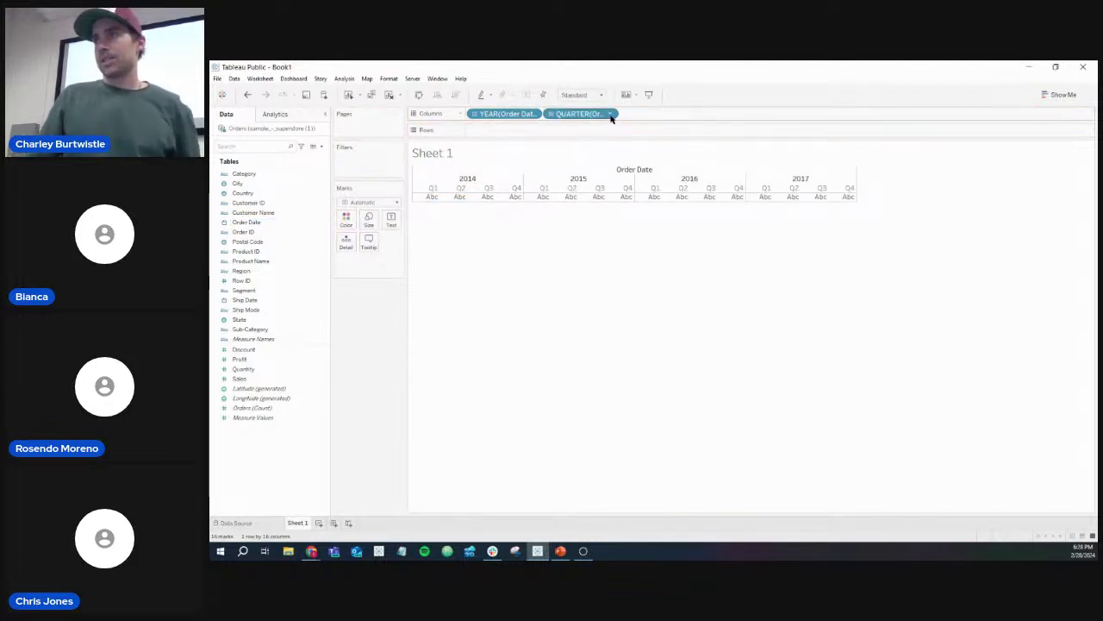
left_click(610, 116)
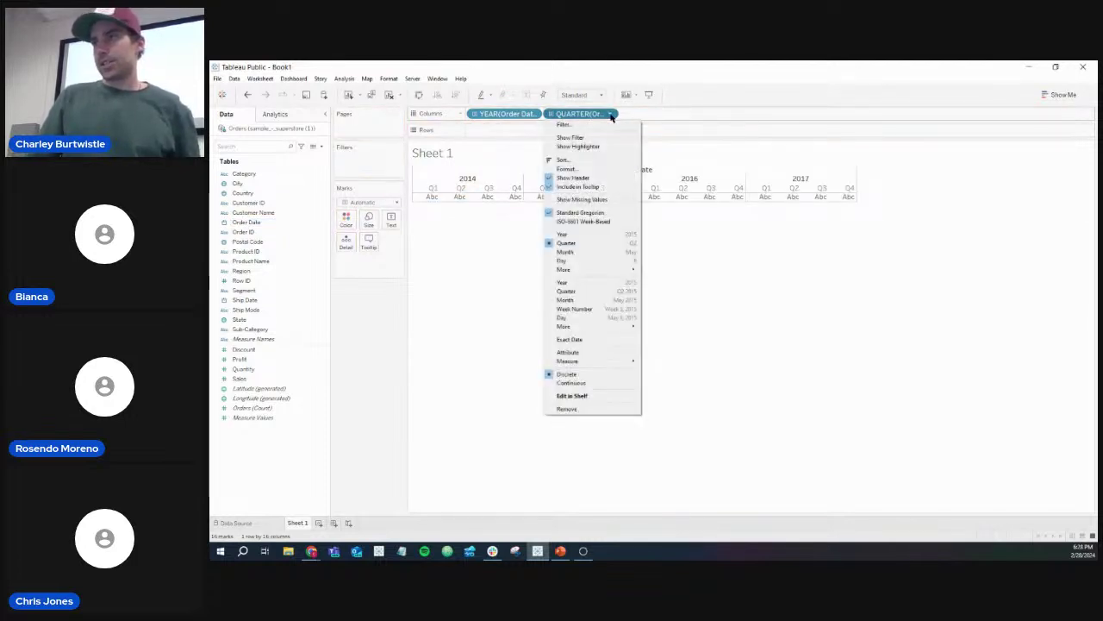
left_click(606, 304)
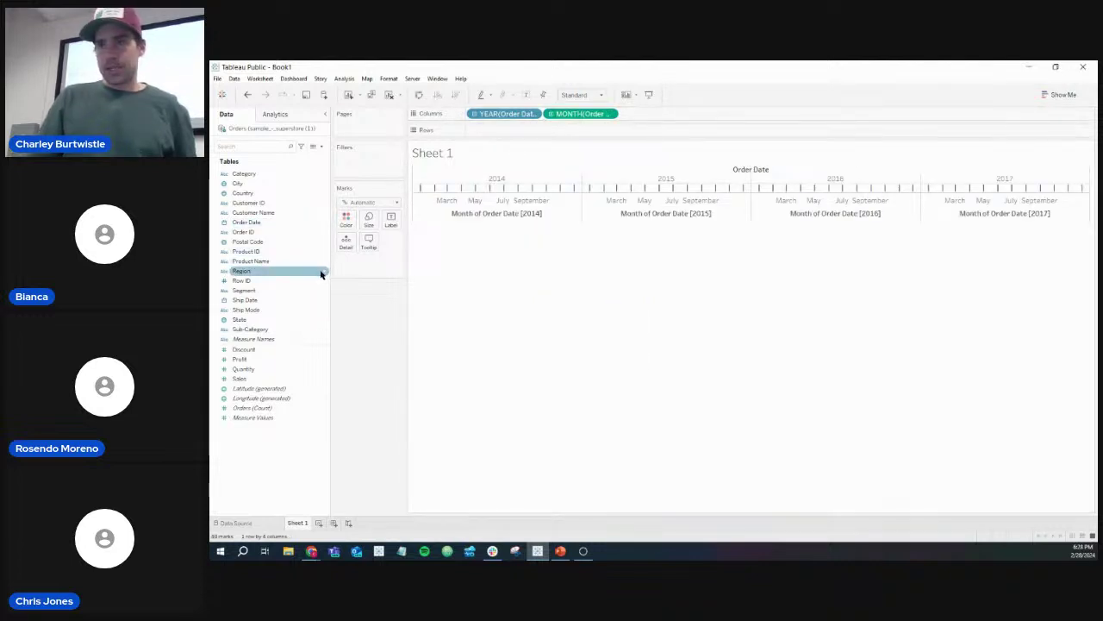
left_click_drag(264, 379, 518, 133)
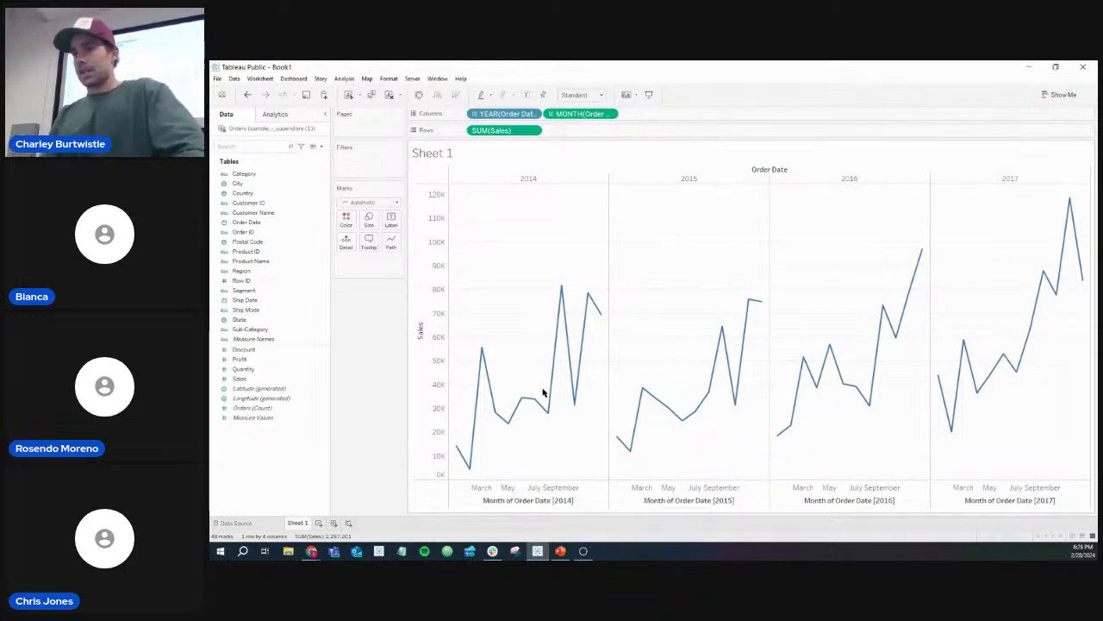
Step: Clear the Month of Order Date axis title and hide the Order Date field label above the years
double_click(700, 497)
left_click(685, 392)
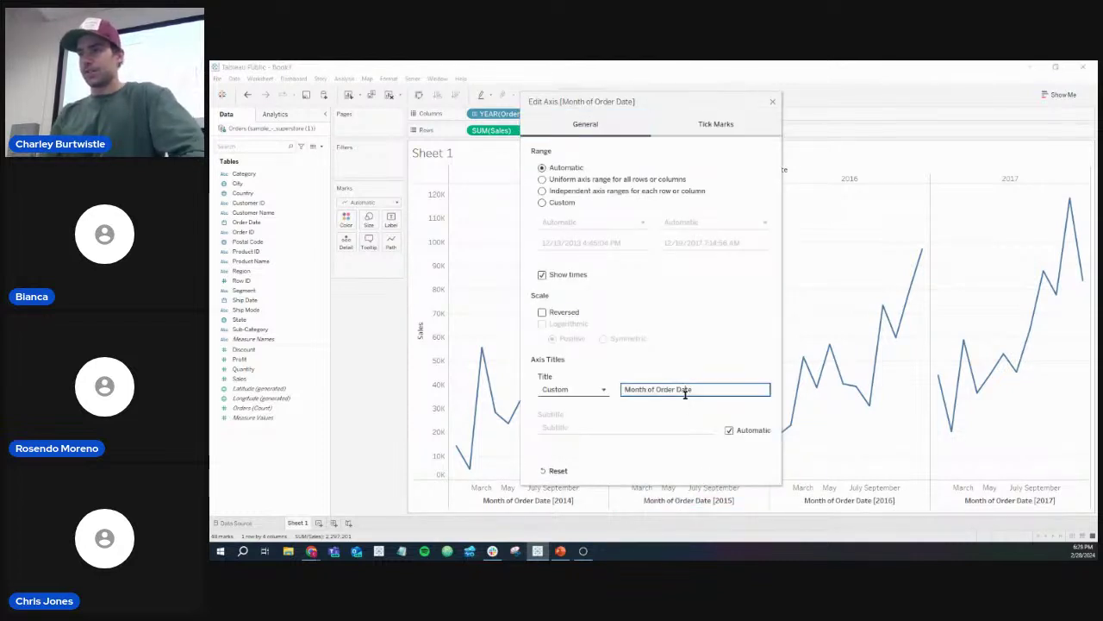
triple_click(687, 389)
key("BackSpace")
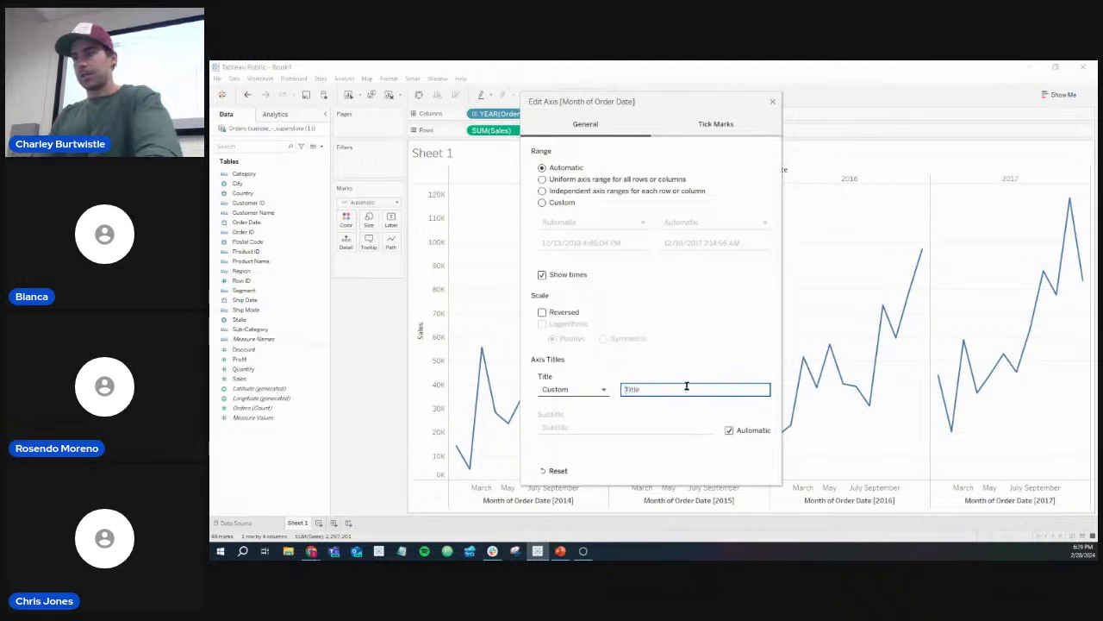
left_click(772, 102)
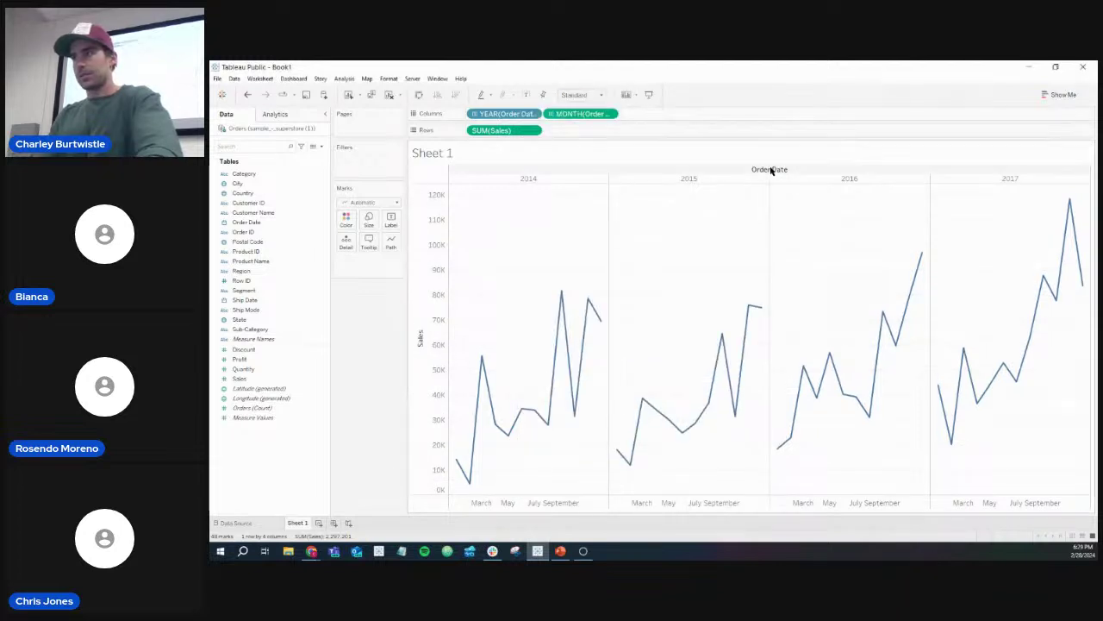
right_click(772, 170)
left_click(794, 181)
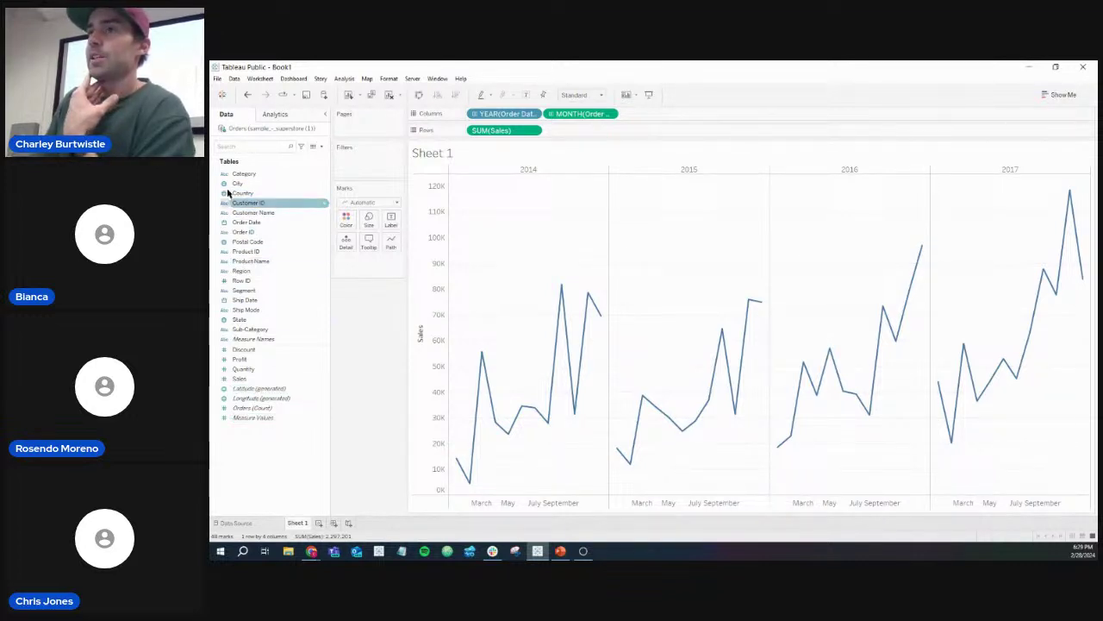
Step: Try adding a table-wide constant line on both the order month and Sales axes, undoing each attempt
left_click(285, 114)
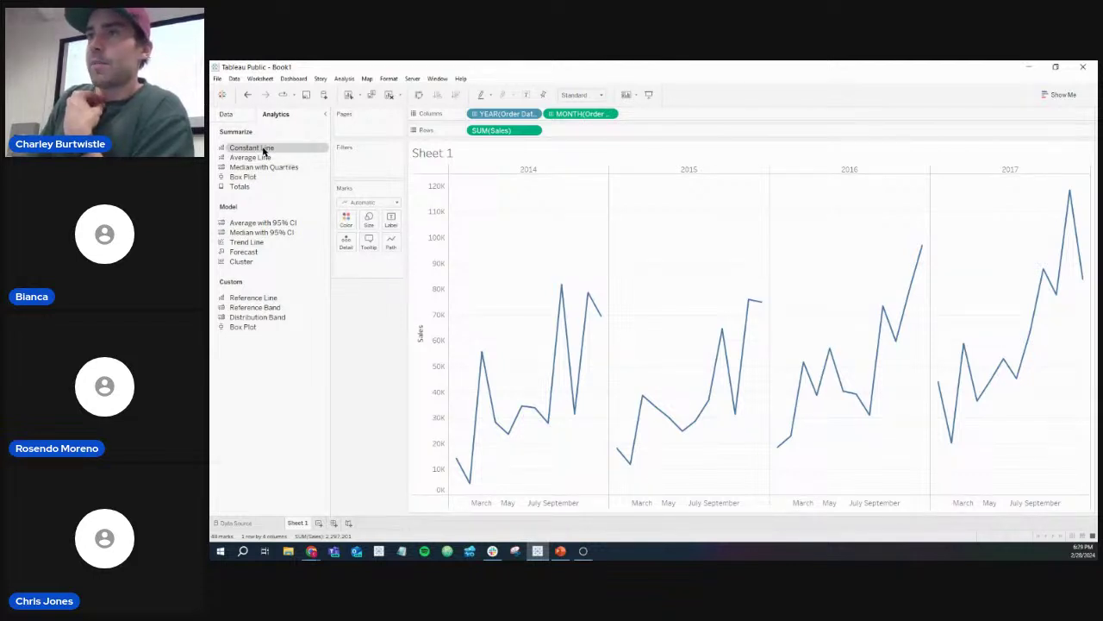
left_click_drag(264, 151, 500, 223)
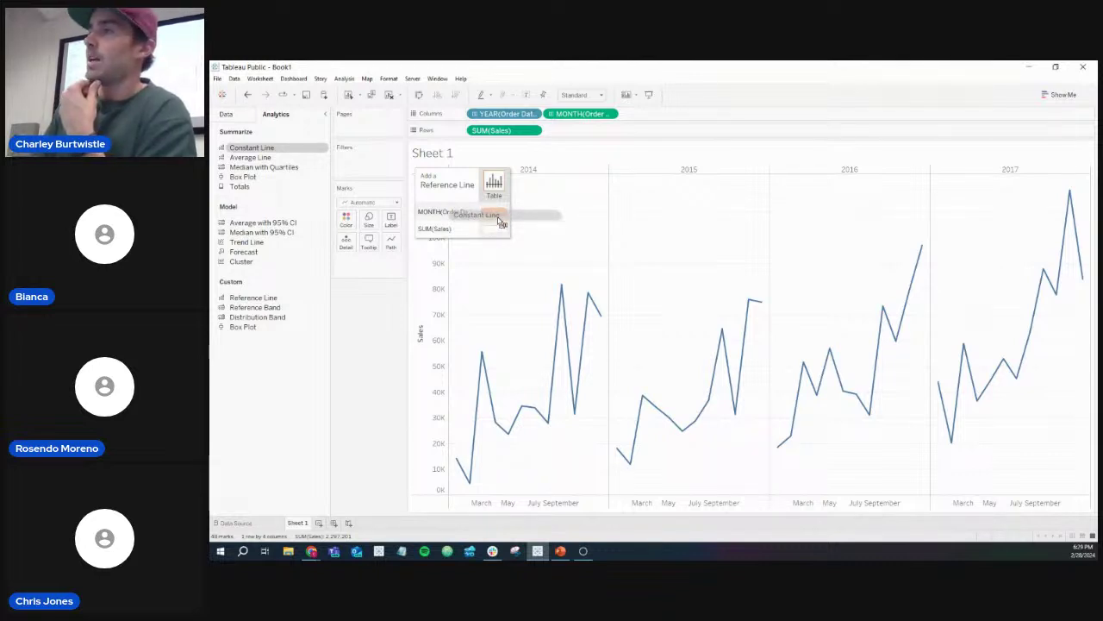
left_click_drag(501, 223, 501, 186)
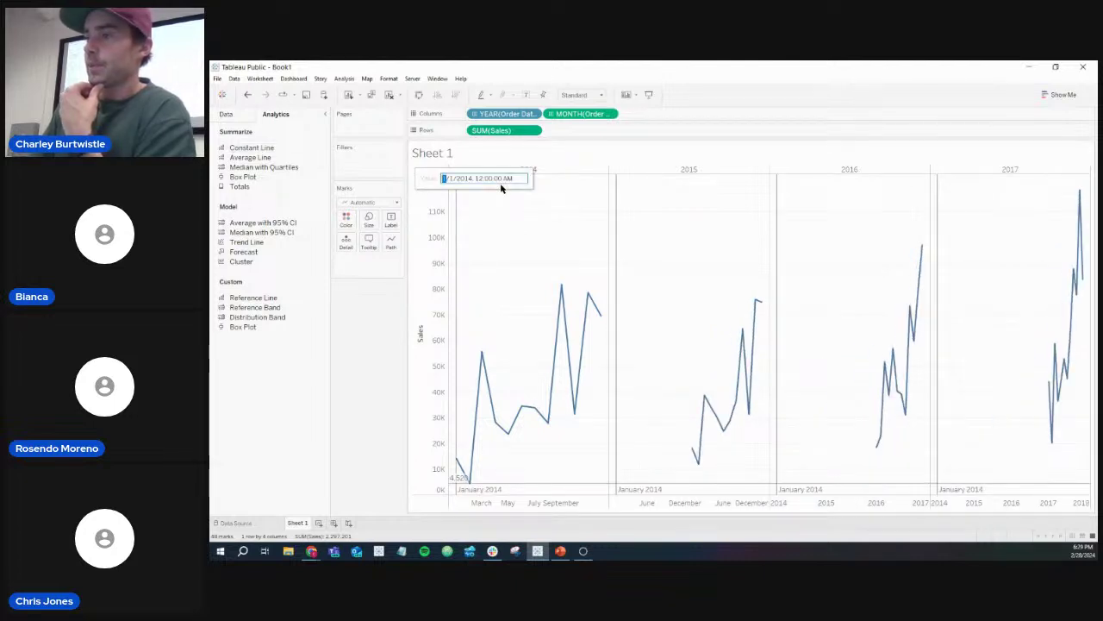
left_click(521, 229)
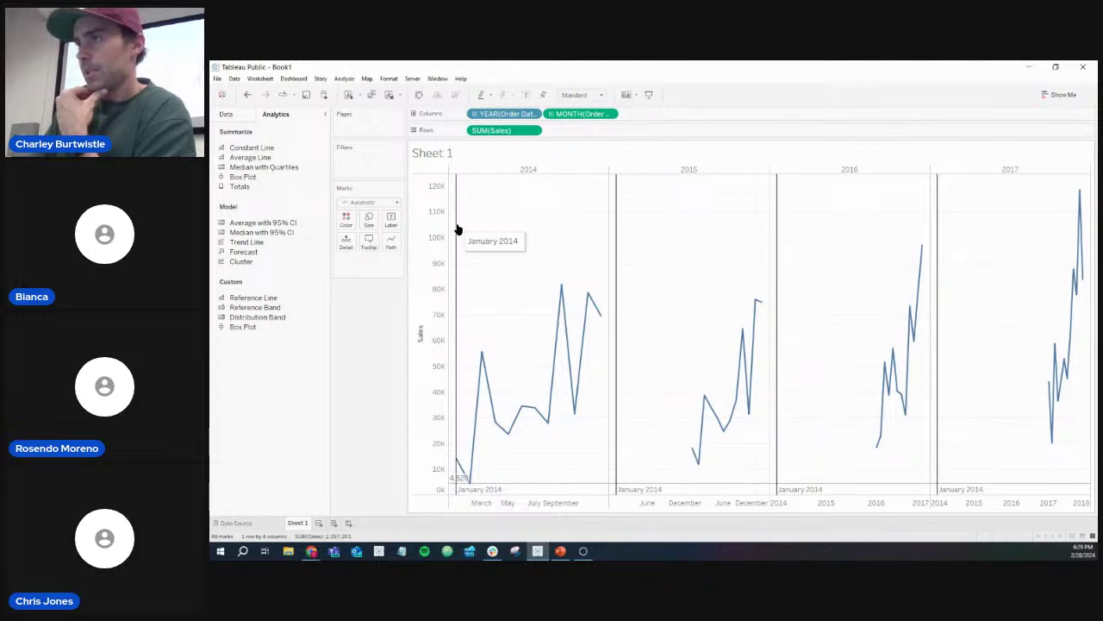
left_click(248, 95)
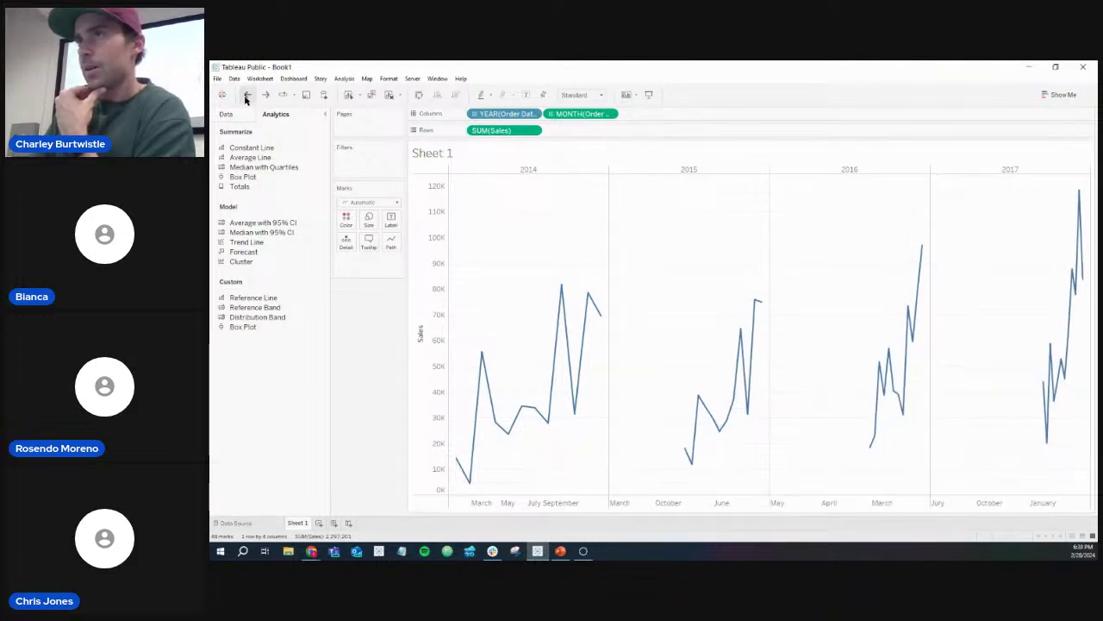
left_click_drag(252, 148, 492, 185)
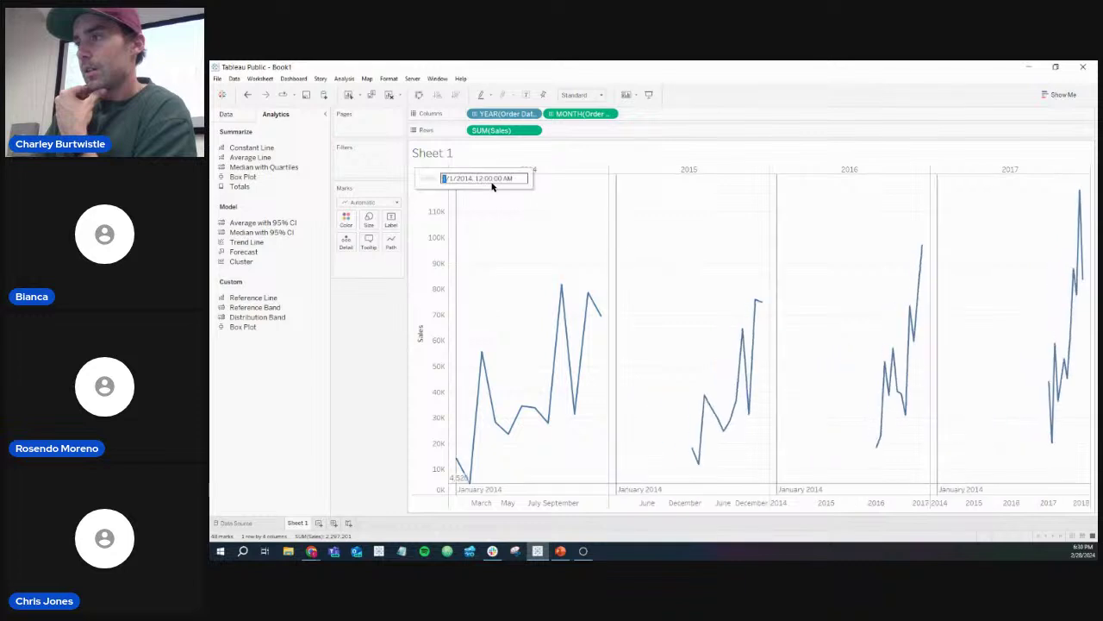
left_click(248, 96)
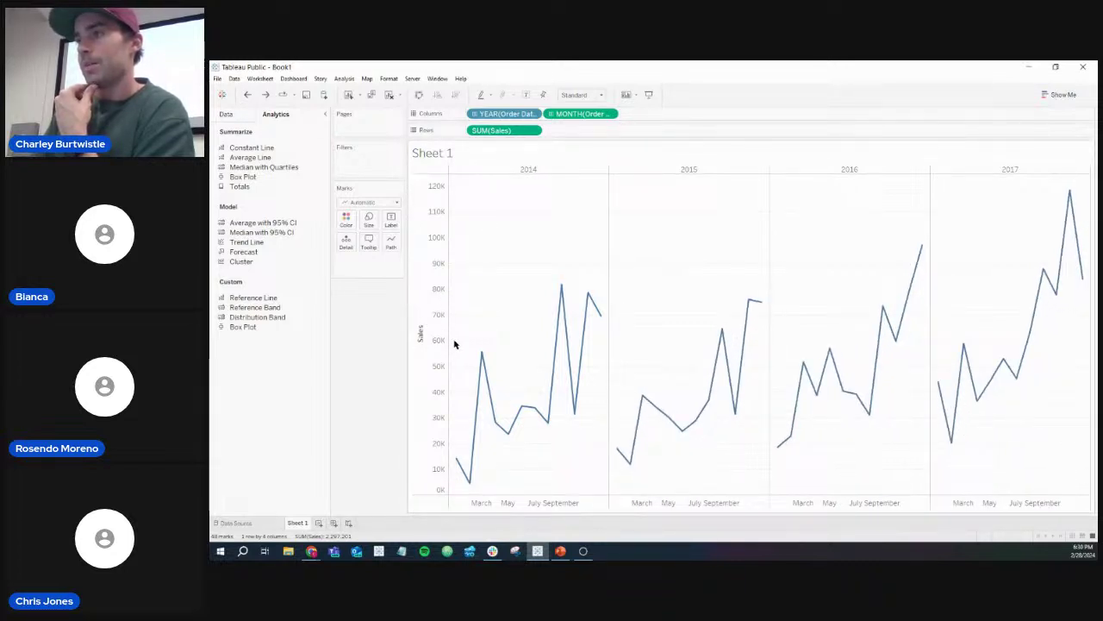
left_click_drag(276, 149, 489, 180)
key("Return")
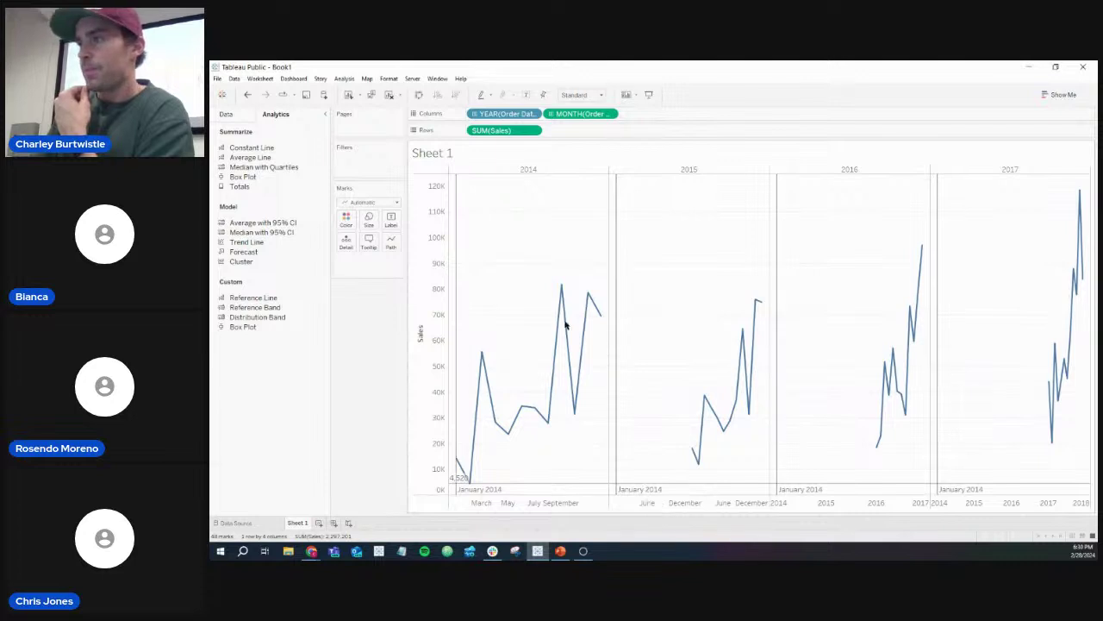
left_click(248, 96)
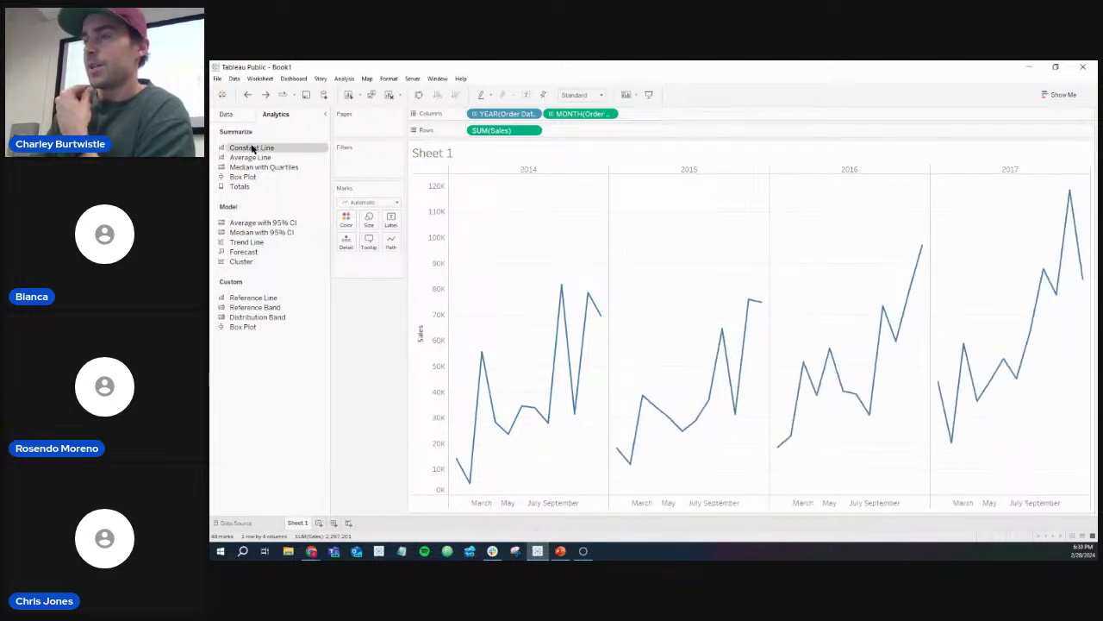
Step: Try adding a constant line on the order month axis only, and undo it
left_click_drag(251, 147, 487, 217)
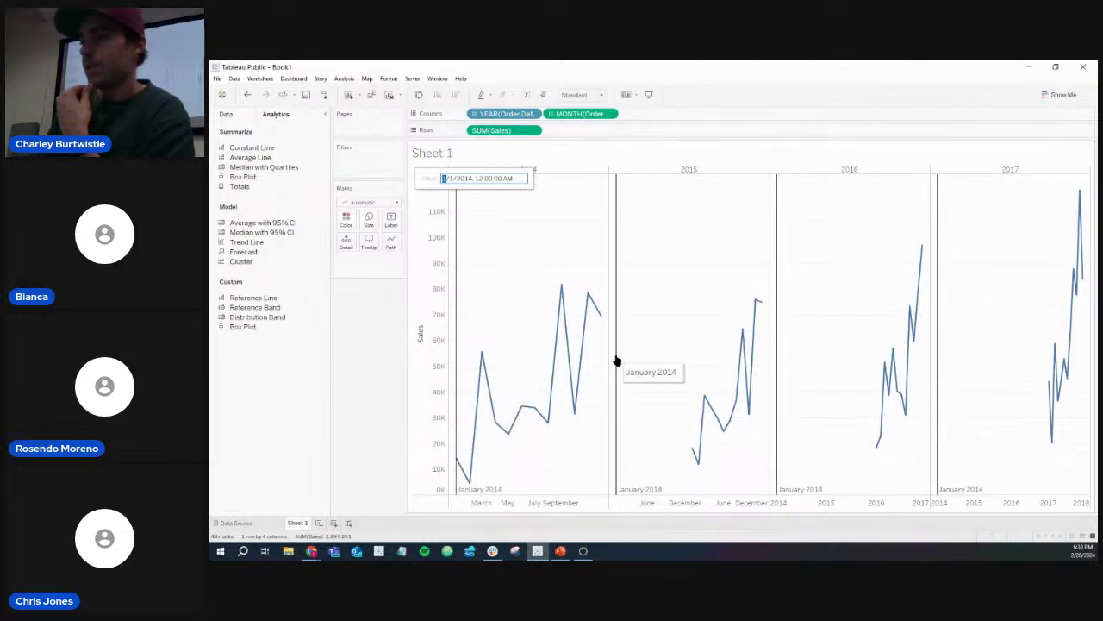
left_click(248, 95)
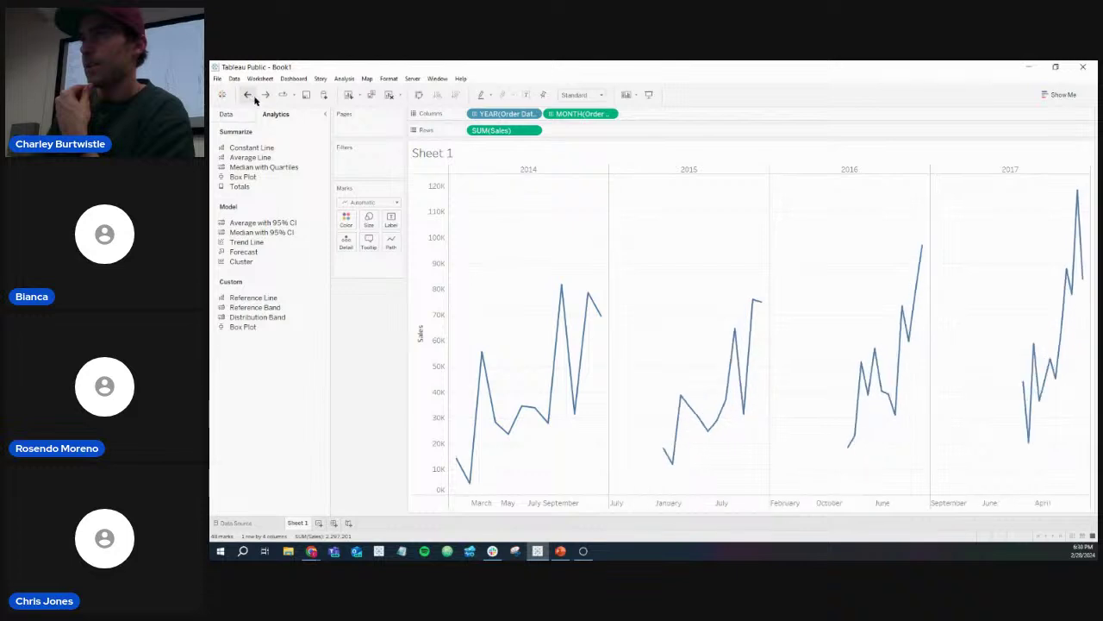
Step: Add a constant line on the Sales axis with a value of 50000
left_click_drag(257, 148, 496, 230)
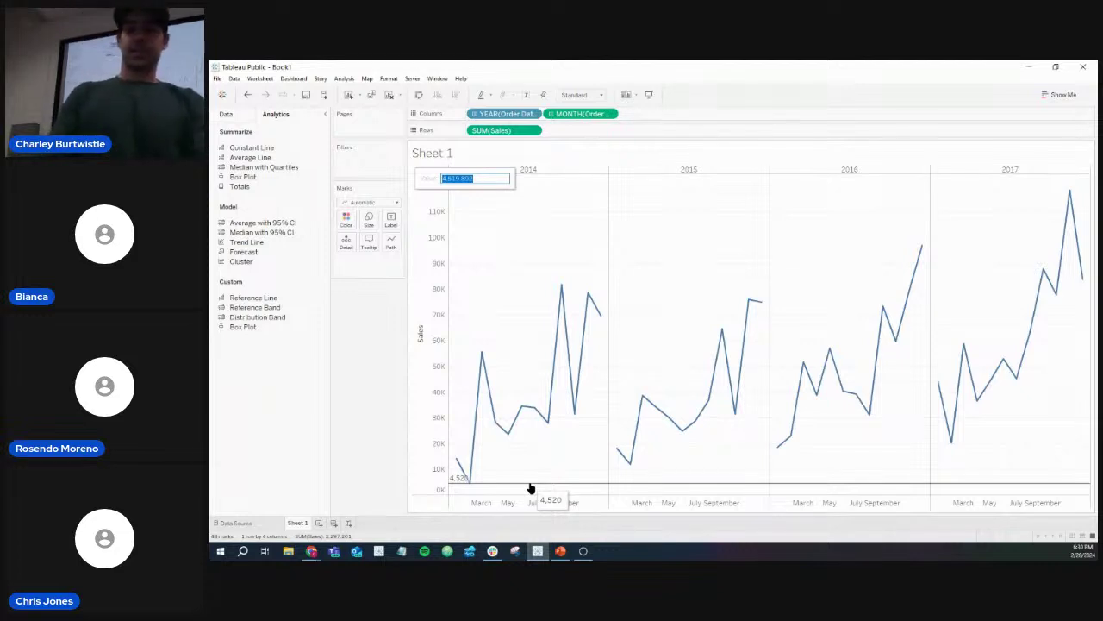
type("90000")
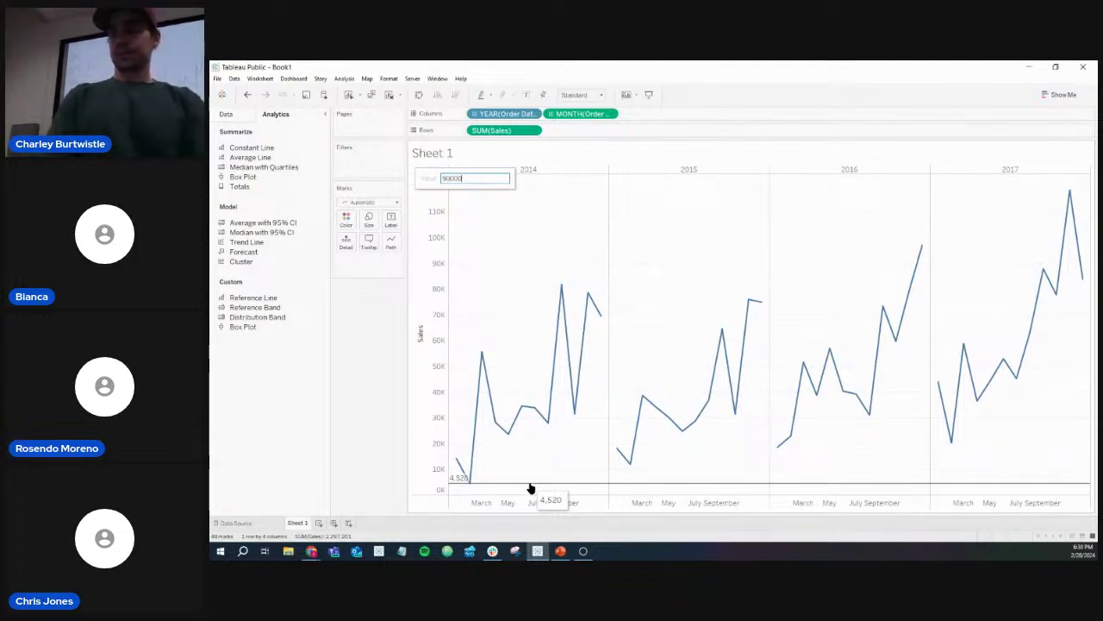
key("Return")
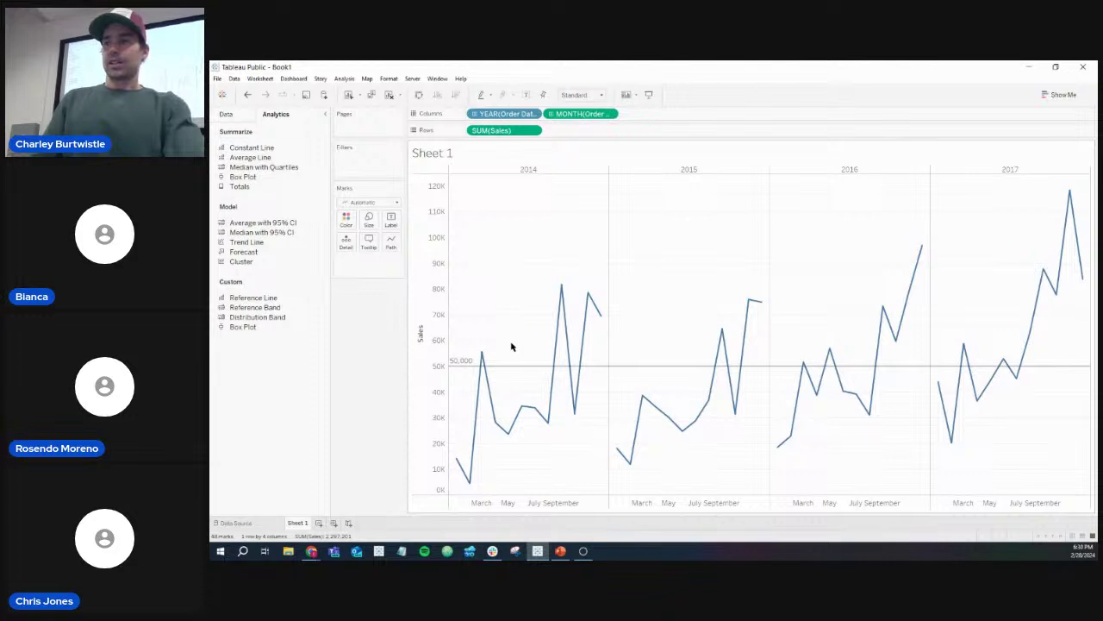
Step: Open the Sales constant line for editing, try the Per Pane and Per Cell scopes, and set the scope back to Entire Table
left_click(508, 368)
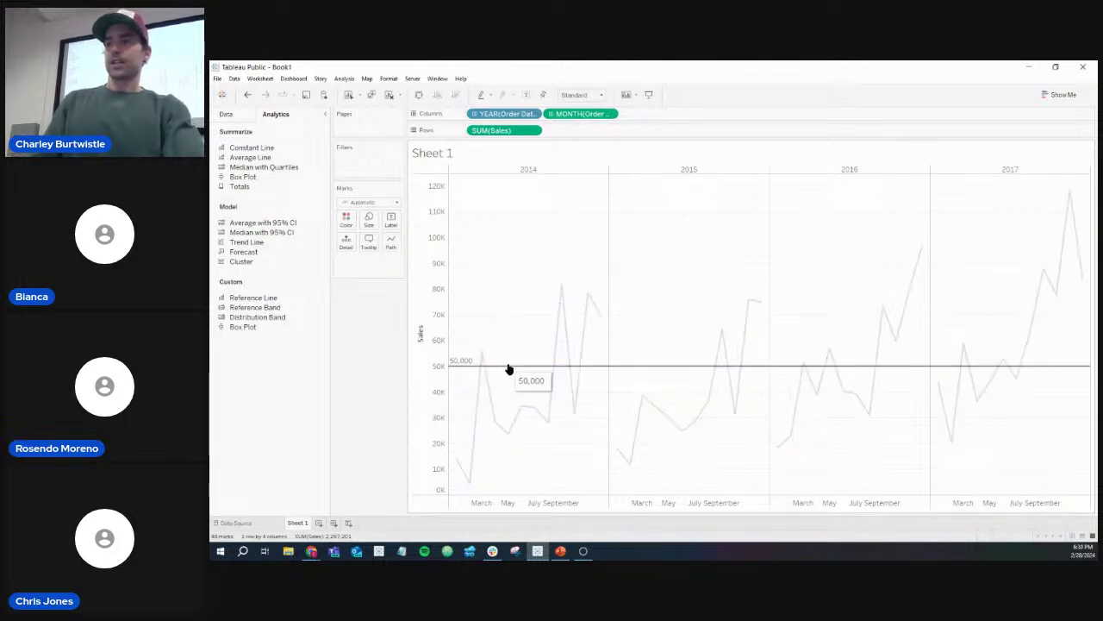
right_click(508, 368)
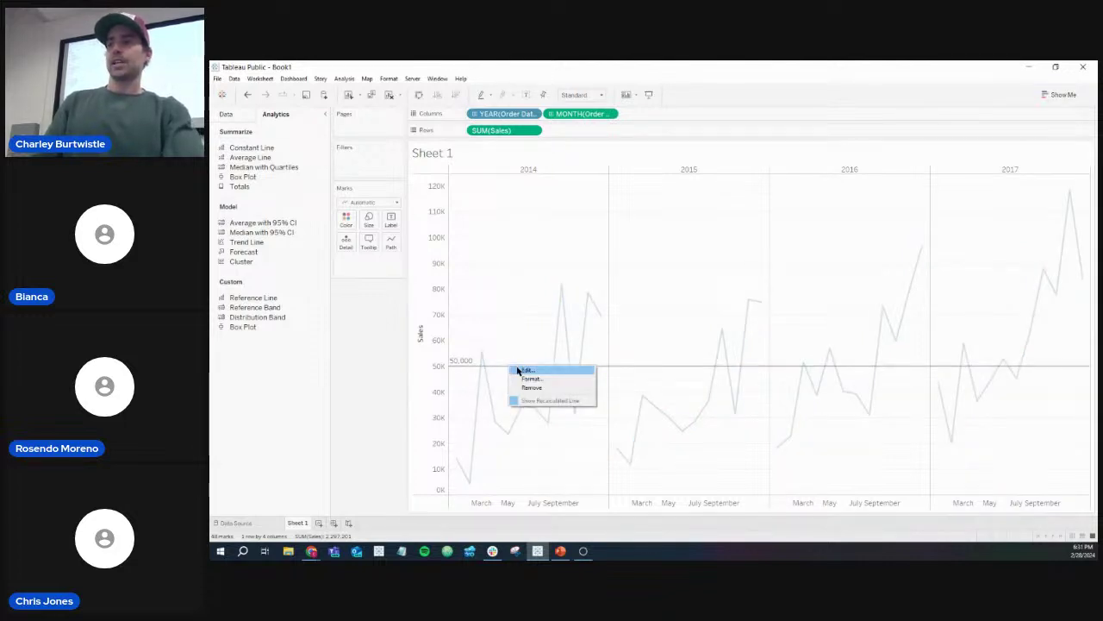
left_click(524, 370)
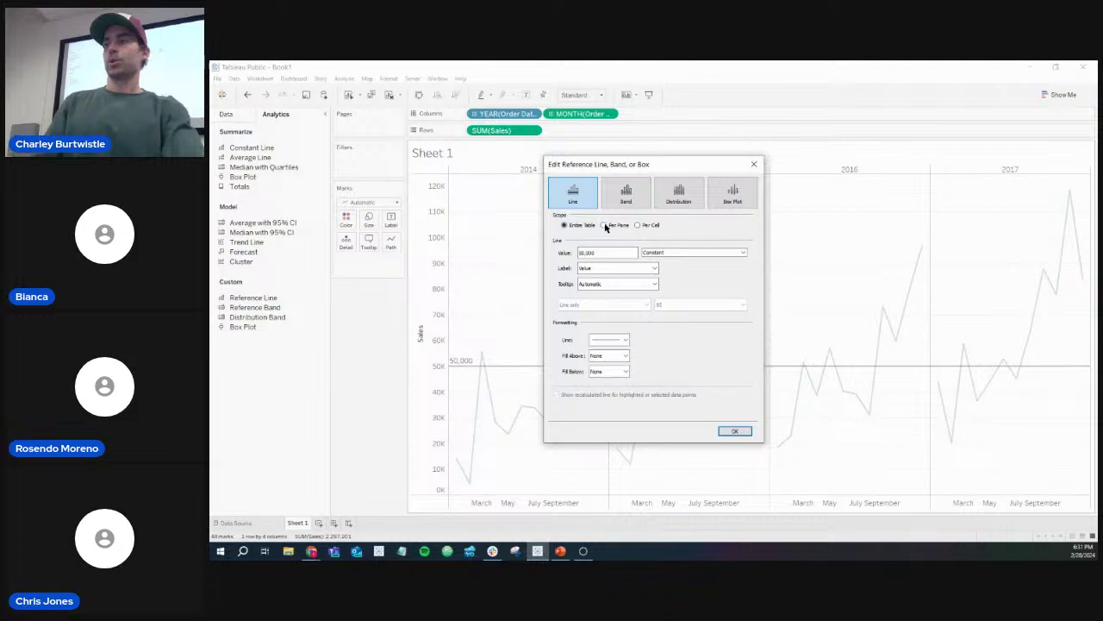
left_click(605, 225)
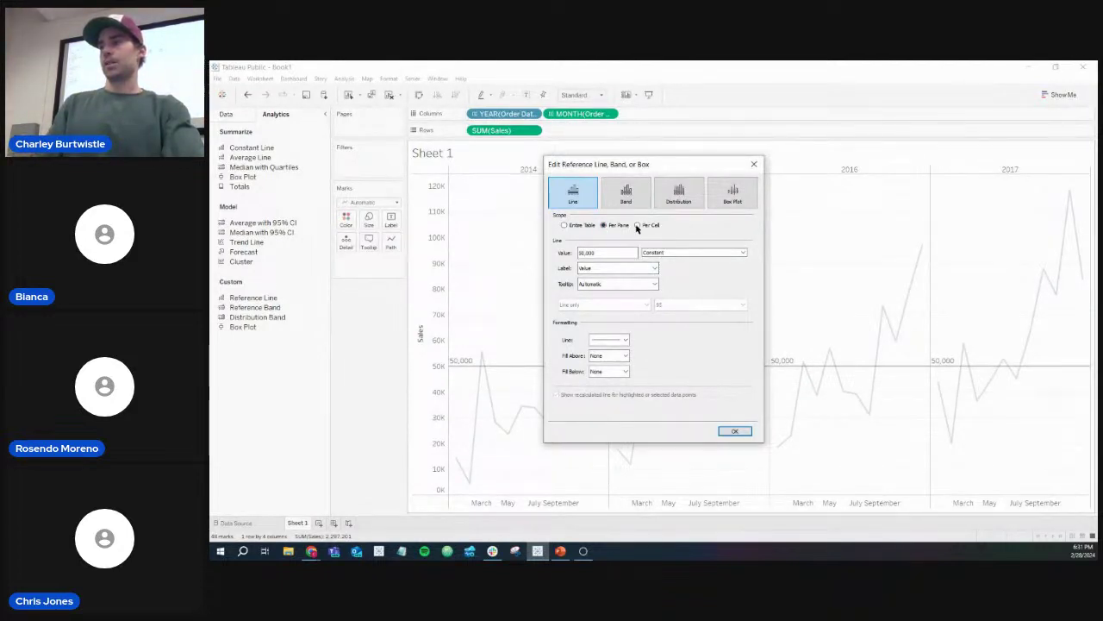
left_click(637, 226)
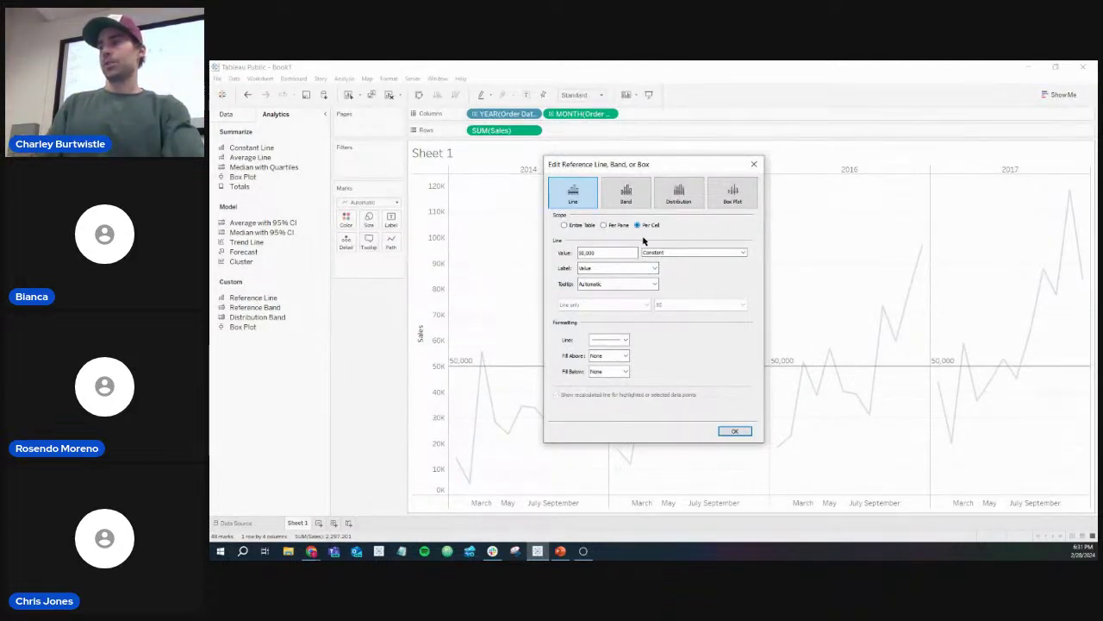
left_click(564, 225)
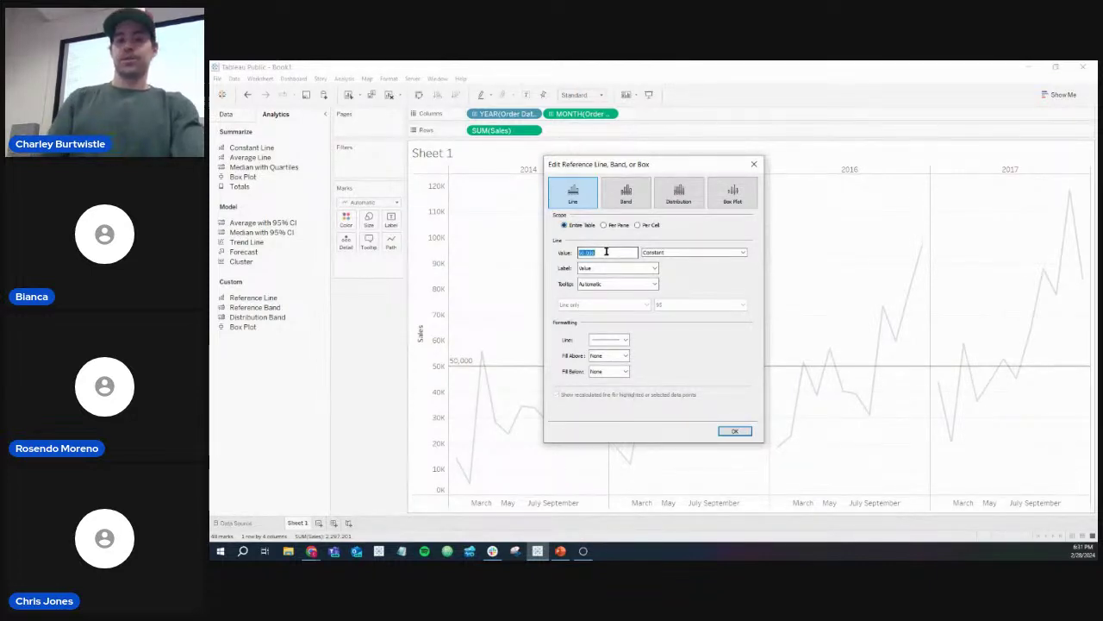
Step: Set the Sales constant line's value to 50000 and its label to Computation, and apply the changes
type("400")
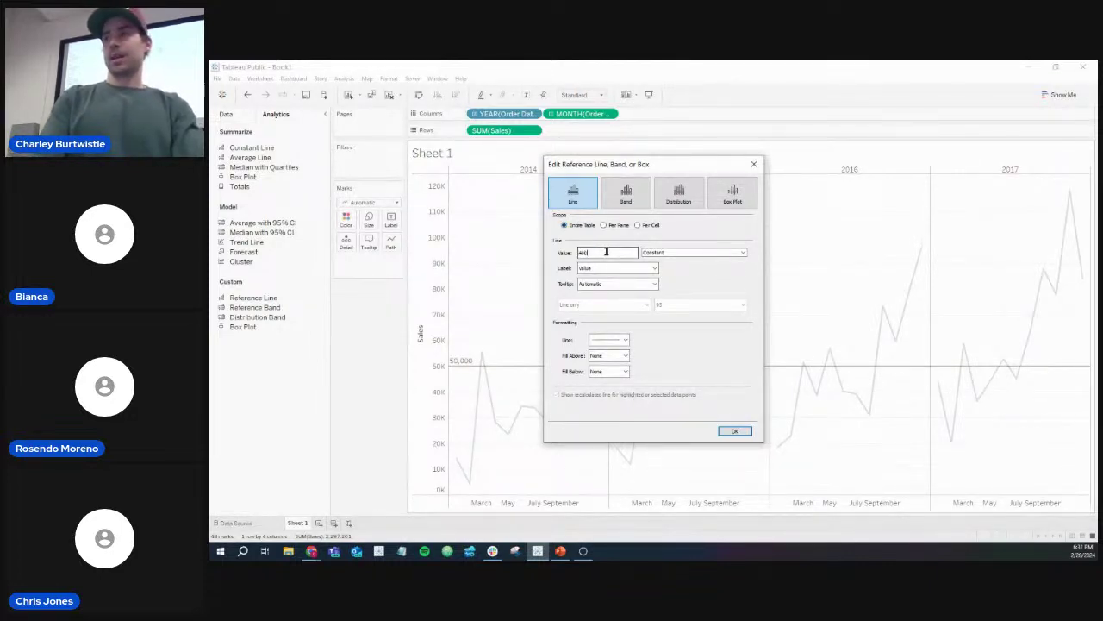
type("0000")
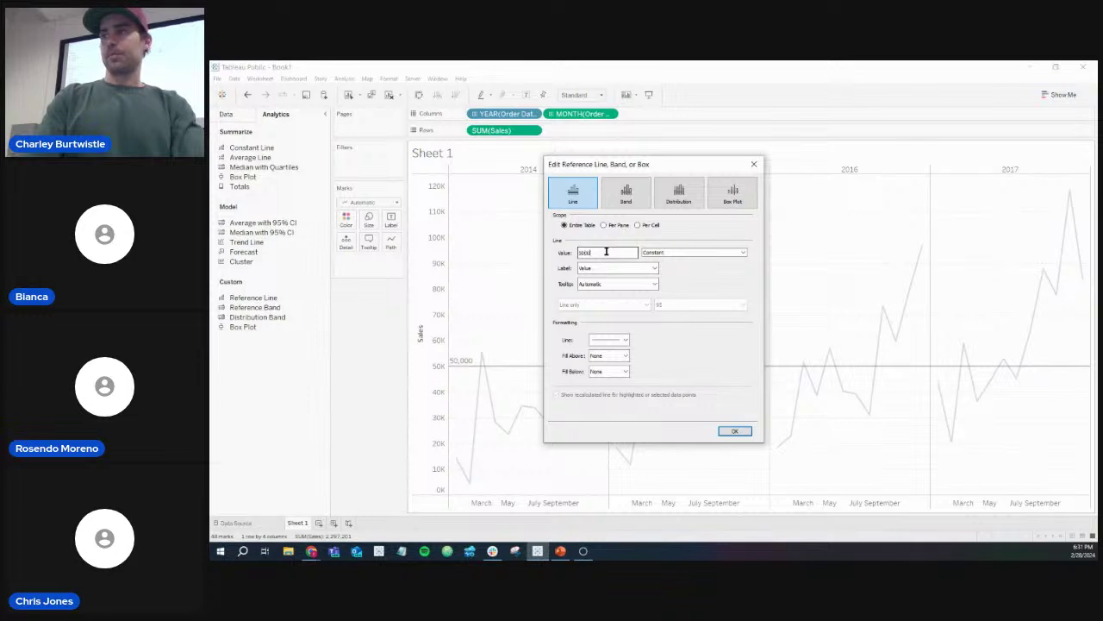
left_click(655, 269)
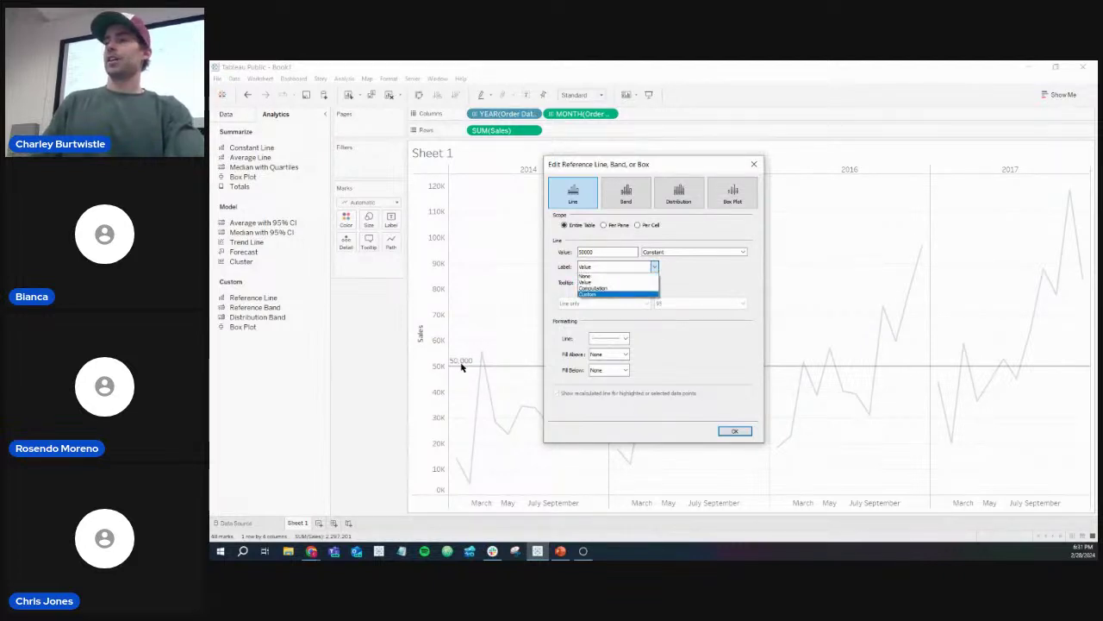
left_click(602, 292)
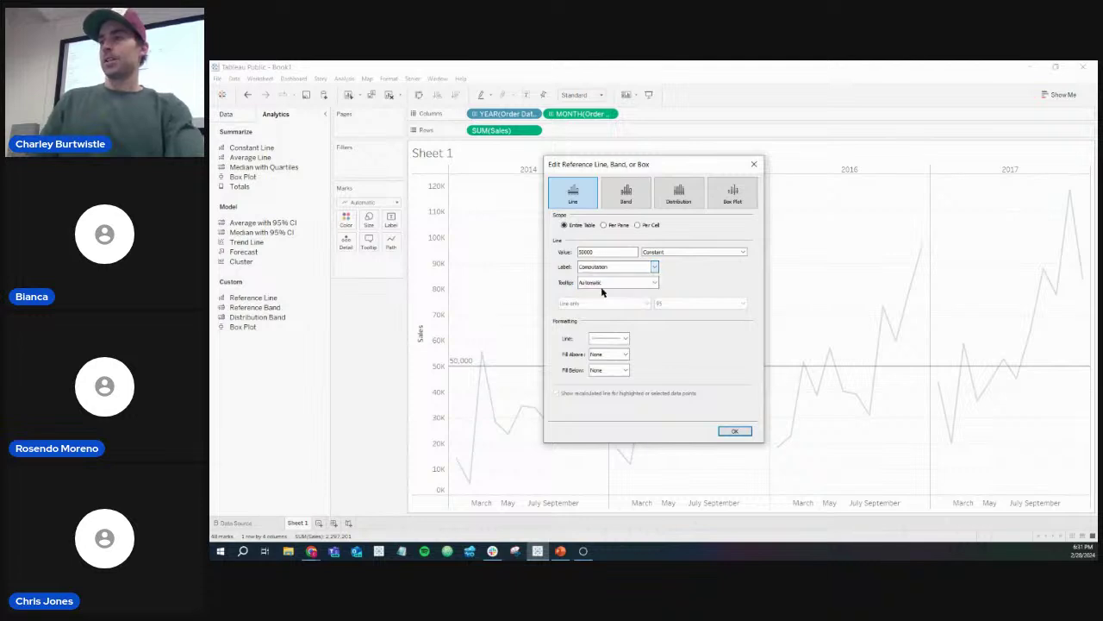
left_click(735, 431)
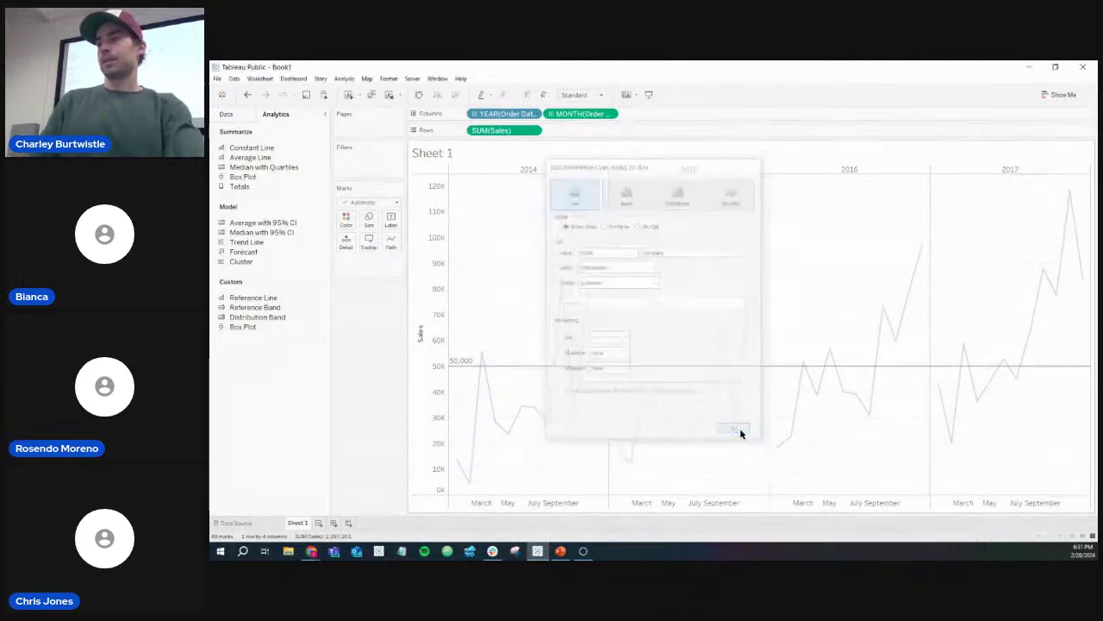
Step: Give the Sales constant line a custom label reading "This is our monthly goal"
right_click(461, 370)
left_click(474, 377)
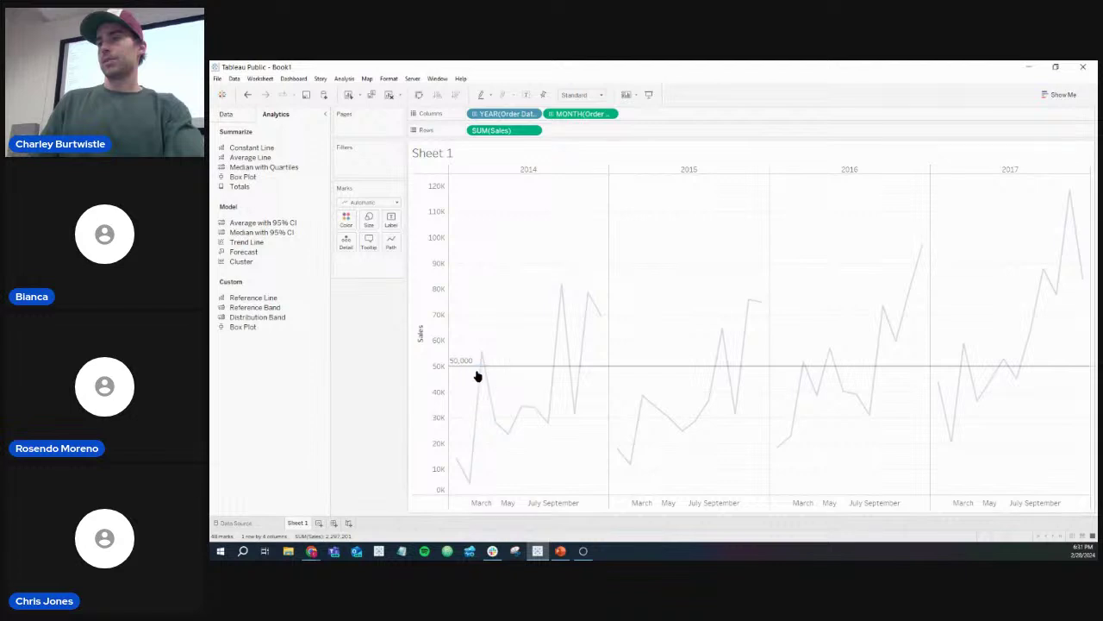
left_click(617, 268)
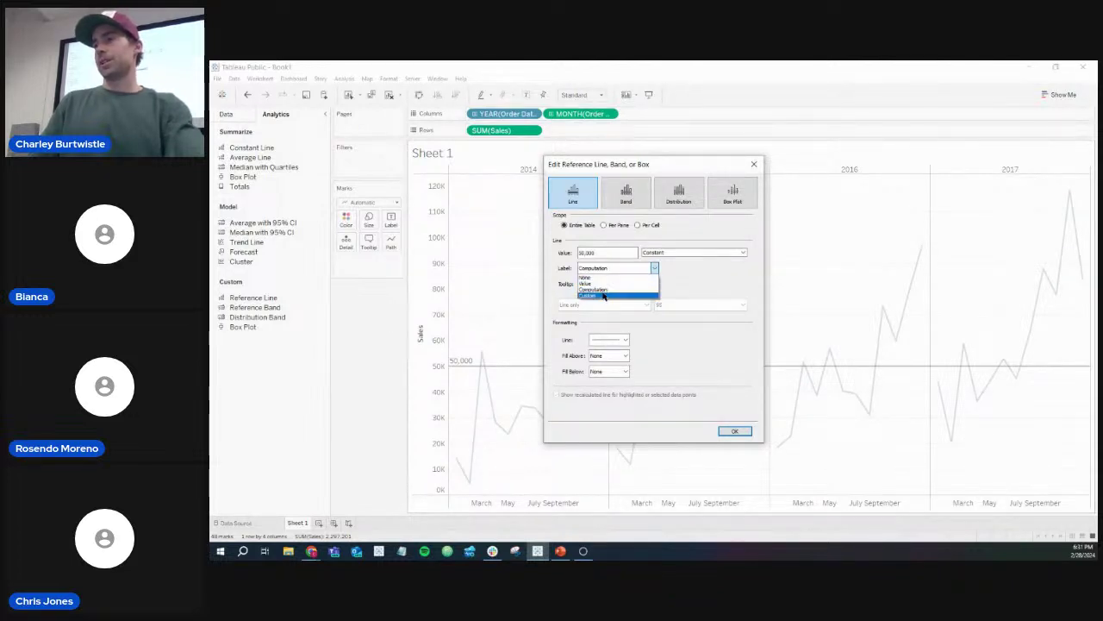
left_click(604, 296)
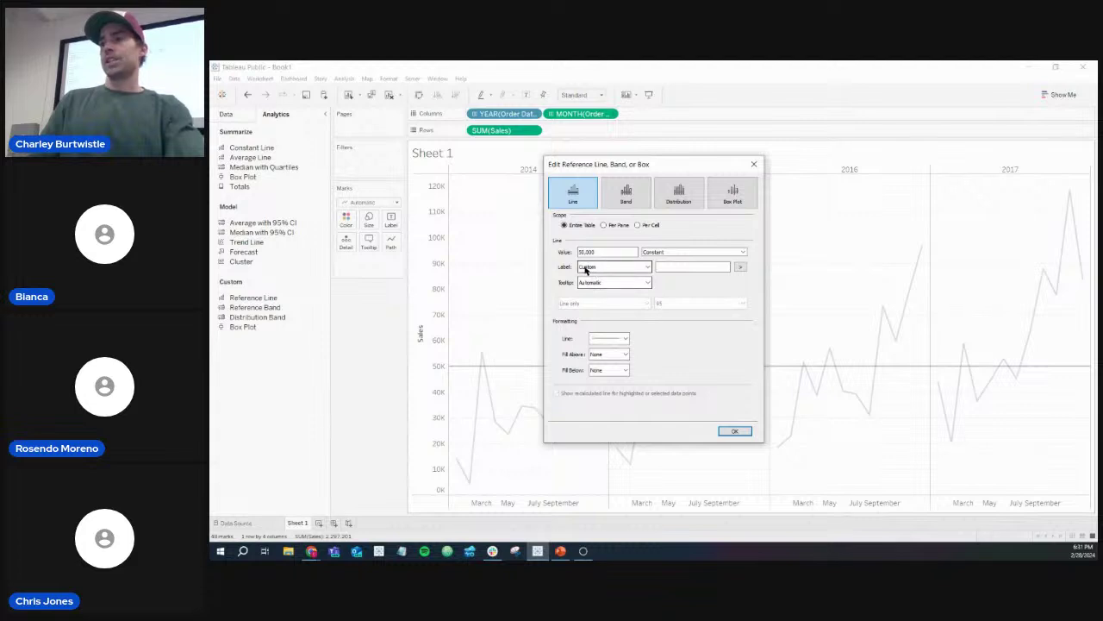
left_click(662, 267)
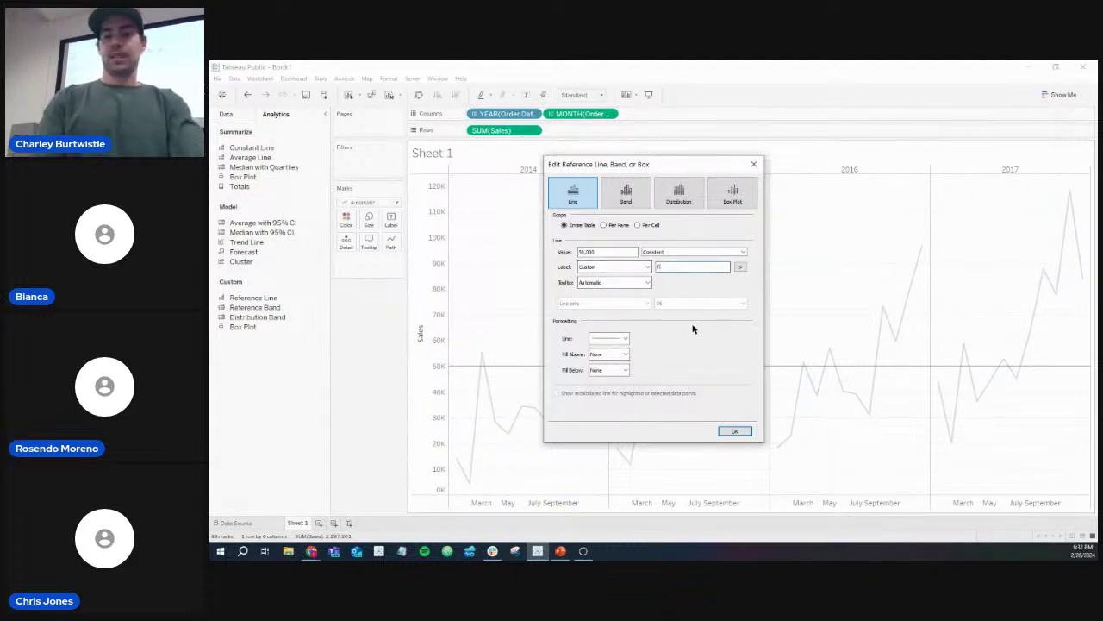
type("This is bu")
type("thly goal")
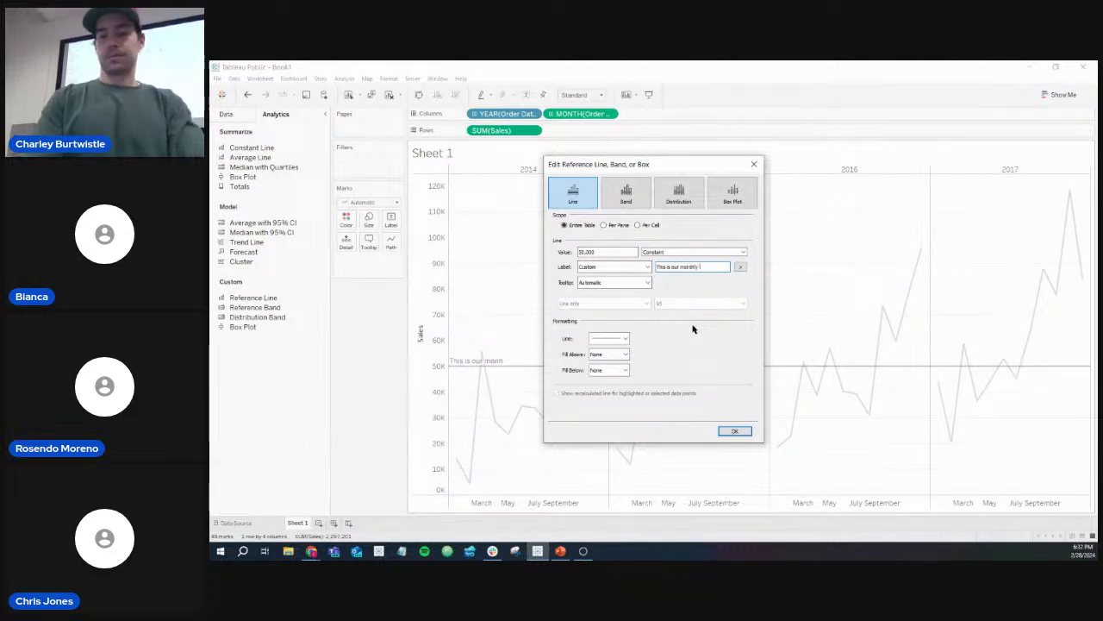
left_click(733, 430)
Step: Reopen the constant line for editing, set its label to Value, and check the tooltip options while keeping Automatic
right_click(507, 369)
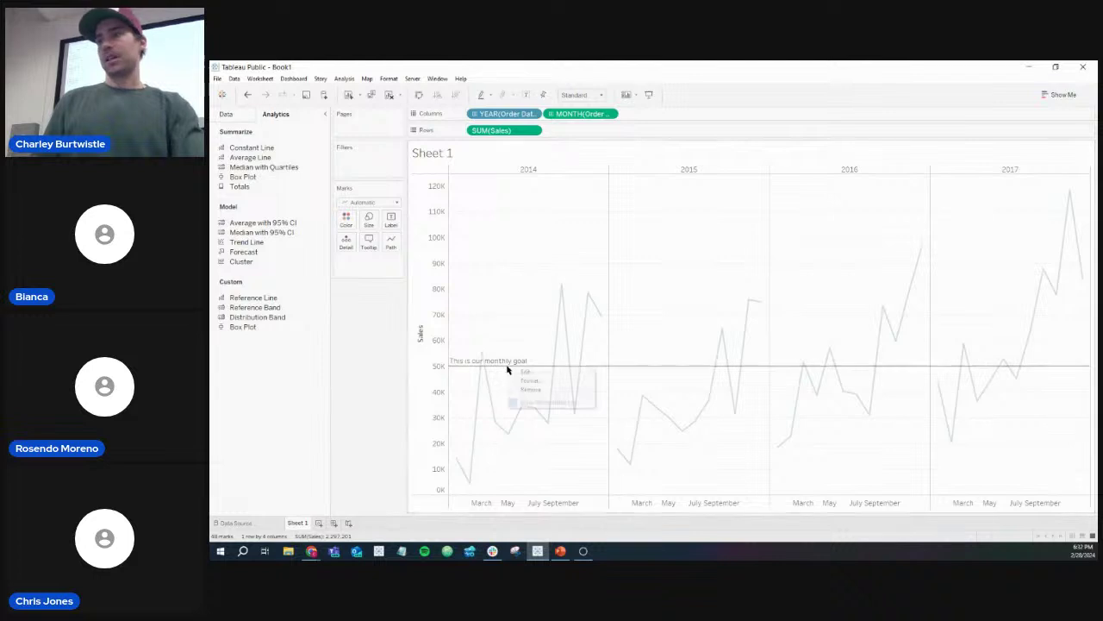
left_click(525, 372)
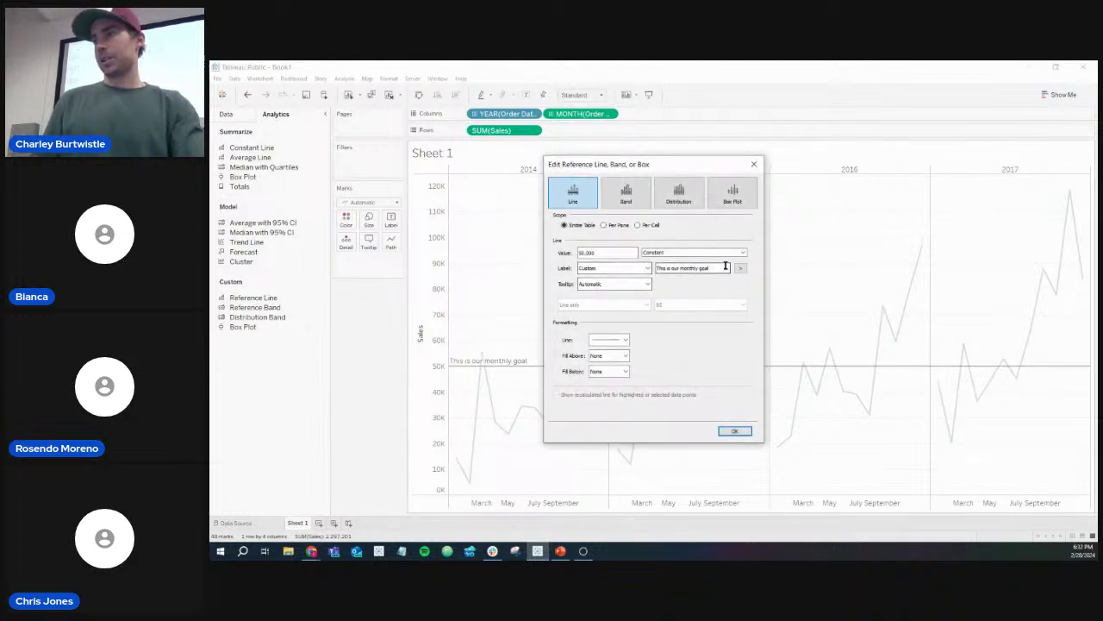
left_click(645, 268)
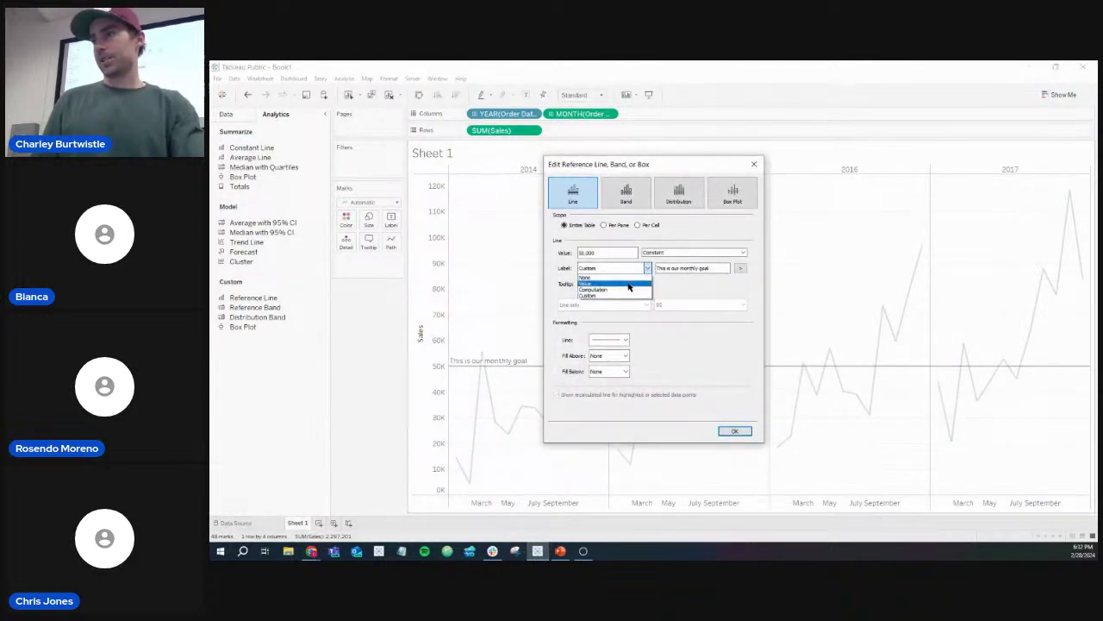
left_click(629, 283)
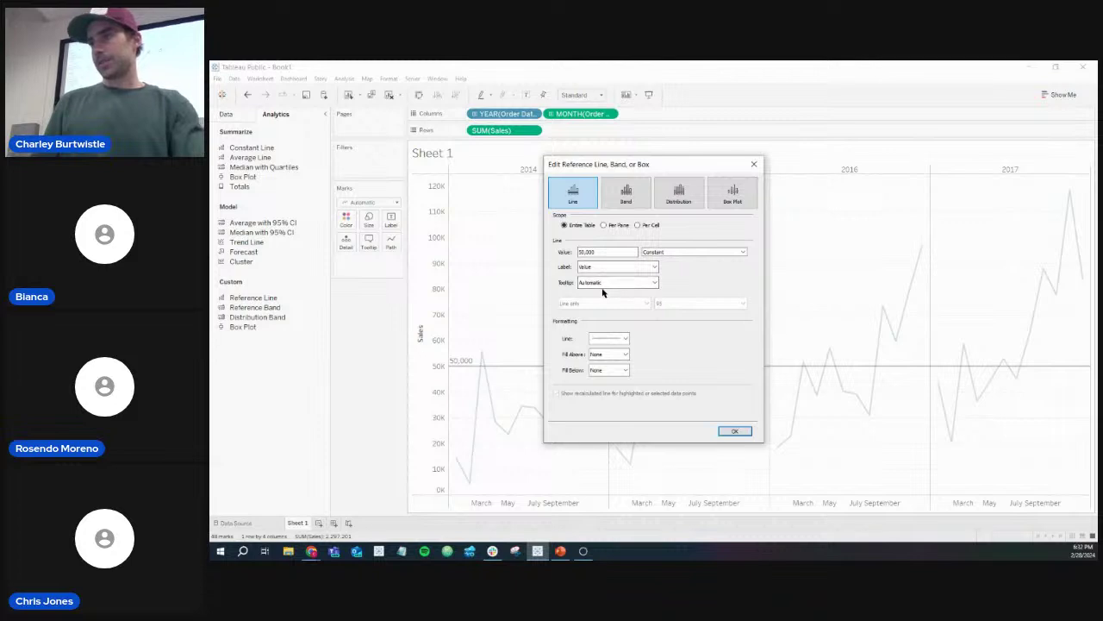
left_click(654, 283)
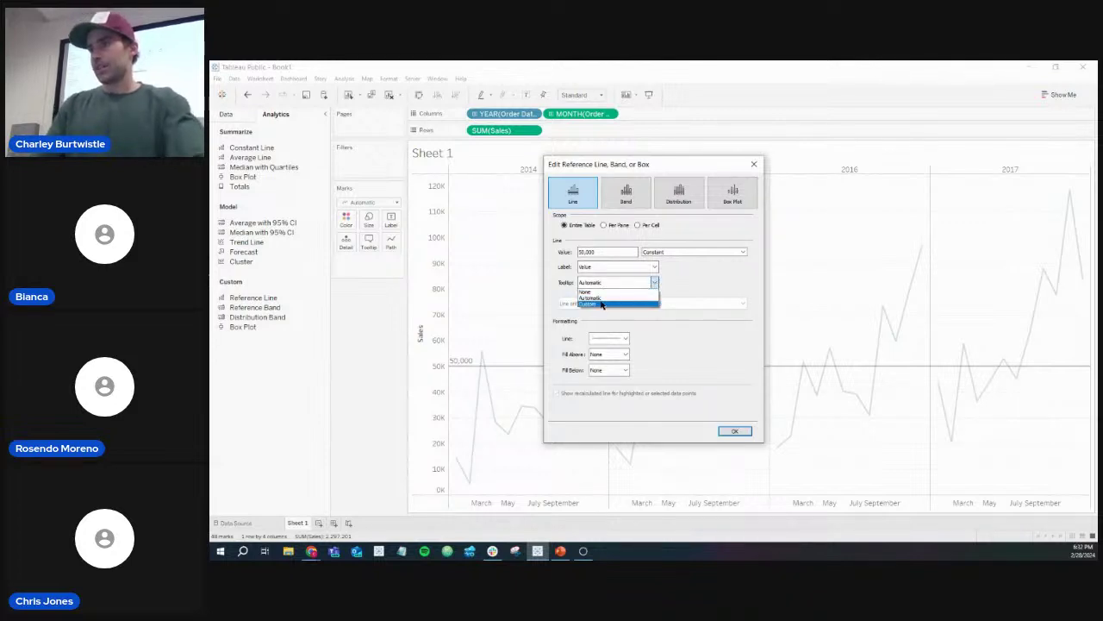
left_click(686, 280)
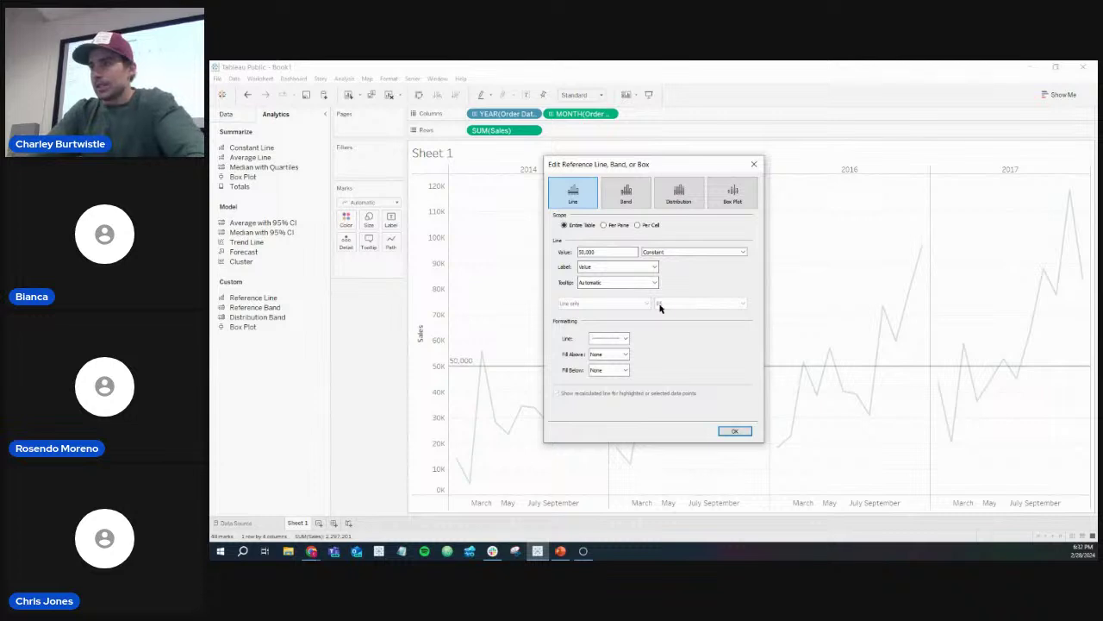
Step: Try a black fill above and a dark gray fill below the constant line, reset each to None, and confirm
left_click(625, 354)
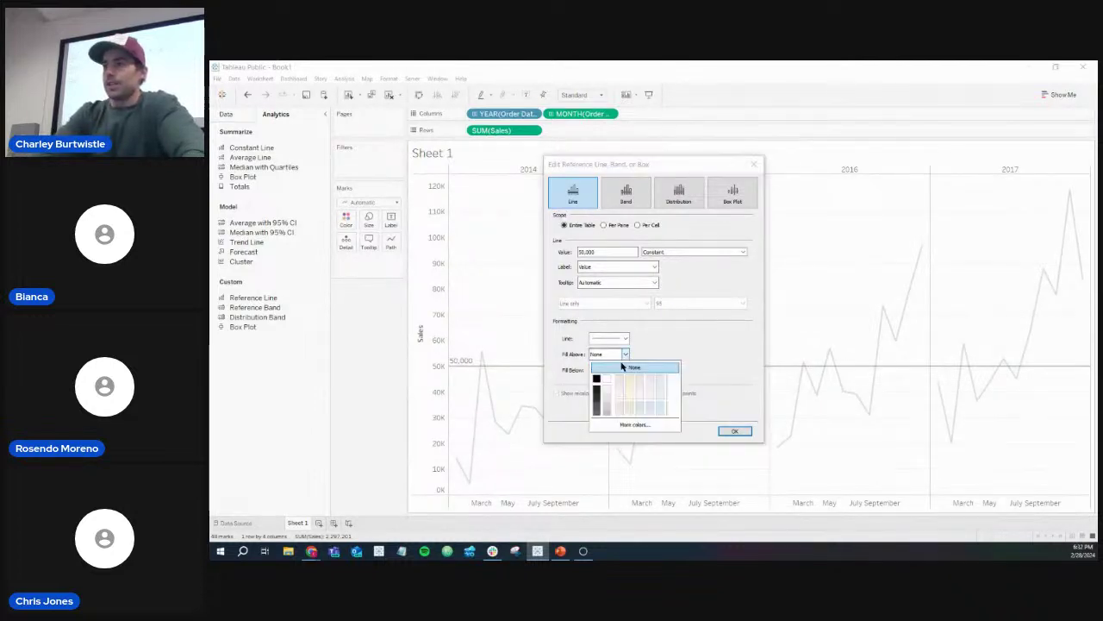
left_click(596, 388)
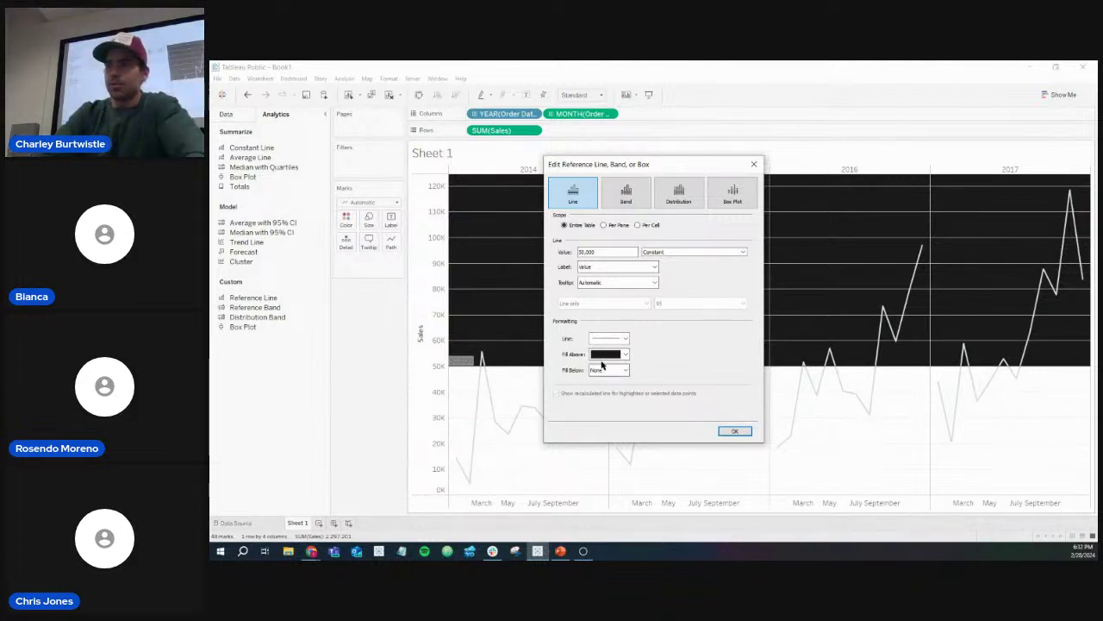
left_click(626, 360)
left_click(626, 366)
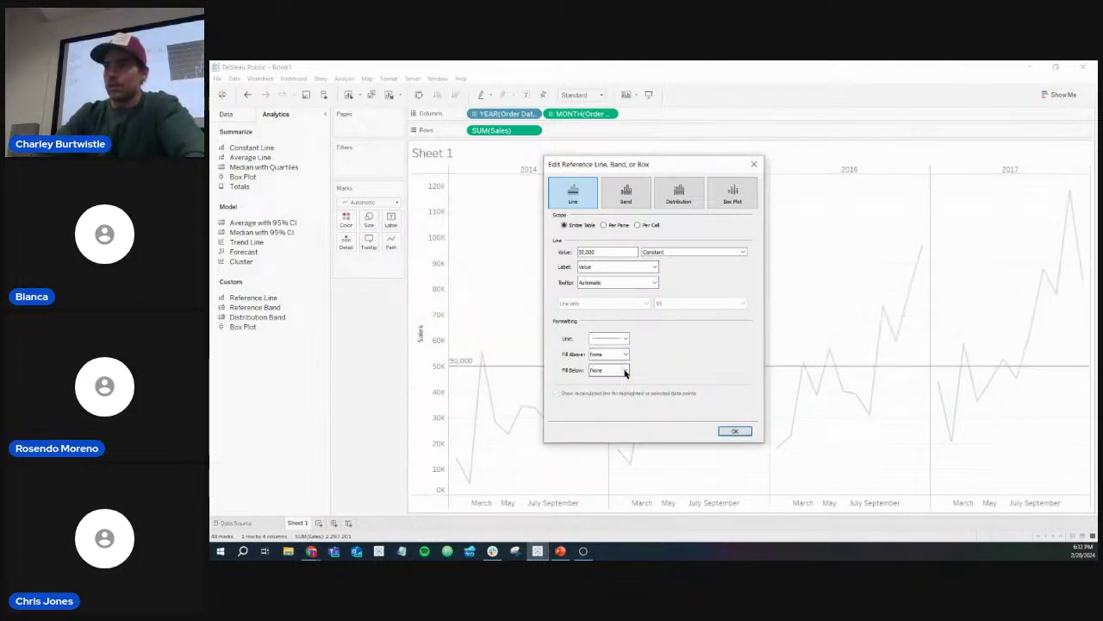
left_click(627, 371)
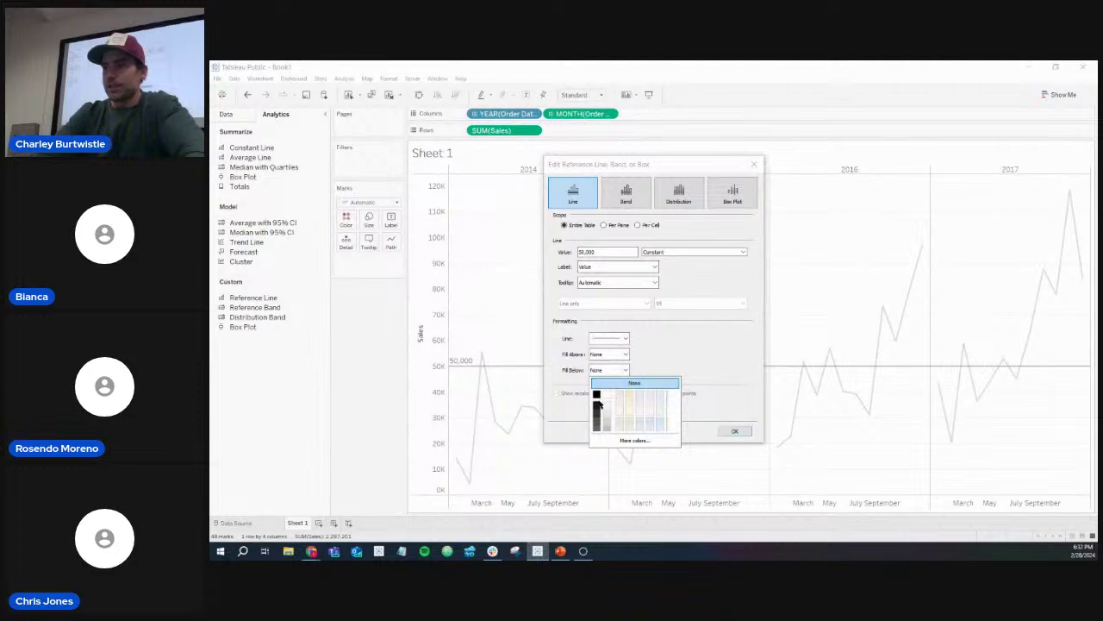
left_click(597, 427)
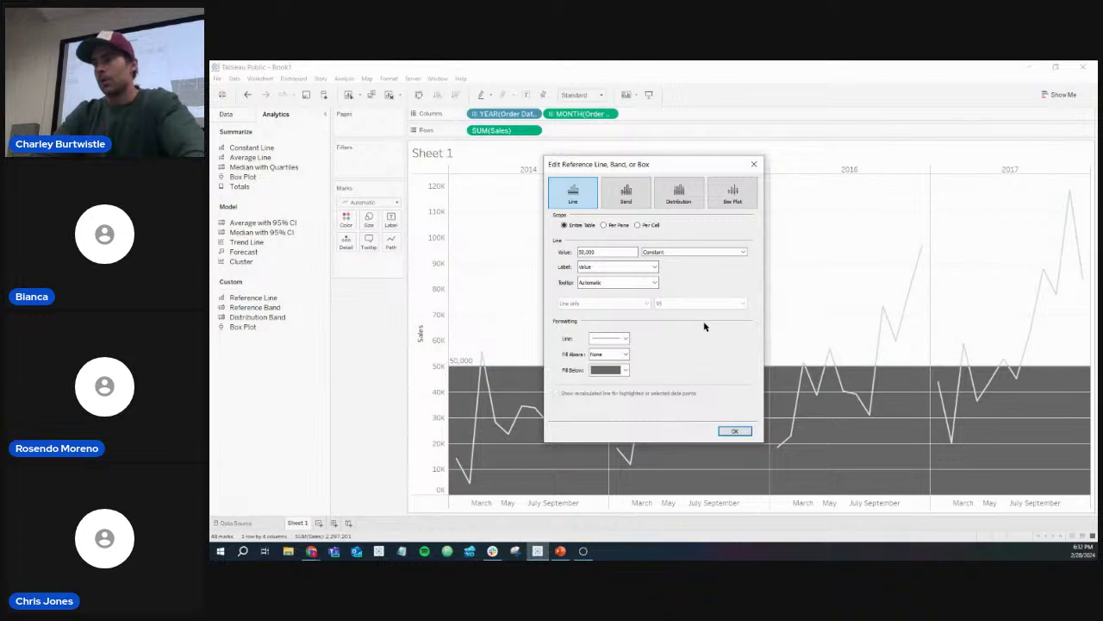
left_click(624, 370)
left_click(637, 384)
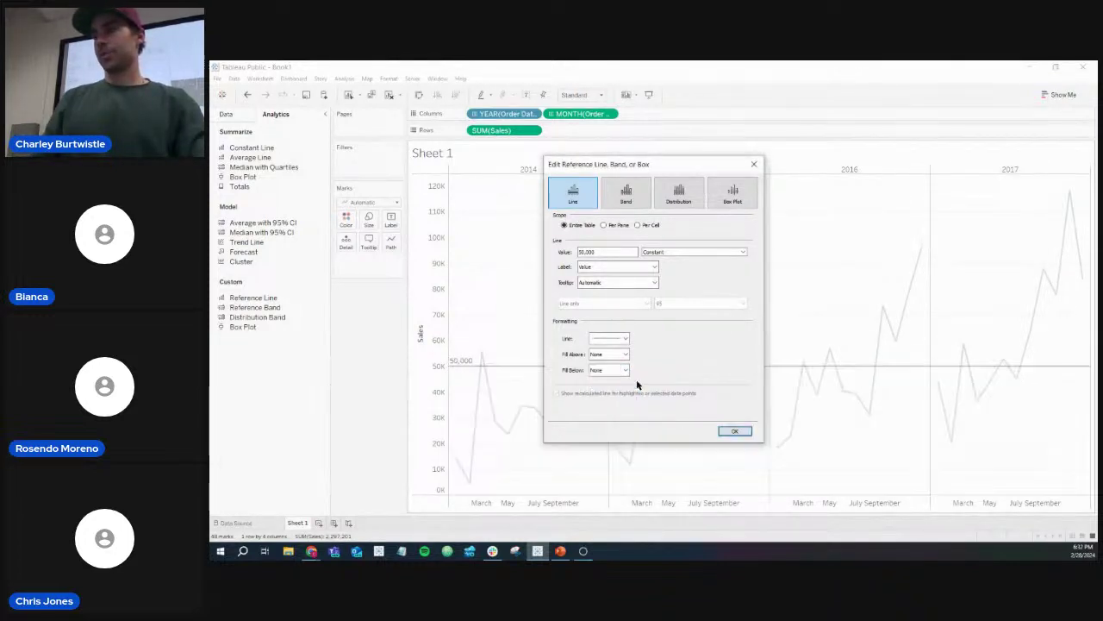
left_click(734, 431)
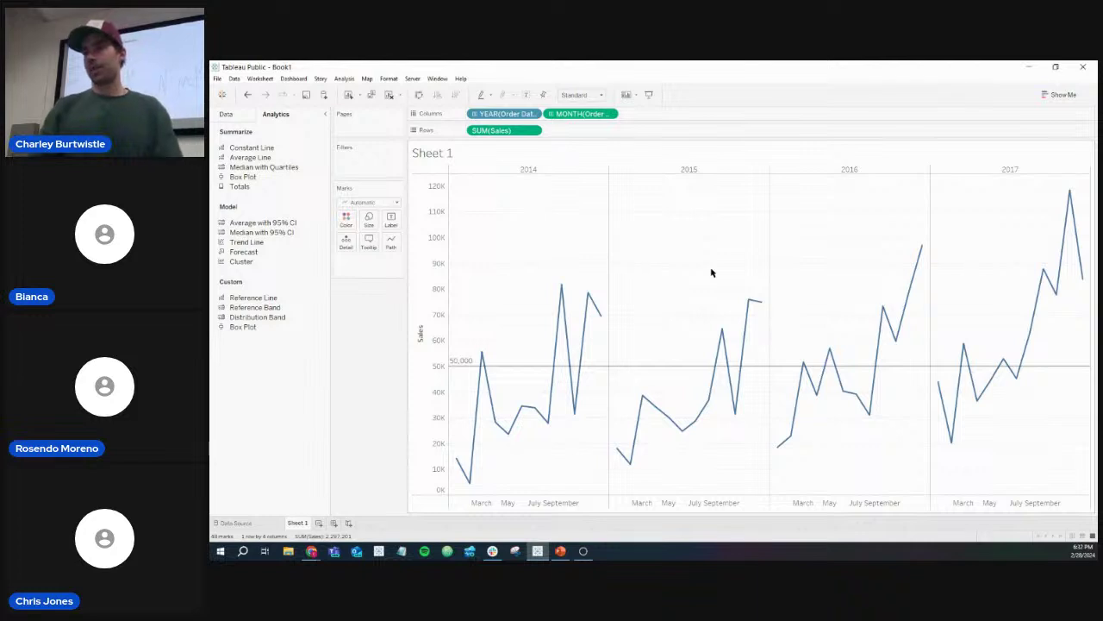
Step: Rename Sheet 1 as Constant Line
right_click(303, 523)
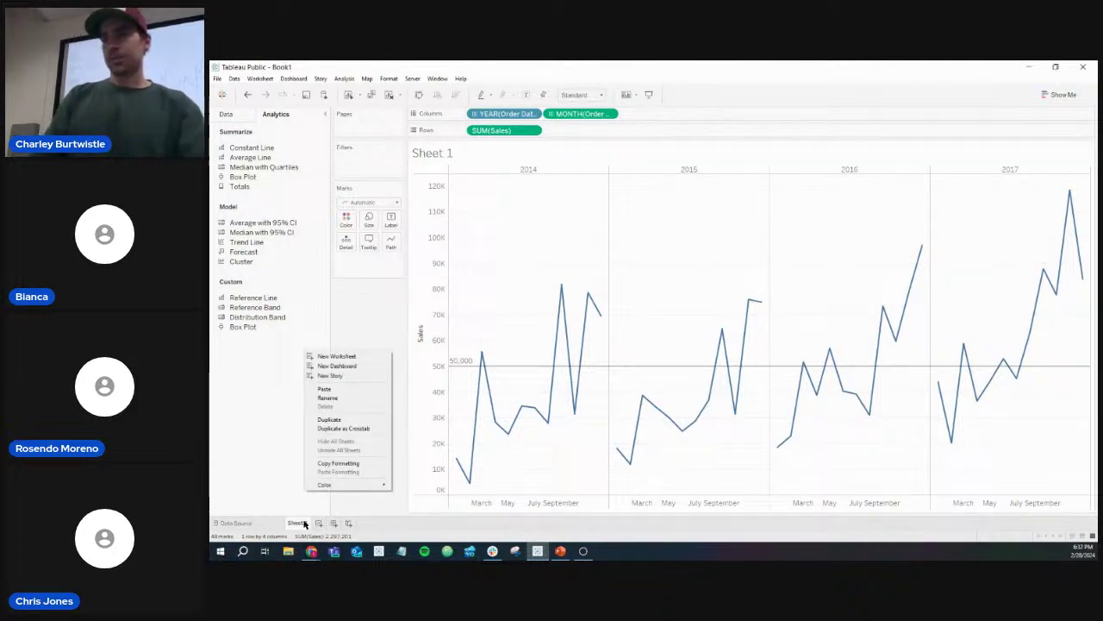
left_click(341, 397)
type("Cor")
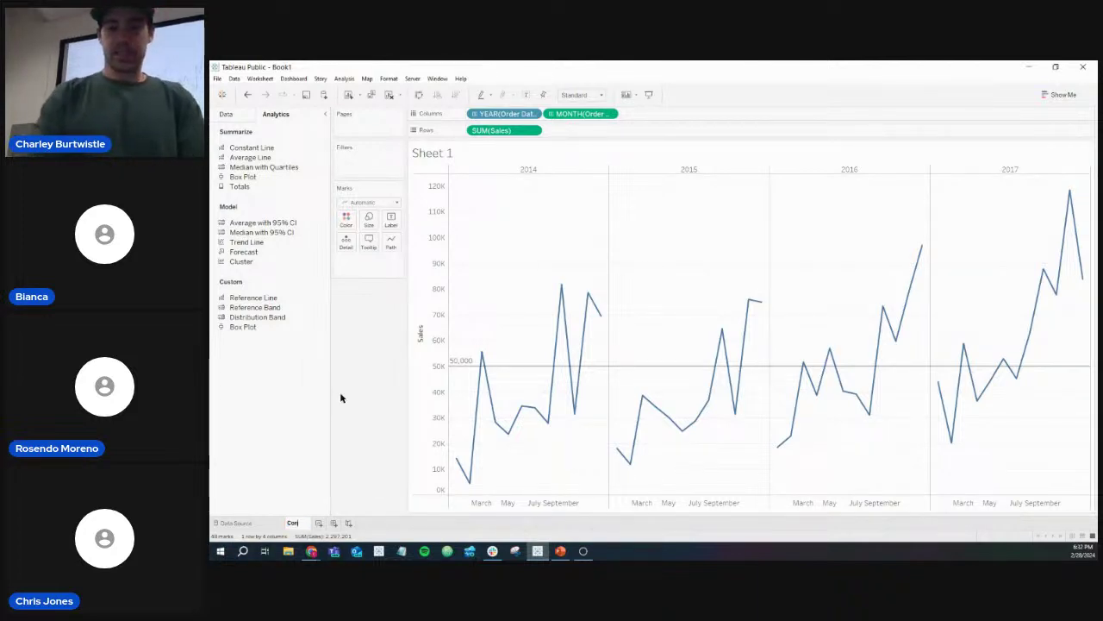
type("stan")
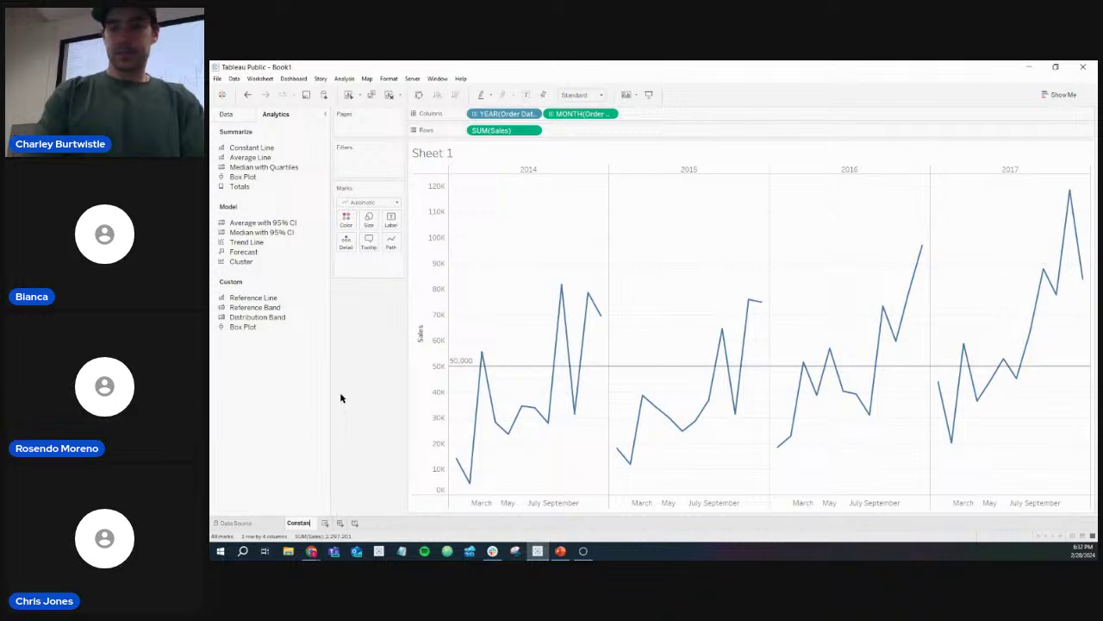
type("t Line")
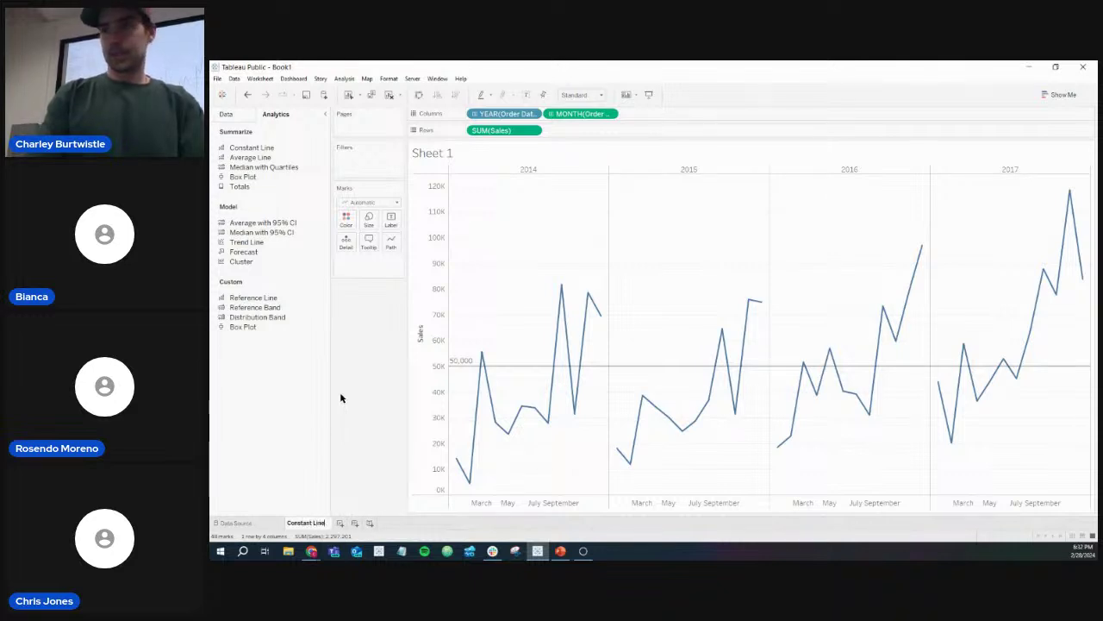
left_click(528, 259)
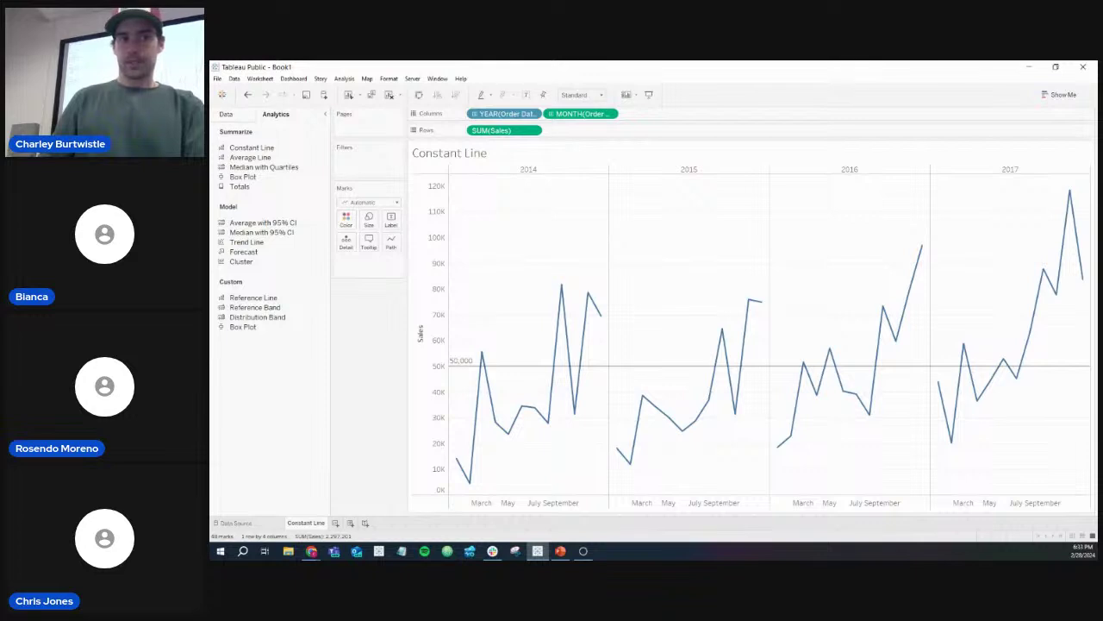
Step: Duplicate the Constant Line worksheet and remove the constant line from the copy, undoing and repeating the removal once
key("alt+Tab")
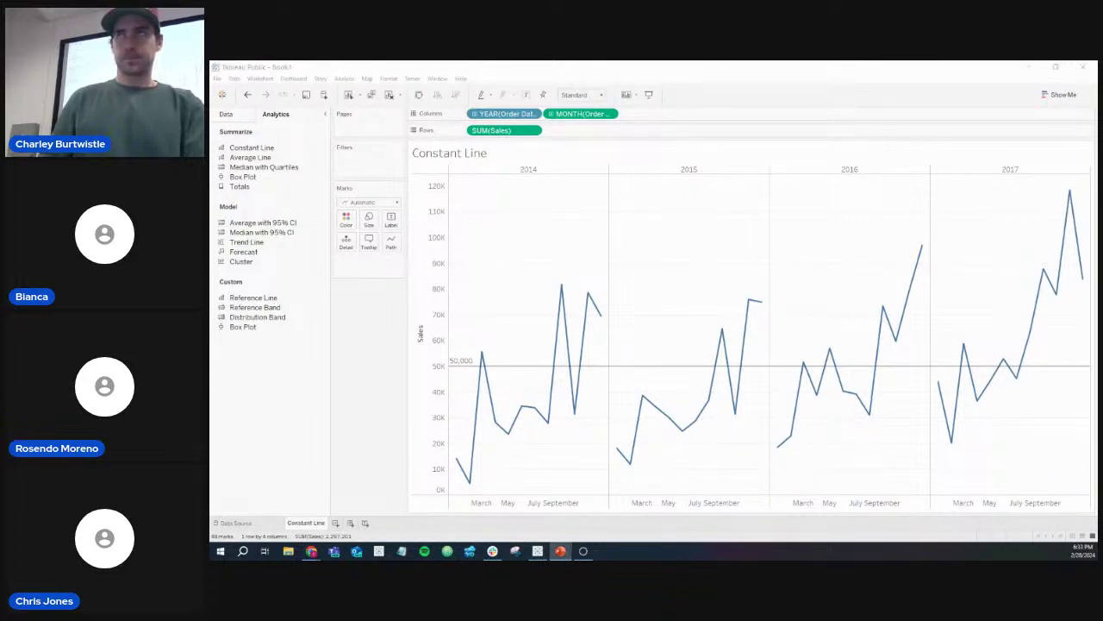
left_click(374, 97)
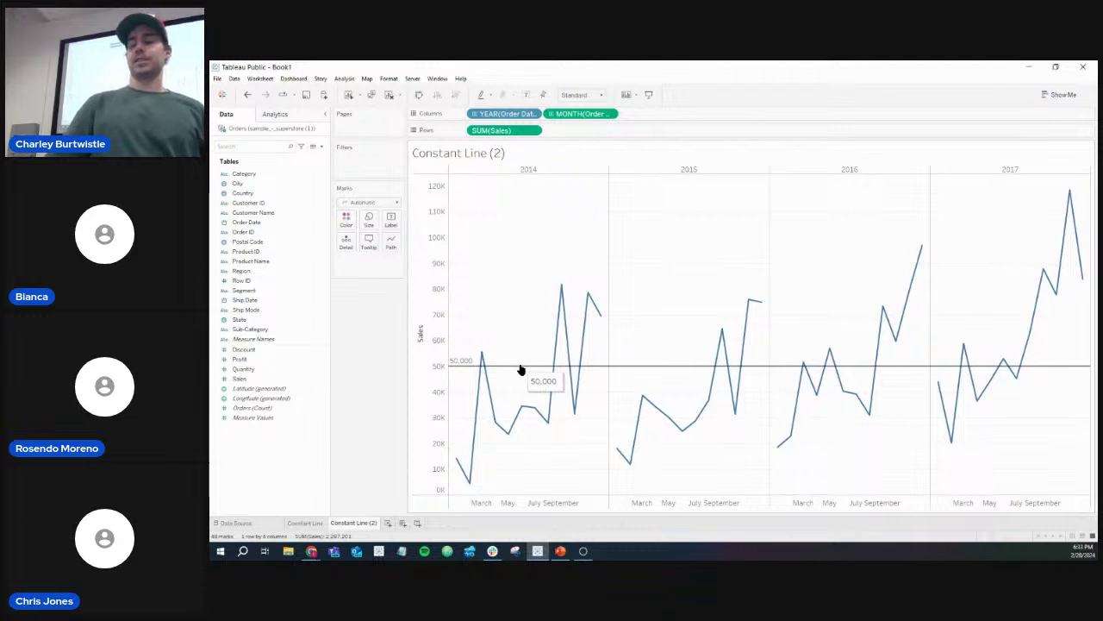
left_click_drag(521, 370, 365, 341)
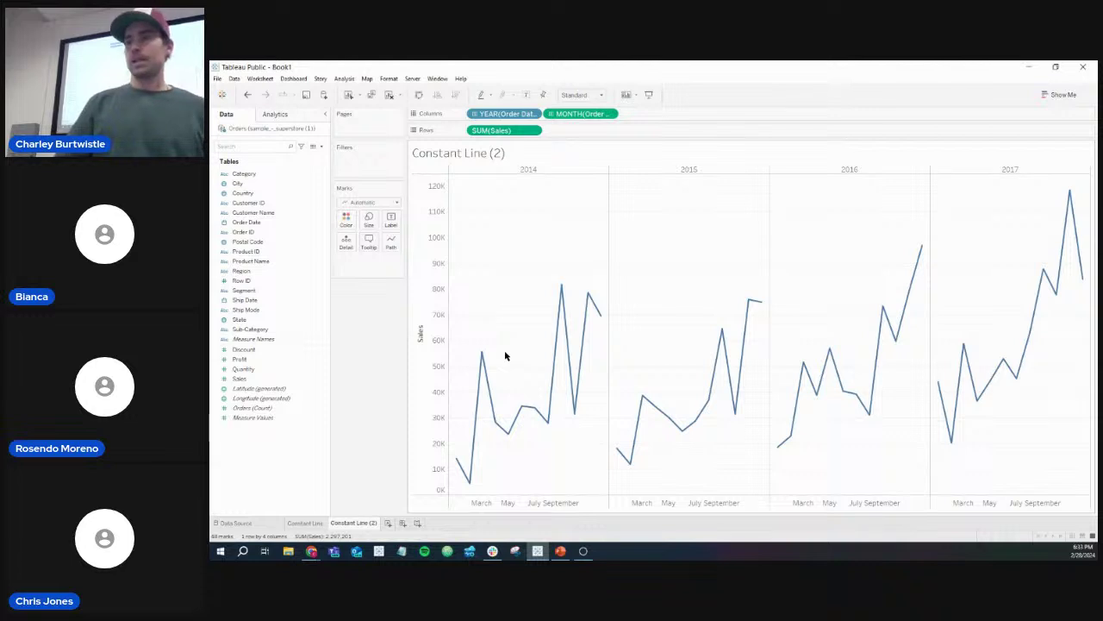
right_click(358, 528)
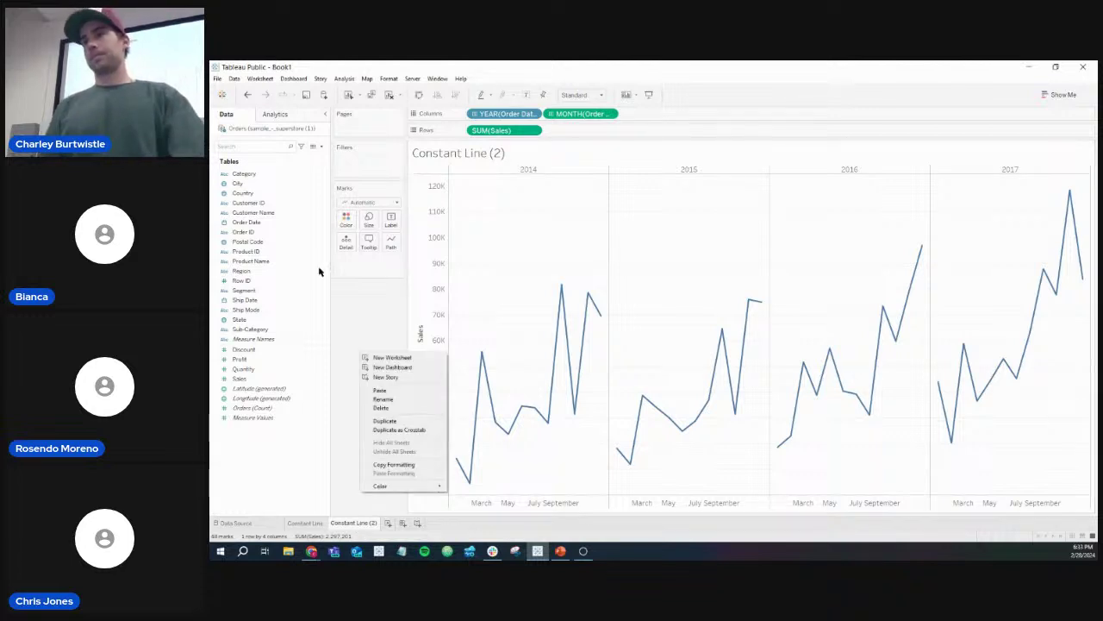
key("Escape")
left_click(247, 96)
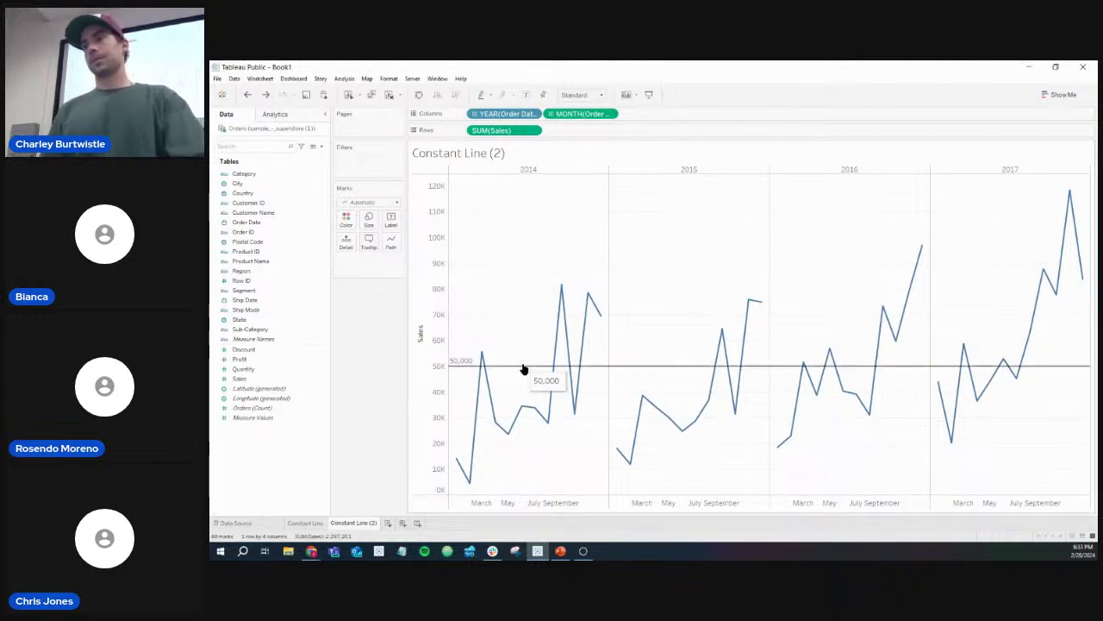
left_click_drag(522, 367, 315, 361)
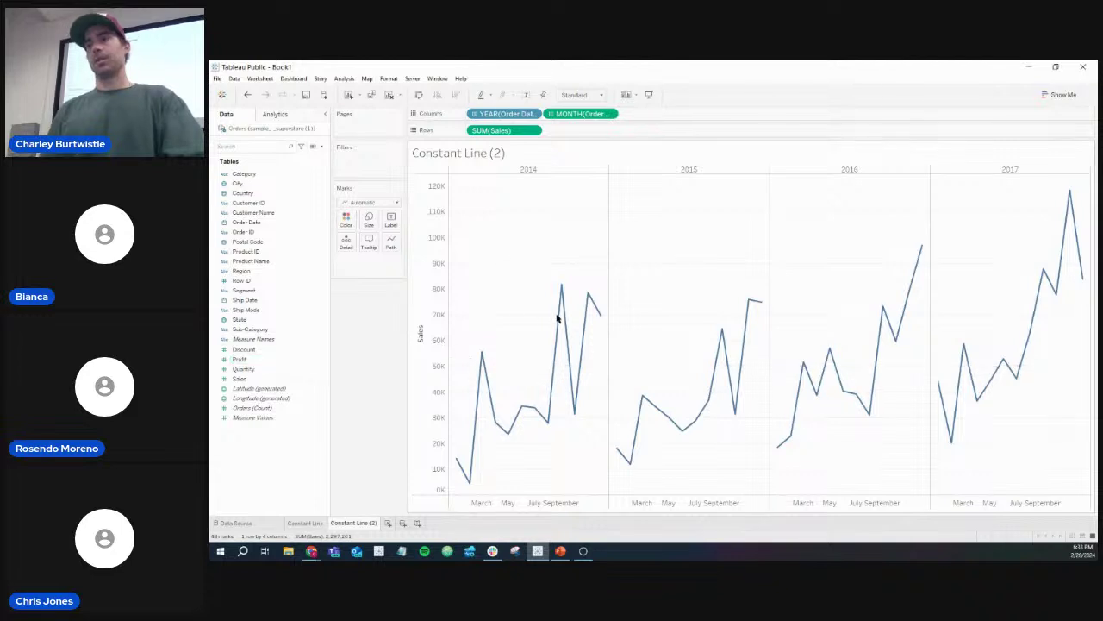
Step: Rename the Constant Line (2) worksheet as Average Line
right_click(358, 524)
left_click(388, 402)
type("Av")
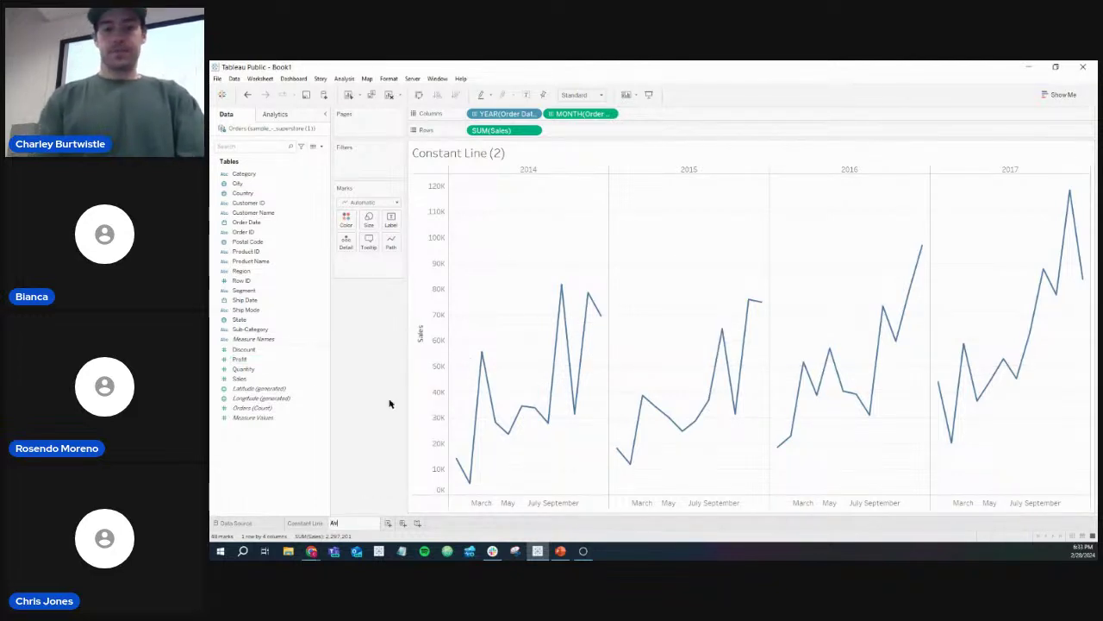
type("erage Line")
key("Return")
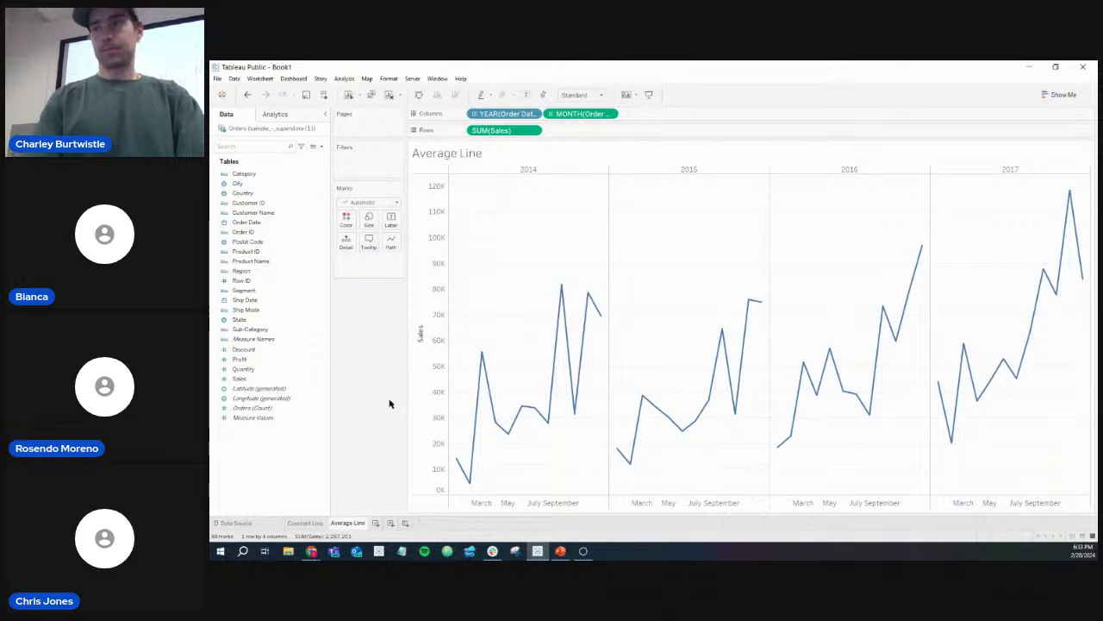
Step: Try an average line of sales scoped to the entire table and undo it
left_click(293, 116)
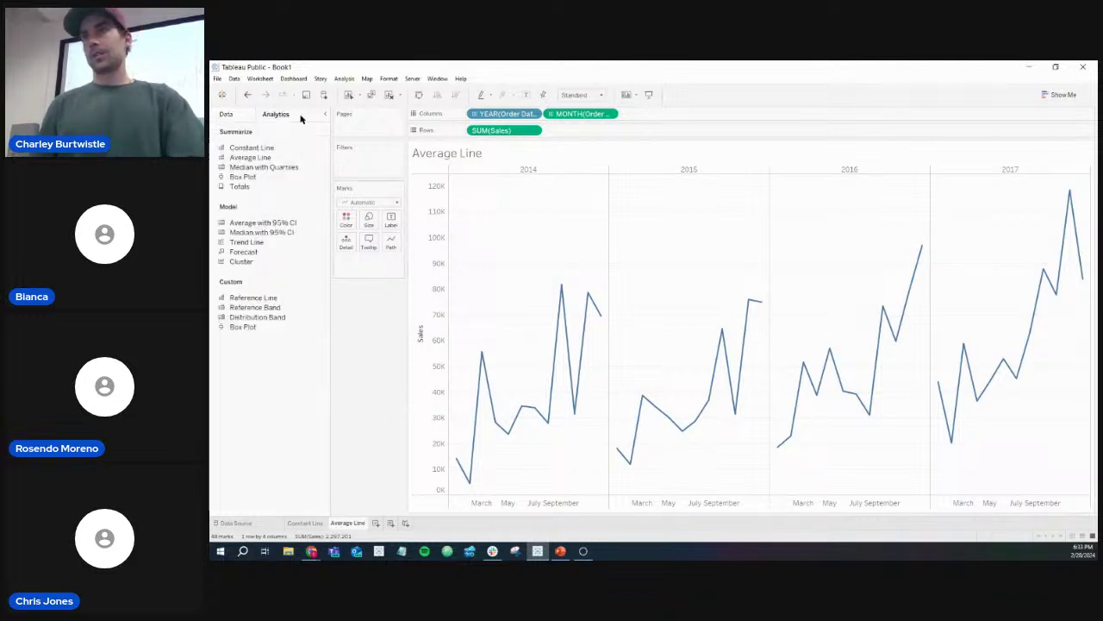
left_click_drag(265, 159, 499, 182)
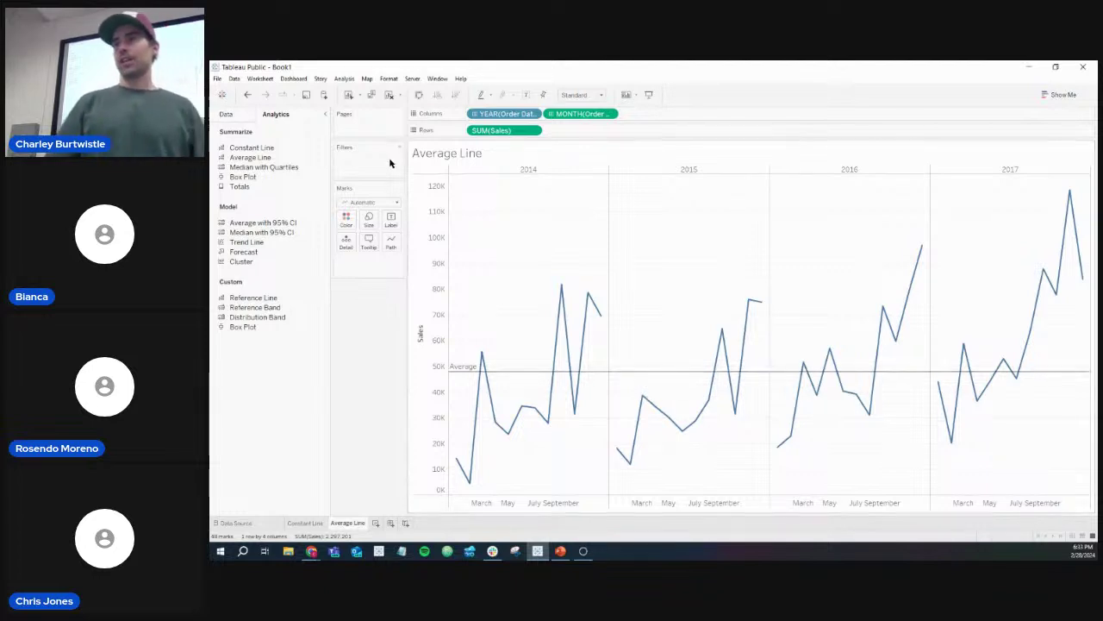
left_click(249, 97)
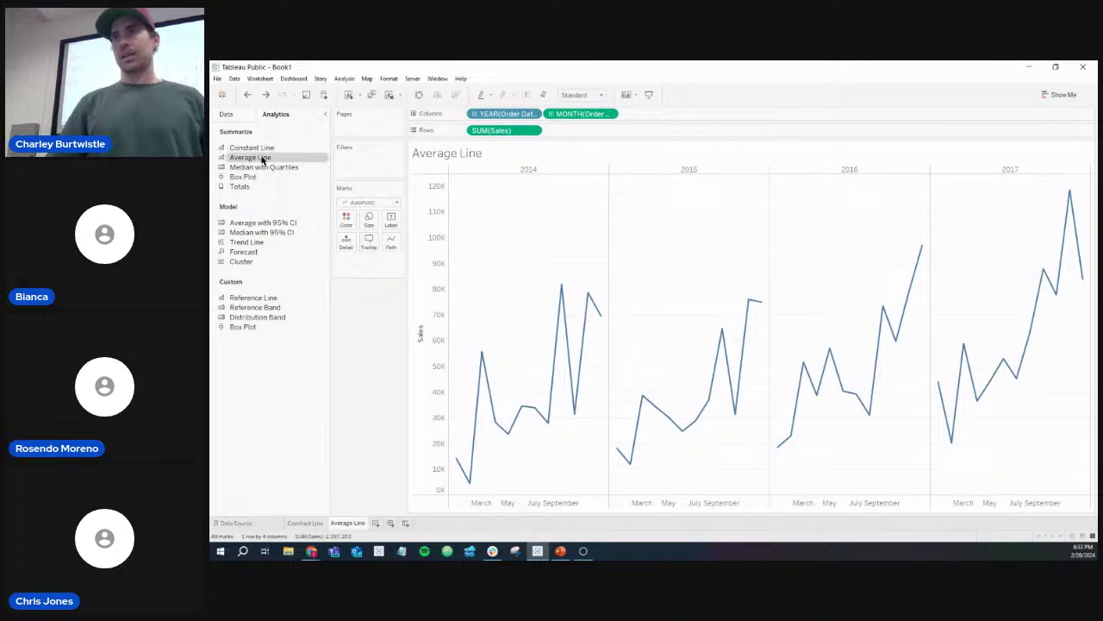
Step: Try an average line of sales scoped per pane, inspect the yearly averages, and undo it
left_click_drag(262, 158, 526, 180)
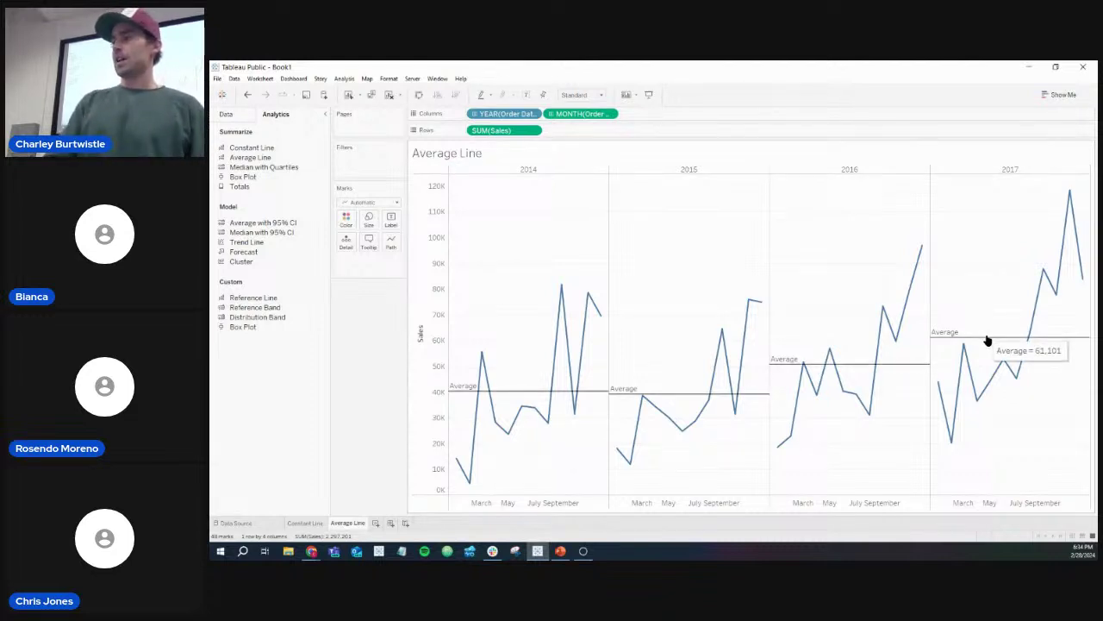
mouse_move(901, 364)
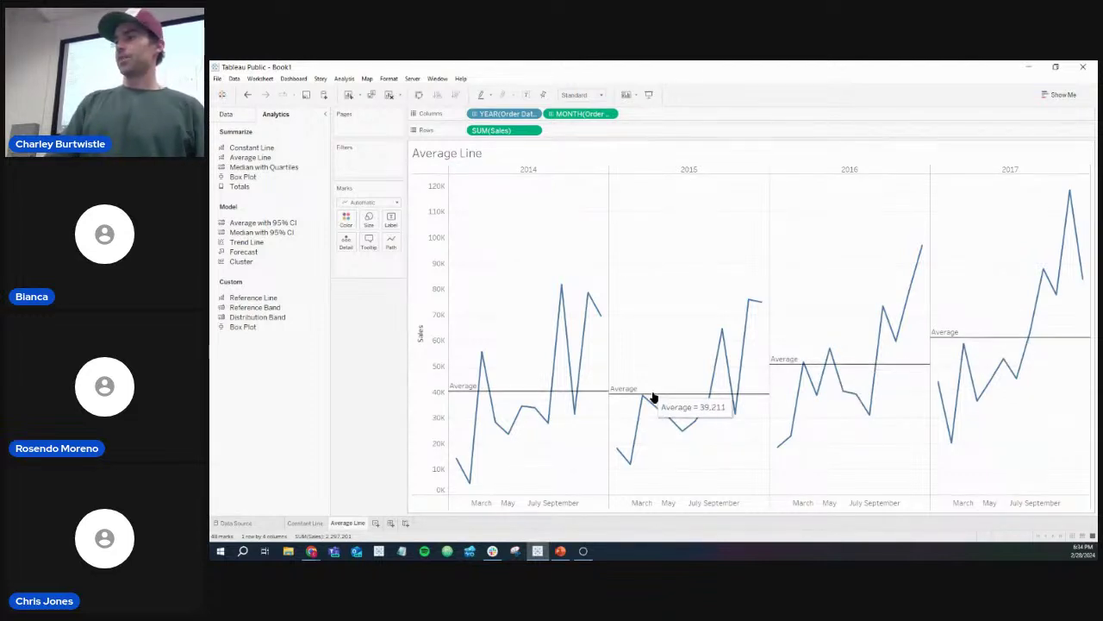
mouse_move(534, 415)
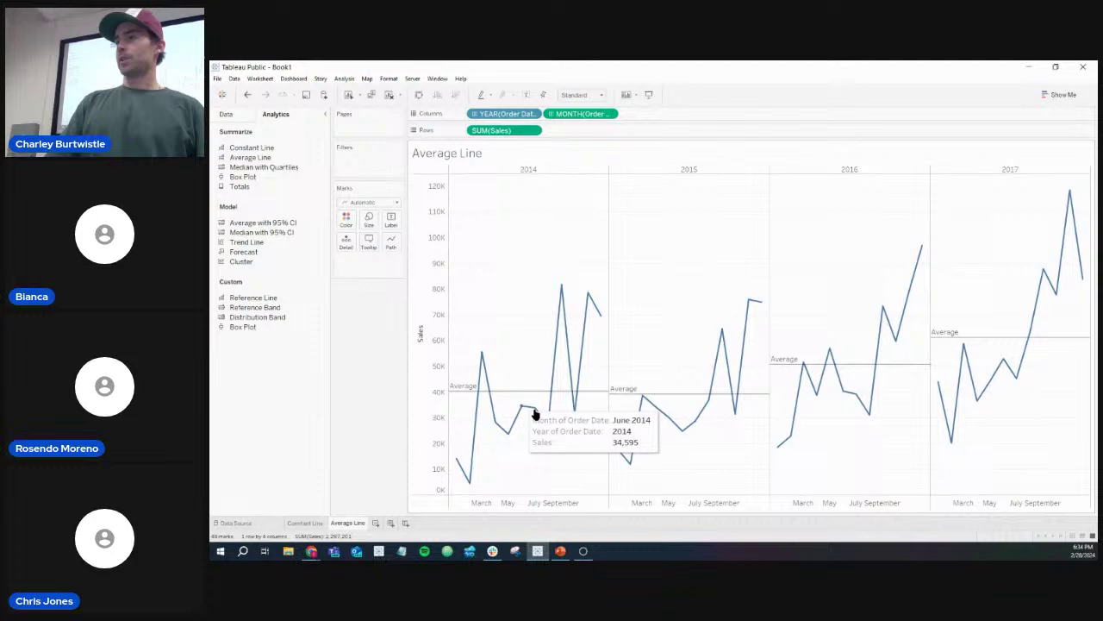
left_click(249, 95)
Step: Try an average line of sales scoped per cell, inspect the average for individual years, and undo it
left_click_drag(272, 160, 562, 190)
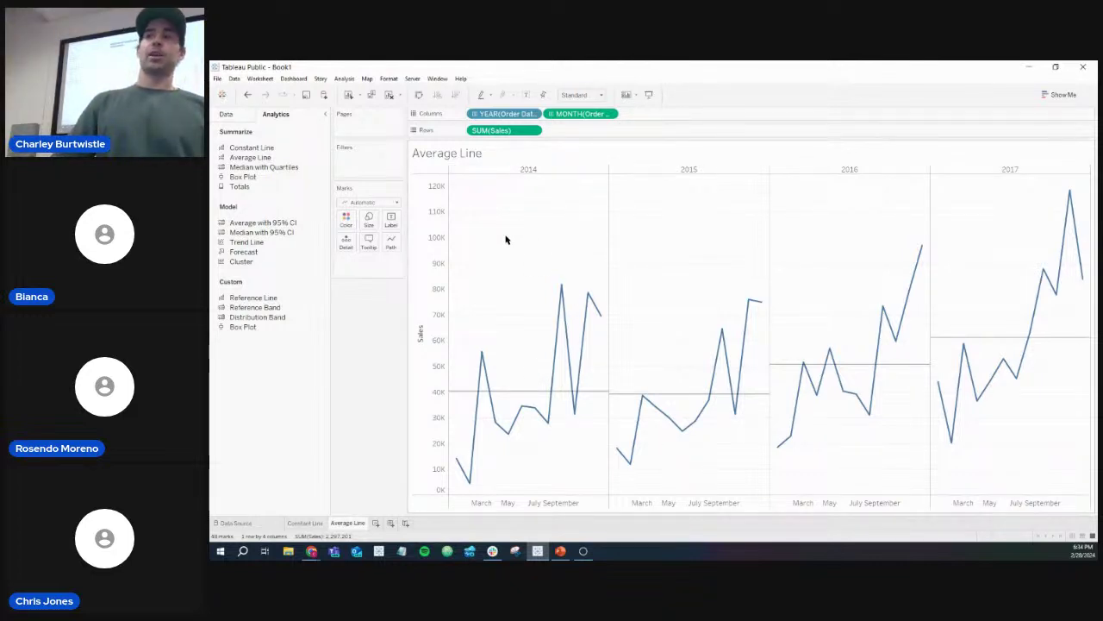
mouse_move(518, 395)
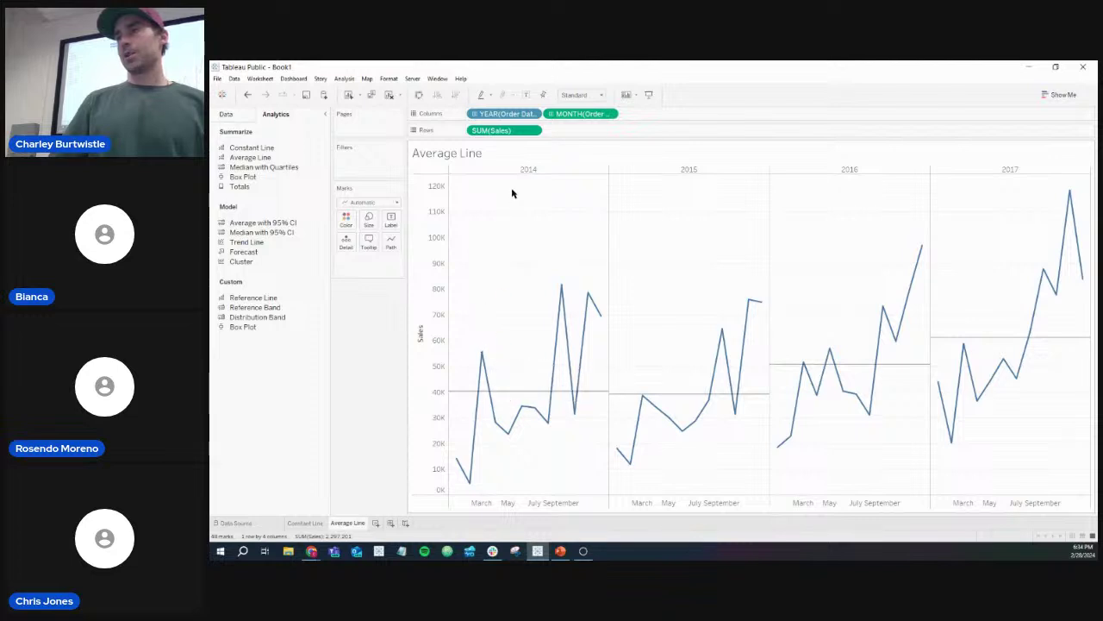
mouse_move(683, 398)
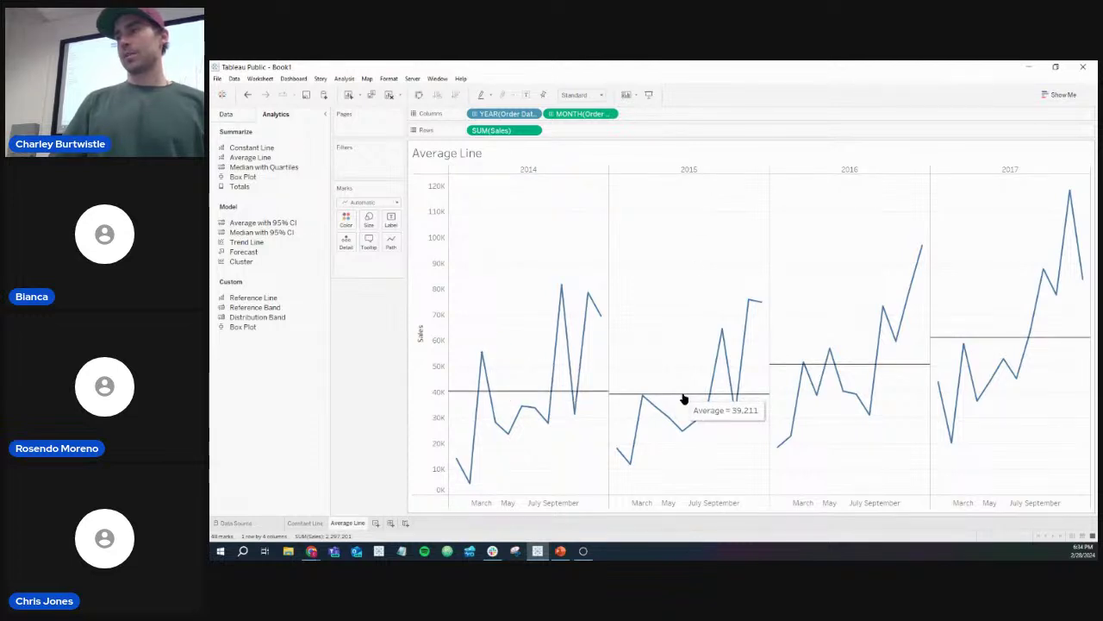
left_click(247, 96)
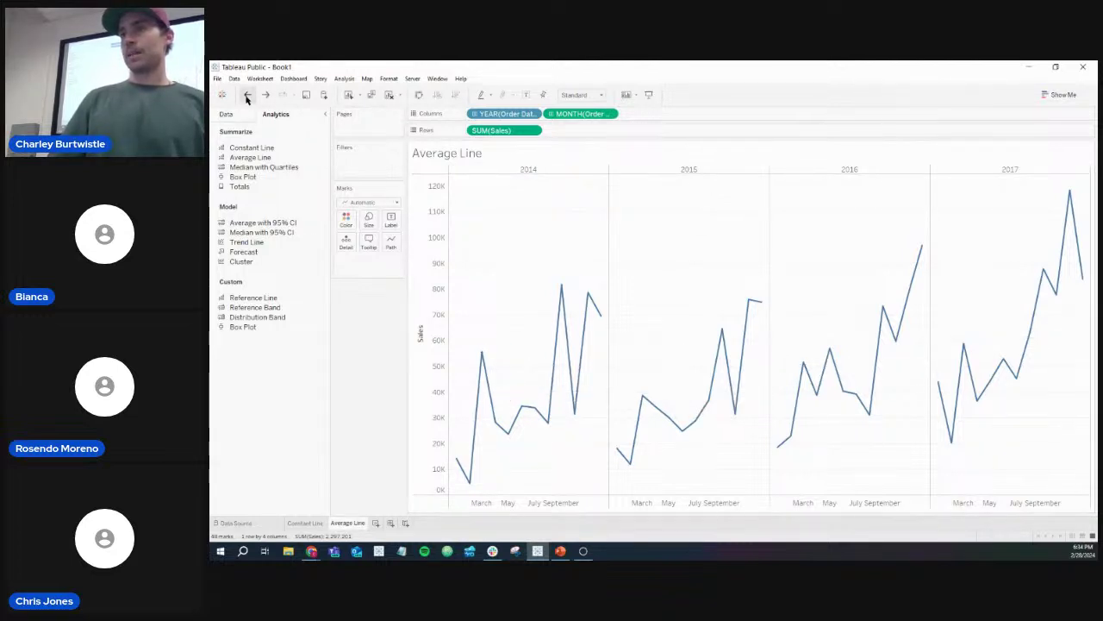
Step: Add an average line of sales scoped per pane, open it for editing, and set its label to Value
left_click_drag(259, 158, 531, 181)
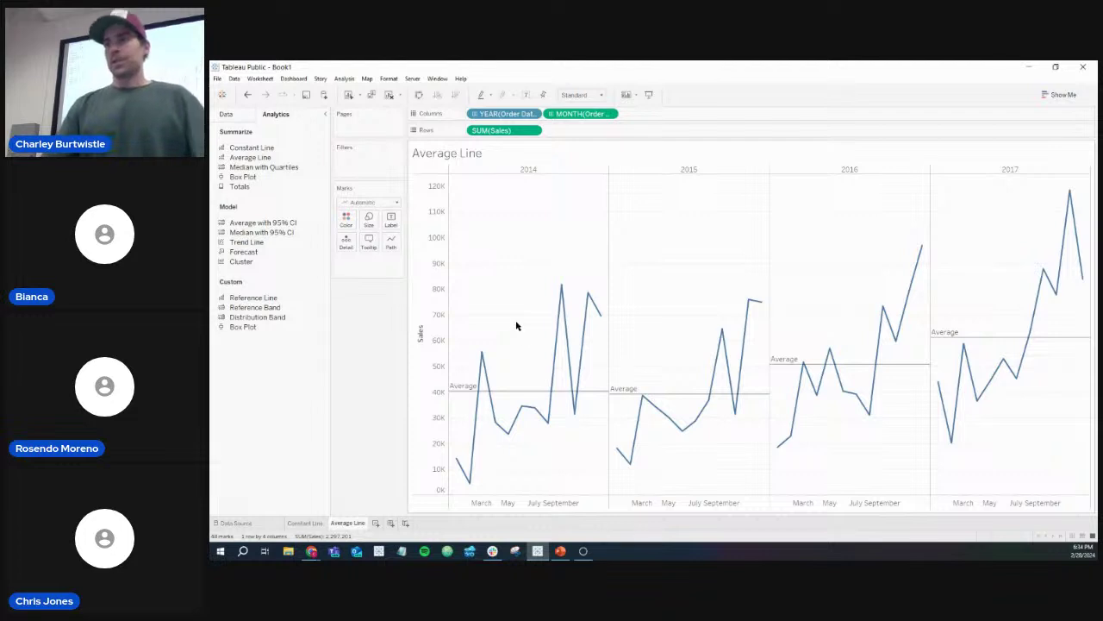
right_click(522, 393)
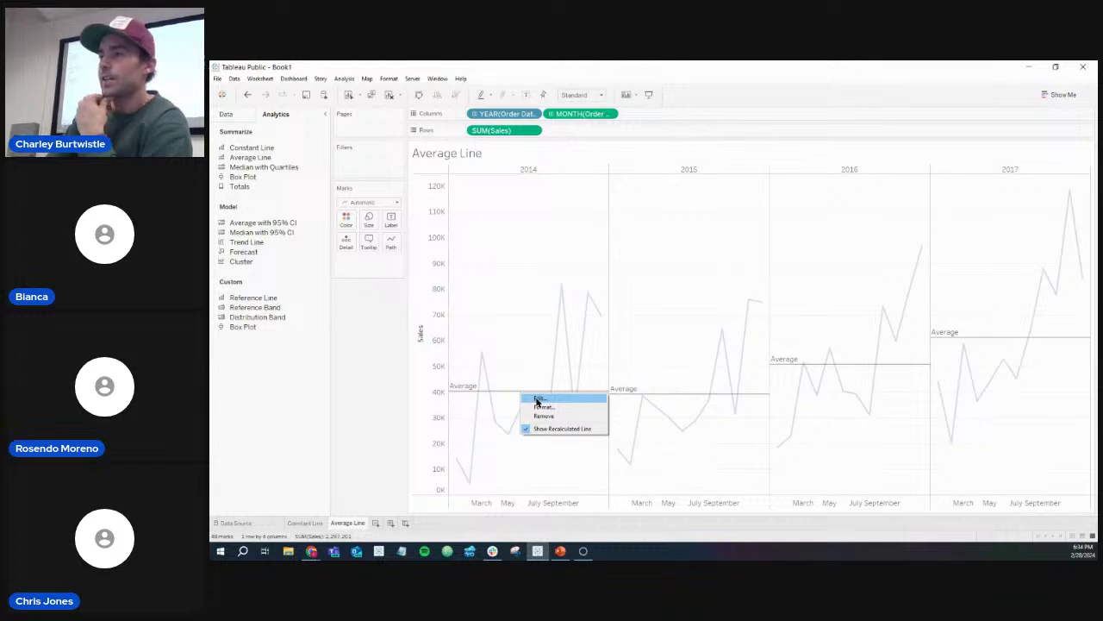
left_click(536, 400)
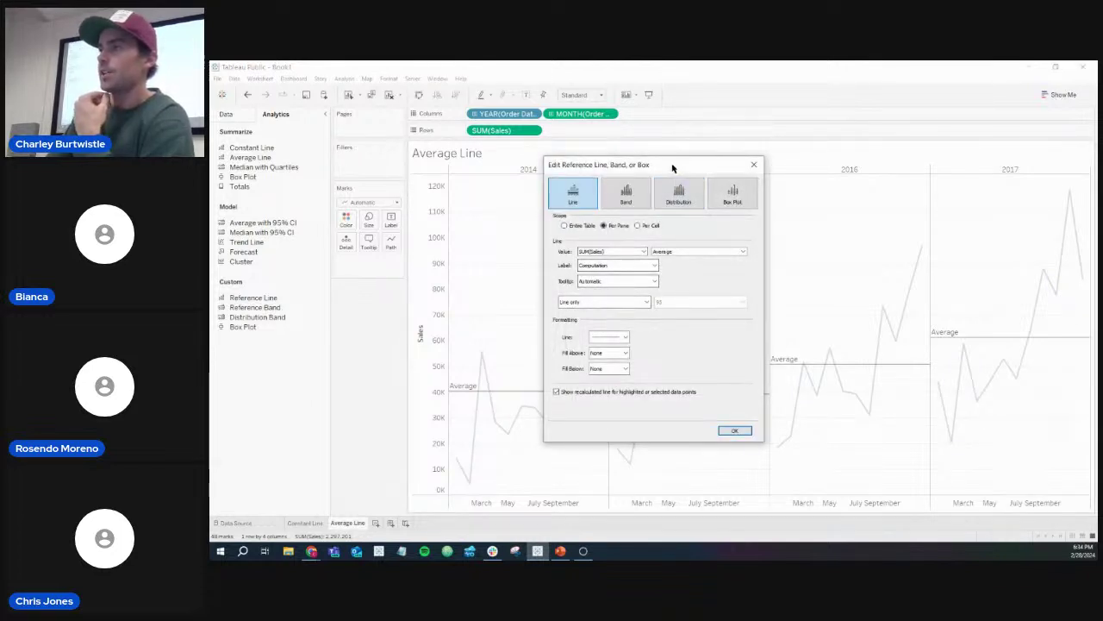
left_click_drag(674, 168, 740, 149)
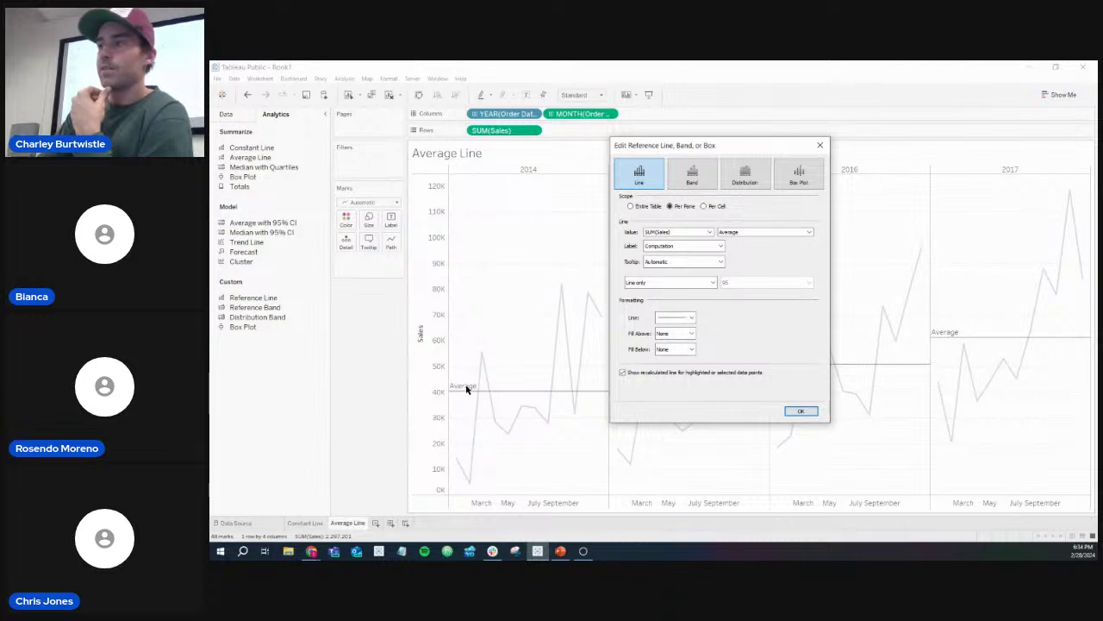
left_click(721, 246)
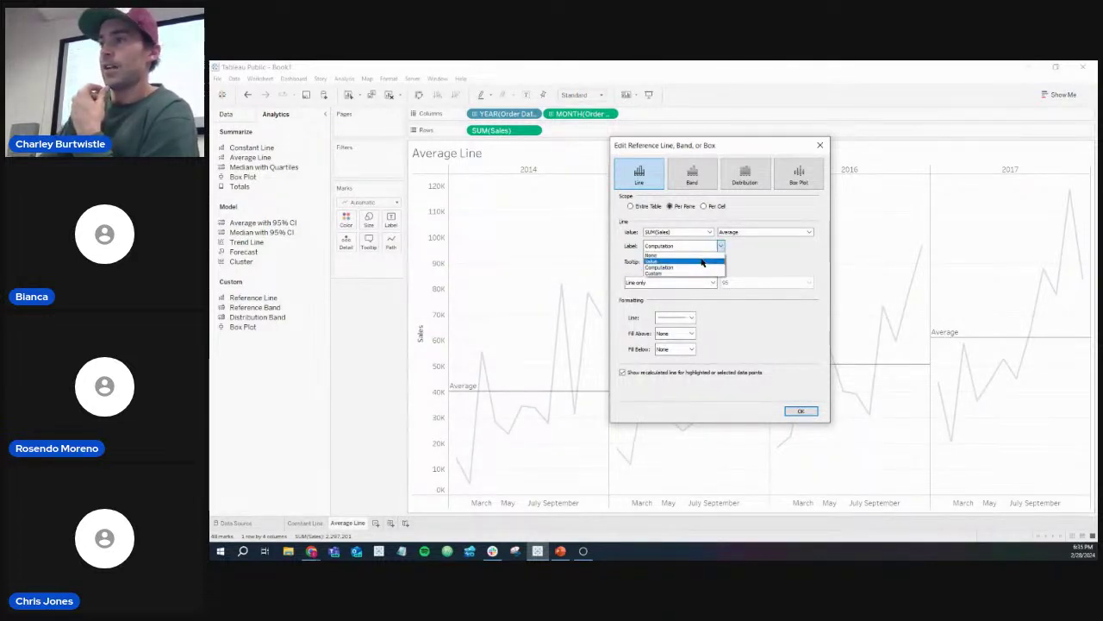
left_click(703, 262)
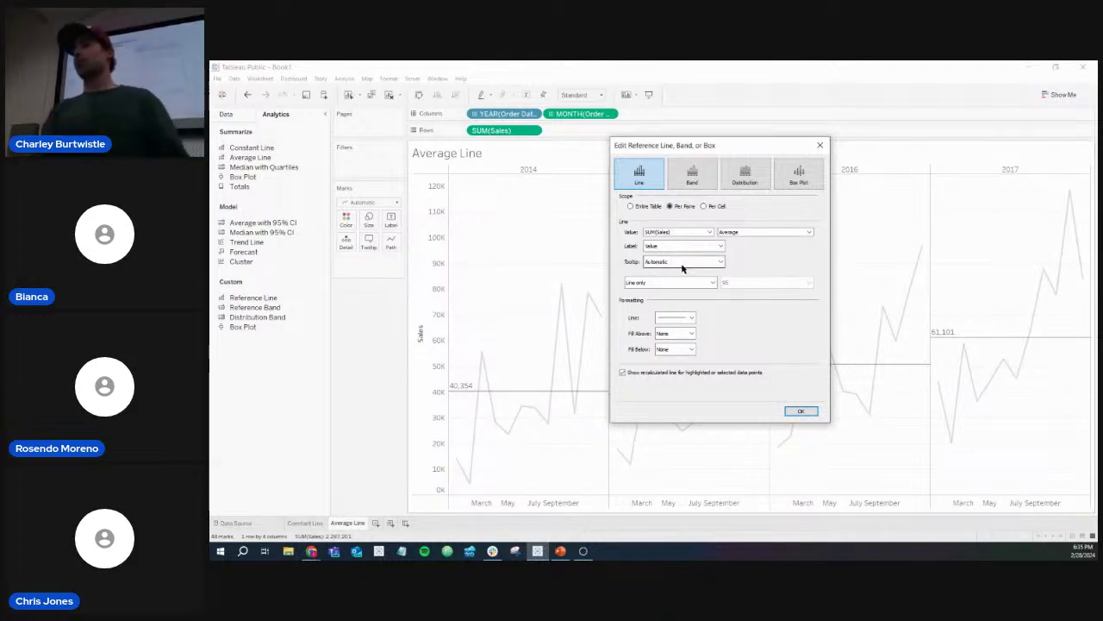
Step: Give the average line the custom label "Avg: <Value>" using the inserted Value field, and confirm
left_click(722, 246)
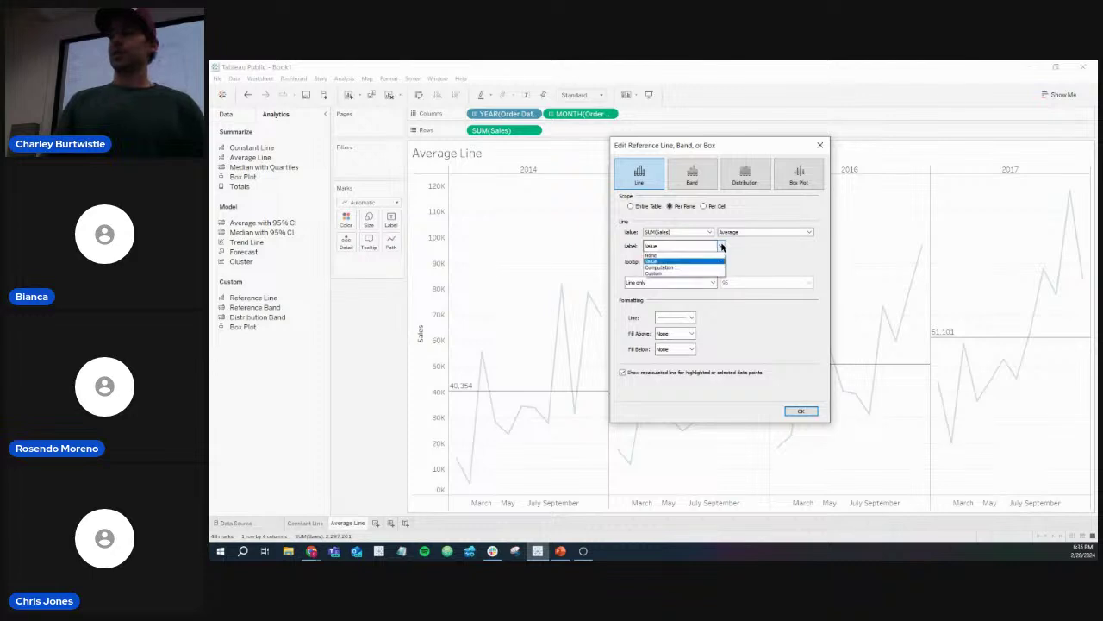
left_click(687, 273)
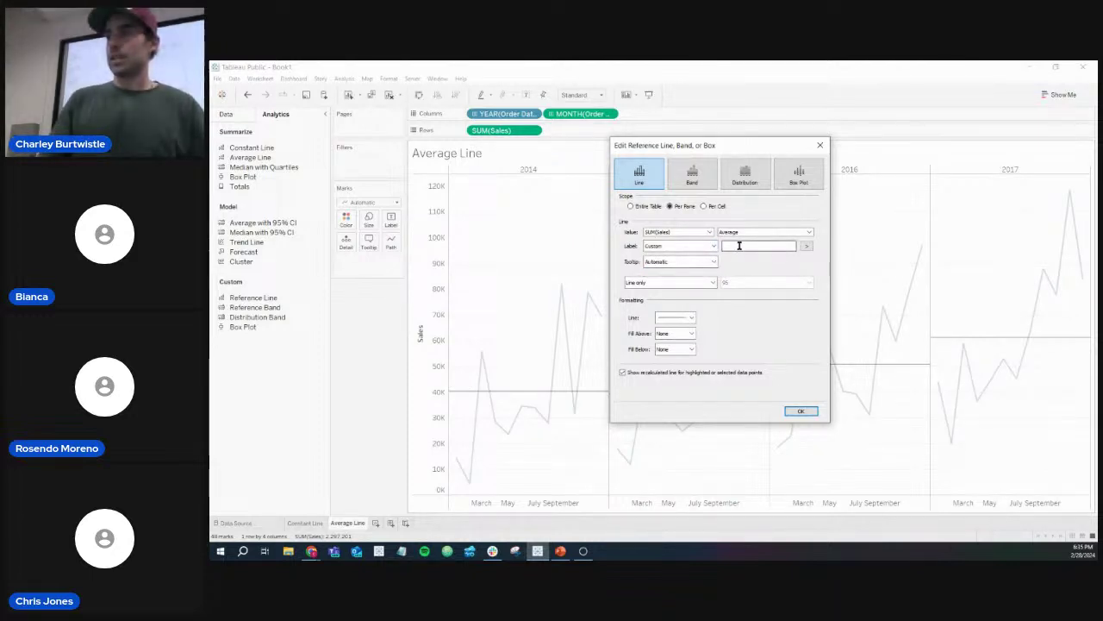
type("A")
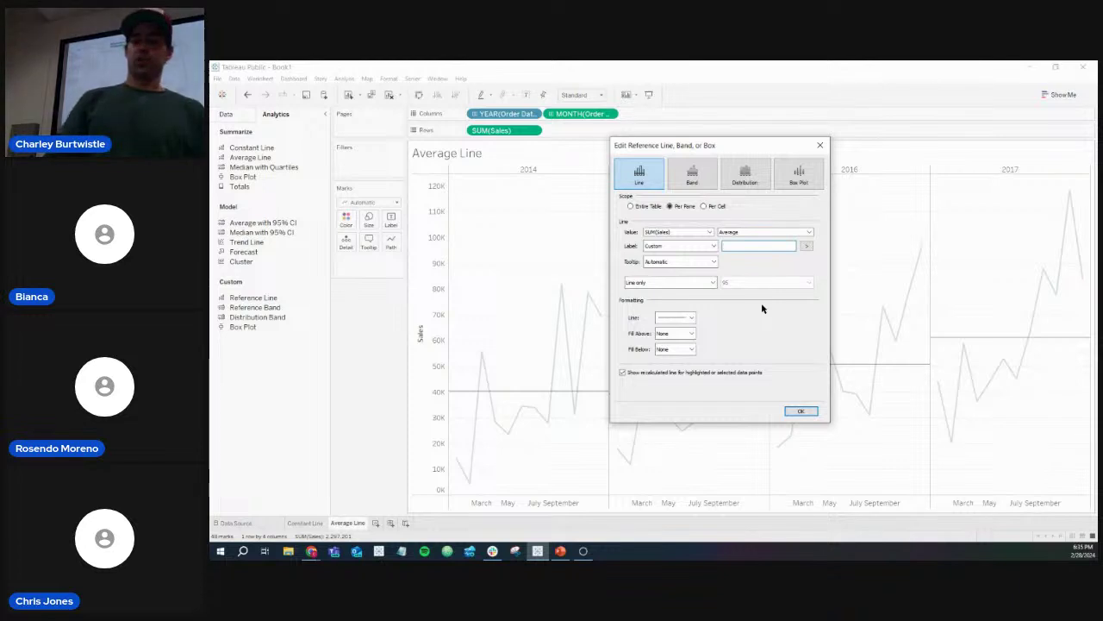
type("vg")
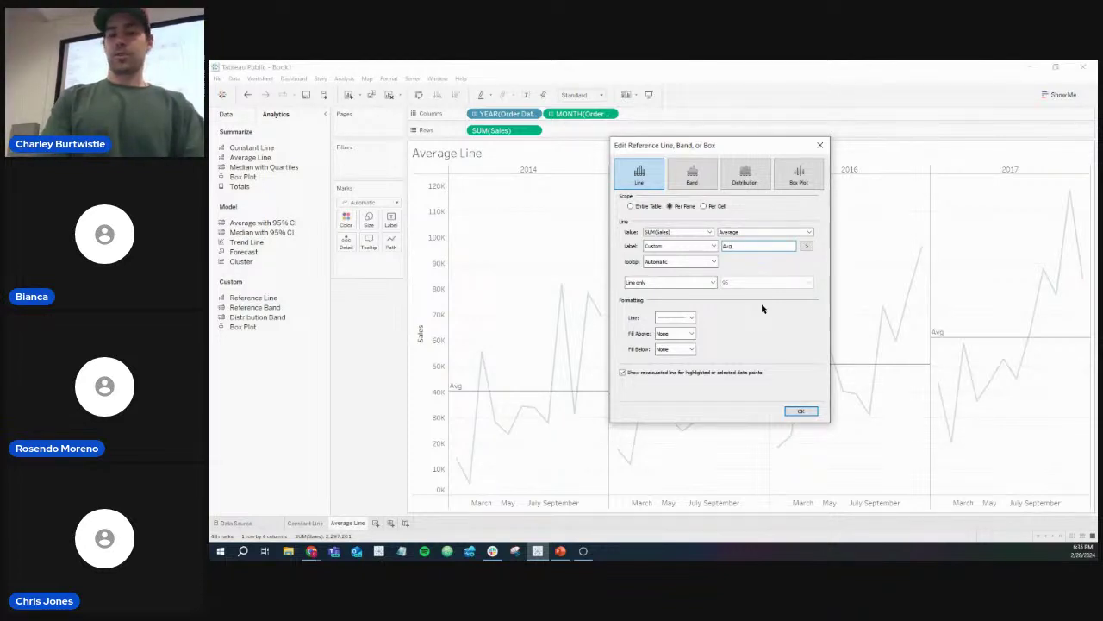
type(":")
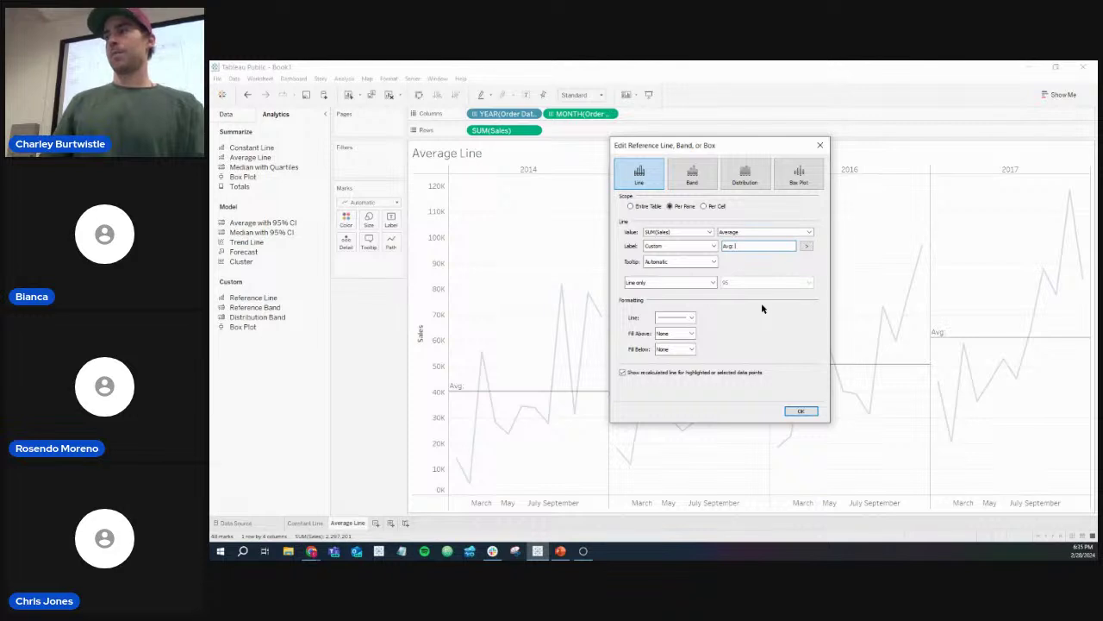
left_click(806, 247)
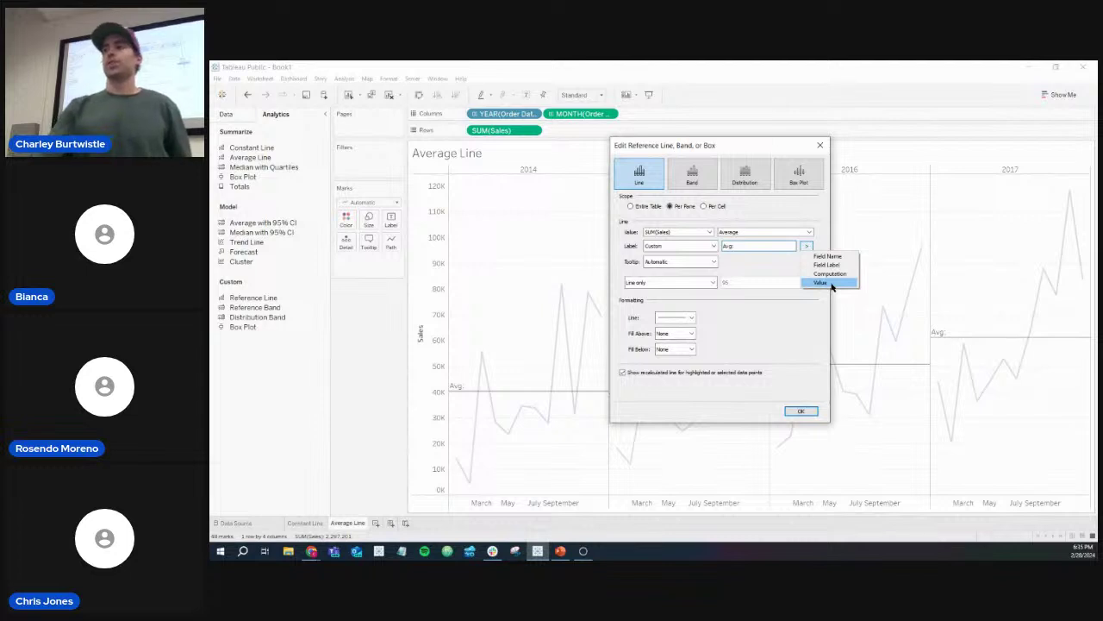
left_click(830, 284)
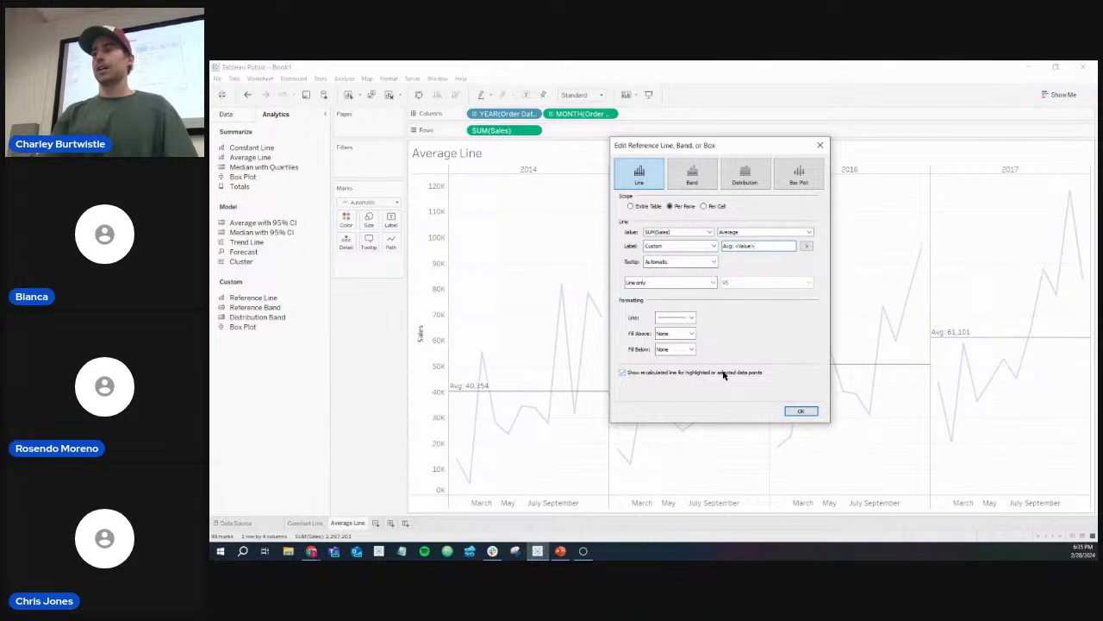
left_click(800, 410)
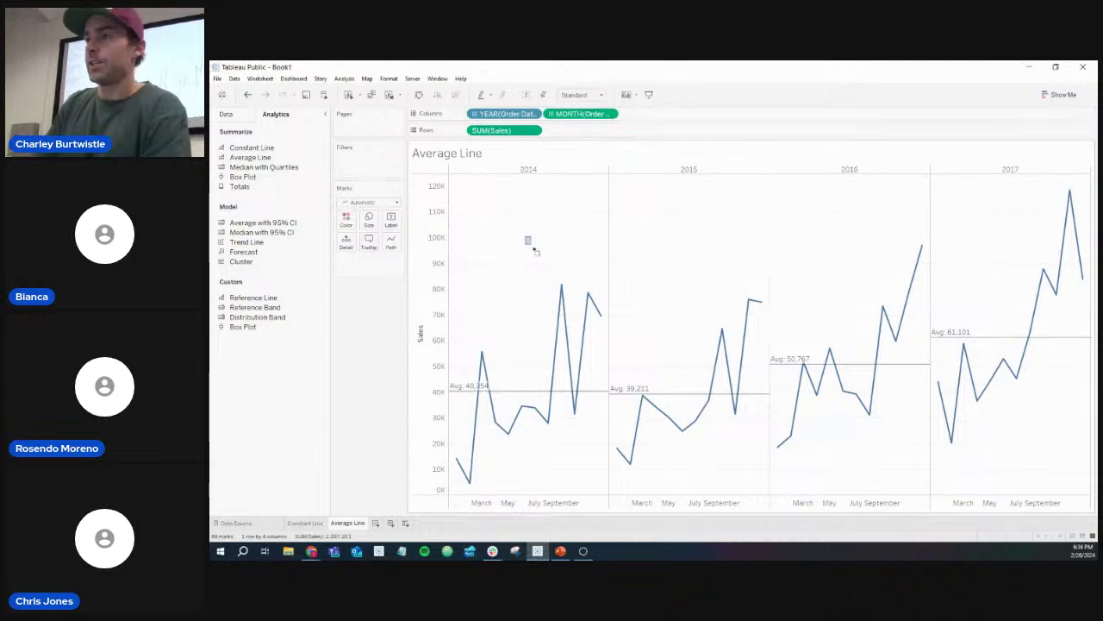
Step: Examine how the 2014 average line recalculates for a selection of later months and one of the first six months, clearing the selection
left_click_drag(526, 238, 606, 458)
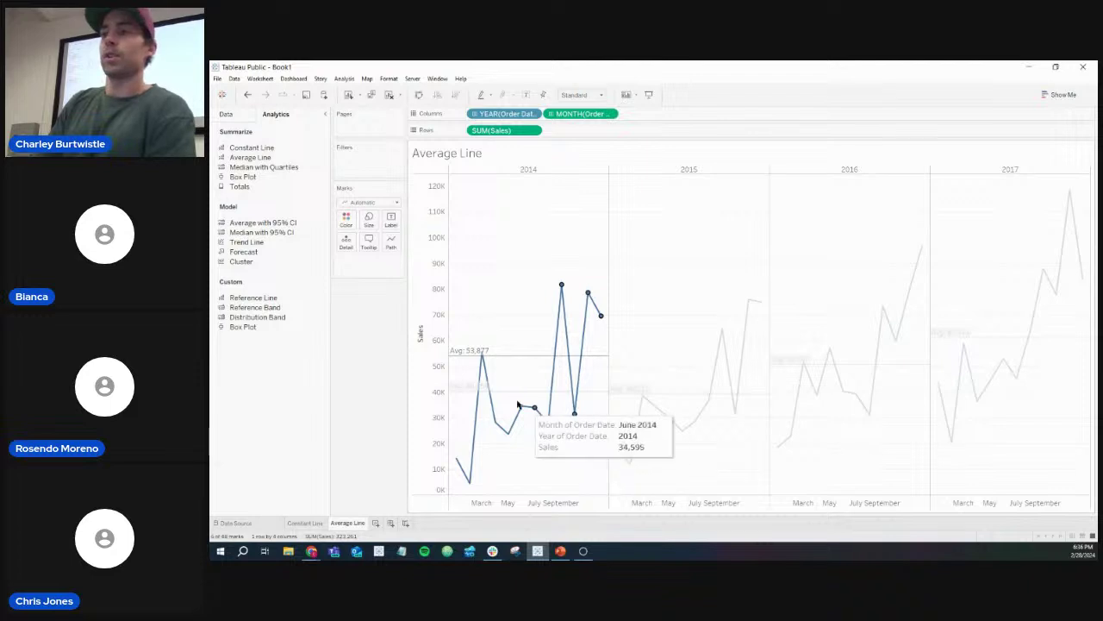
mouse_move(492, 357)
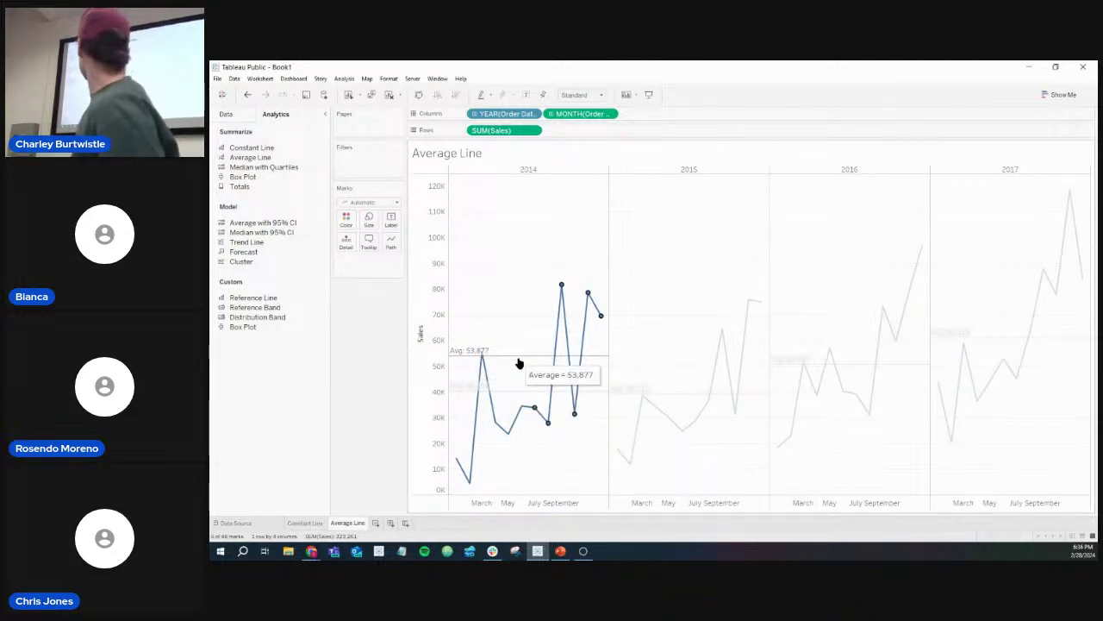
mouse_move(515, 394)
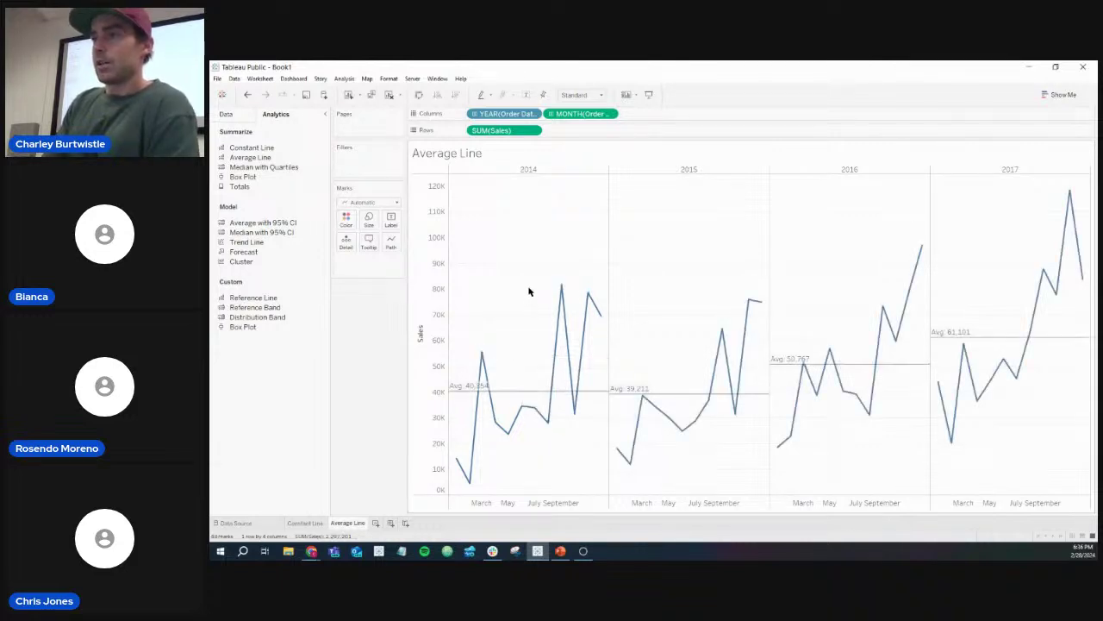
left_click_drag(530, 291, 456, 490)
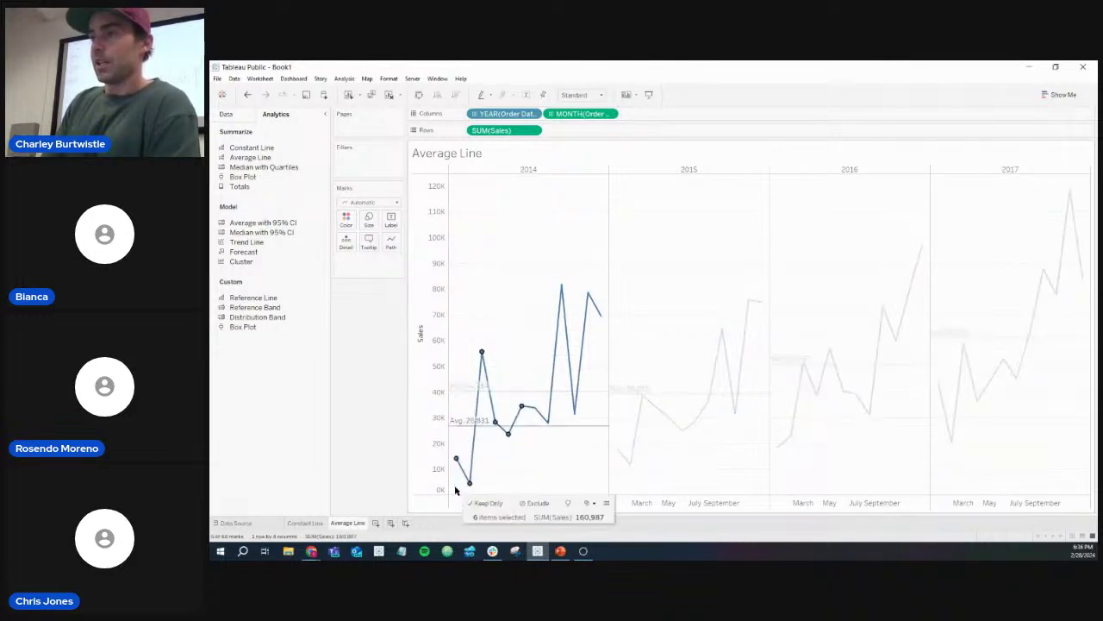
left_click(520, 330)
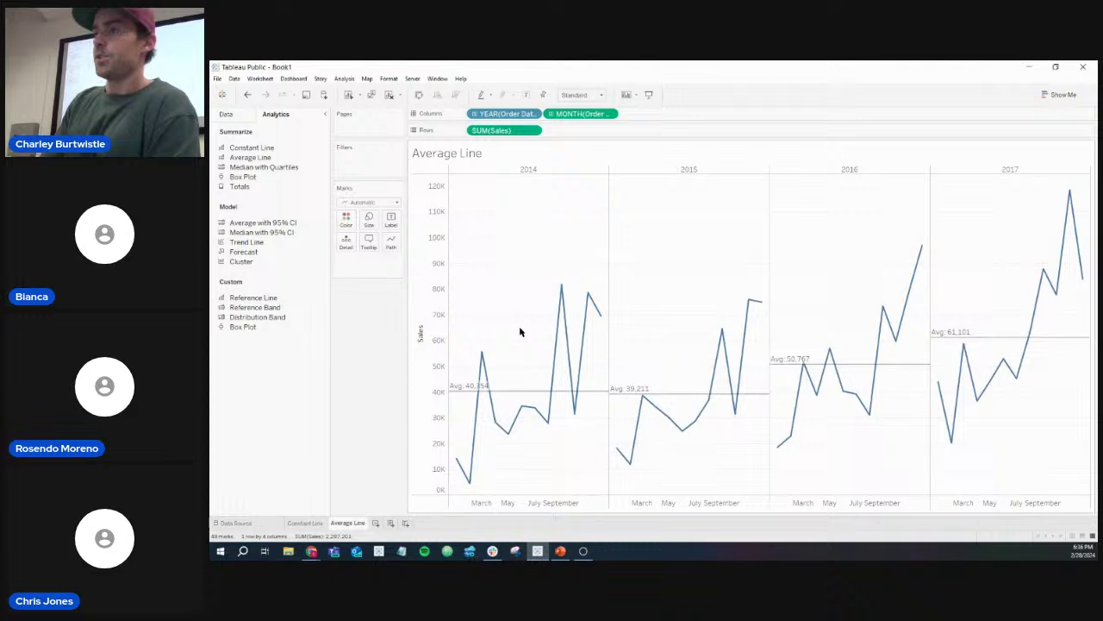
Step: Turn off the recalculated line for highlighted or selected data points, and test it by selecting marks in 2014
right_click(516, 392)
left_click(529, 397)
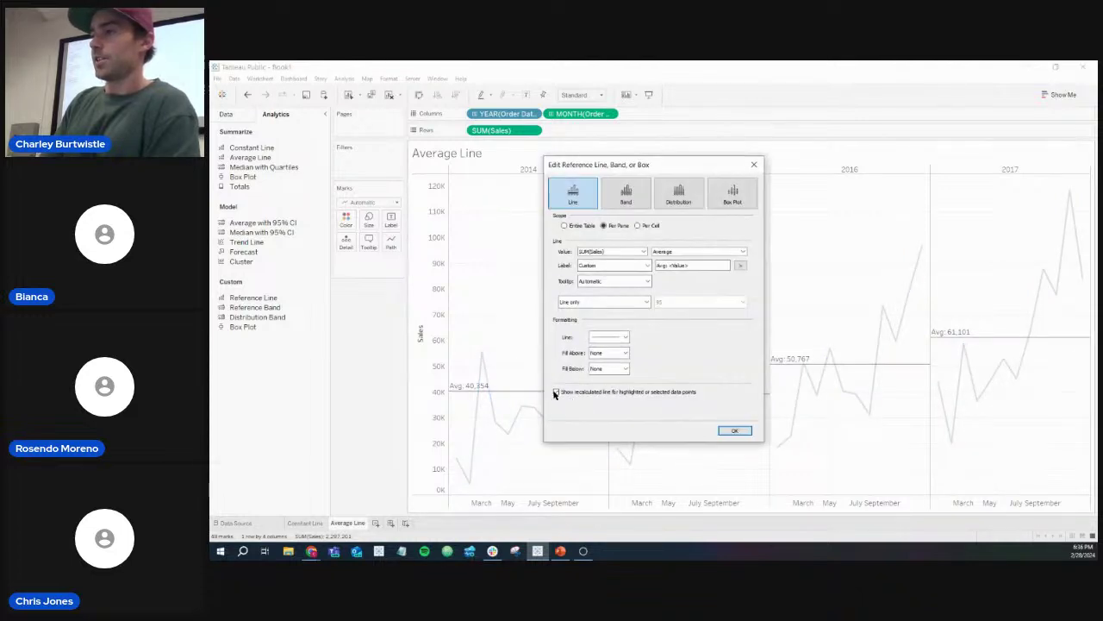
left_click(733, 430)
left_click_drag(524, 273, 594, 429)
left_click(525, 306)
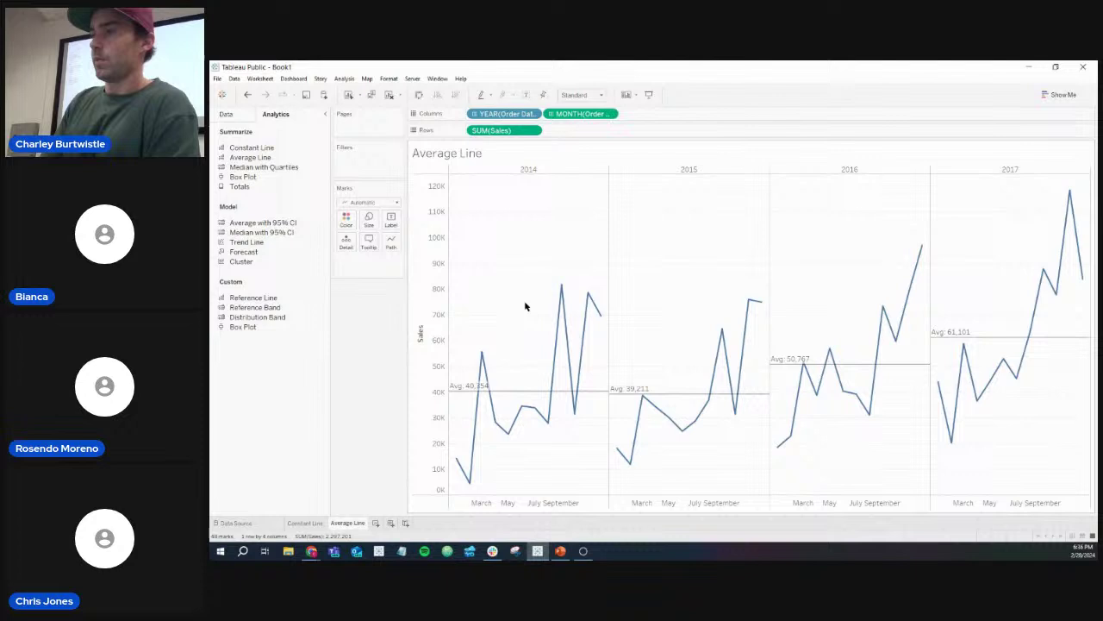
Step: Revisit the average line's option to show a recalculated line for selected data points, and confirm the dialog
right_click(523, 389)
left_click(561, 393)
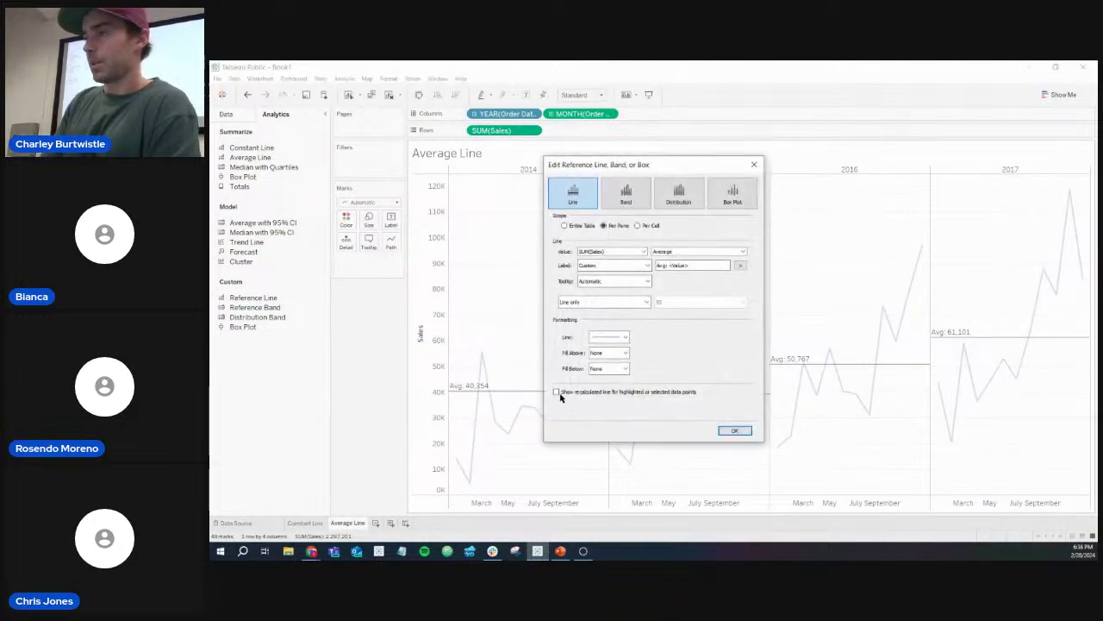
left_click(733, 430)
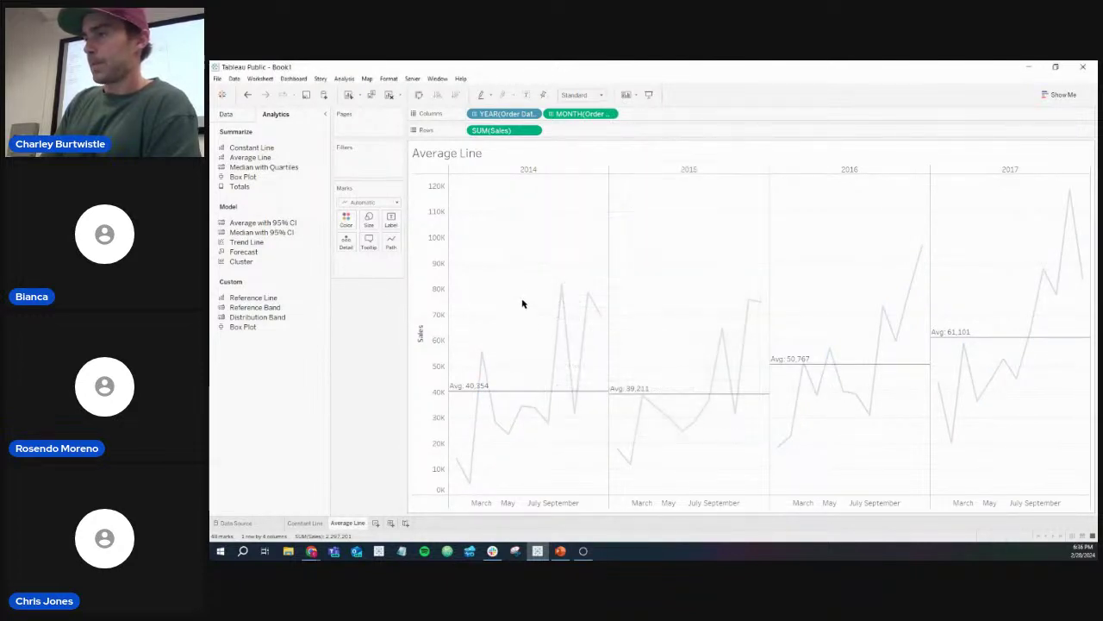
Step: Duplicate the Average Line worksheet and rename the copy as "Median with Quartiles"
left_click(524, 299)
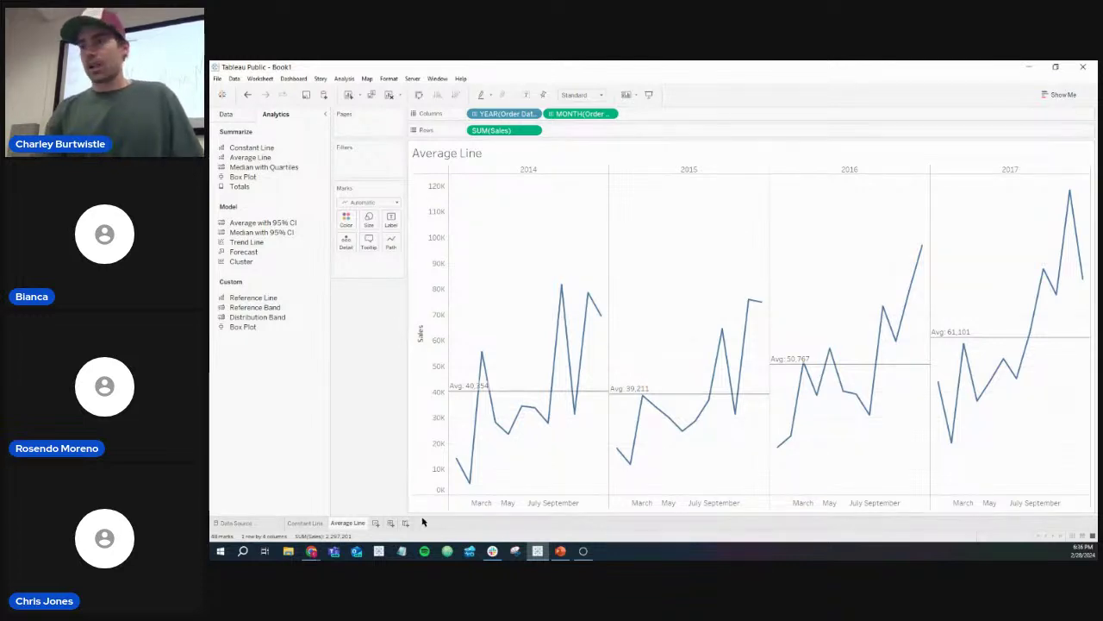
left_click(372, 95)
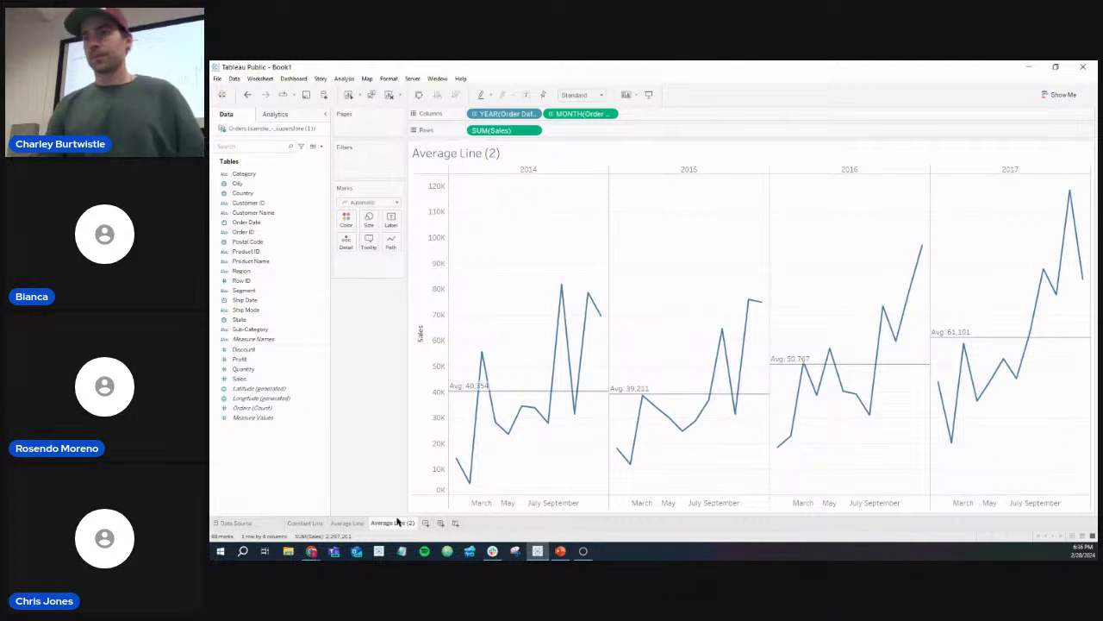
left_click(287, 116)
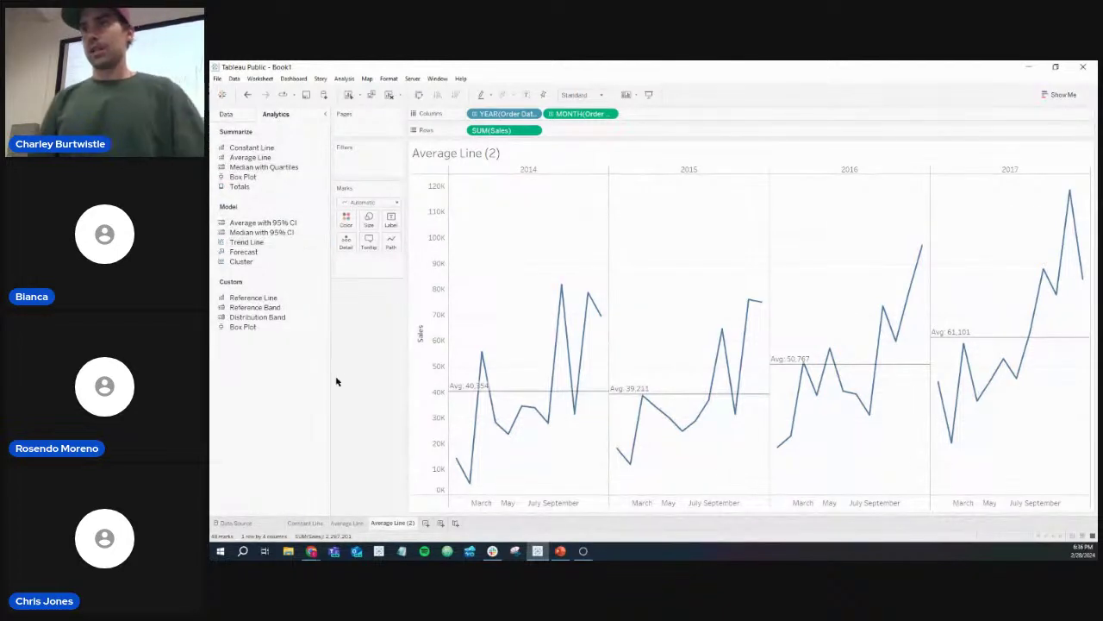
key("alt+Tab")
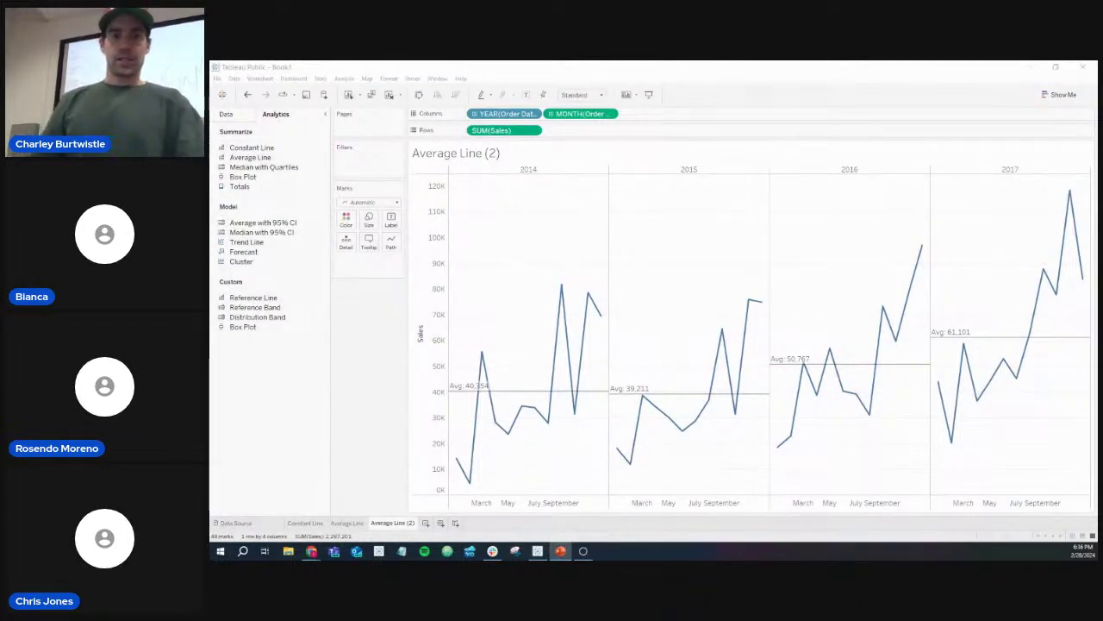
right_click(394, 523)
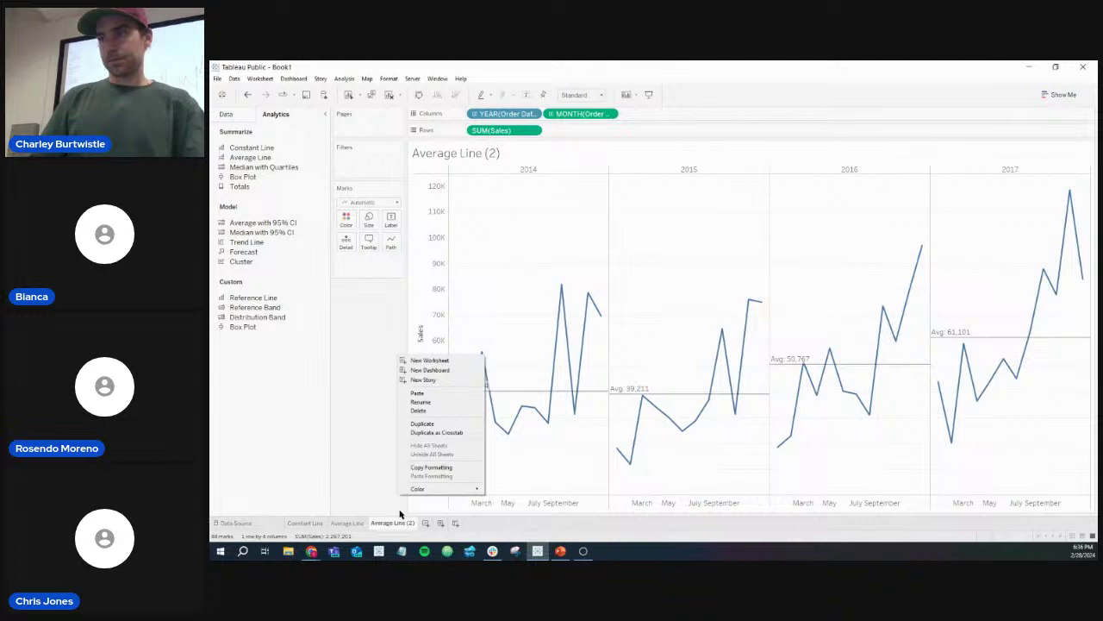
left_click(436, 402)
type("Medi")
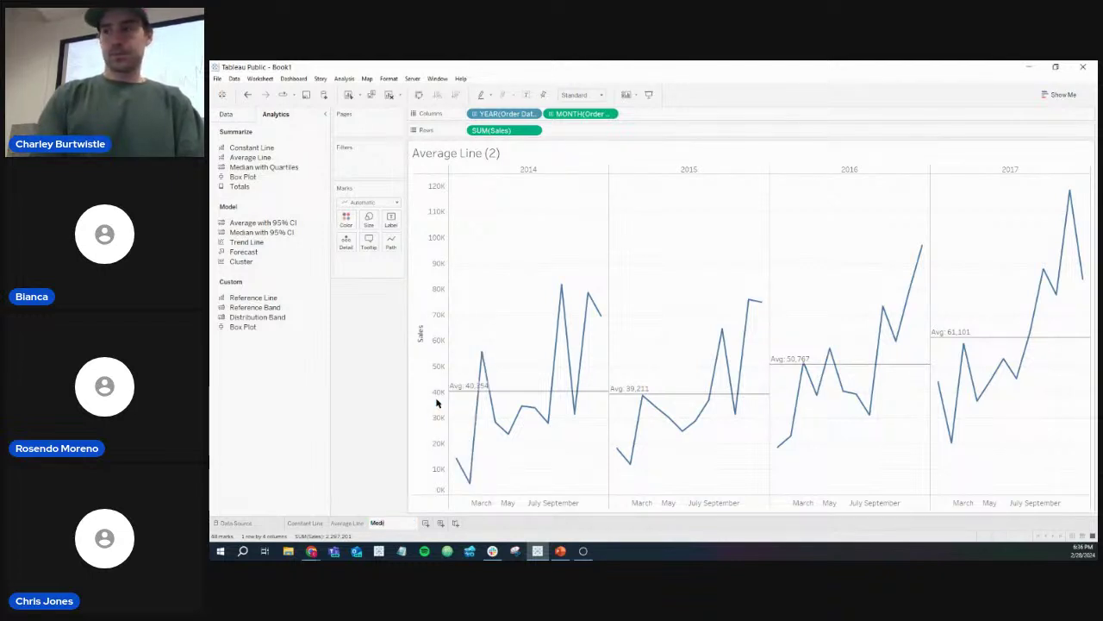
type("an with ")
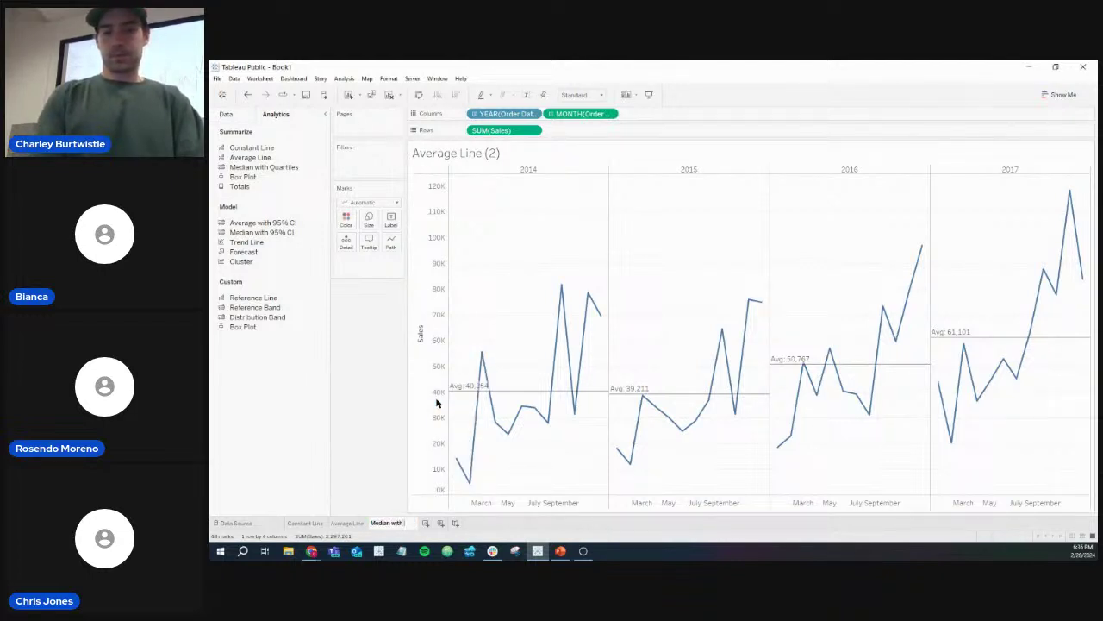
type("Quarti")
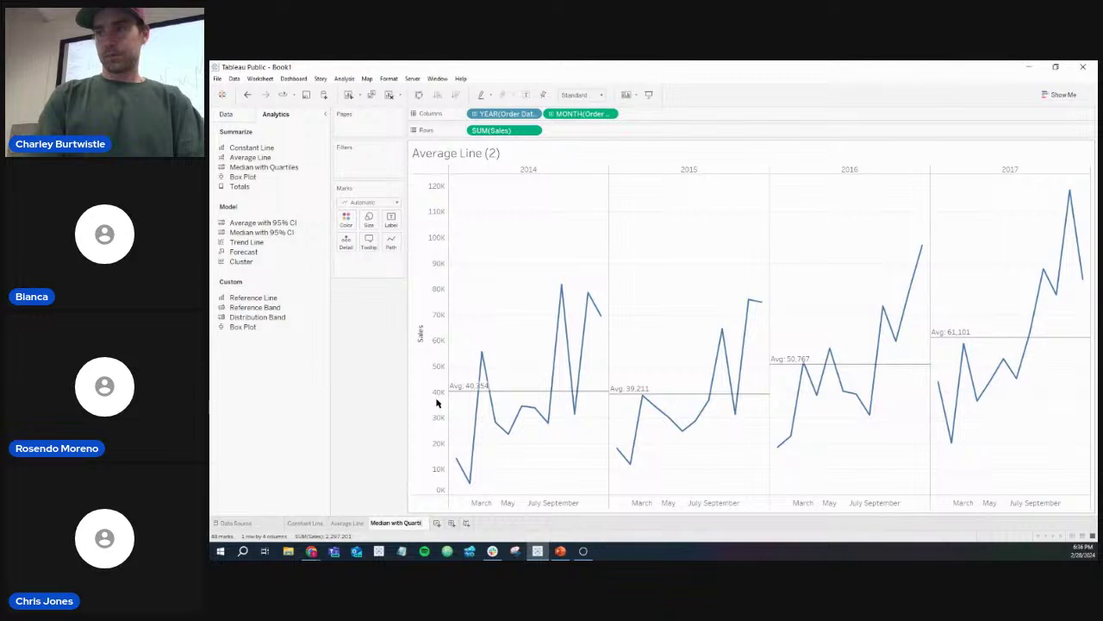
type("les")
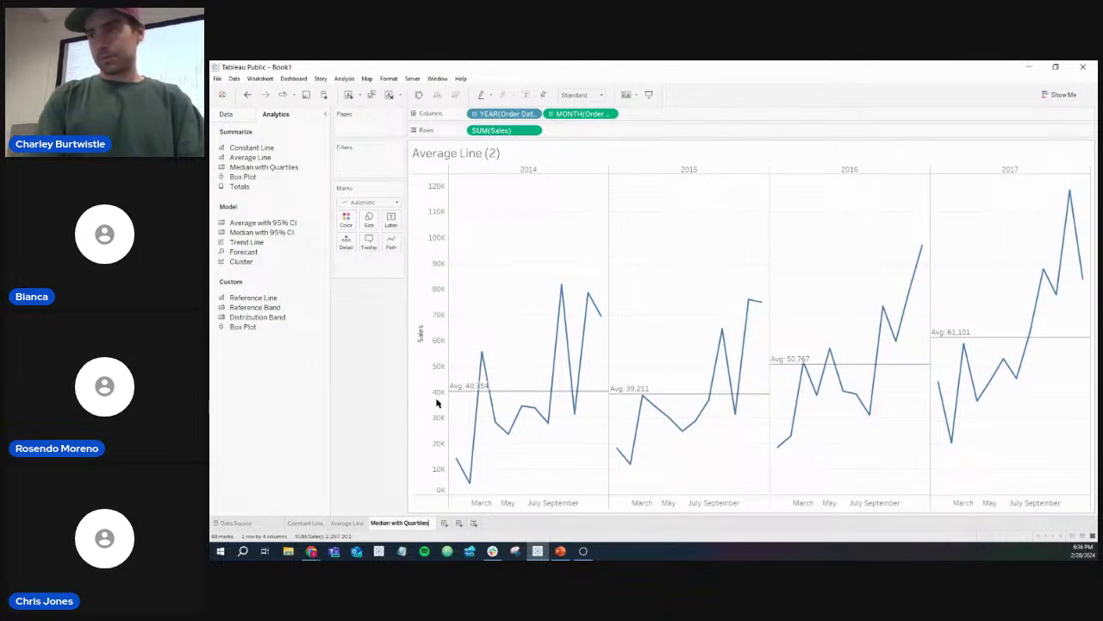
key("Return")
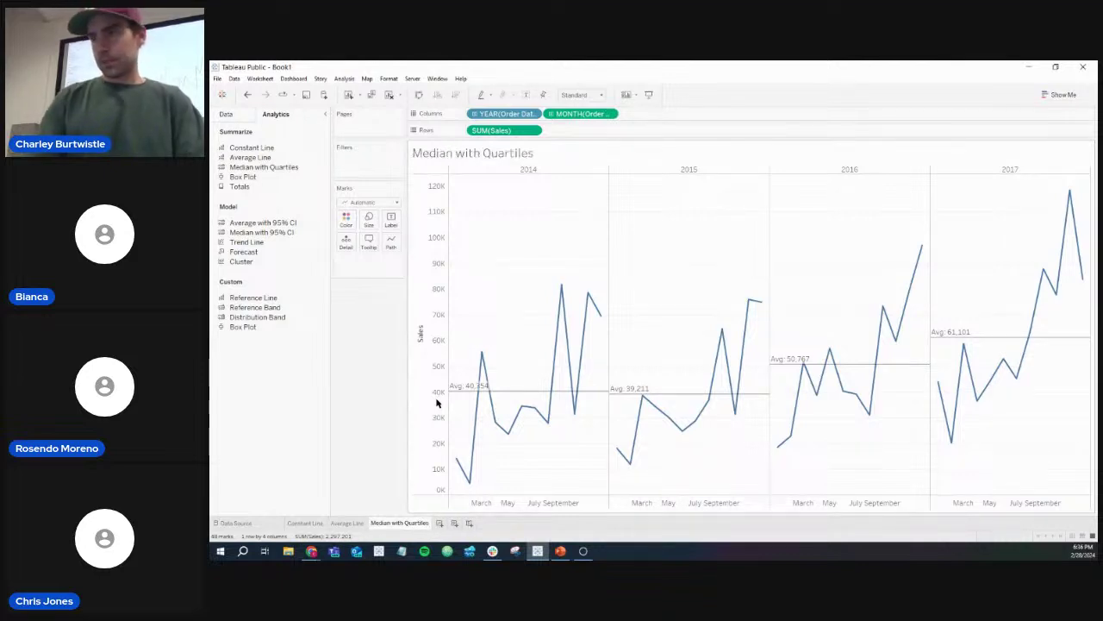
Step: Remove the average line from the duplicated chart and add a median with quartiles for each year pane
mouse_move(529, 395)
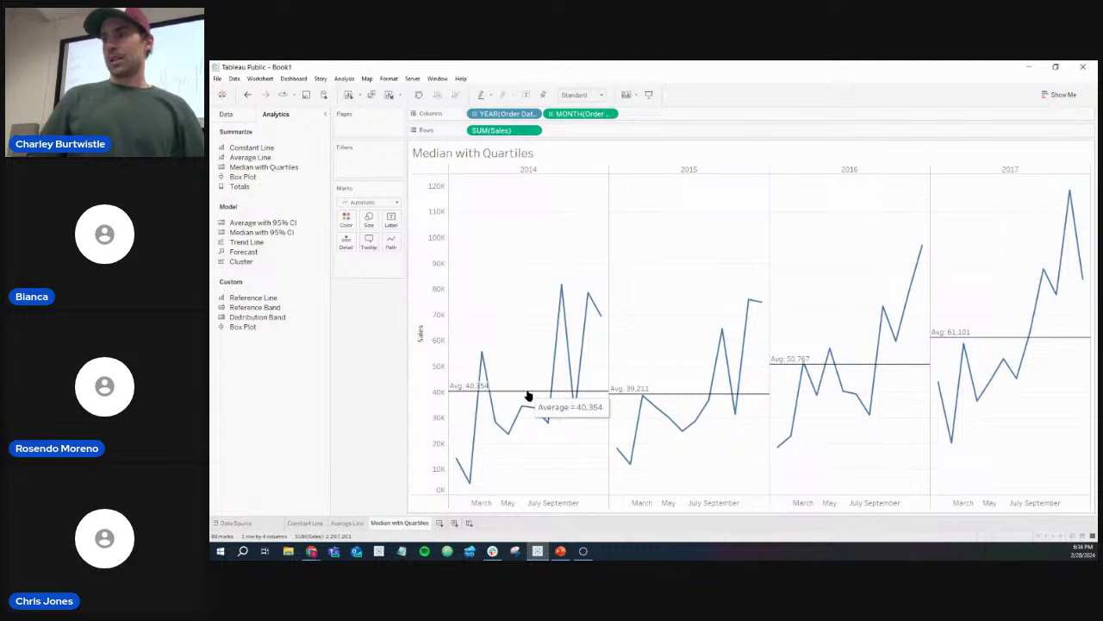
left_click_drag(529, 395, 372, 363)
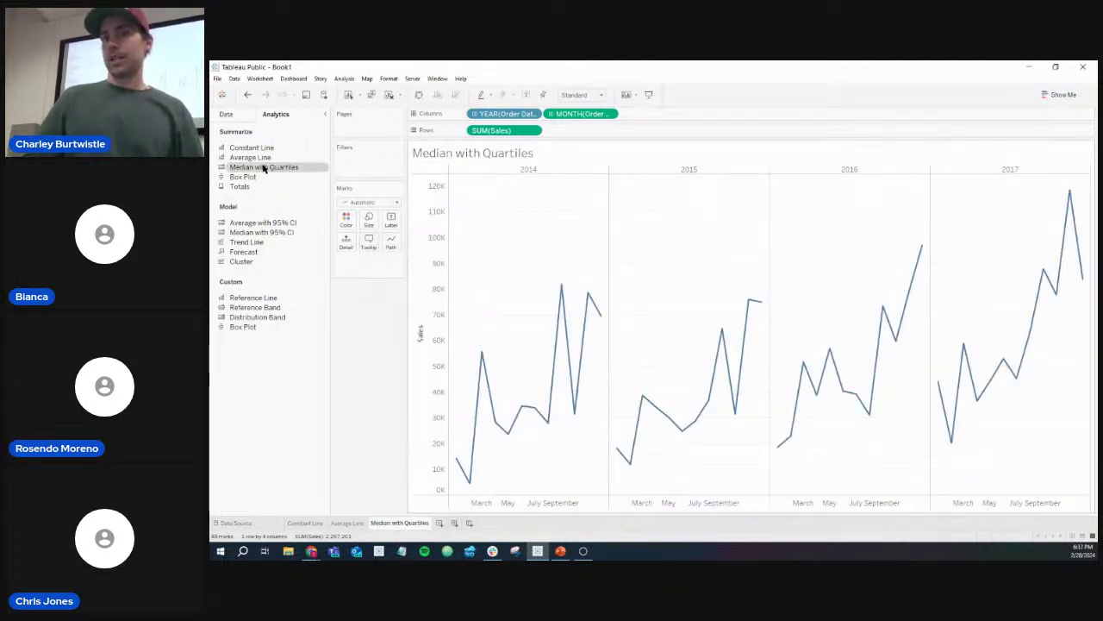
left_click_drag(264, 168, 550, 179)
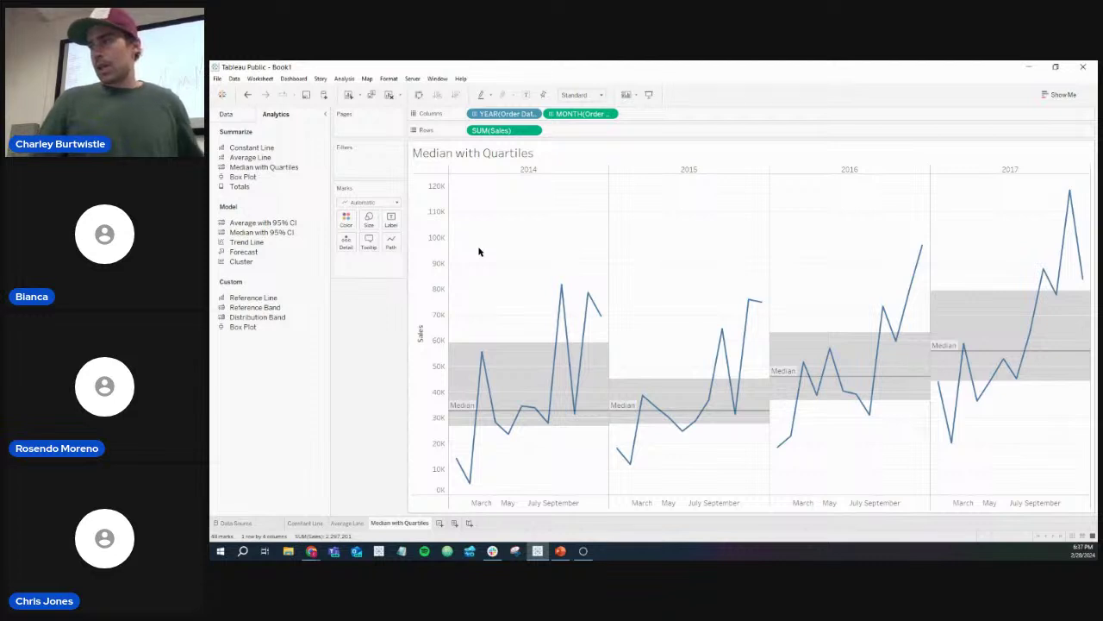
mouse_move(464, 412)
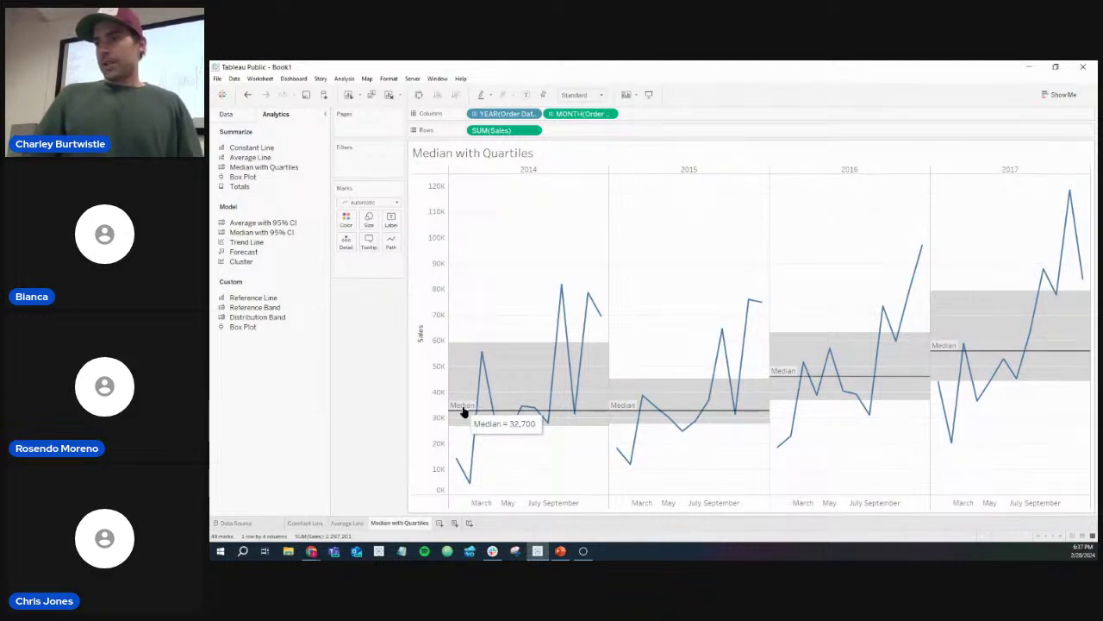
mouse_move(507, 347)
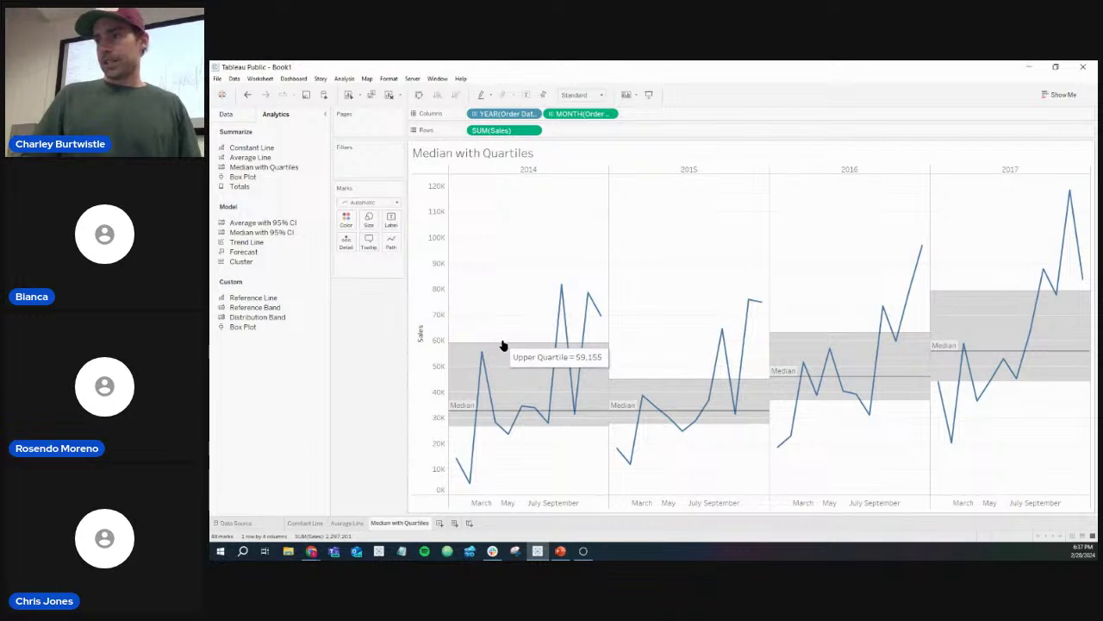
mouse_move(529, 431)
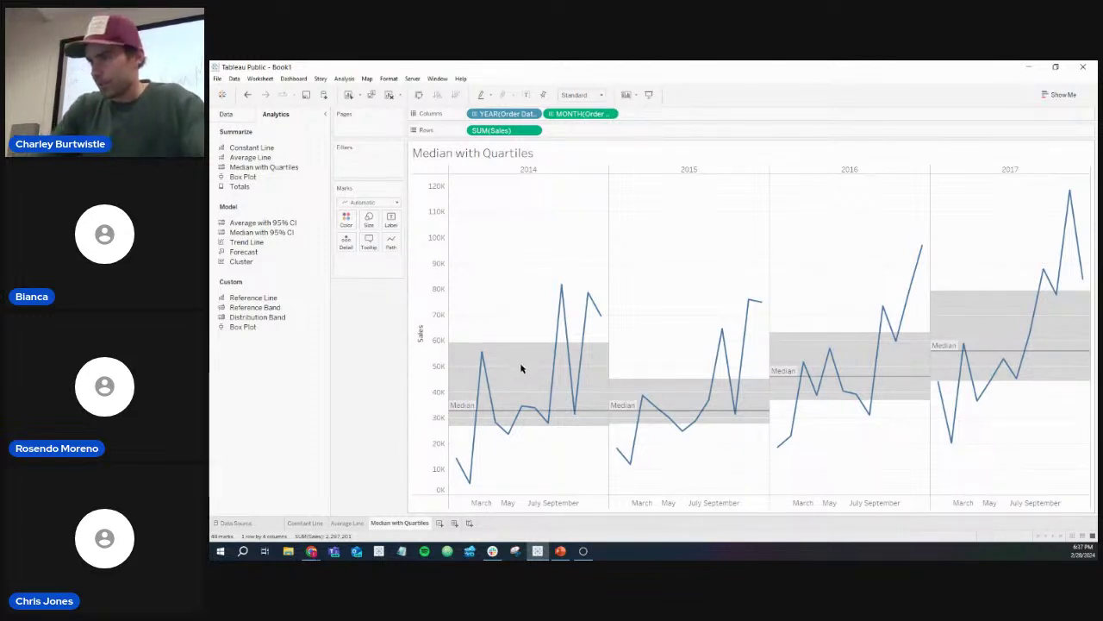
Step: Format the worksheet's row lines so that the grid lines are set to None
right_click(507, 266)
left_click(527, 293)
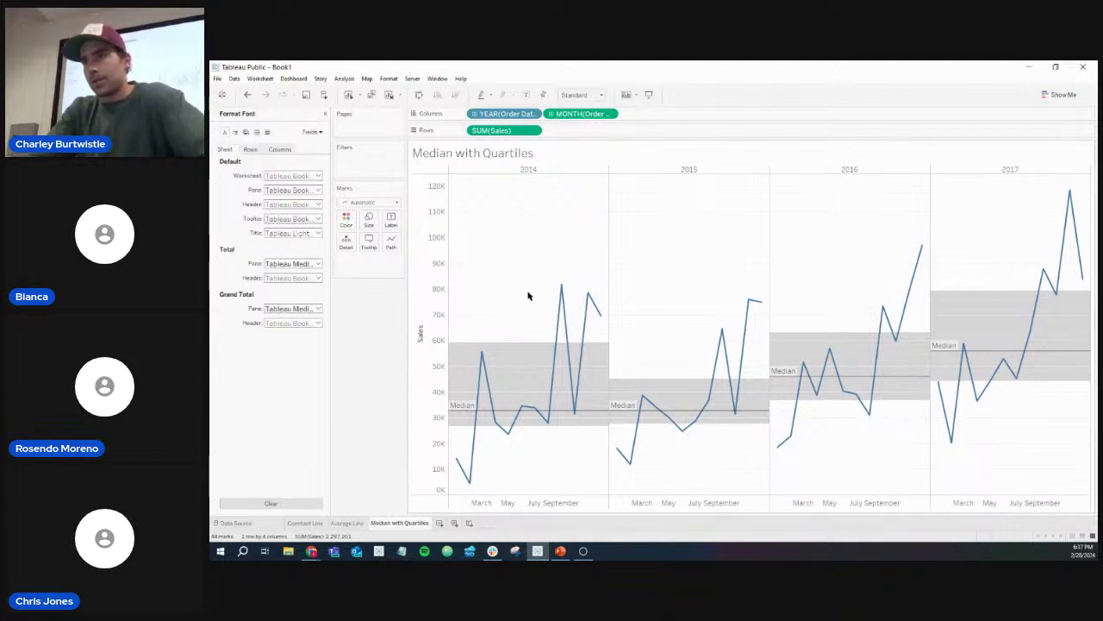
left_click(268, 132)
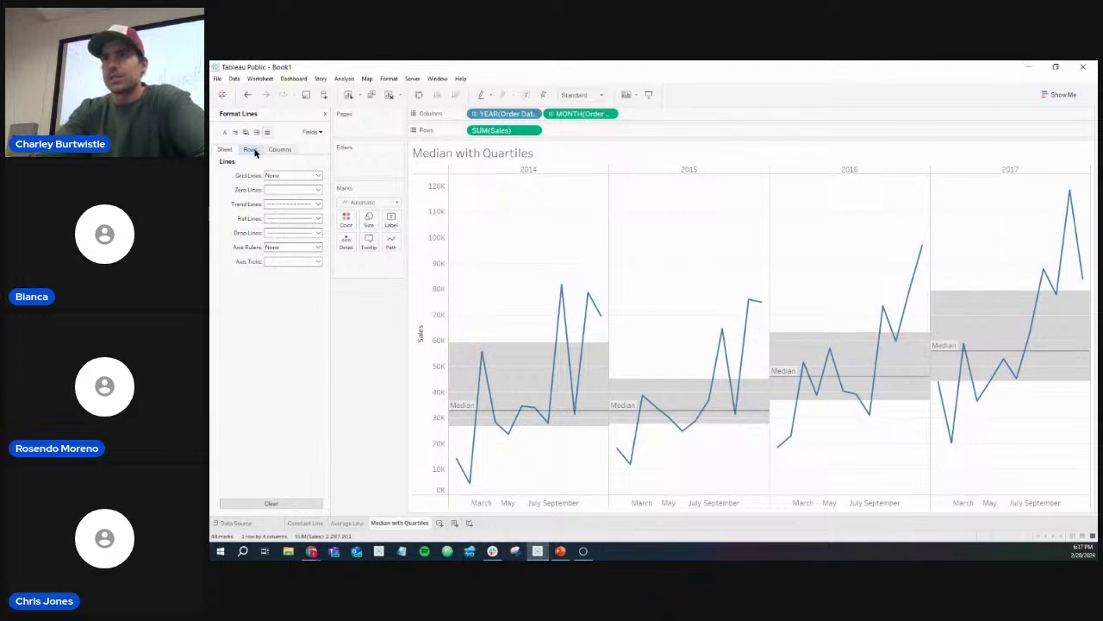
left_click(252, 150)
left_click(278, 175)
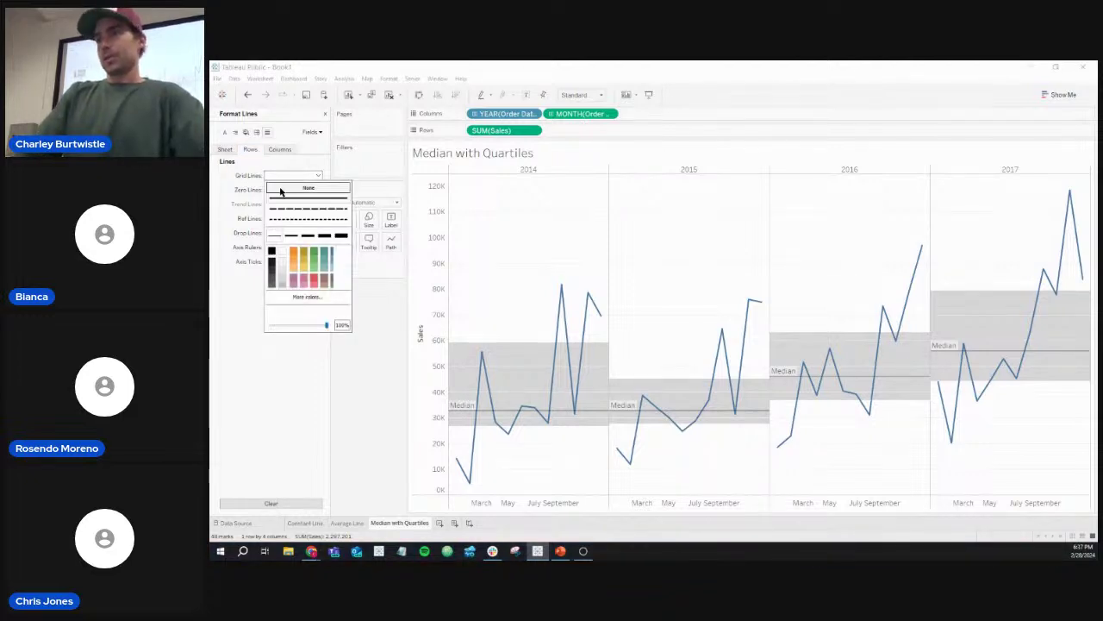
left_click(535, 261)
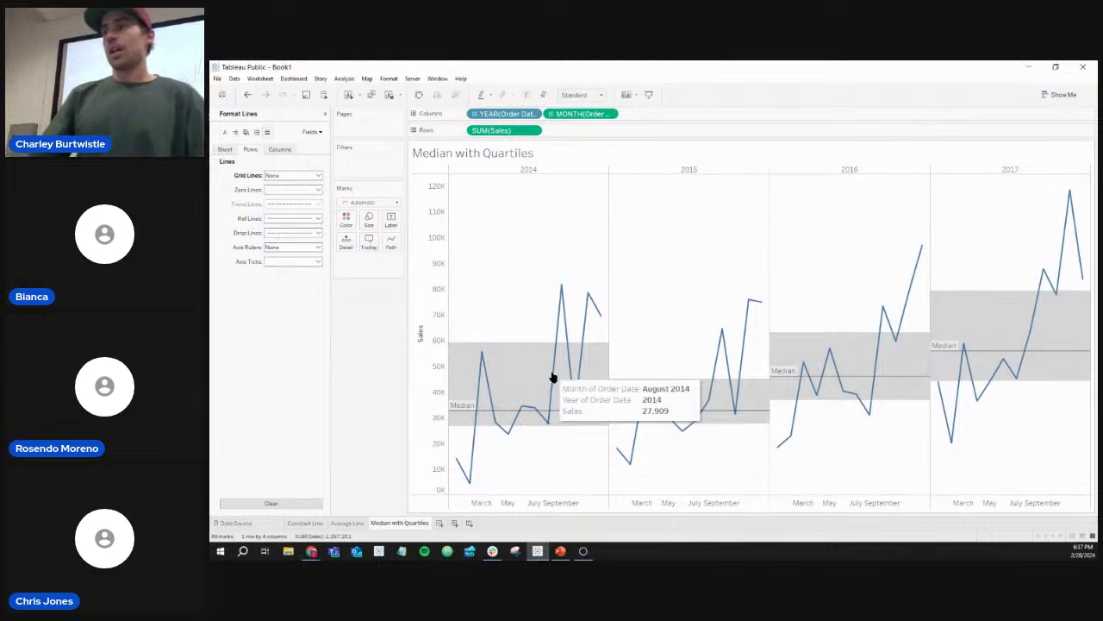
Step: Give the median line the custom label "Median: <Value>" using the inserted Value field, and confirm
right_click(508, 414)
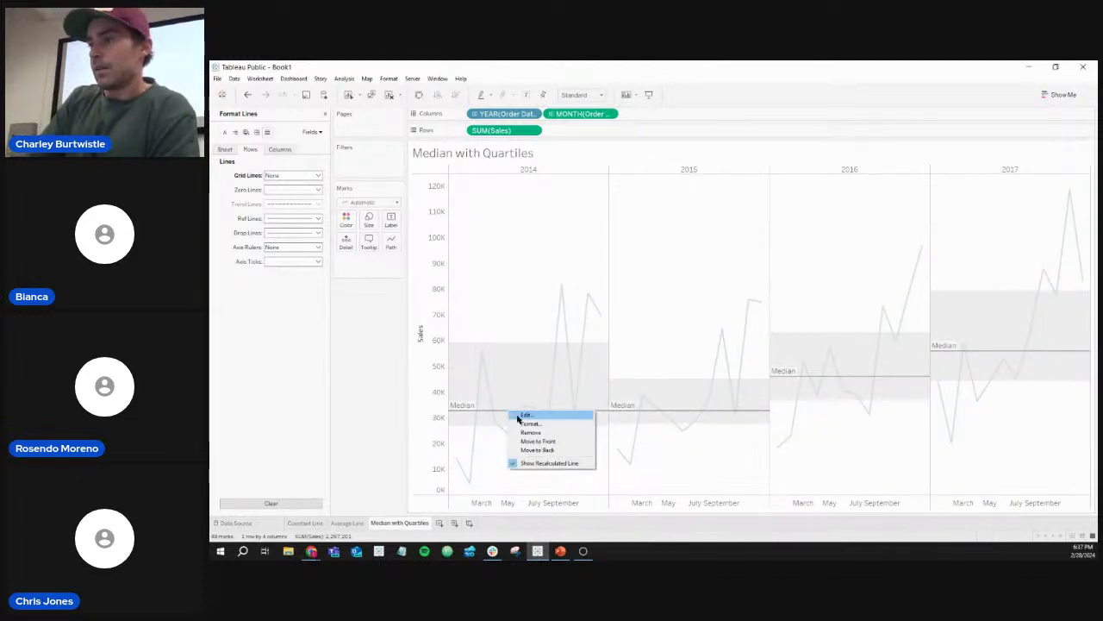
left_click(518, 417)
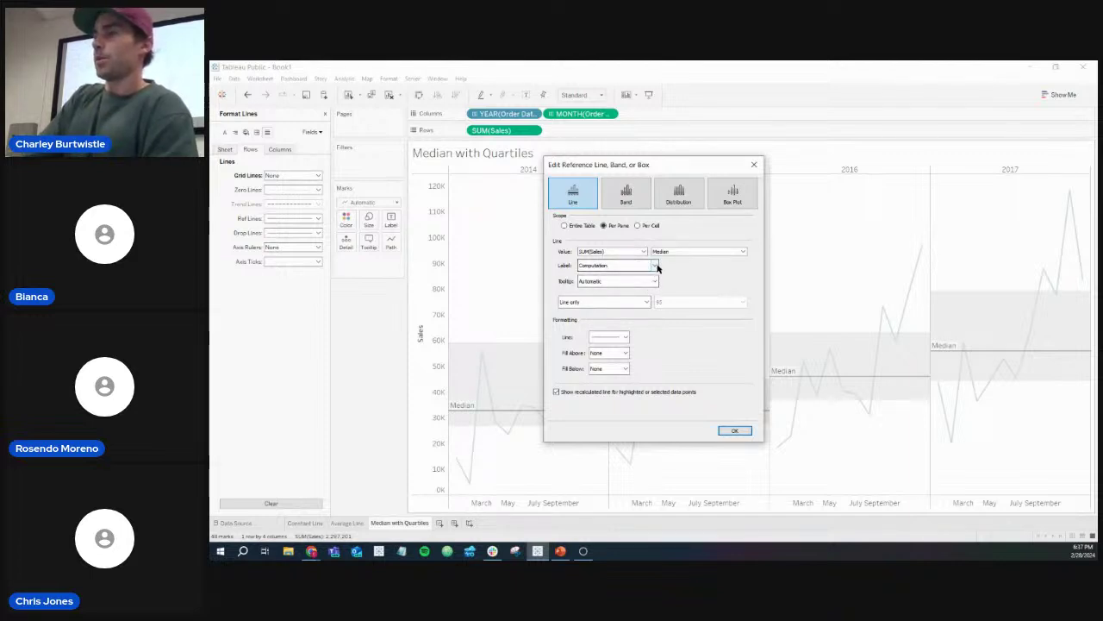
left_click(656, 266)
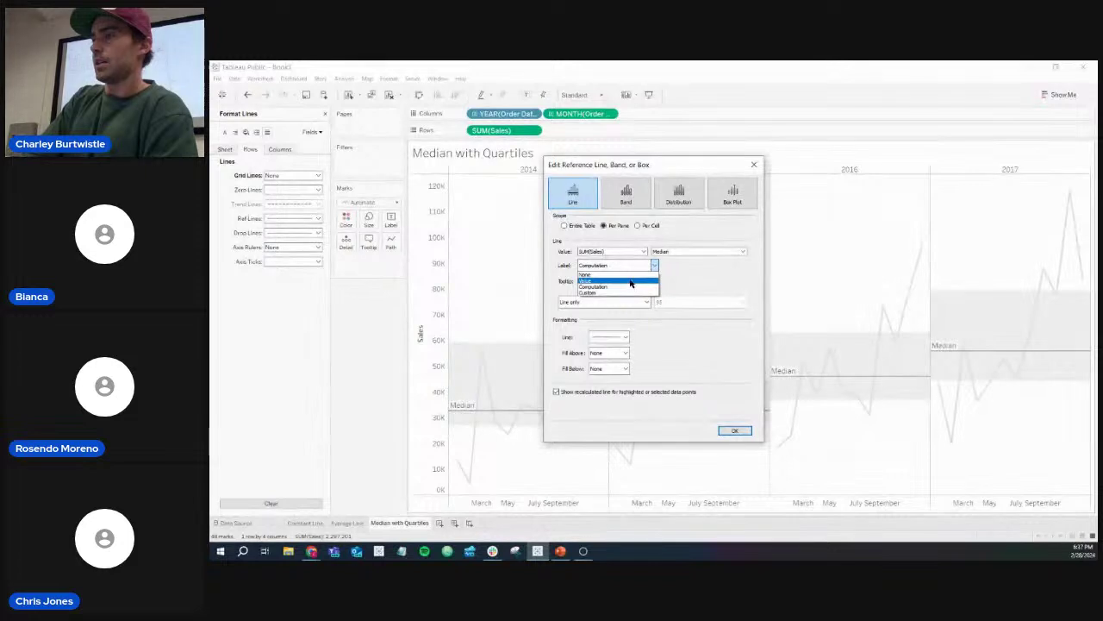
left_click(622, 293)
left_click(675, 265)
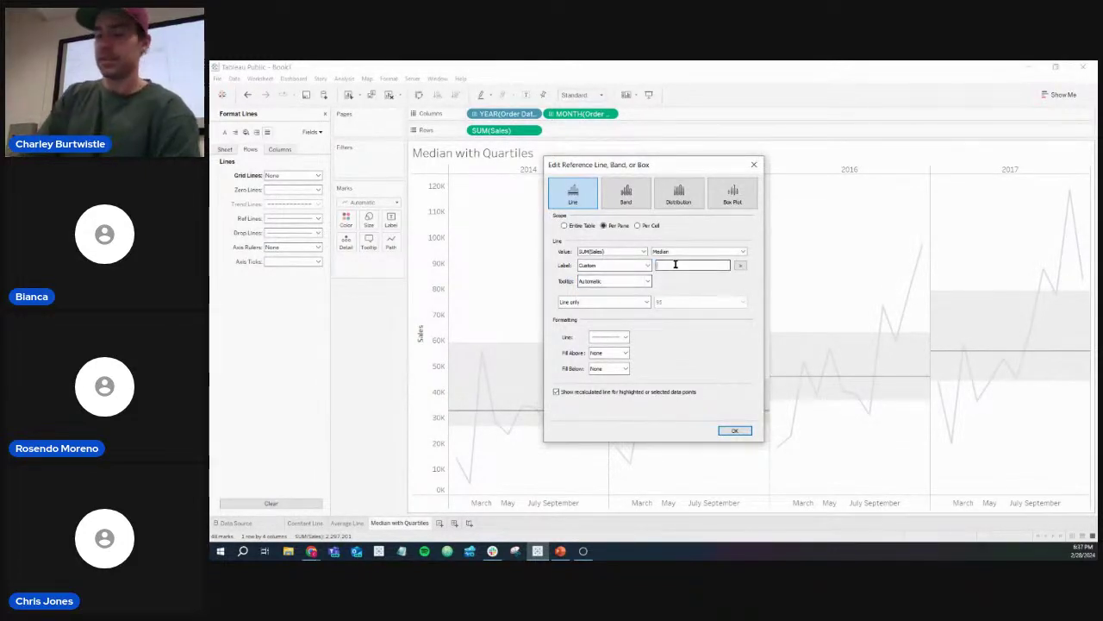
type("Med")
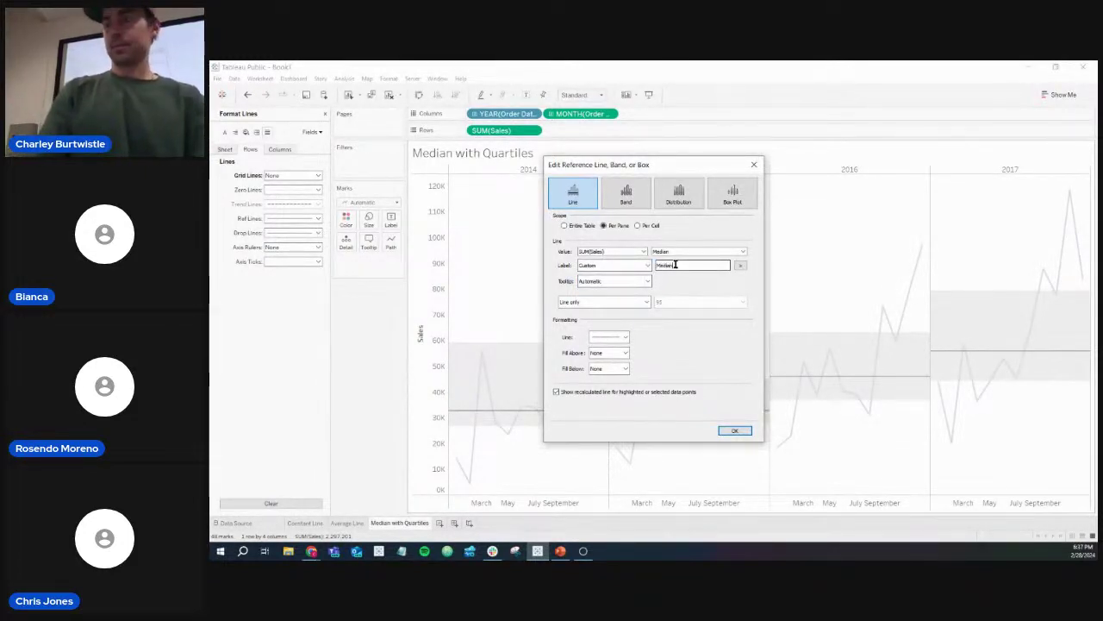
type("ian:")
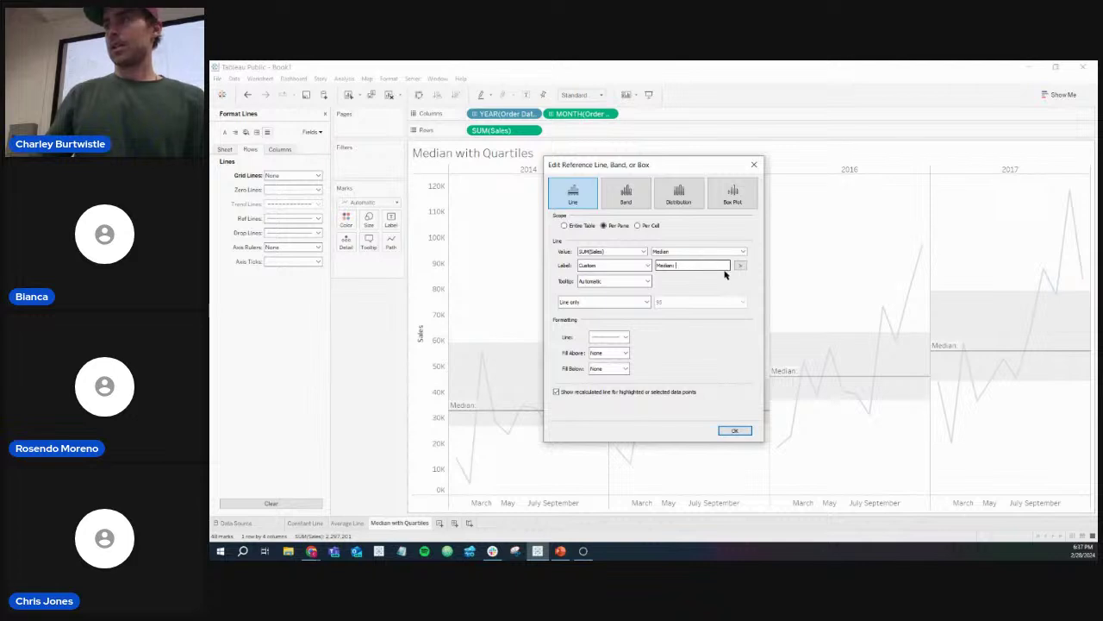
left_click(739, 268)
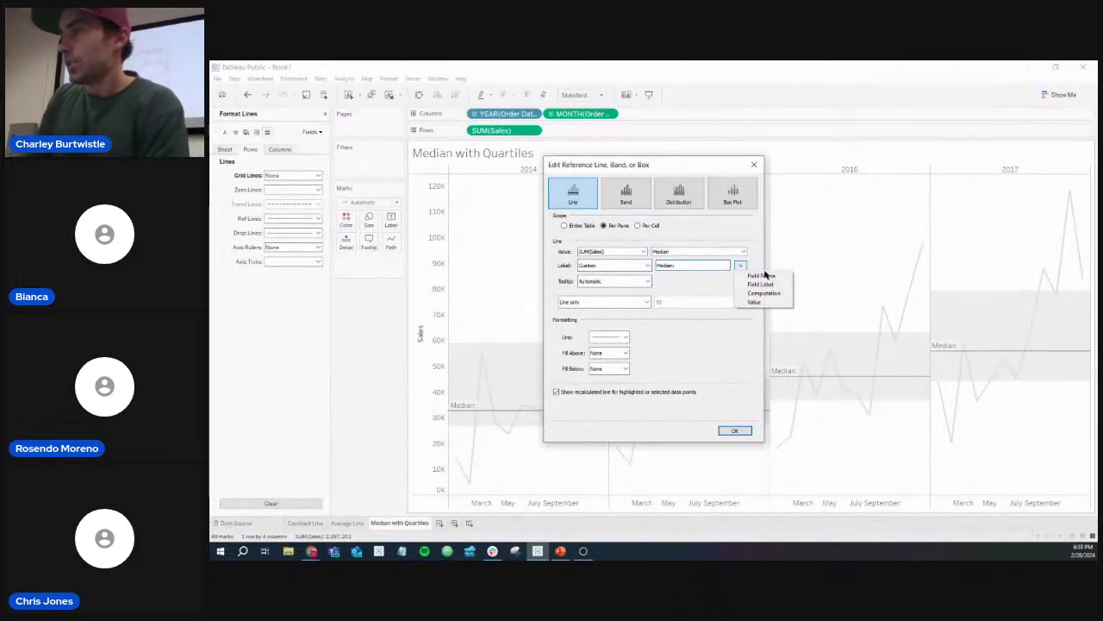
left_click(766, 303)
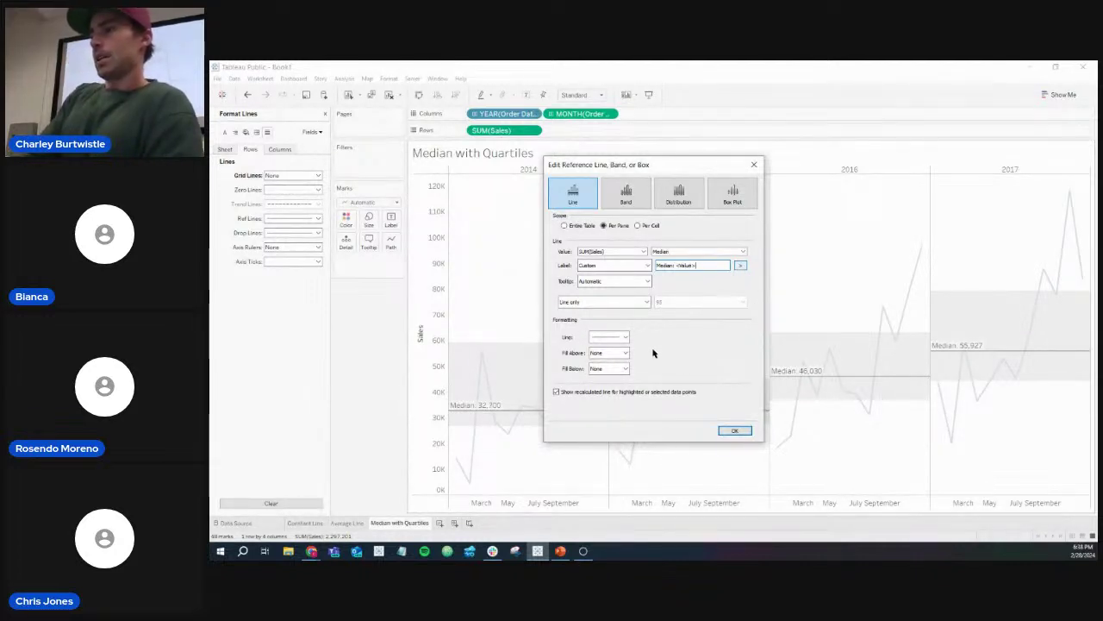
left_click(730, 432)
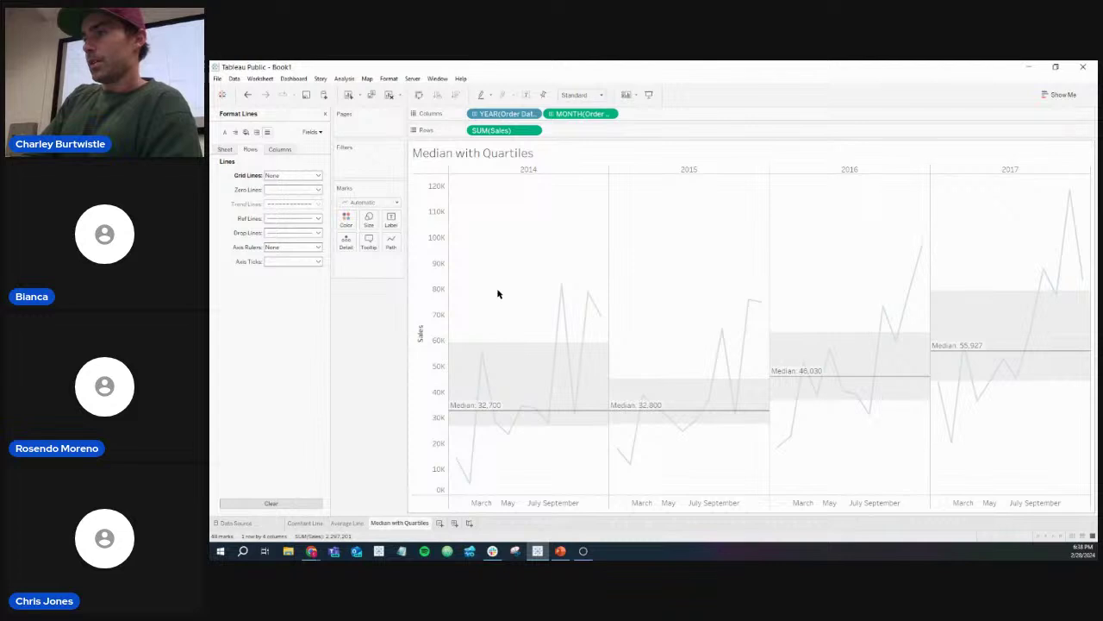
Step: Open the median line's formatting, try a dark grey fill above the line, and reset Fill Above to None
mouse_move(514, 340)
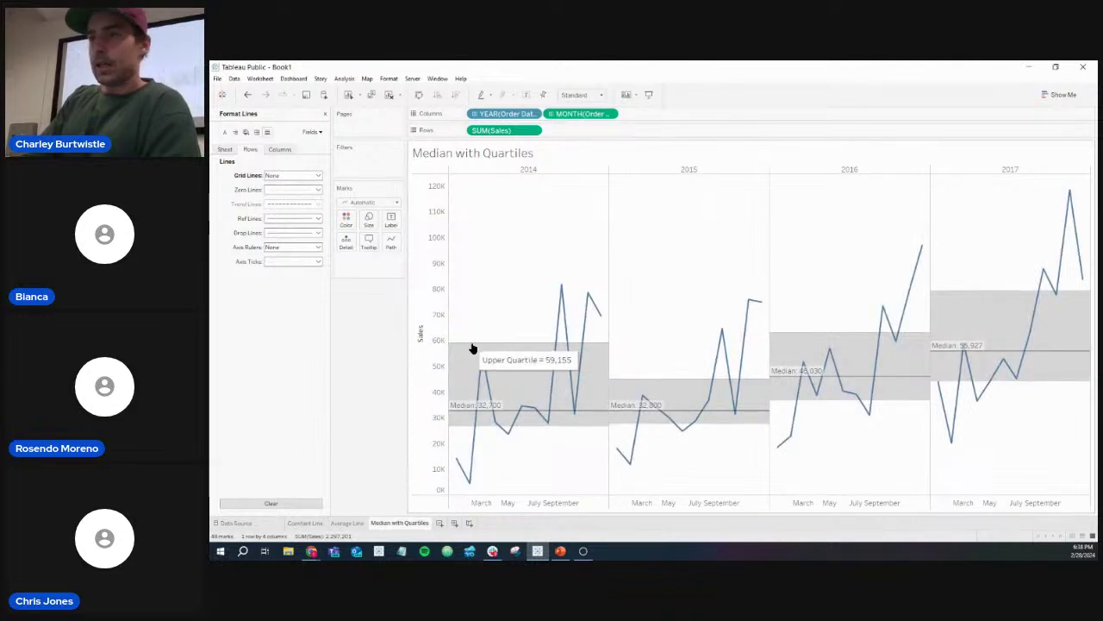
mouse_move(522, 409)
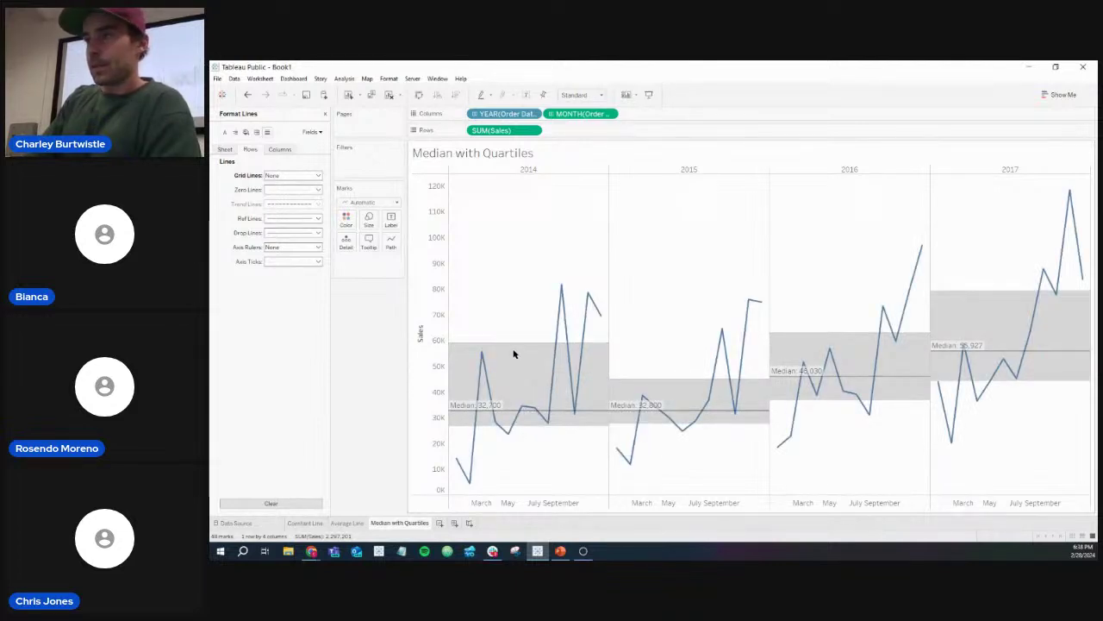
right_click(509, 414)
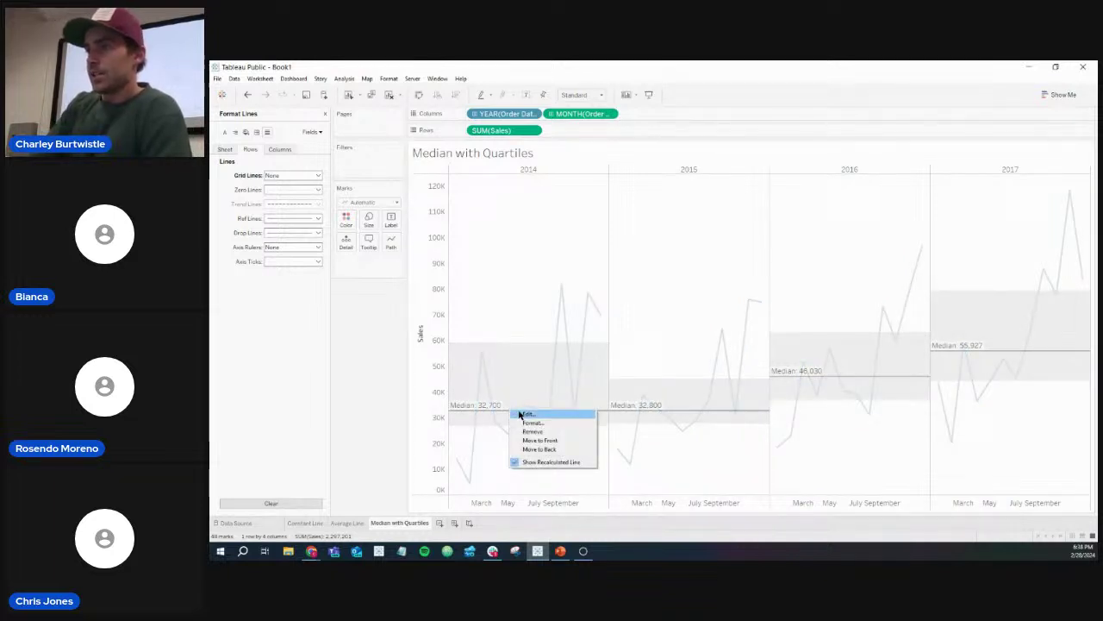
left_click(522, 422)
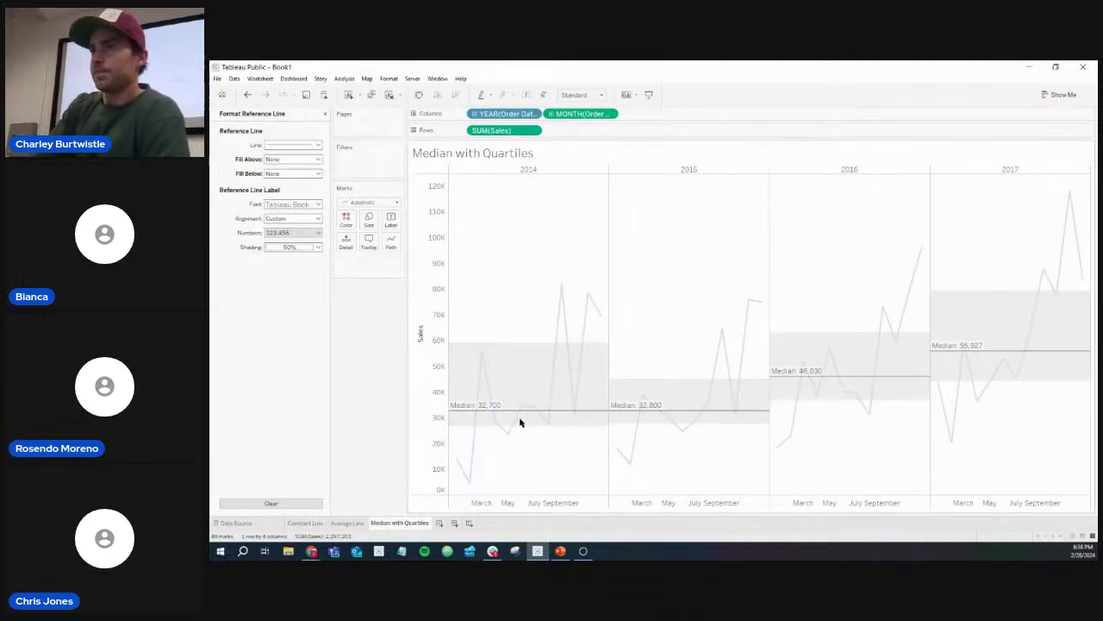
left_click(316, 248)
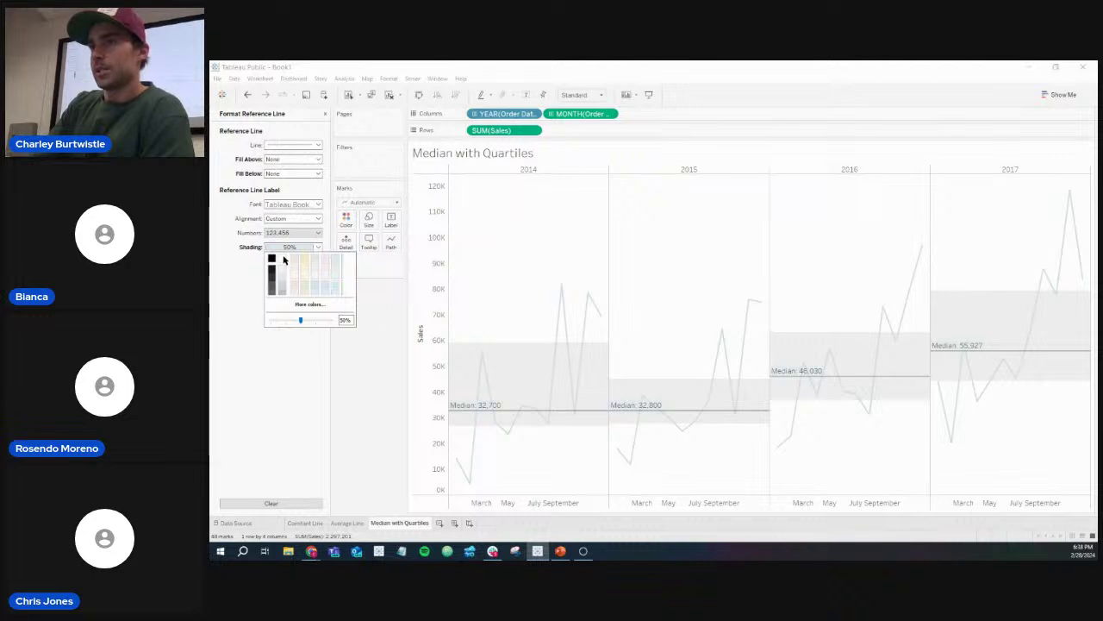
left_click(282, 149)
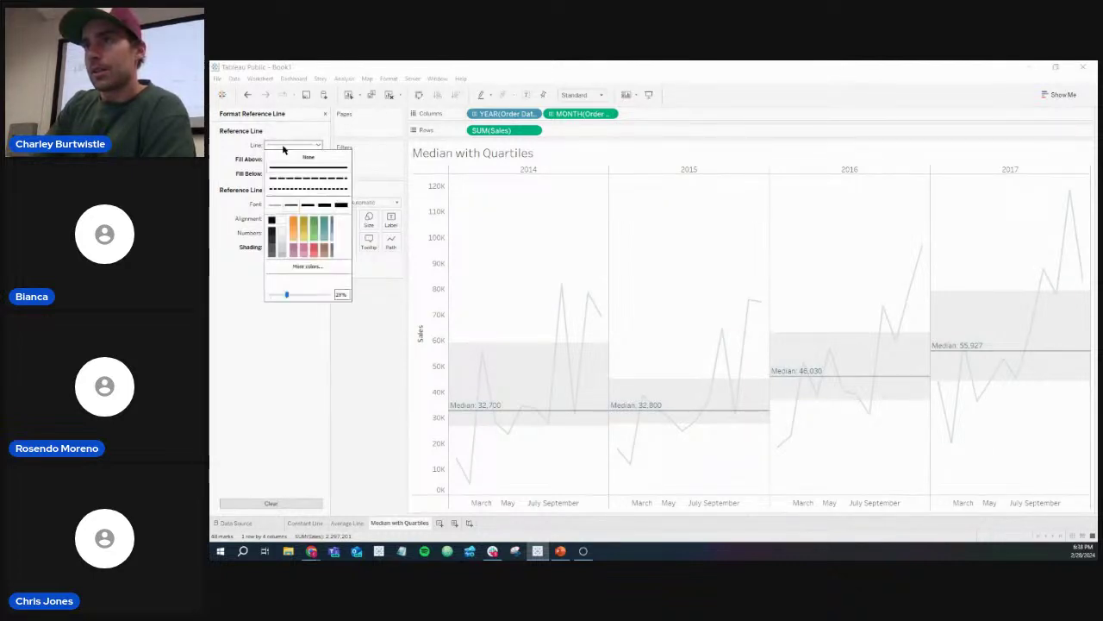
left_click(283, 149)
left_click(316, 160)
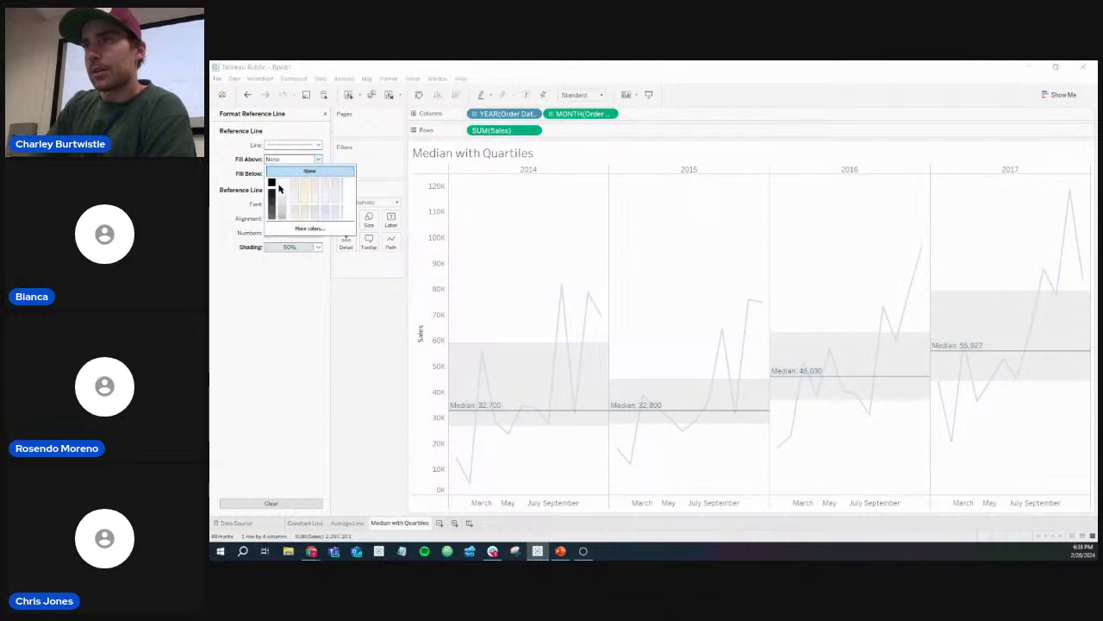
left_click(274, 217)
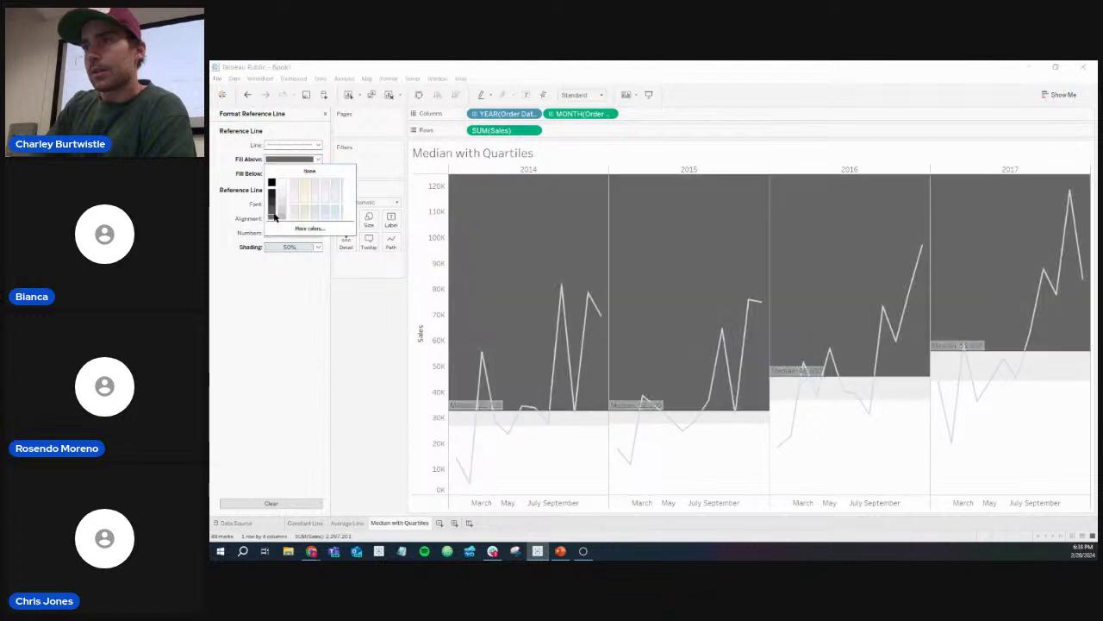
left_click(288, 171)
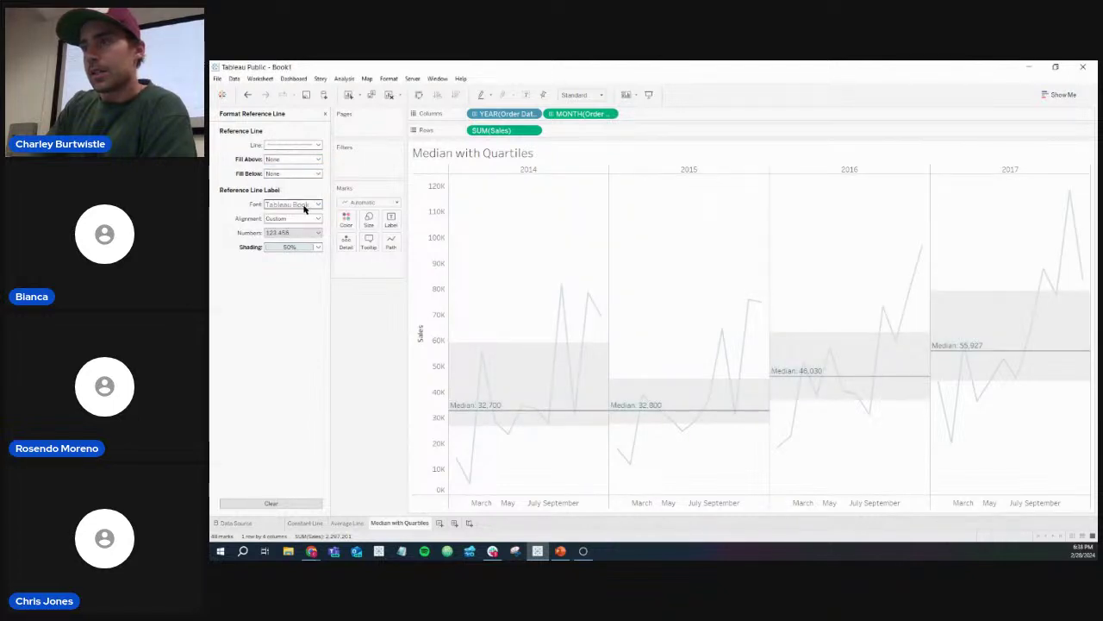
Step: Set the shading of the median line's label to dark grey
left_click(293, 247)
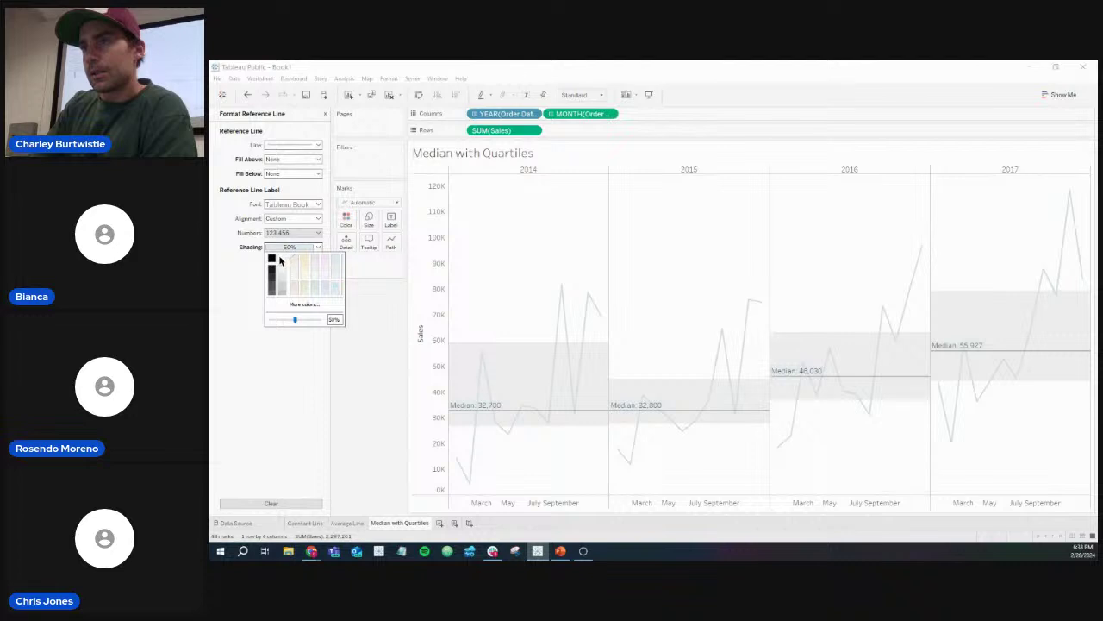
left_click(271, 293)
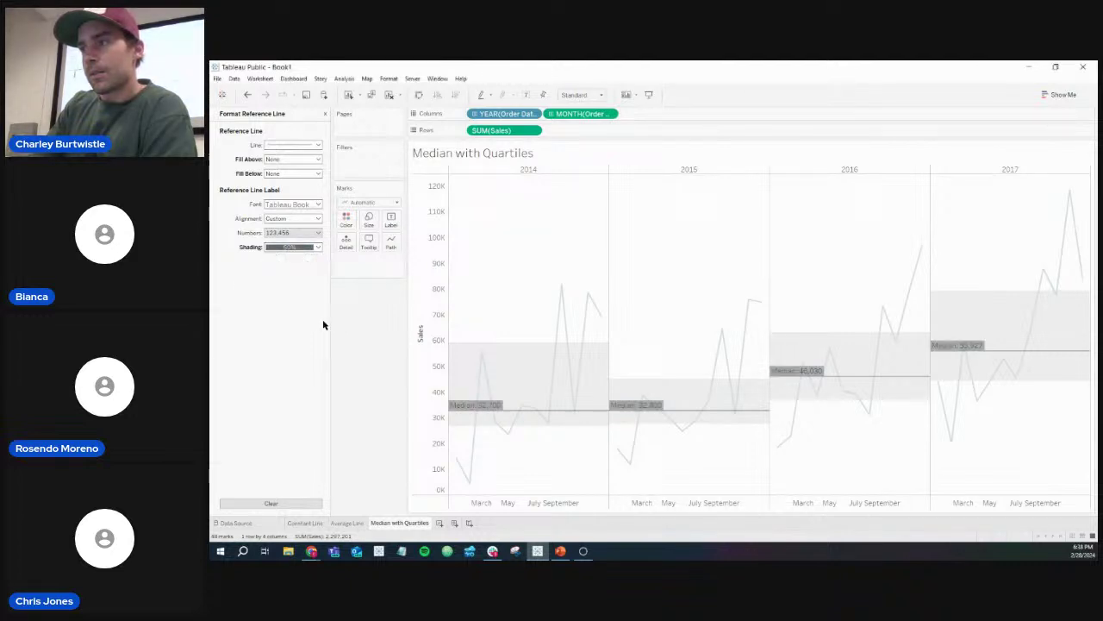
Step: Open the worksheet's shading formatting and apply a light colour to the pane's row banding
right_click(523, 363)
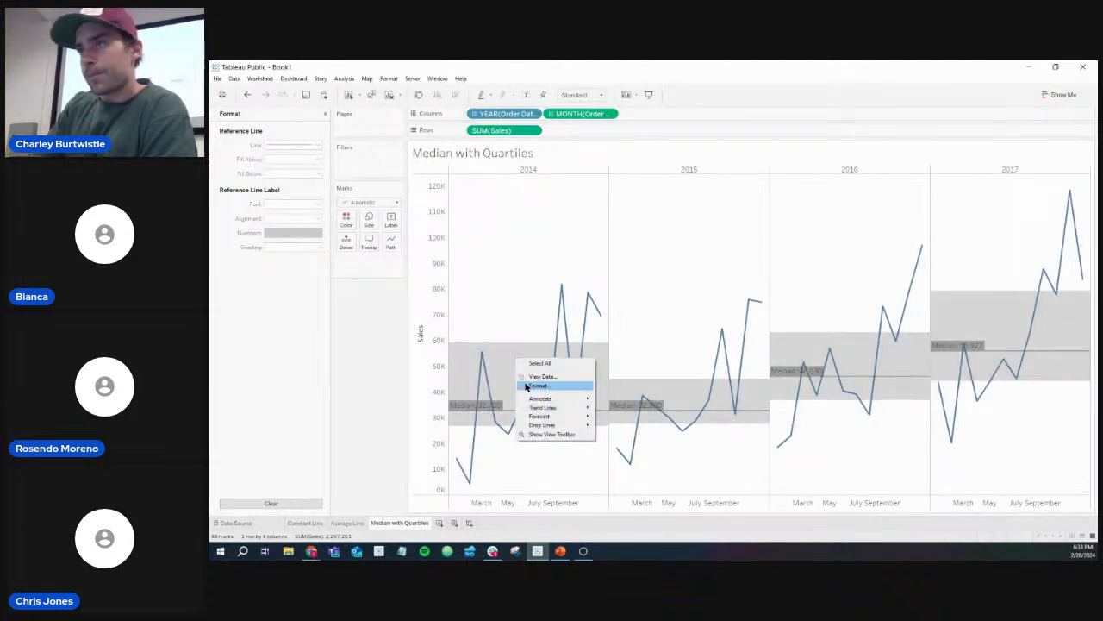
left_click(525, 385)
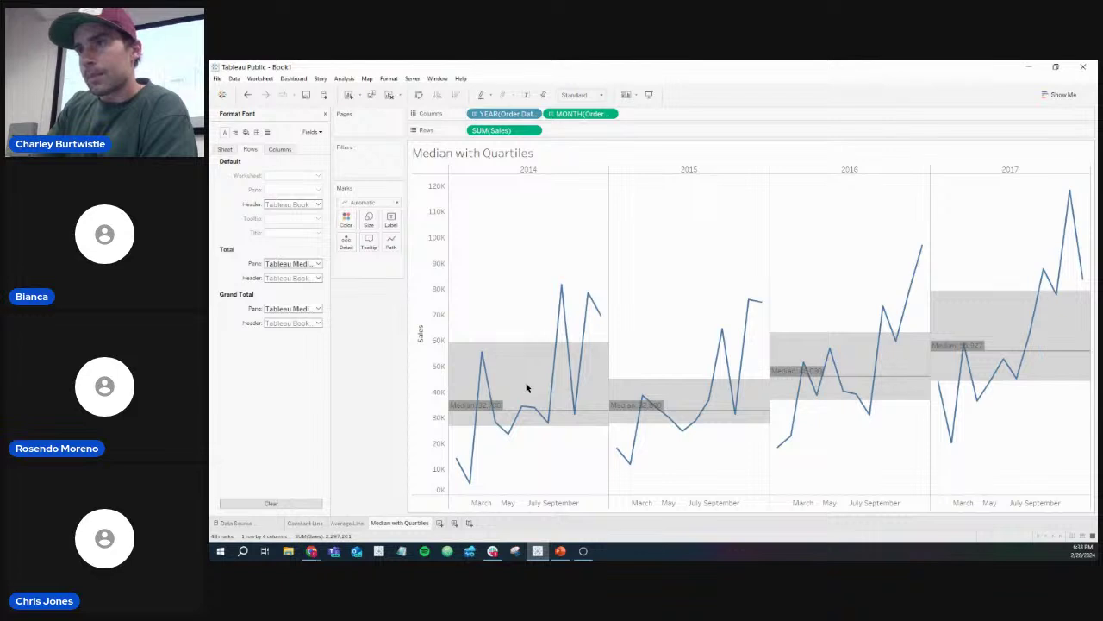
left_click(248, 132)
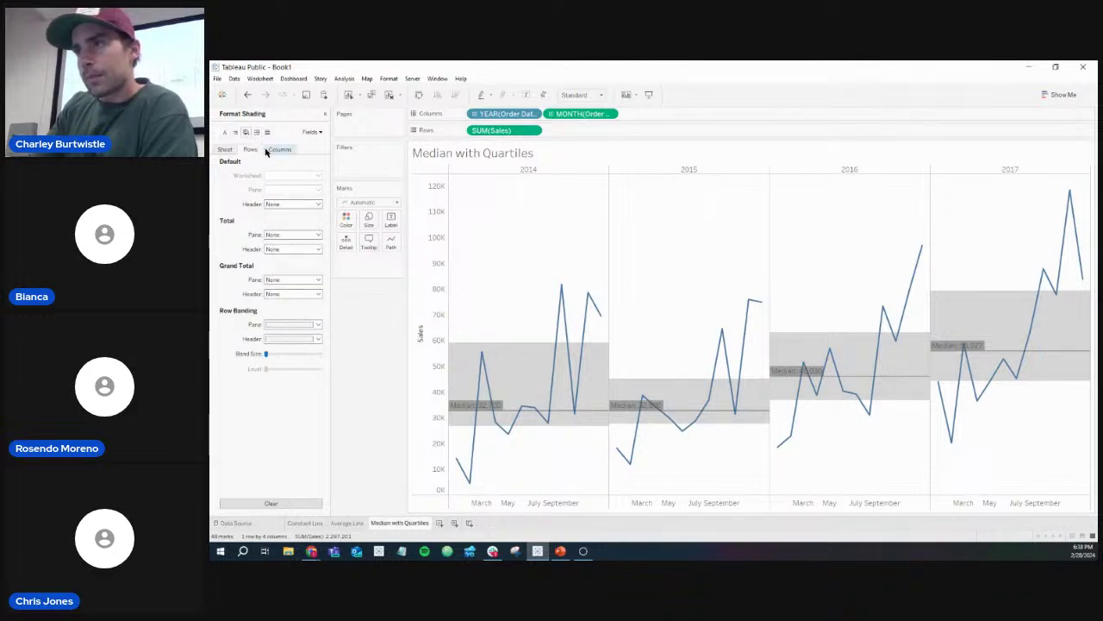
left_click(287, 325)
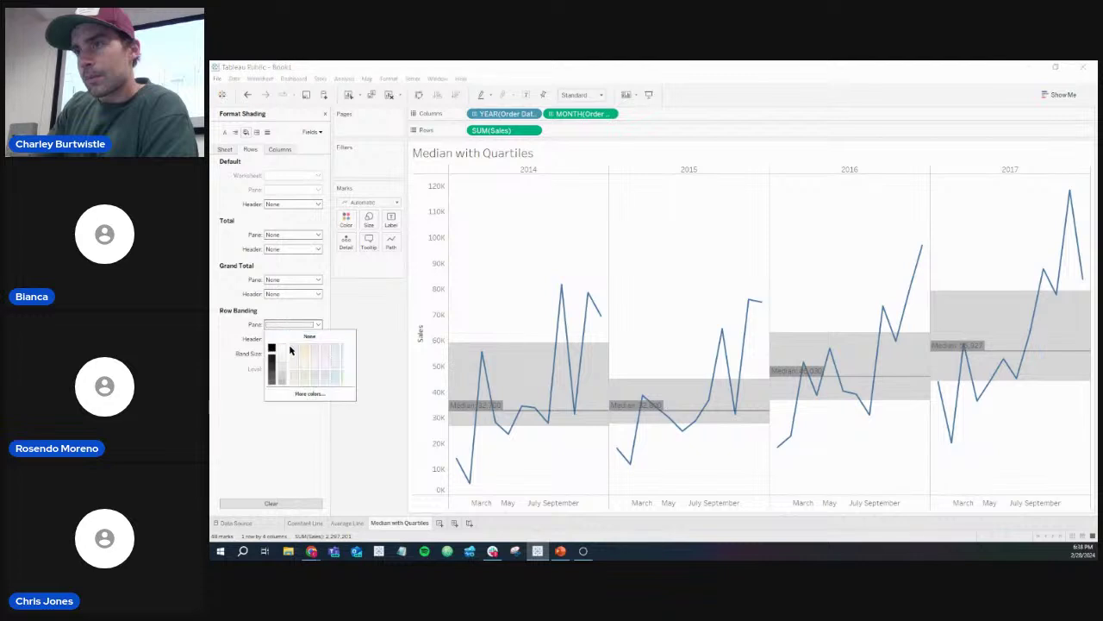
left_click(296, 349)
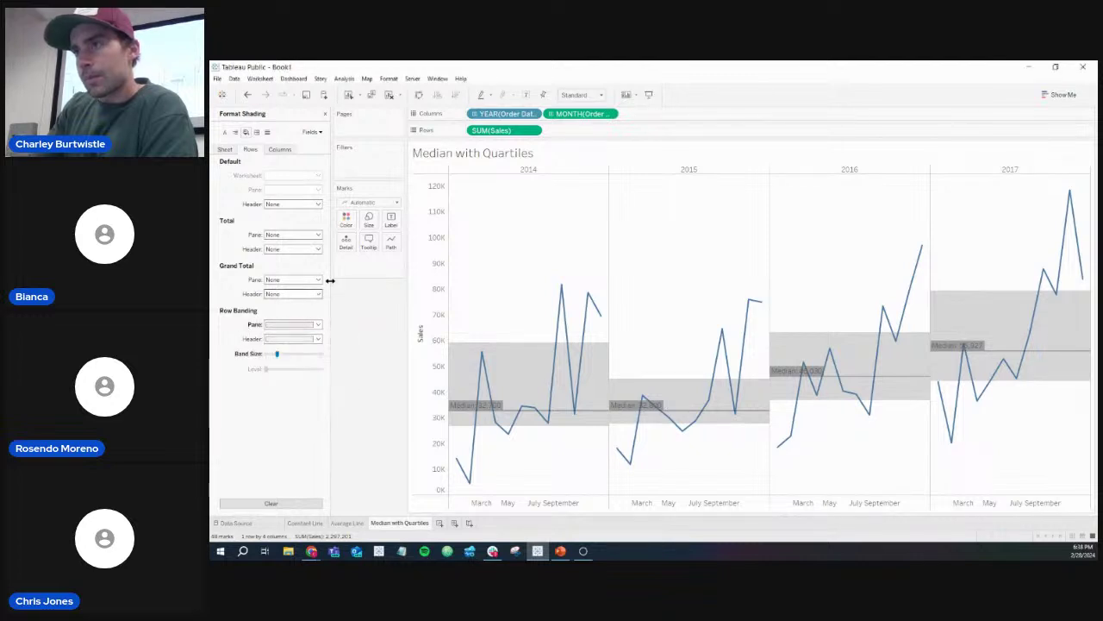
Step: Reopen the median line's formatting and set its label shading to white
right_click(506, 412)
left_click(526, 417)
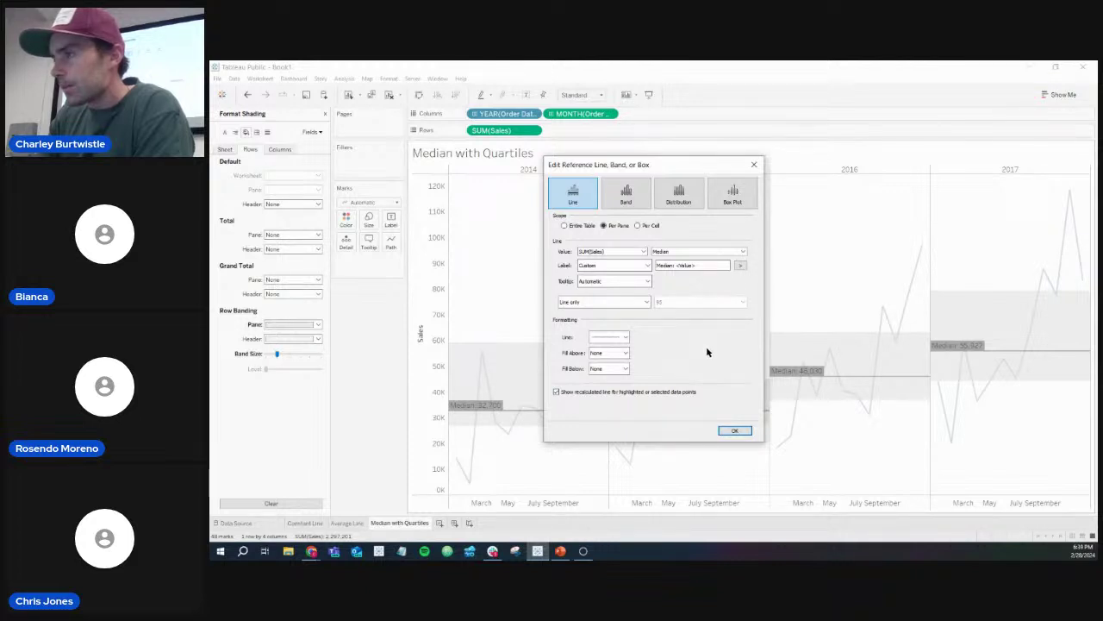
left_click(732, 433)
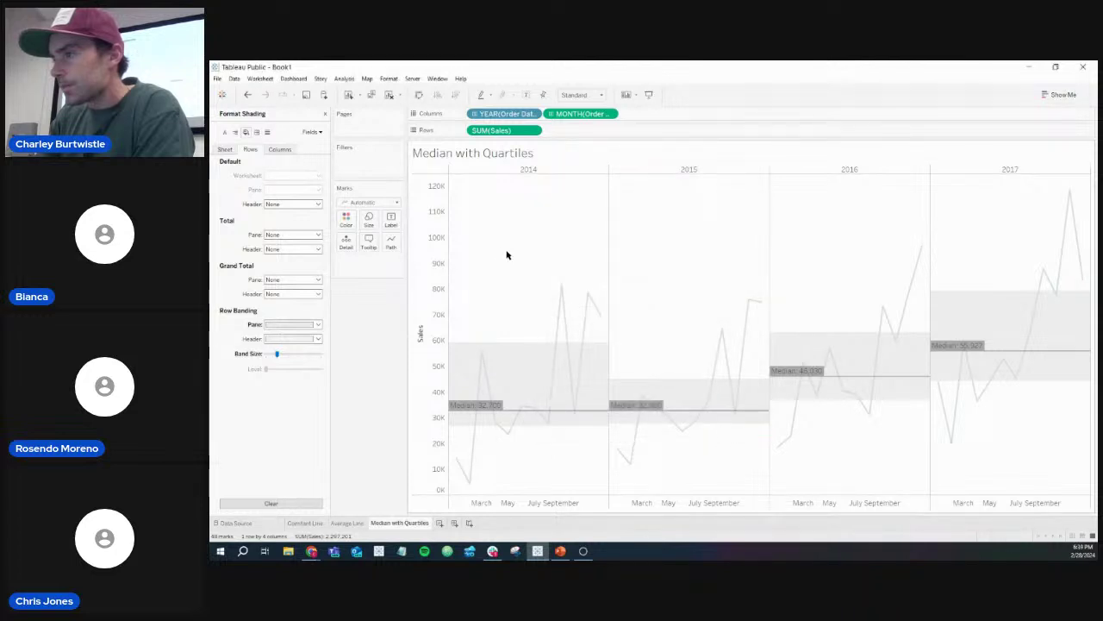
right_click(464, 415)
left_click(476, 425)
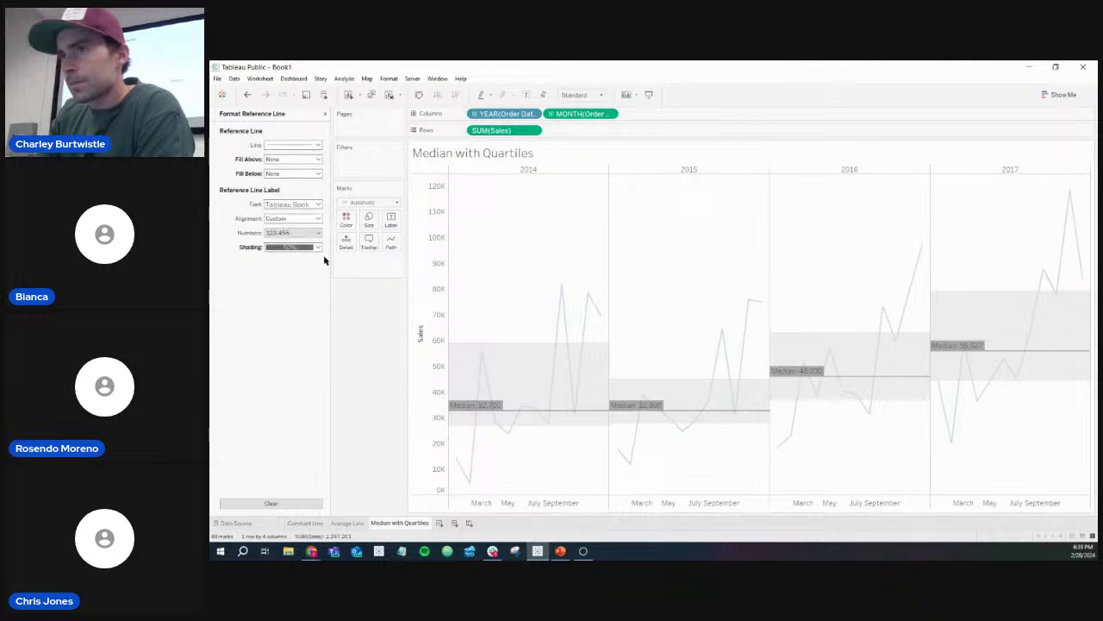
left_click(318, 248)
left_click(284, 263)
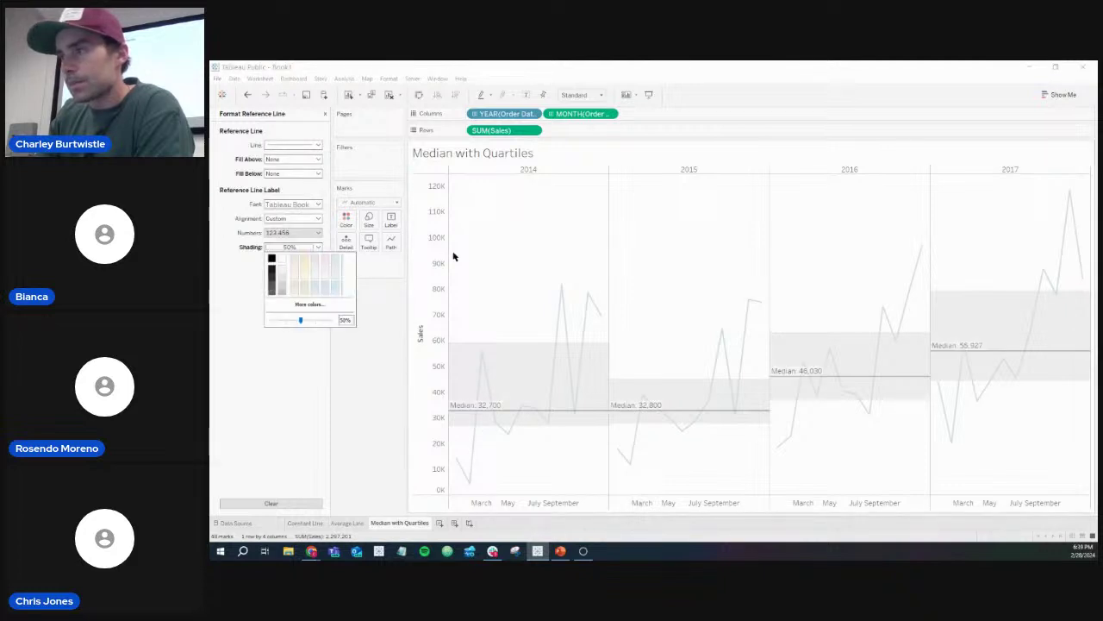
left_click(508, 229)
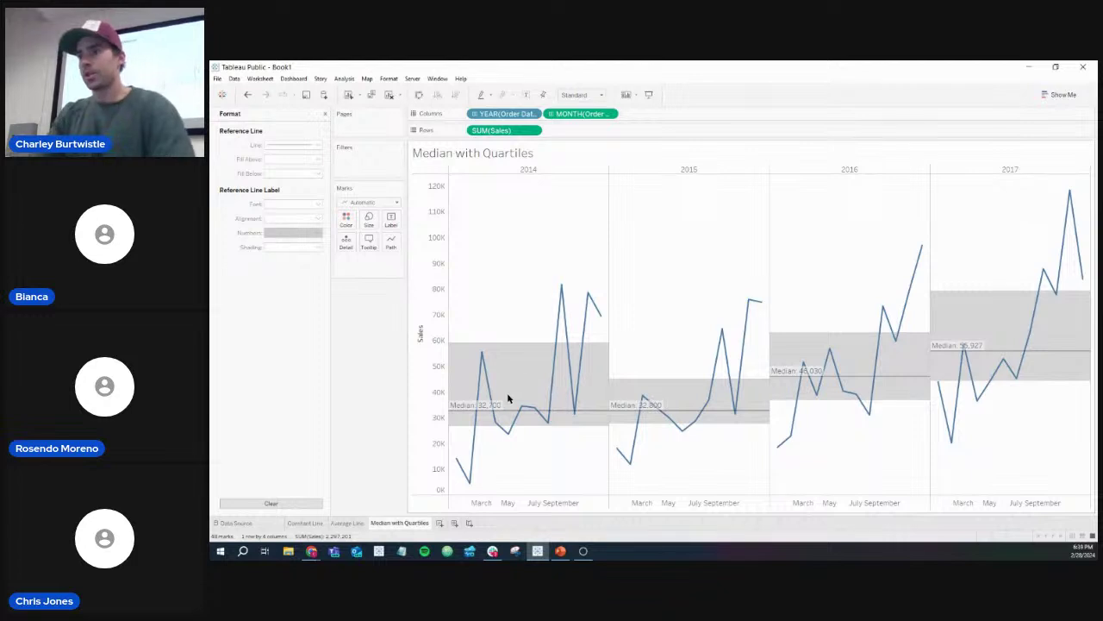
mouse_move(508, 415)
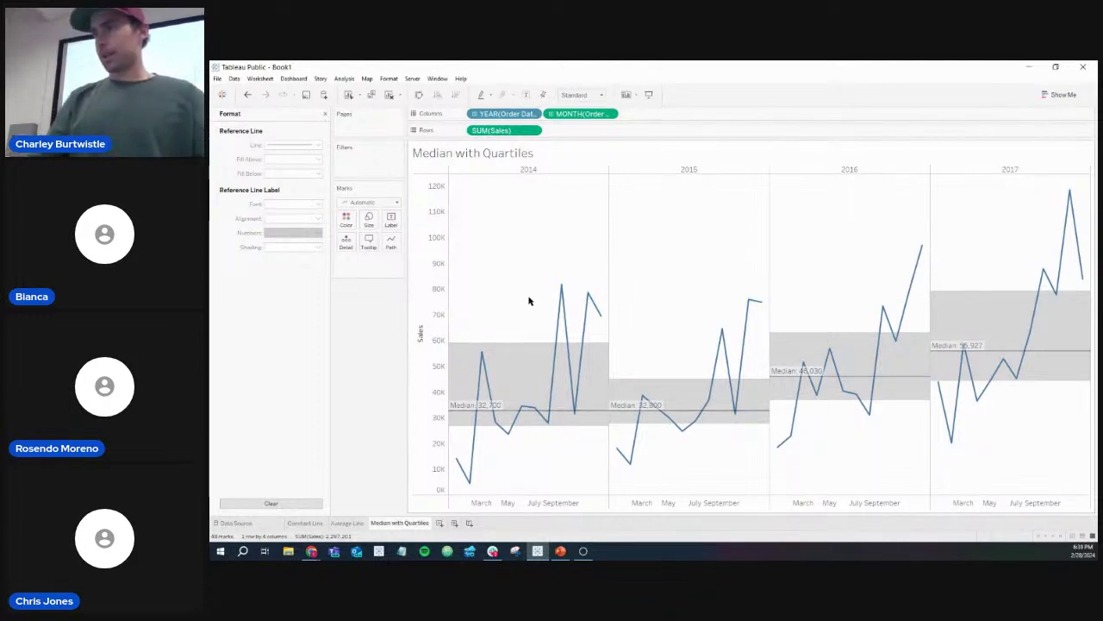
mouse_move(524, 348)
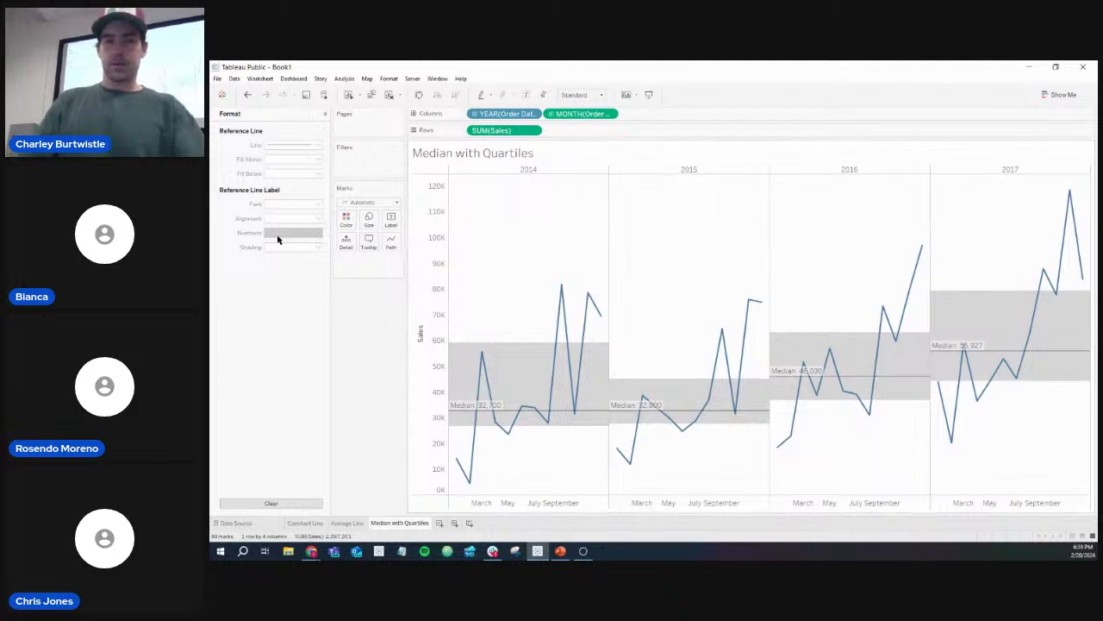
key("alt+Tab")
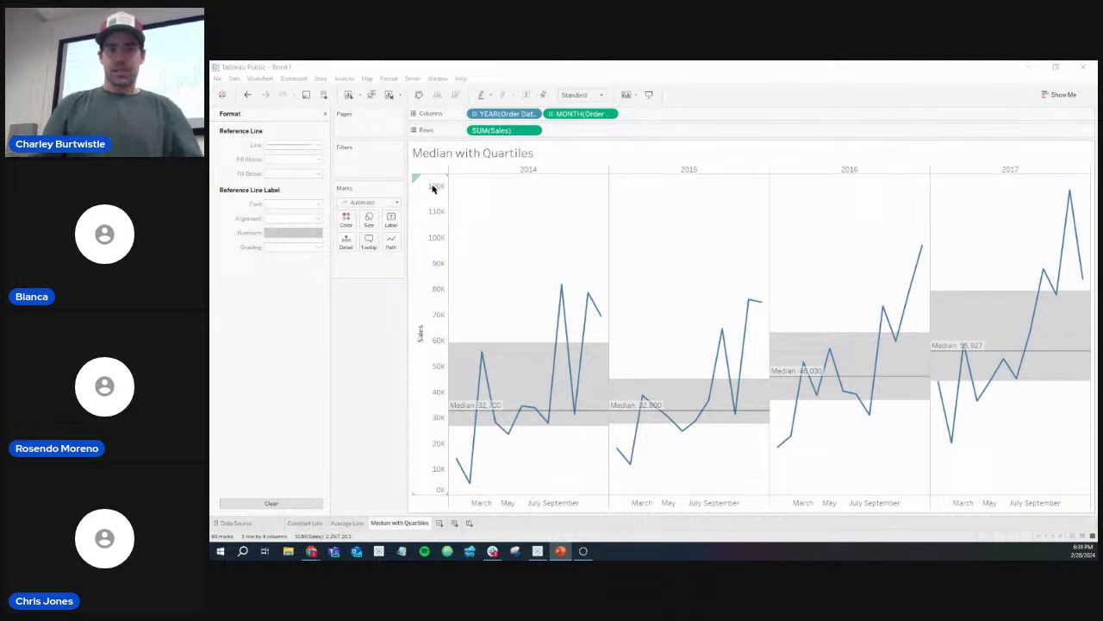
Step: Create a new worksheet and build a bar chart of Sales by Region, coloured by Sub-Category
left_click(441, 523)
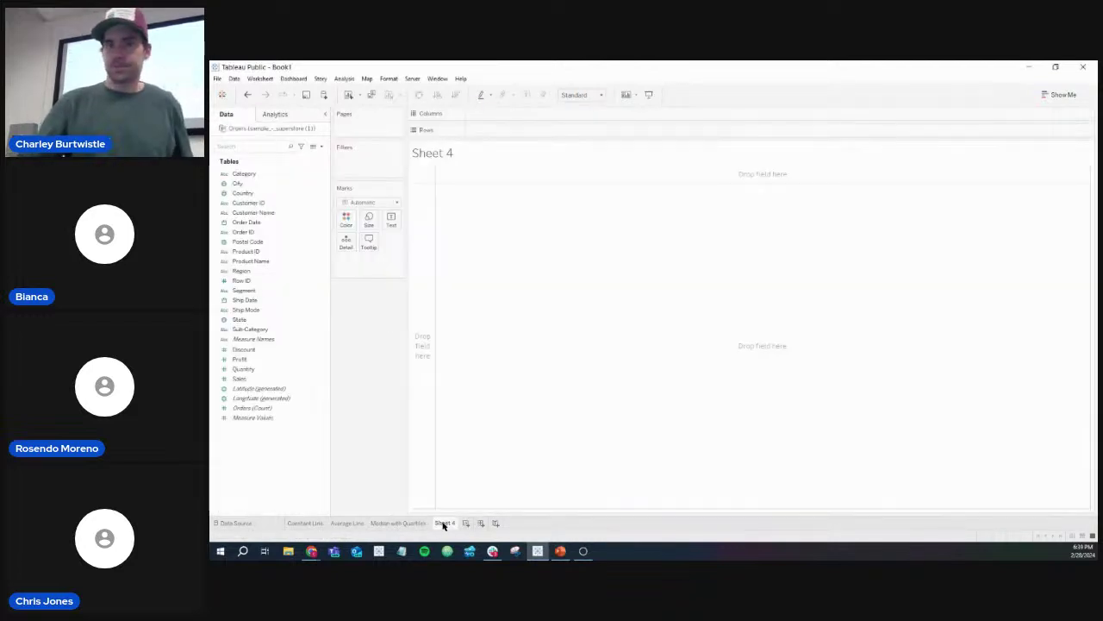
left_click(396, 523)
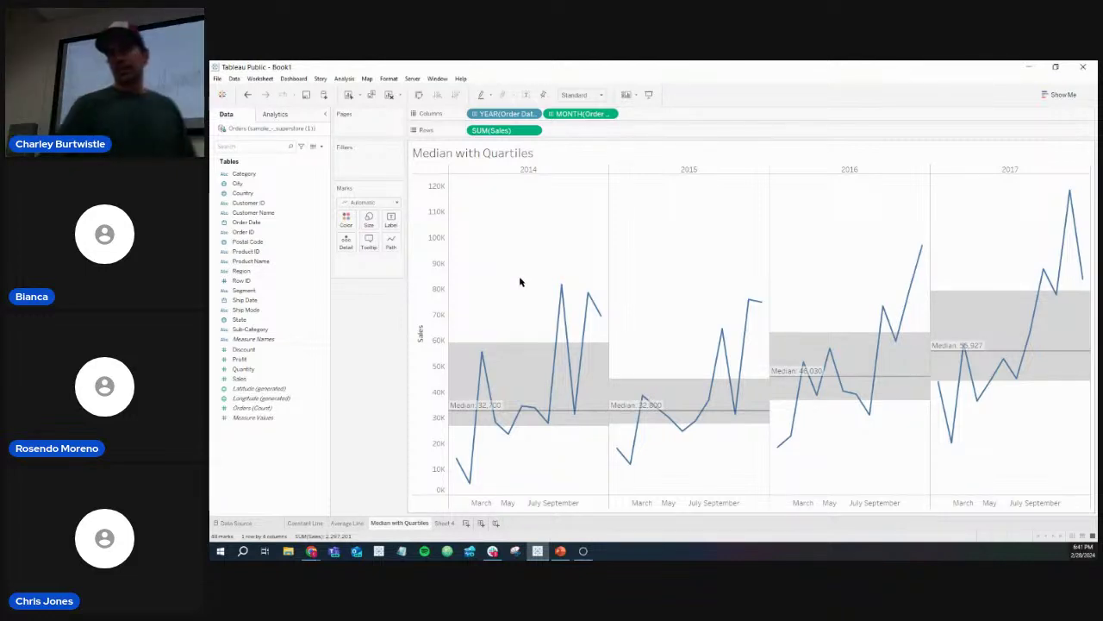
left_click(443, 523)
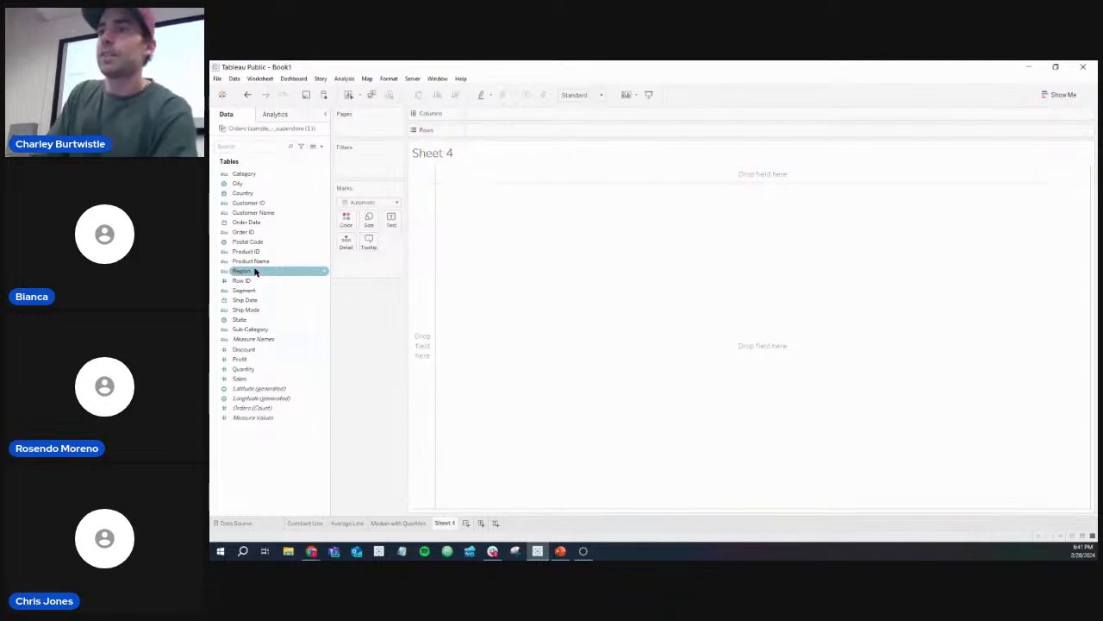
left_click_drag(254, 272, 520, 115)
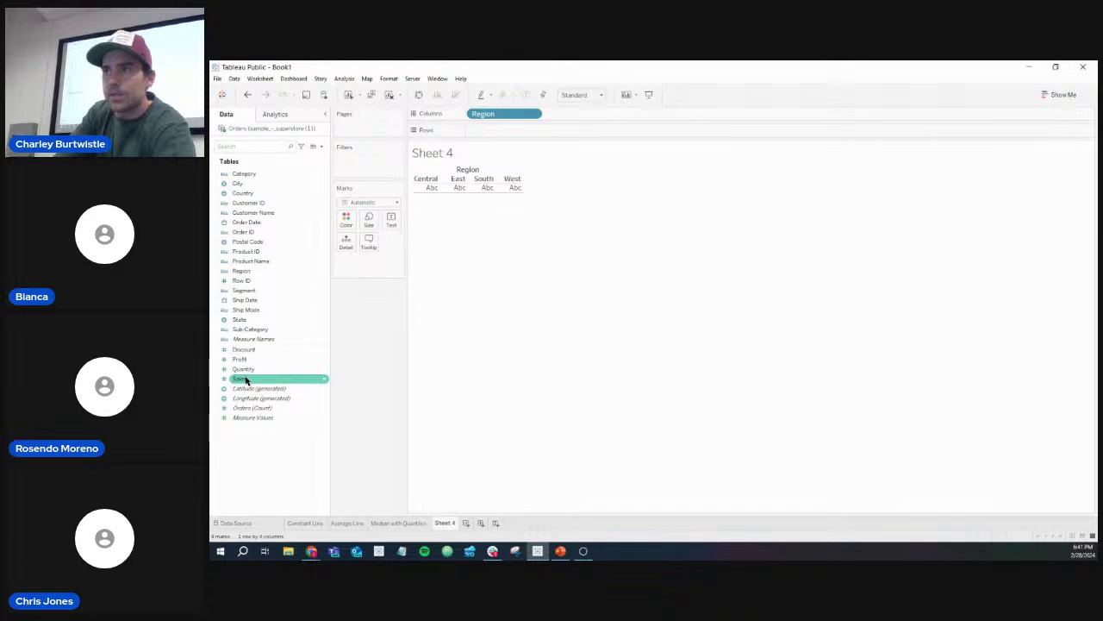
left_click_drag(241, 378, 512, 131)
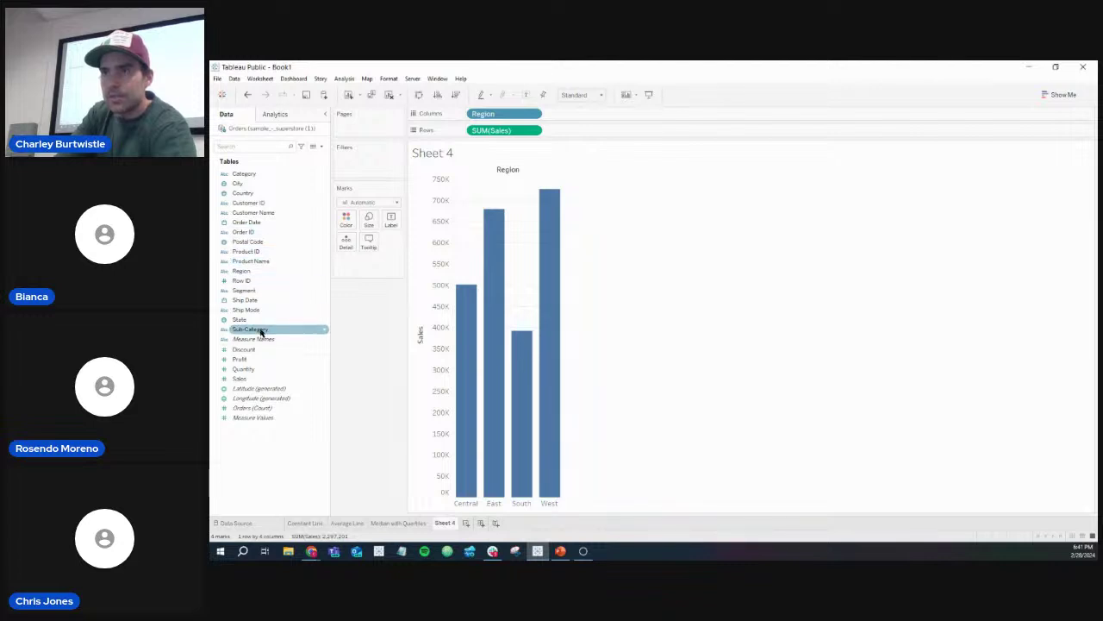
left_click_drag(263, 333, 349, 222)
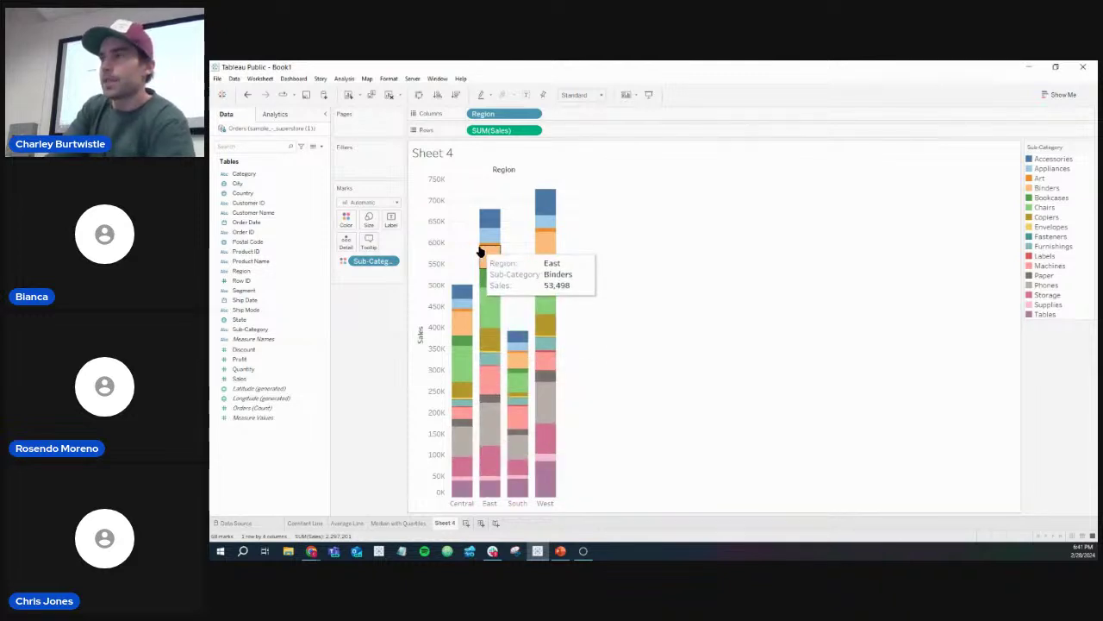
Step: Try the Circle mark type for the Region sales chart and set the mark type to Shape
left_click(1058, 96)
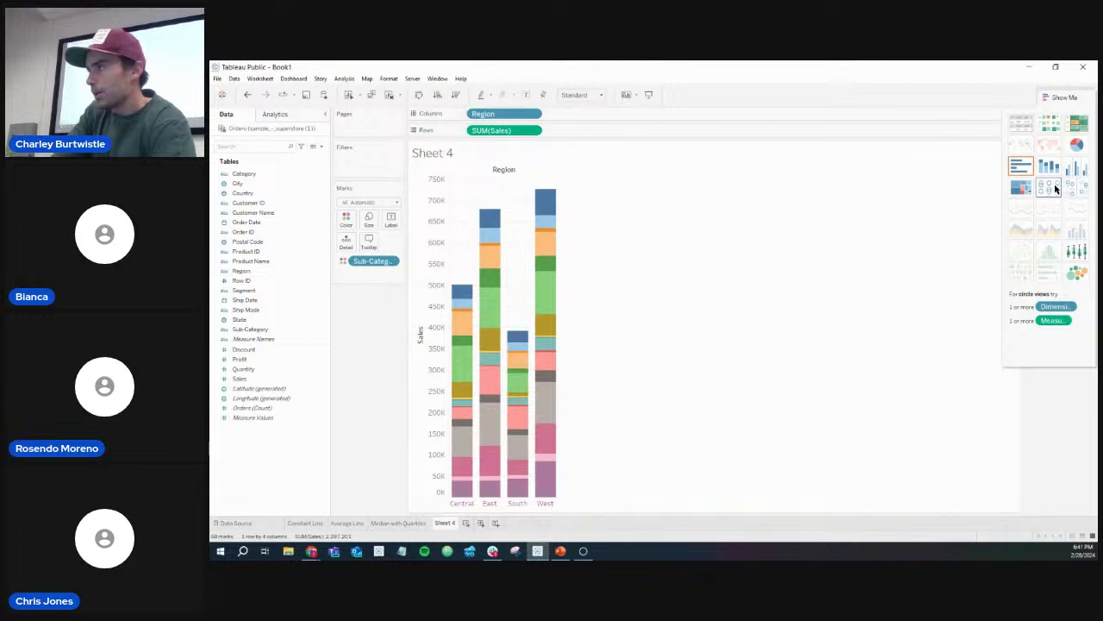
left_click(1067, 98)
left_click(384, 203)
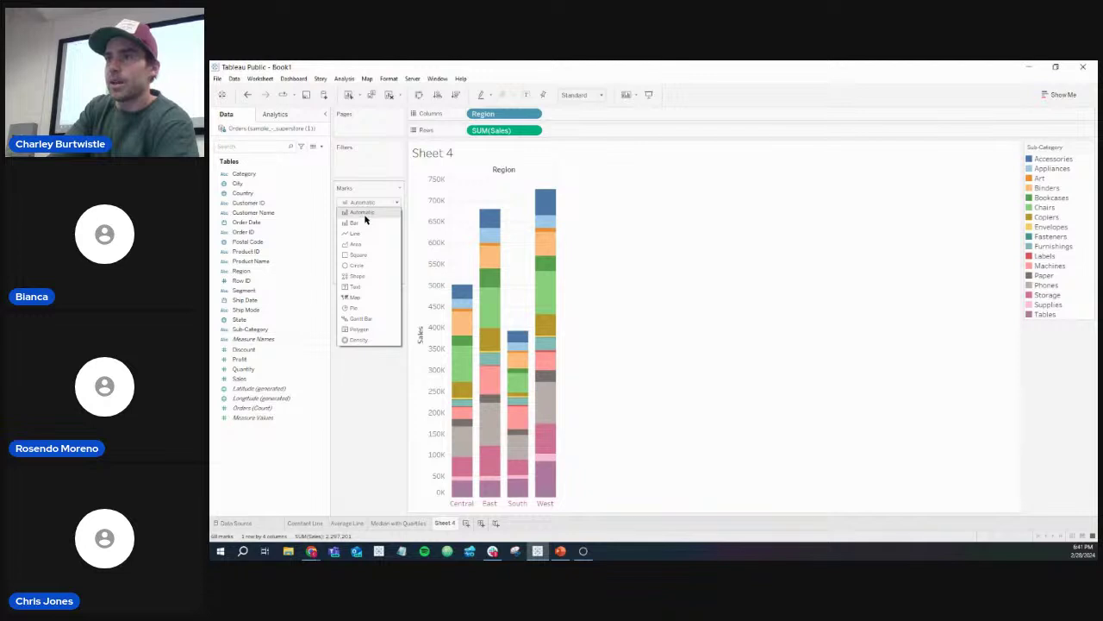
key("Escape")
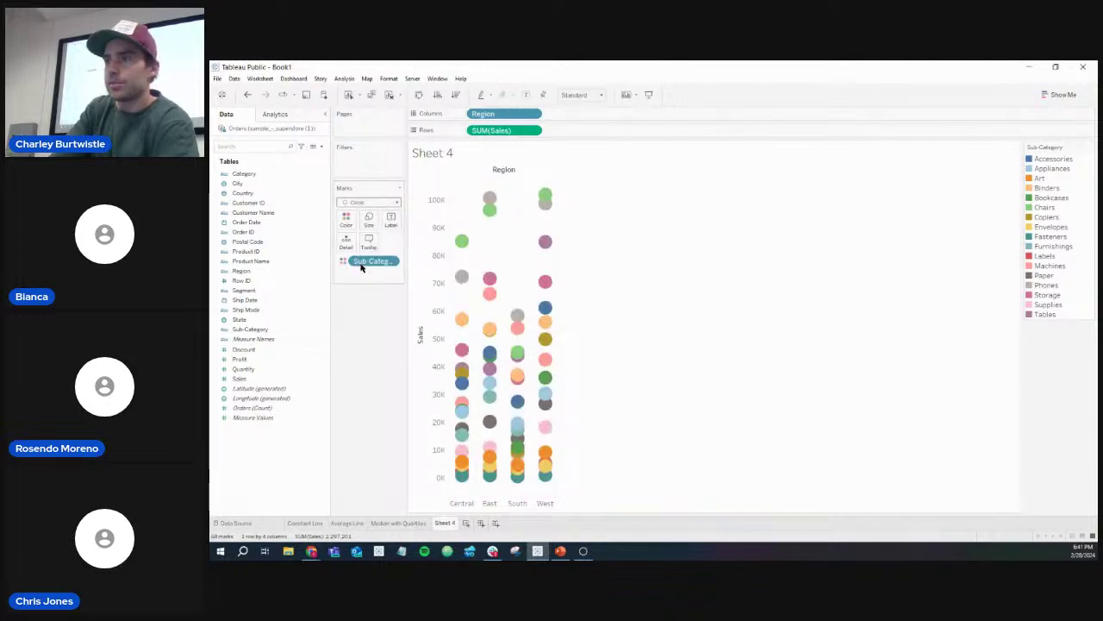
left_click(390, 205)
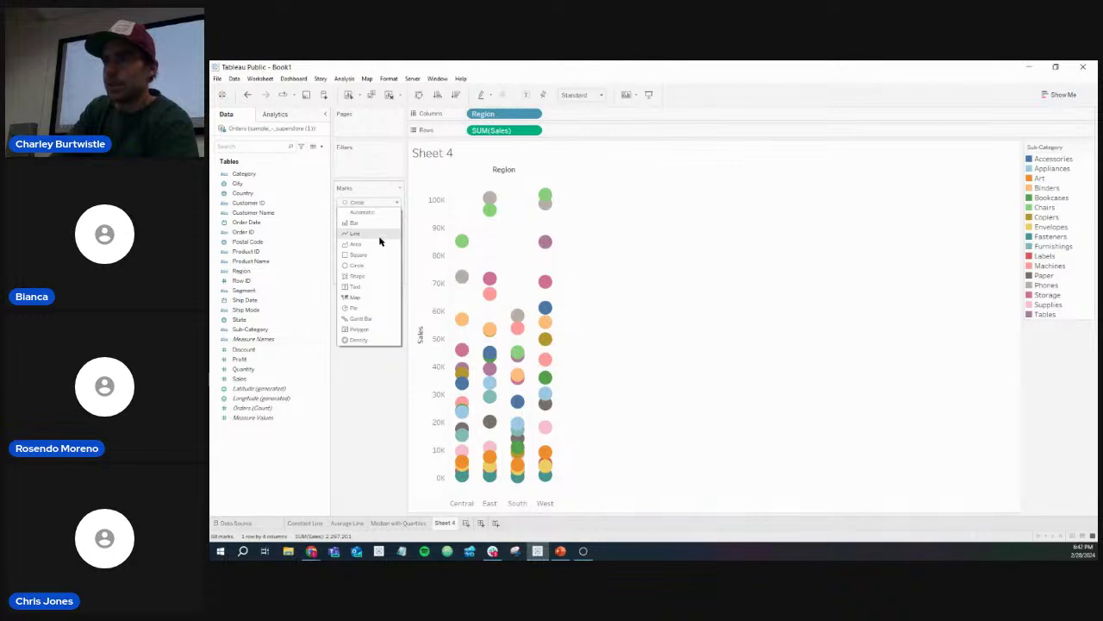
left_click(370, 276)
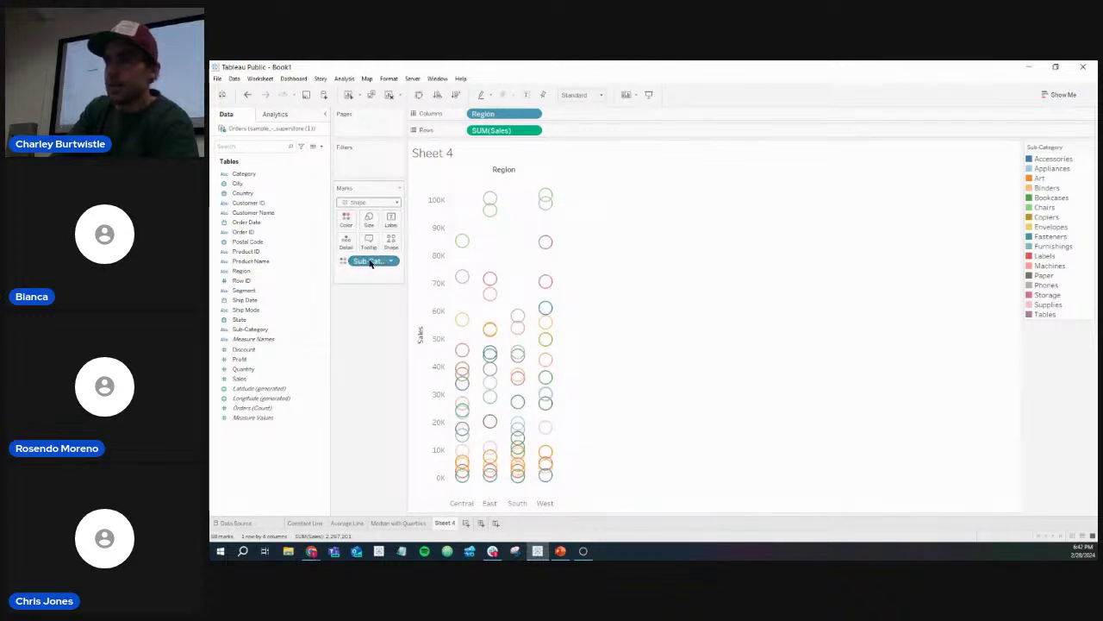
Step: Switch the Region sales chart's marks to Circle for comparison and return them to Shape
left_click(377, 201)
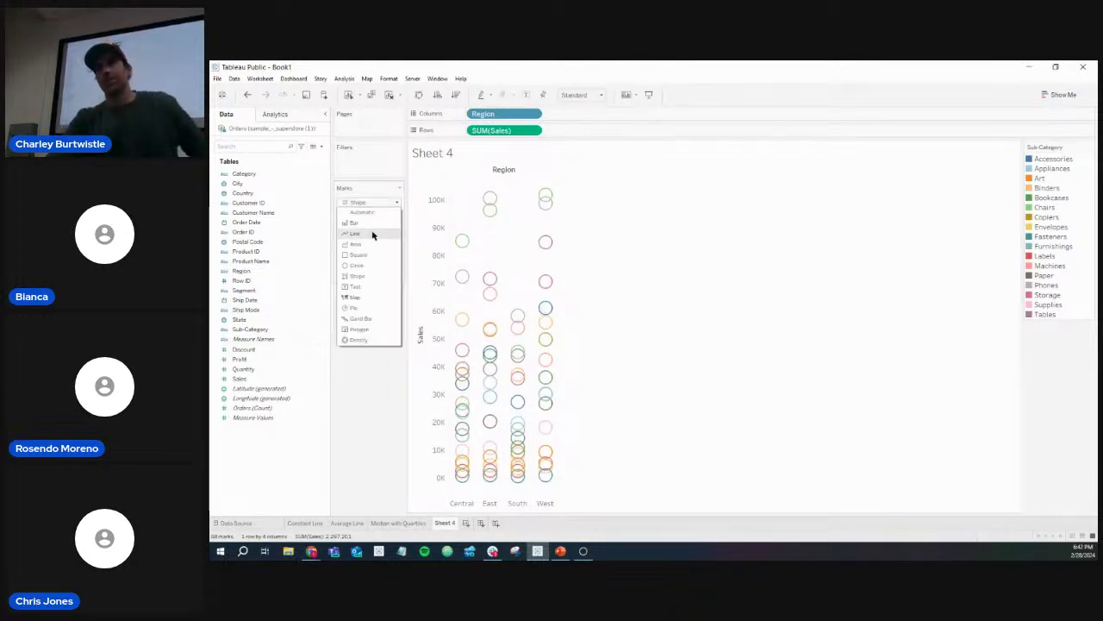
left_click(361, 265)
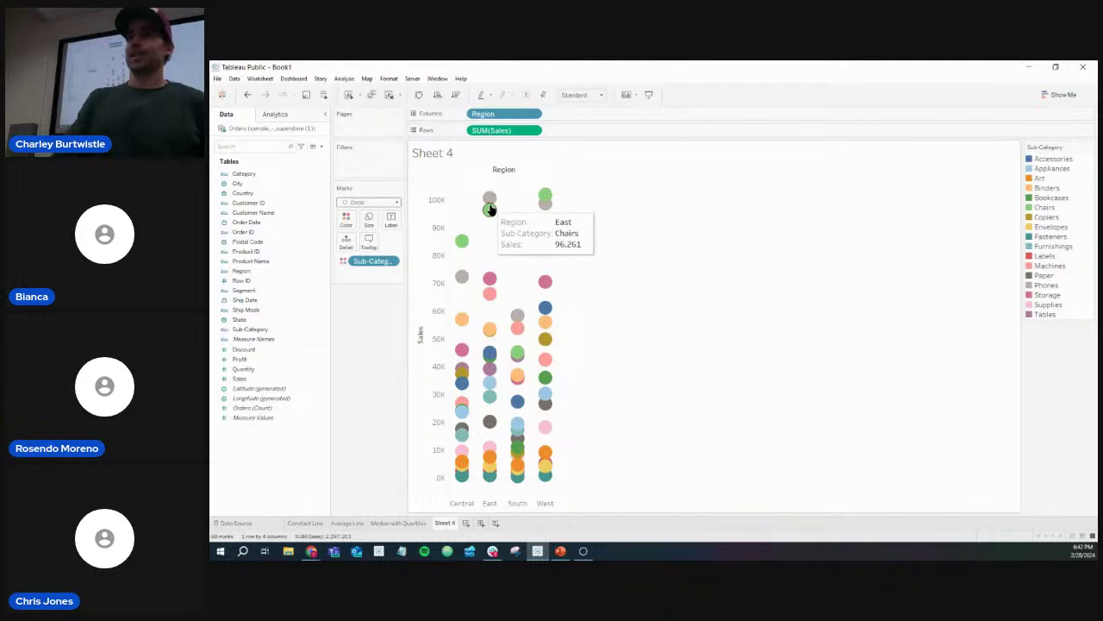
left_click(397, 203)
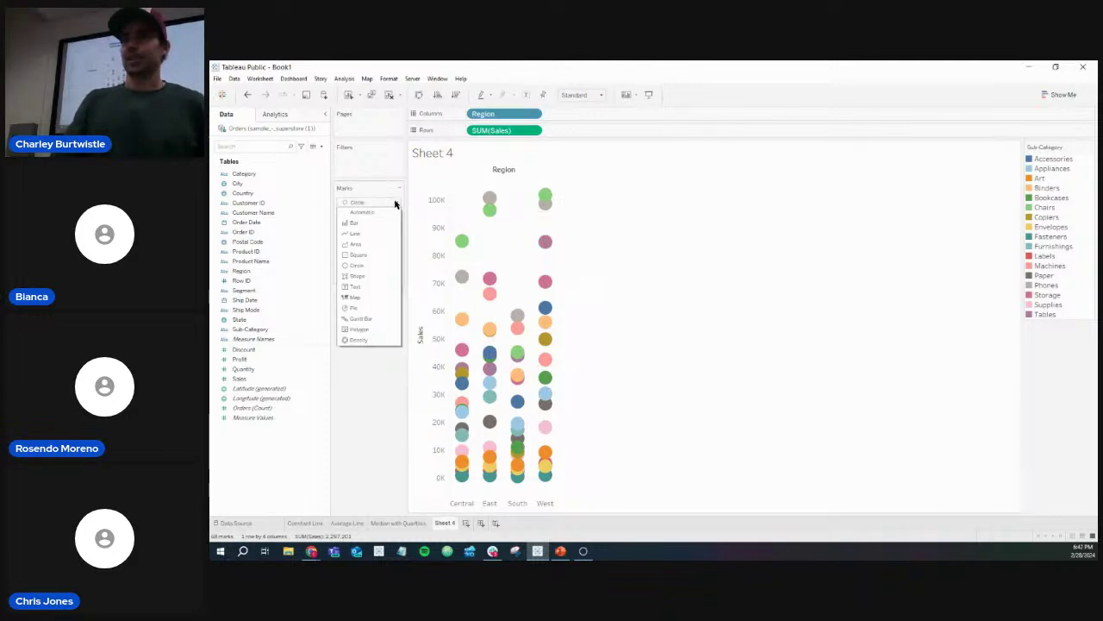
left_click(360, 276)
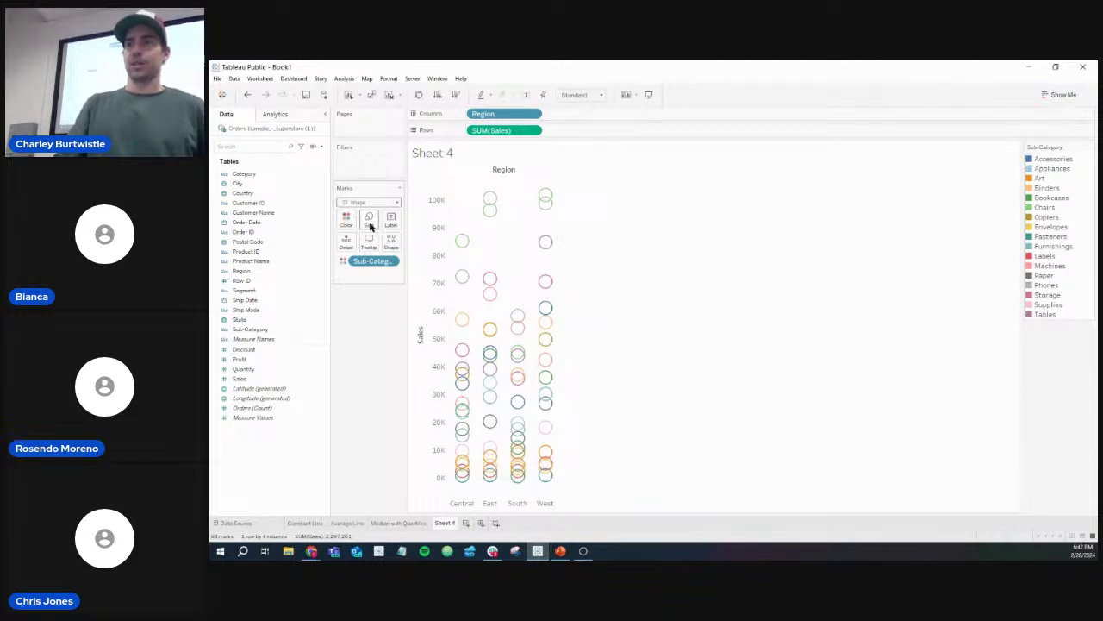
Step: Examine the available shape palettes for the marks, preview the Buildertrend palette, and cancel without assigning a shape
left_click(392, 247)
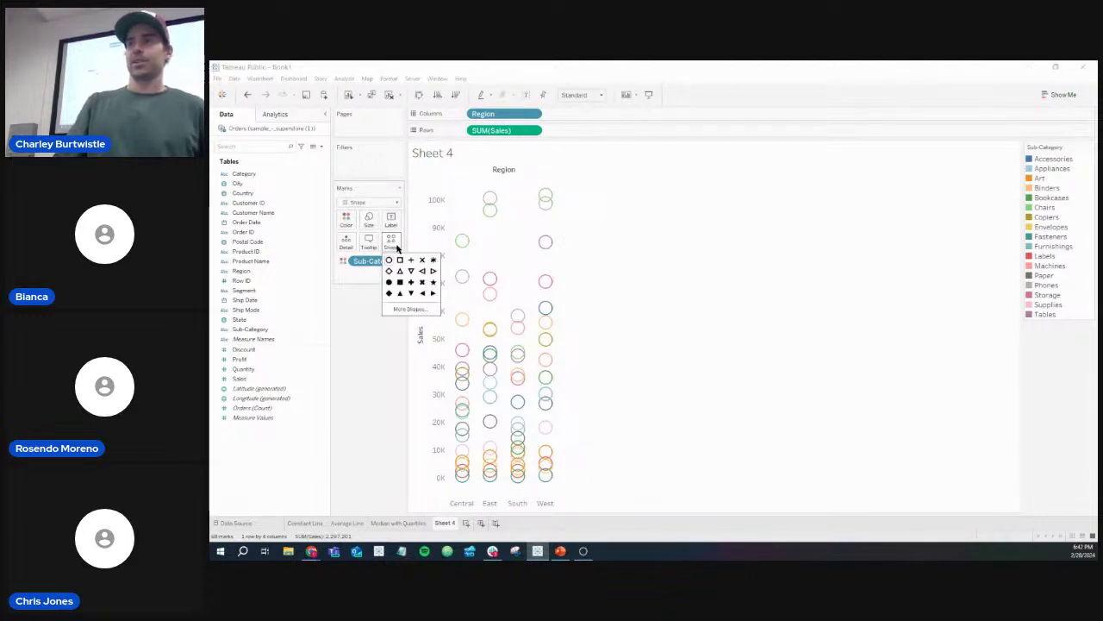
left_click(409, 308)
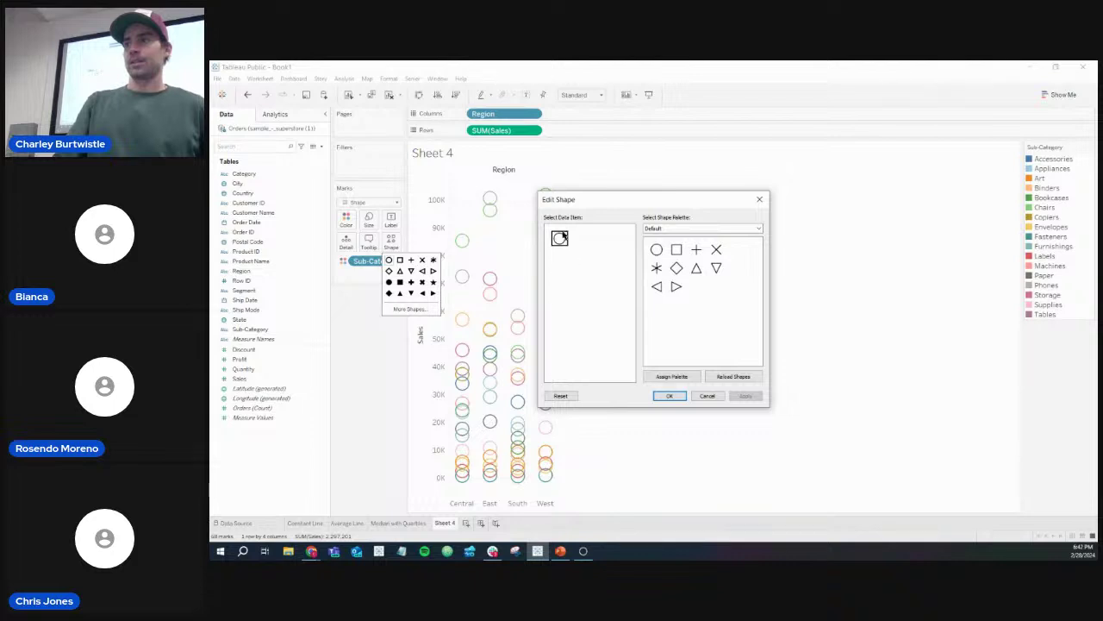
left_click(674, 230)
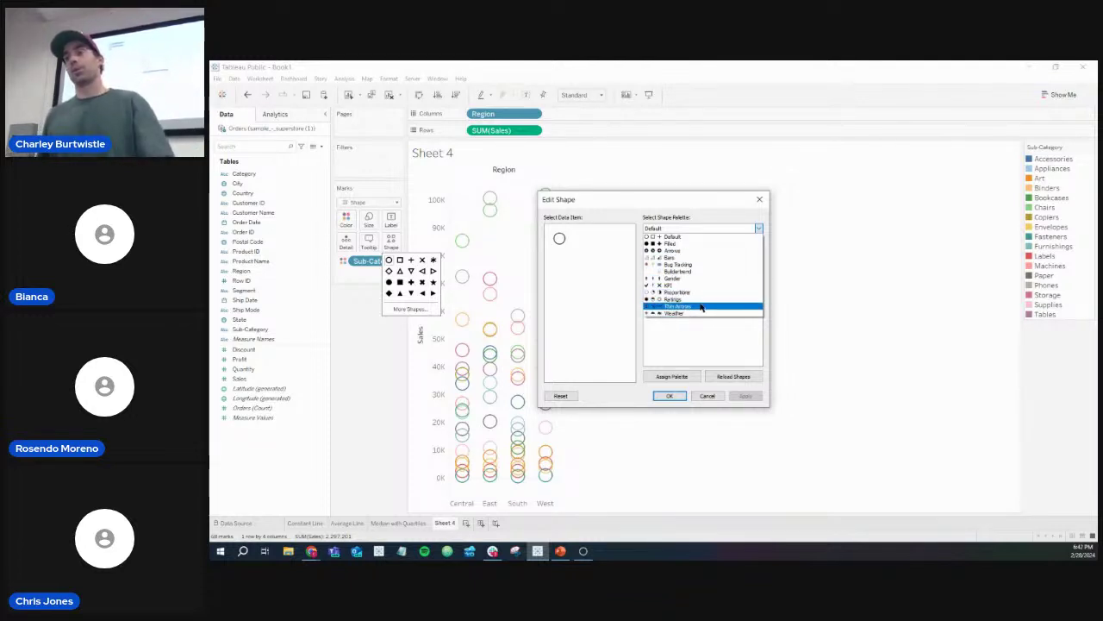
left_click(689, 272)
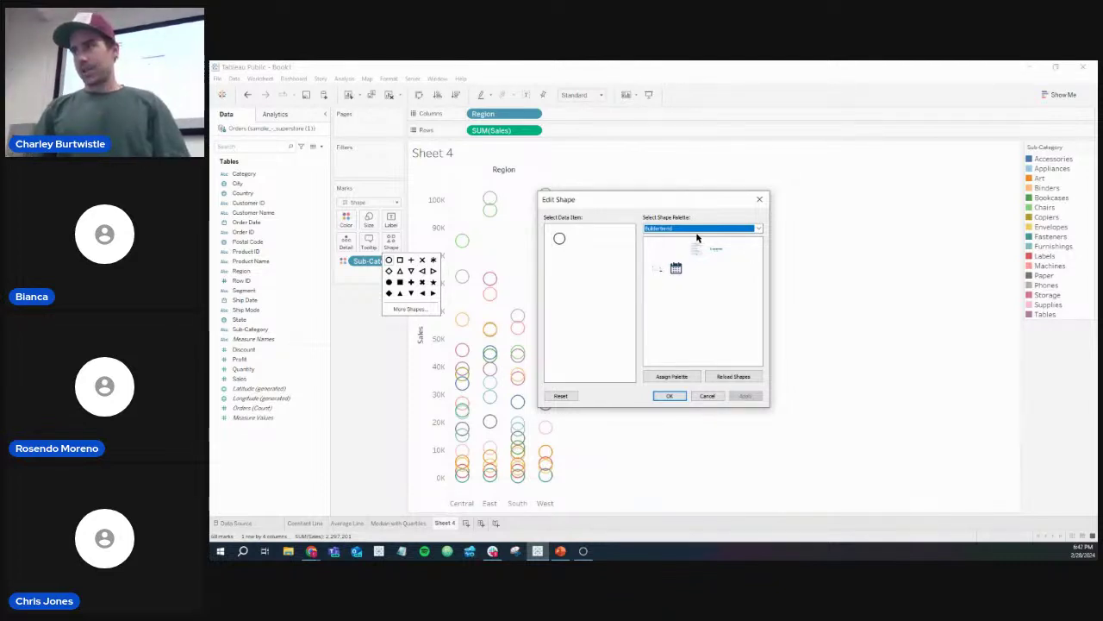
left_click(709, 395)
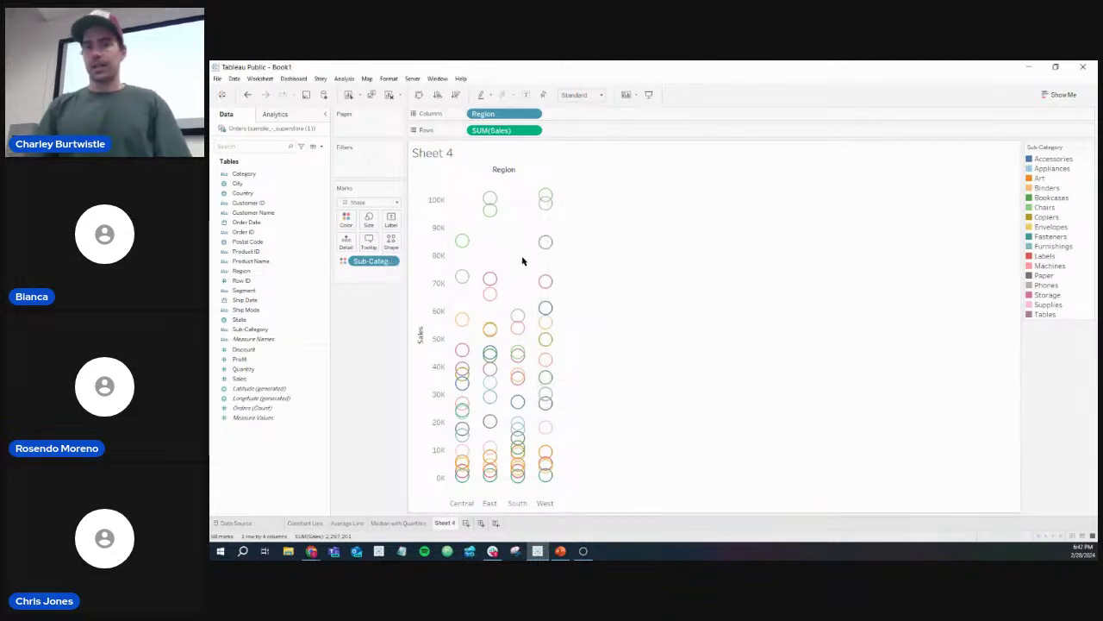
Step: Add a box plot to the Sales by Region chart with whiskers extending to data within 1.5 times the IQR
left_click(276, 115)
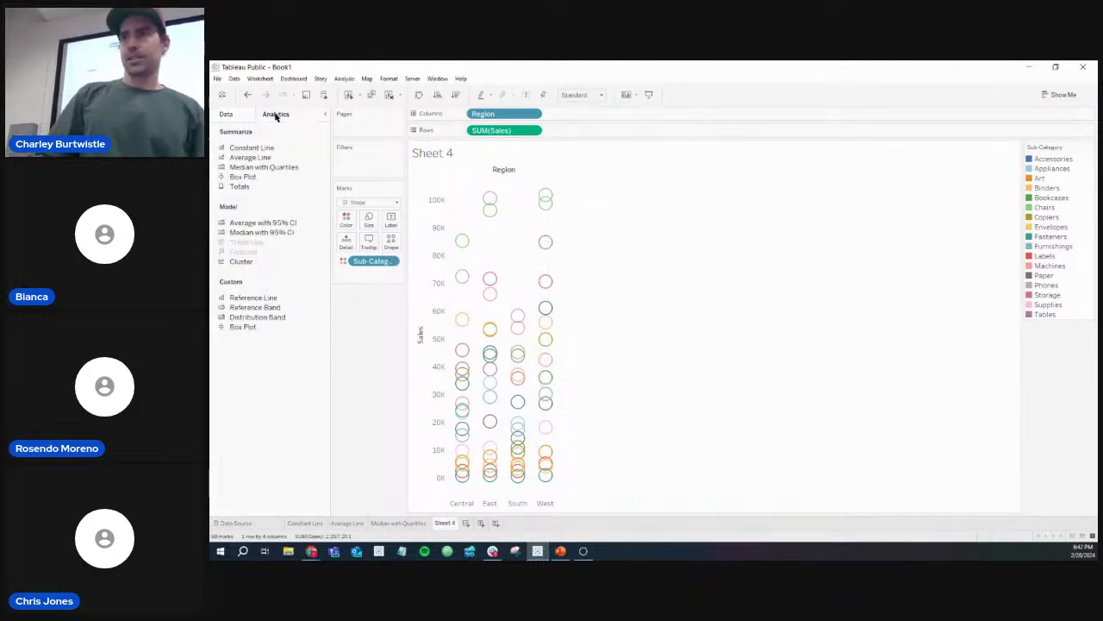
left_click_drag(260, 177, 495, 180)
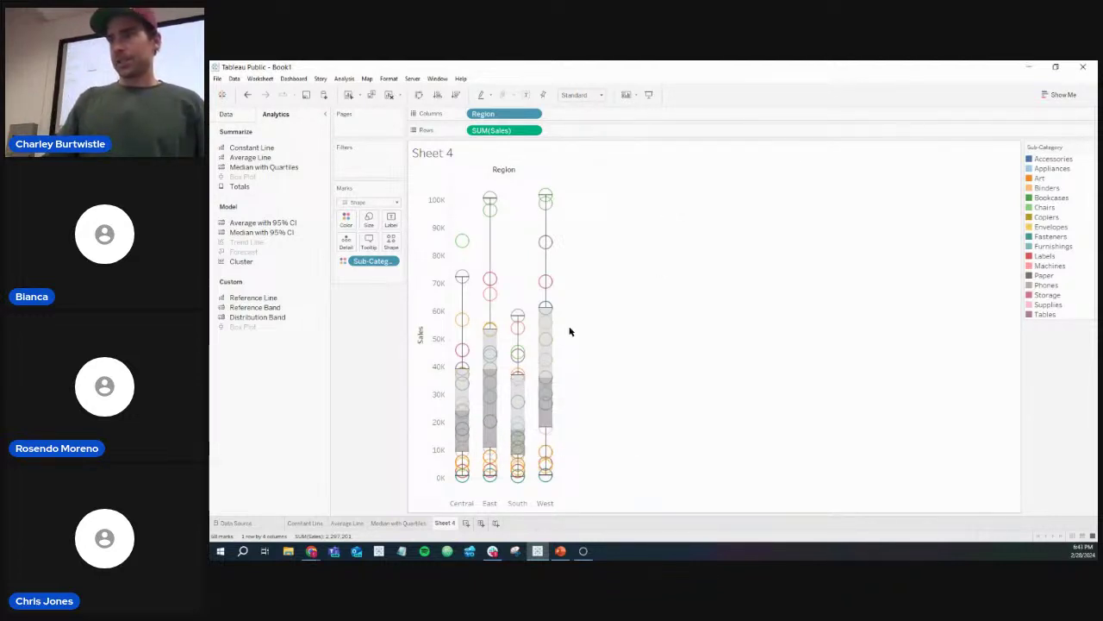
mouse_move(492, 238)
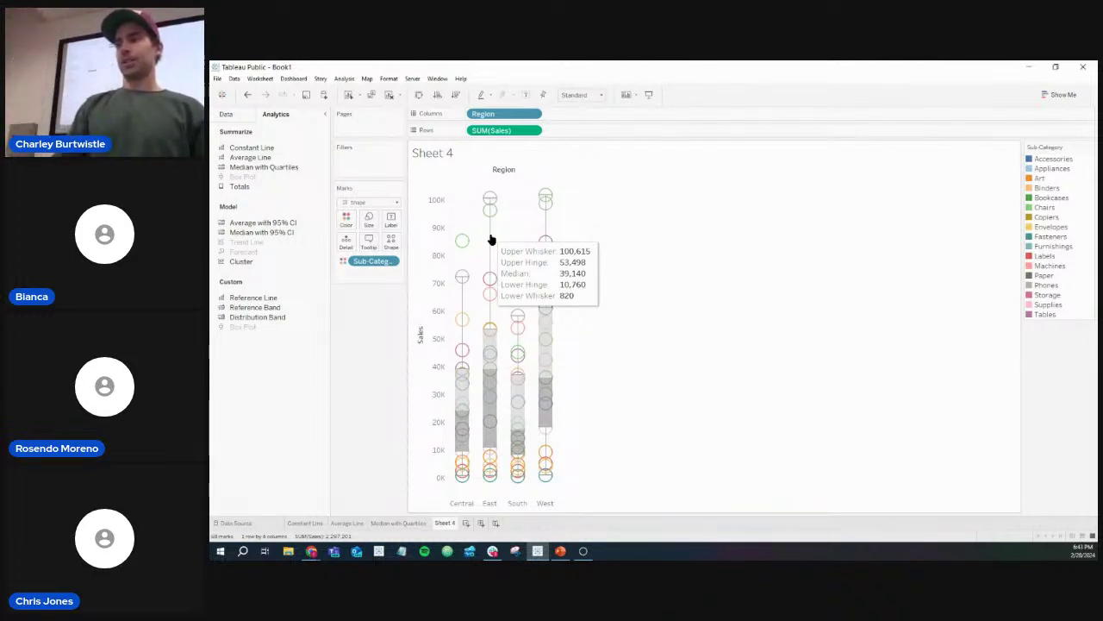
right_click(491, 239)
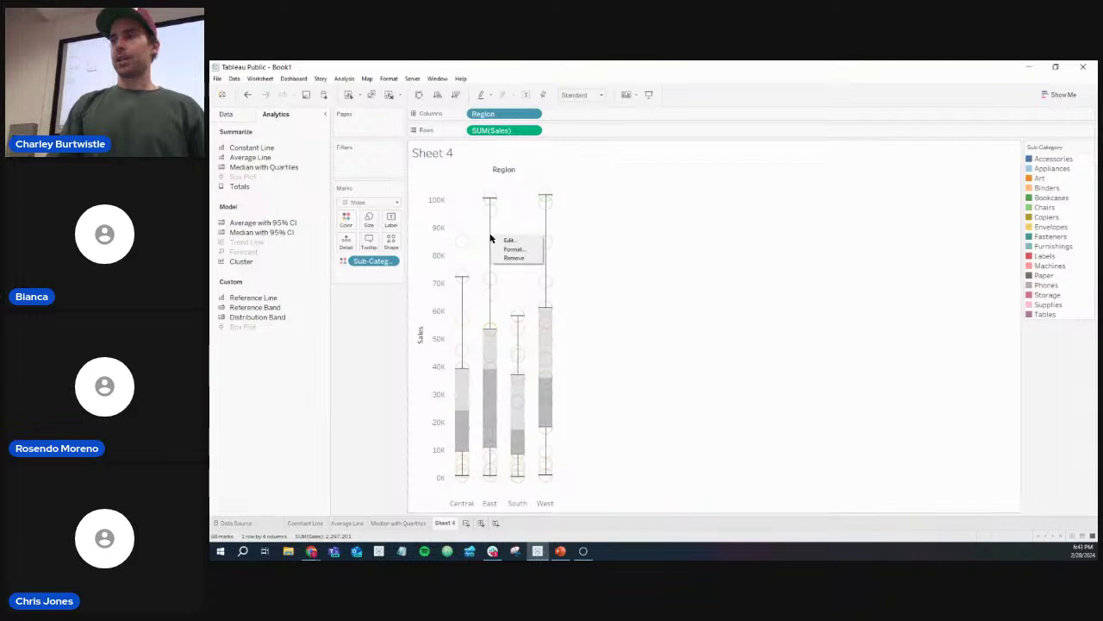
left_click(496, 244)
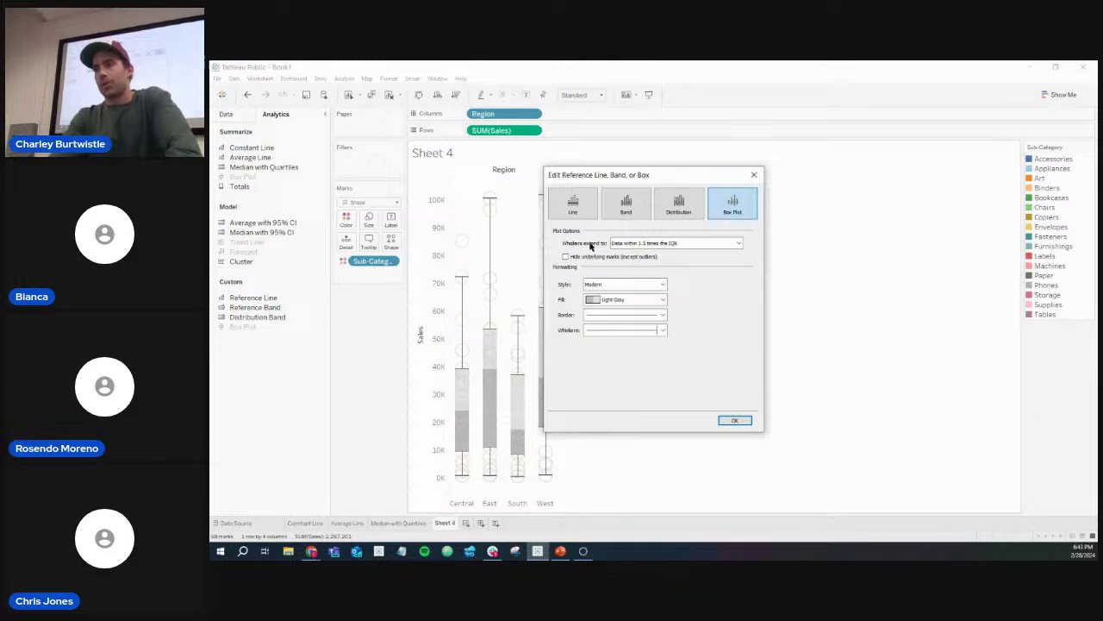
left_click(648, 243)
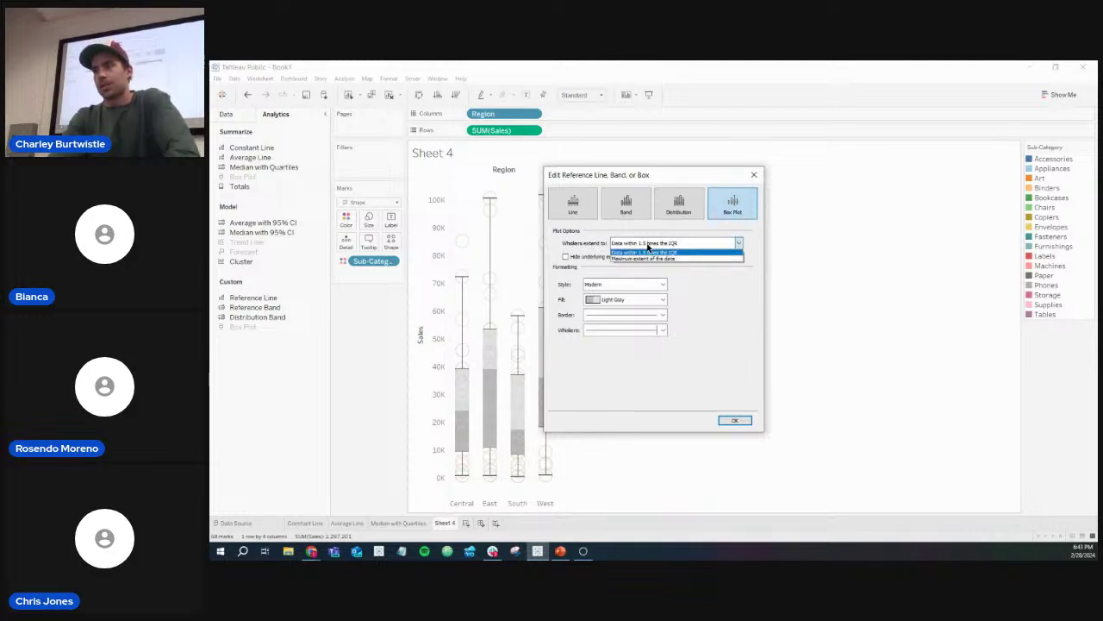
left_click(650, 252)
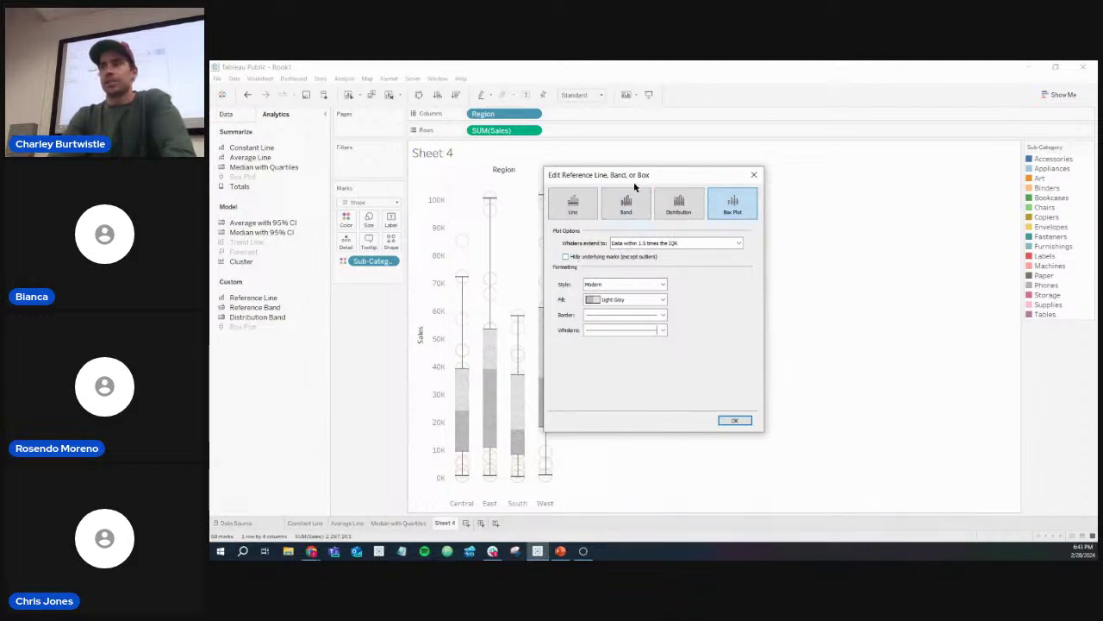
Step: Hide the box plot's underlying marks except outliers, moving the settings dialog clear of the chart
left_click_drag(638, 177, 766, 169)
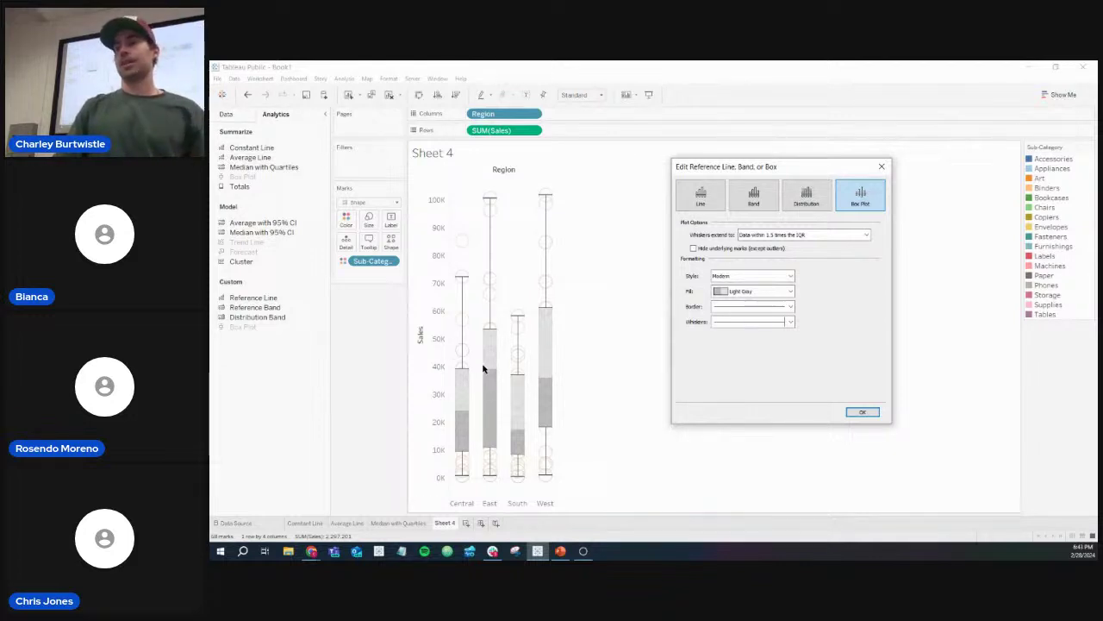
left_click(694, 248)
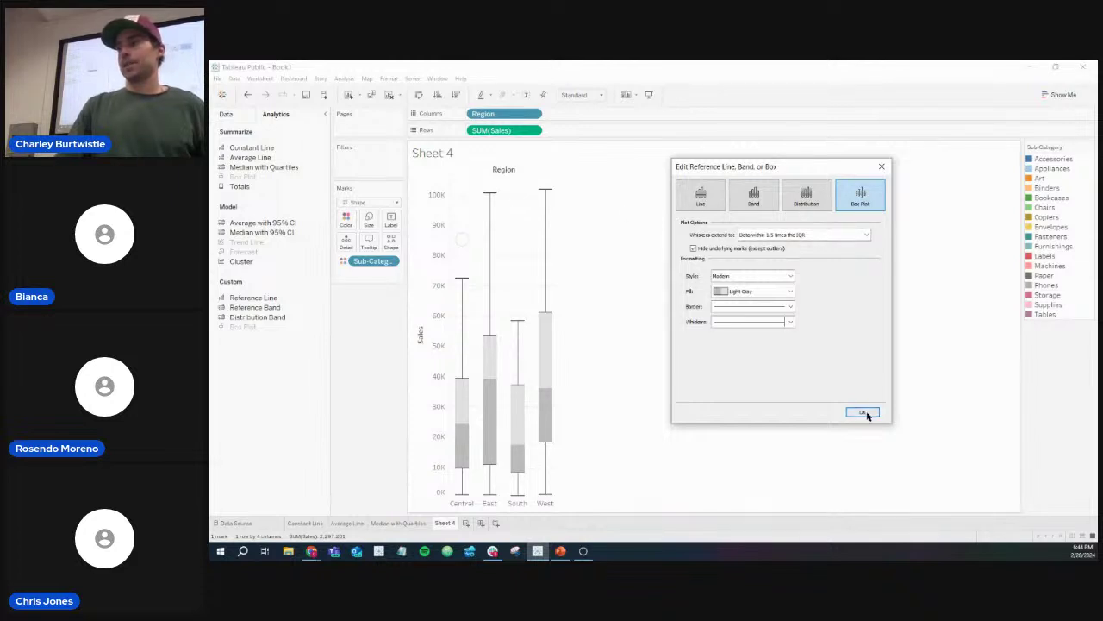
left_click(692, 249)
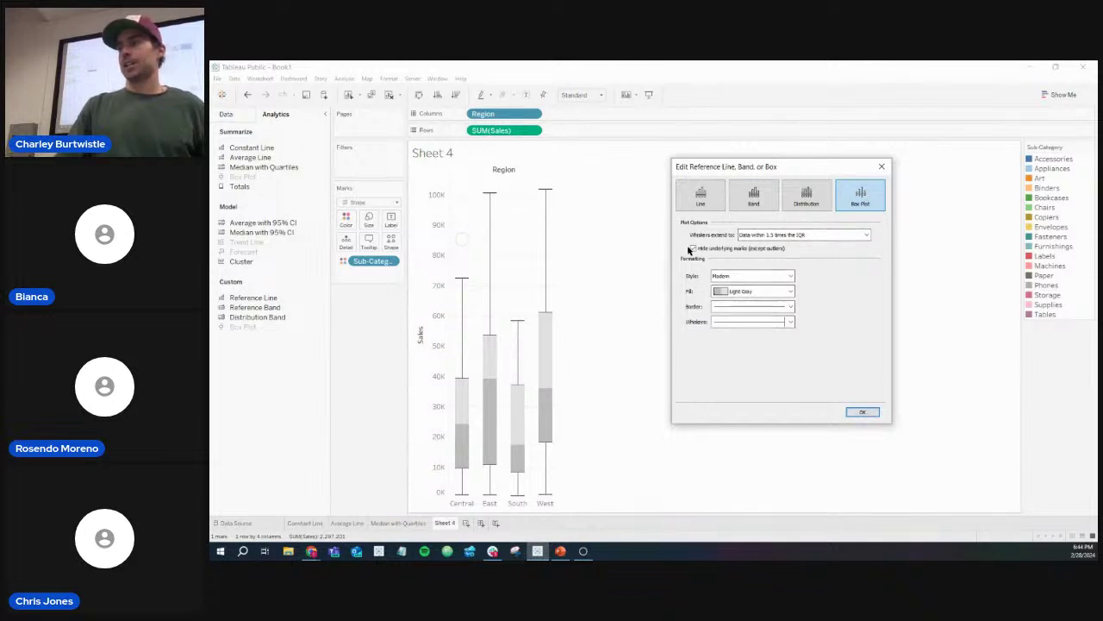
left_click(864, 412)
Step: Edit the box plot and set its fill to Bright Blue, trying Blue first and keeping the existing whisker style
mouse_move(464, 247)
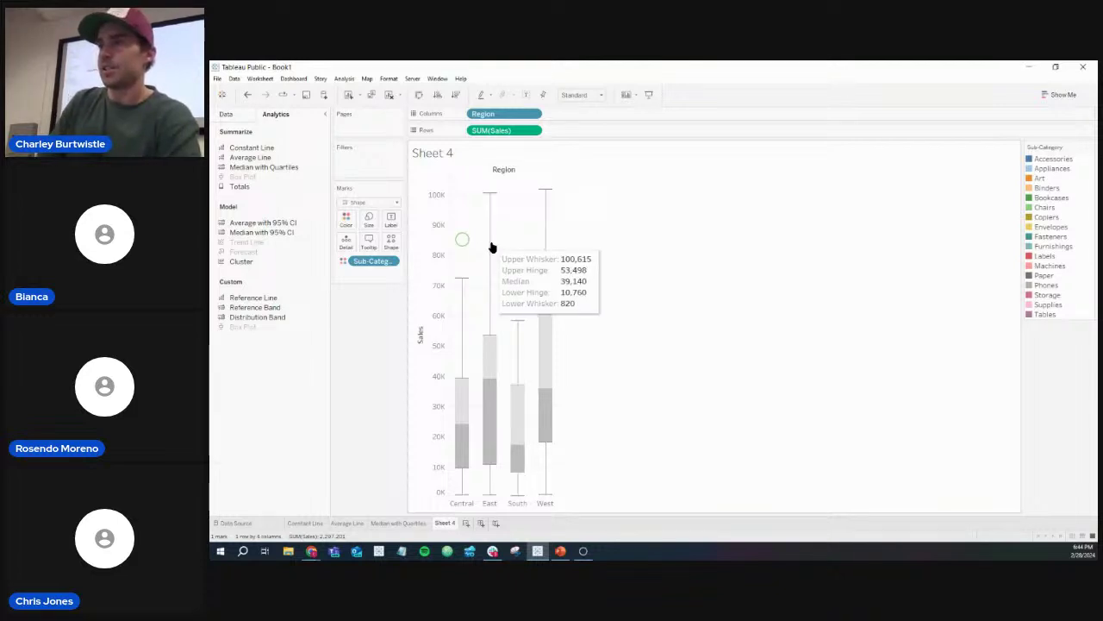
right_click(492, 247)
left_click(504, 249)
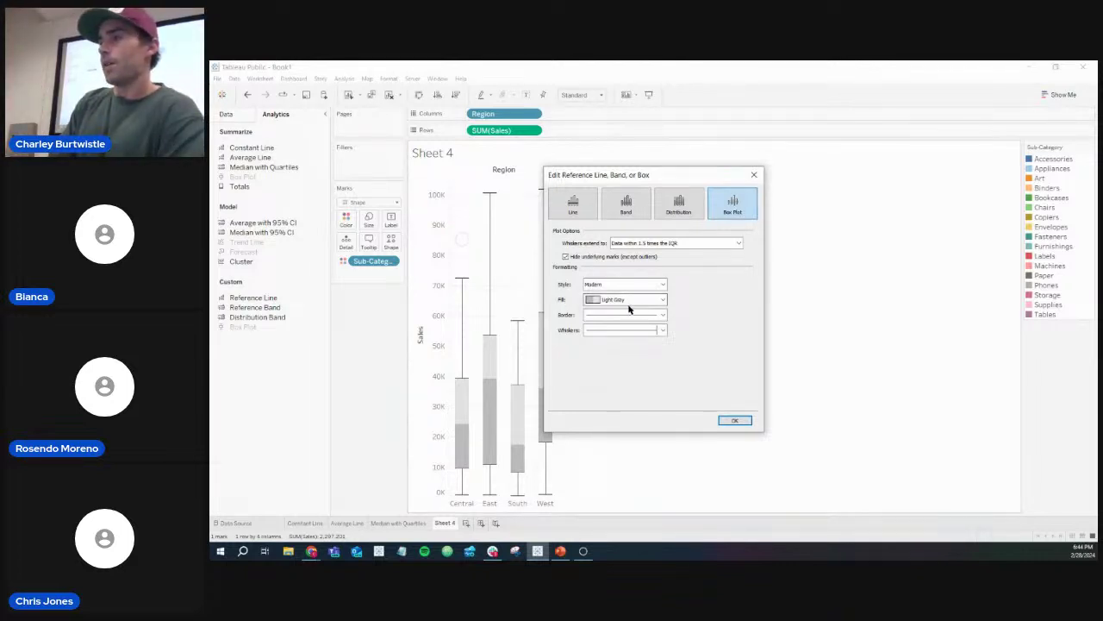
left_click(664, 301)
left_click(613, 342)
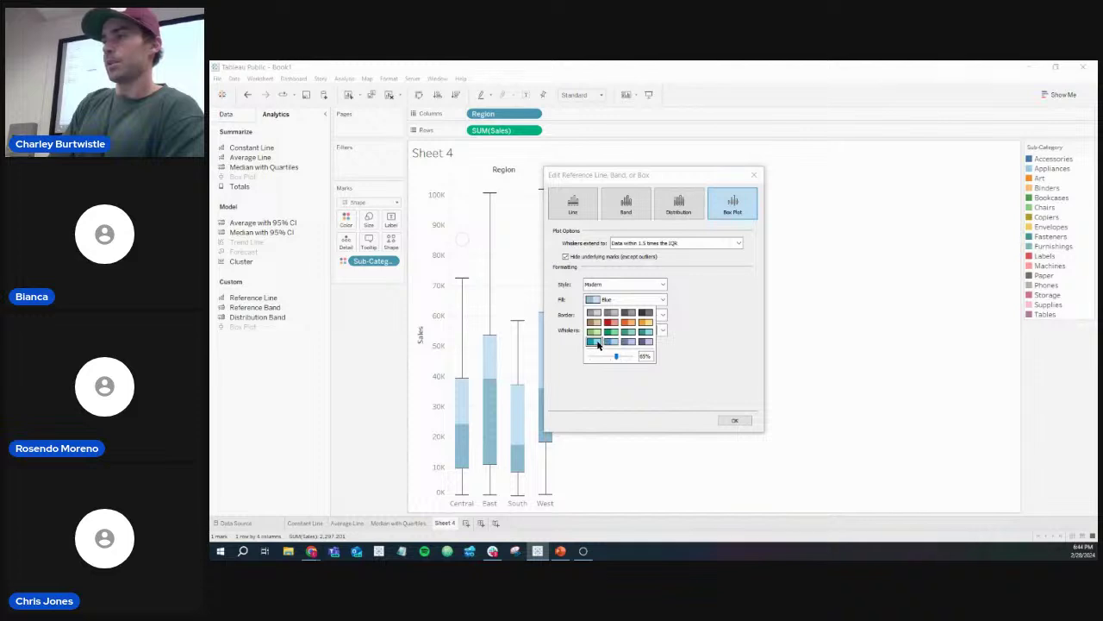
left_click(595, 342)
left_click(726, 301)
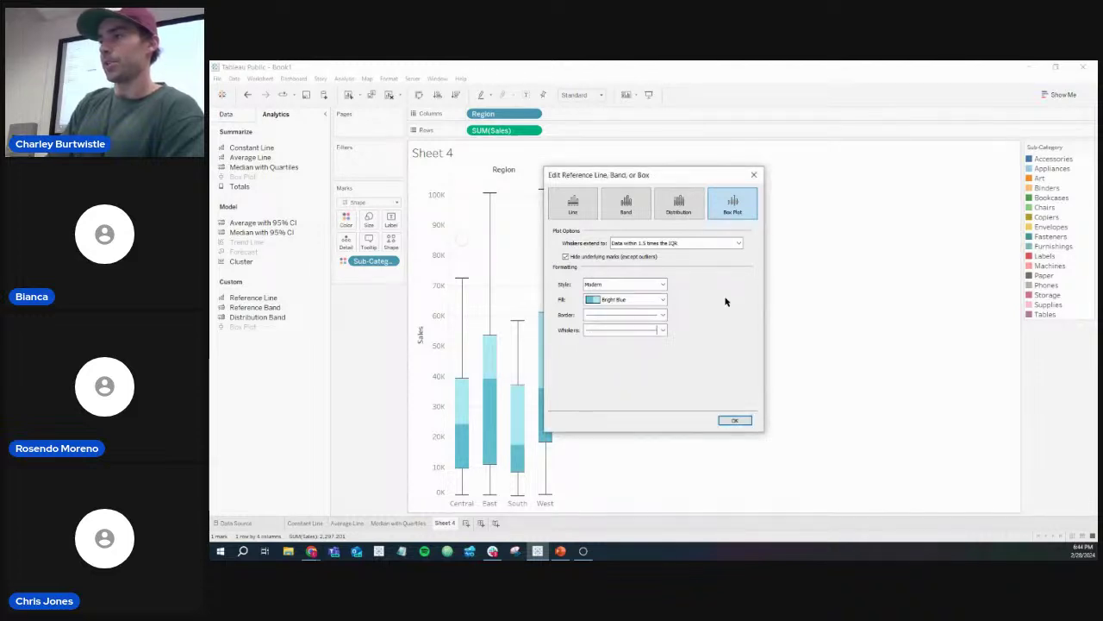
left_click(663, 331)
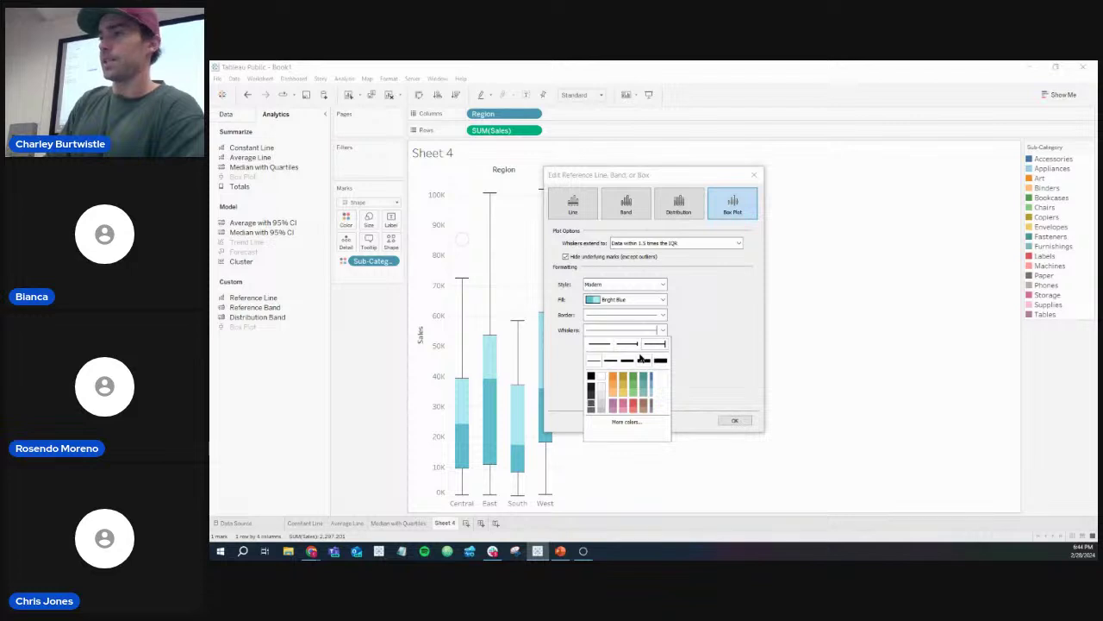
left_click(703, 318)
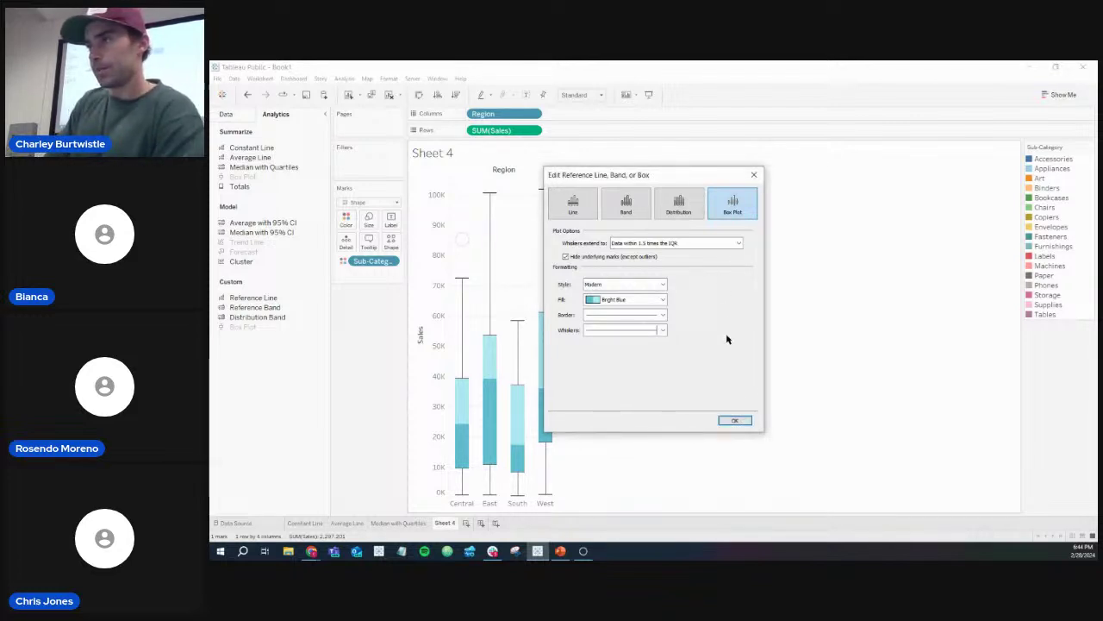
left_click(734, 421)
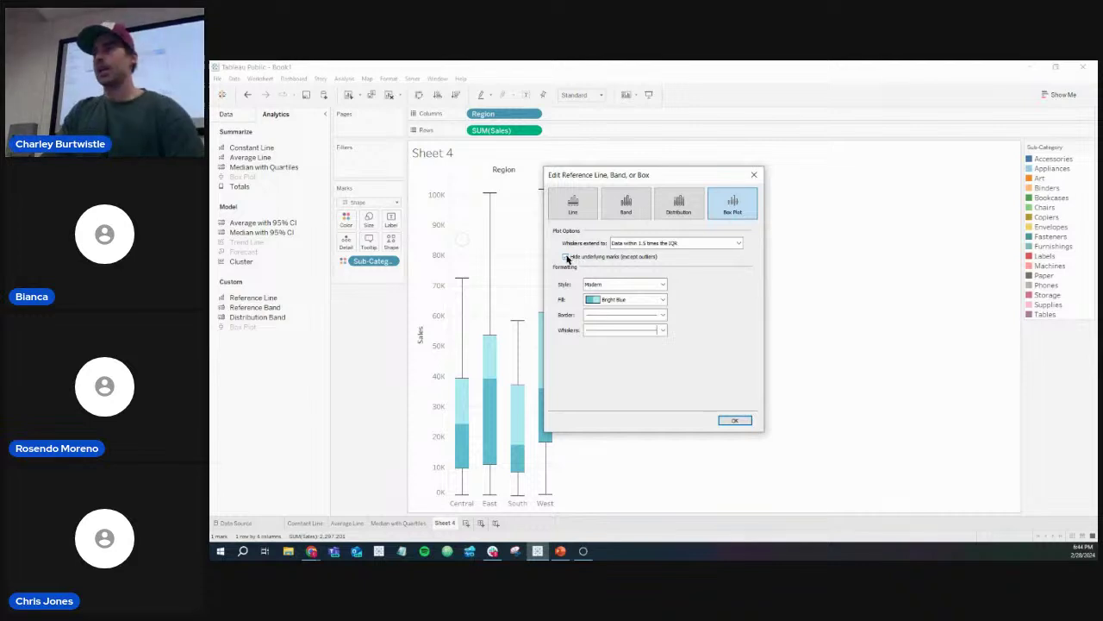
Step: Toggle the hiding of underlying marks to compare both views, and turn it off so all marks show
left_click(565, 257)
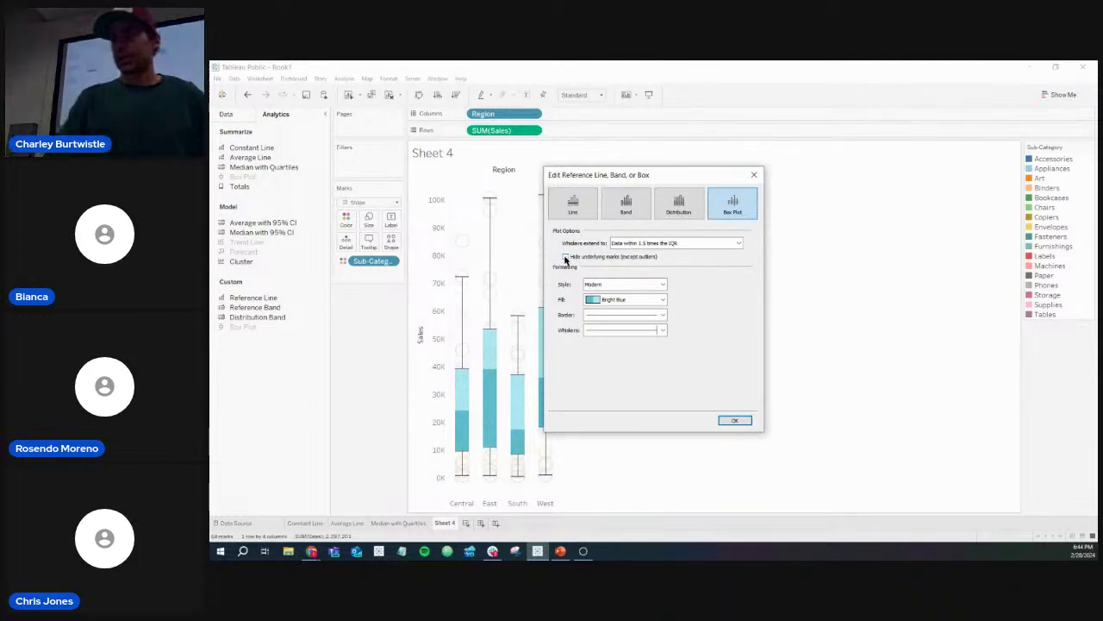
left_click(565, 257)
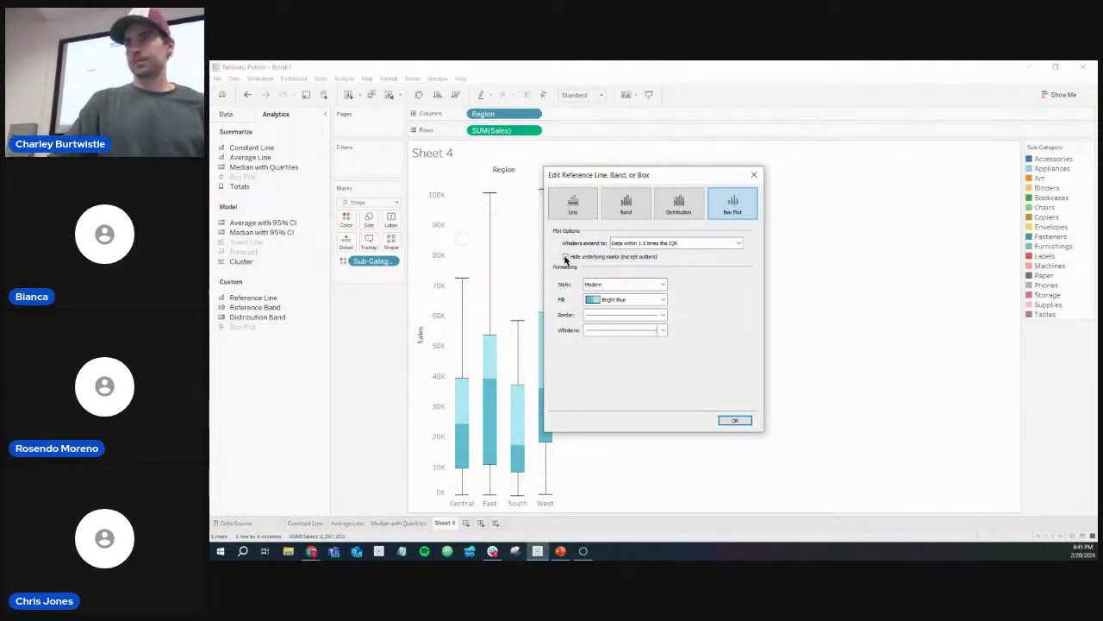
left_click(565, 257)
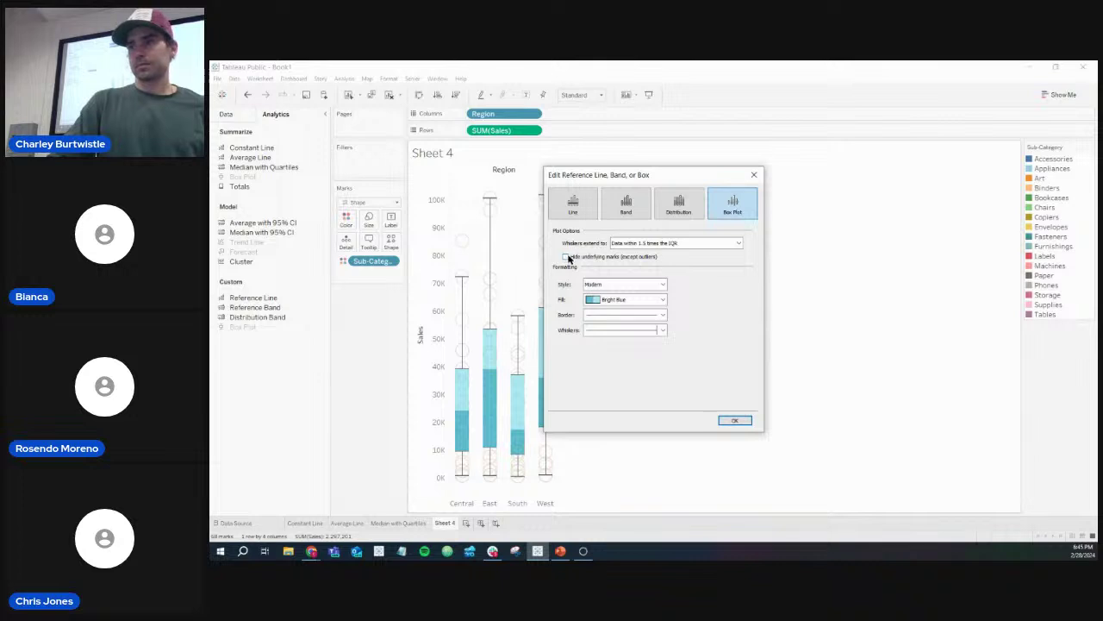
left_click(733, 420)
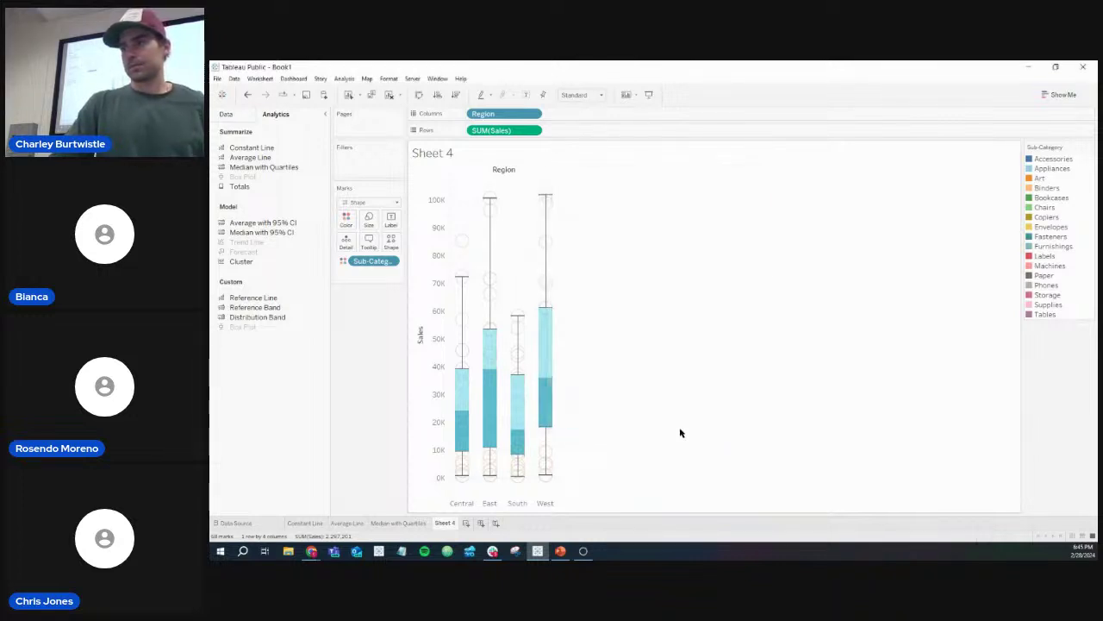
Step: Rename the Sheet 4 worksheet as Box Plot
right_click(449, 523)
left_click(491, 402)
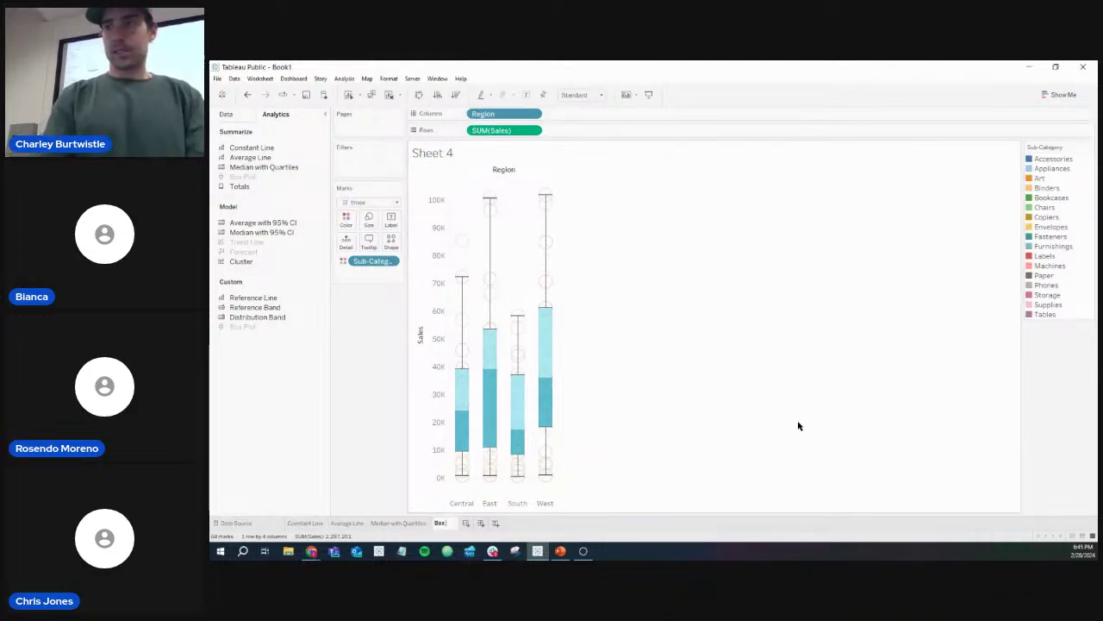
type("Box Plot")
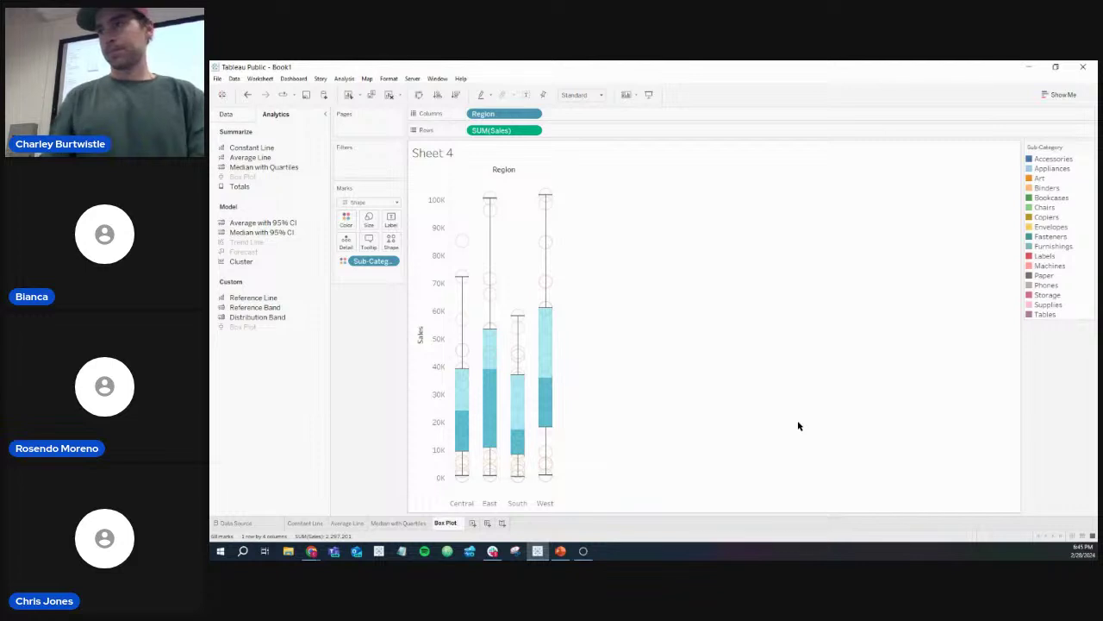
key("Return")
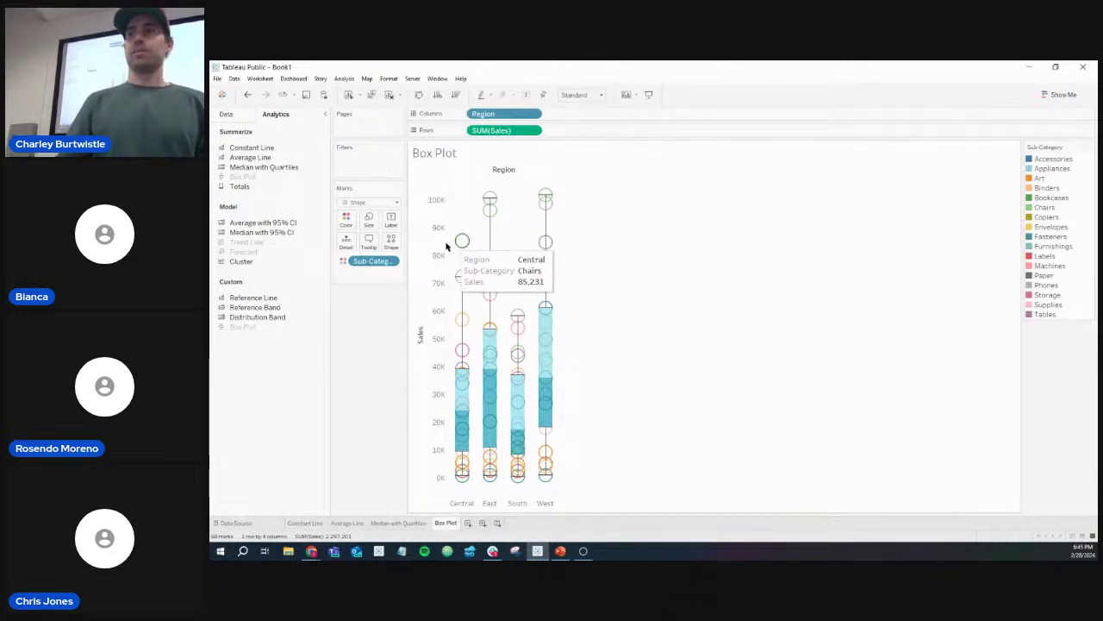
Step: Reduce the size of the sub-category marks to small circles on the box plot
left_click(368, 222)
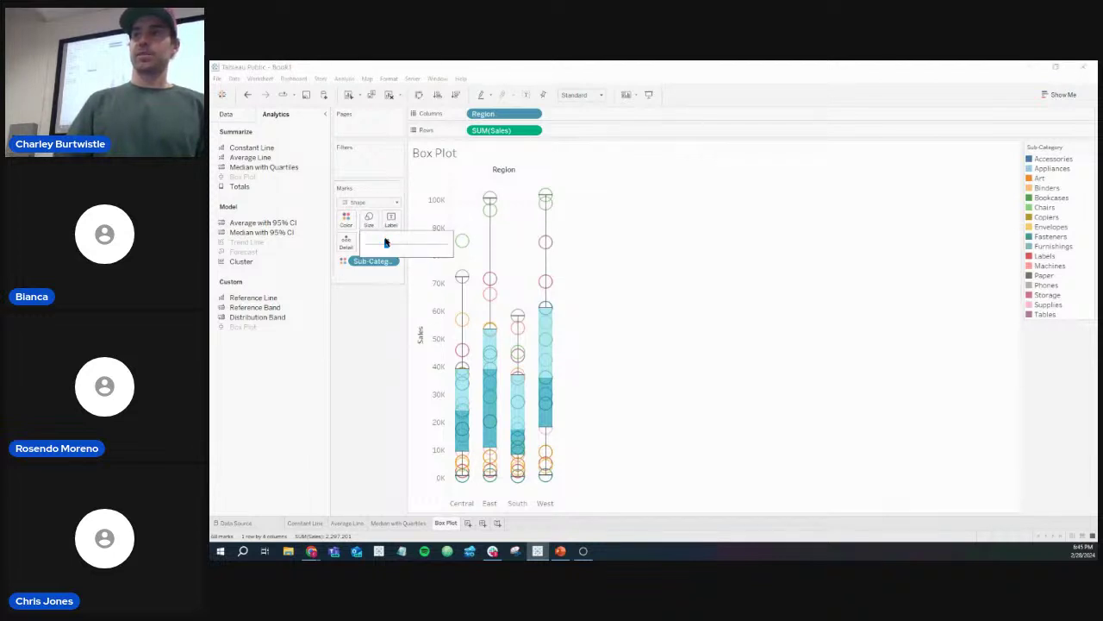
left_click_drag(367, 247, 373, 244)
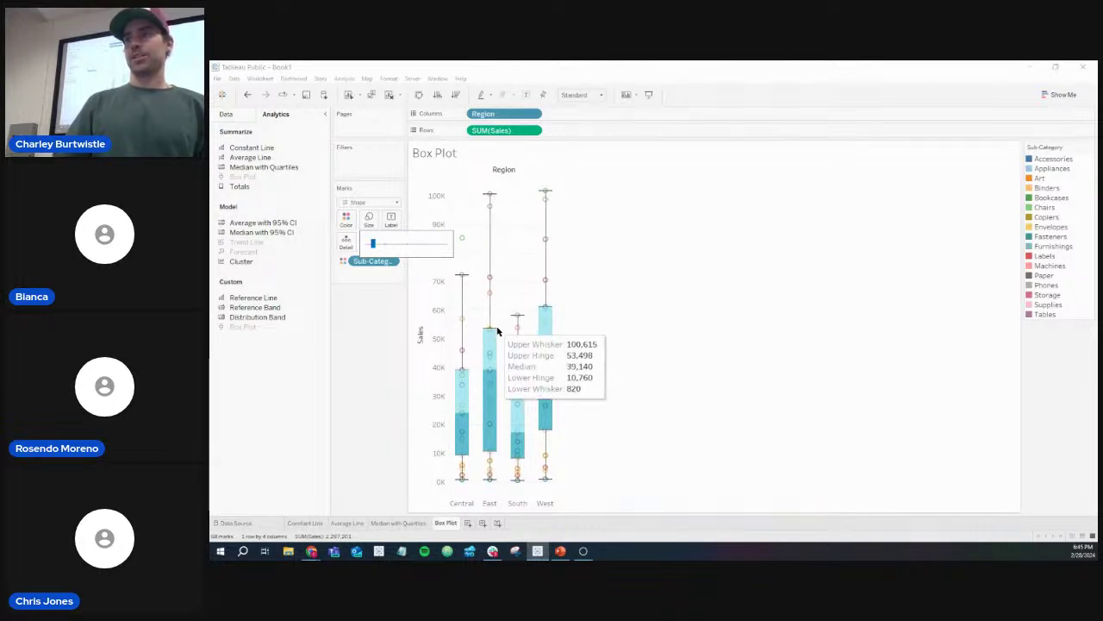
Step: Hide the Region field label above the box plot's columns
left_click(651, 244)
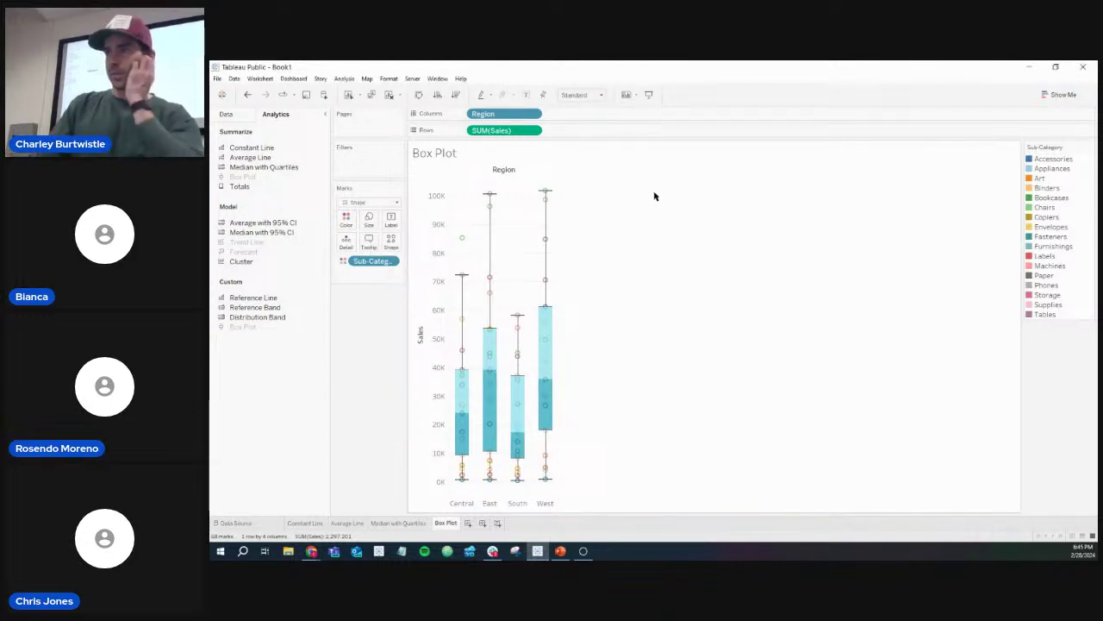
right_click(514, 170)
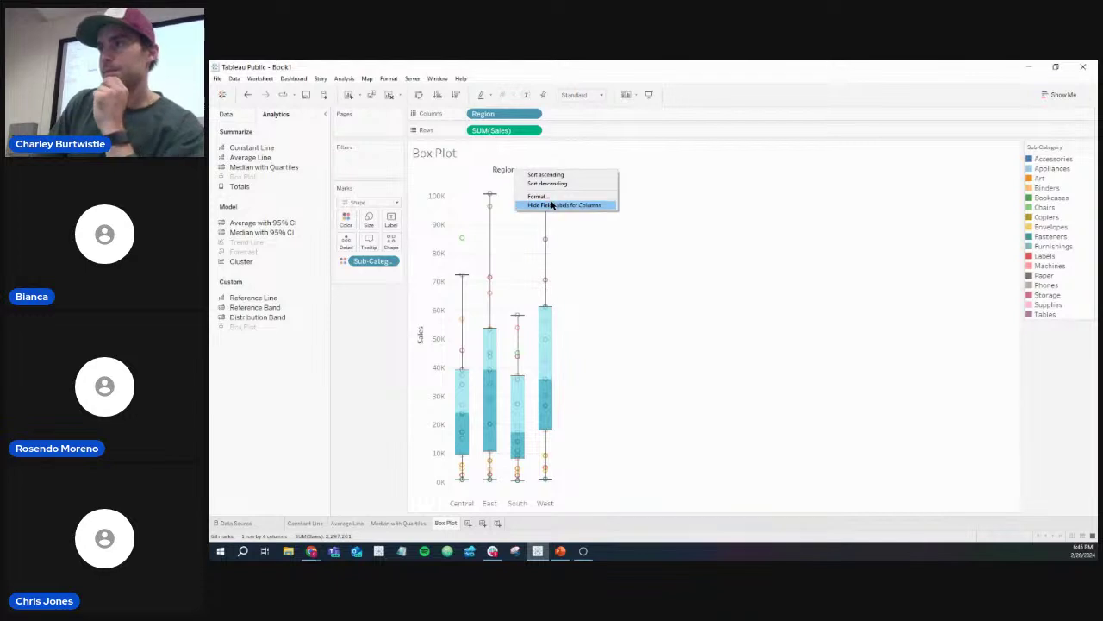
left_click(556, 205)
Step: Enlarge the sub-category marks to compare sizes, and settle on circles slightly larger than before
left_click(370, 220)
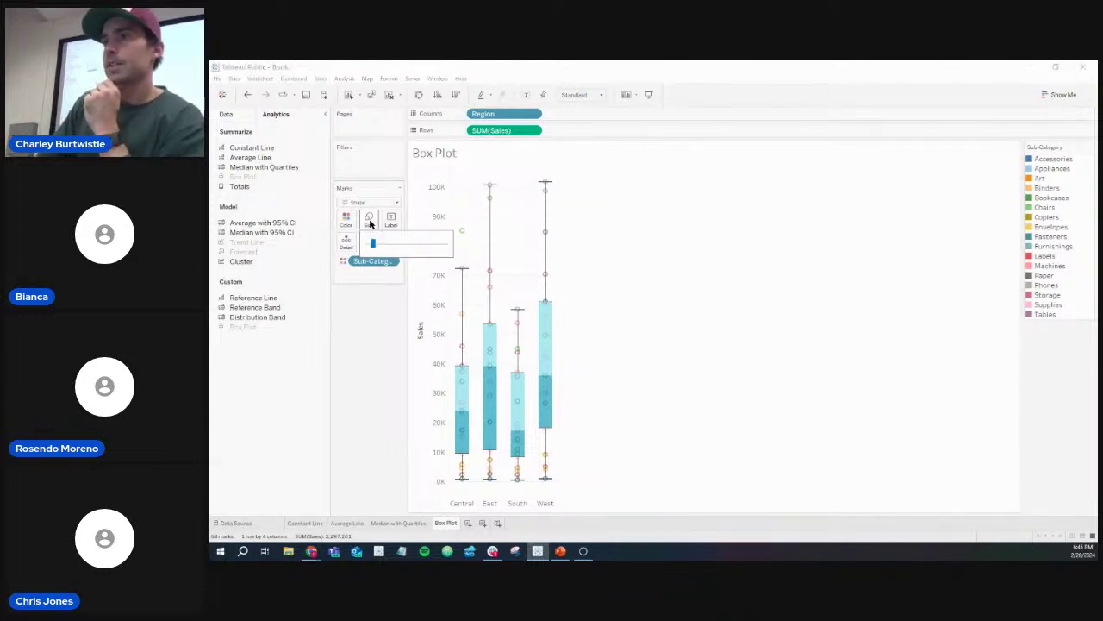
left_click_drag(373, 247, 445, 246)
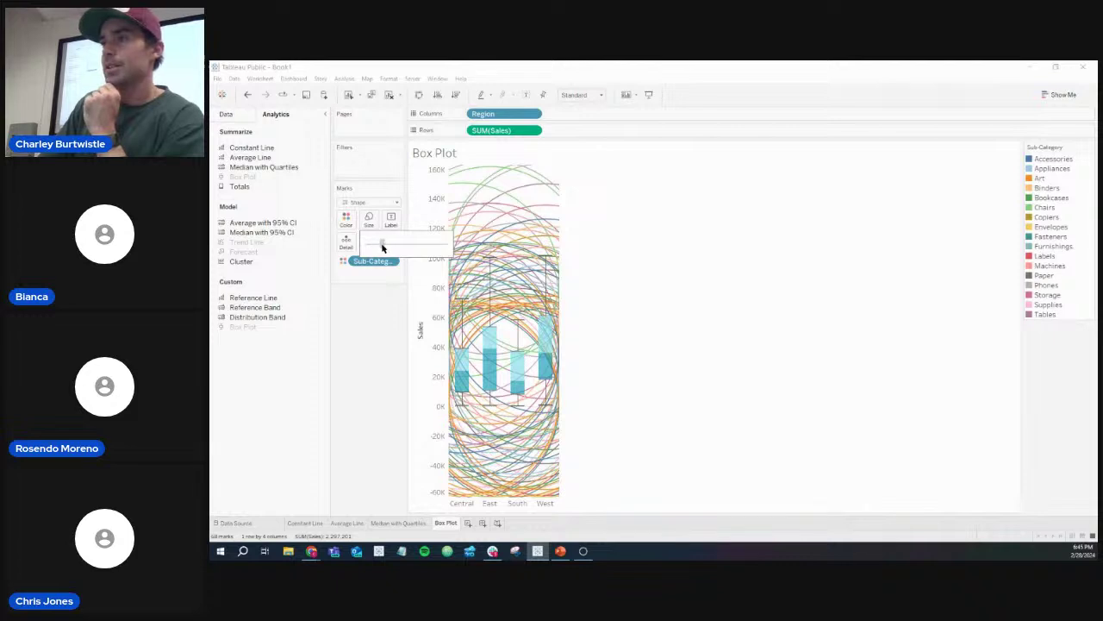
left_click_drag(379, 247, 377, 246)
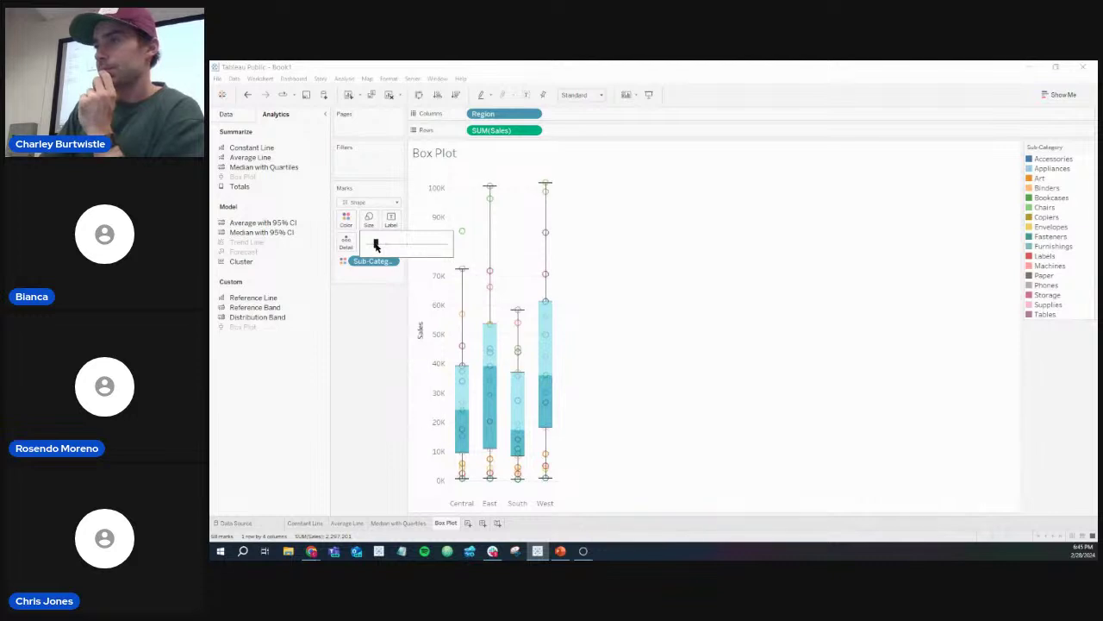
left_click(687, 269)
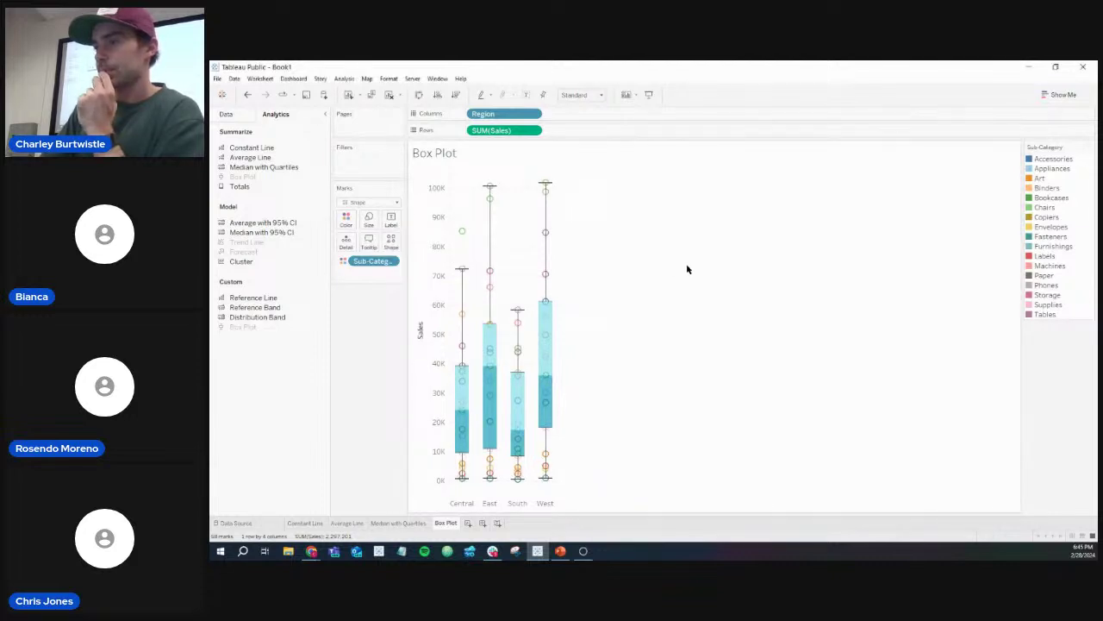
right_click(447, 528)
left_click(491, 406)
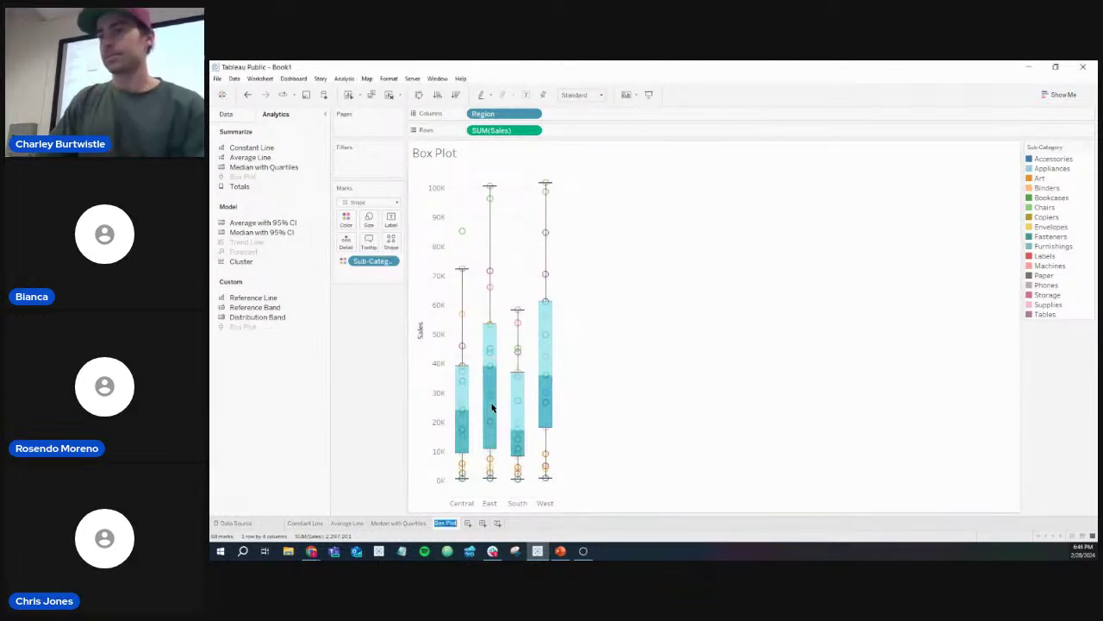
key("Return")
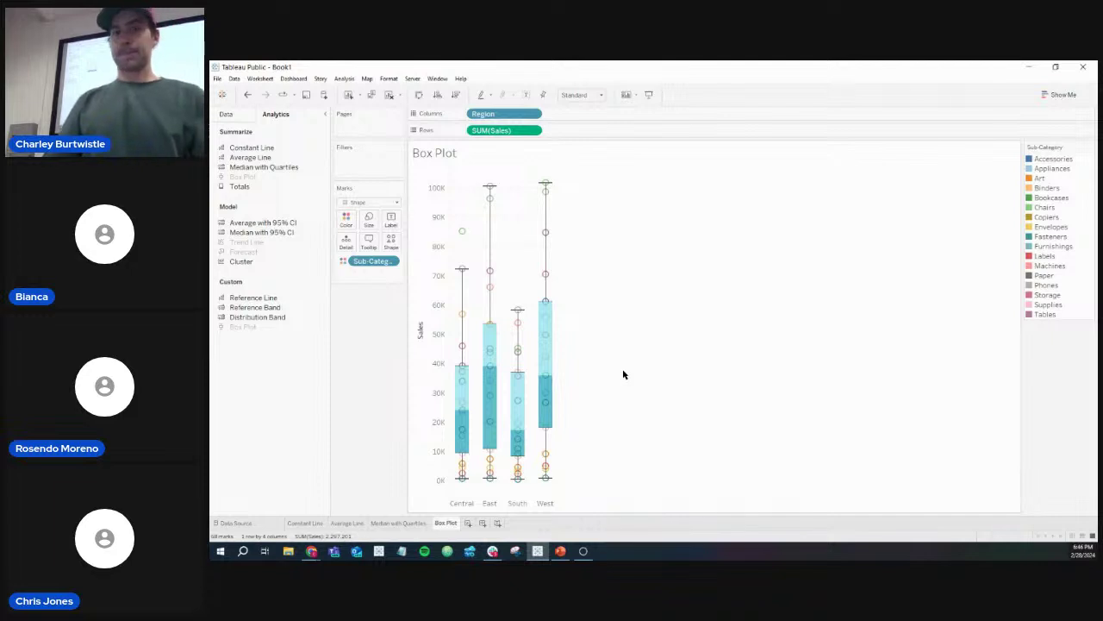
key("alt+Tab")
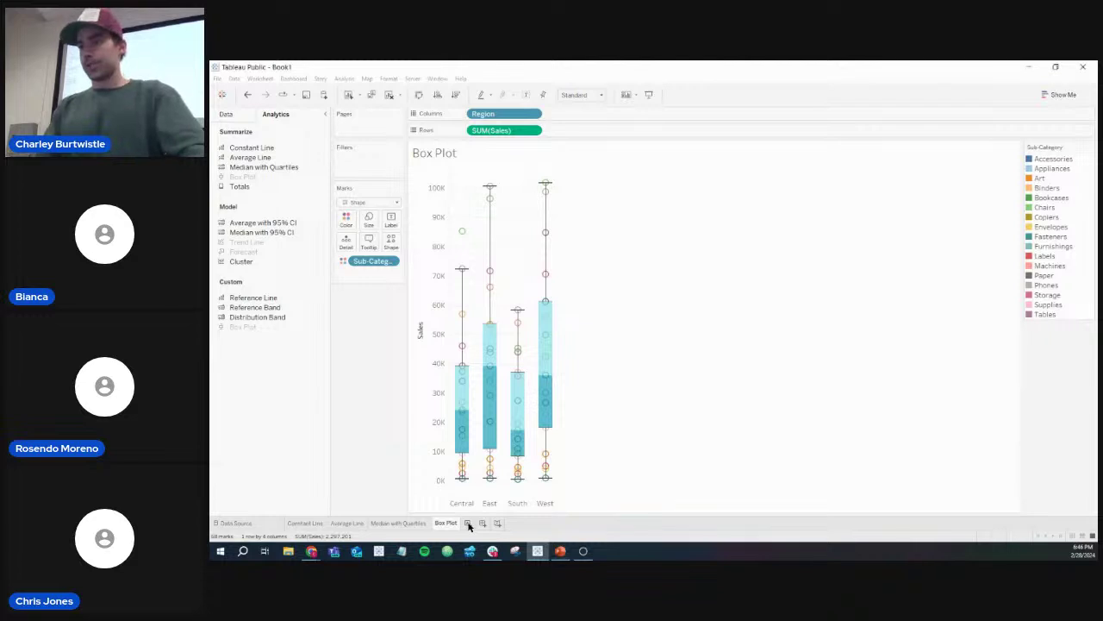
Step: Create a new worksheet and place Category and Sub-Category on its rows
left_click(468, 523)
left_click(310, 260)
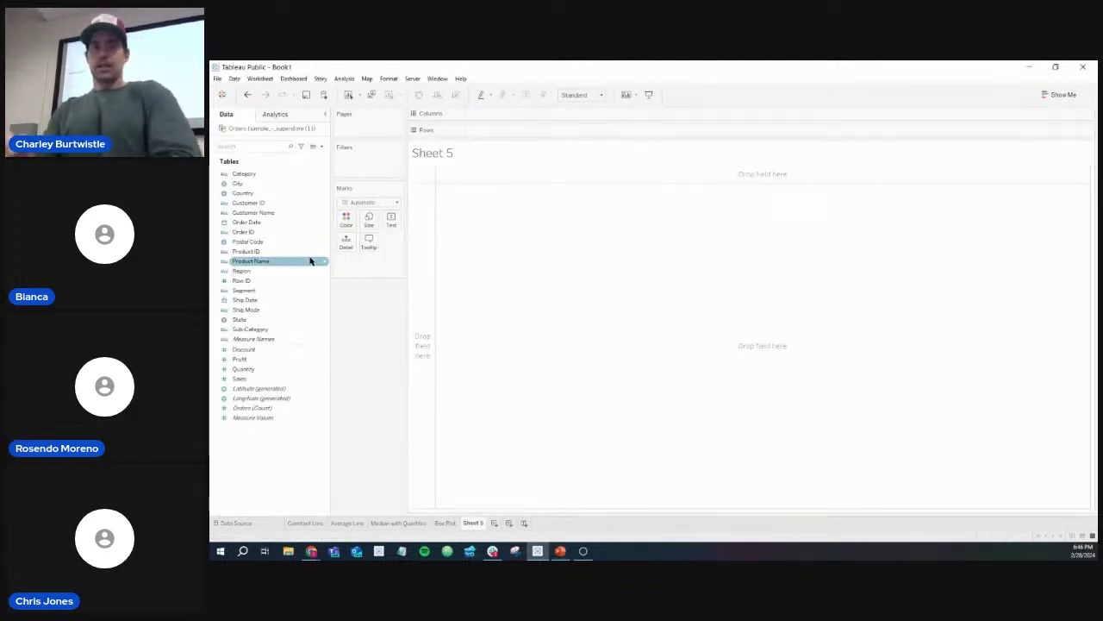
left_click(259, 184)
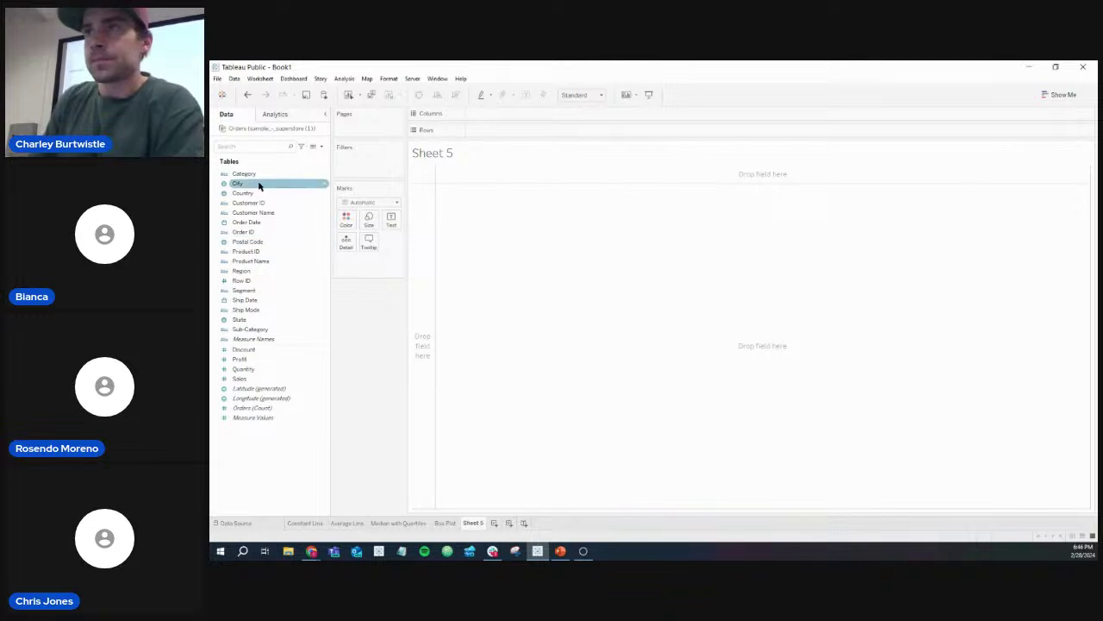
left_click_drag(258, 174, 507, 131)
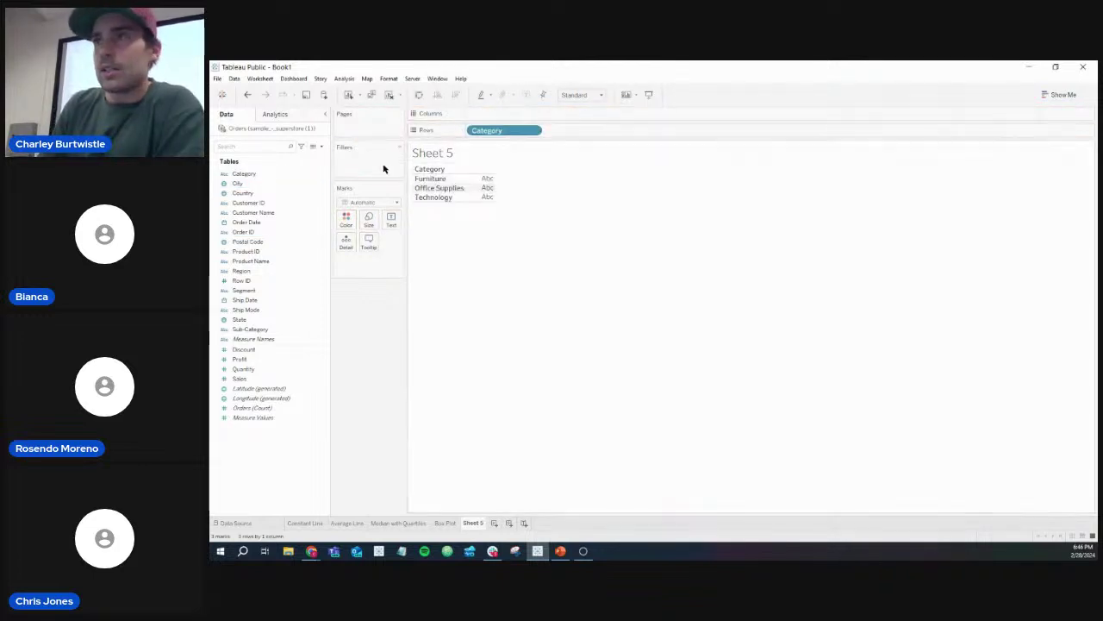
left_click(255, 330)
left_click_drag(255, 331, 595, 130)
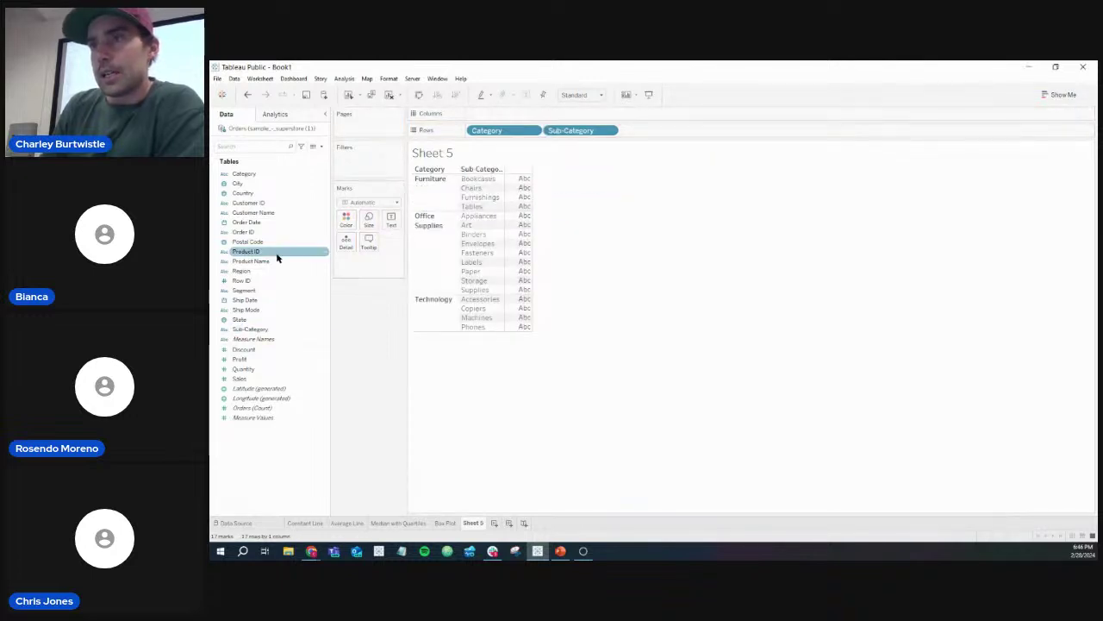
Step: Add Region to the columns and show Sales as text values in the table
left_click_drag(286, 272, 476, 115)
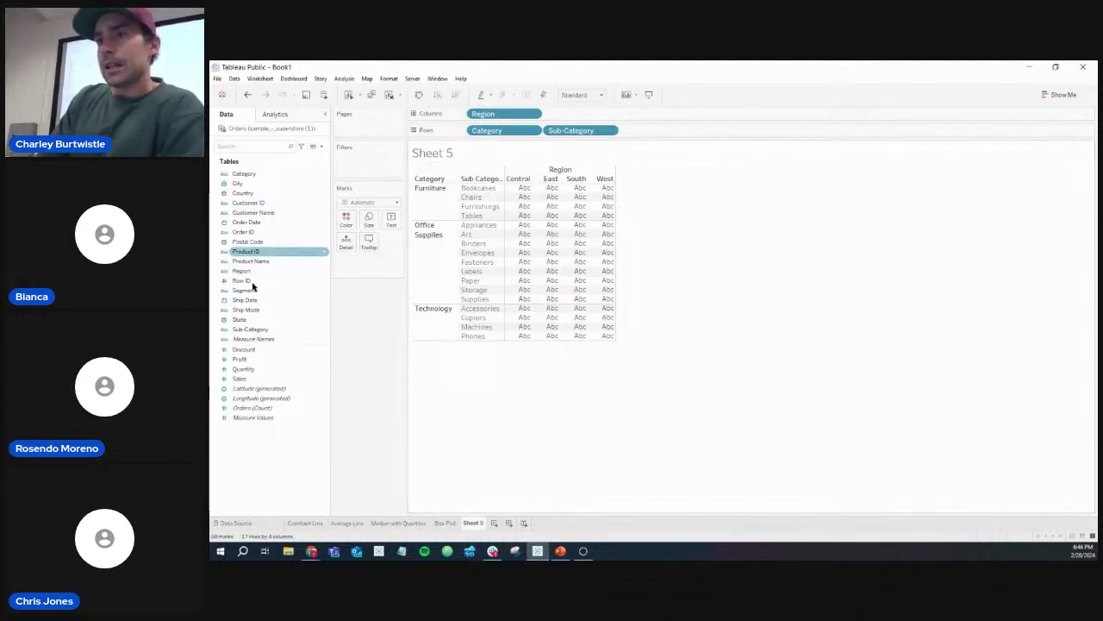
left_click(242, 379)
left_click_drag(242, 379, 391, 217)
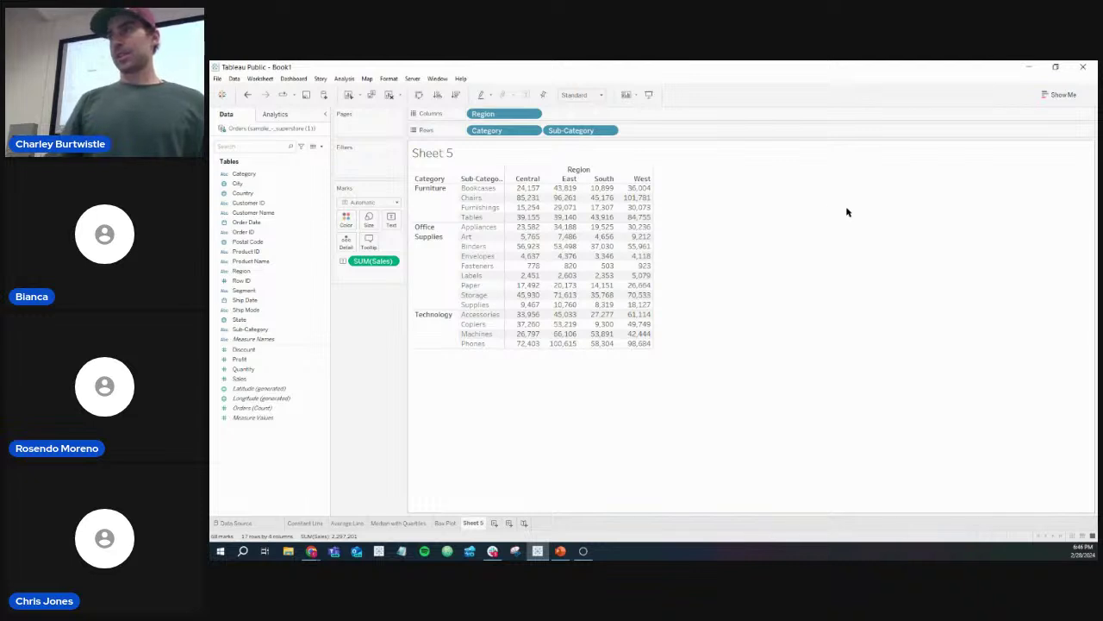
Step: Add category subtotals, column grand totals and row grand totals to the sales table
left_click(304, 116)
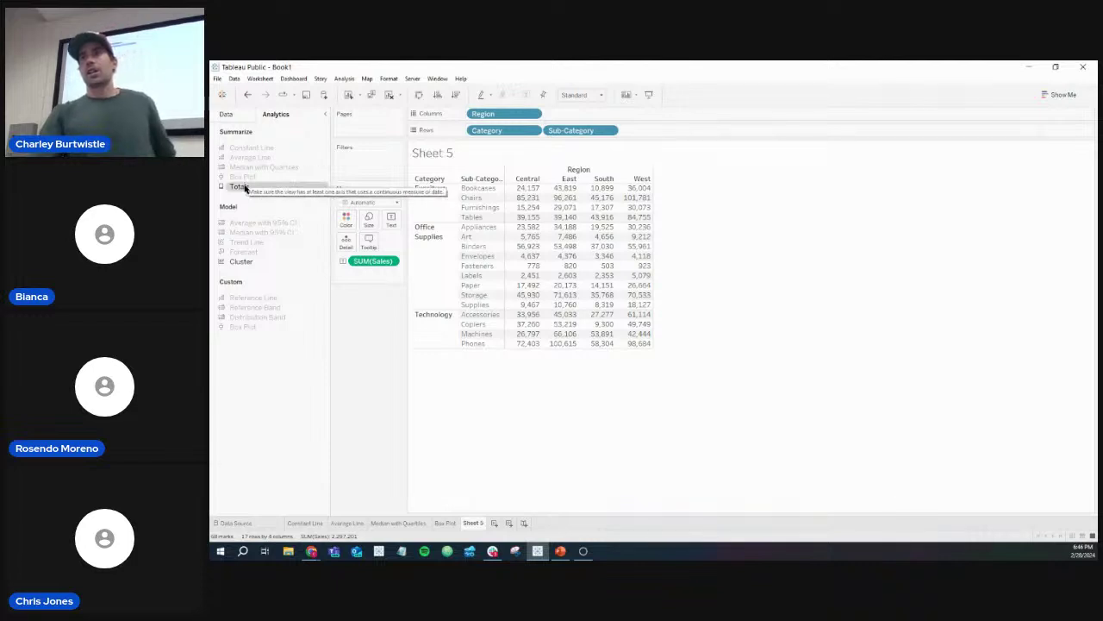
left_click_drag(245, 187, 505, 181)
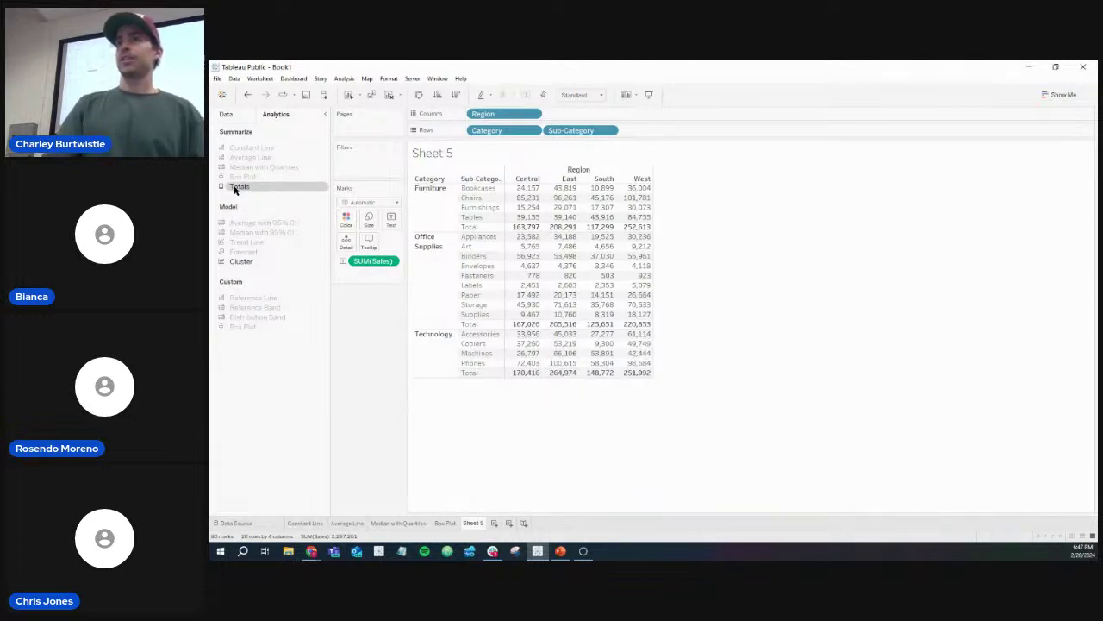
left_click_drag(236, 188, 531, 186)
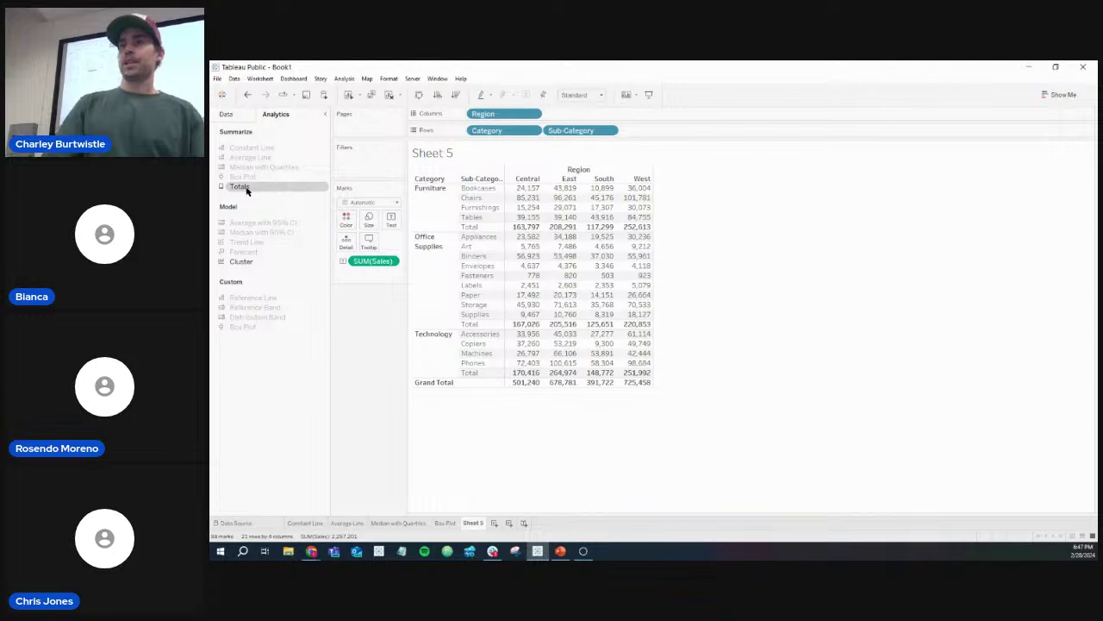
left_click_drag(239, 189, 594, 182)
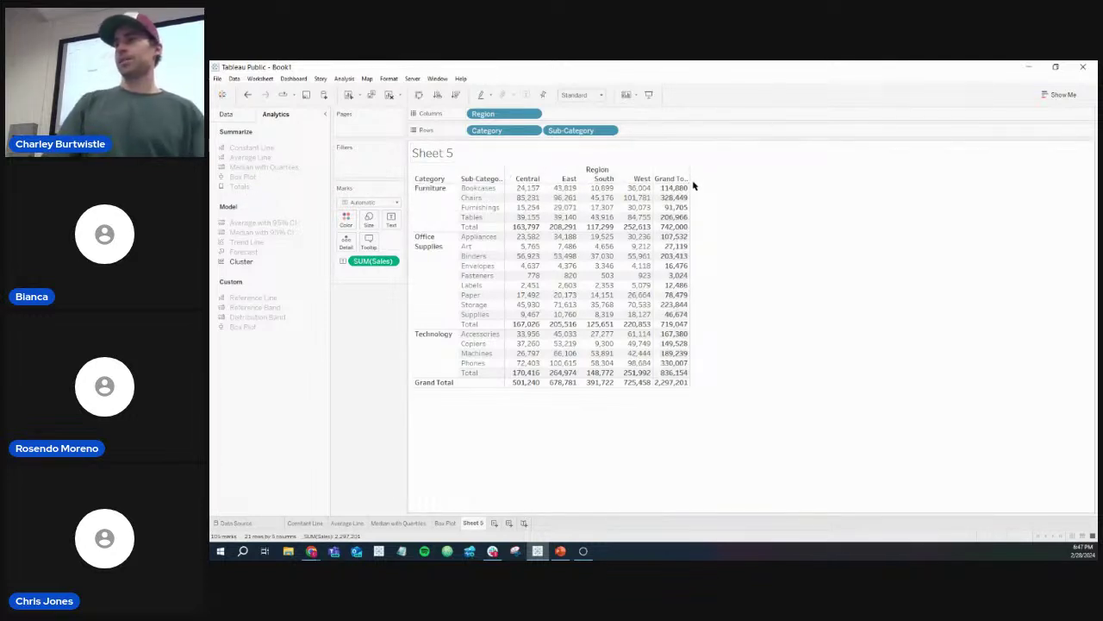
Step: Format the Sub-Category header and label its subtotals Category Sales, trying Total Sales first
mouse_move(677, 195)
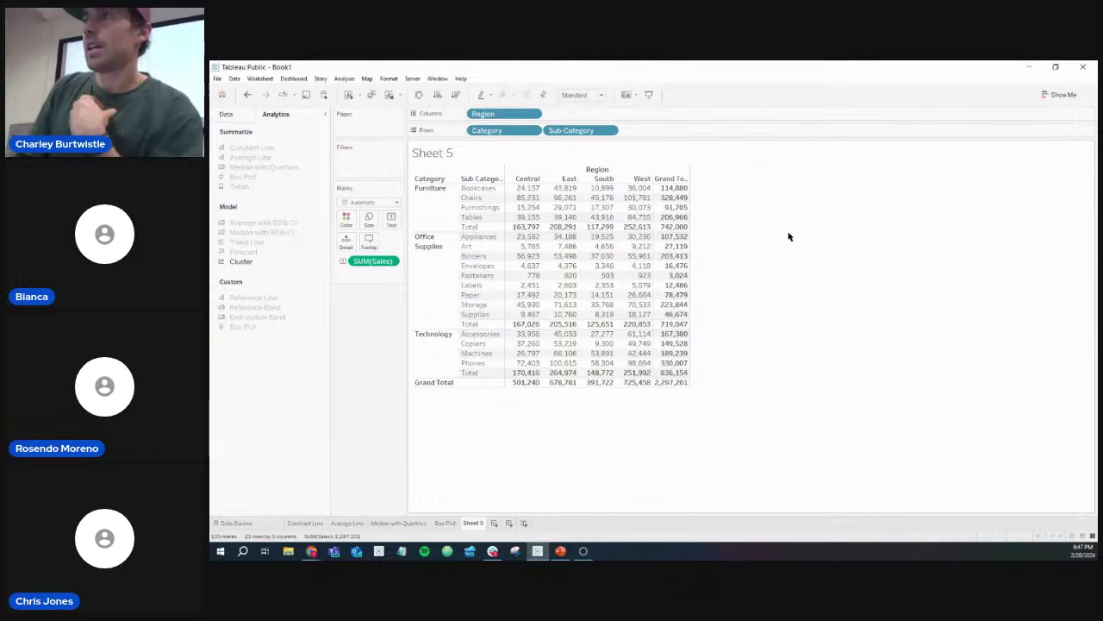
right_click(475, 227)
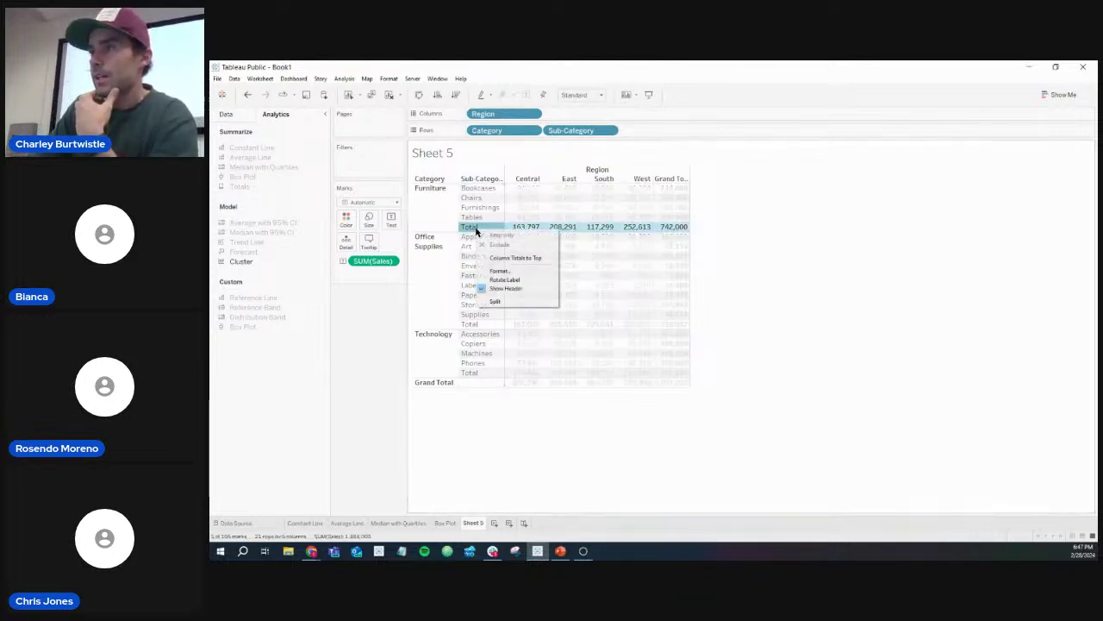
left_click(506, 271)
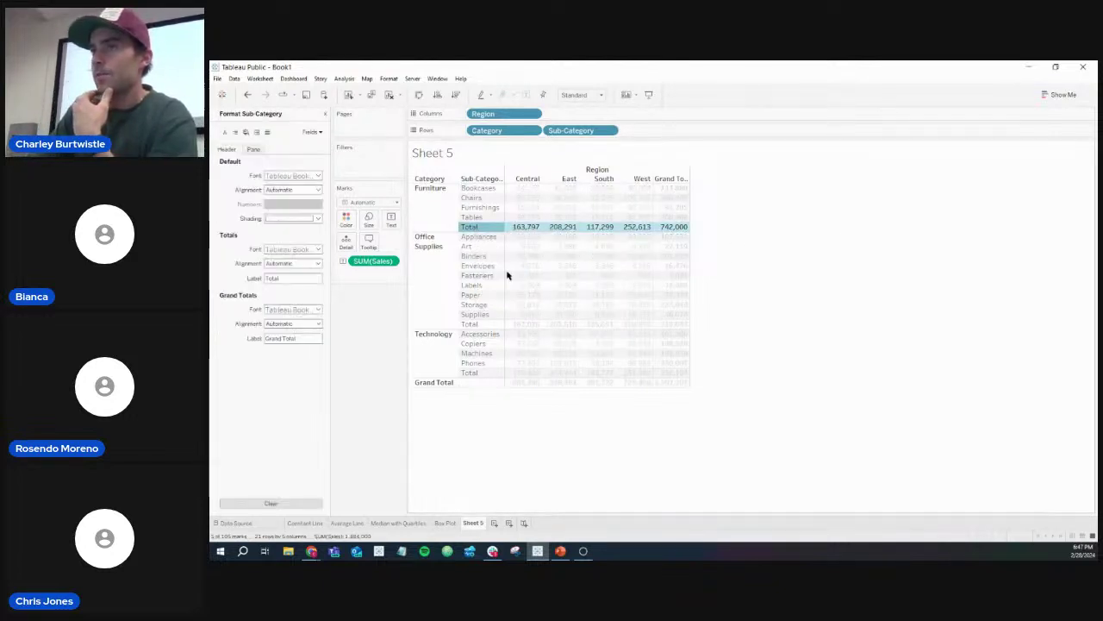
left_click(286, 277)
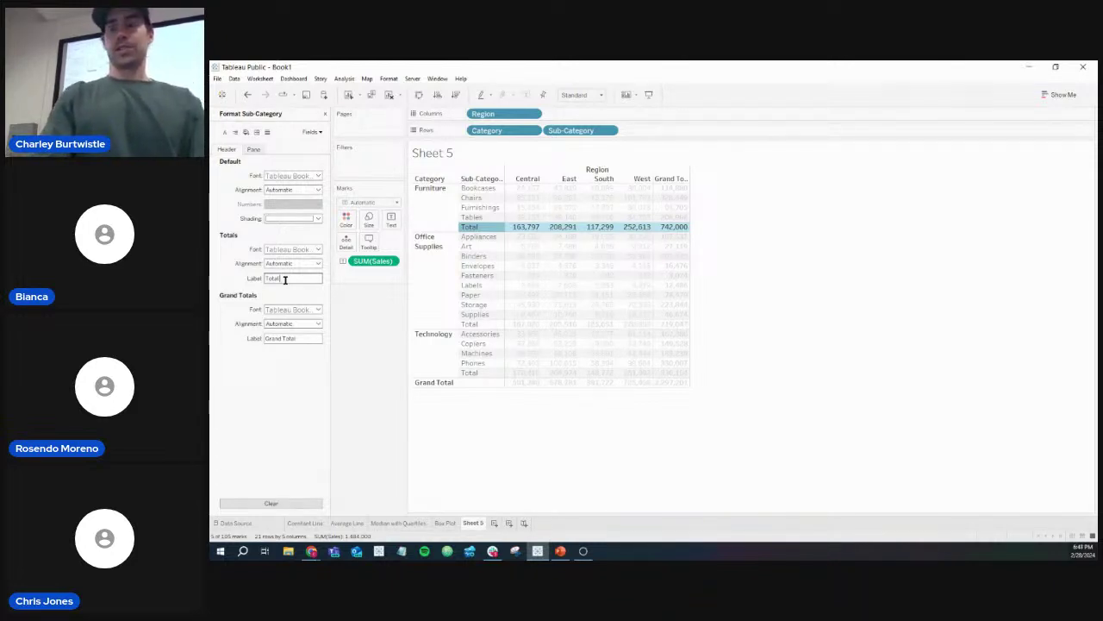
type("ales")
key("Return")
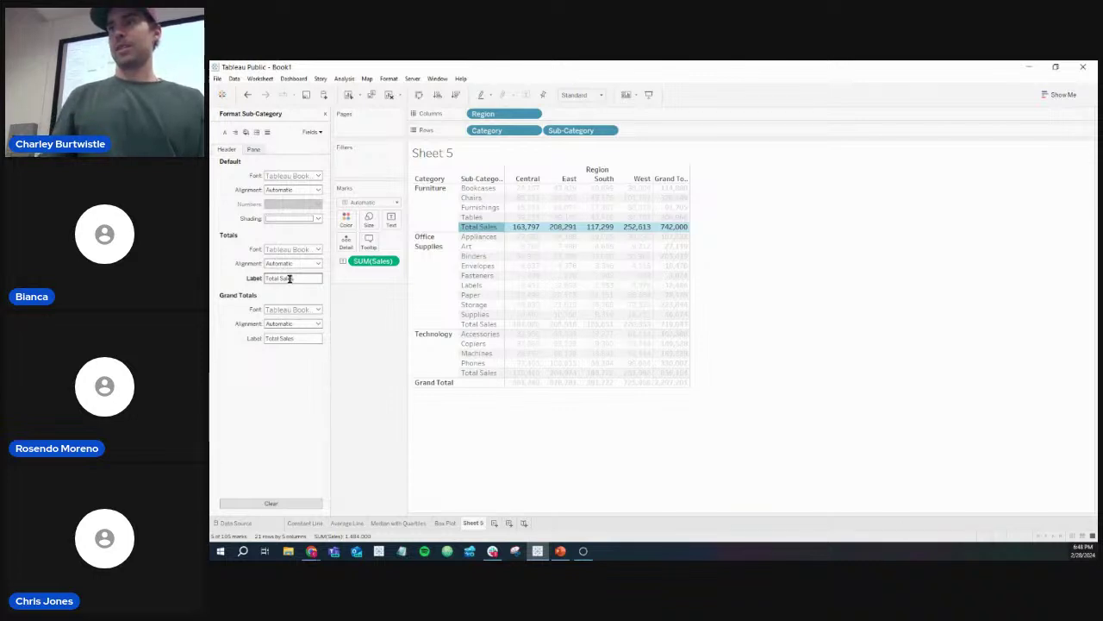
double_click(278, 279)
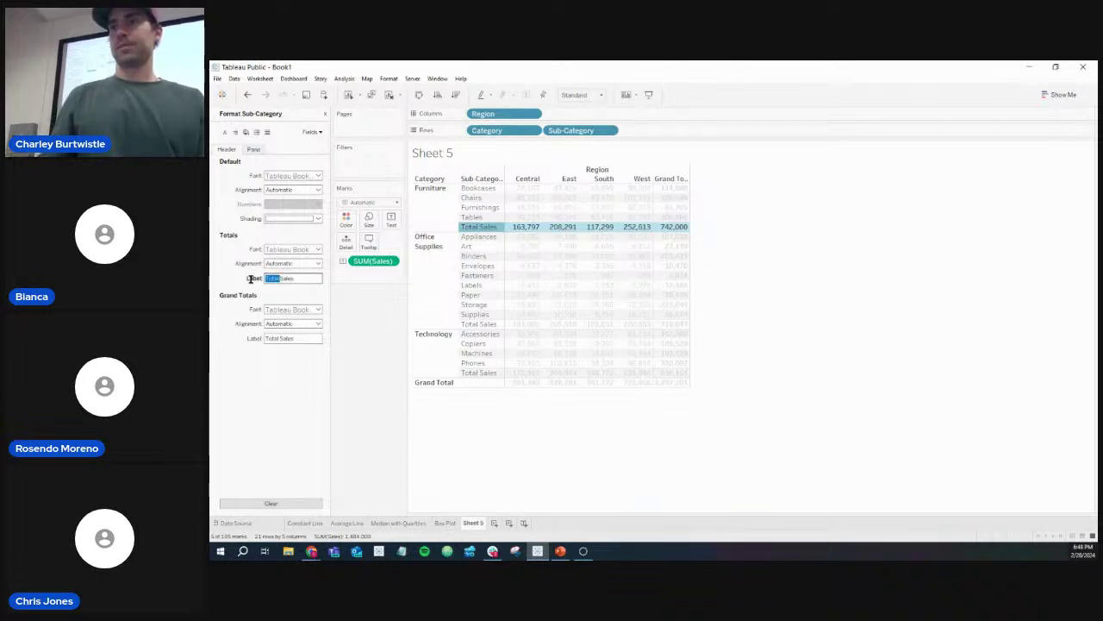
type("Category")
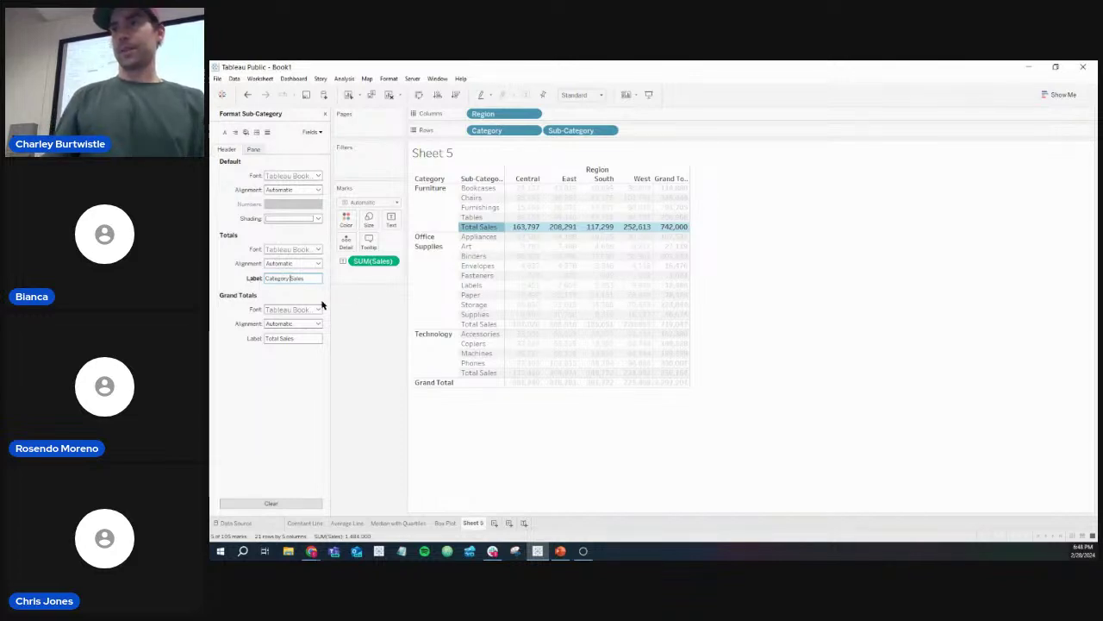
mouse_move(485, 229)
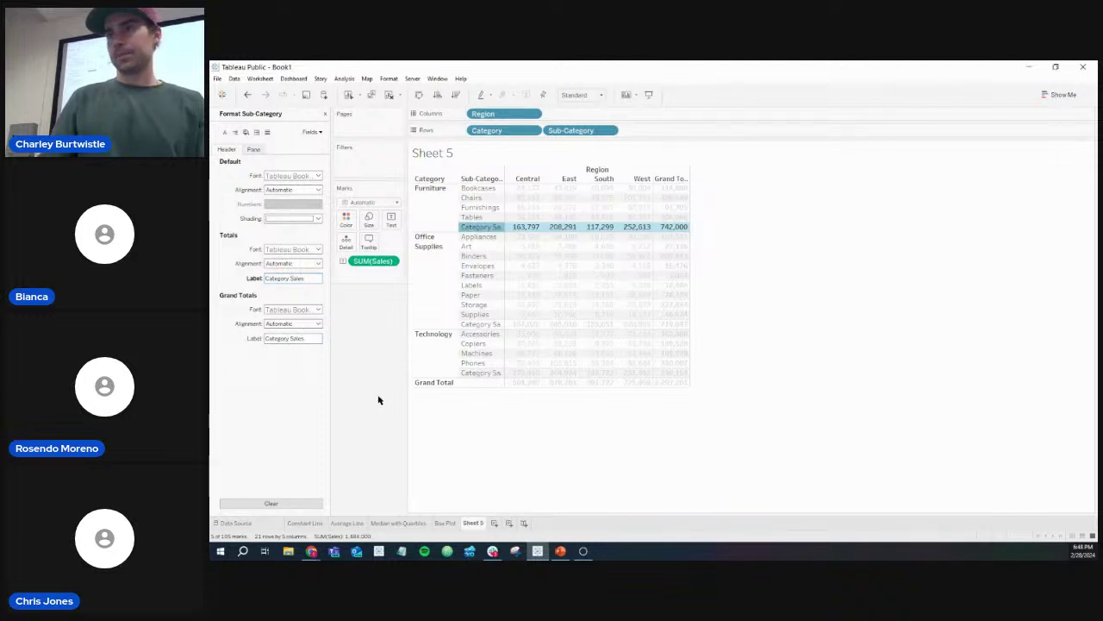
key("Escape")
Step: Change the label of the grand total row under the categories to Total Sales
right_click(441, 384)
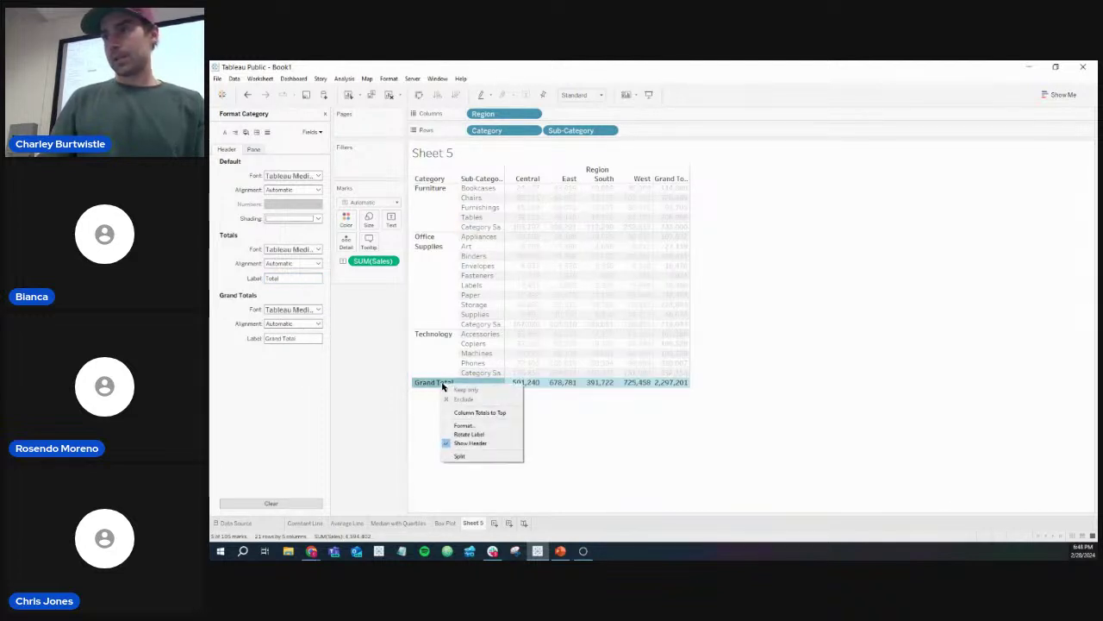
left_click(298, 338)
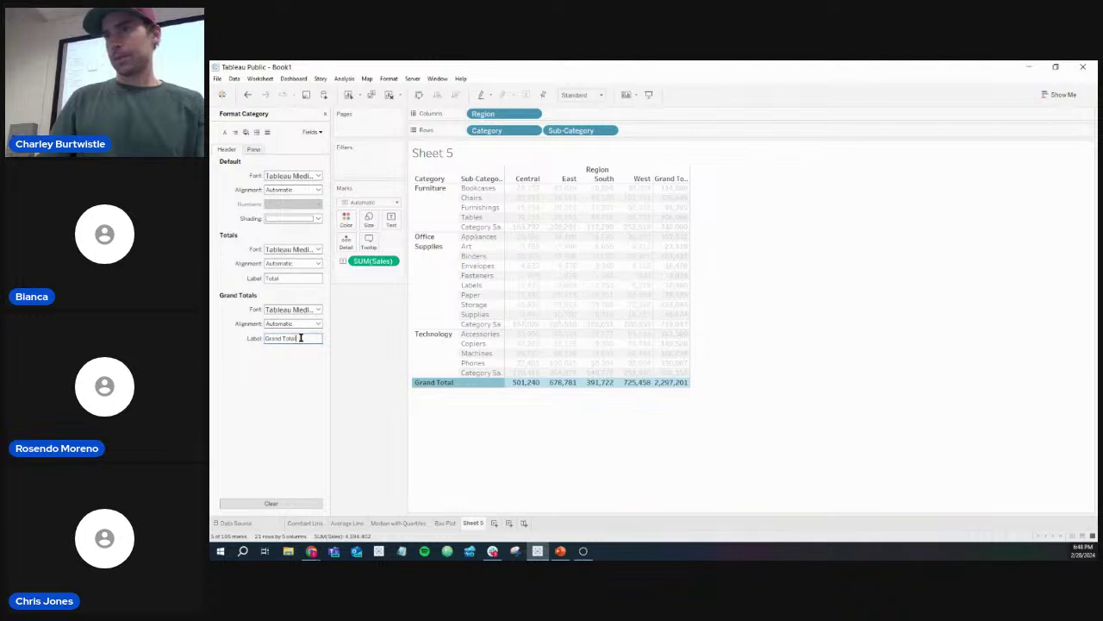
left_click_drag(302, 338, 262, 338)
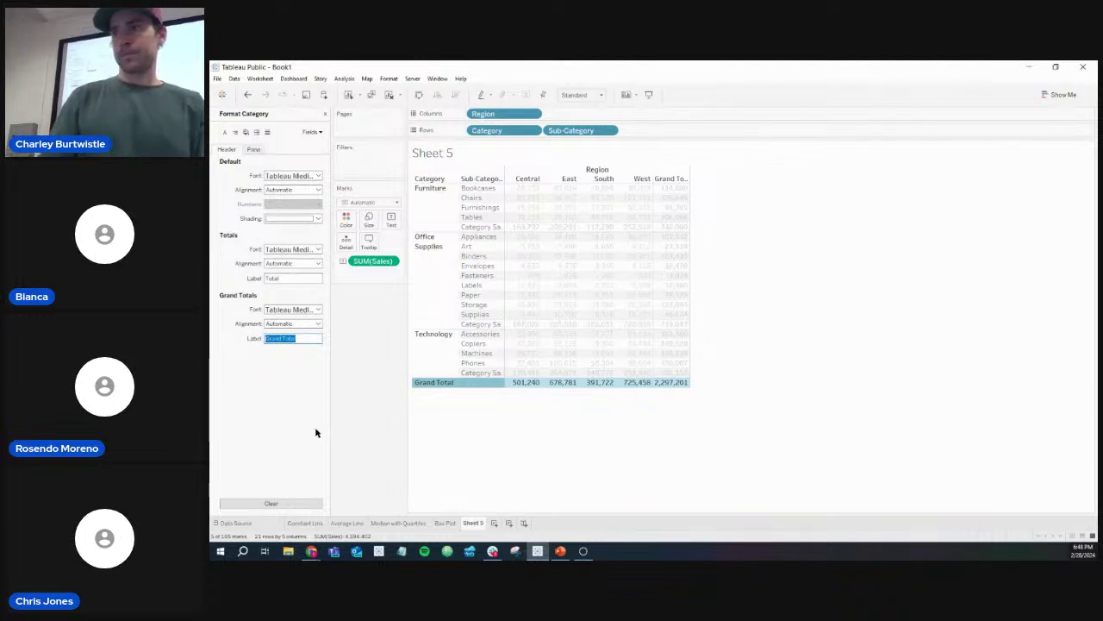
type("Tota")
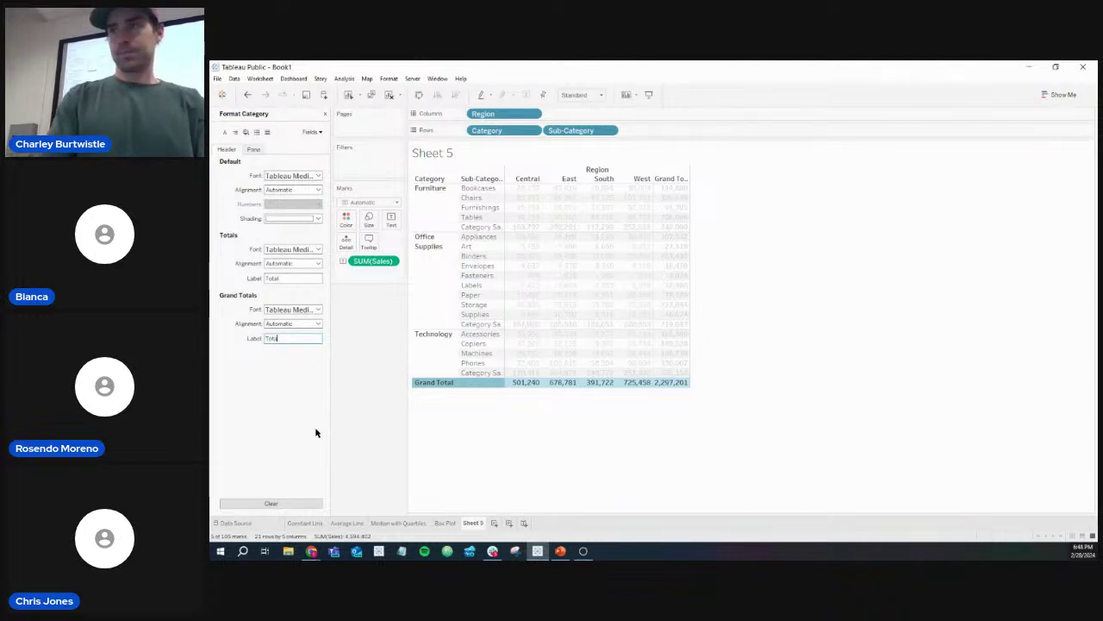
type("l Sales")
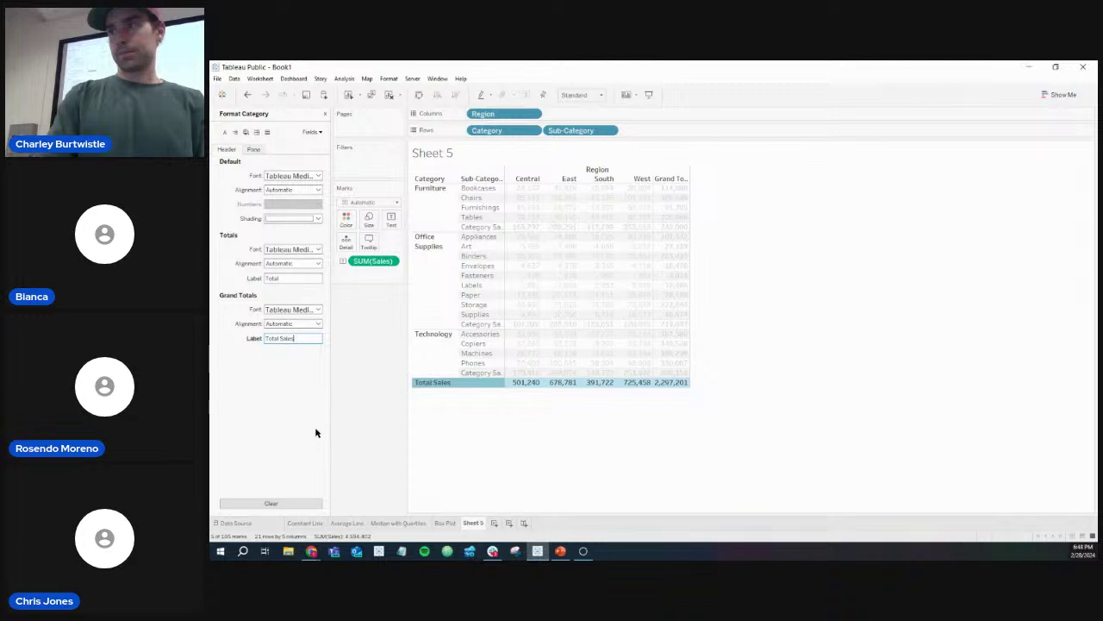
key("Return")
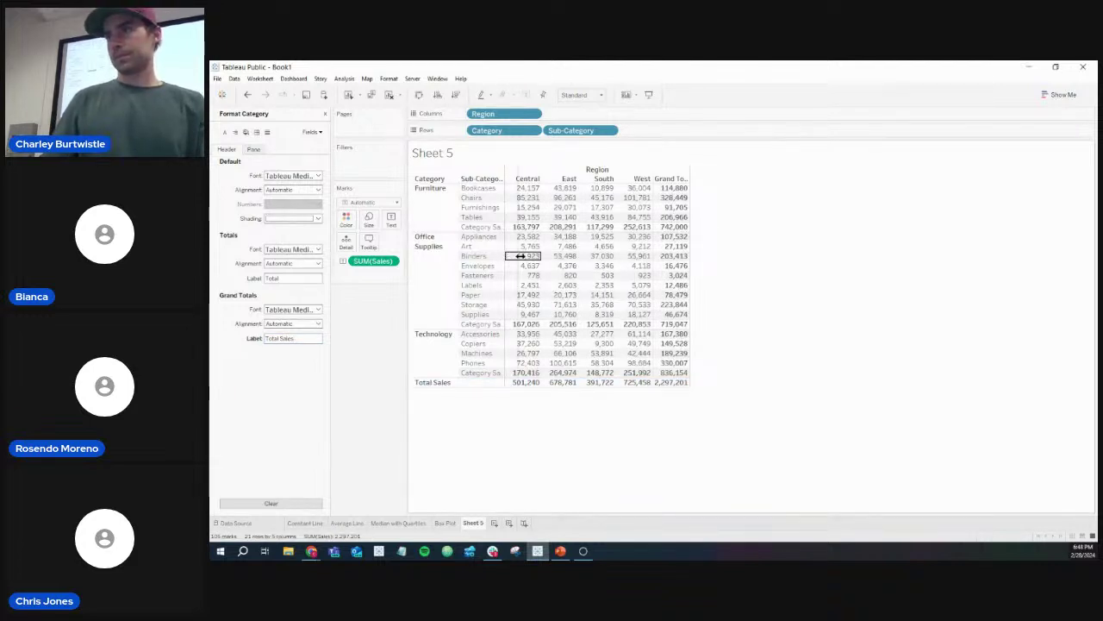
Step: Widen the Sub-Category and Grand Total columns to show their full labels, and close the Category formatting pane
left_click_drag(505, 258, 520, 259)
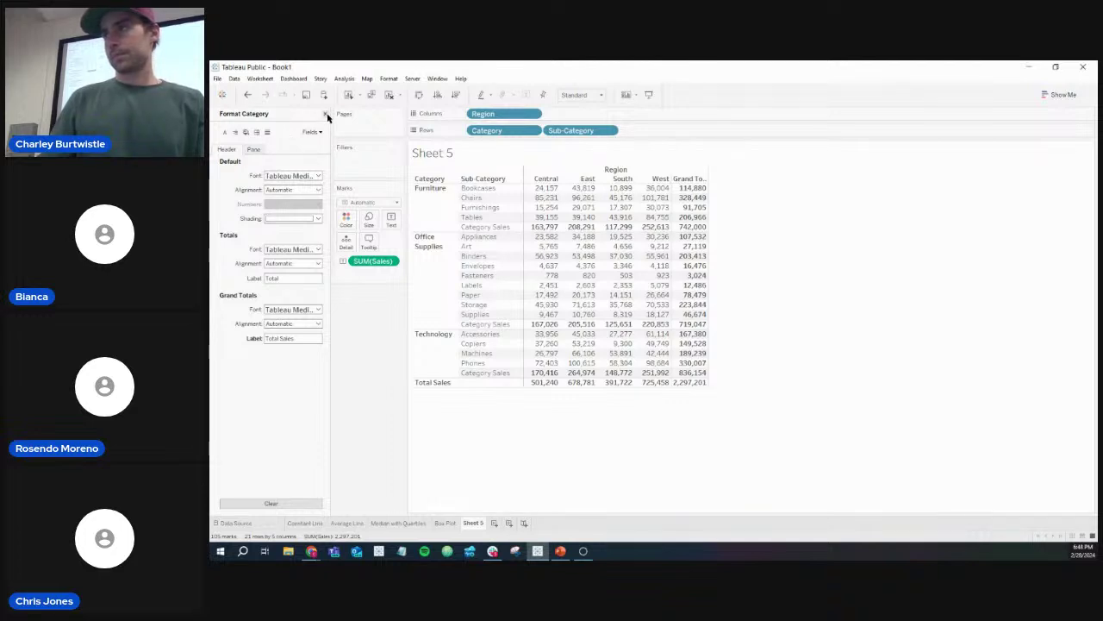
mouse_move(707, 200)
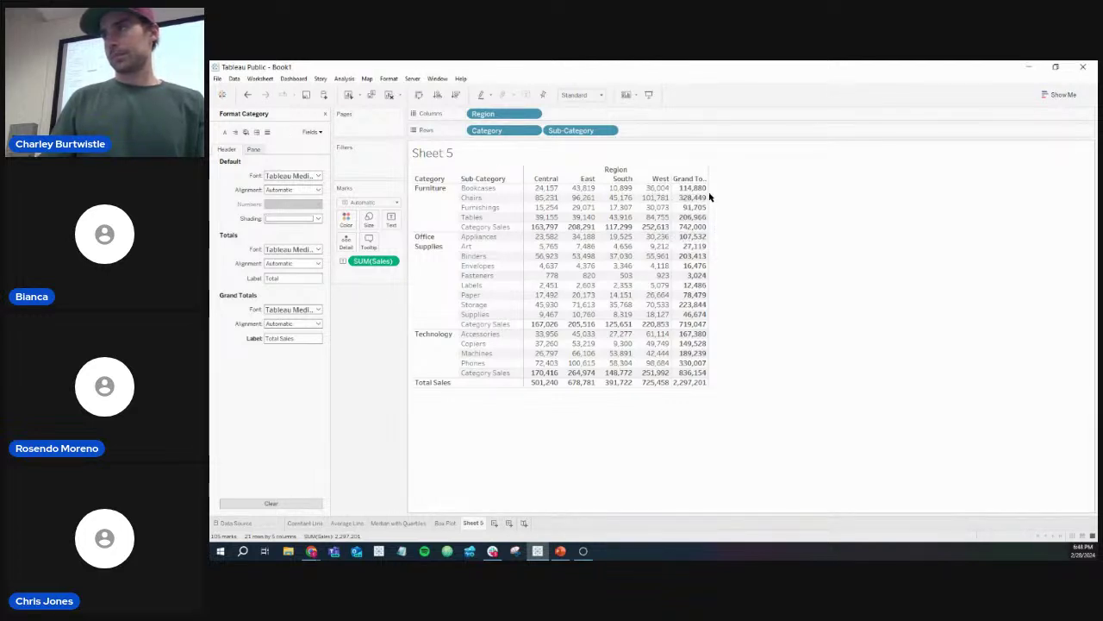
left_click_drag(709, 196, 733, 195)
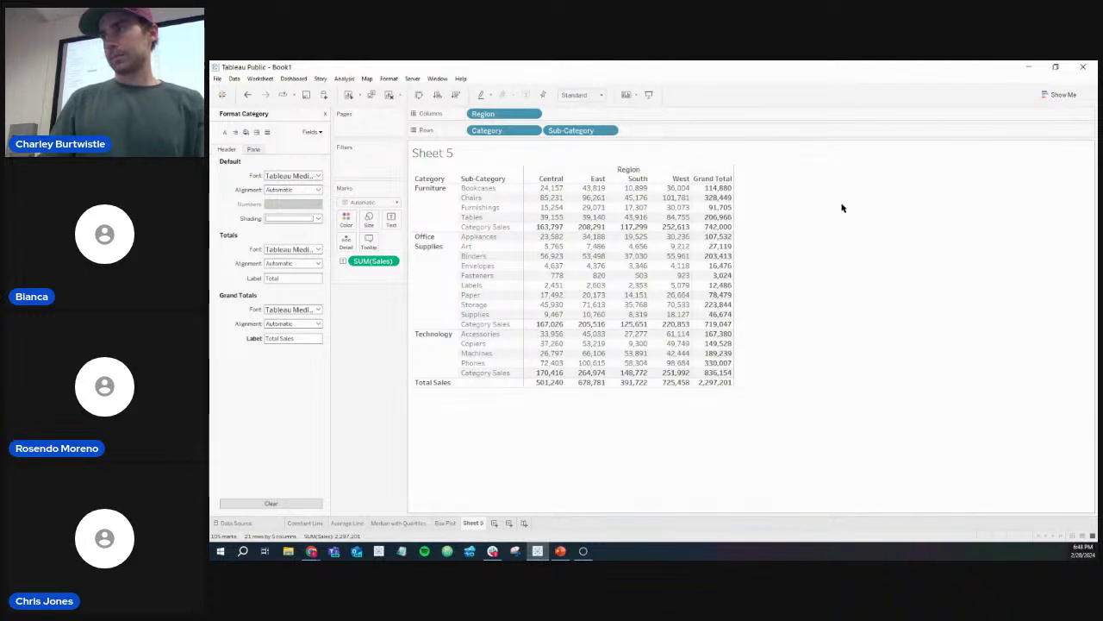
left_click(326, 115)
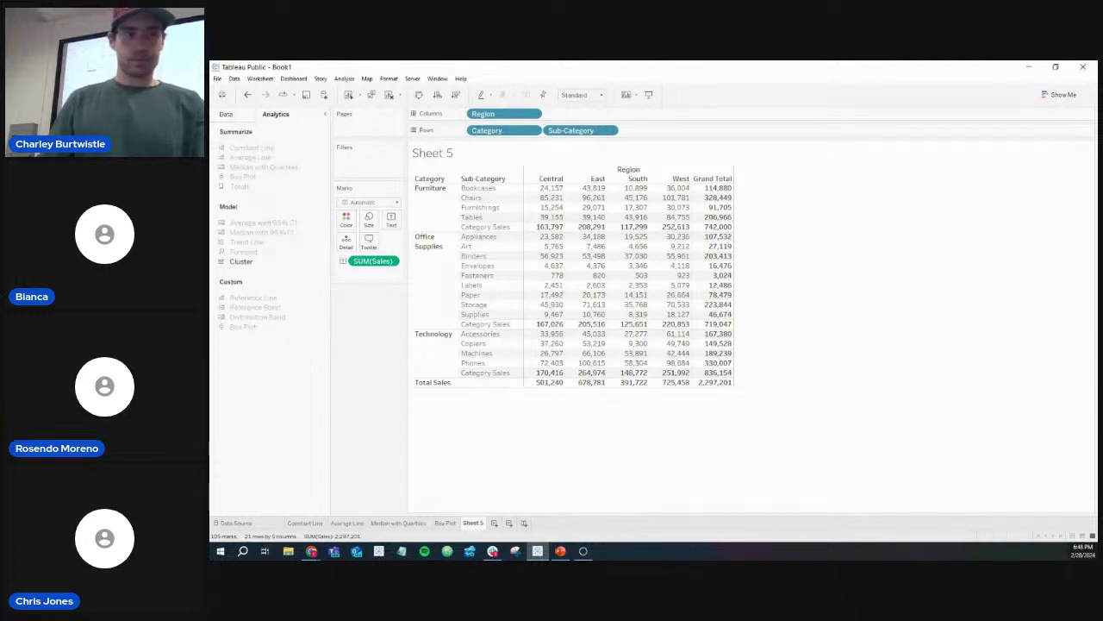
key("alt+Tab")
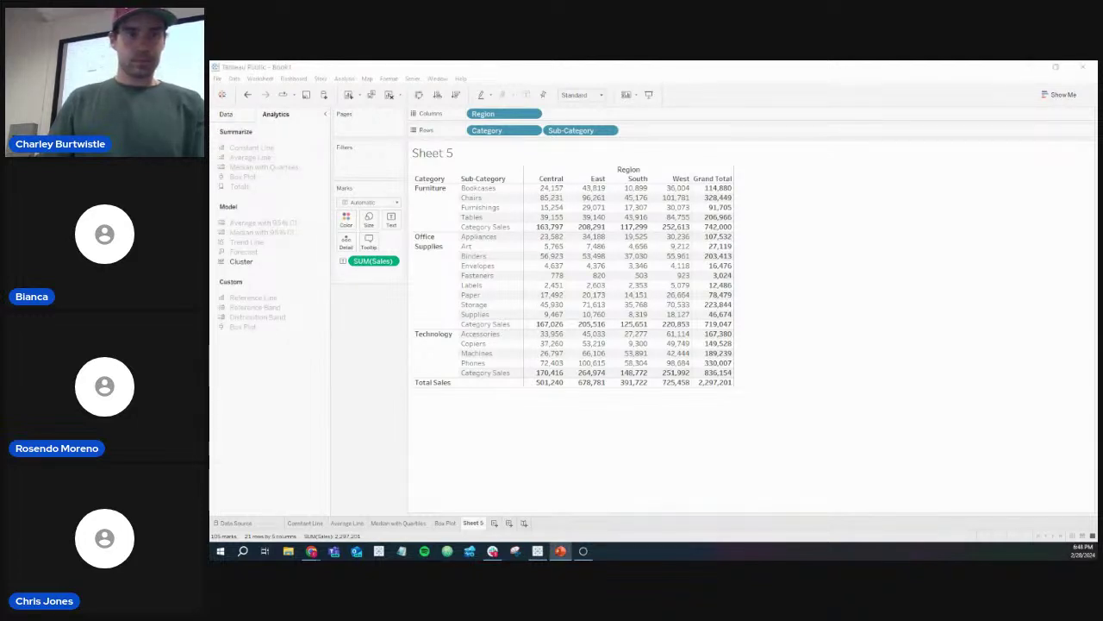
key("alt+Tab")
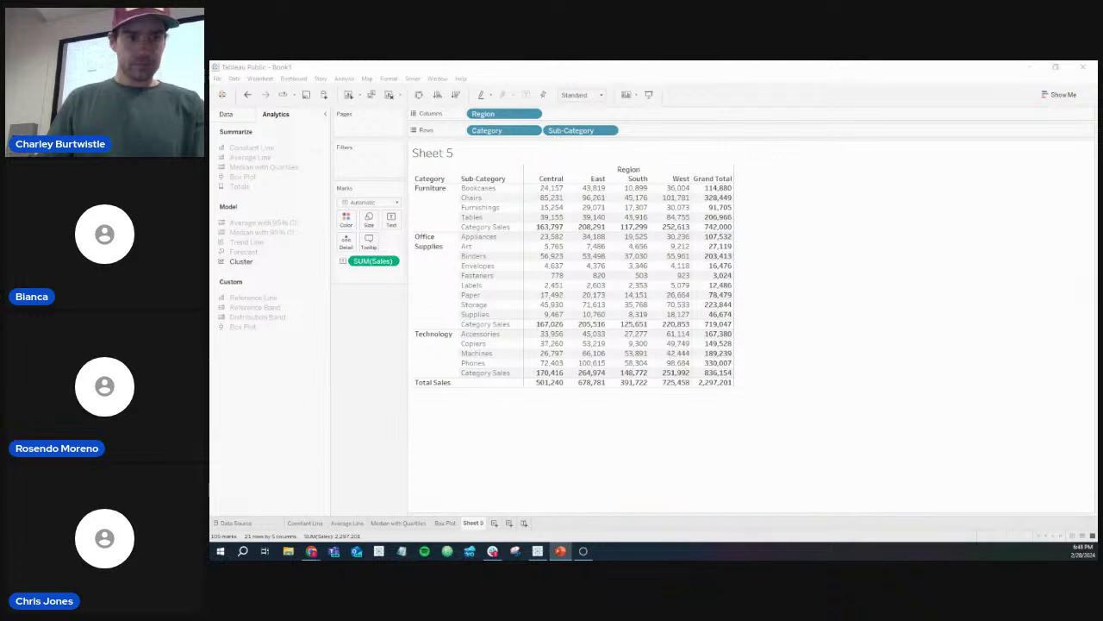
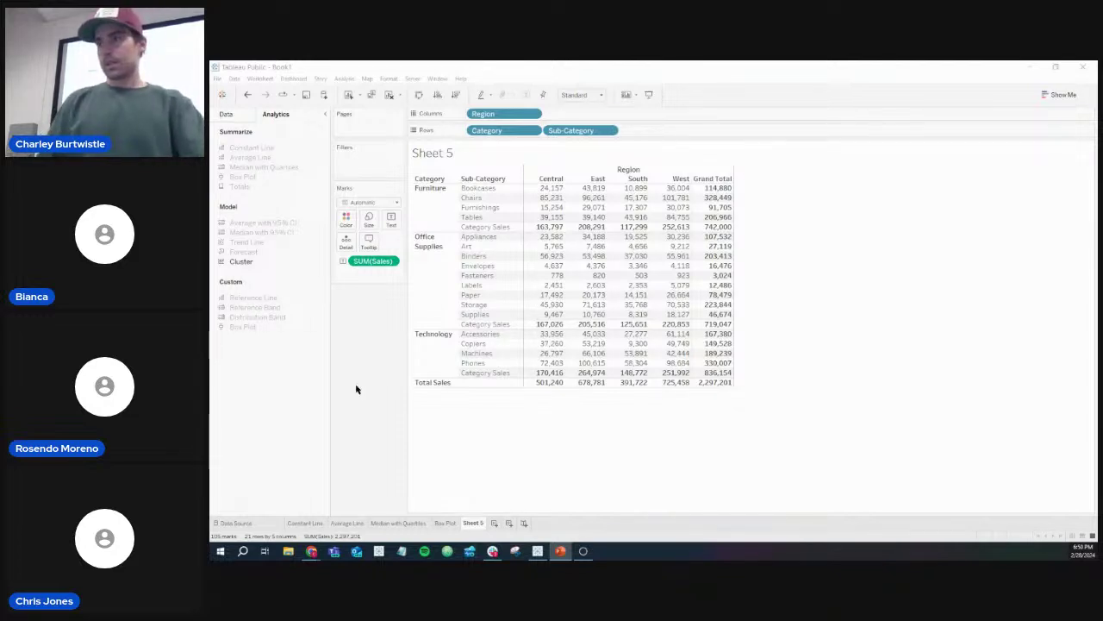
Step: Rename Sheet 5 as Totals
left_click(472, 523)
right_click(473, 524)
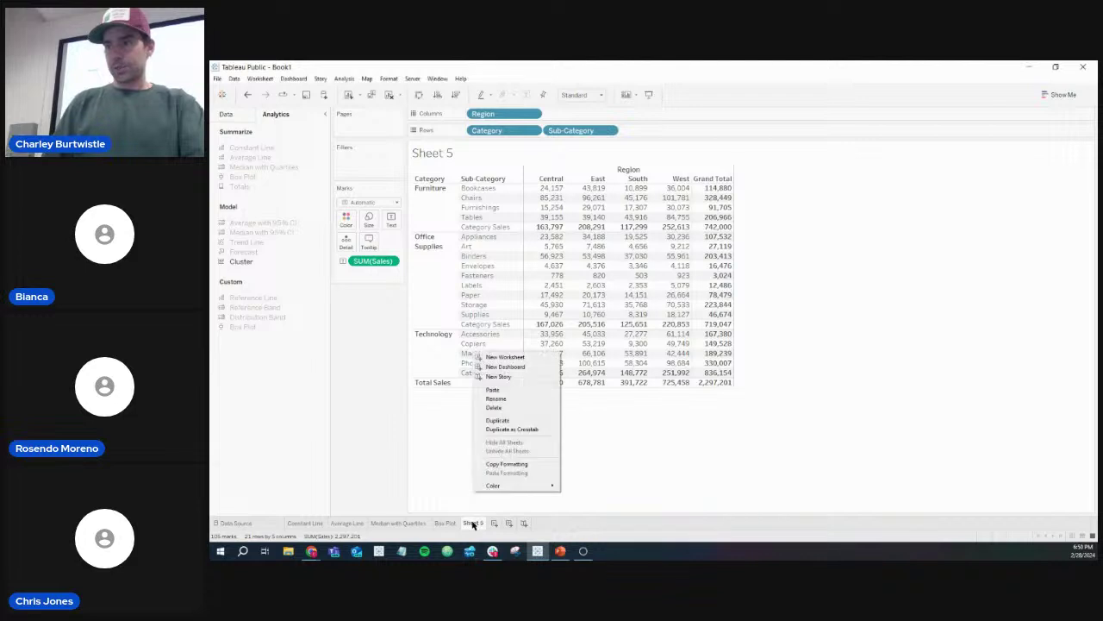
left_click(500, 399)
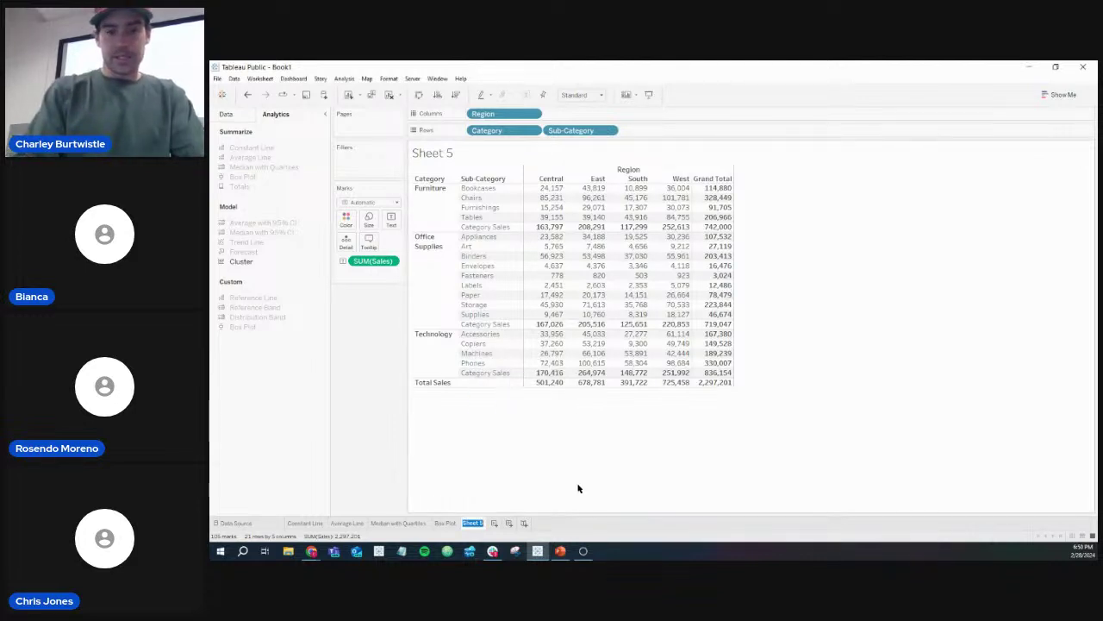
type("Totals")
key("Return")
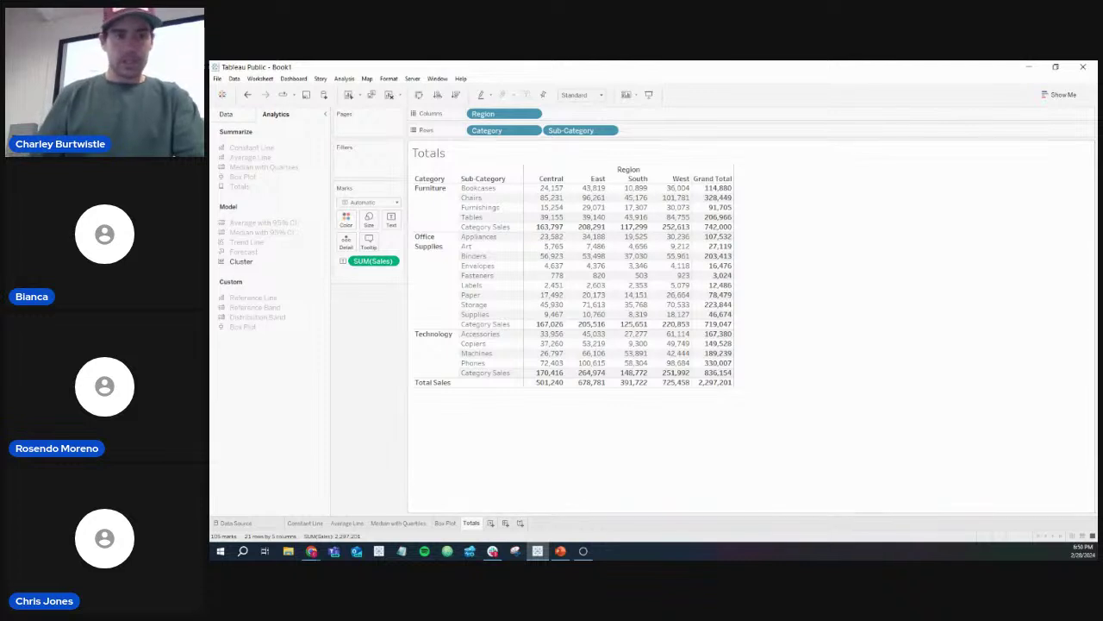
key("alt+Tab")
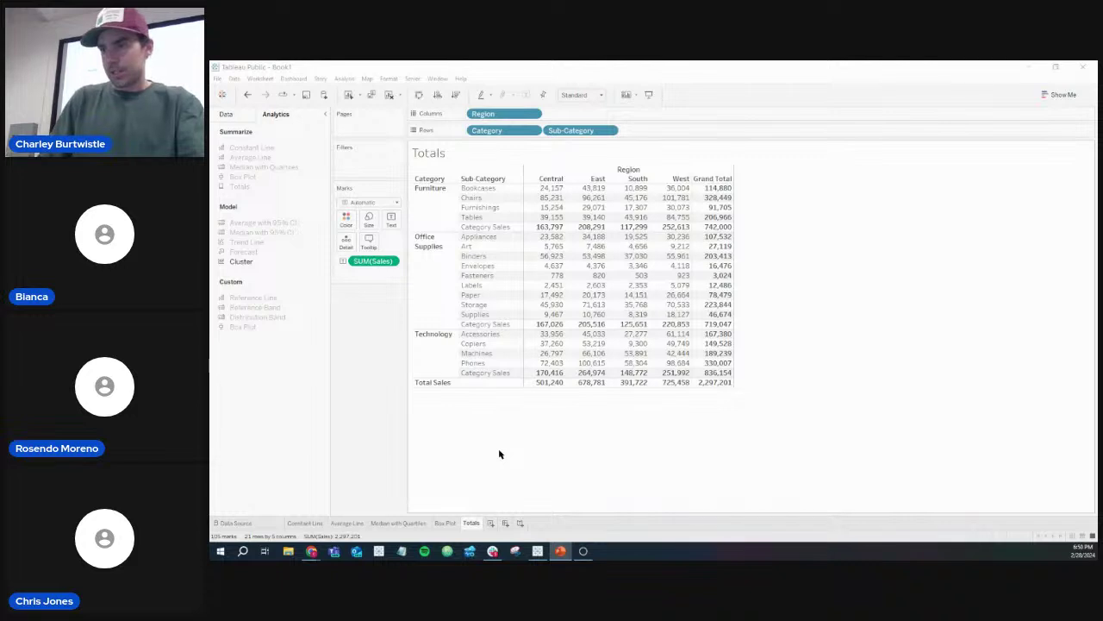
Step: Duplicate the Median with Quartiles sheet and move the copy after the Totals sheet
left_click(389, 523)
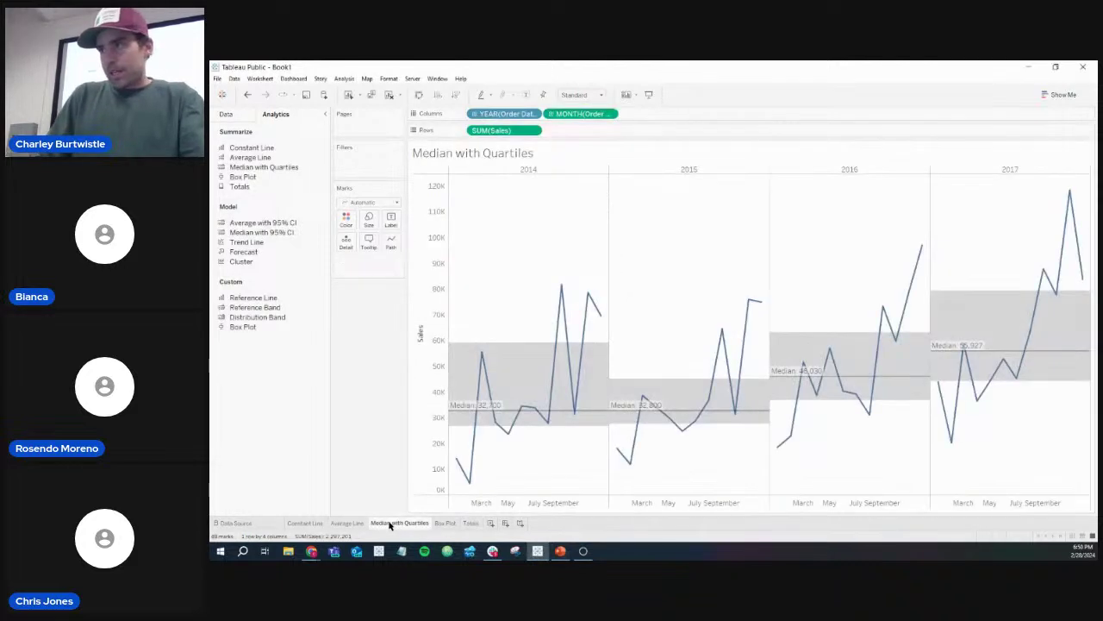
left_click(372, 96)
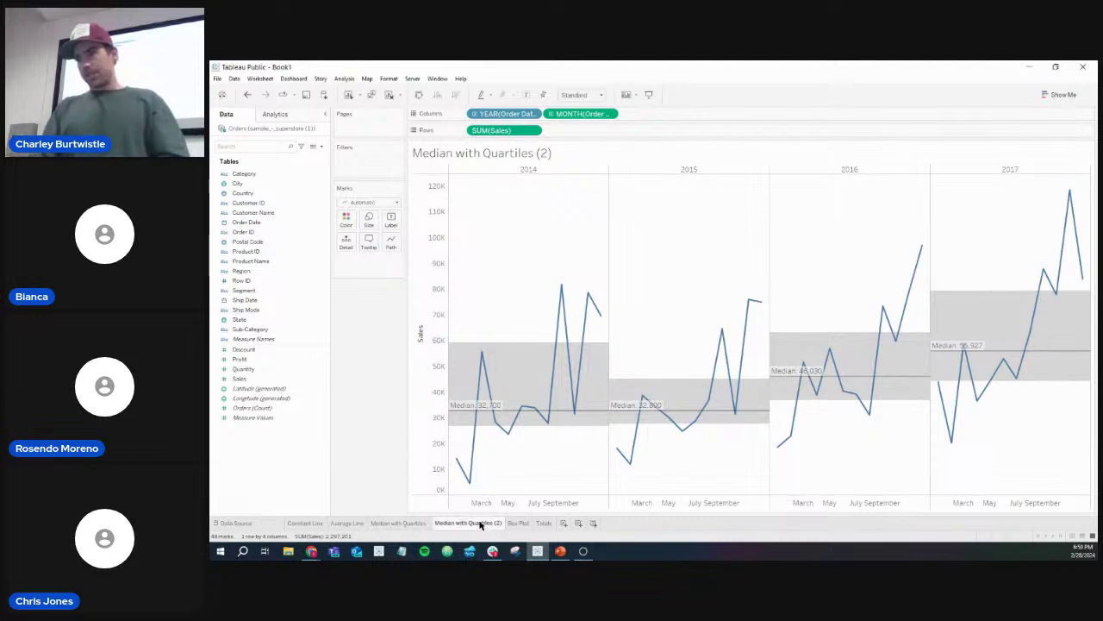
left_click_drag(480, 524, 561, 522)
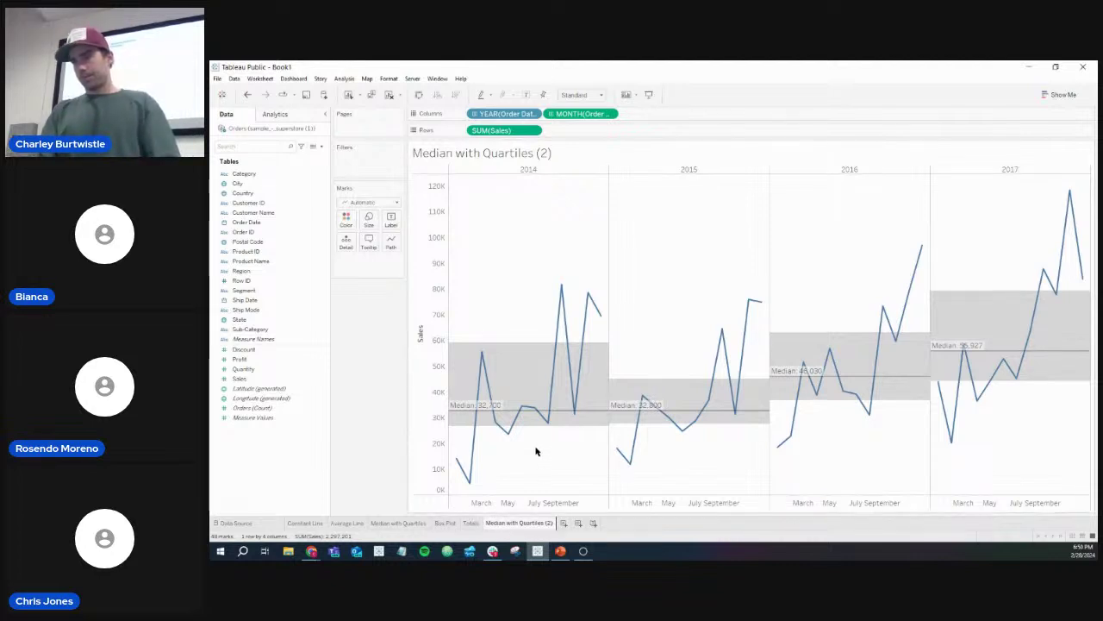
Step: Remove the median line and quartile bands from the copied chart and add Average with 95% CI per pane
left_click_drag(601, 412, 357, 387)
left_click_drag(519, 363, 367, 358)
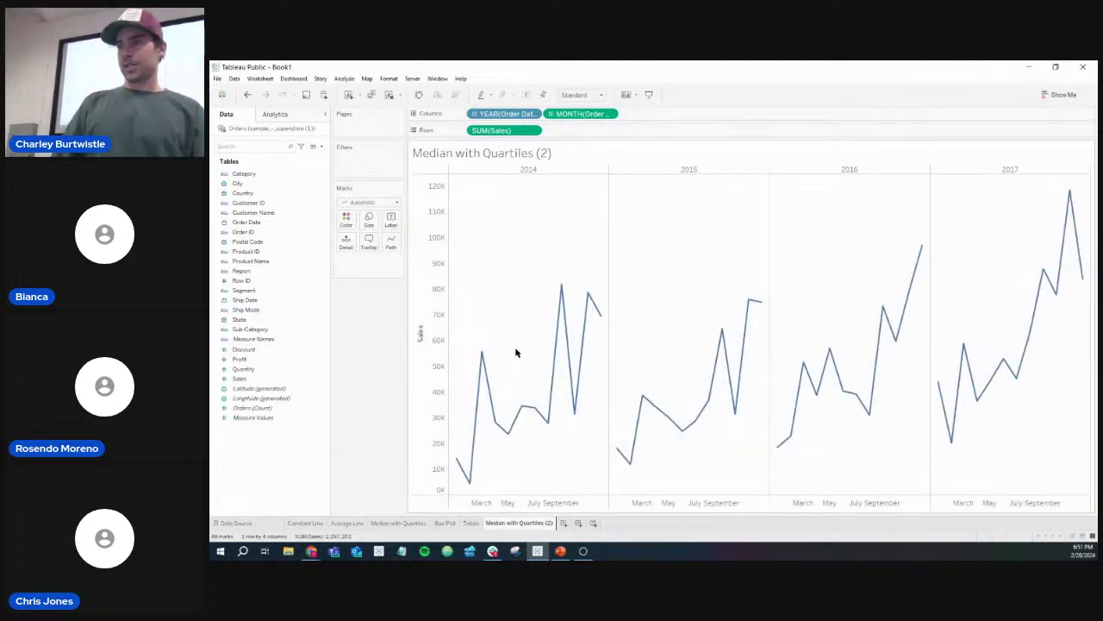
left_click(277, 115)
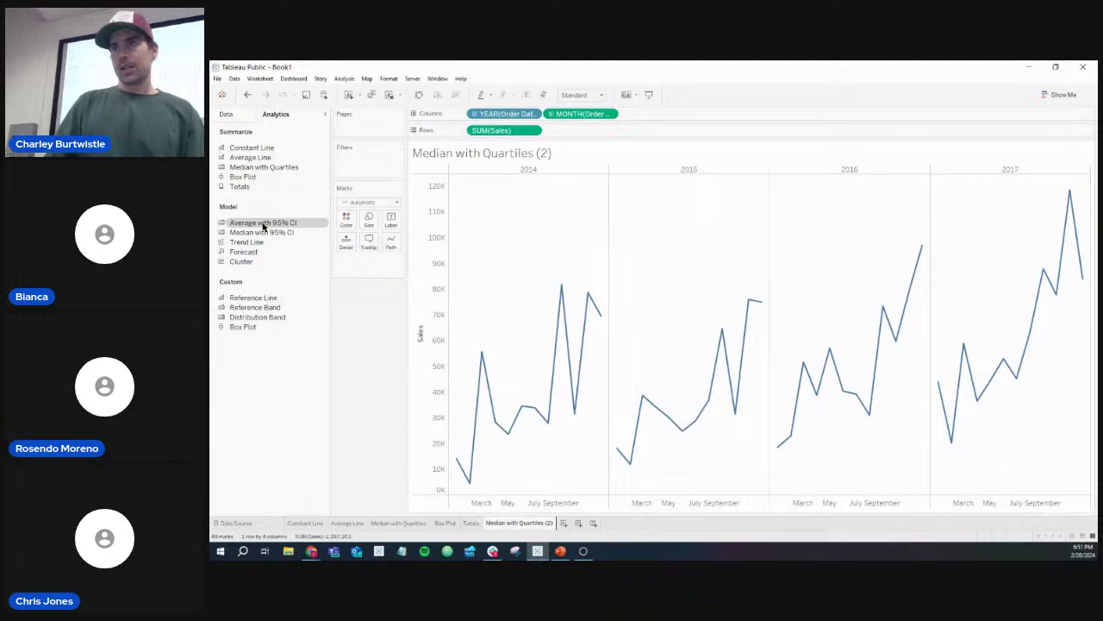
left_click_drag(263, 226, 531, 188)
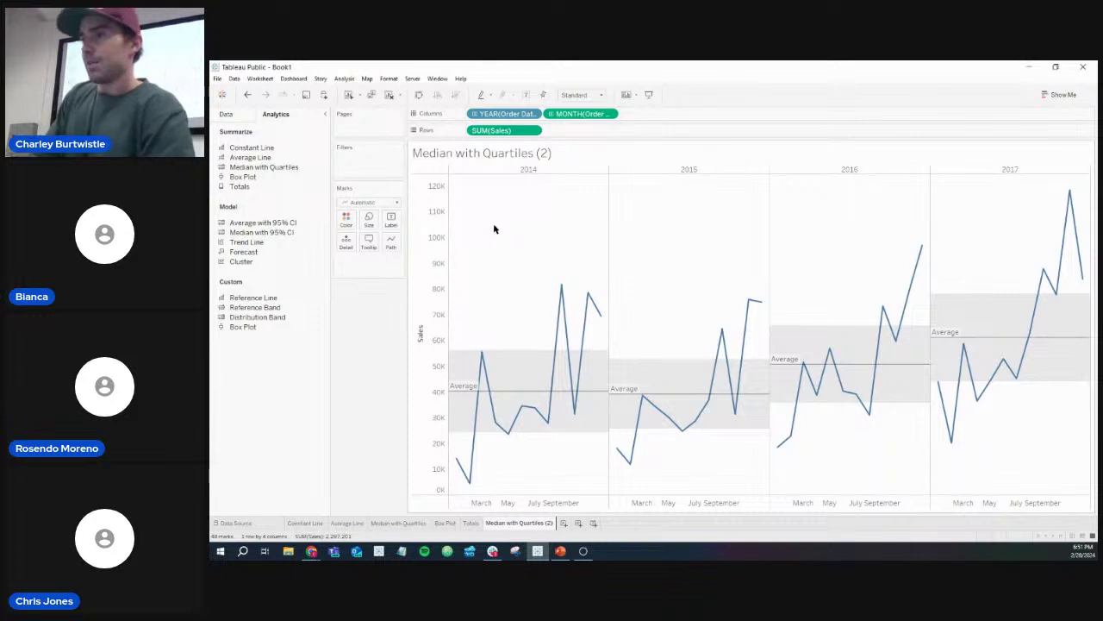
Step: Compare the chart with the Median with Quartiles sheet and review the average line's settings and label options
left_click(398, 523)
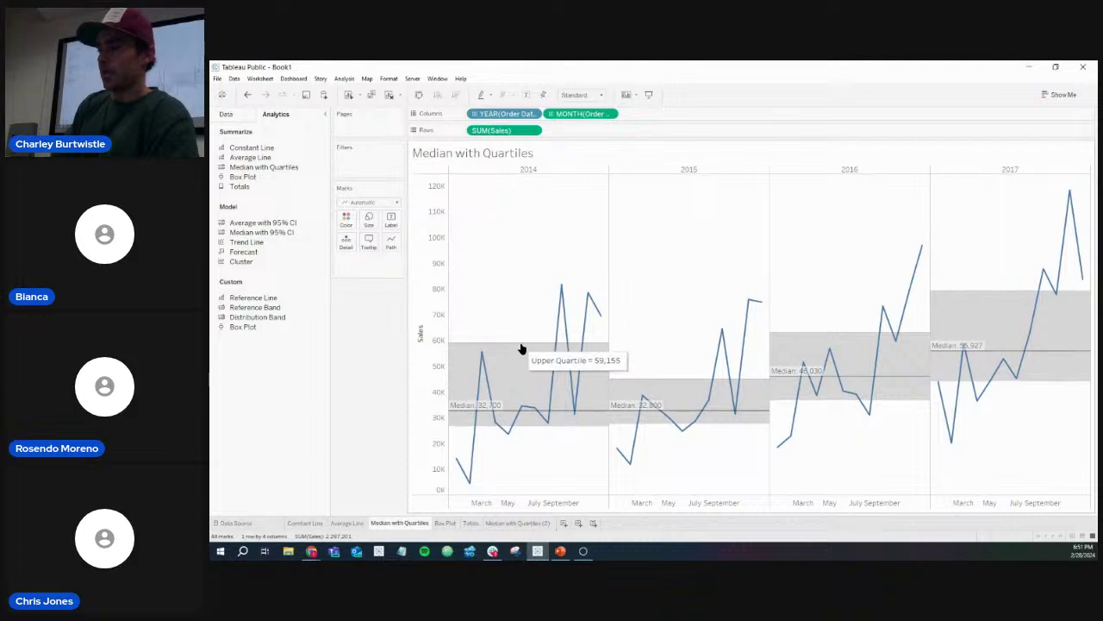
left_click(522, 524)
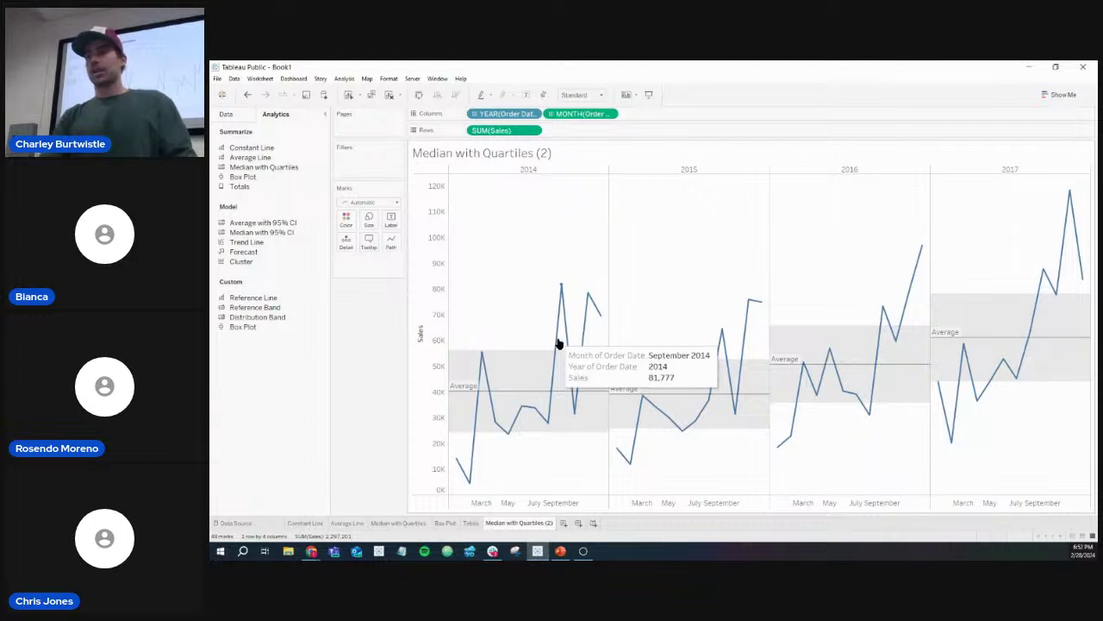
right_click(670, 394)
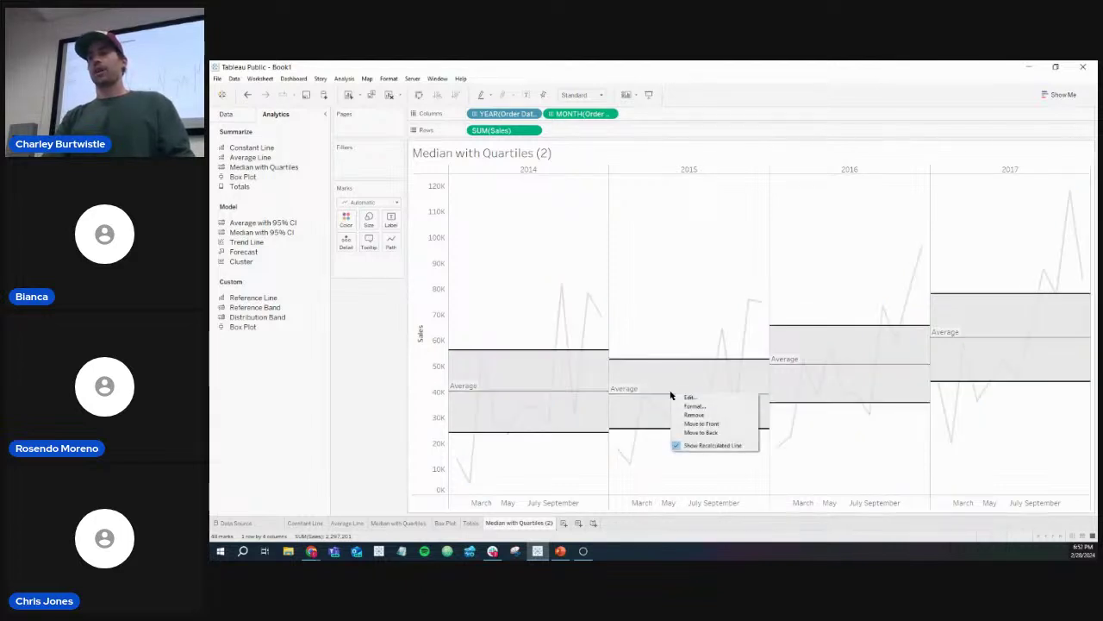
left_click(690, 400)
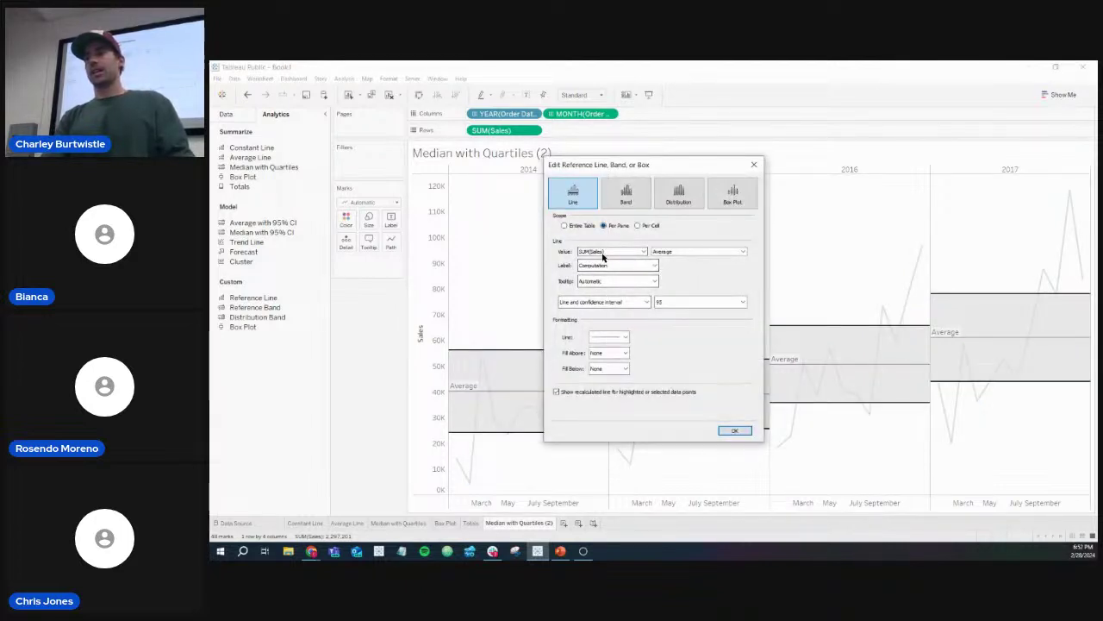
left_click(628, 265)
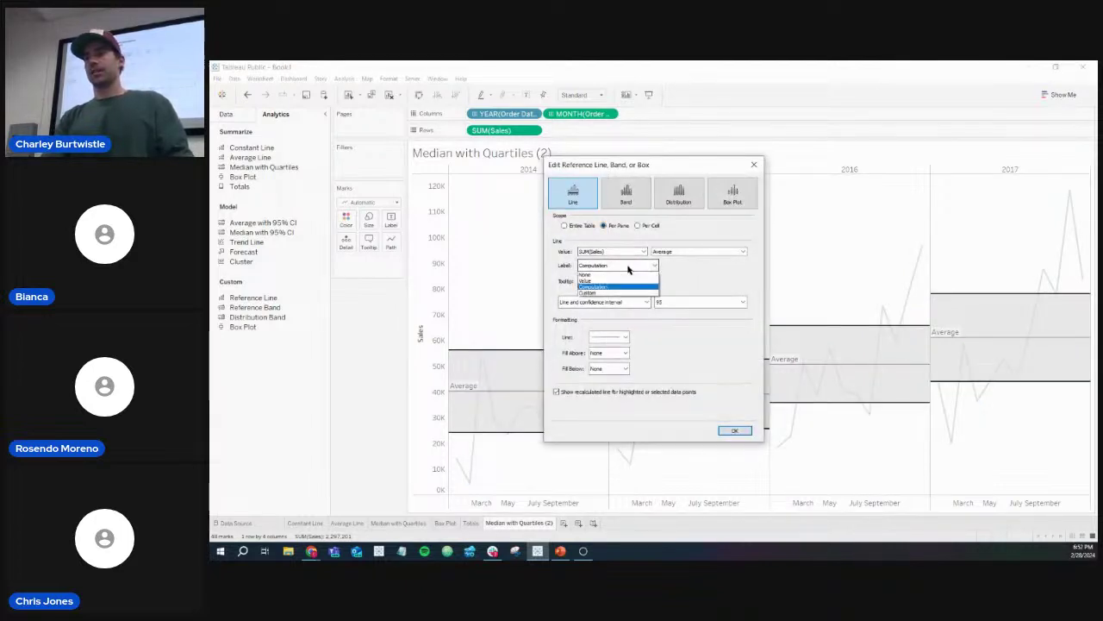
left_click(692, 278)
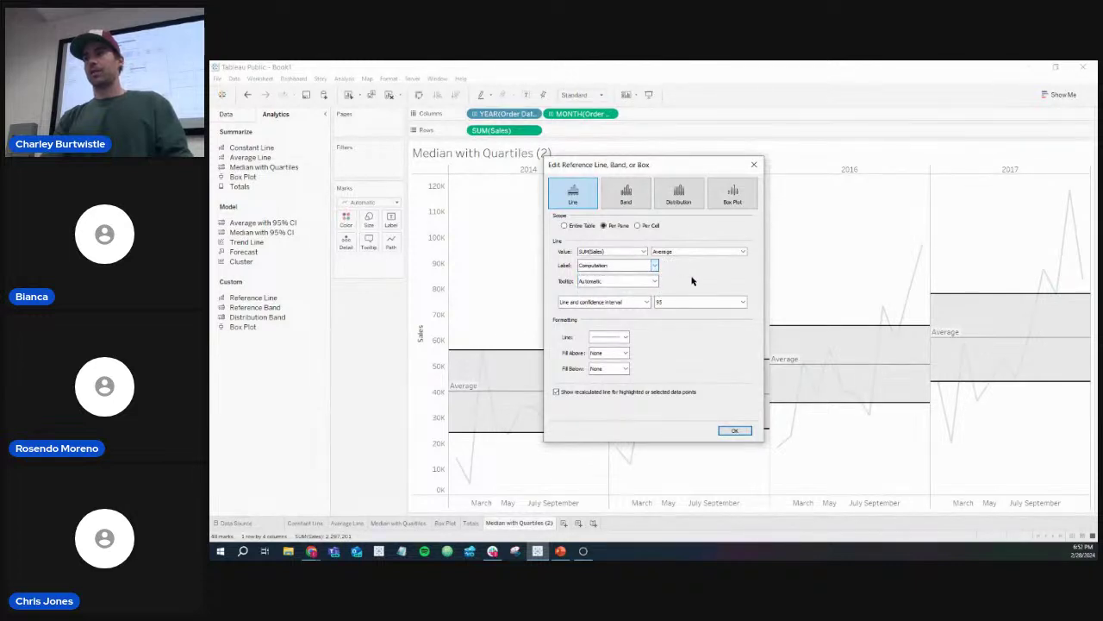
left_click(736, 431)
Step: Rename the duplicated sheet as Average with 95% CI
right_click(509, 525)
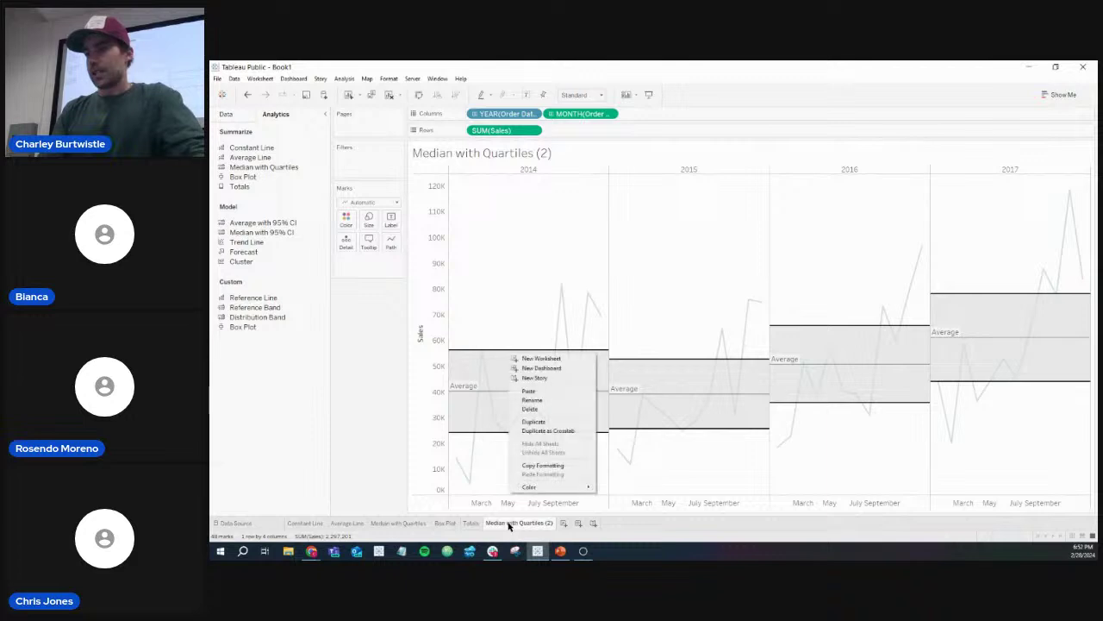
left_click(532, 400)
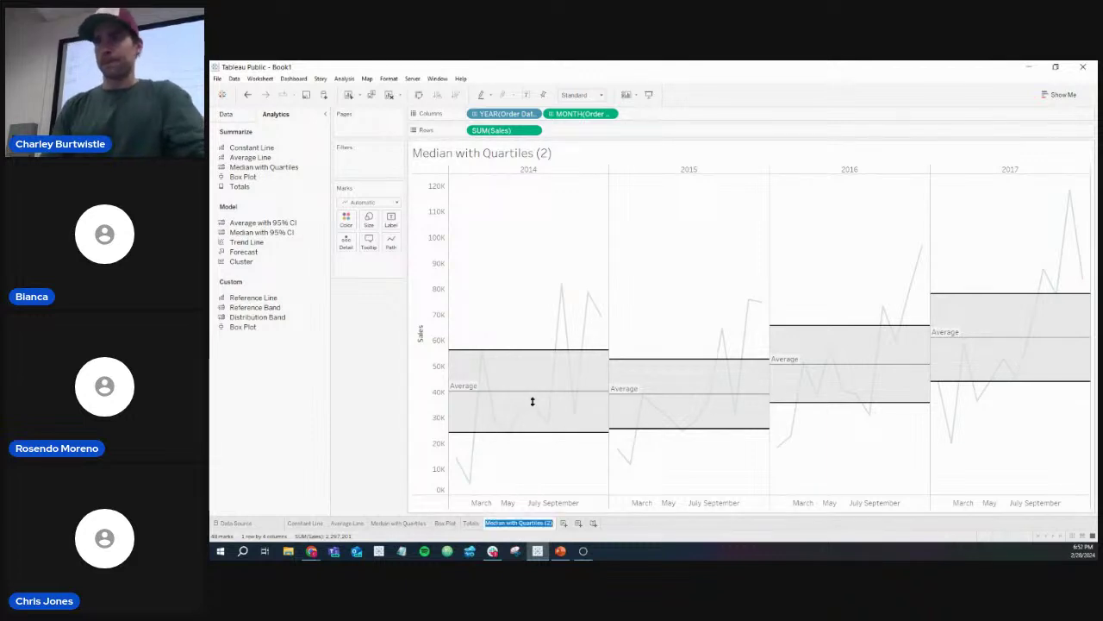
type("Average wit")
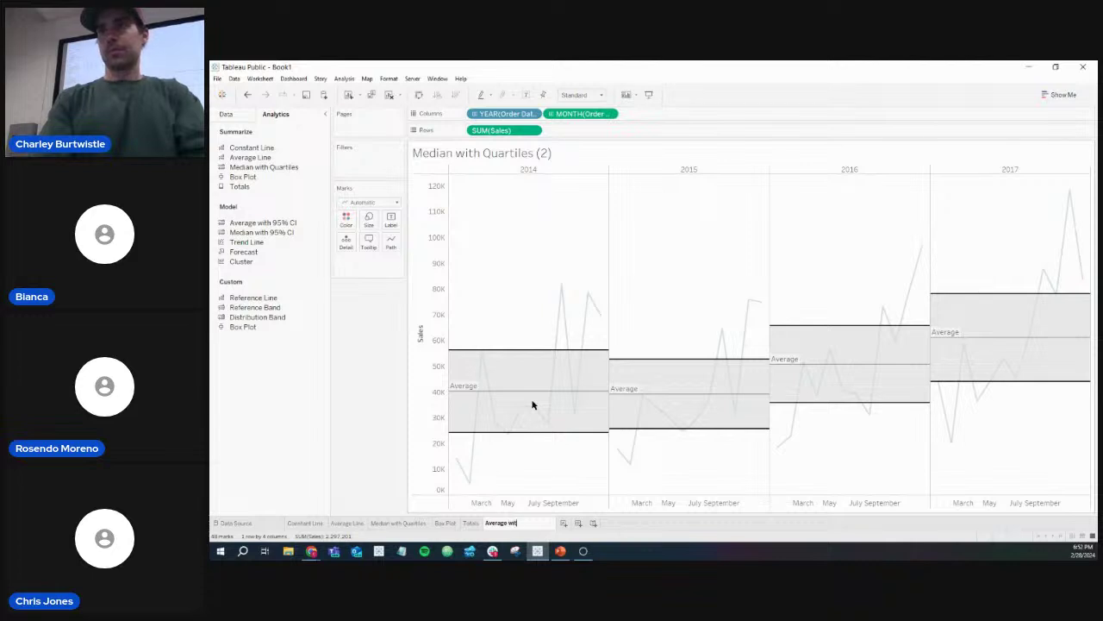
type("h 9")
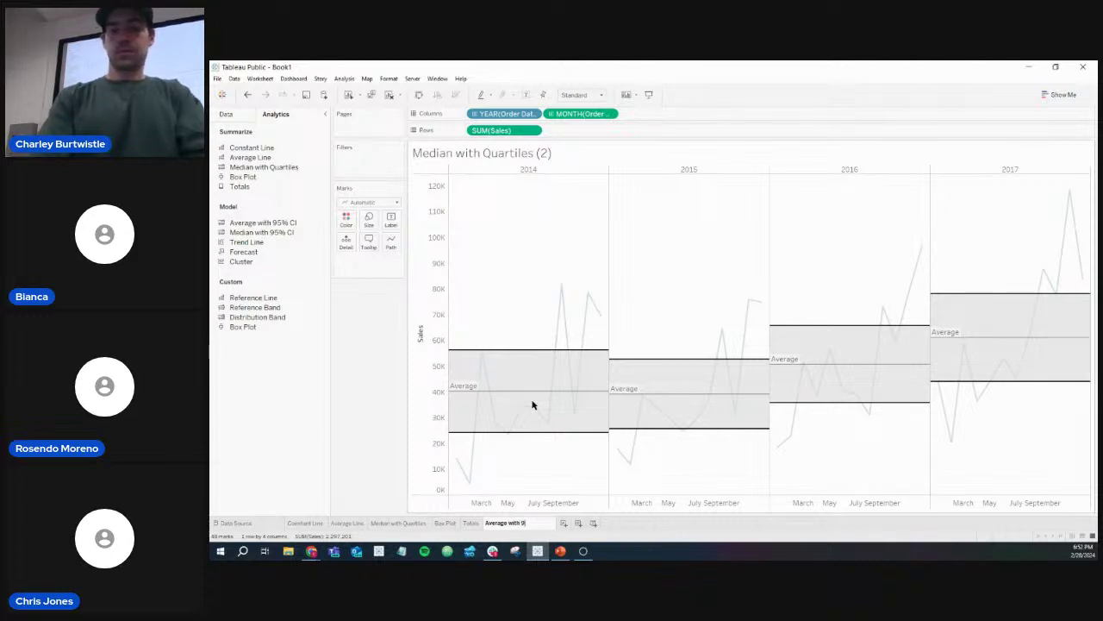
type("5% CI")
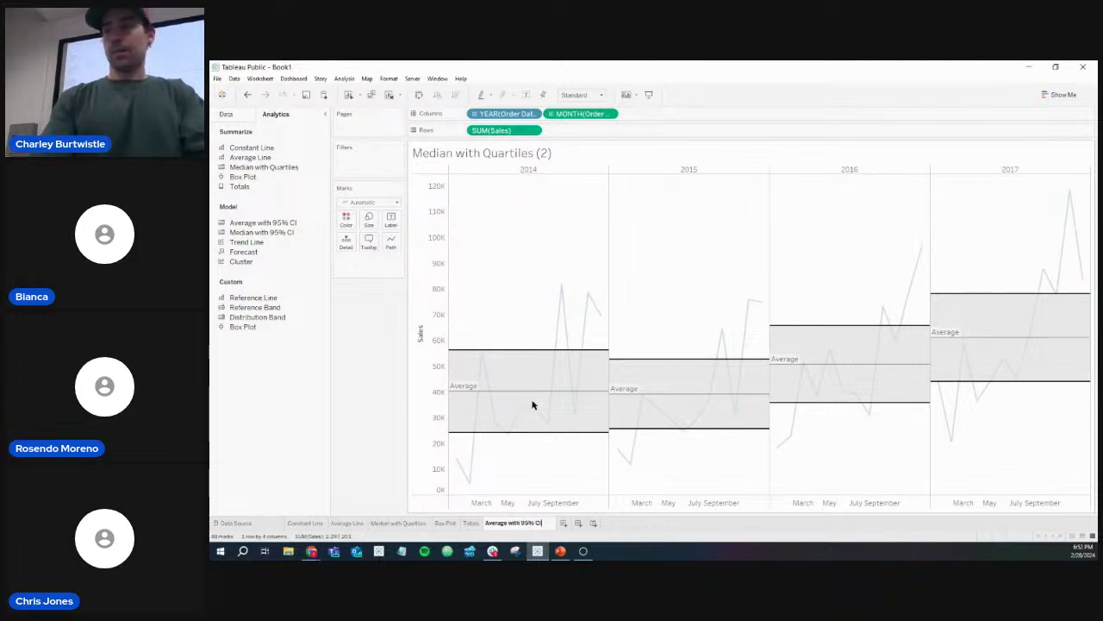
key("Return")
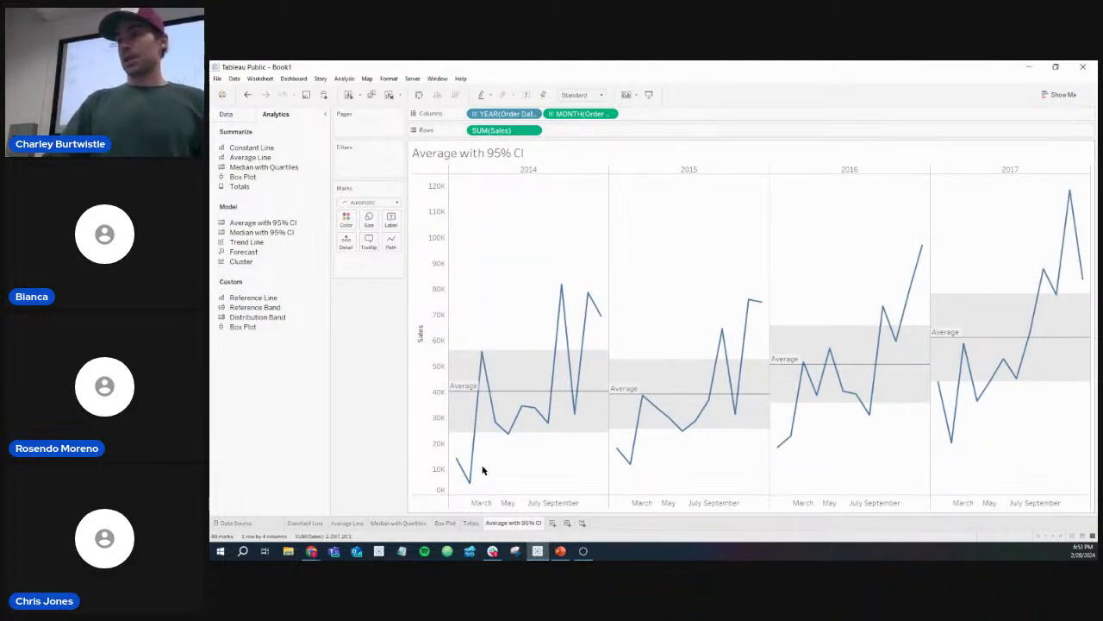
Step: Create a new worksheet with a bar chart of Sales by Category and Sub-Category, with Sales on the columns
left_click(553, 523)
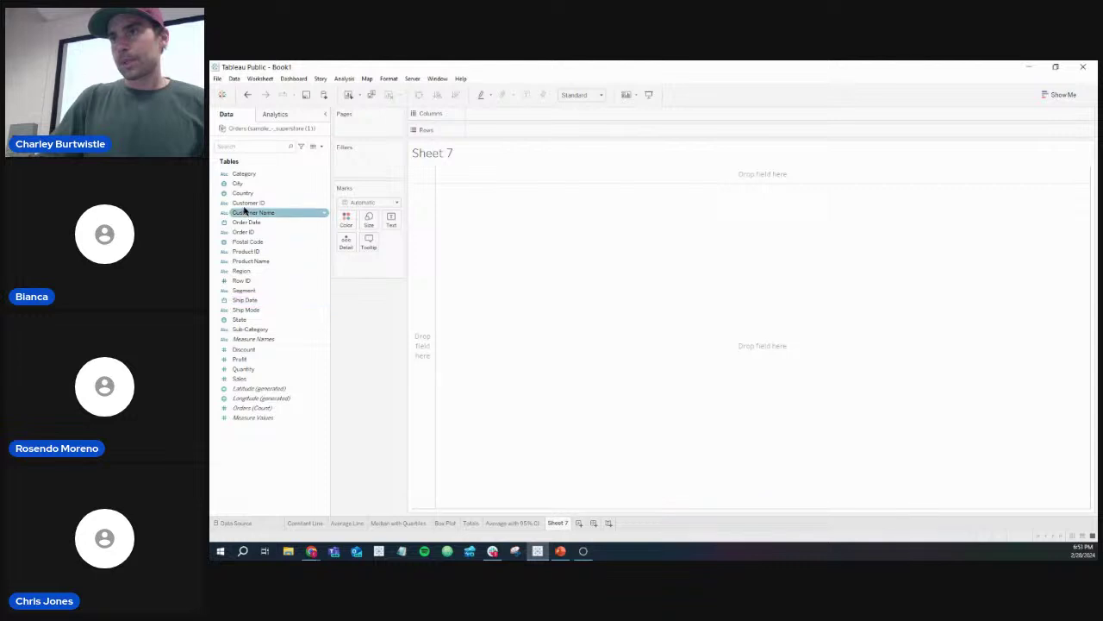
left_click_drag(243, 173, 515, 131)
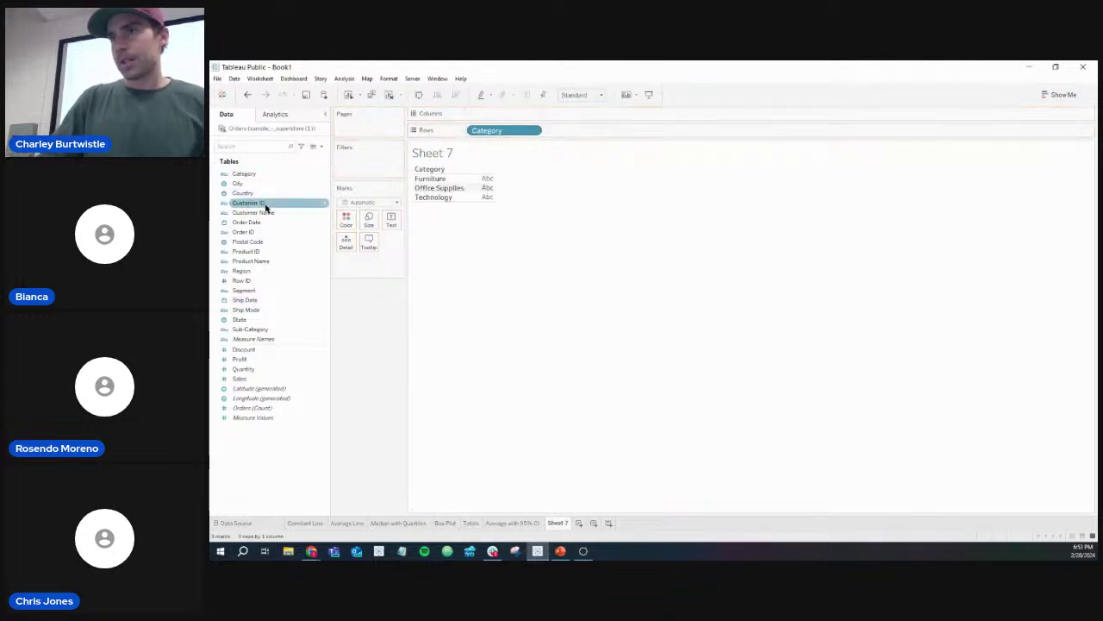
left_click_drag(258, 328, 591, 134)
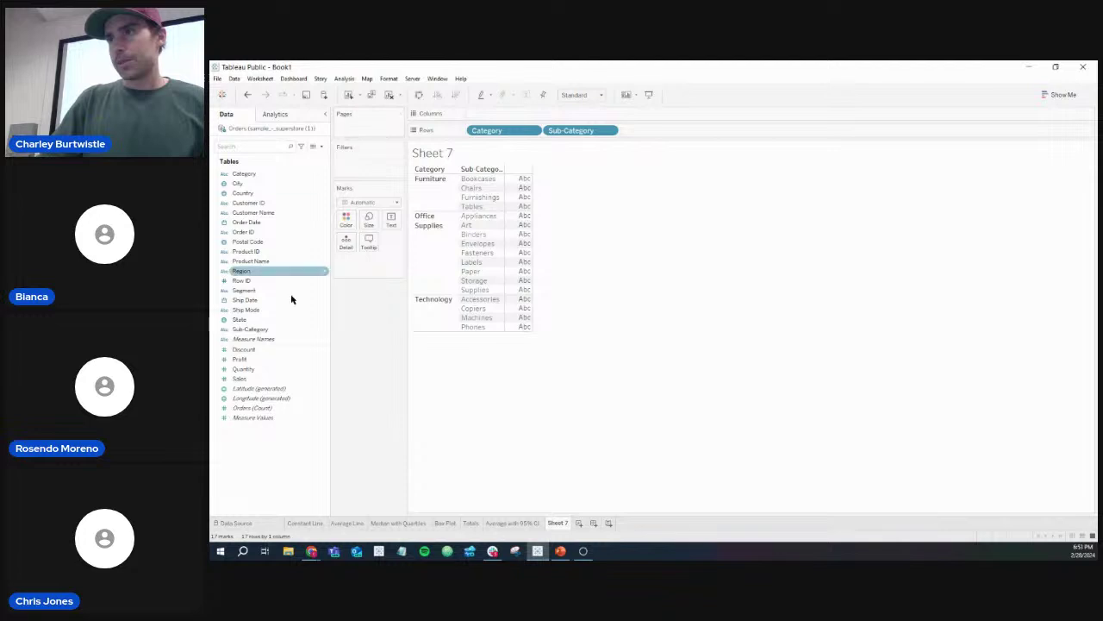
left_click_drag(251, 379, 497, 115)
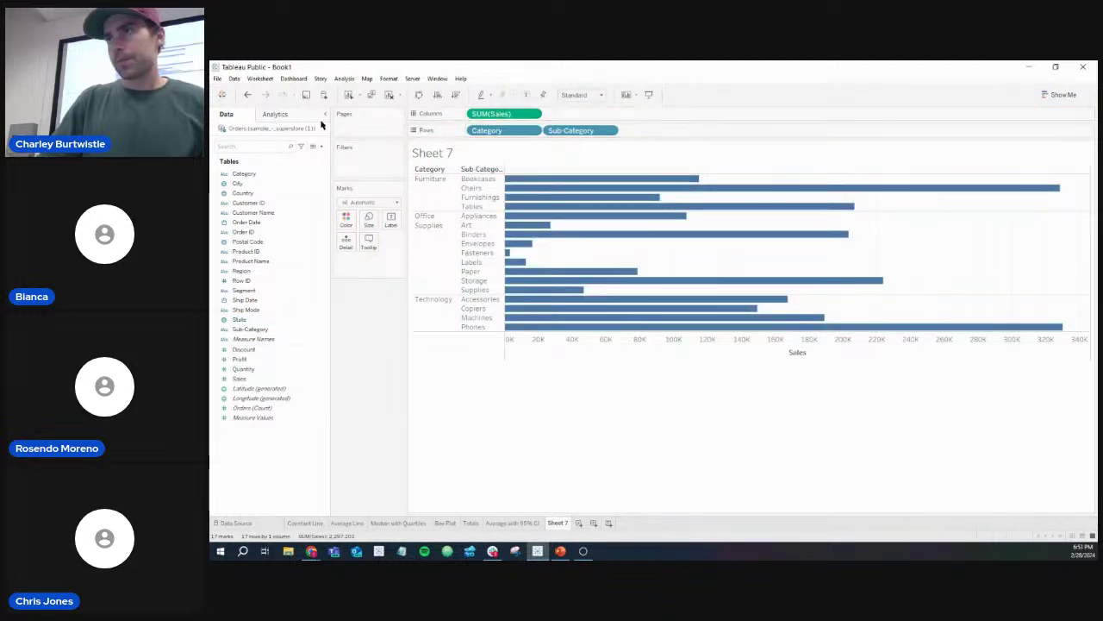
Step: Add Average with 95% CI per pane to the sub-category sales bar chart
left_click(279, 117)
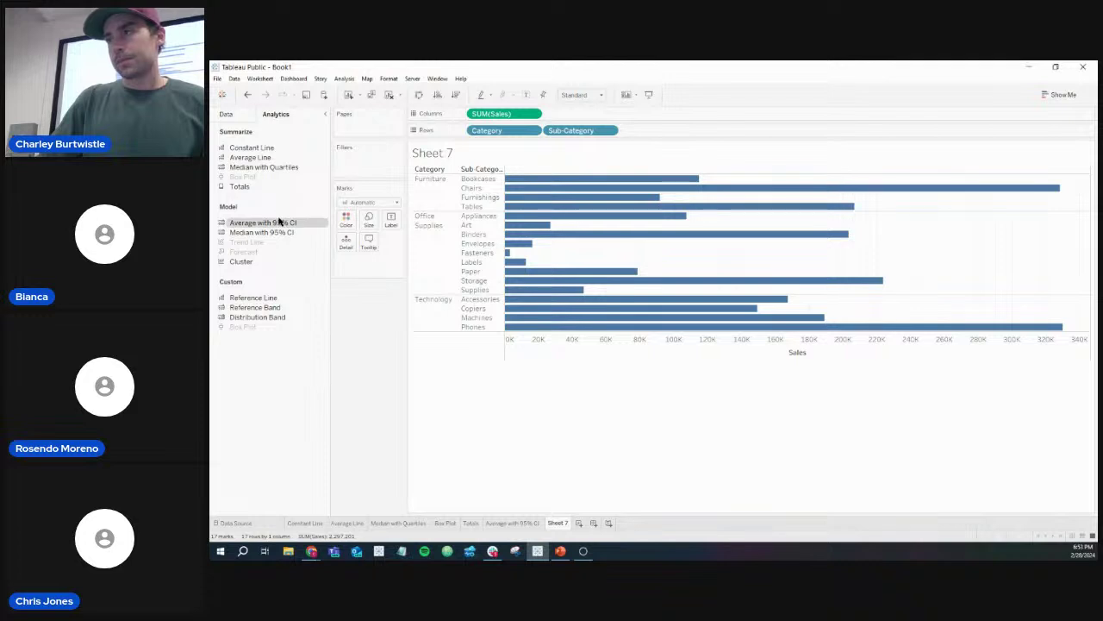
left_click_drag(281, 222, 535, 184)
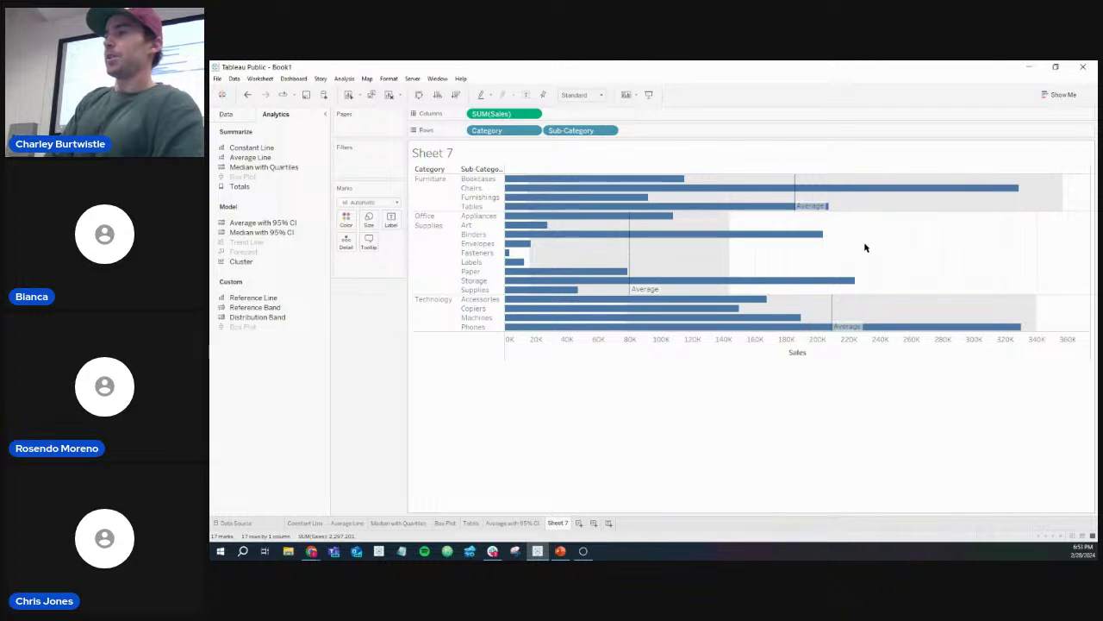
Step: Break down the sub-category sales on the rows by year of Order Date
mouse_move(795, 205)
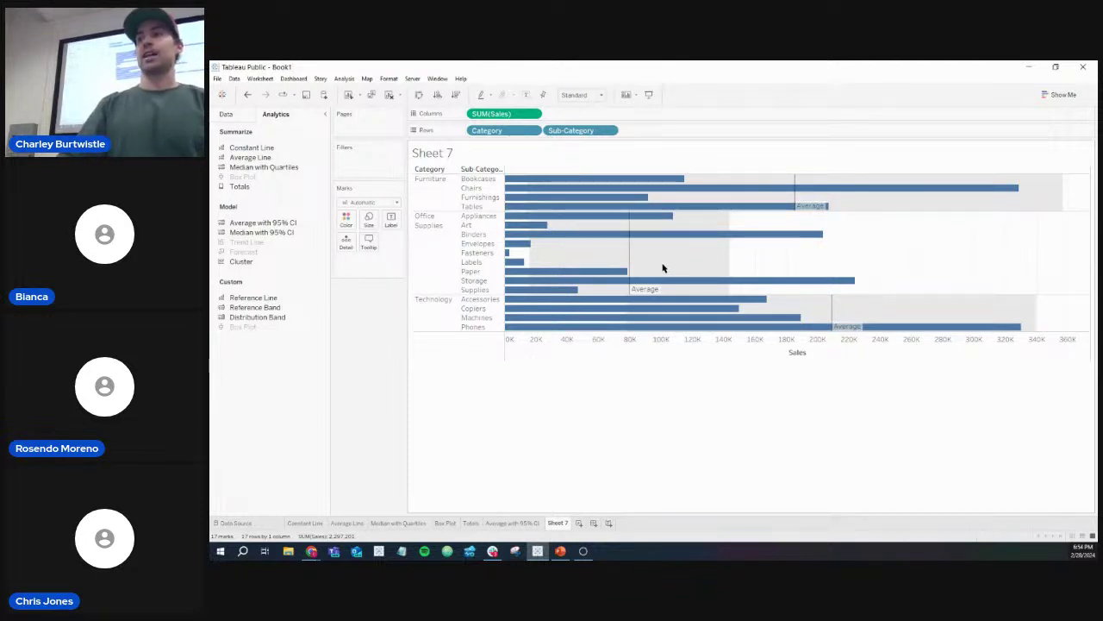
left_click(241, 115)
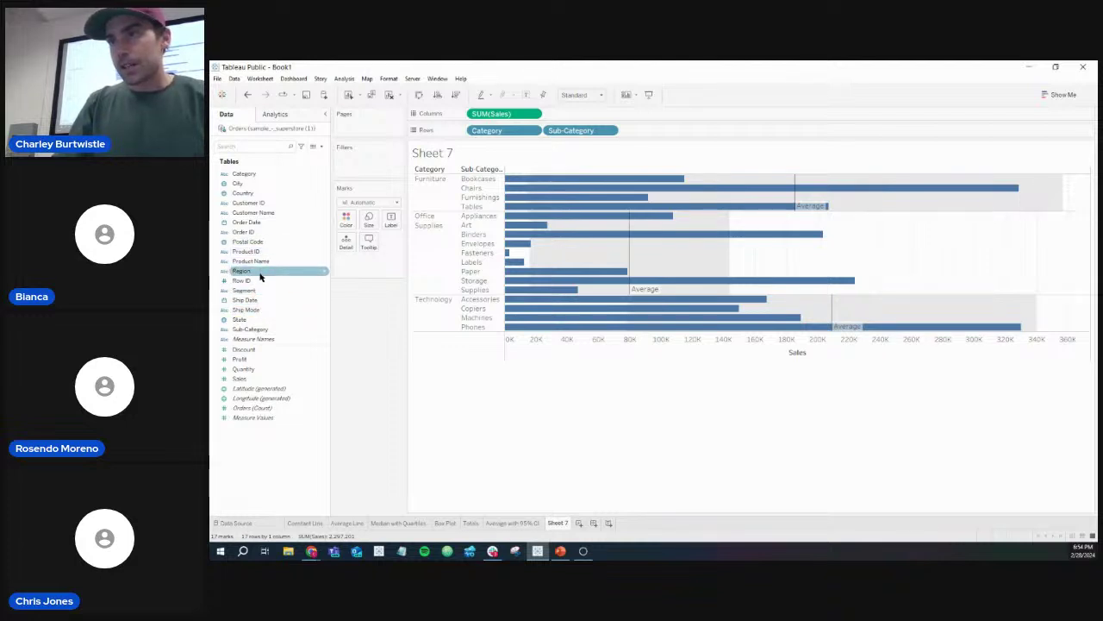
left_click_drag(259, 224, 672, 134)
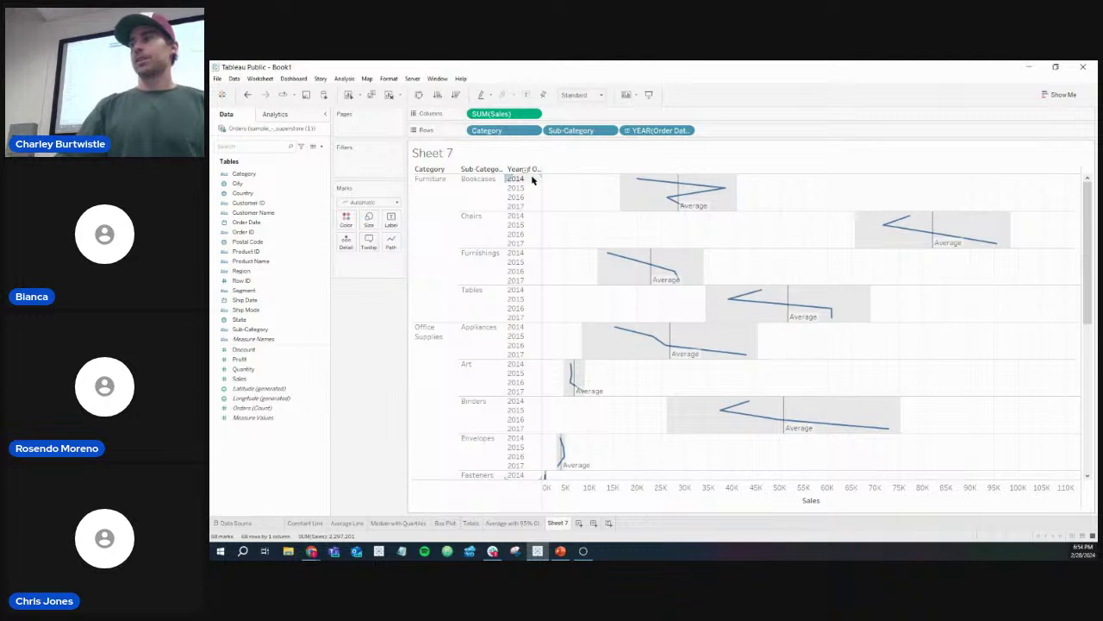
Step: Remove the average line and its confidence band from the yearly sub-category chart, and add Average with 95% CI per pane again
mouse_move(677, 189)
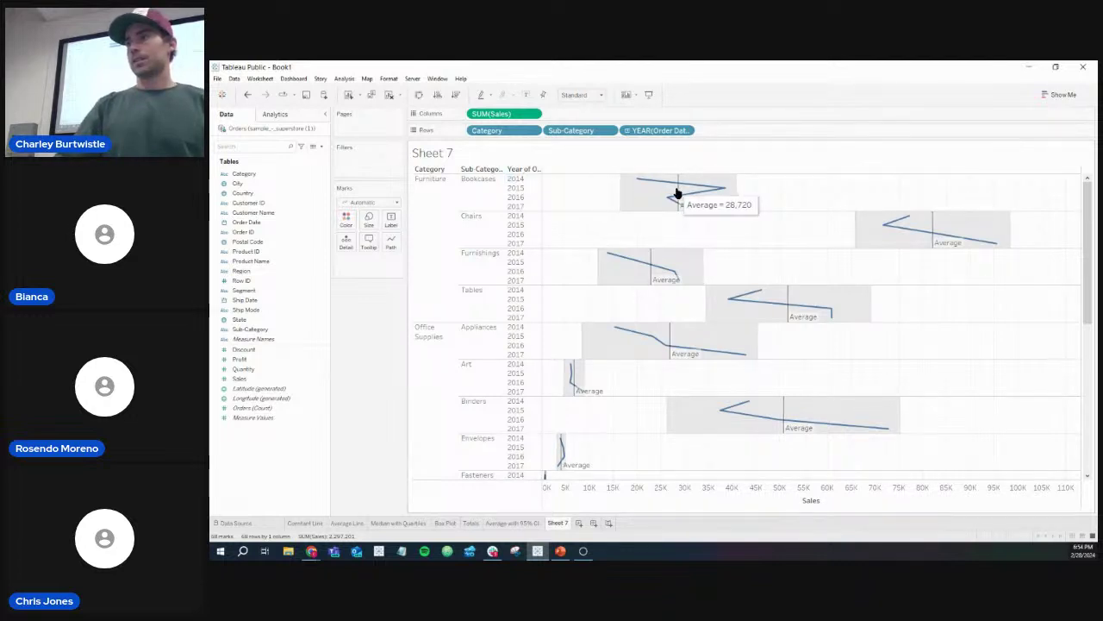
left_click_drag(677, 190, 345, 320)
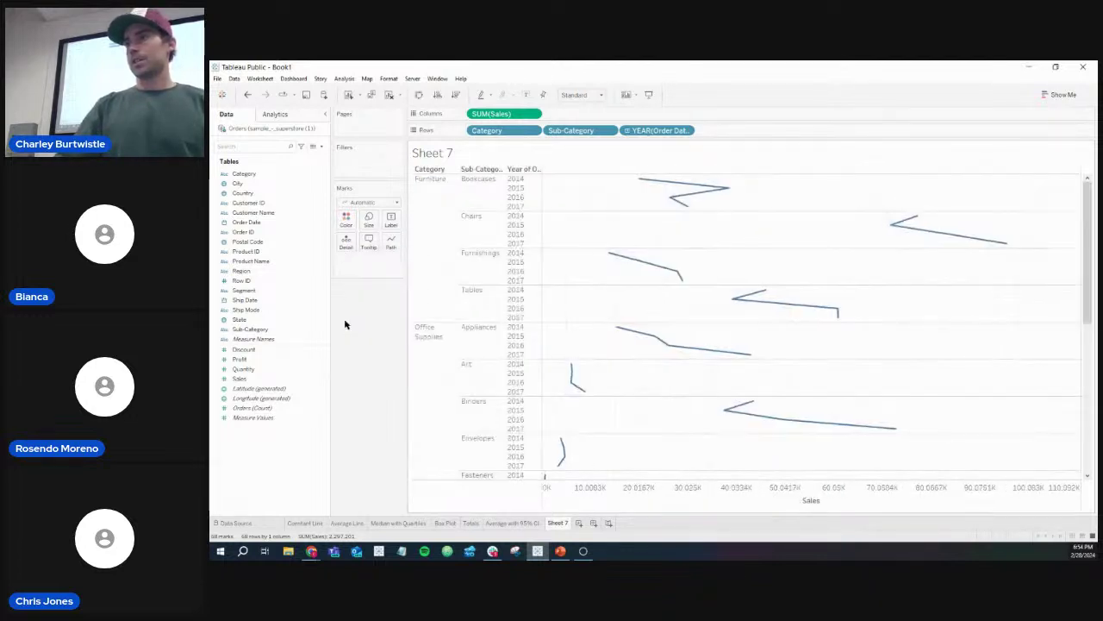
left_click(276, 115)
mouse_move(262, 223)
left_mouse_down()
mouse_move(453, 211)
mouse_move(530, 181)
left_mouse_up()
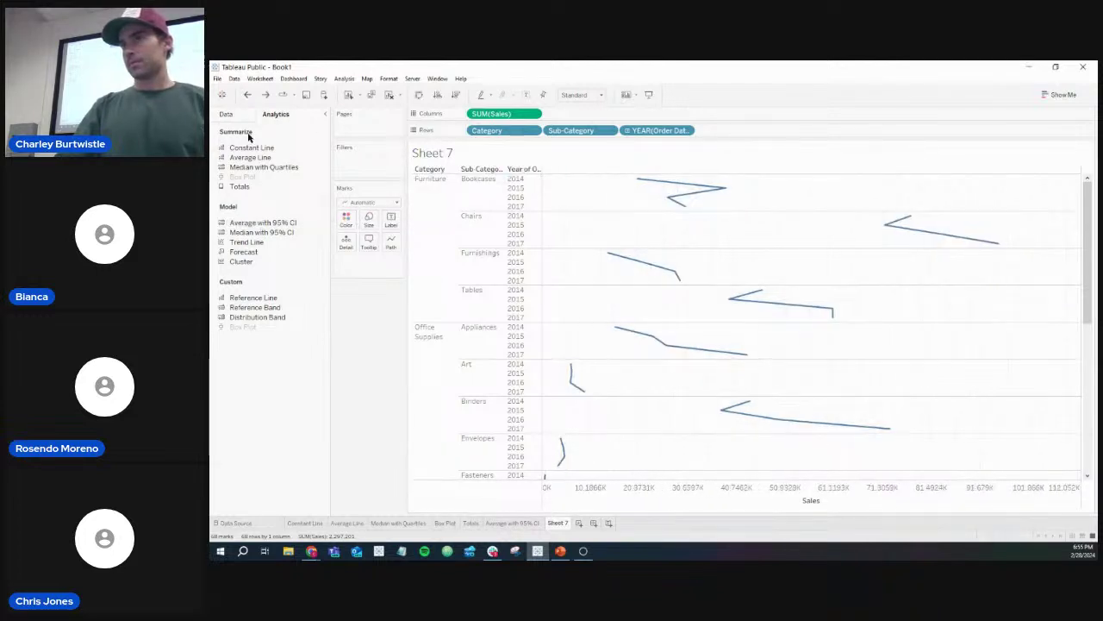
left_click_drag(259, 222, 559, 190)
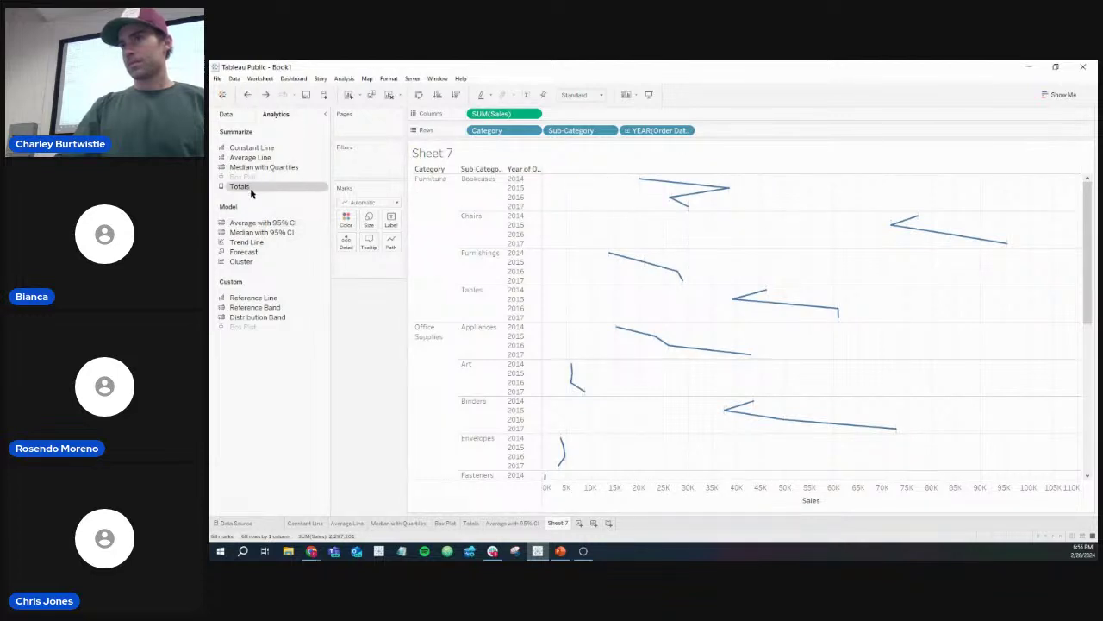
left_click_drag(258, 222, 498, 185)
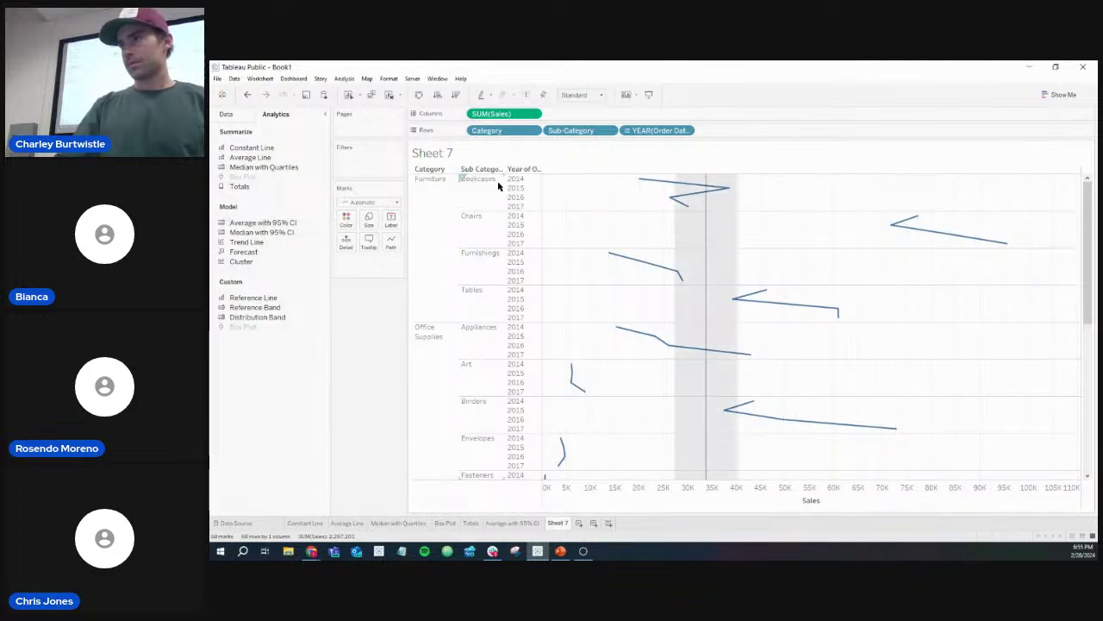
left_click(249, 95)
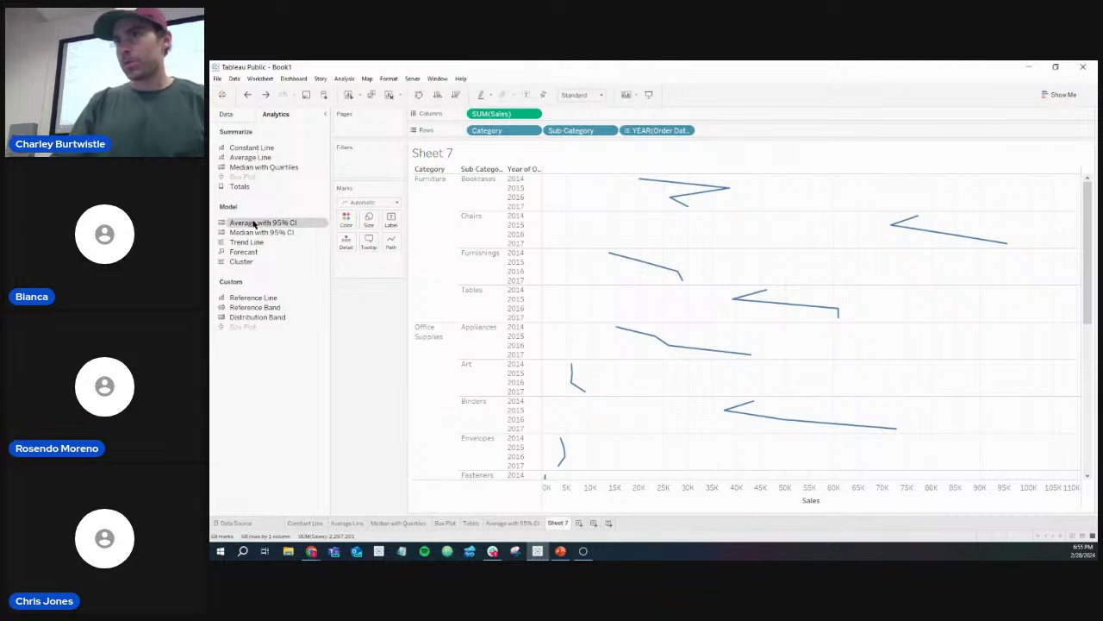
left_click_drag(253, 222, 535, 183)
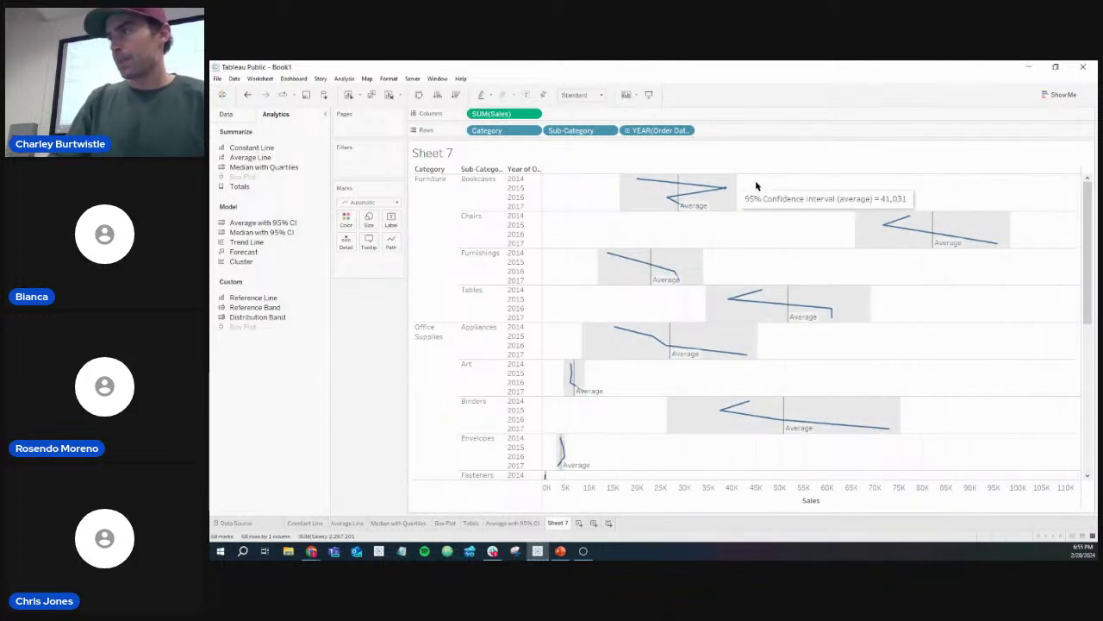
Step: Examine the yearly sales lines against the average and 95% confidence band of each sub-category, from Furniture to Technology
mouse_move(570, 371)
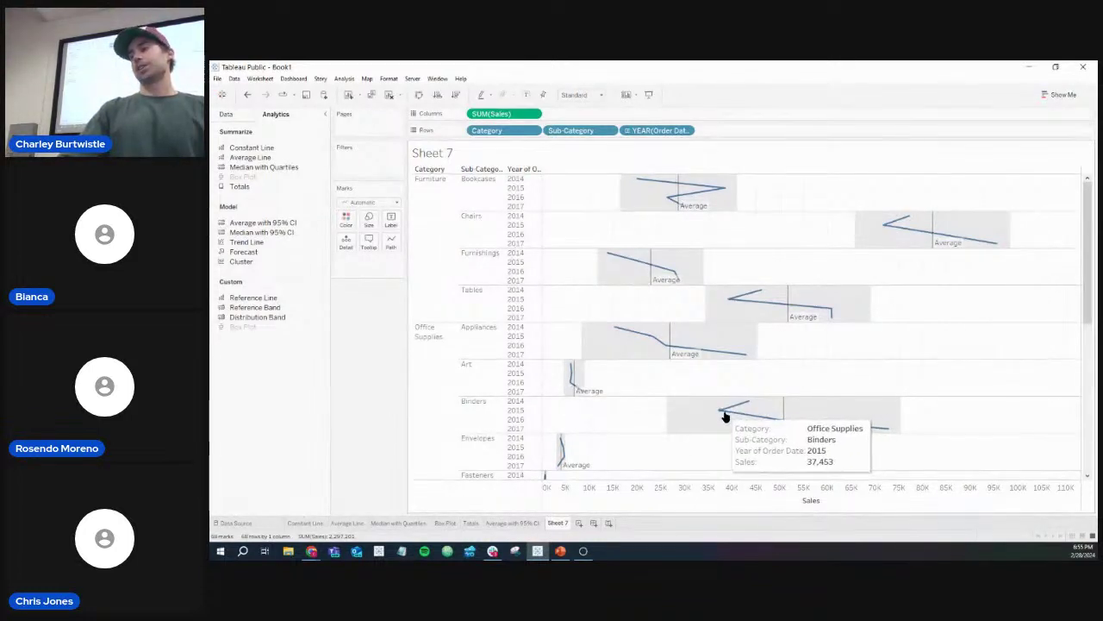
mouse_move(865, 433)
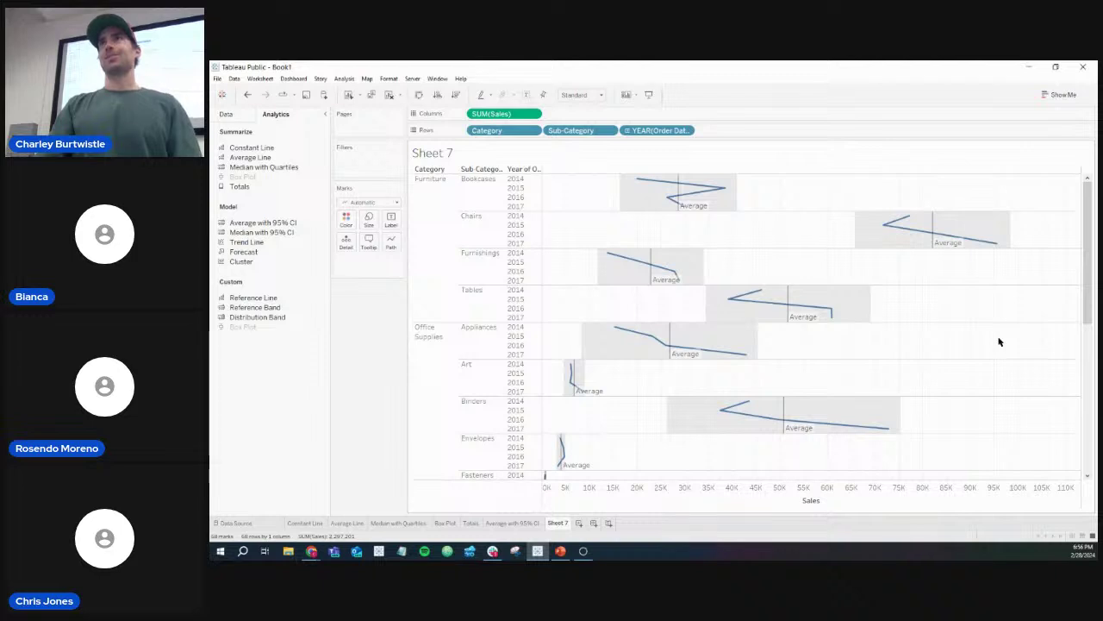
scroll(683, 427, "down", 8)
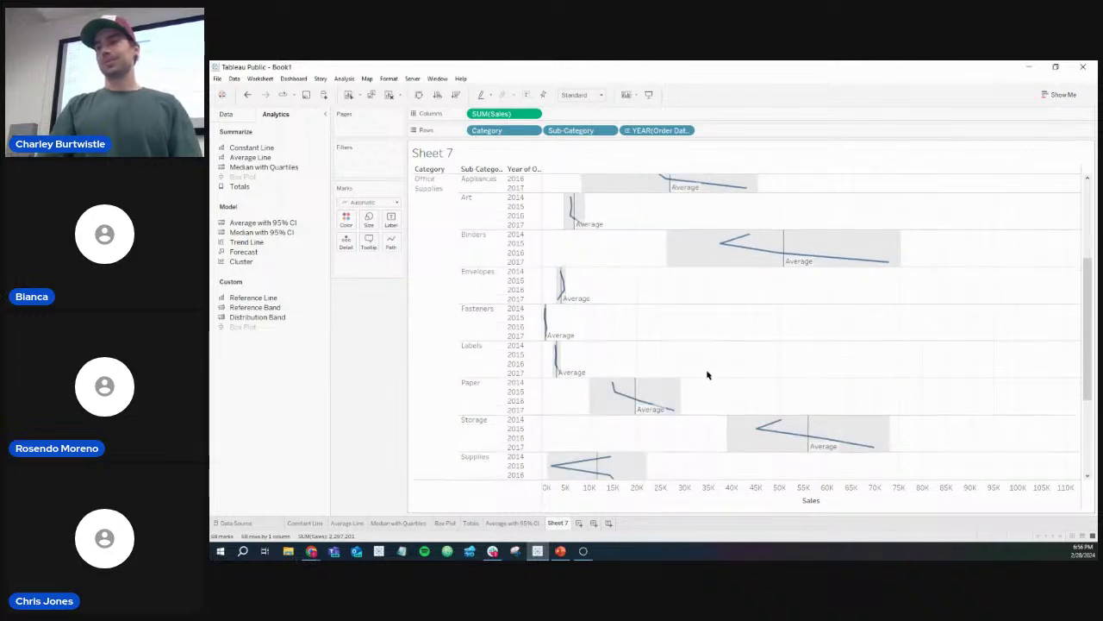
scroll(707, 374, "down", 1)
scroll(707, 375, "up", 2)
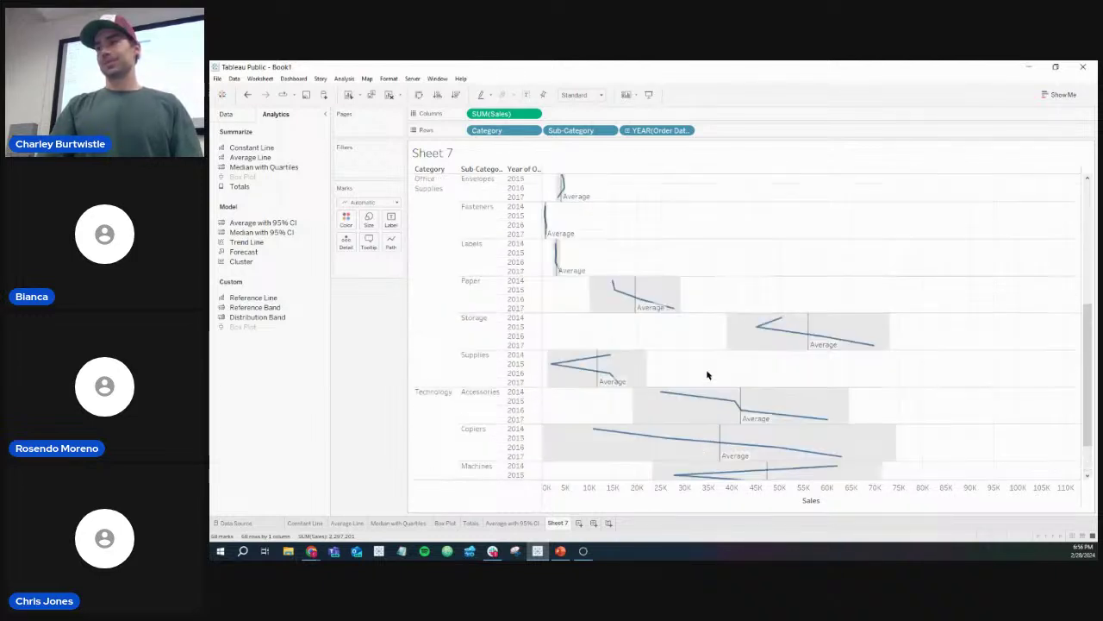
Step: Delete the sub-category worksheet, Sheet 7
right_click(556, 513)
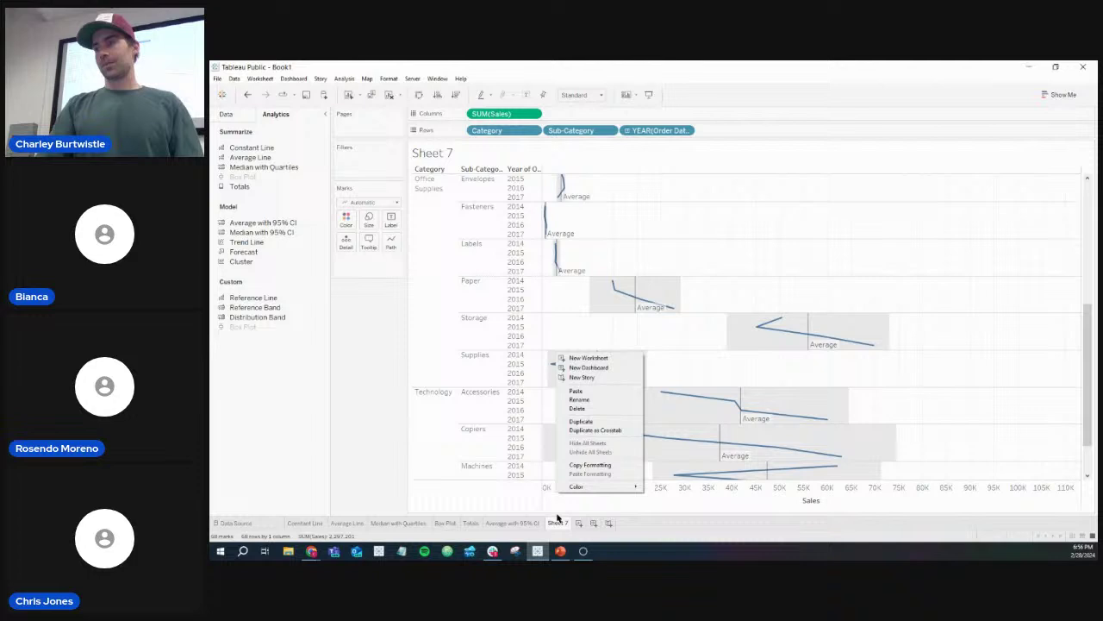
left_click(593, 399)
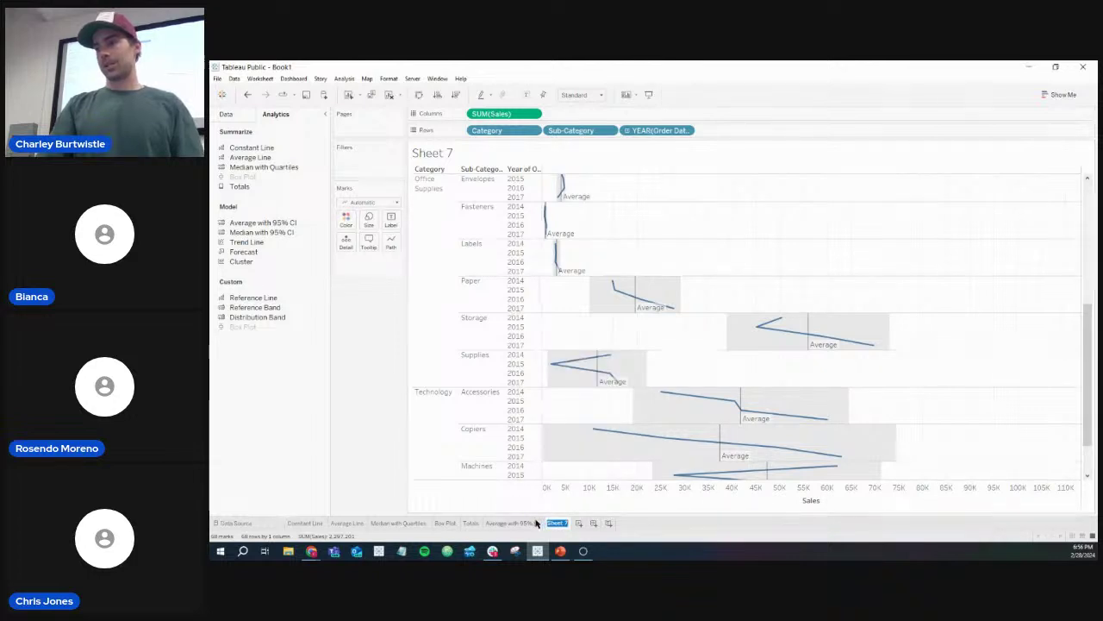
left_click(538, 523)
right_click(561, 507)
left_click(582, 409)
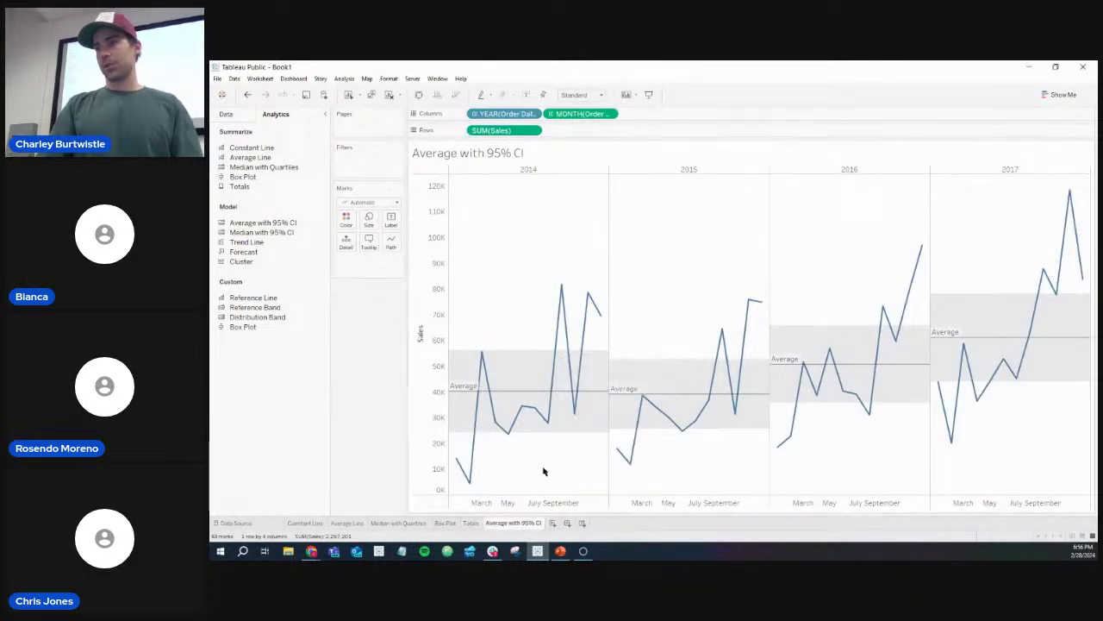
Step: Duplicate the Average with 95% CI sheet and replace the copy's average line with Median with 95% CI per pane
left_click(375, 99)
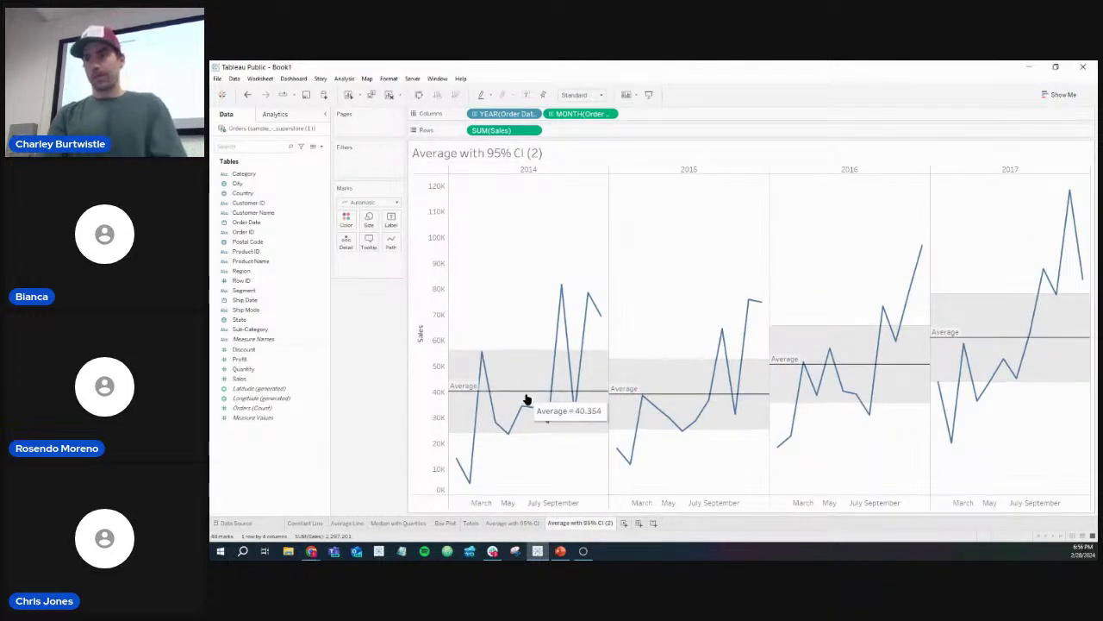
left_click_drag(527, 395, 379, 400)
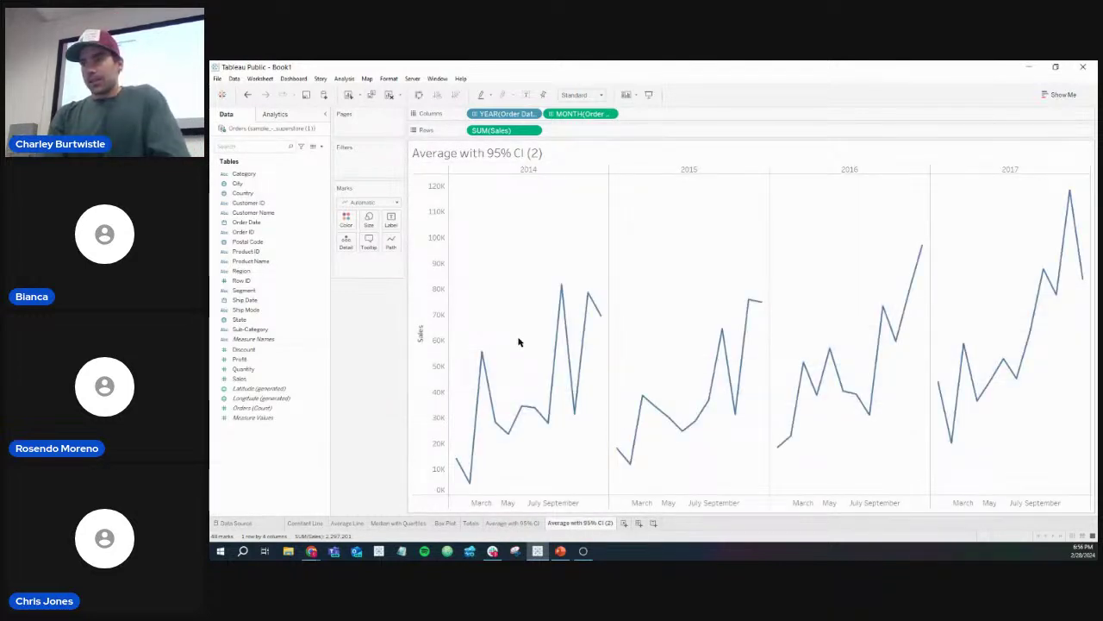
left_click(278, 115)
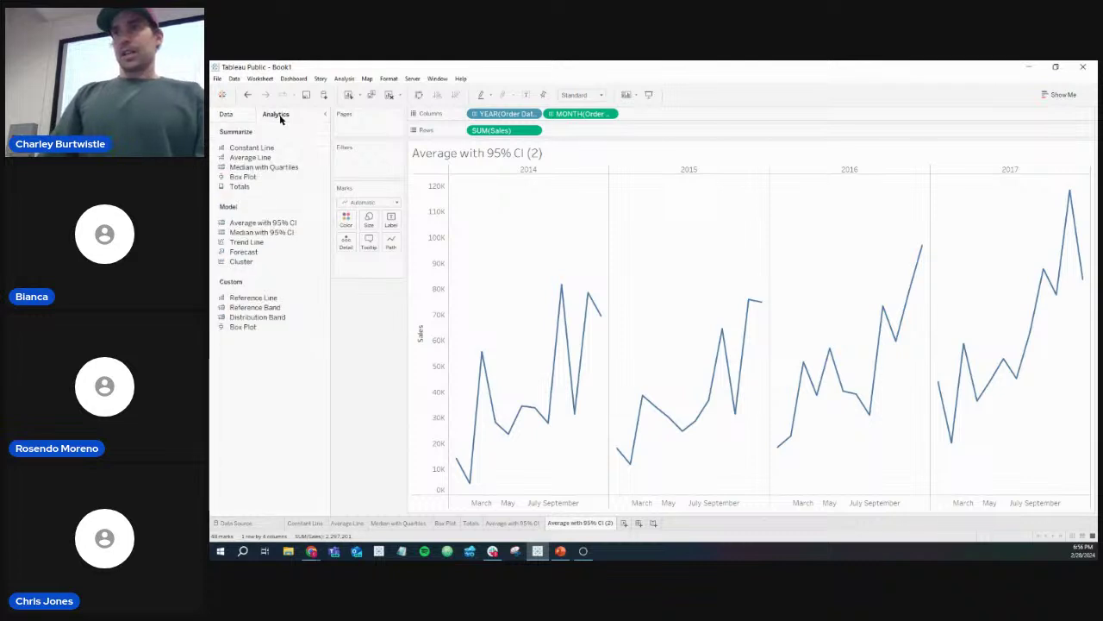
left_click_drag(277, 235, 540, 190)
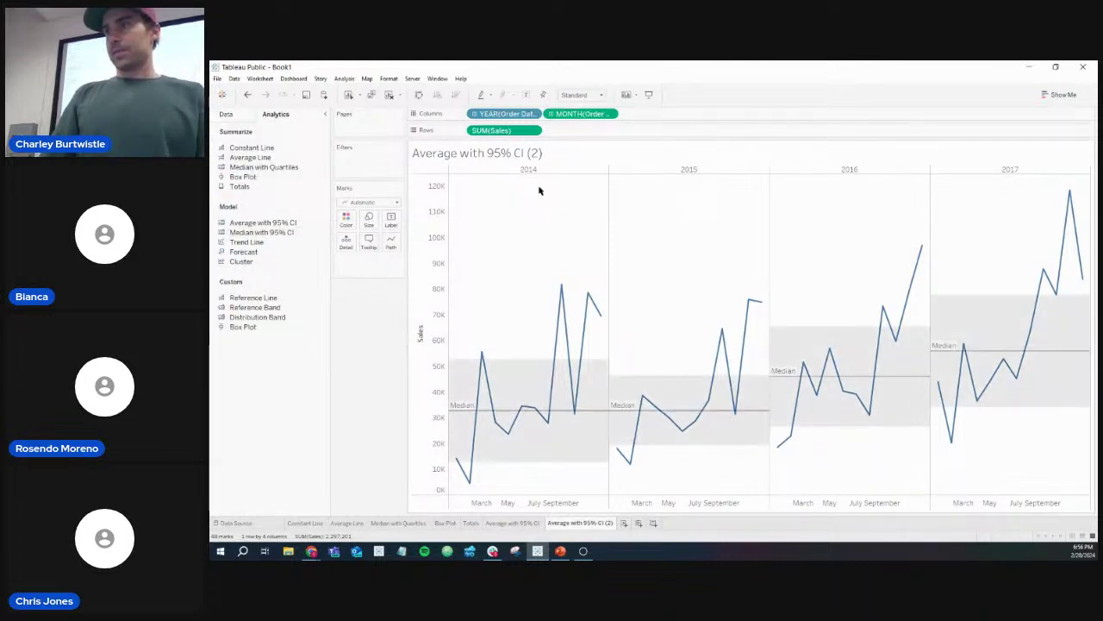
Step: Rename the duplicated sheet as Median with 95% Confidence Interval
right_click(599, 524)
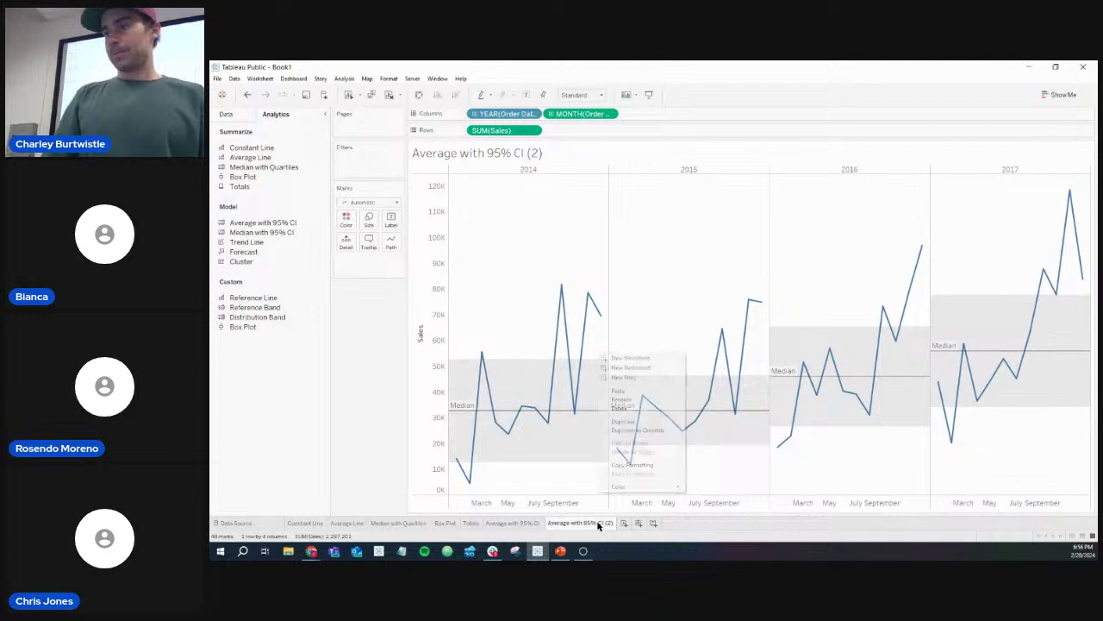
left_click(632, 404)
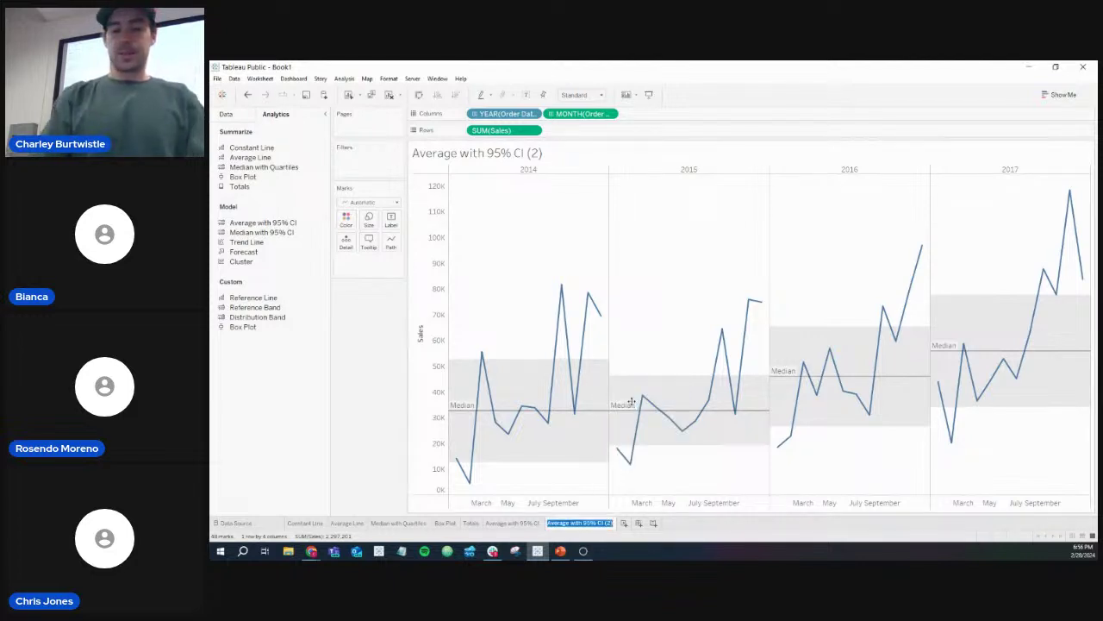
type("Median wit")
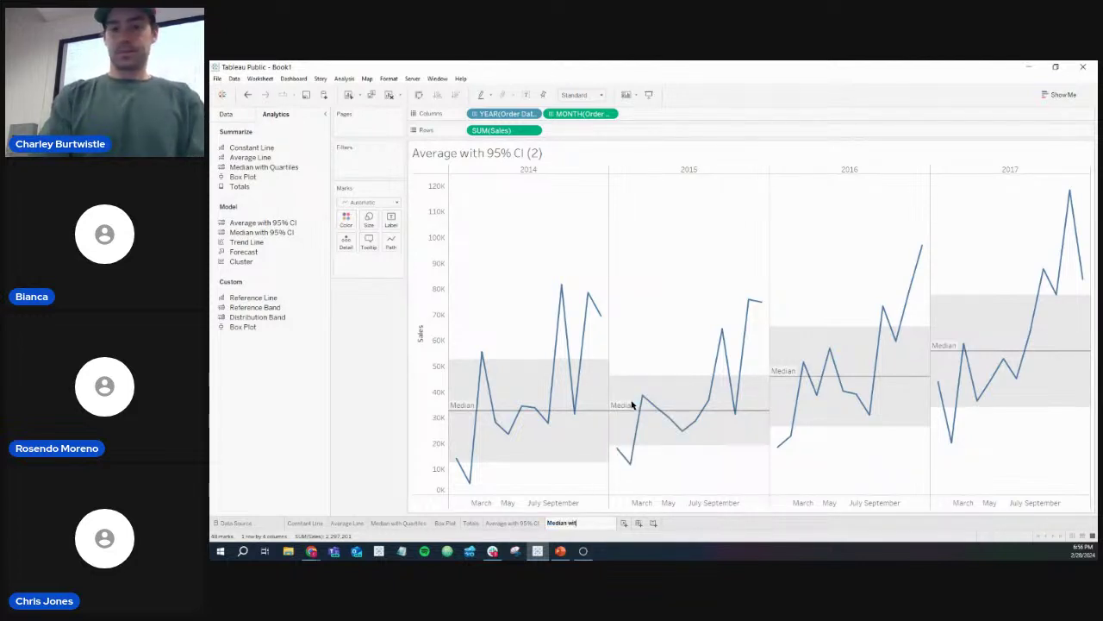
type("h 95% Con")
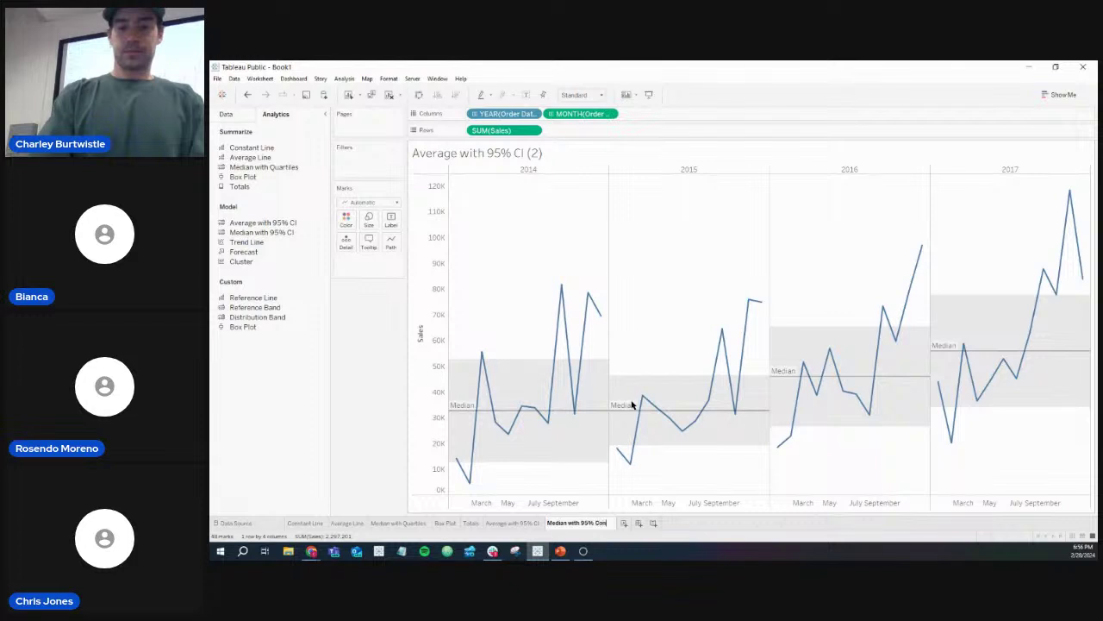
type("fidence Inte")
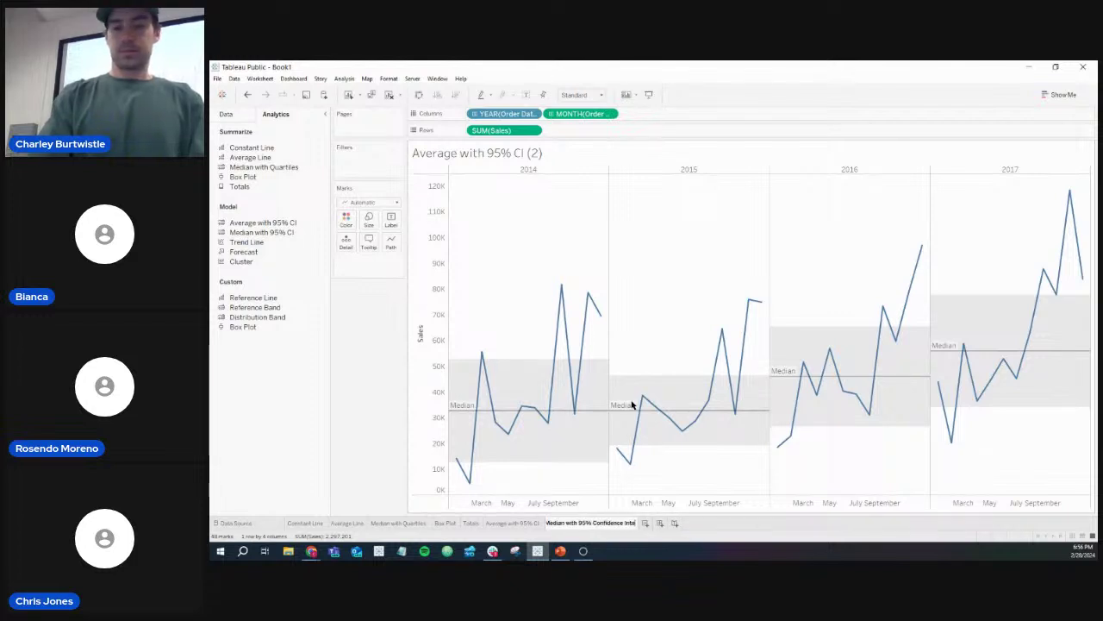
type("rval")
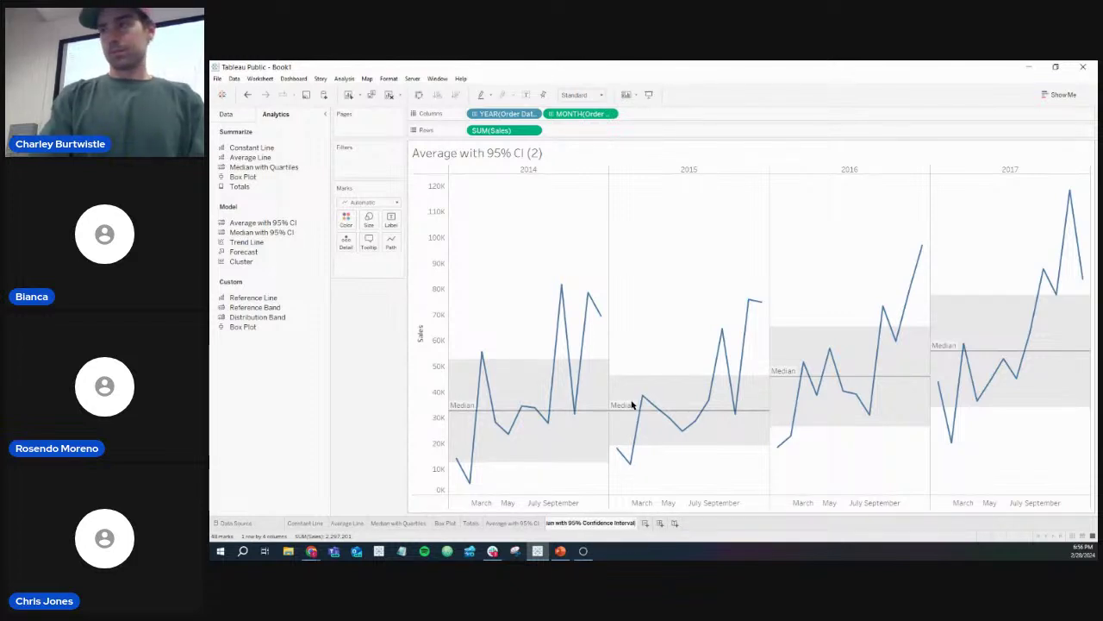
key("Return")
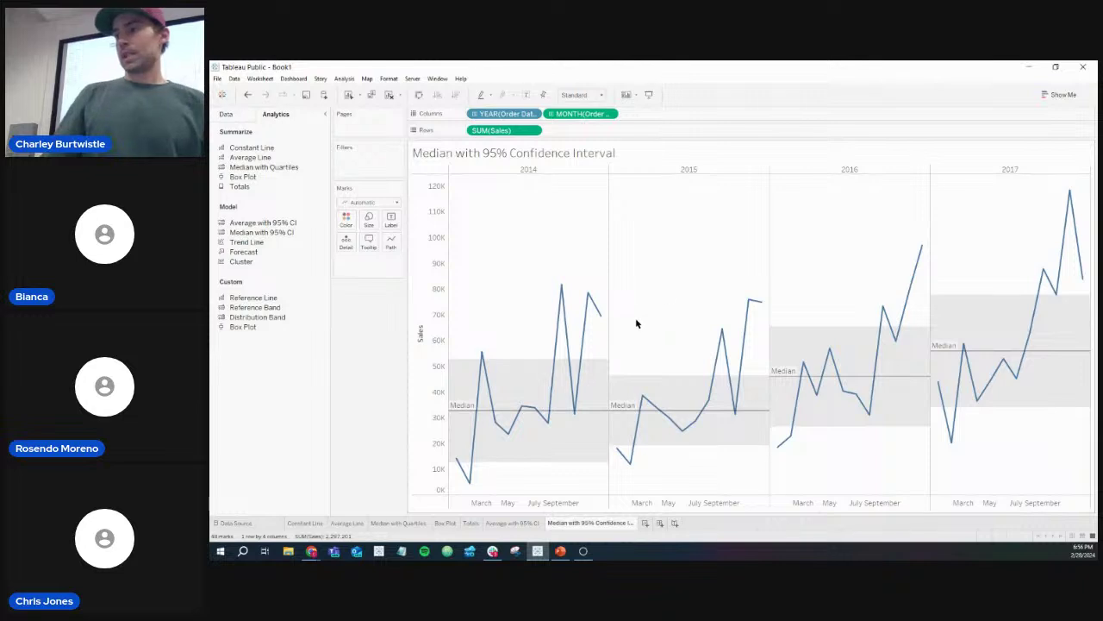
Step: Edit the median reference line and try confidence intervals of 50 and 99.9
mouse_move(529, 362)
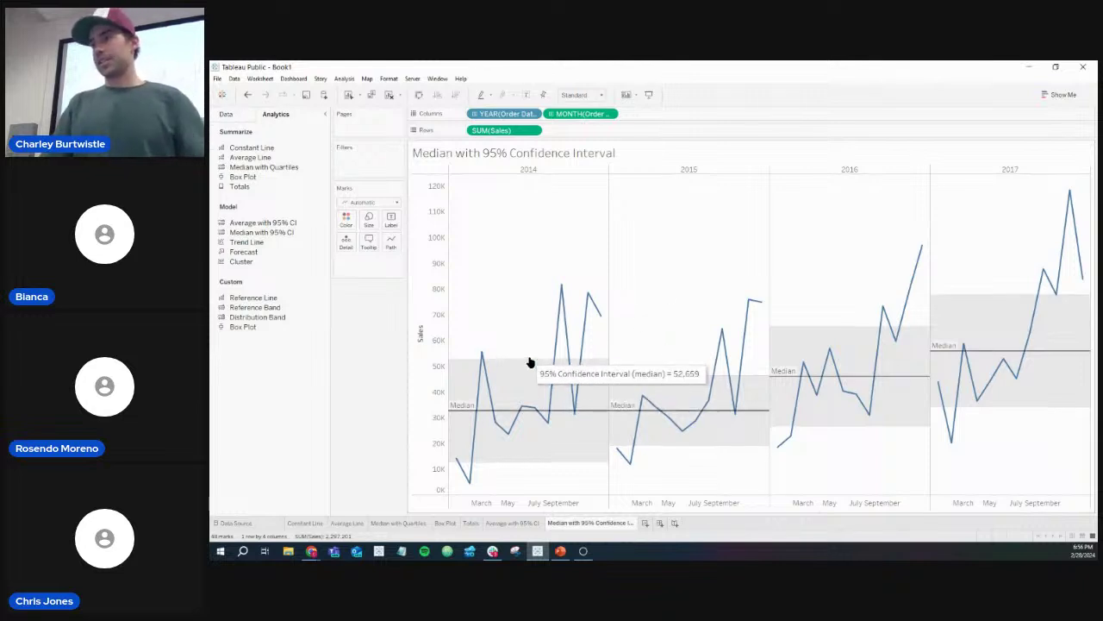
right_click(598, 413)
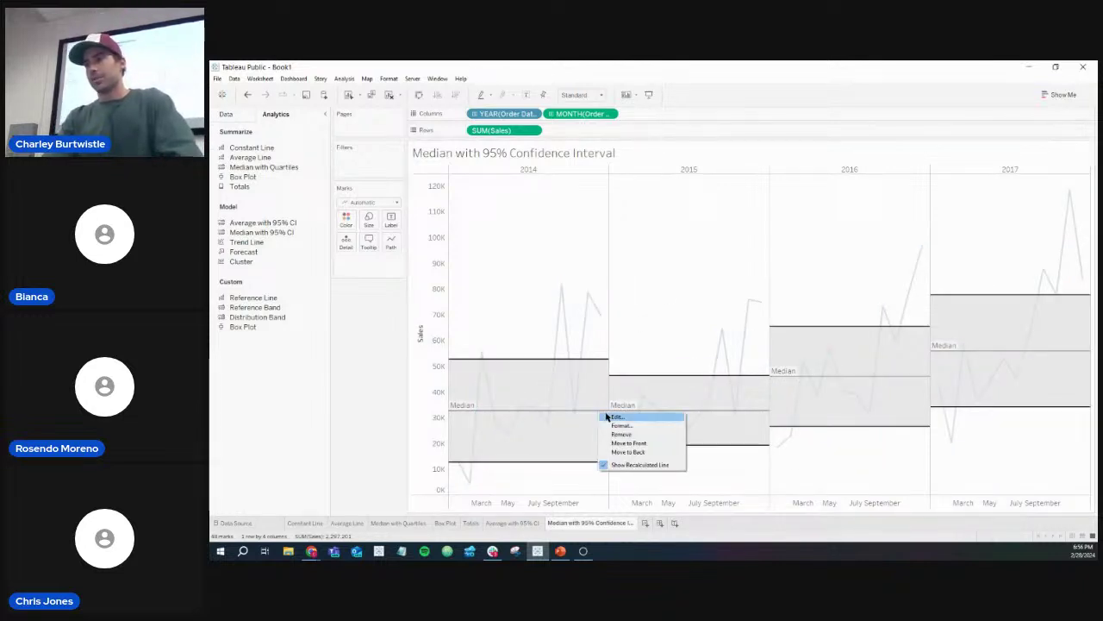
left_click(614, 417)
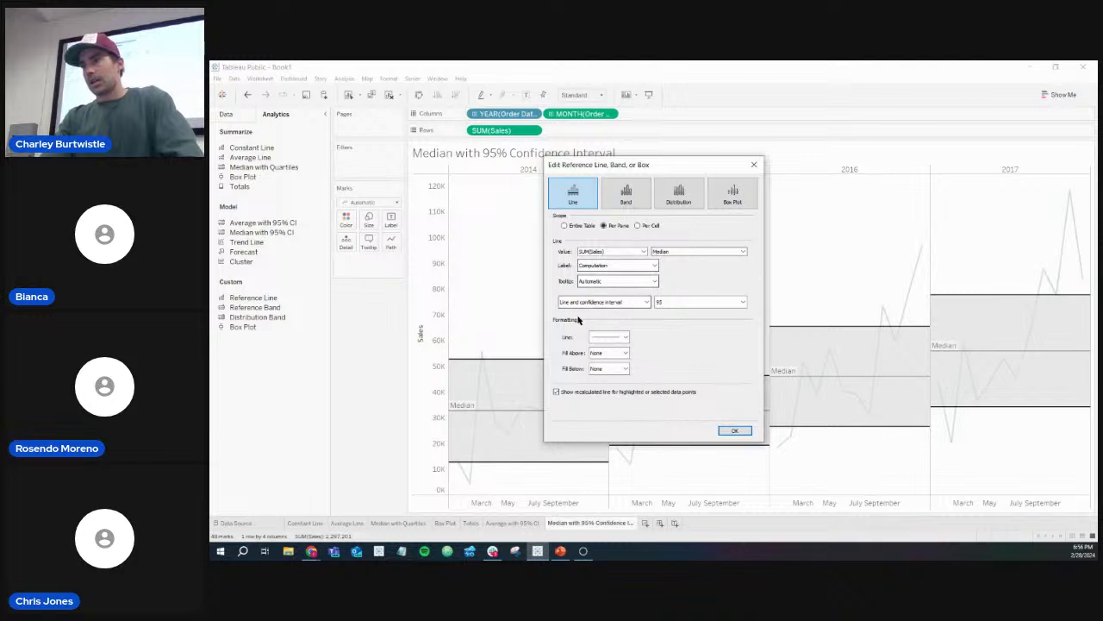
left_click(699, 302)
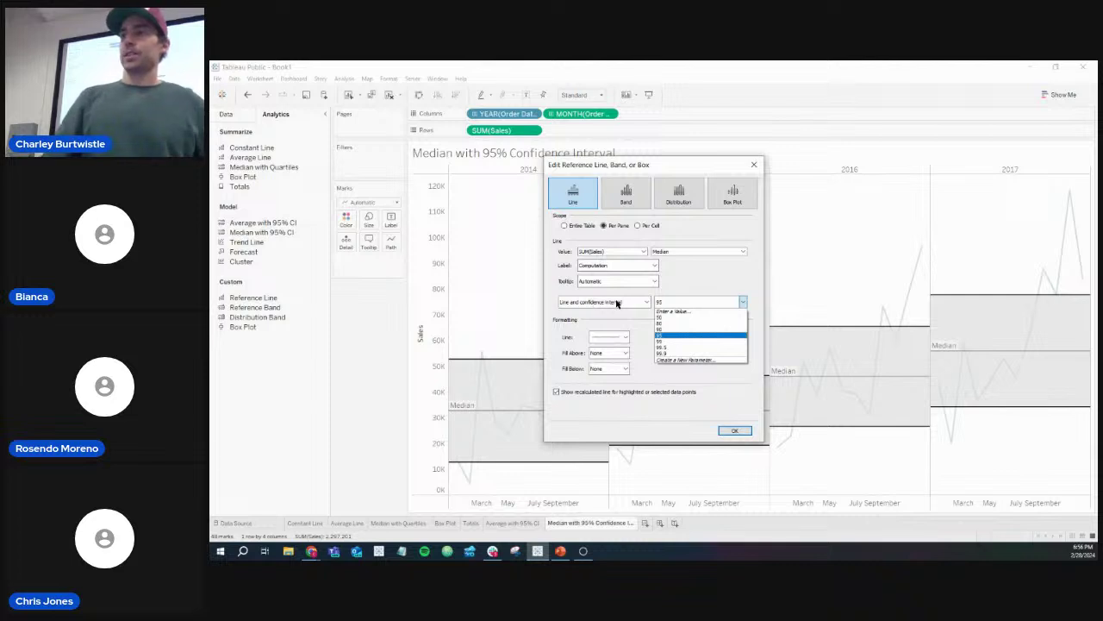
left_click(662, 317)
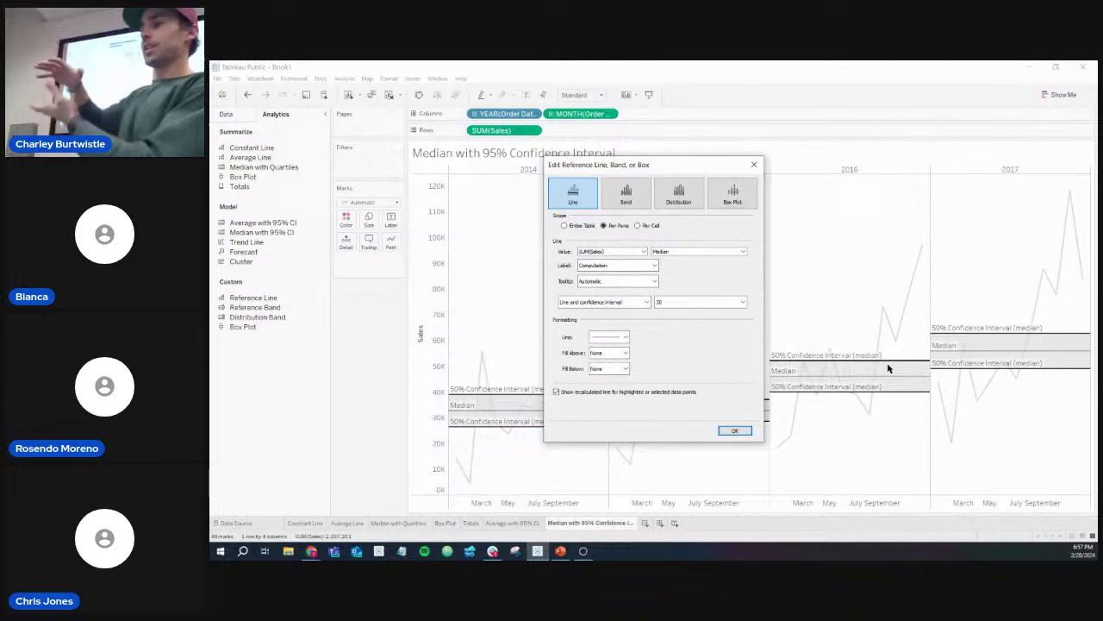
left_click(743, 302)
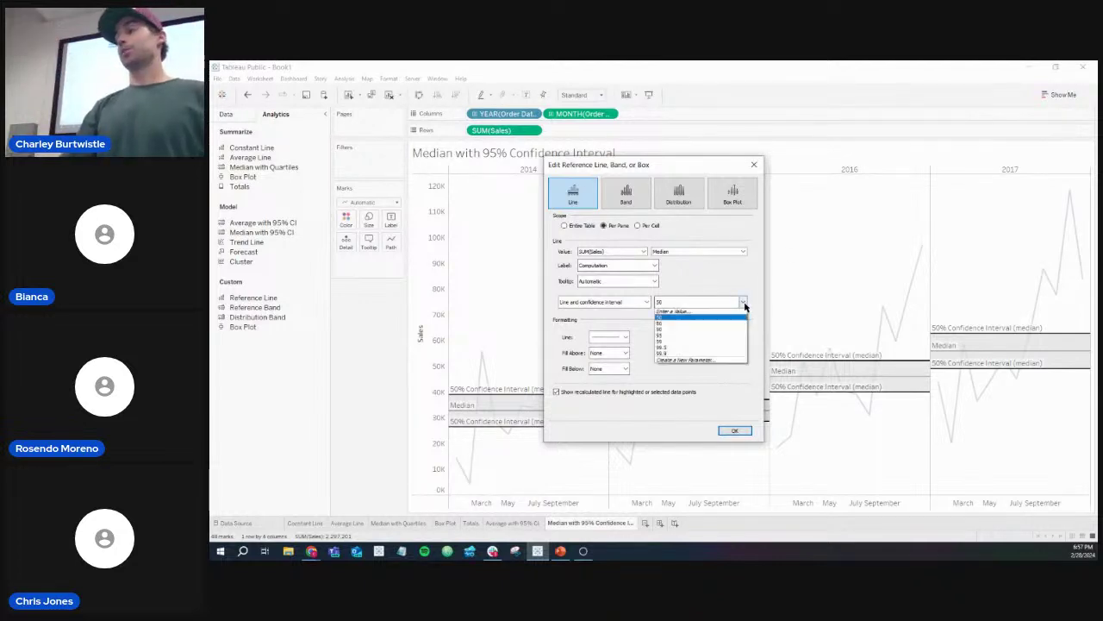
left_click(712, 356)
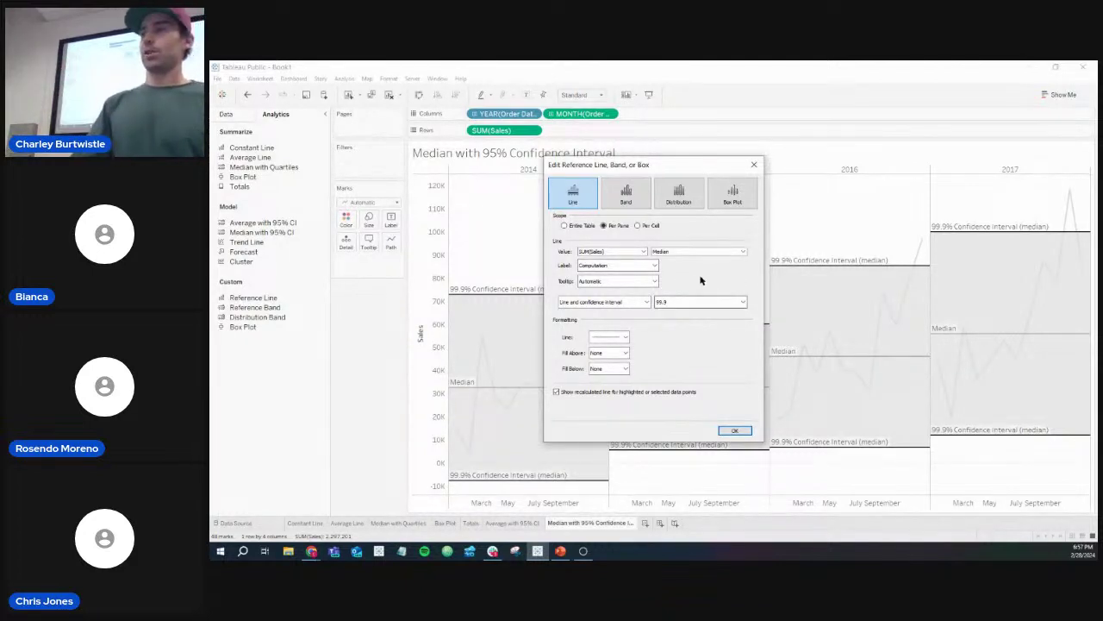
Step: Set the median line's confidence interval to 95 and apply the reference line settings
left_click_drag(694, 164, 739, 162)
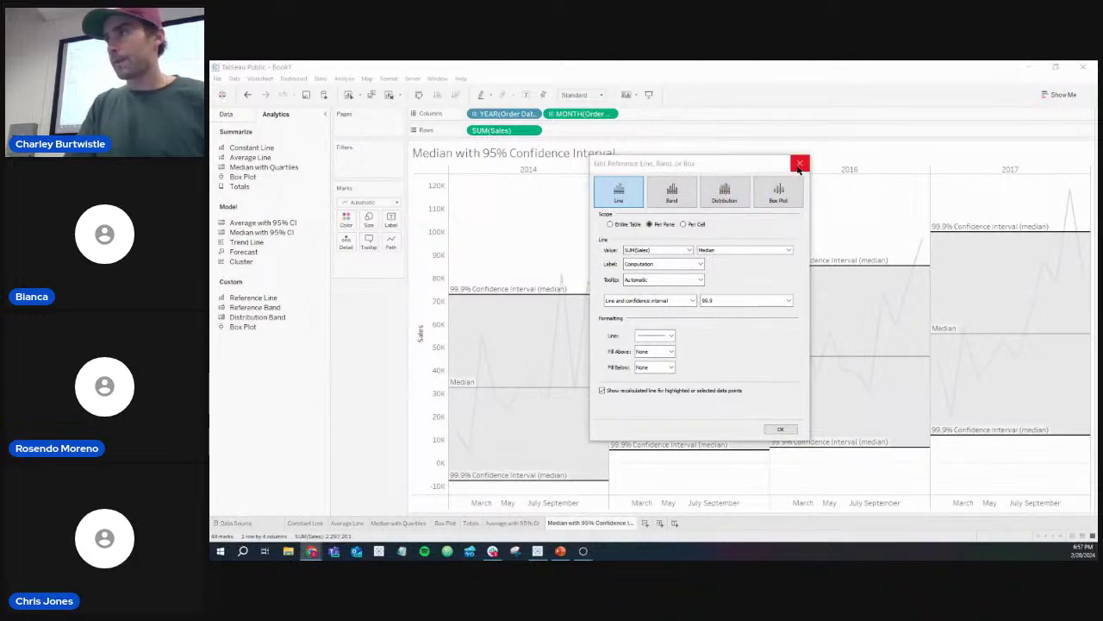
left_click(750, 298)
left_click(751, 335)
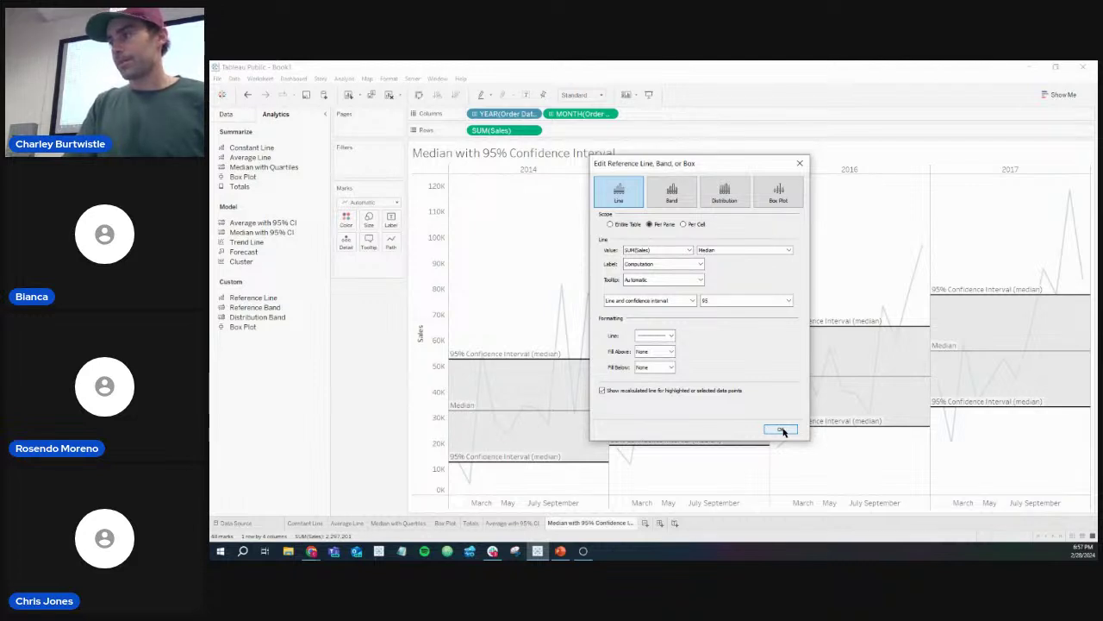
left_click(781, 430)
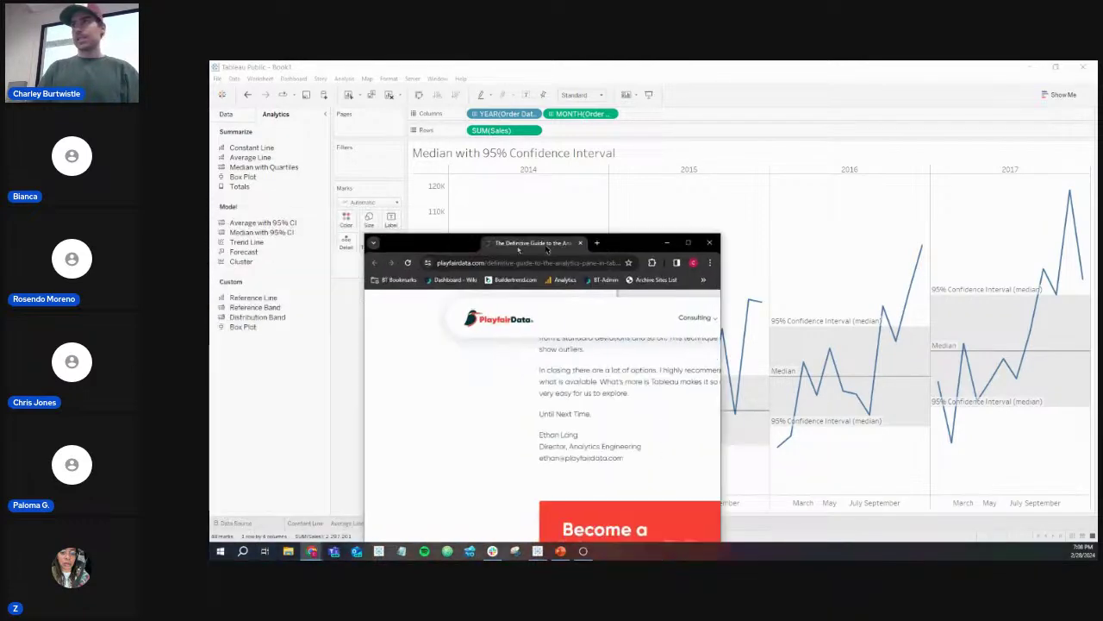
Step: Switch to Chrome and skim the Playfair Data guide to Tableau's Analytics pane back to its beginning
key("alt+Tab")
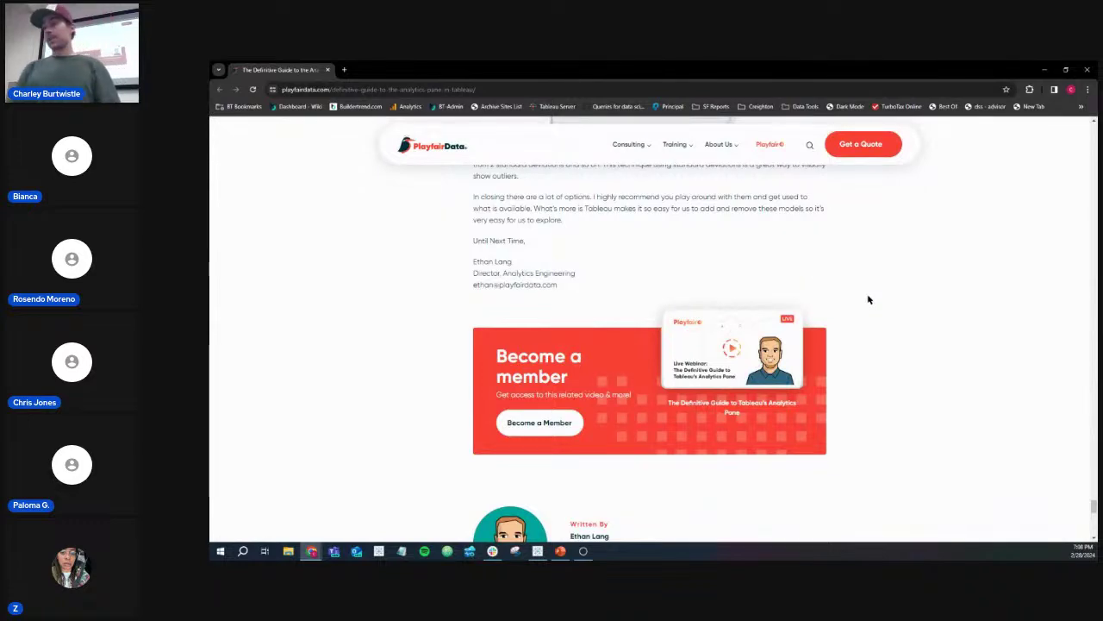
scroll(868, 299, "up", 15)
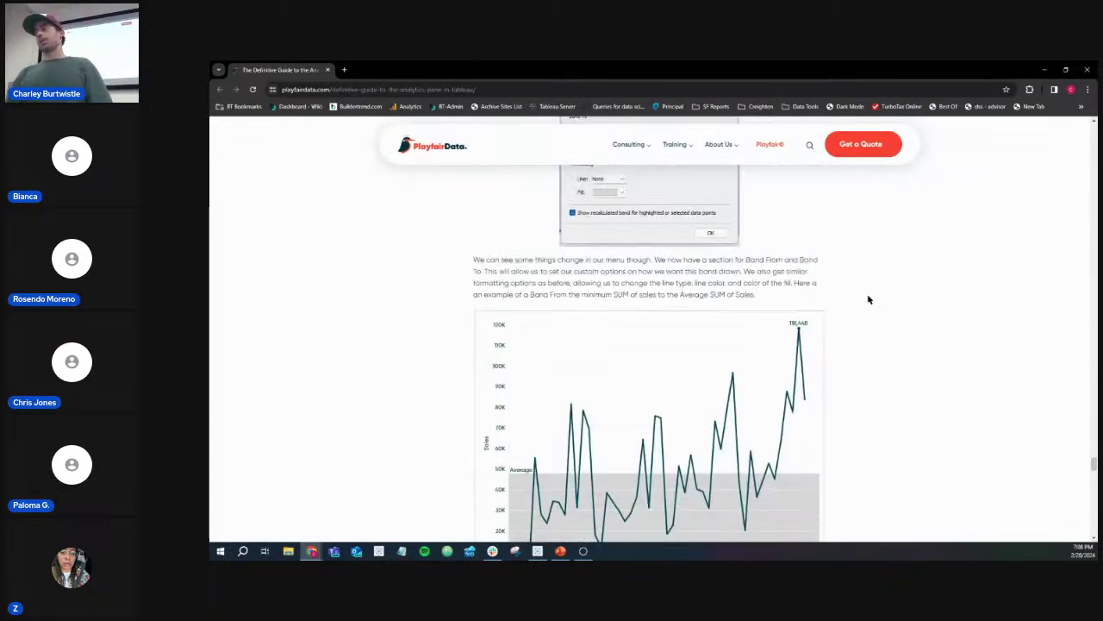
scroll(868, 299, "up", 20)
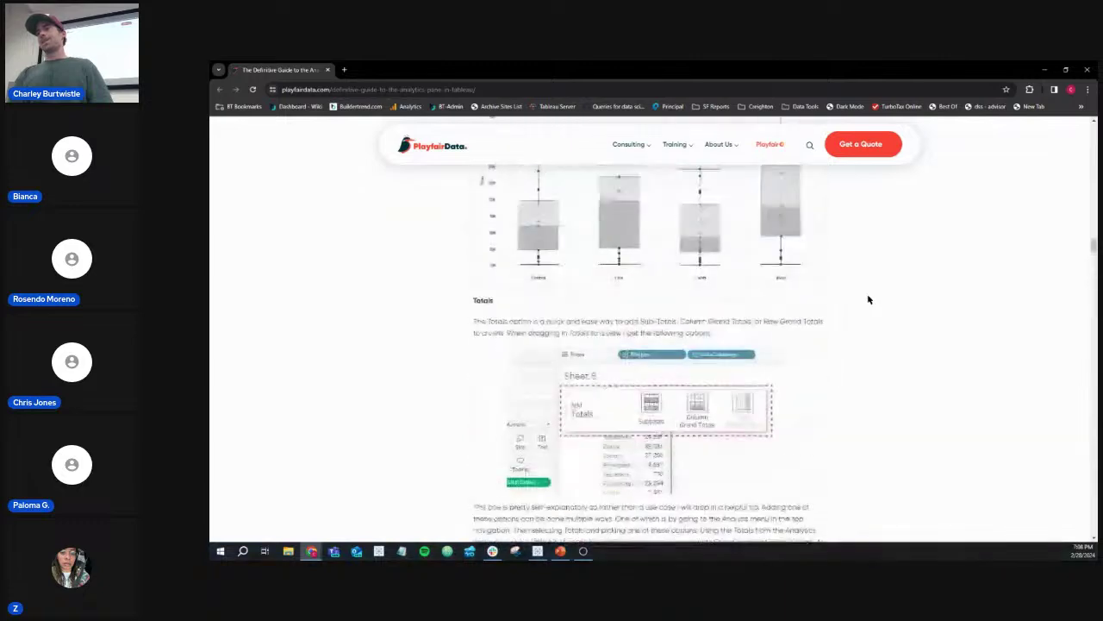
scroll(868, 300, "up", 20)
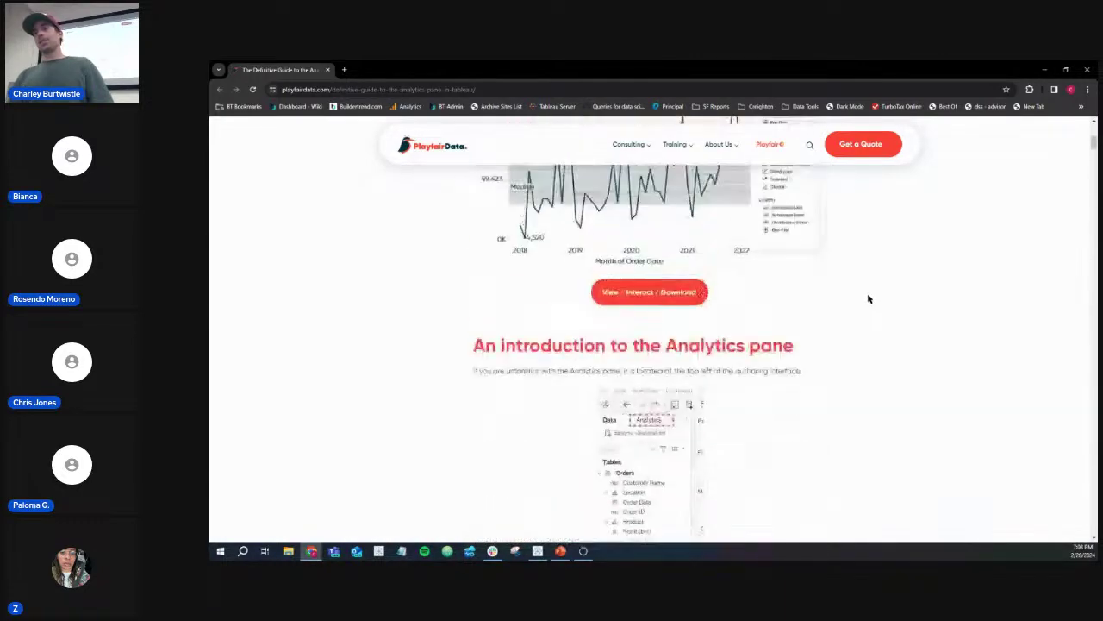
scroll(868, 299, "up", 10)
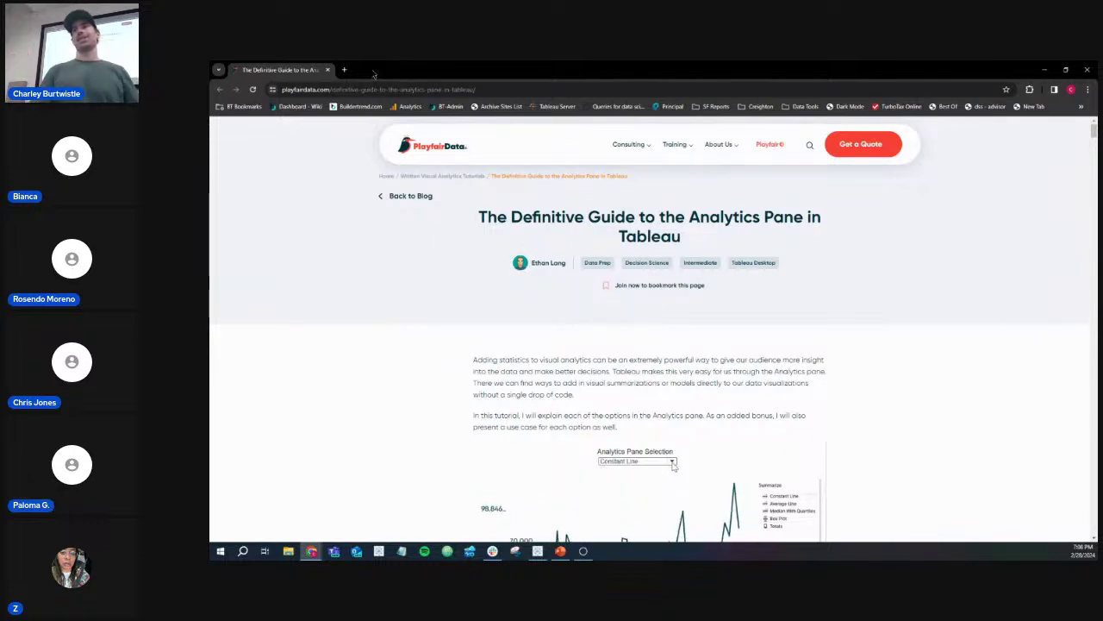
Step: Search the web for "tableau zen master" in a new tab and look through the article introducing the 2021 Tableau Zen Masters
left_click(344, 69)
type("tableau ze")
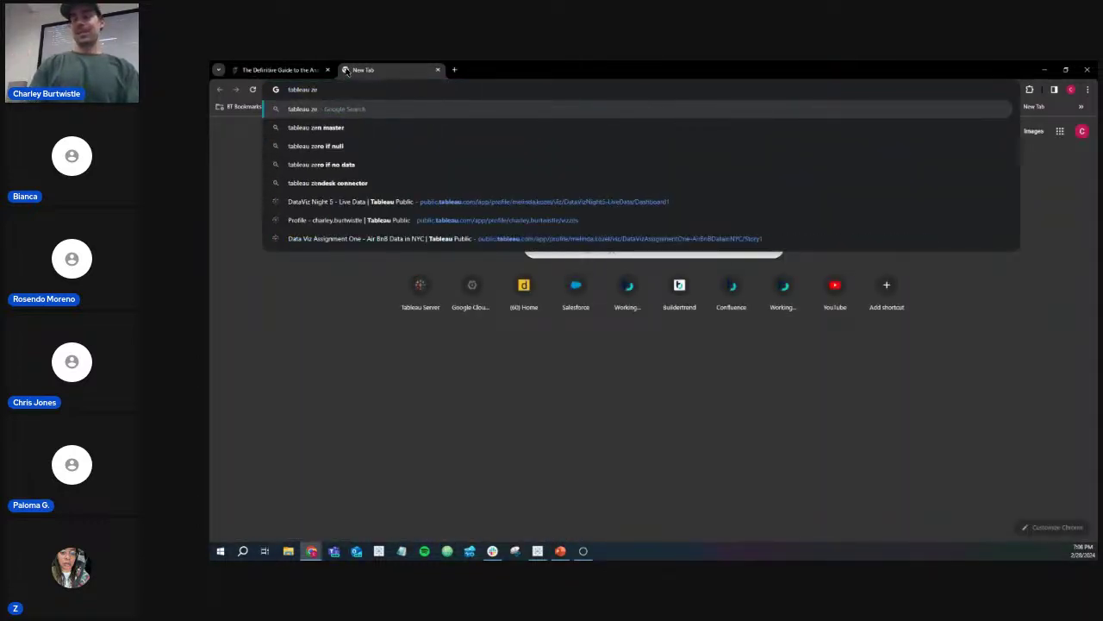
key("Down")
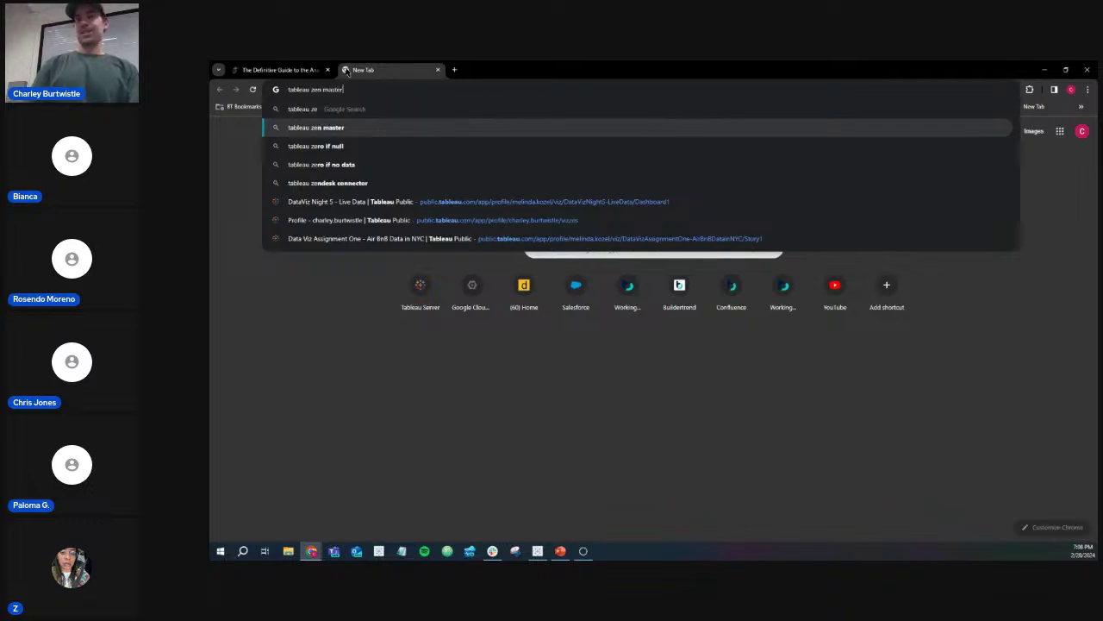
key("Return")
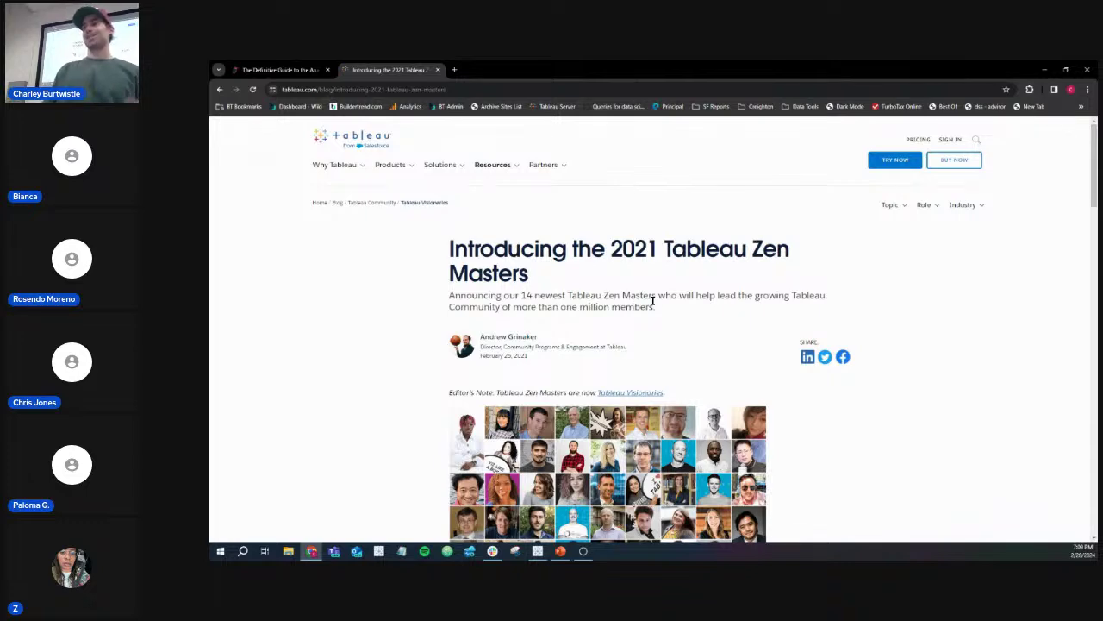
scroll(651, 300, "down", 8)
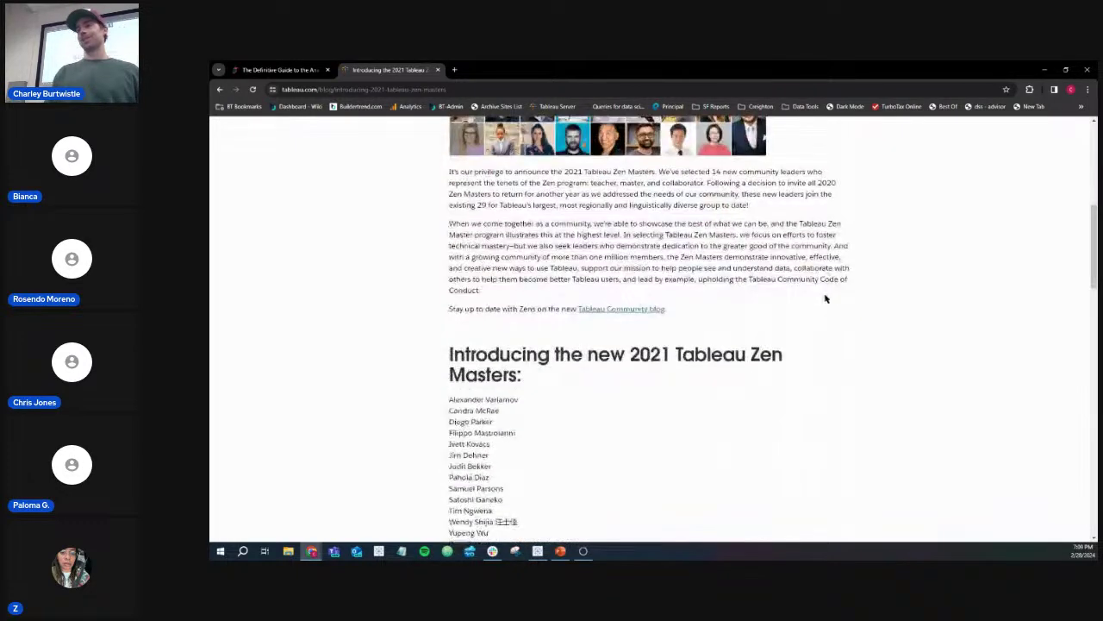
scroll(825, 298, "down", 2)
scroll(825, 298, "up", 5)
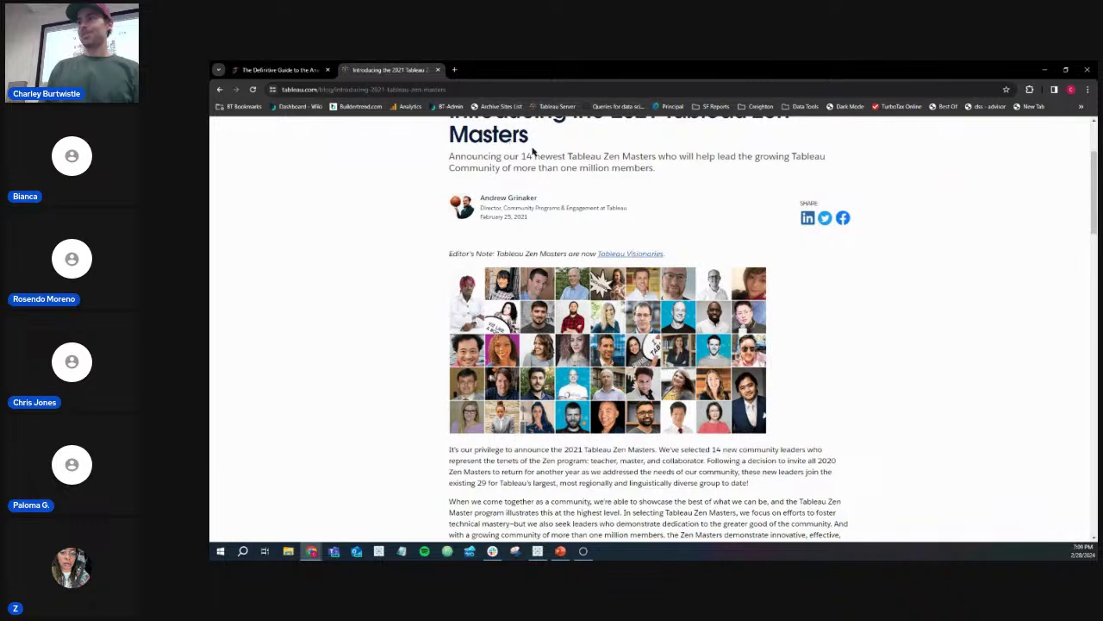
Step: Return to the Analytics pane guide, view its example chart of pane options, and select the article's web address
left_click(271, 70)
left_click(673, 462)
left_click(664, 482)
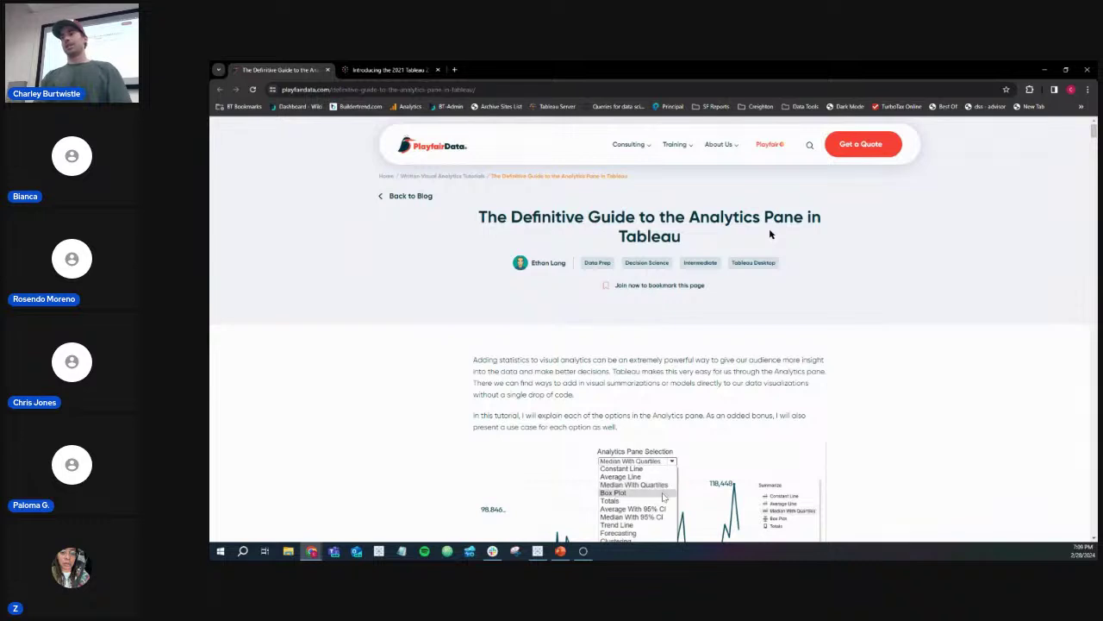
scroll(770, 234, "down", 2)
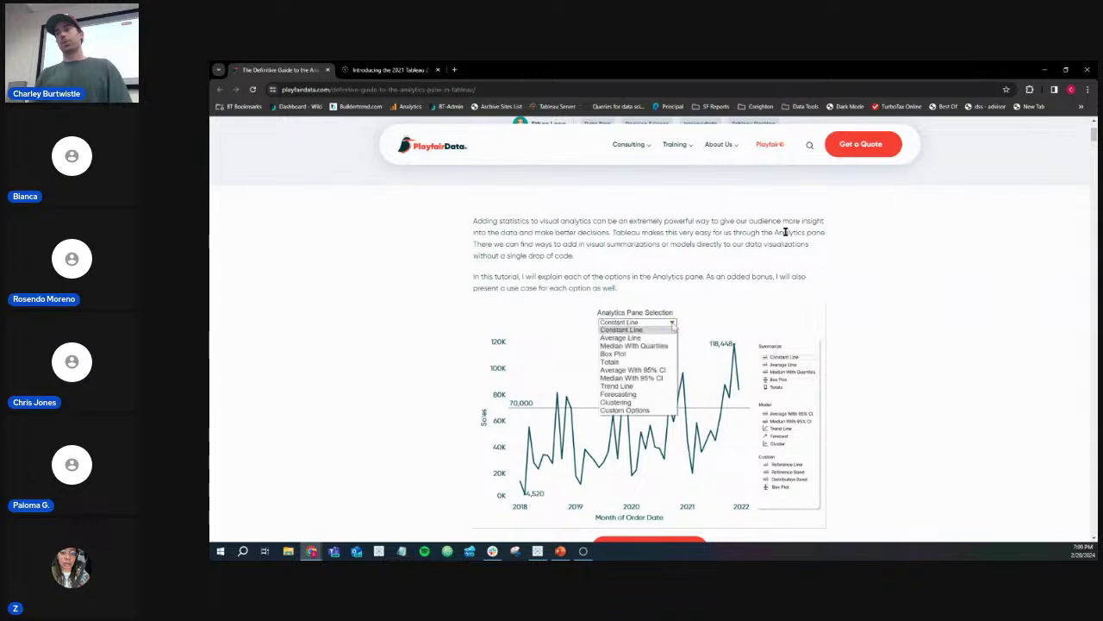
left_click(503, 88)
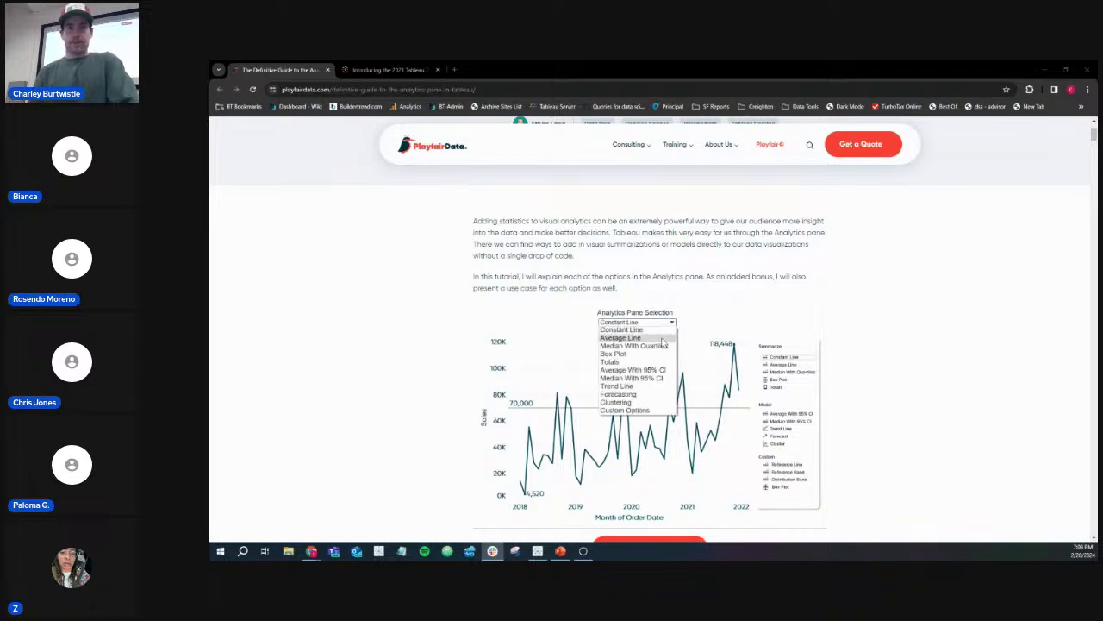
Step: Switch back to Tableau, duplicate the Median with 95% Confidence Interval sheet, and replace the copy's median line with a linear trend line
left_click(537, 550)
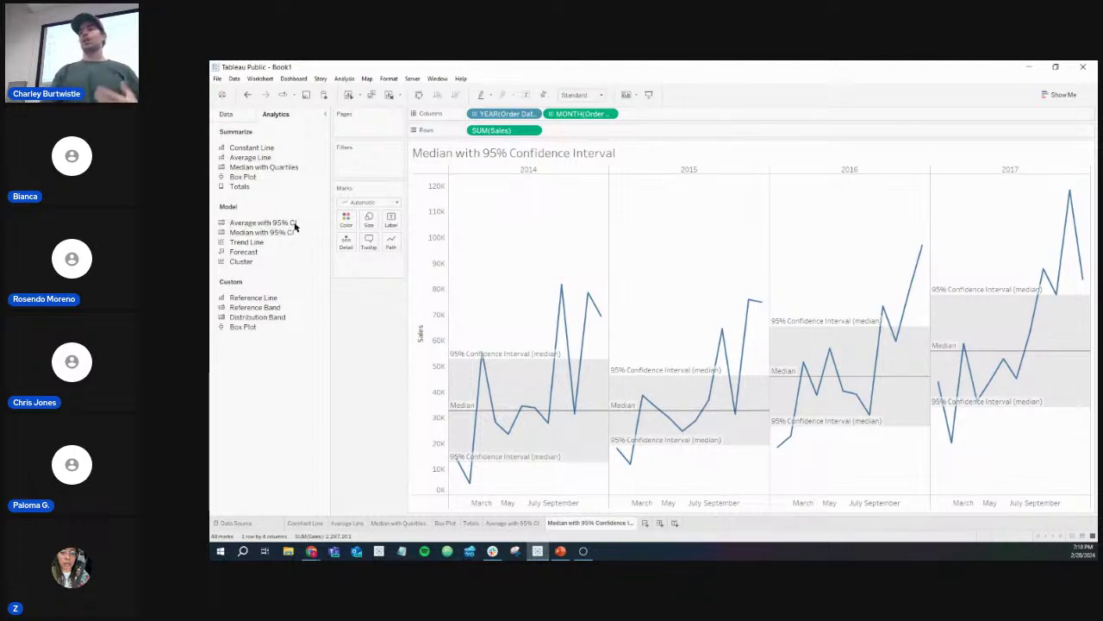
mouse_move(516, 365)
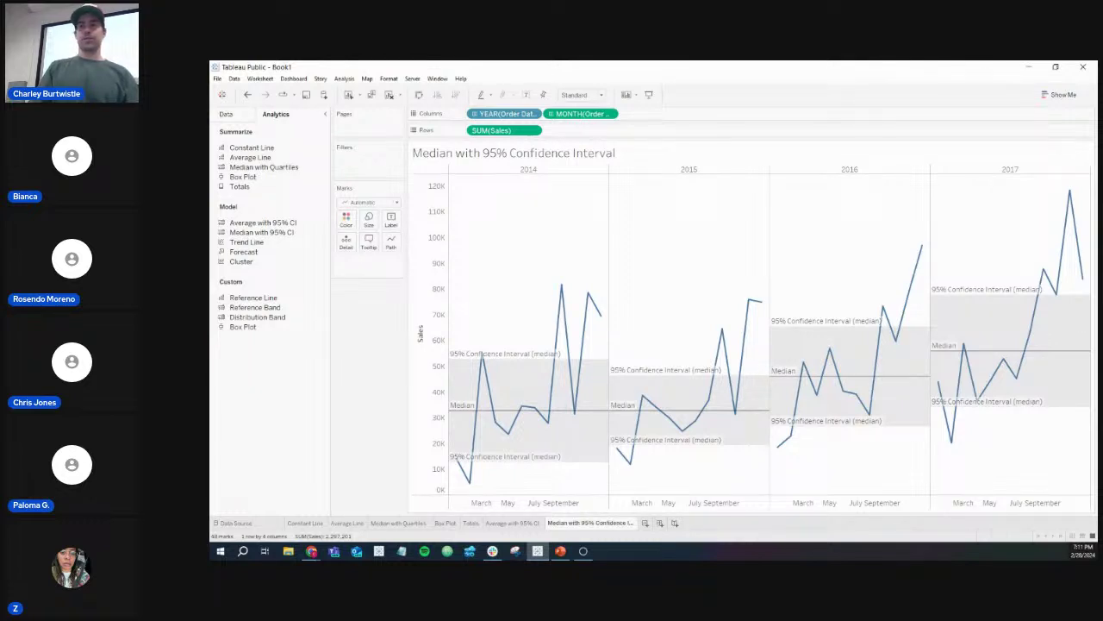
key("alt+Tab")
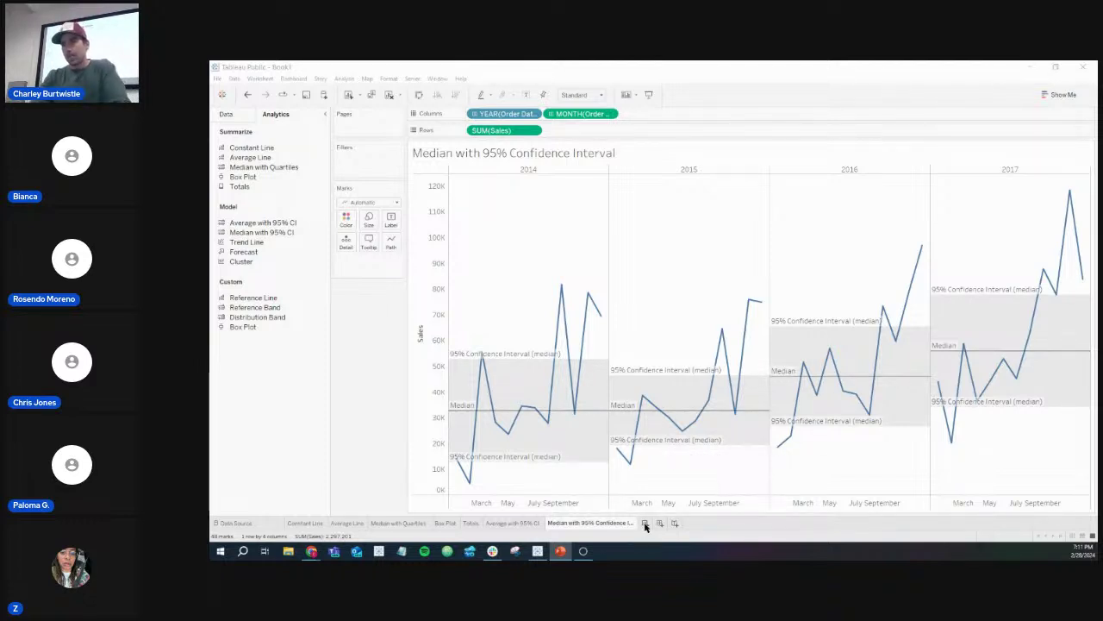
left_click(371, 95)
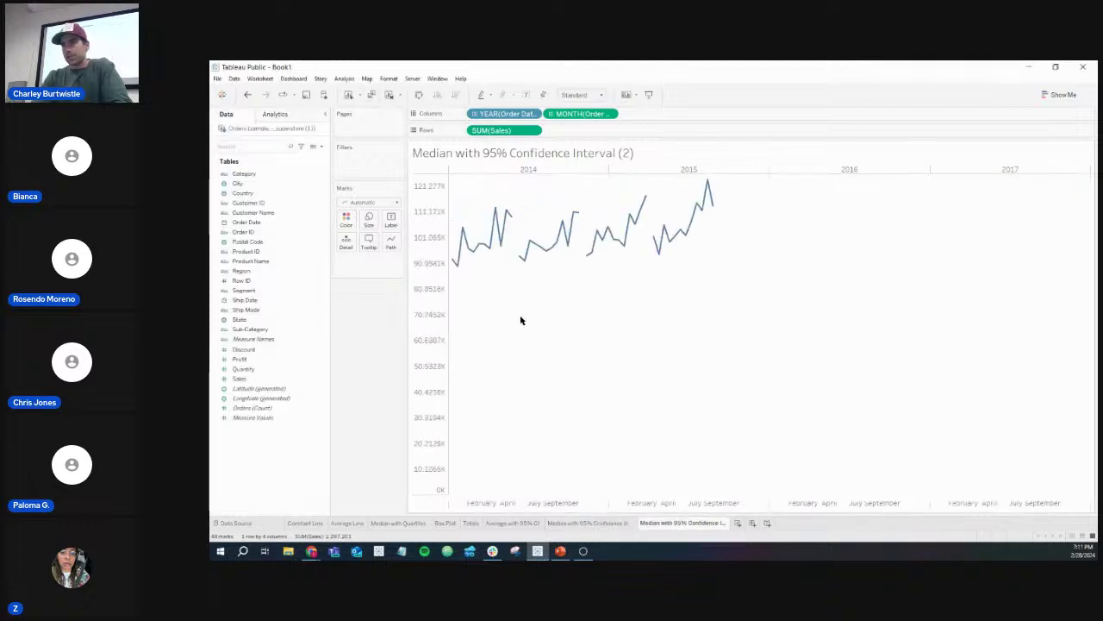
left_click_drag(594, 419, 356, 384)
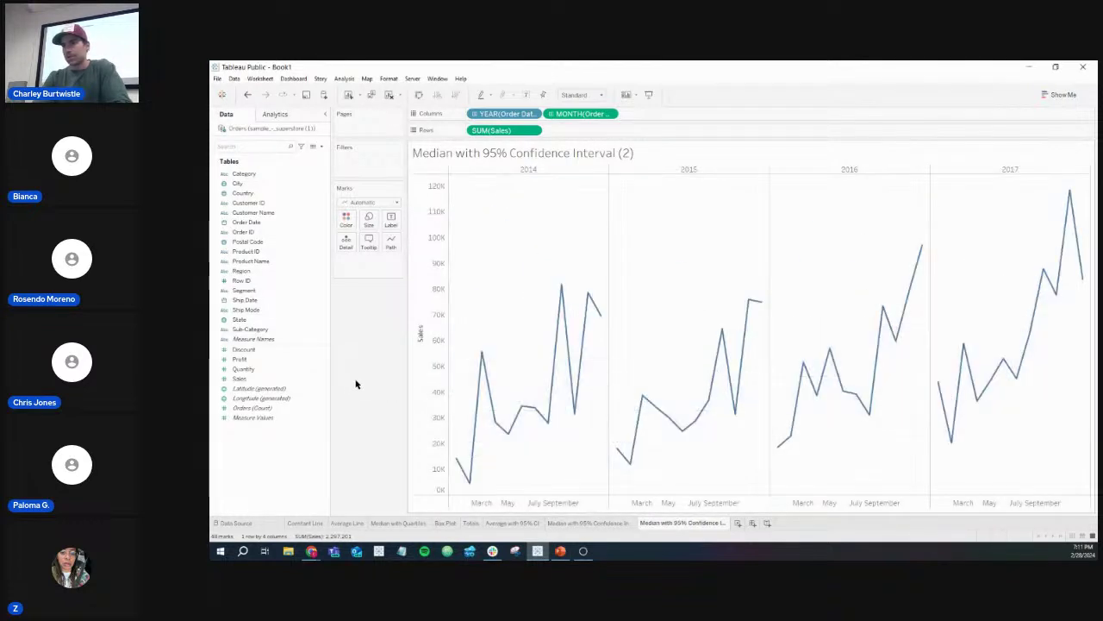
left_click(278, 114)
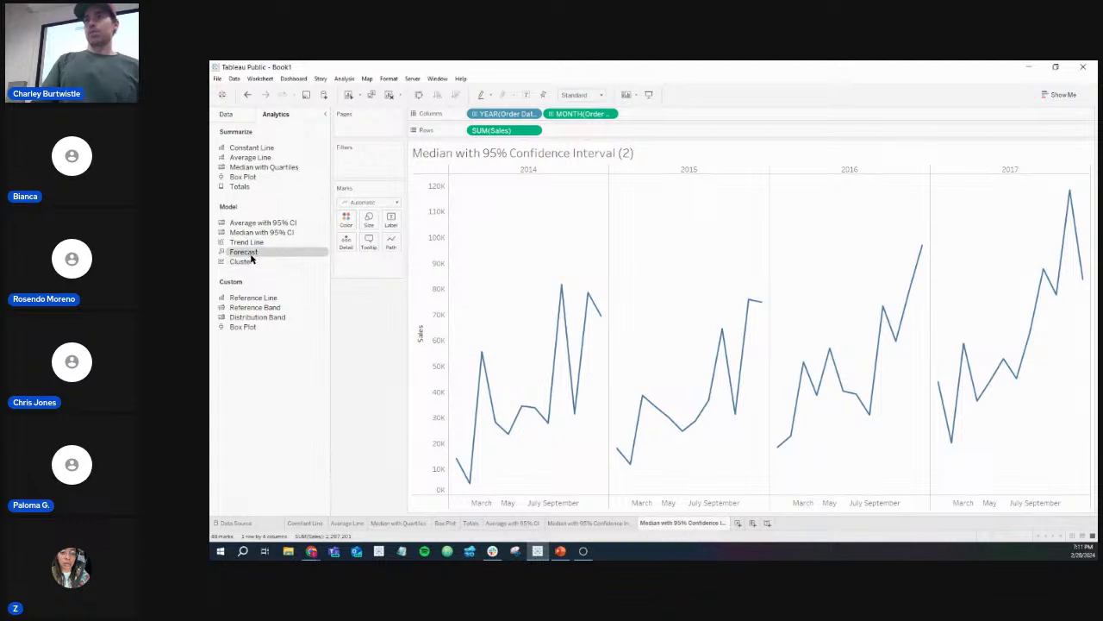
left_click_drag(257, 242, 500, 190)
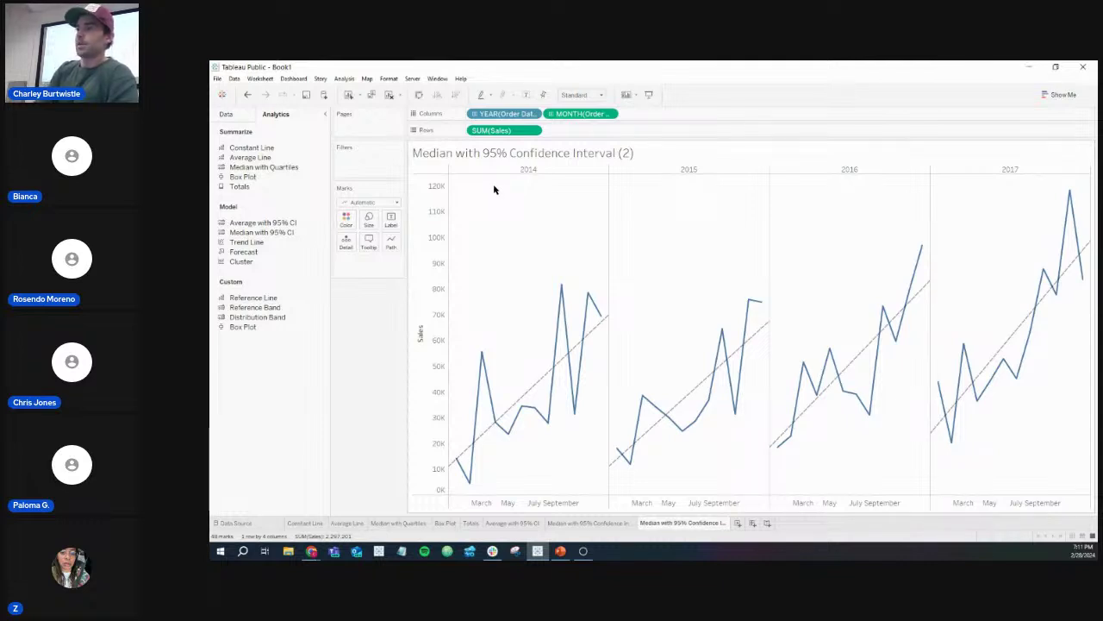
Step: Examine the yearly trend lines against the monthly sales, including their equations, R-squared values and P-values
mouse_move(537, 381)
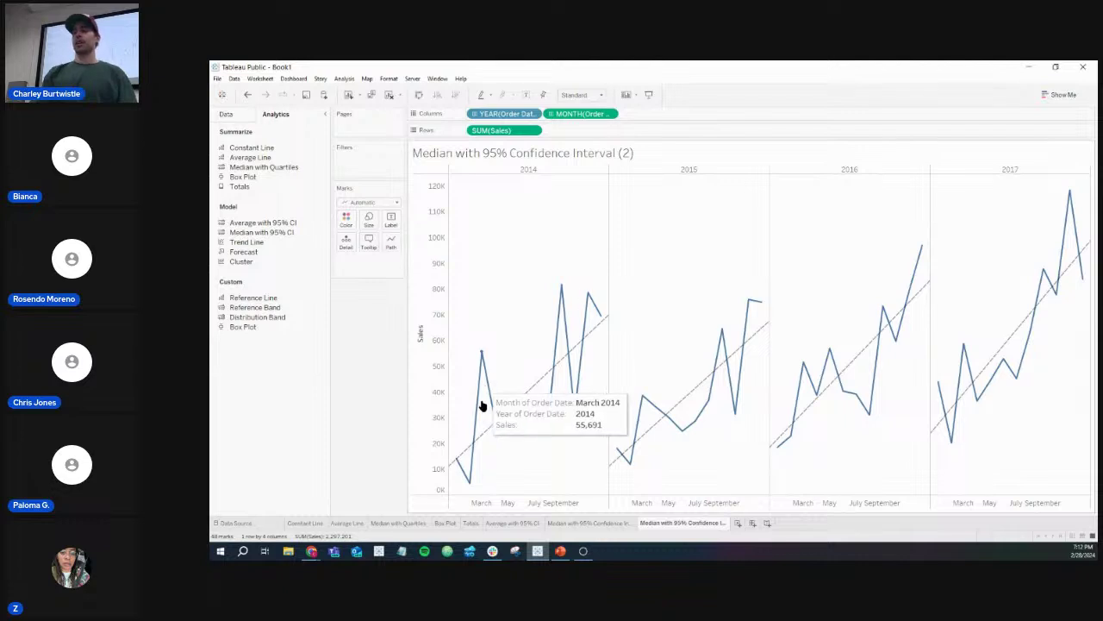
mouse_move(458, 456)
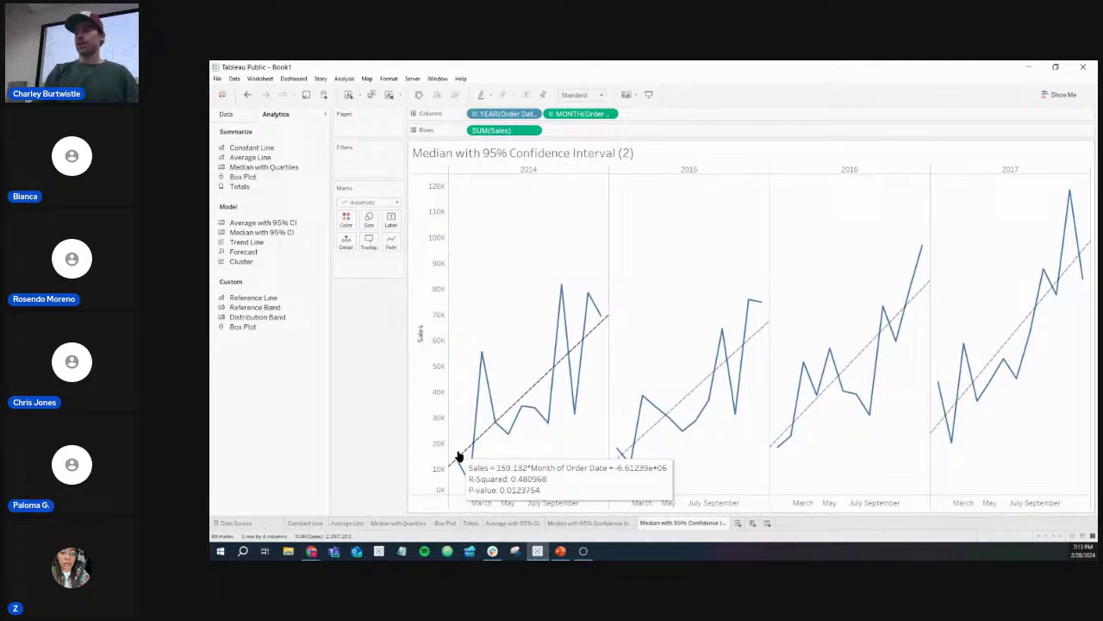
mouse_move(694, 400)
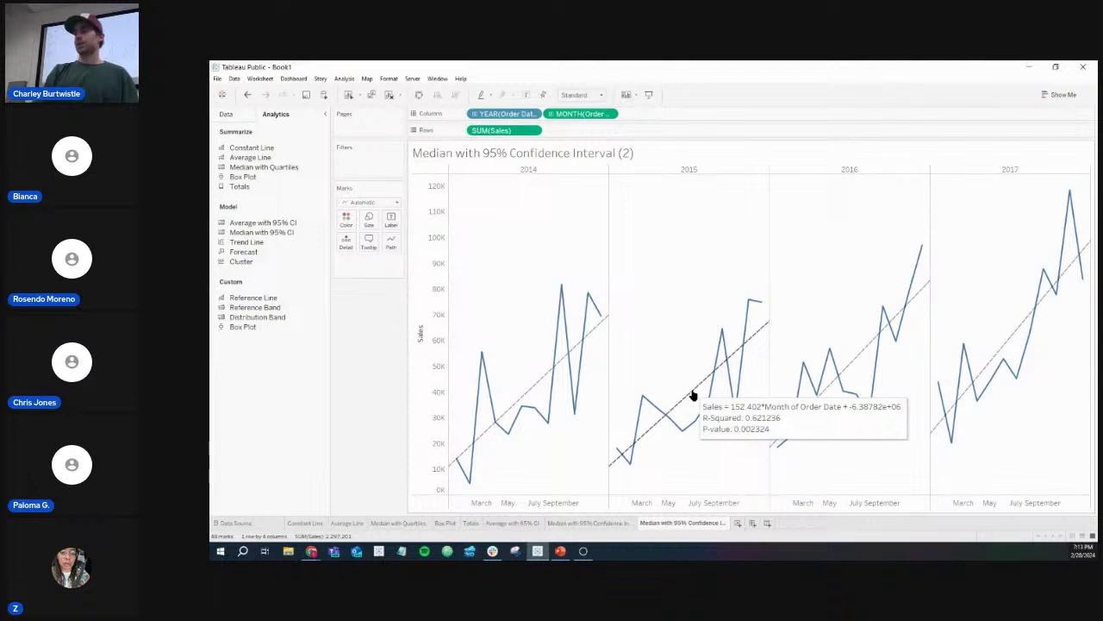
mouse_move(1014, 334)
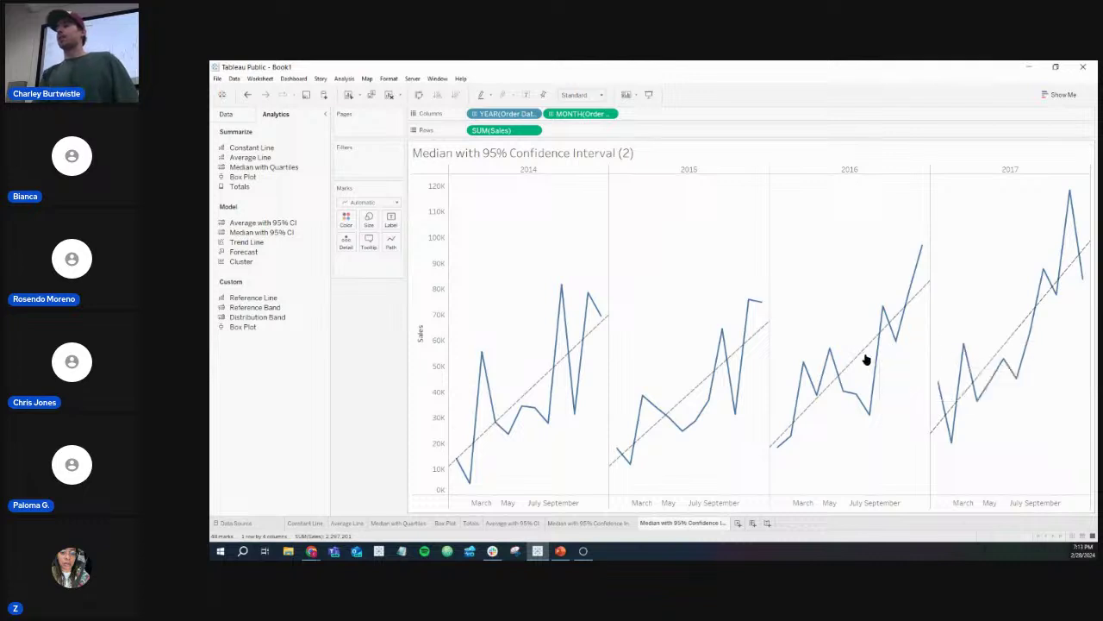
mouse_move(867, 355)
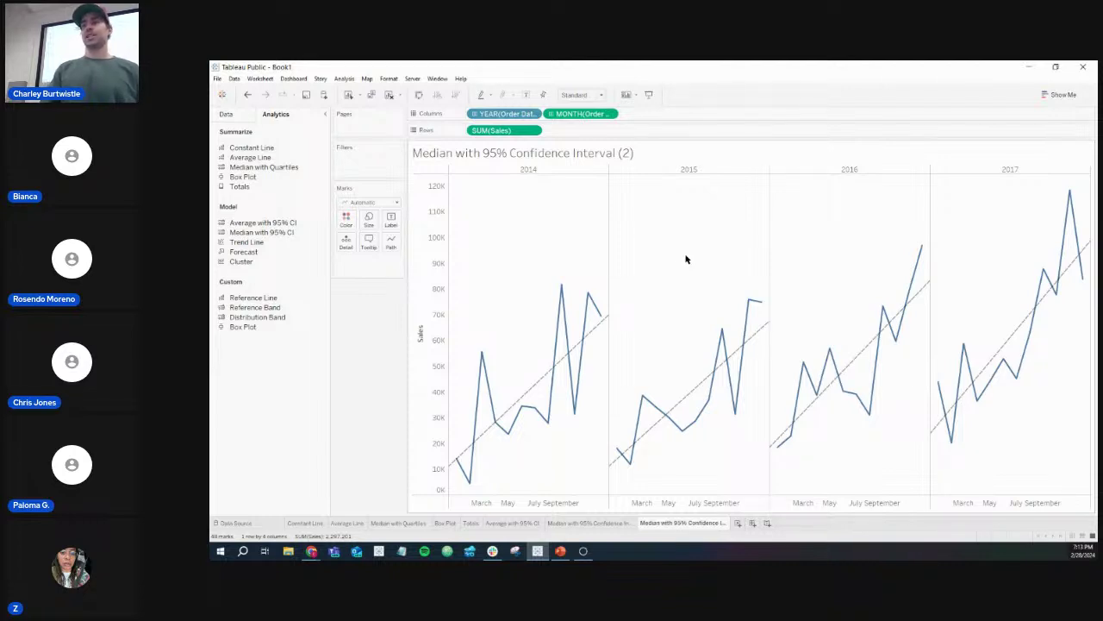
Step: Try splitting the monthly sales trend lines by State within each year, and undo the split
left_click(241, 114)
left_click(284, 193)
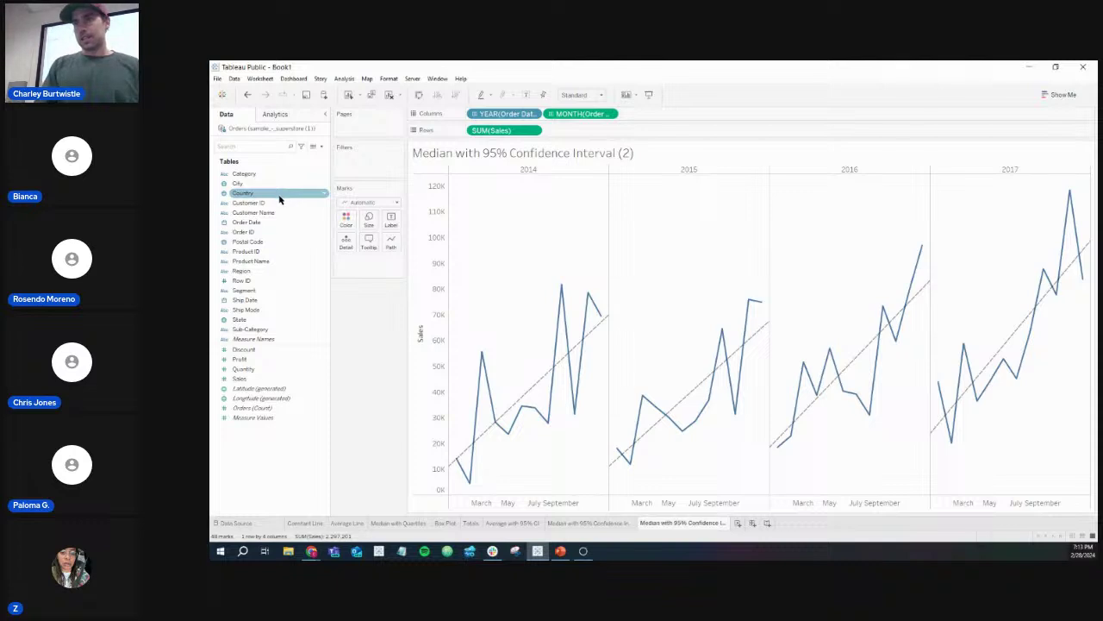
left_click(279, 212)
left_click(279, 222)
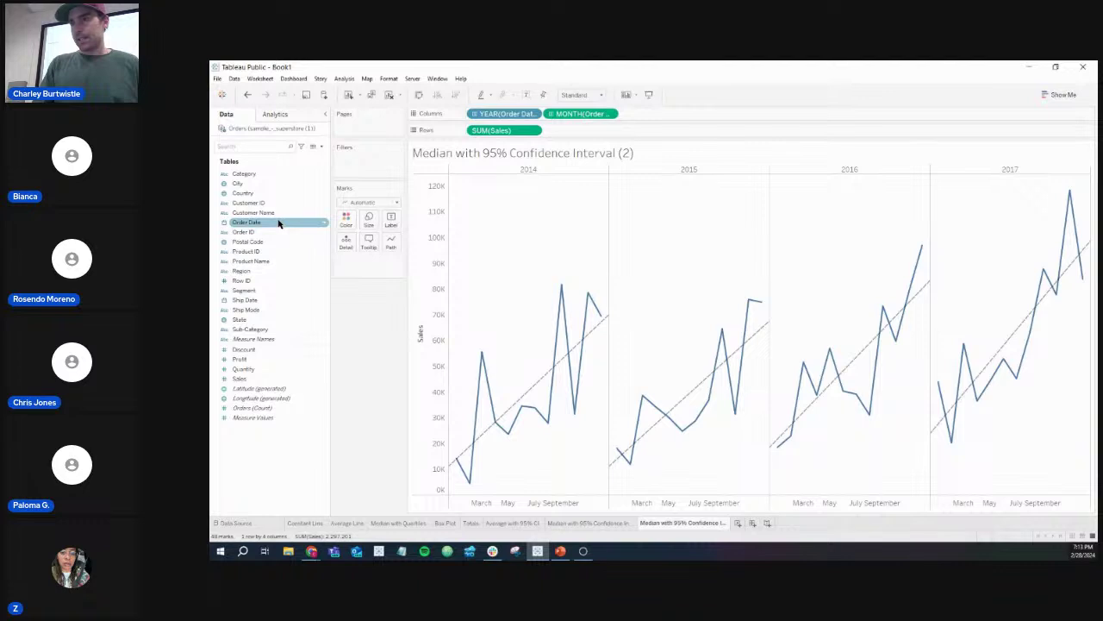
left_click(256, 320)
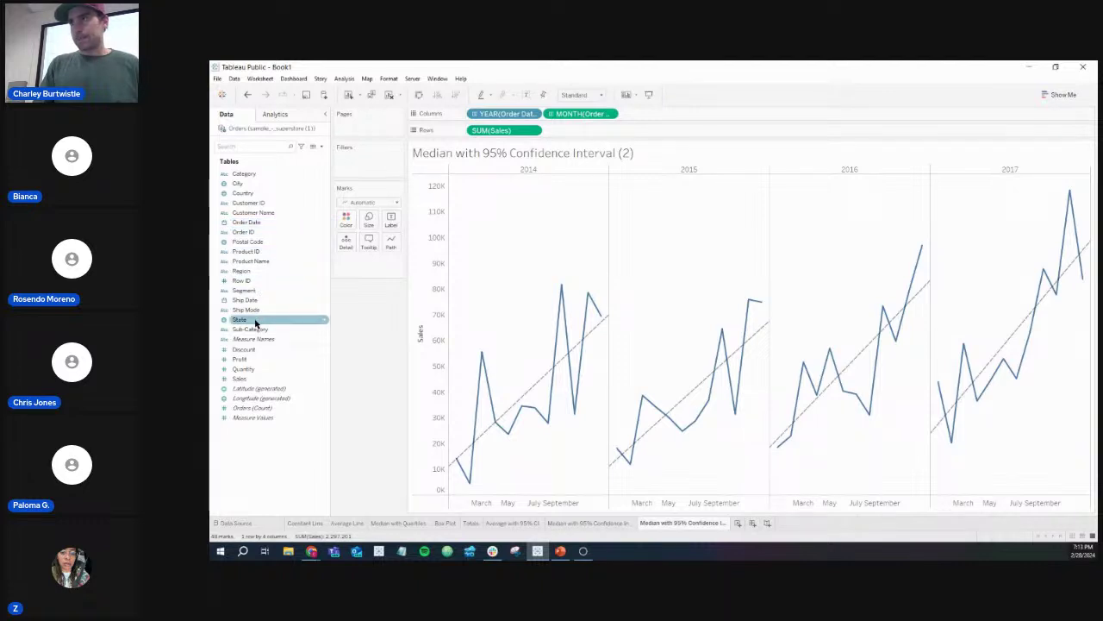
left_click_drag(256, 320, 545, 121)
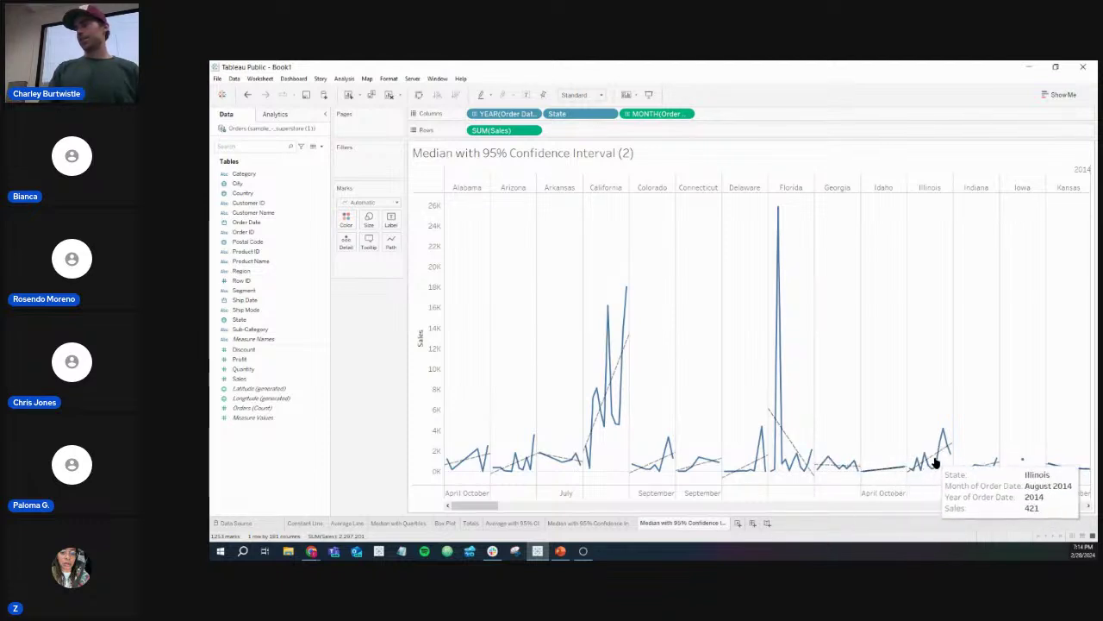
left_click(248, 96)
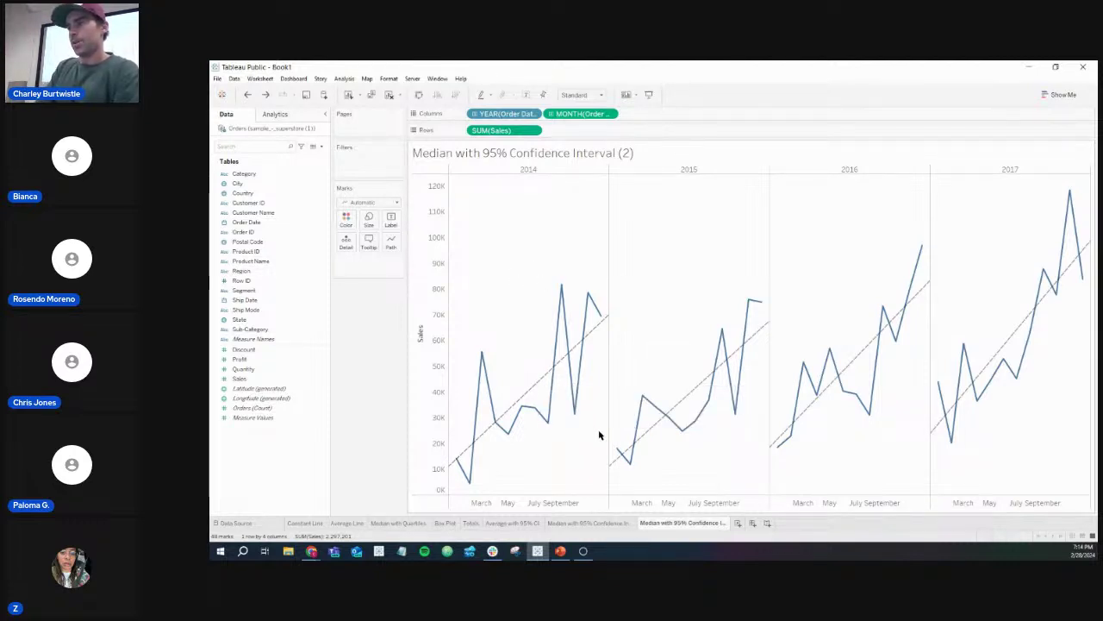
Step: Create a new worksheet with a scatter plot of Profit against Sales, using Sub-Category as the detail level
left_click(739, 523)
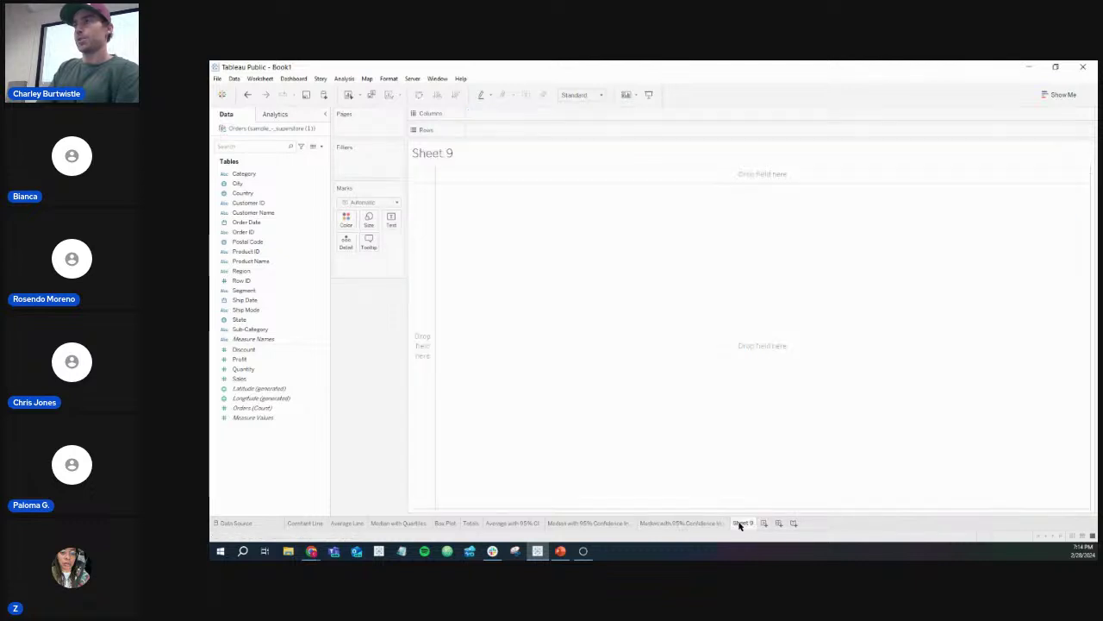
double_click(269, 360)
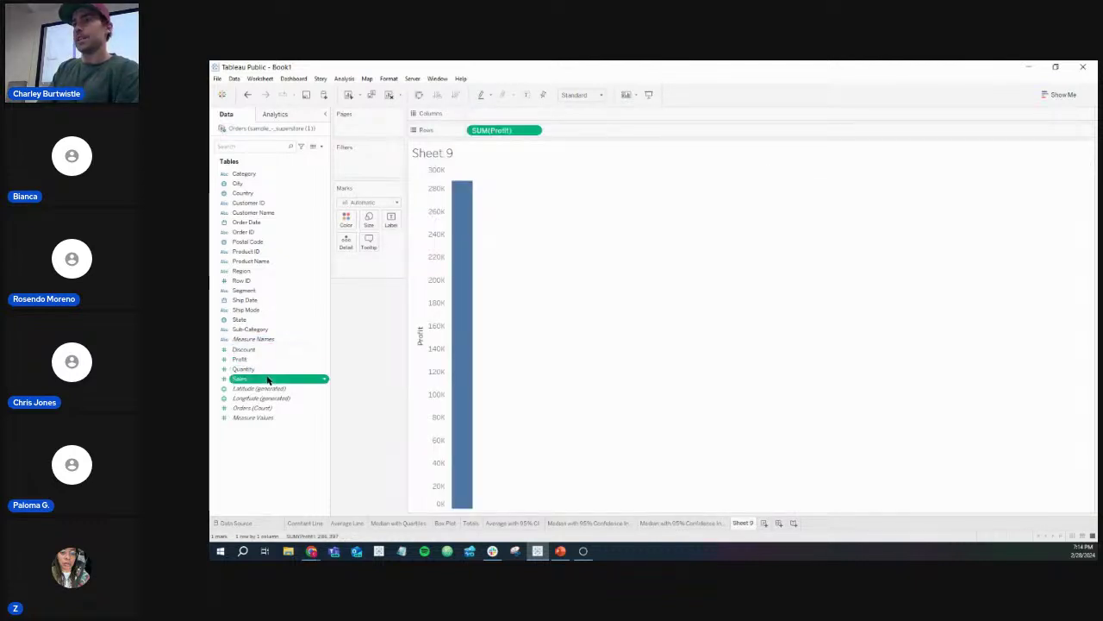
double_click(267, 378)
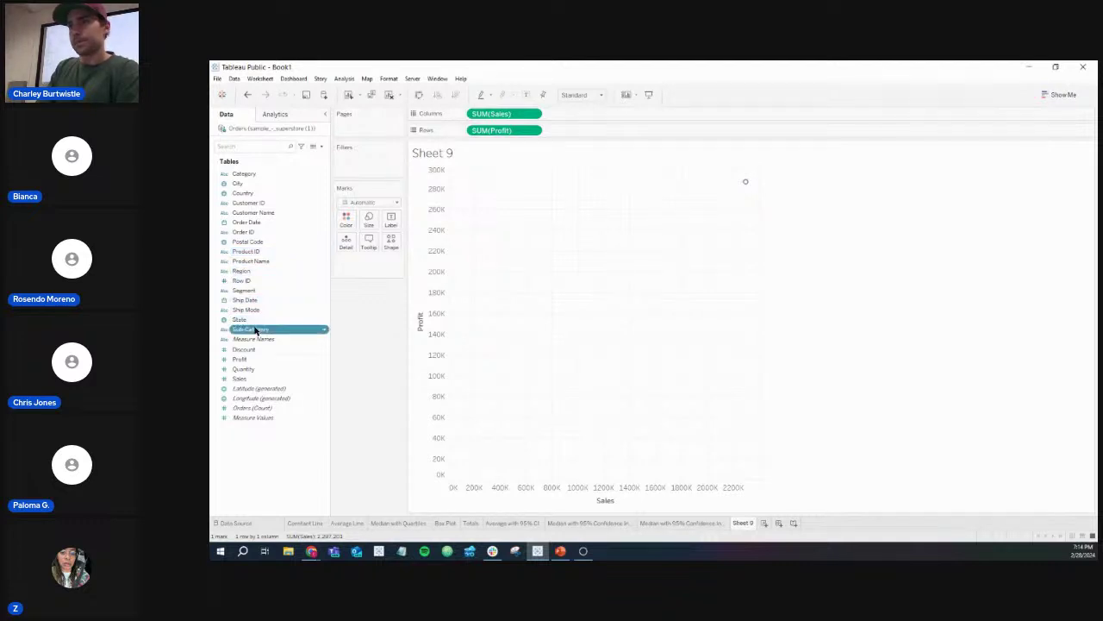
left_click_drag(256, 329, 349, 243)
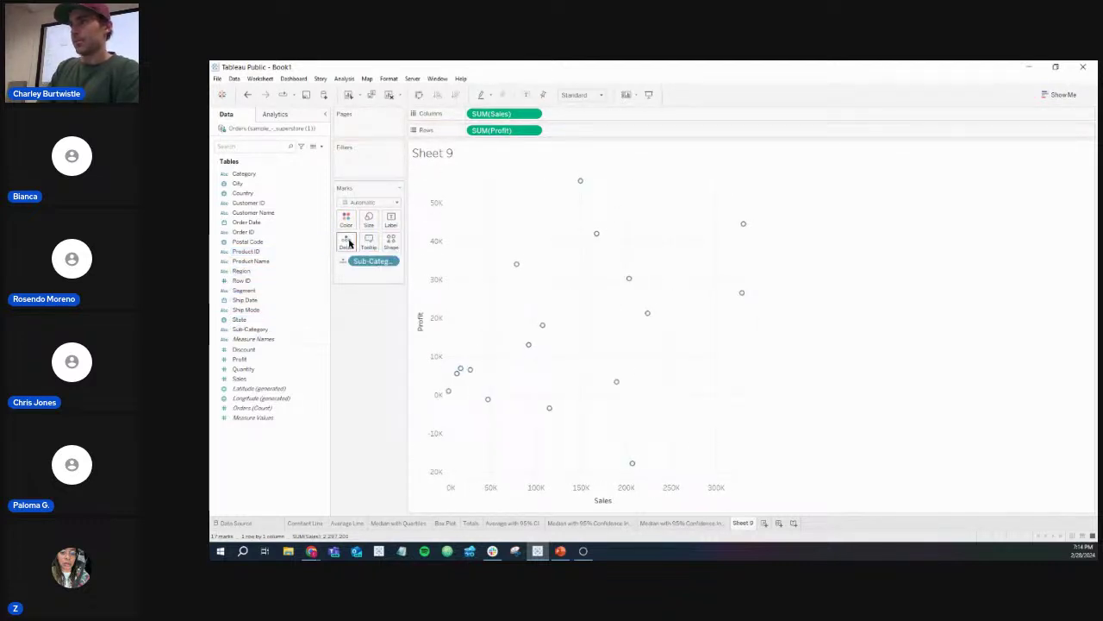
Step: Add a linear trend line to the scatter plot of Profit against Sales
mouse_move(511, 270)
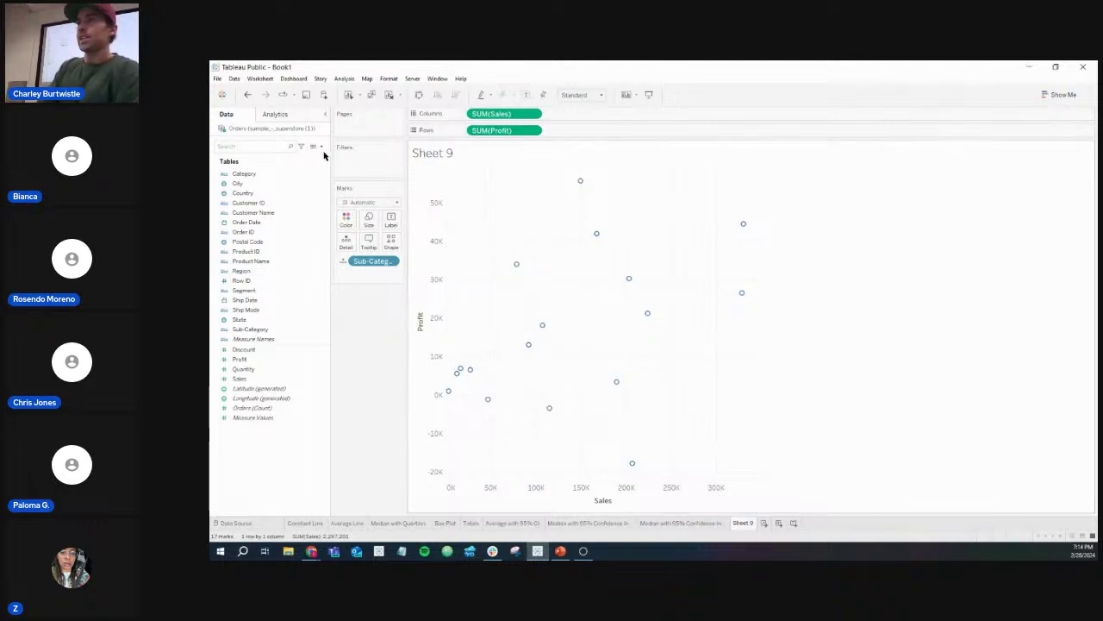
left_click(294, 116)
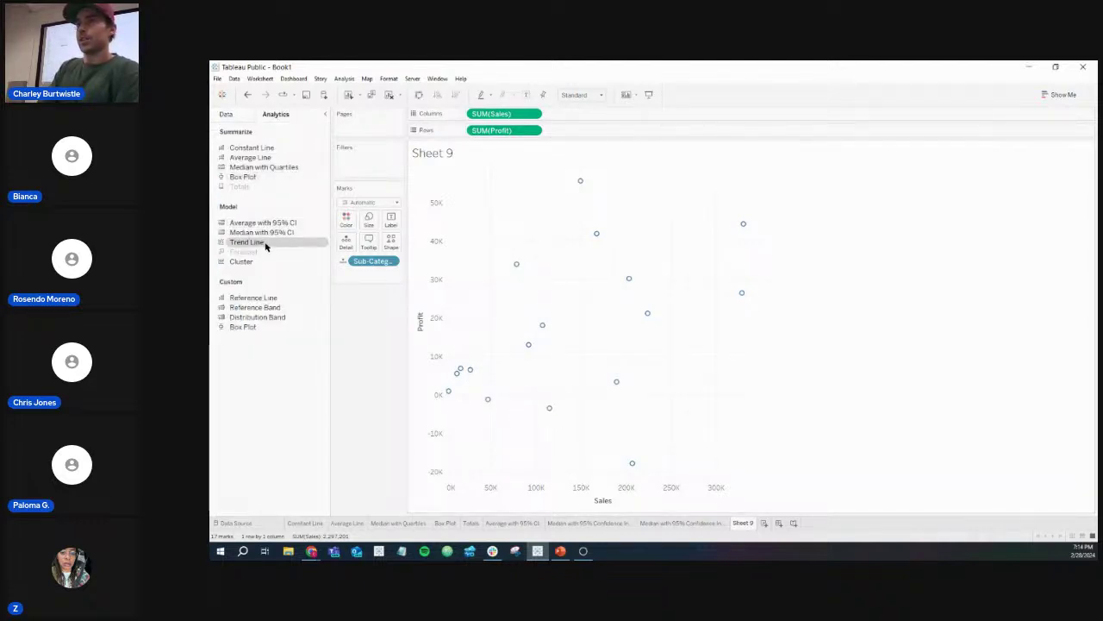
left_click_drag(266, 246, 497, 186)
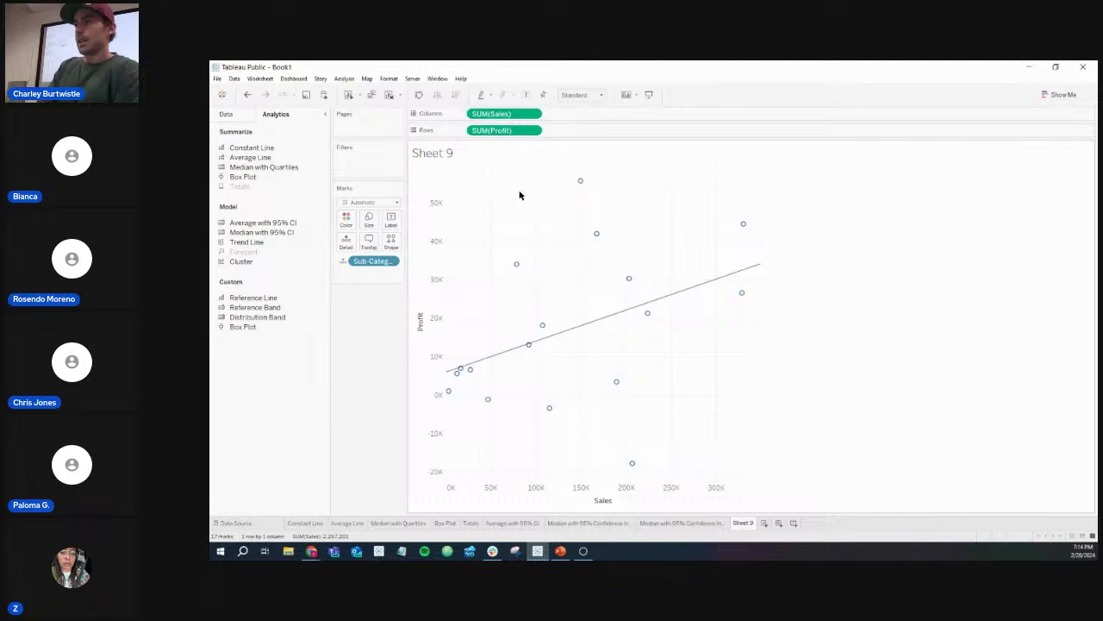
Step: Compare the Sheet 9 scatter plot's trend line with the trend lines on the Median with 95% Confidence Interval (2) sheet
mouse_move(577, 327)
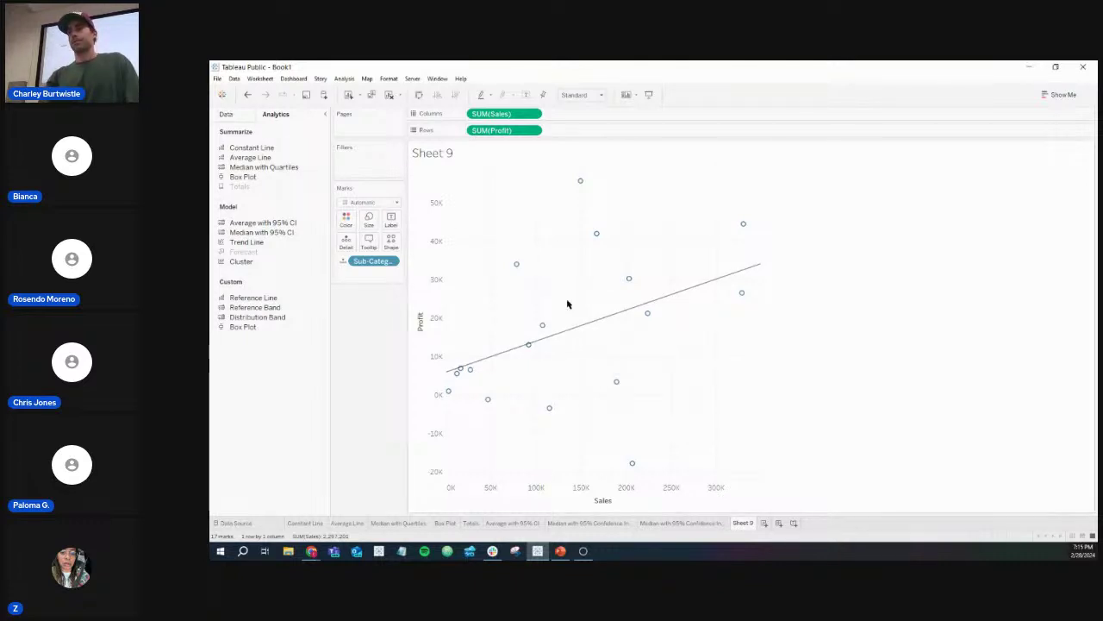
left_click(679, 524)
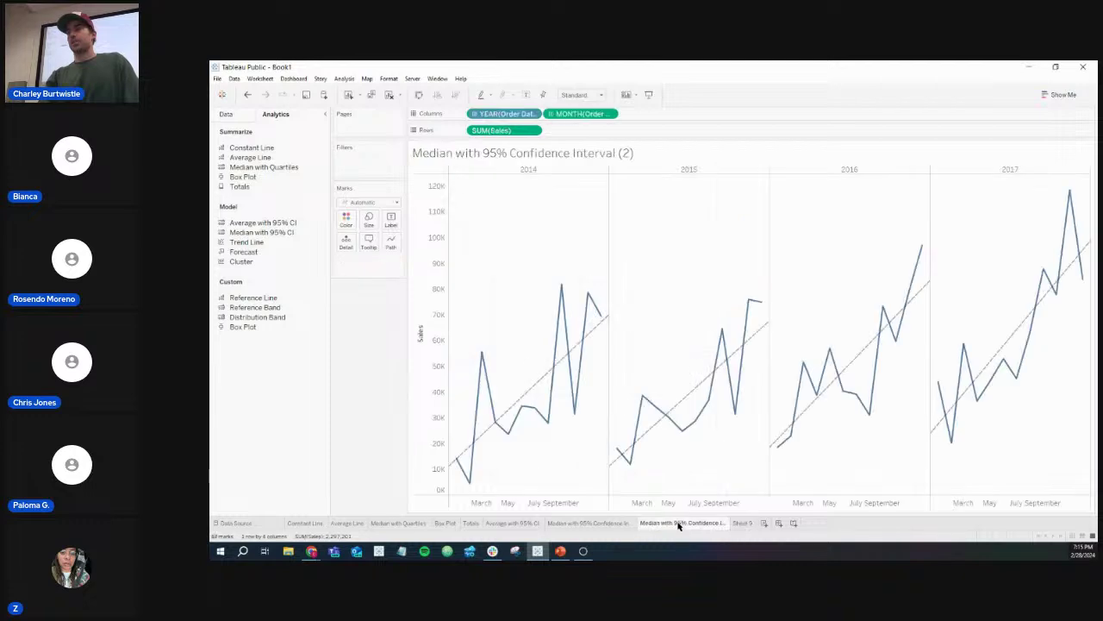
left_click(741, 523)
mouse_move(621, 317)
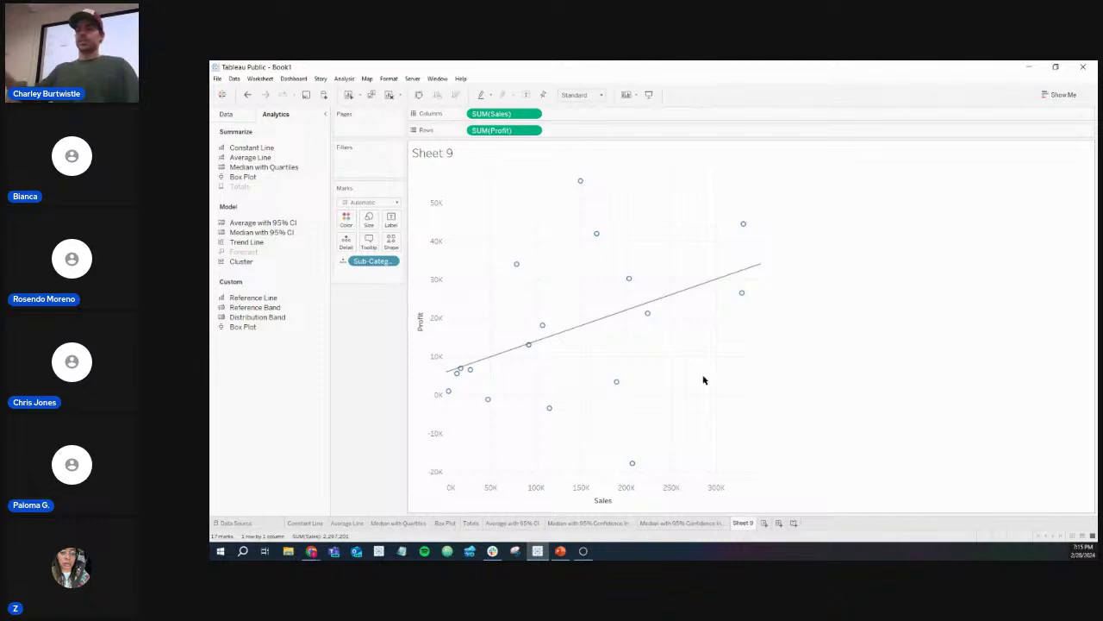
Step: Apply exponential trend lines to the yearly sales charts on the Median with 95% Confidence Interval (2) sheet
left_click(702, 524)
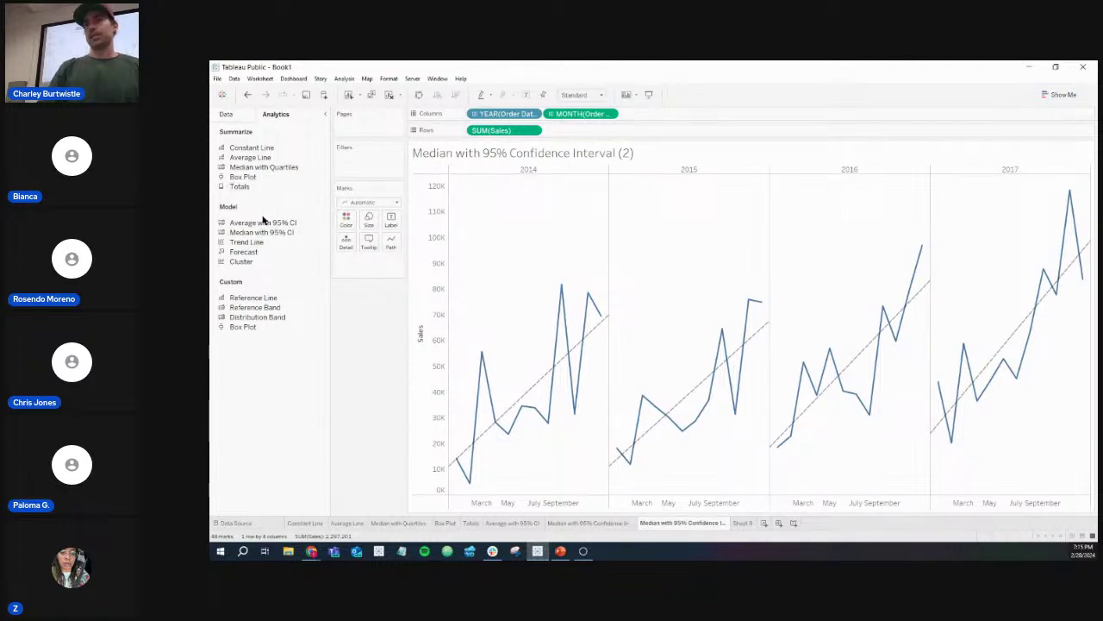
mouse_move(528, 414)
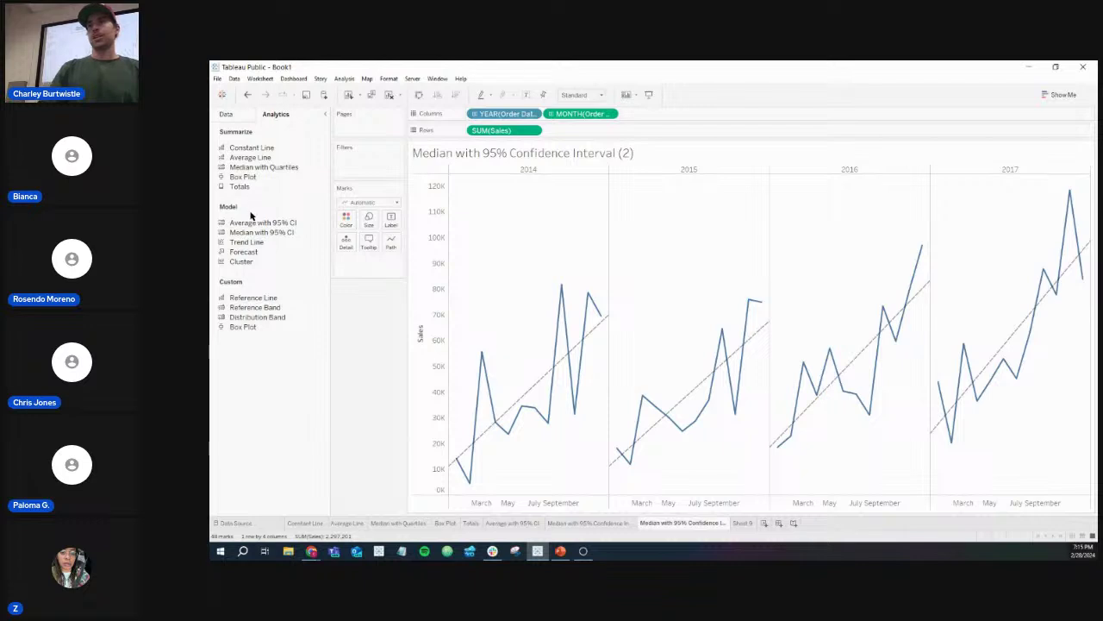
left_click_drag(256, 244, 587, 192)
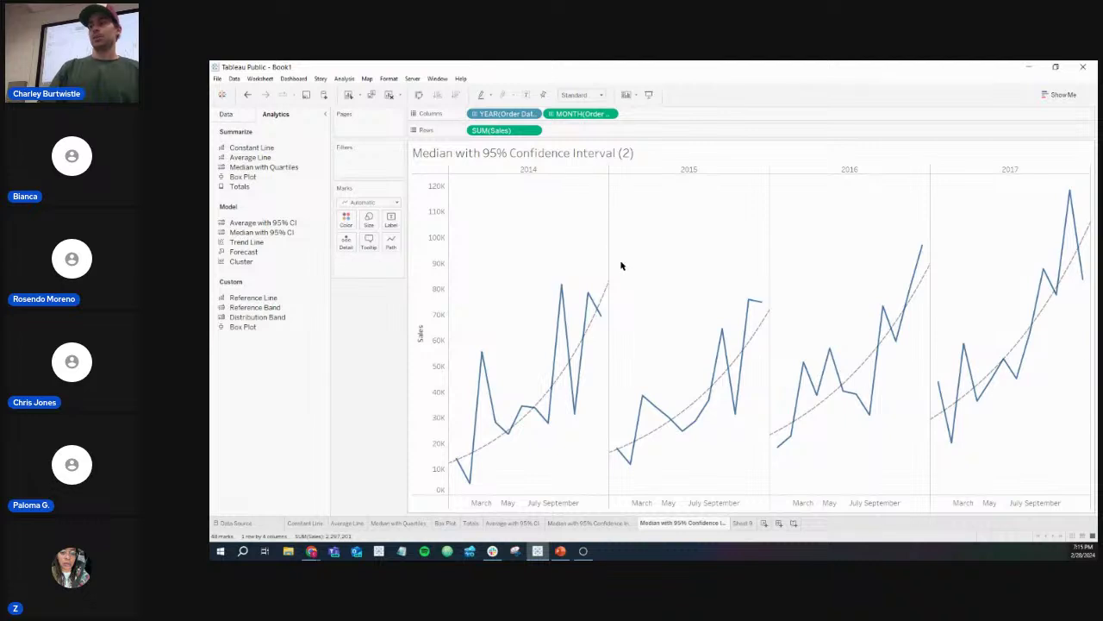
mouse_move(565, 377)
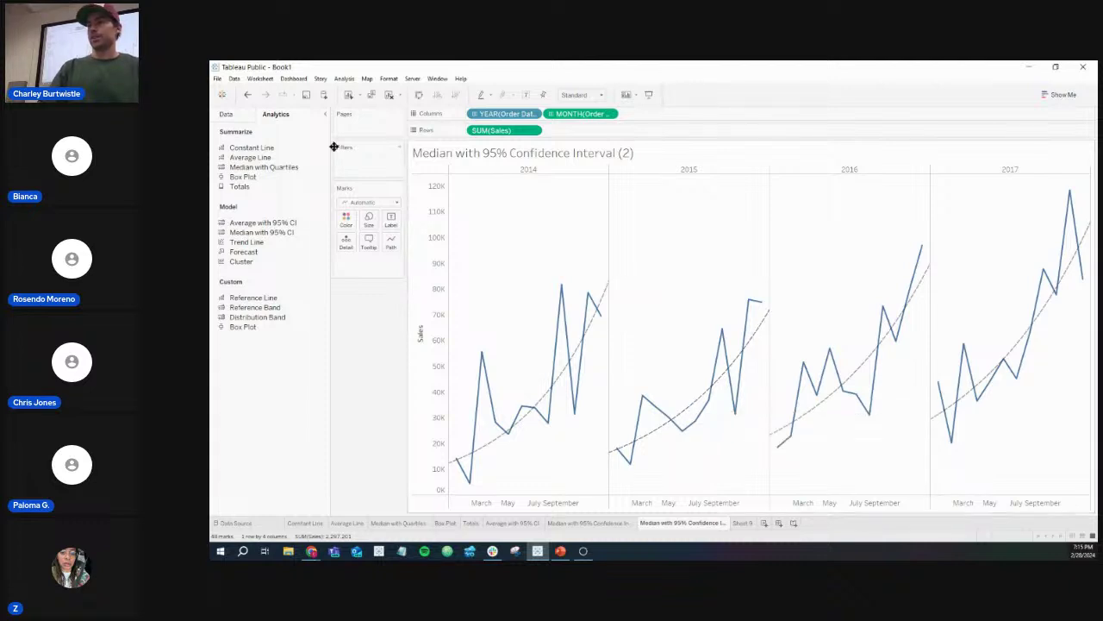
Step: Undo and redo the exponential model to compare the statistics of the linear and exponential trend lines
left_click(249, 97)
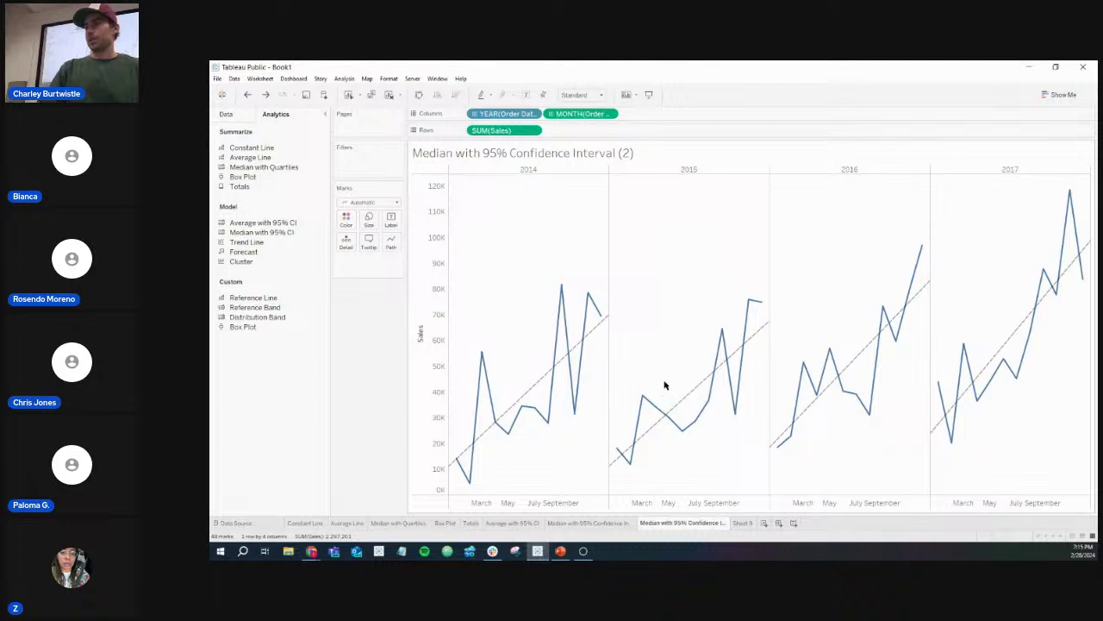
mouse_move(692, 392)
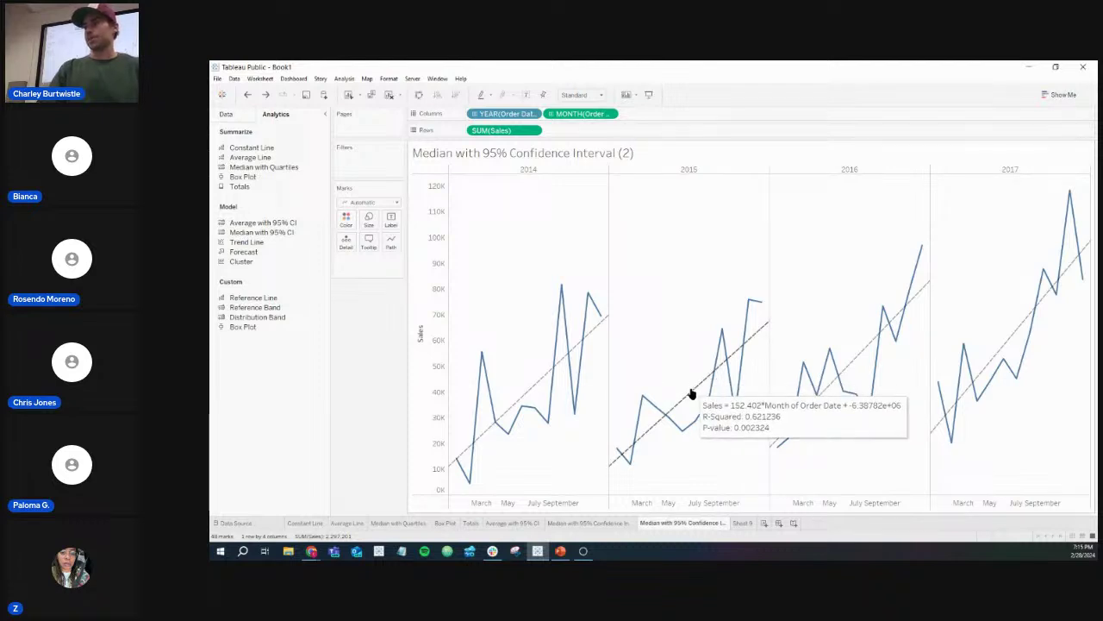
left_click(250, 97)
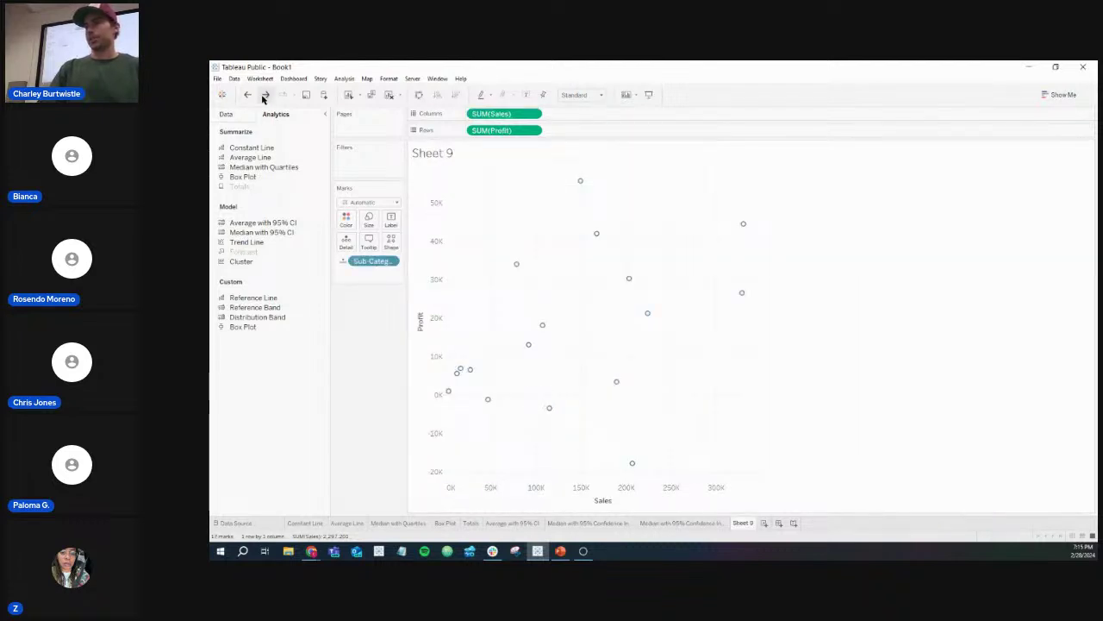
left_click(264, 98)
left_click(264, 98)
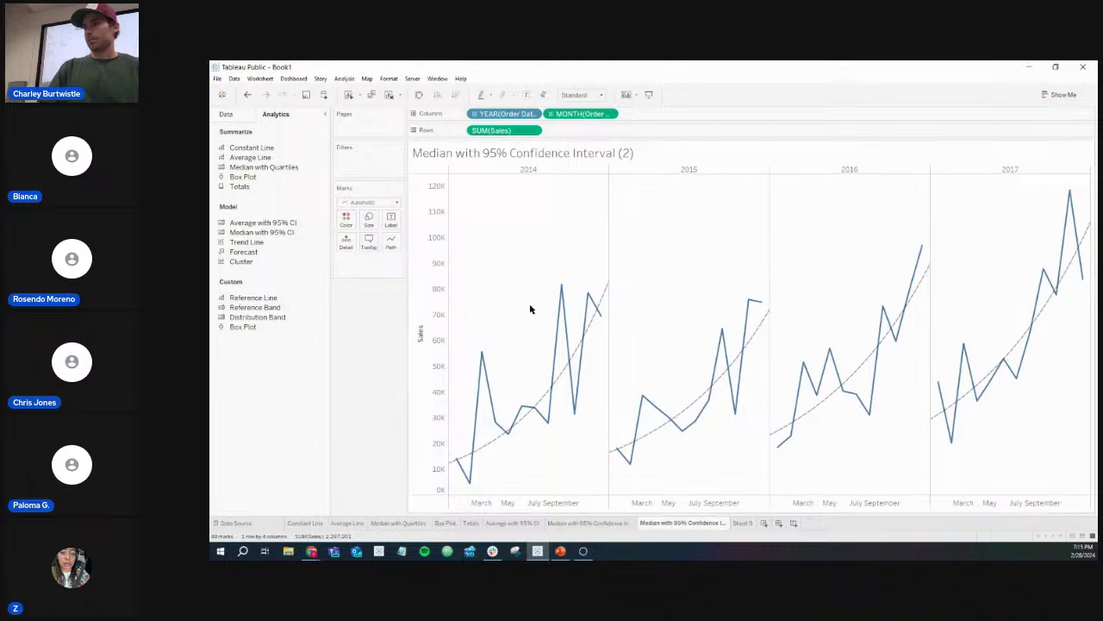
mouse_move(862, 369)
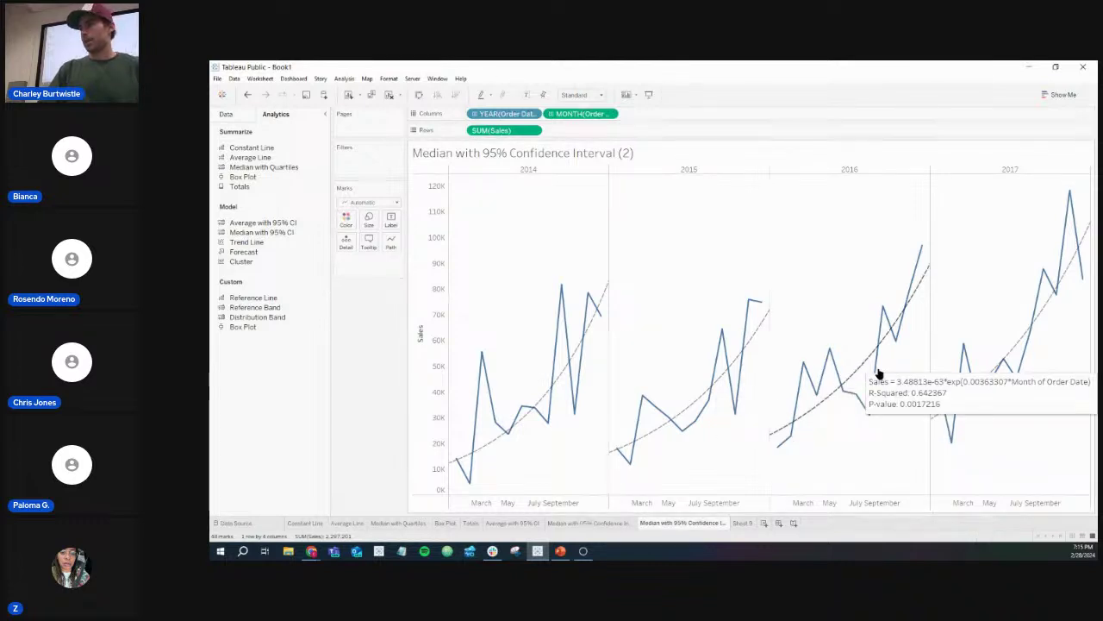
mouse_move(1017, 351)
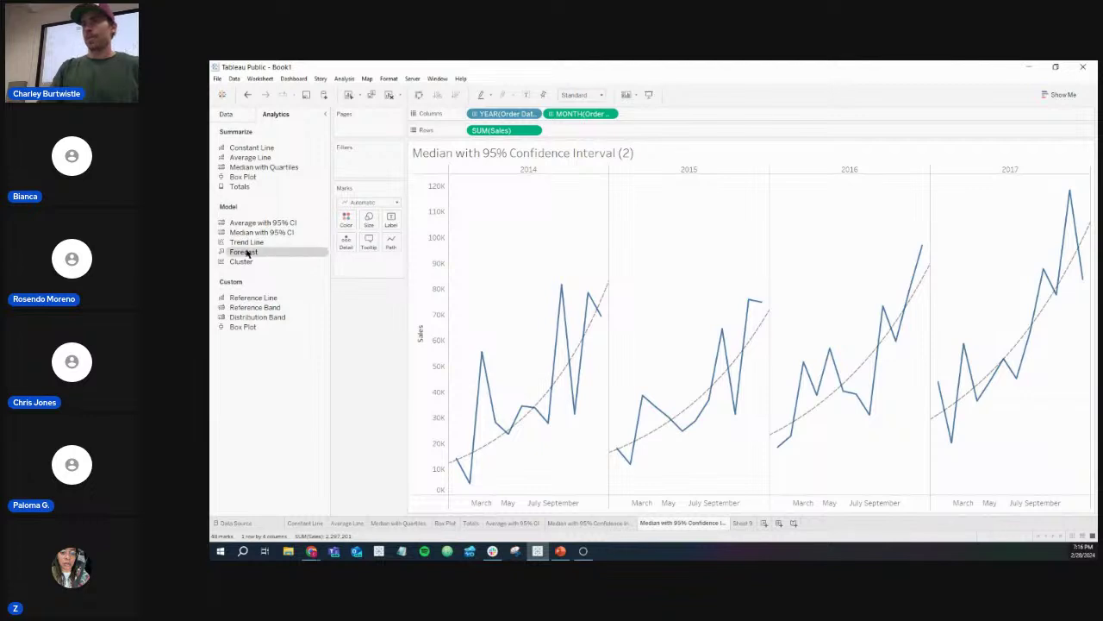
Step: Change the yearly sales trend lines to a polynomial model and inspect the fitted curves
left_click_drag(247, 242, 636, 202)
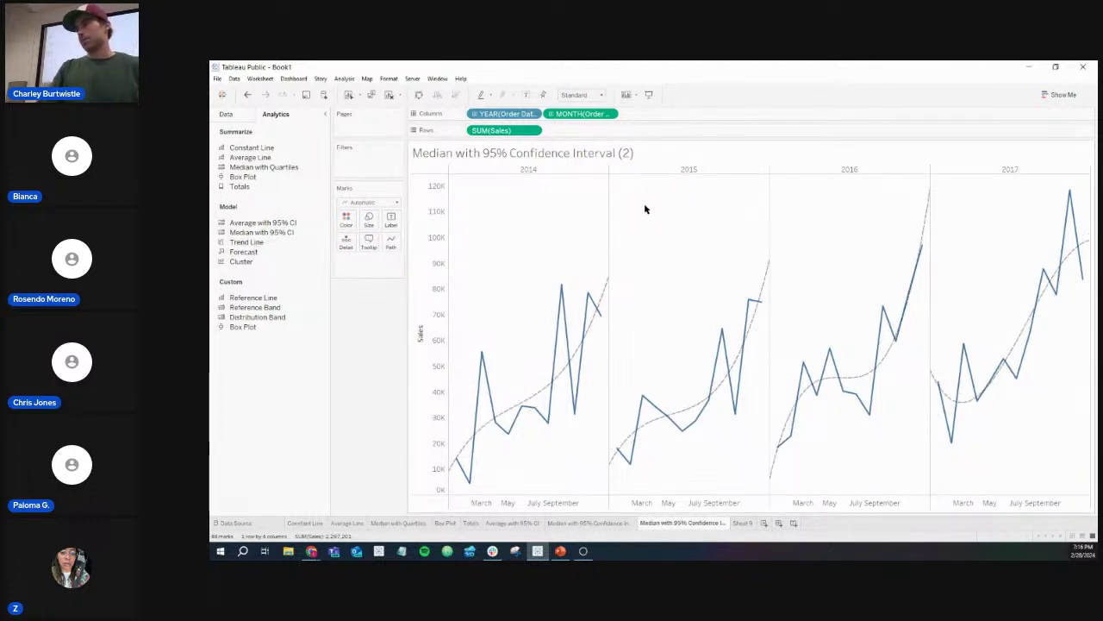
mouse_move(729, 375)
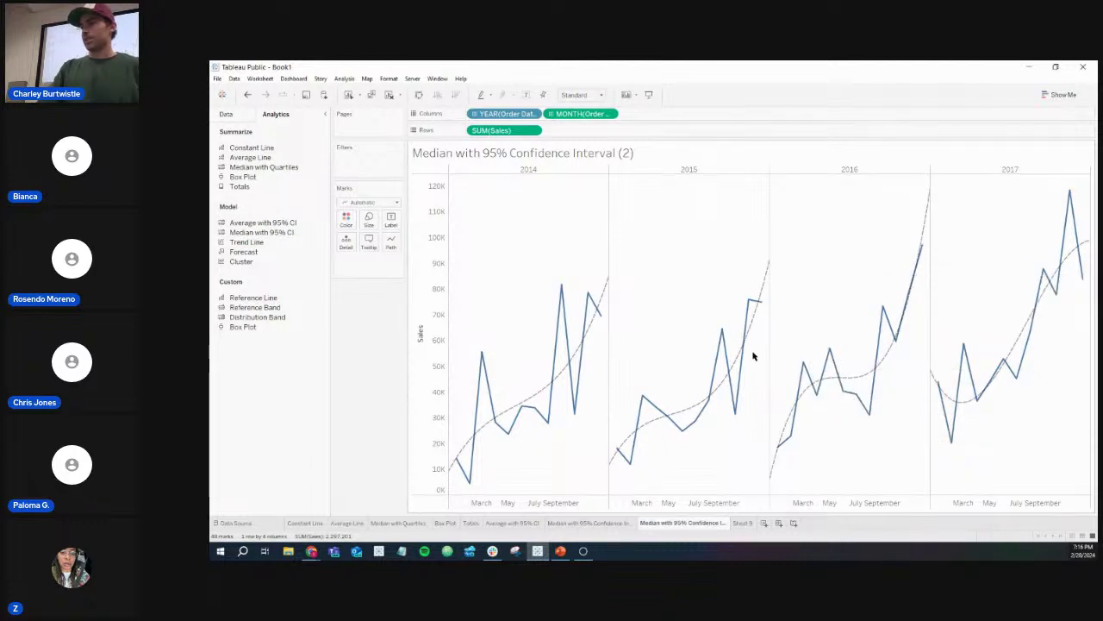
mouse_move(687, 412)
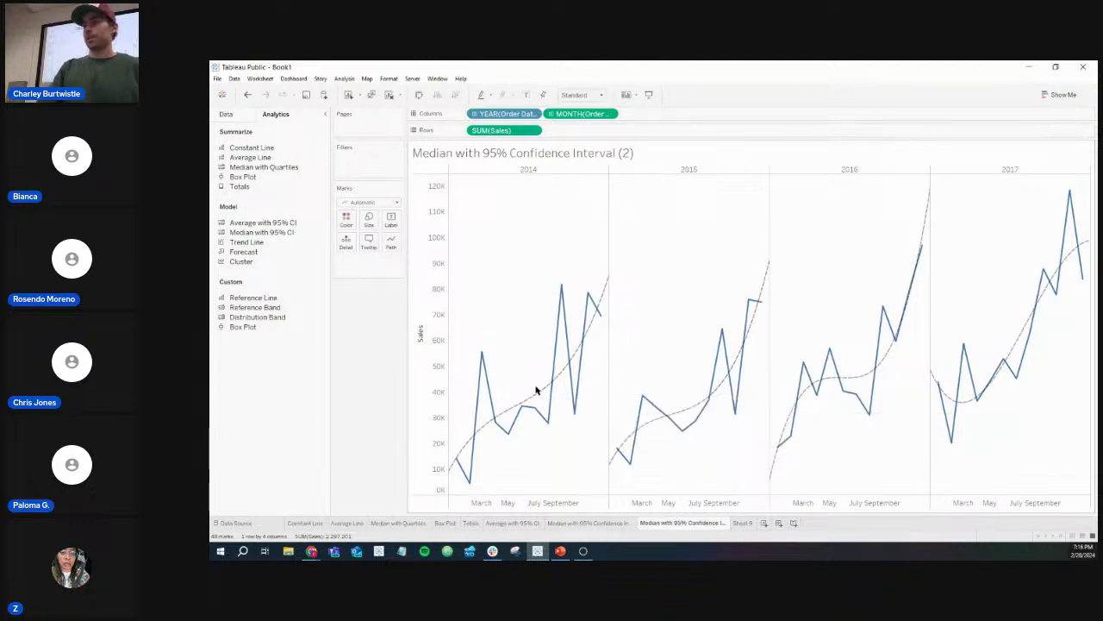
mouse_move(536, 395)
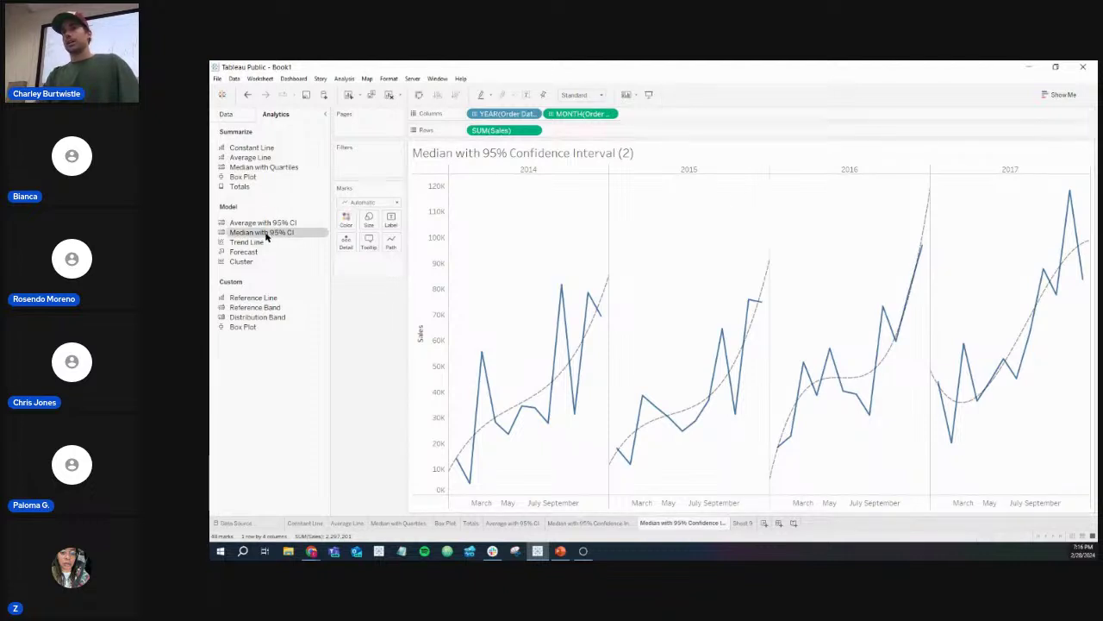
mouse_move(250, 243)
left_mouse_down()
mouse_move(573, 205)
mouse_move(551, 197)
mouse_move(660, 181)
mouse_move(252, 242)
left_mouse_up()
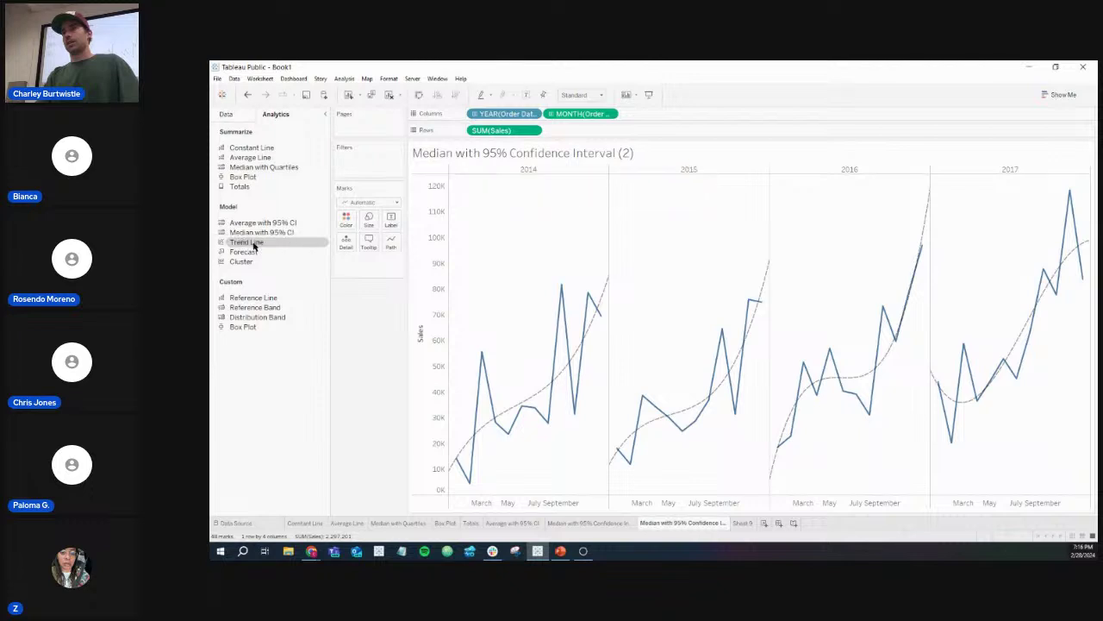
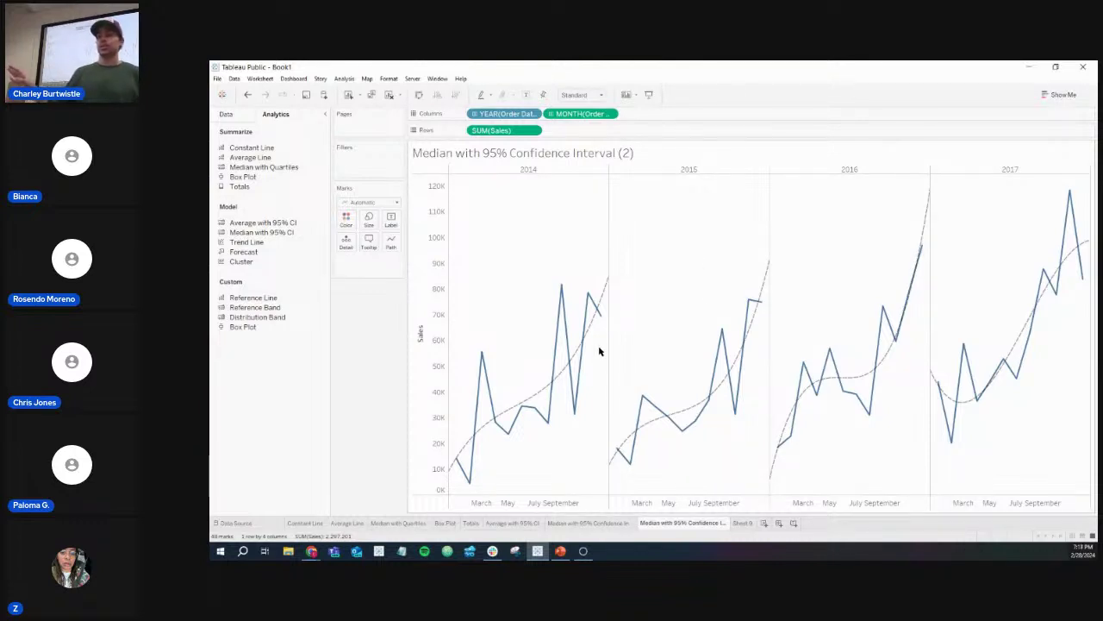
Step: Try Discount in place of Sales as the column measure of the Sheet 9 scatter plot, and undo the swap
left_click(742, 523)
mouse_move(650, 308)
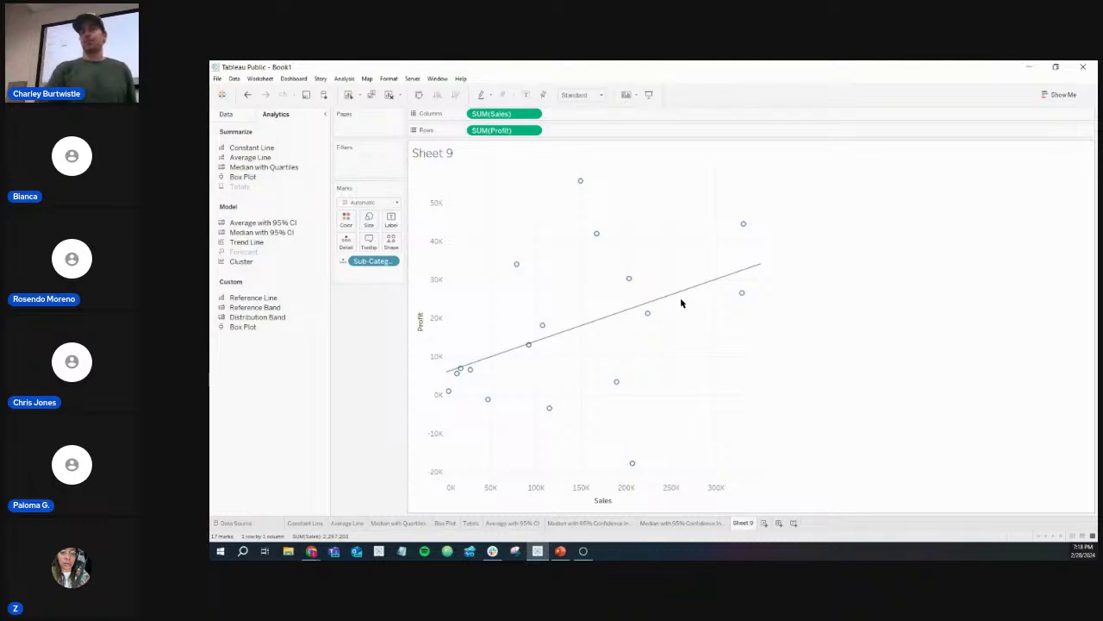
left_click(234, 113)
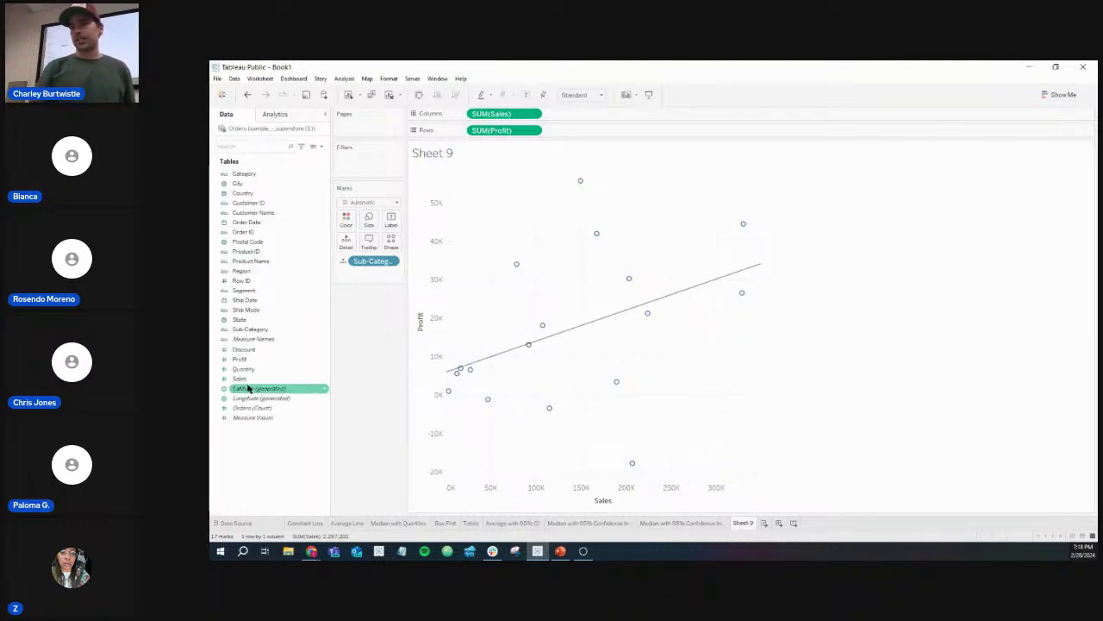
left_click_drag(244, 349, 514, 120)
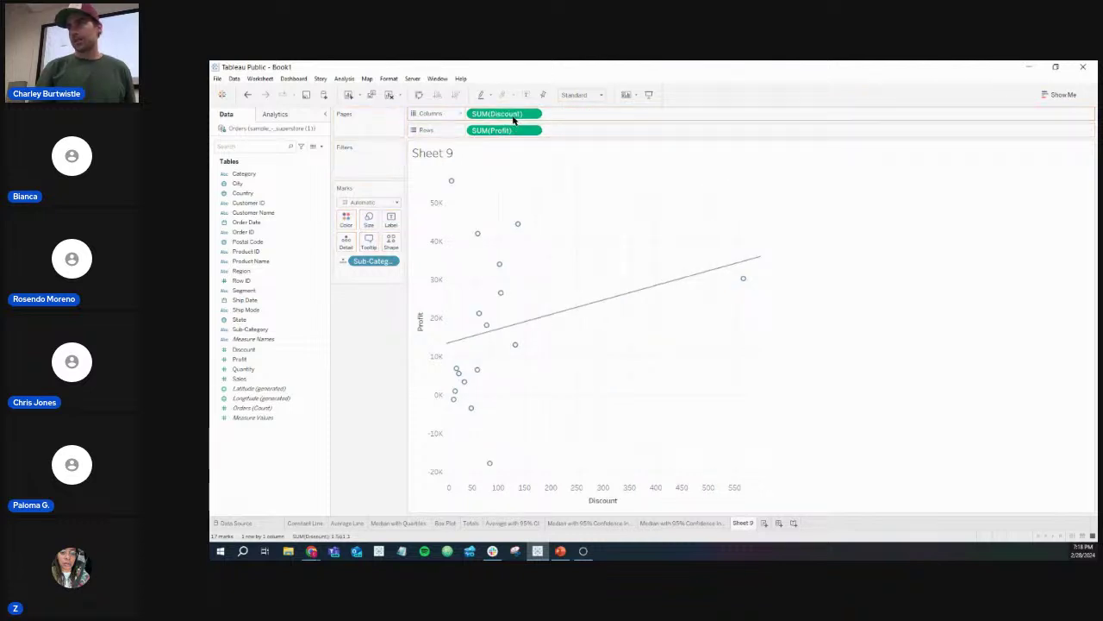
left_click(250, 96)
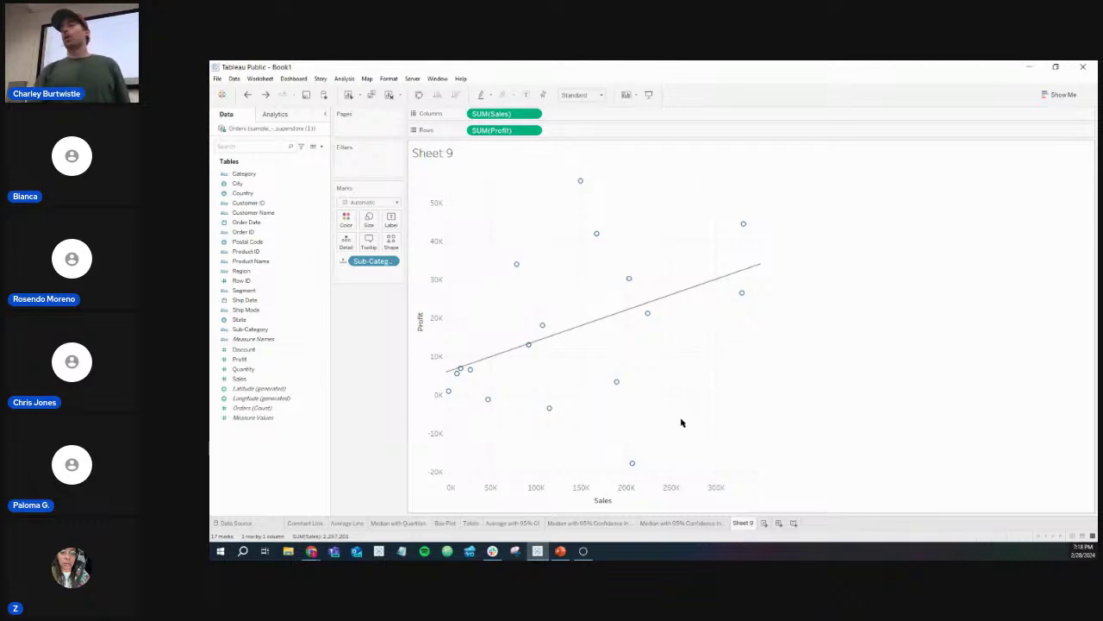
Step: Compare the statistics of the 2014 polynomial sales trend line with those of the linear trend line on Sheet 9
left_click(697, 523)
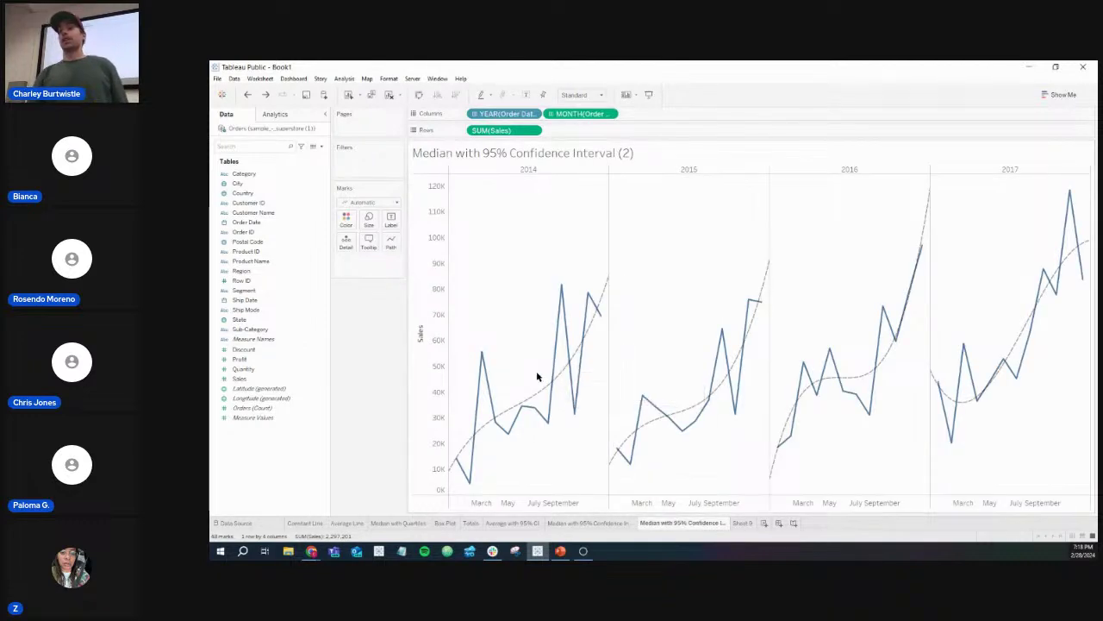
mouse_move(539, 394)
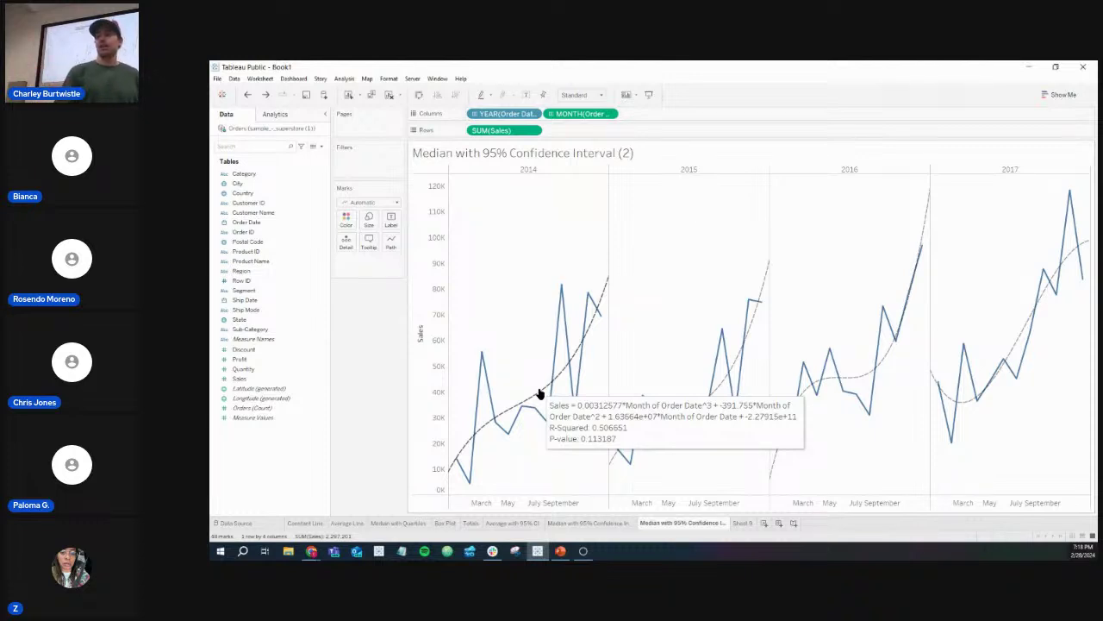
left_click(741, 522)
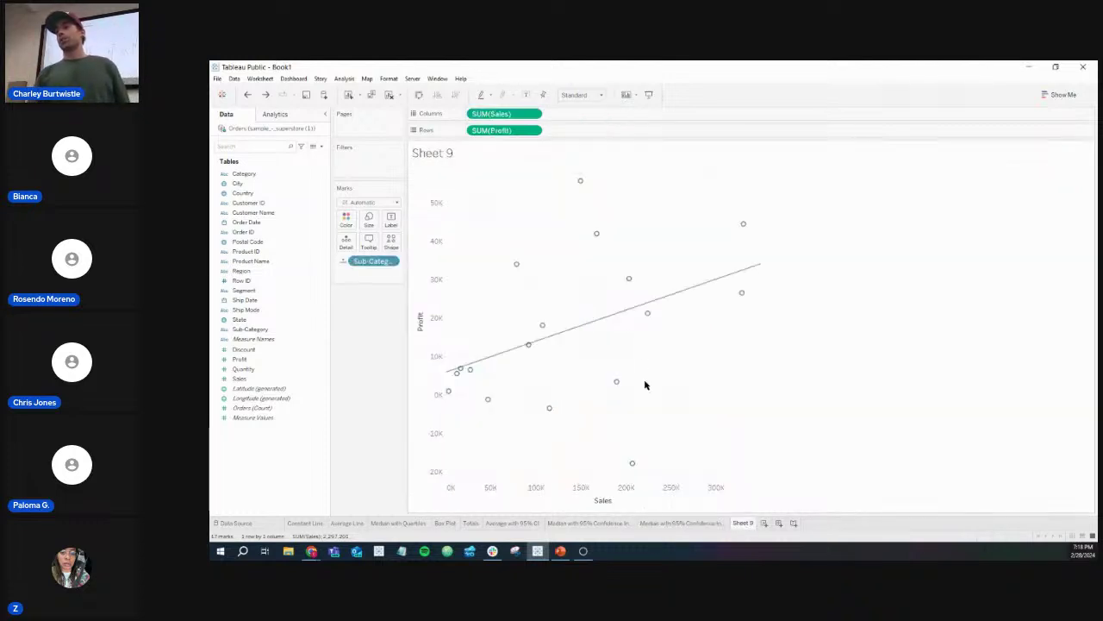
mouse_move(609, 319)
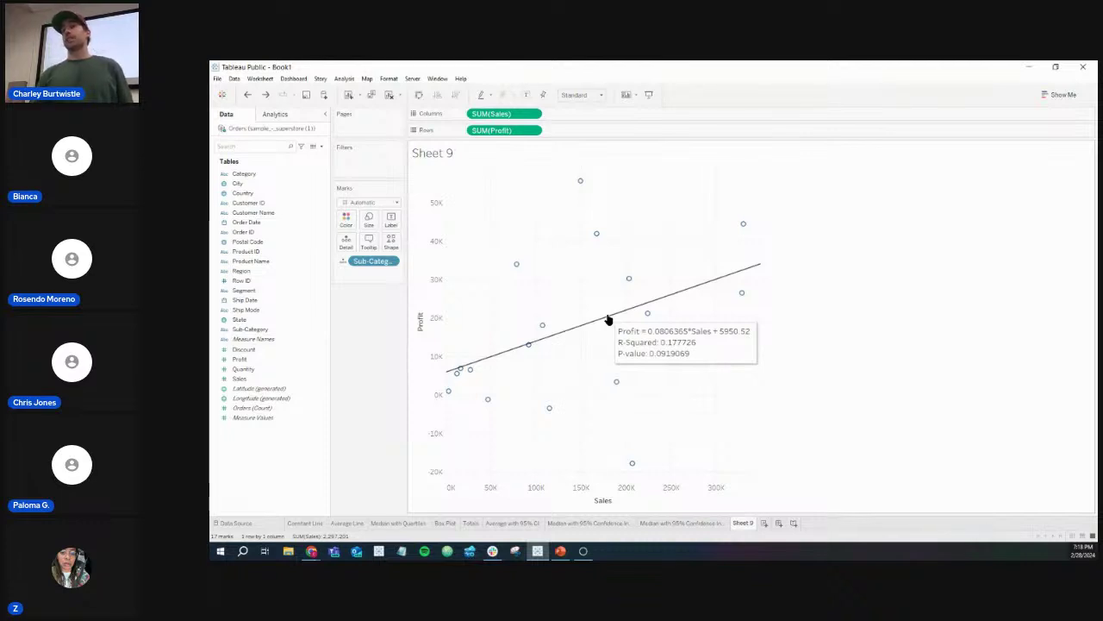
Step: Display the full description of Sheet 9's trend line and copy the right-hand side of its Profit equation
left_click(297, 118)
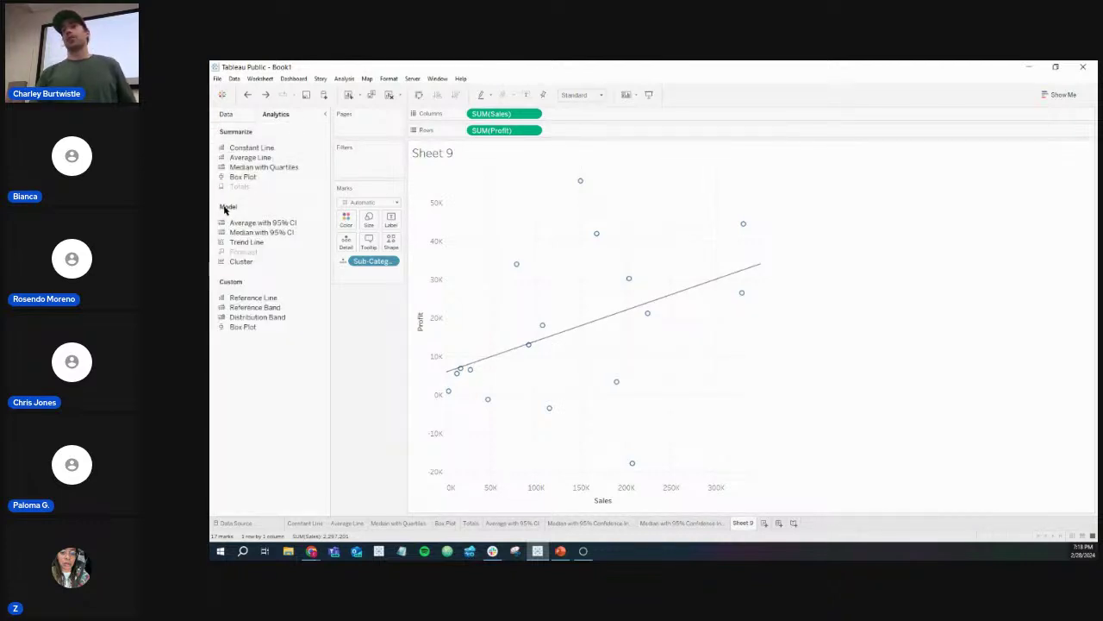
mouse_move(589, 325)
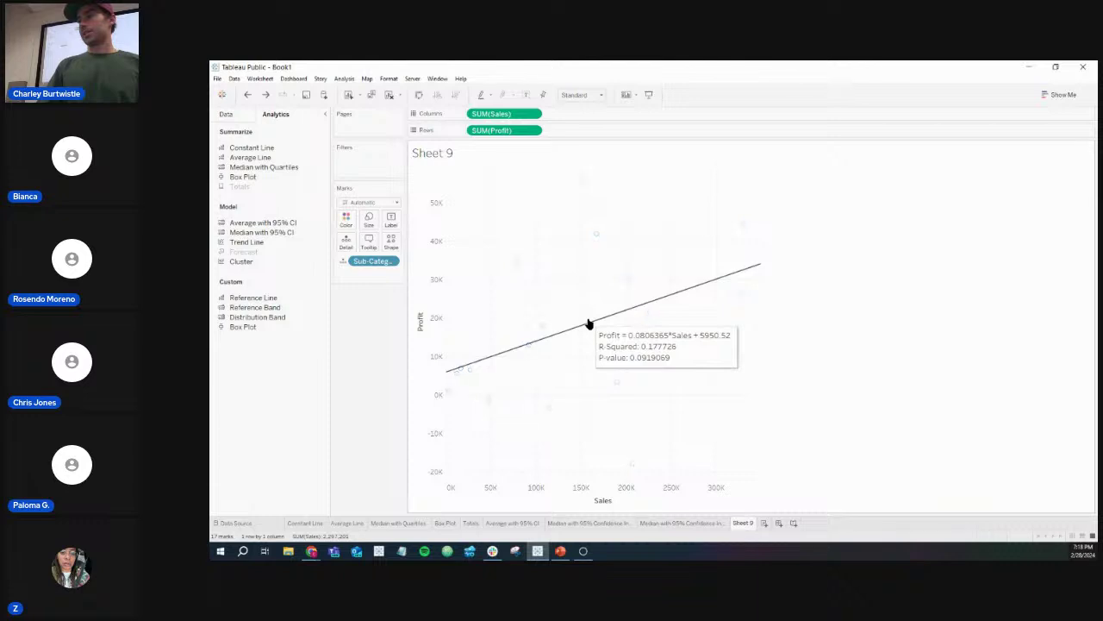
right_click(589, 325)
left_click(596, 324)
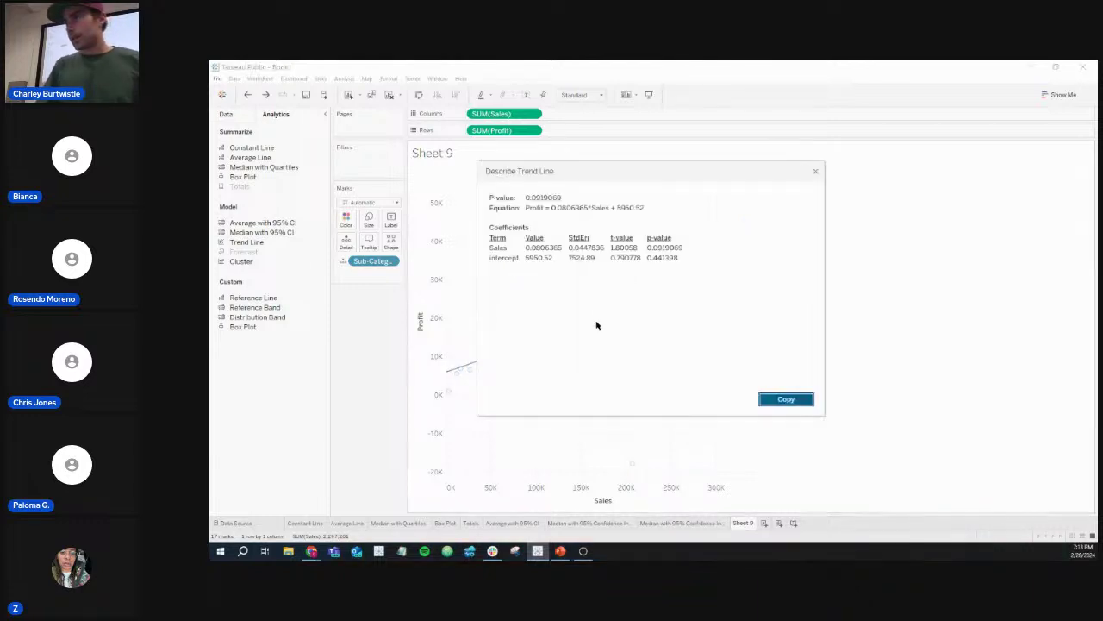
left_click_drag(646, 209, 549, 214)
key("ctrl+c")
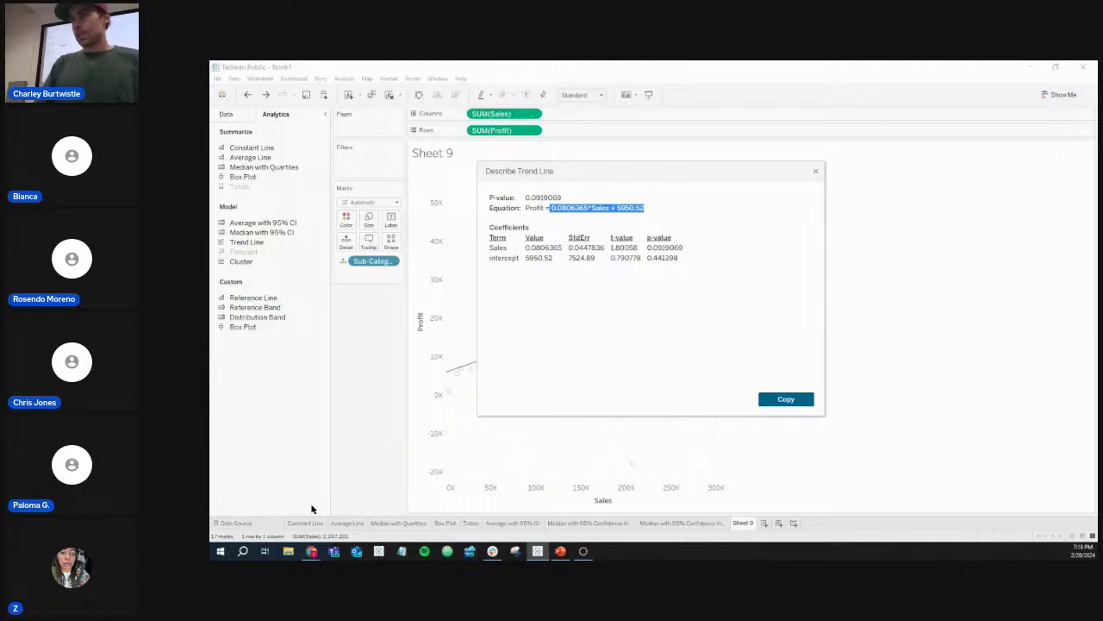
Step: Switch to Excel, create a blank workbook and paste the copied trend line expression into cell C3
left_click(221, 552)
type("excel")
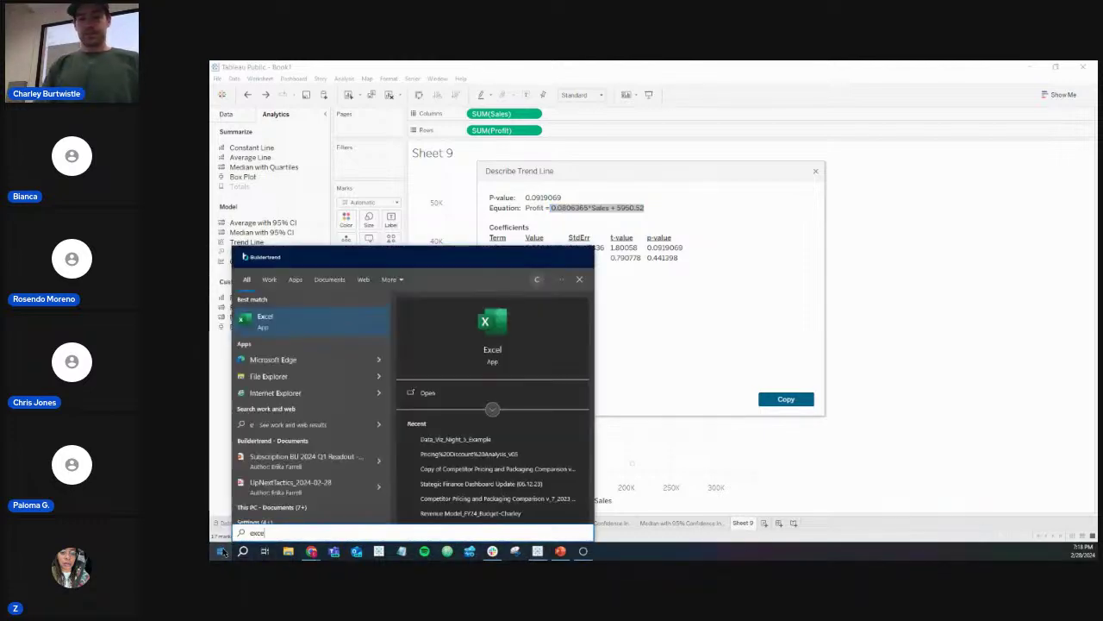
left_click(225, 551)
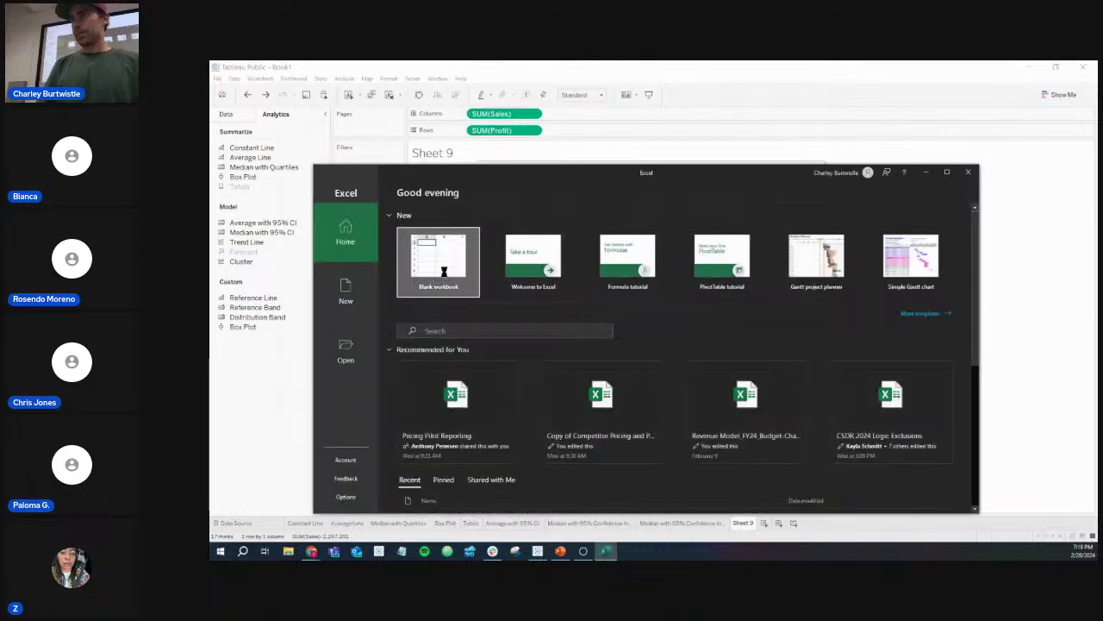
left_click(444, 271)
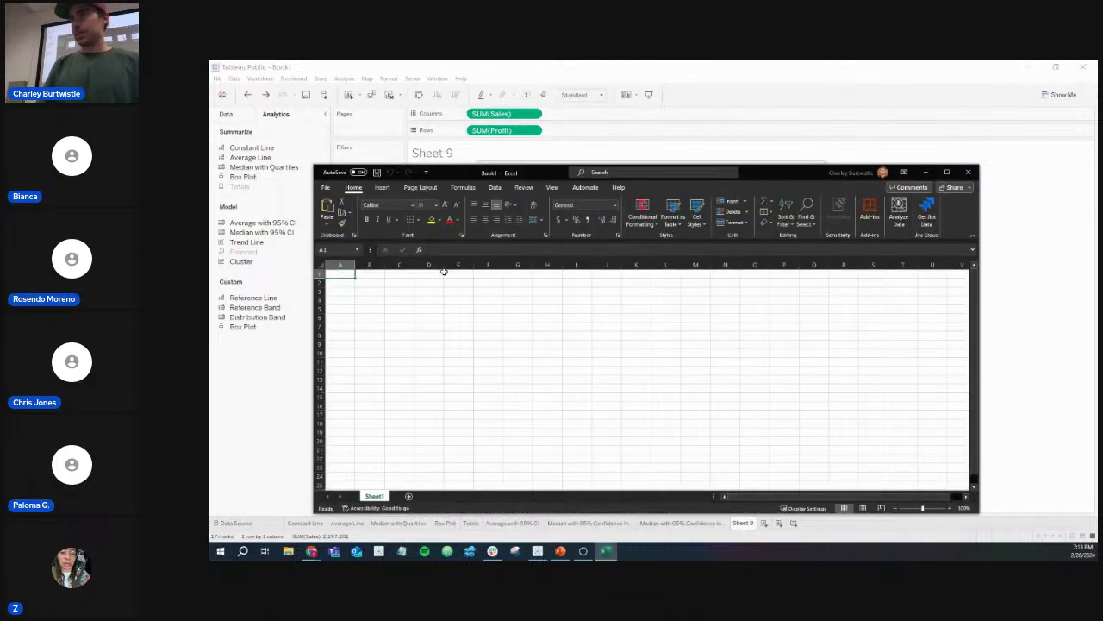
left_click(388, 291)
key("ctrl+v")
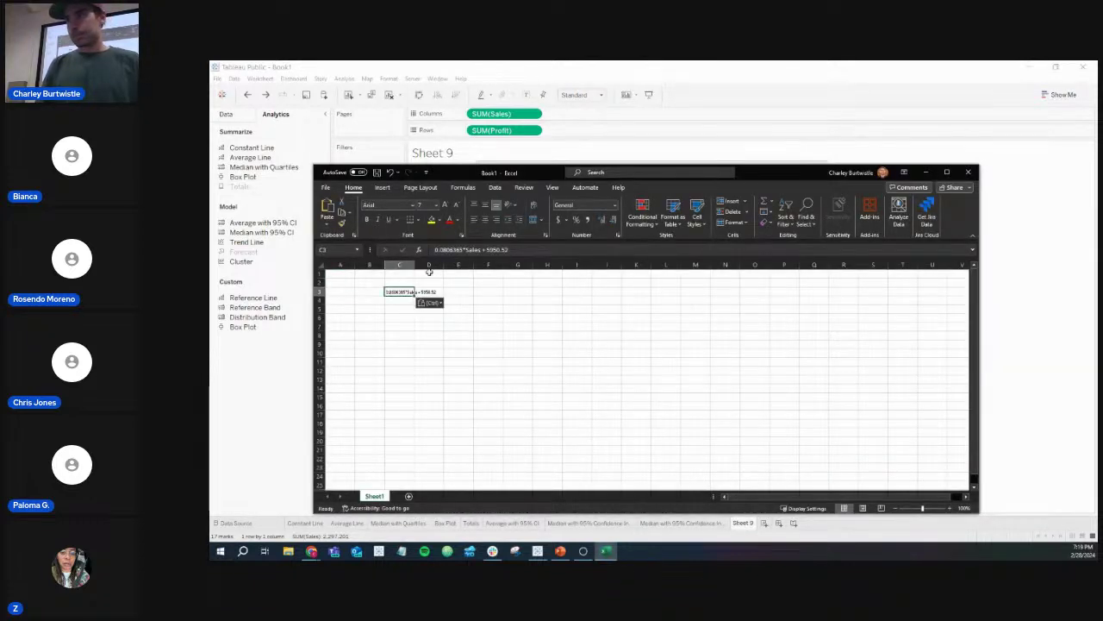
Step: Turn the pasted text in cell C3 into the formula =0.0806365*C1+5950.52, replacing the word Sales with a reference to C1
left_click(480, 250)
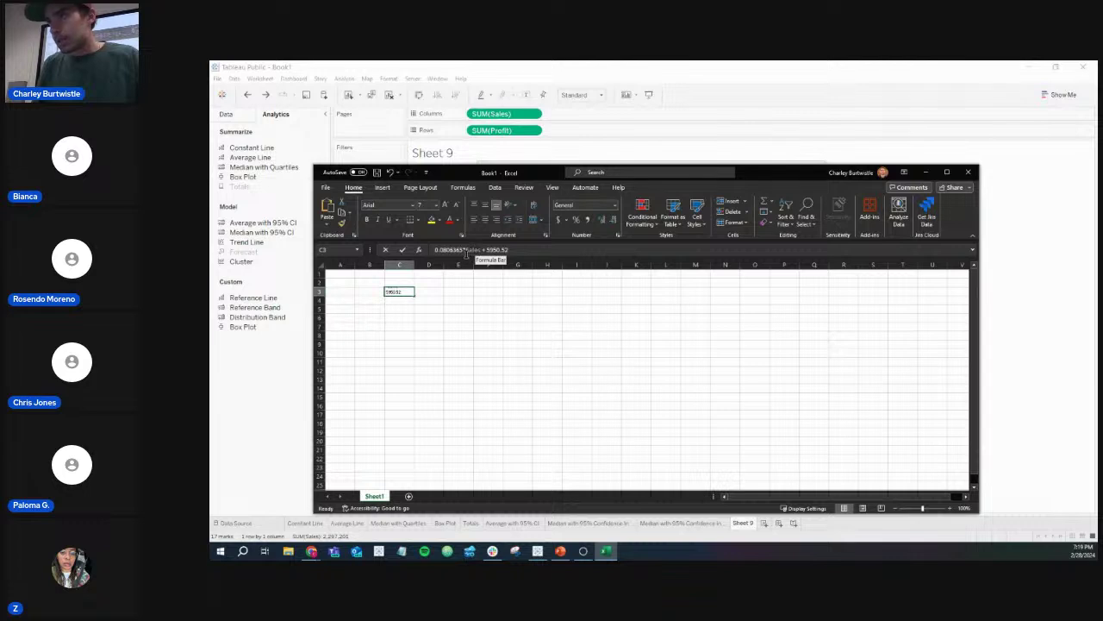
double_click(467, 250)
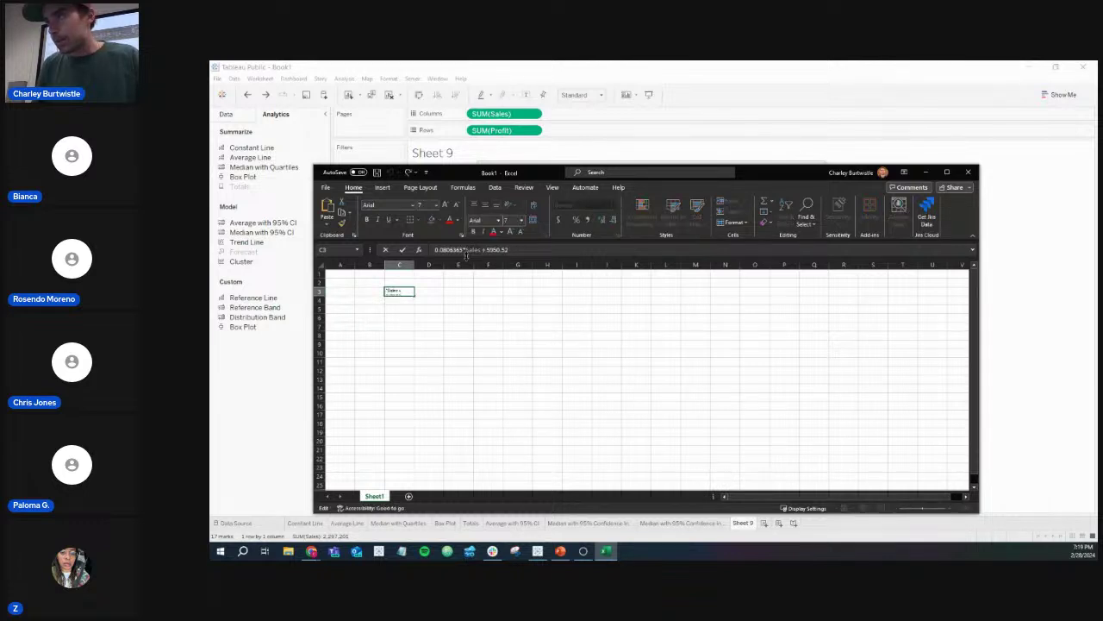
key("Delete")
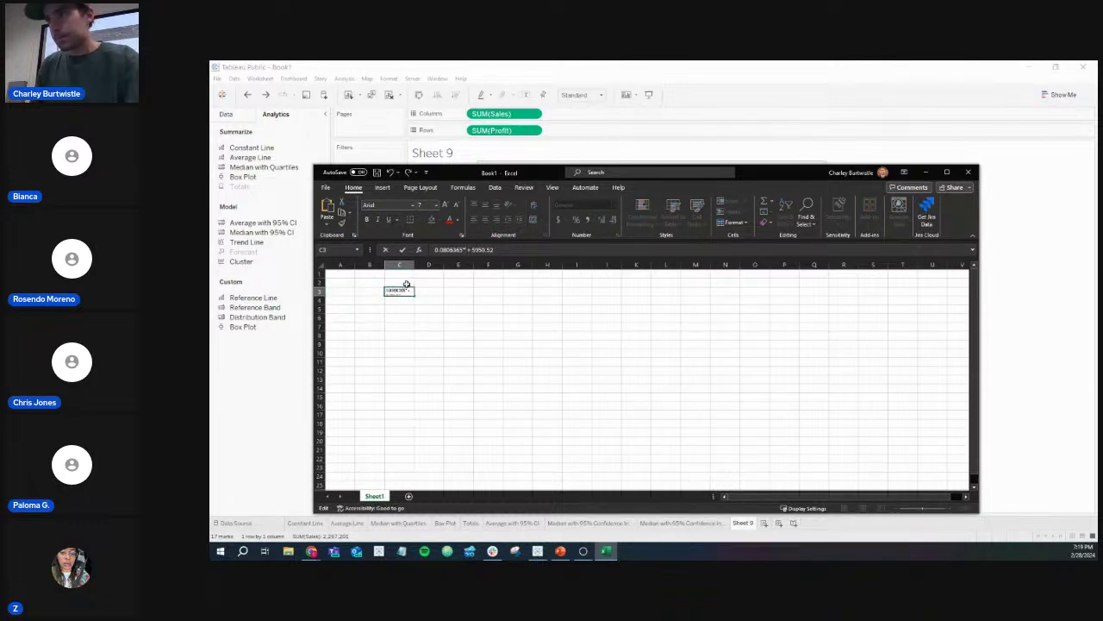
left_click(406, 283)
double_click(398, 292)
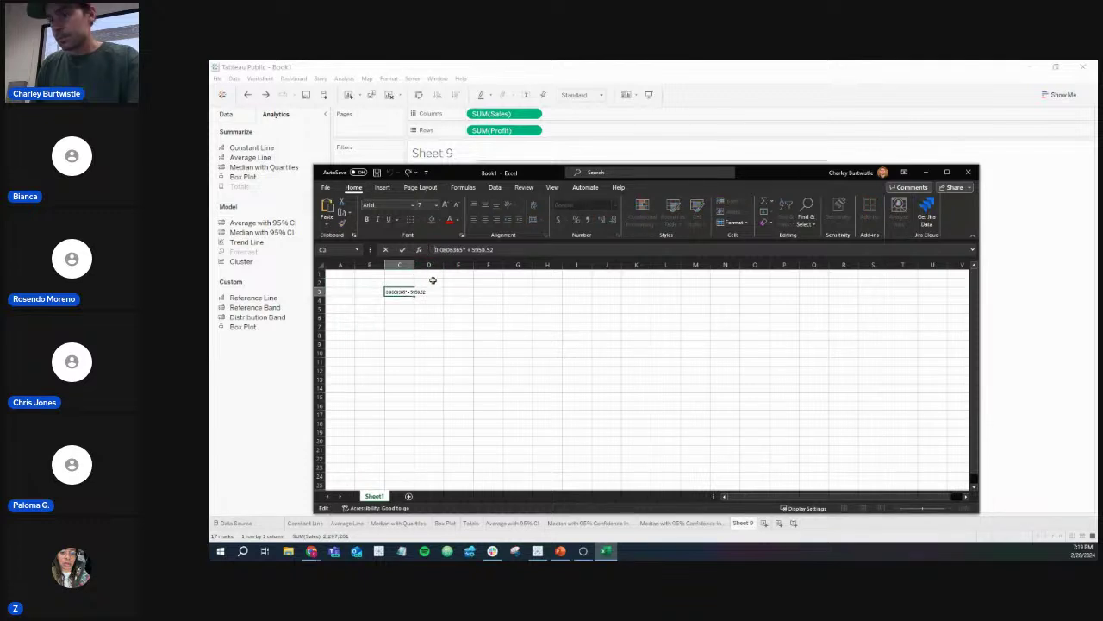
type("=")
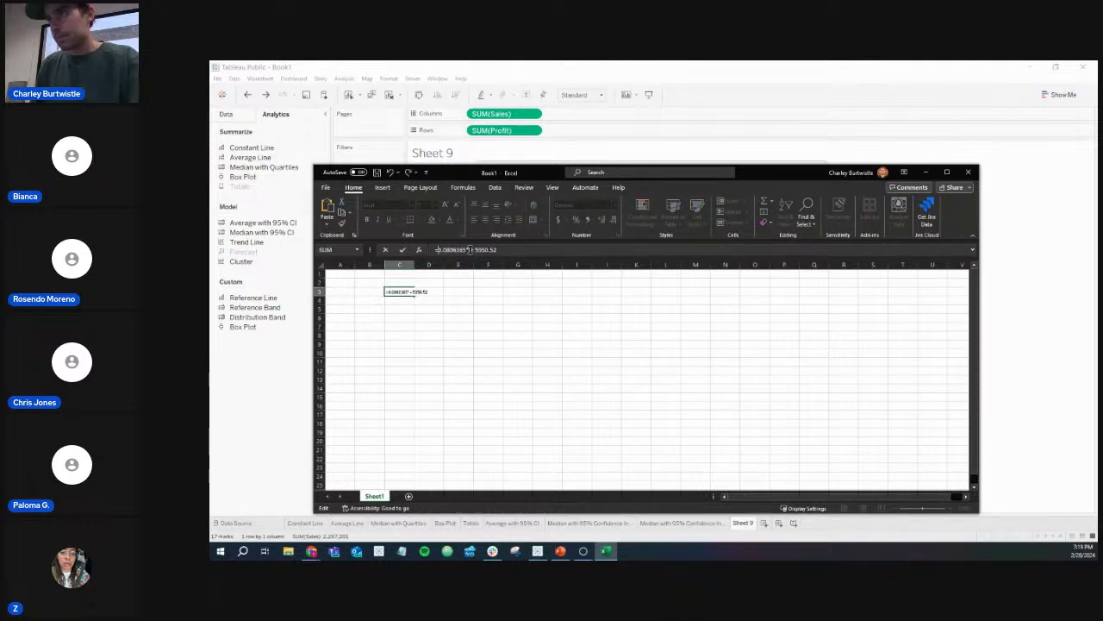
left_click(458, 249)
left_click(403, 274)
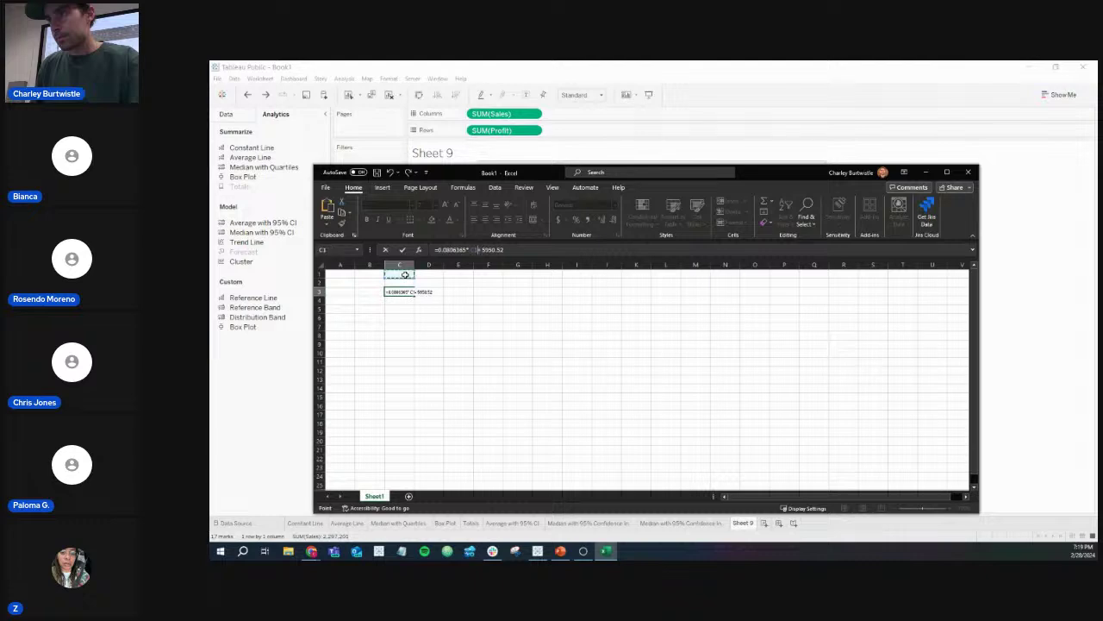
key("Return")
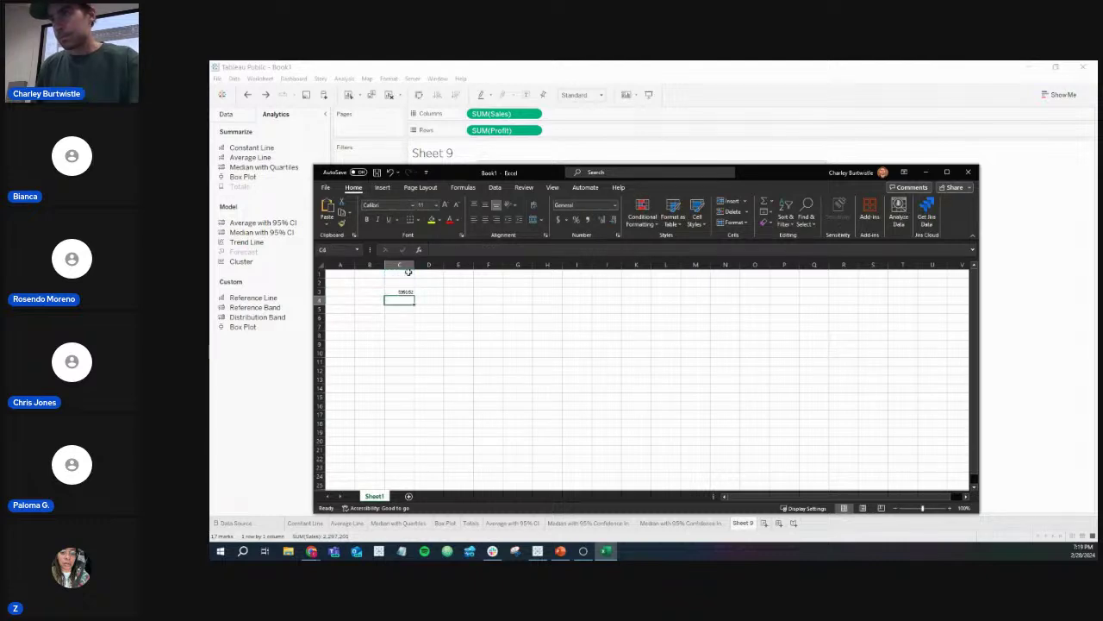
Step: Maximize the Excel window and enlarge the worksheet zoom to about 270%
left_click_drag(811, 172, 819, 61)
left_click(1075, 537)
left_click(1075, 537)
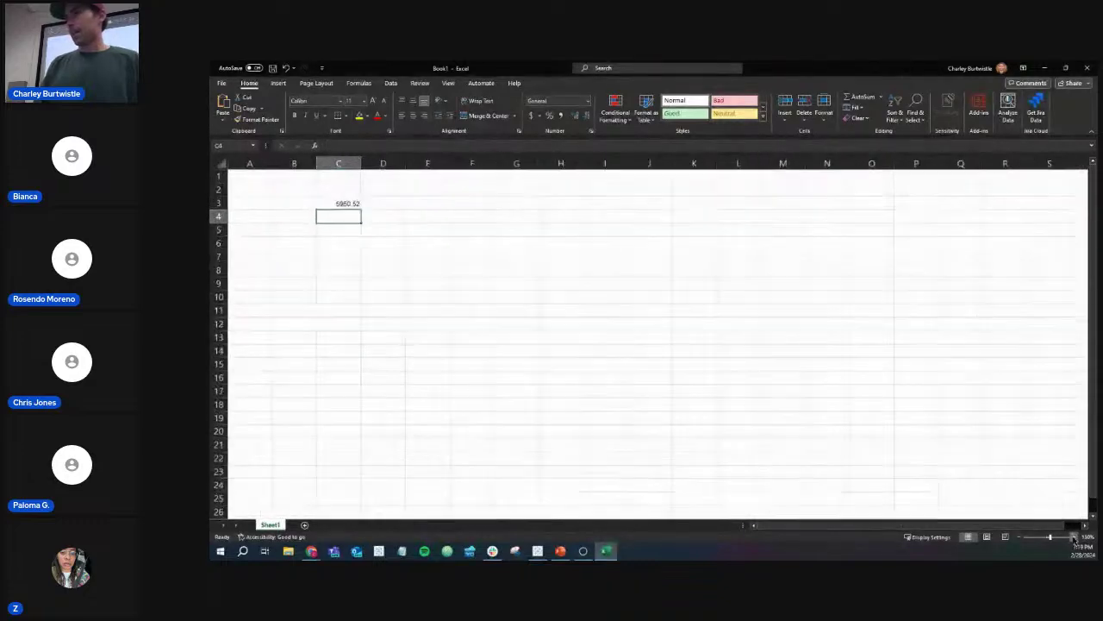
left_click(1075, 537)
left_click(1075, 537)
left_click(1075, 537)
left_click(1075, 537)
left_click(1075, 537)
left_click(1075, 537)
left_click(1075, 537)
left_click(1075, 537)
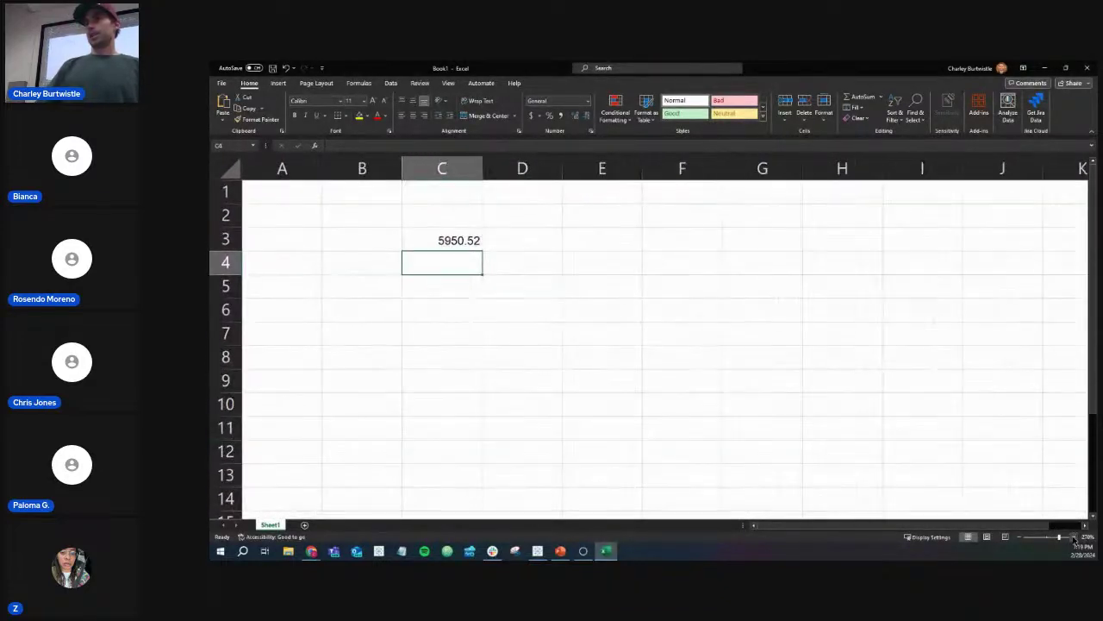
Step: Switch to Tableau and close the trend line description of Sheet 9
left_click(537, 550)
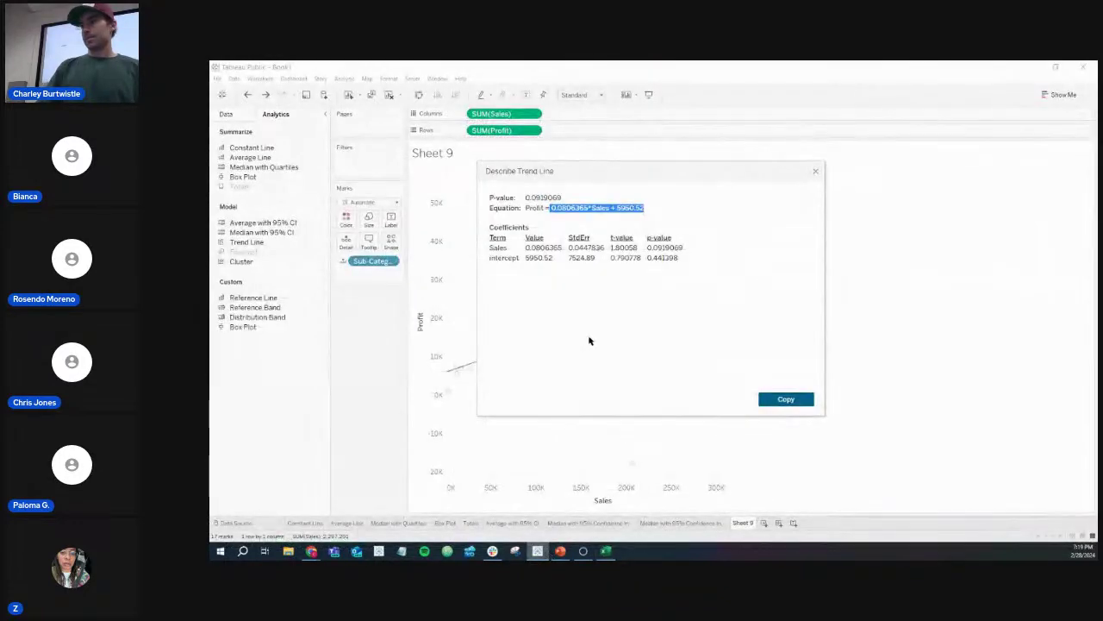
left_click(816, 171)
mouse_move(591, 326)
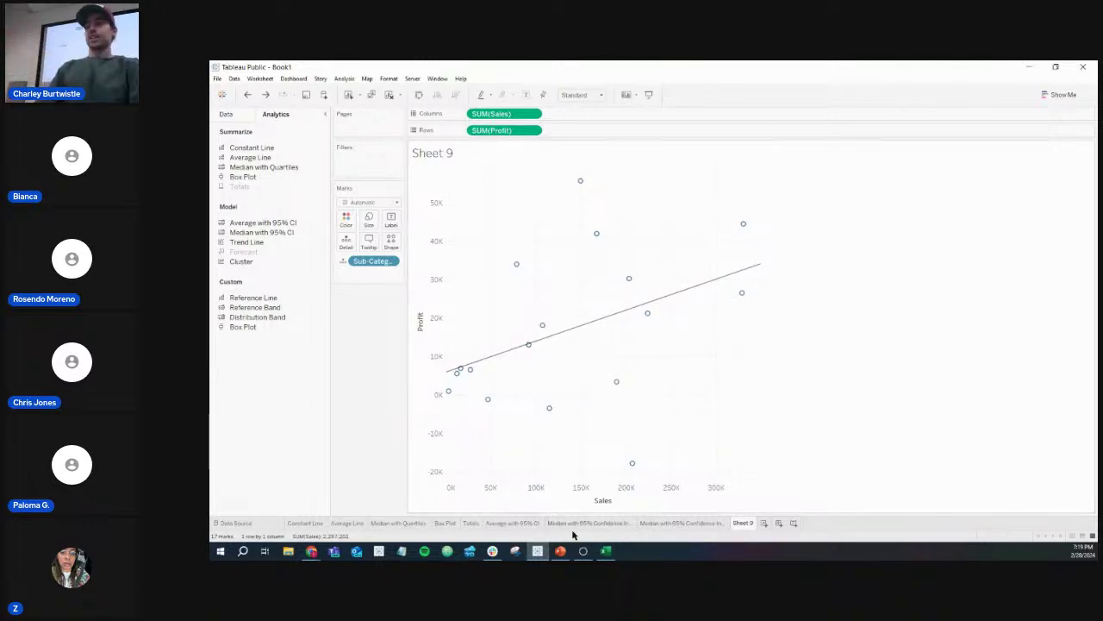
Step: Switch back to Excel and enter 50000 in cell C1 as the sales value for the C3 formula
left_click(603, 551)
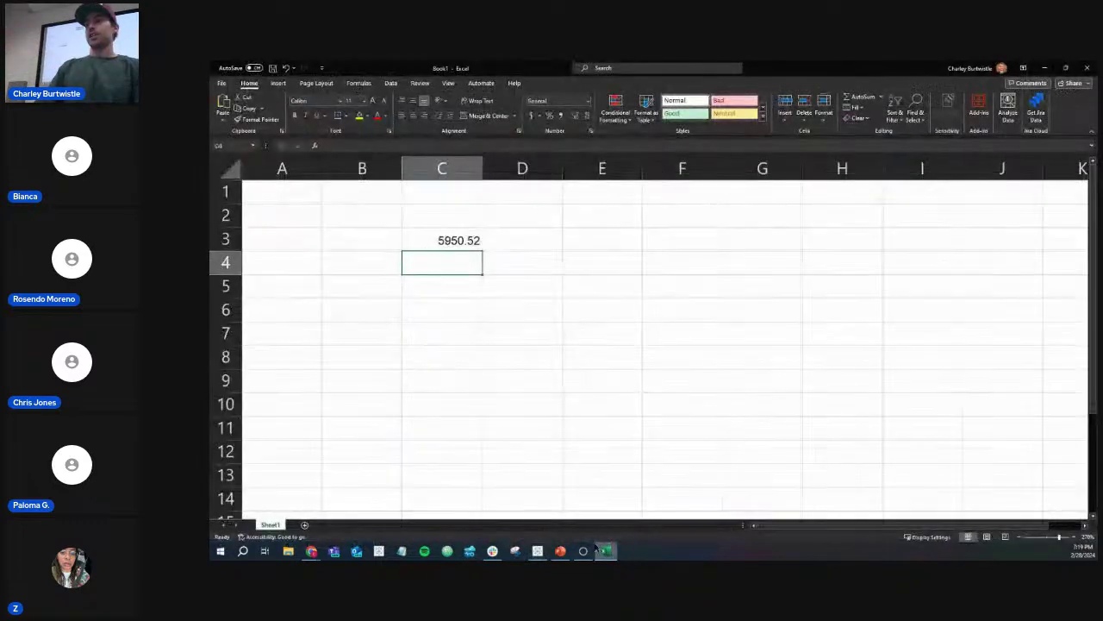
left_click(443, 210)
left_click(450, 193)
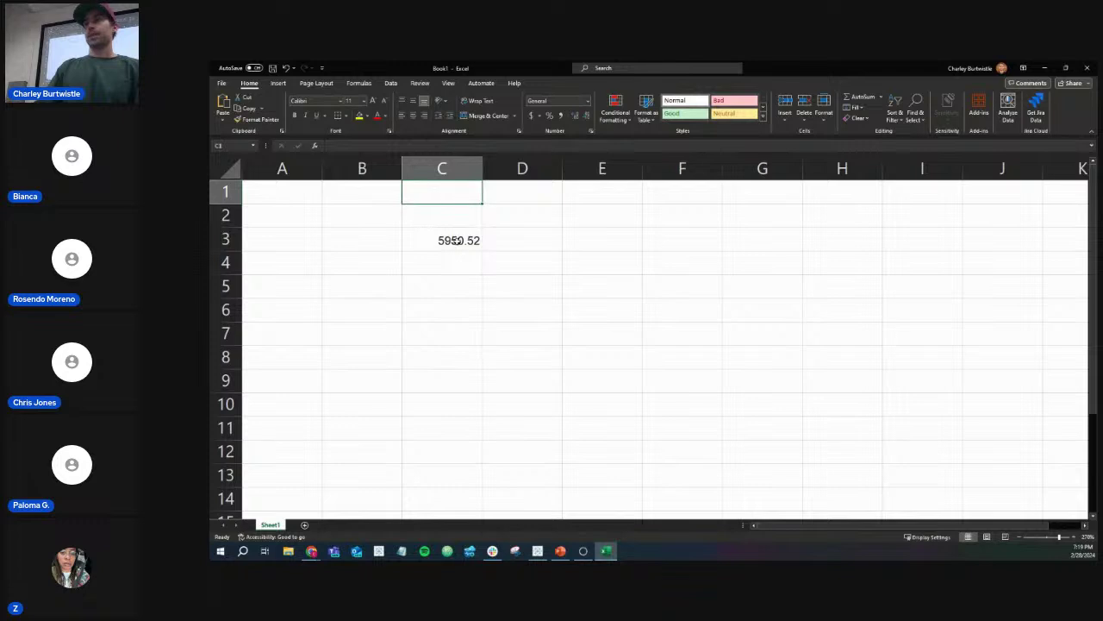
double_click(457, 241)
left_click(454, 190)
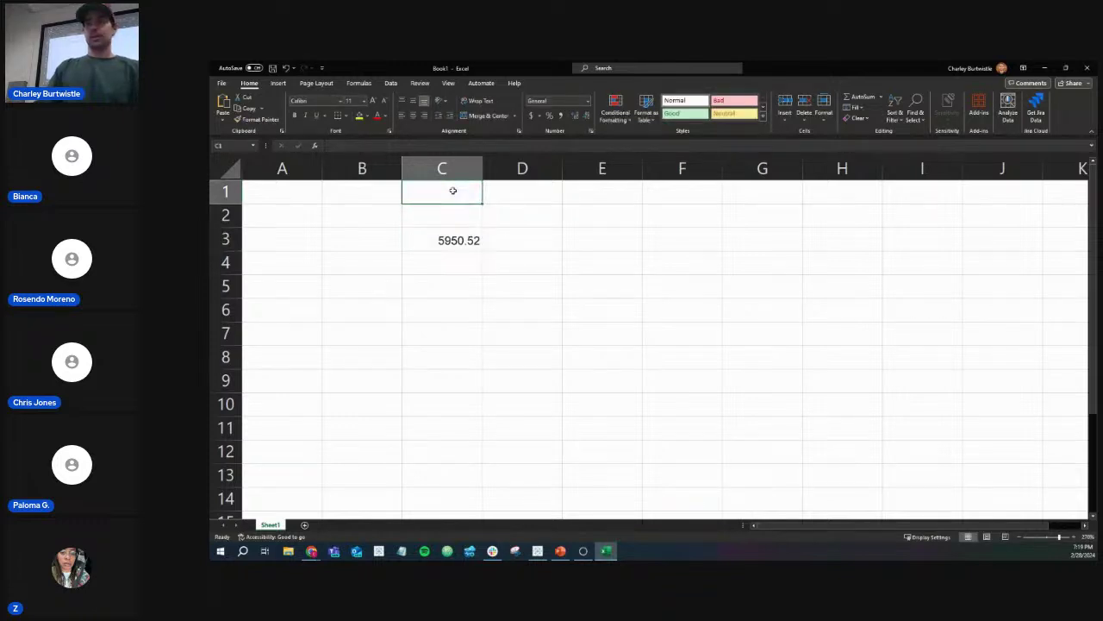
type("50000")
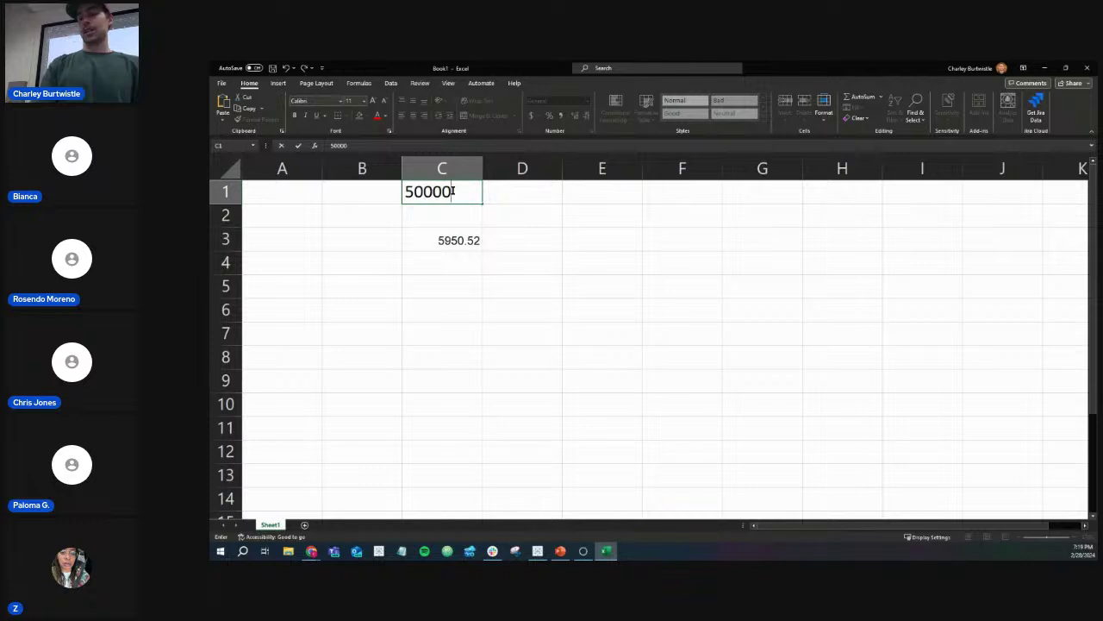
key("Return")
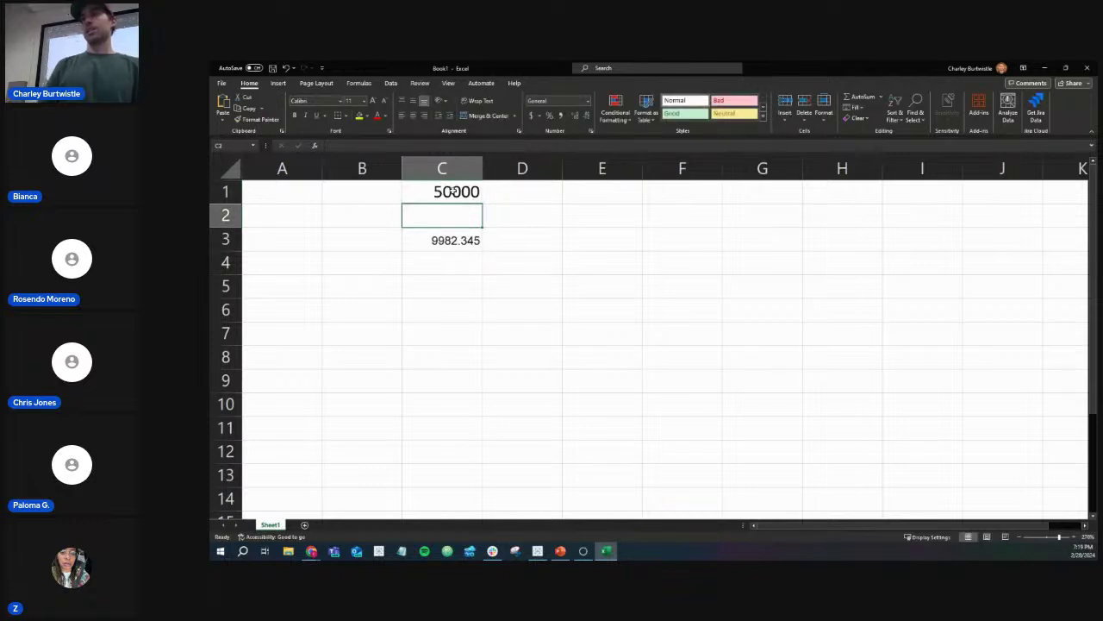
Step: Replace the sales value in cell C1 with 1000000
left_click(460, 241)
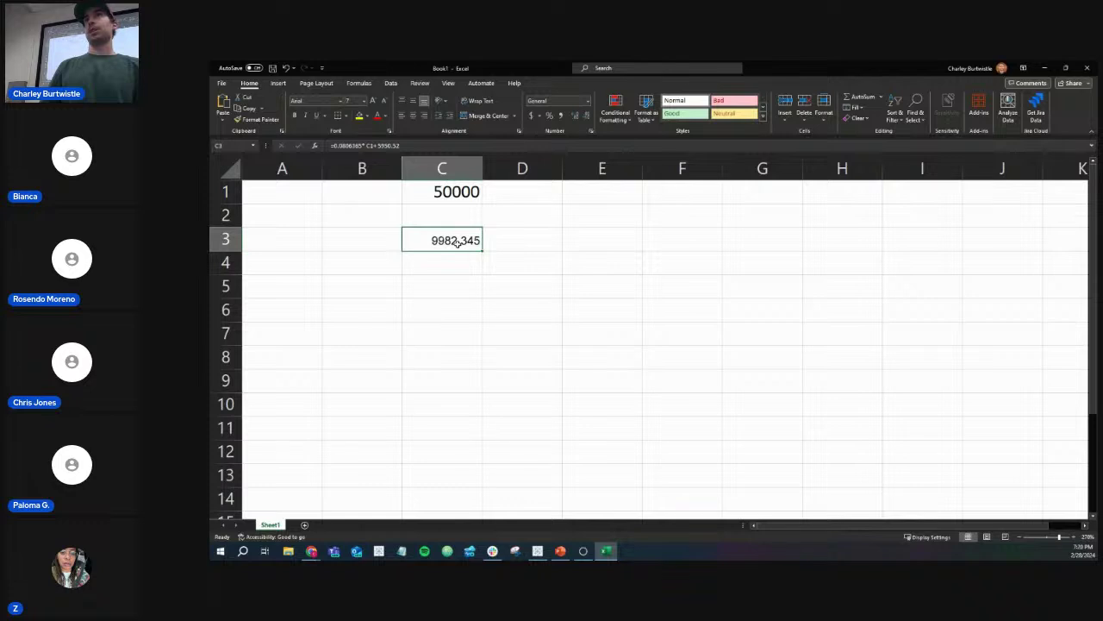
left_click(457, 193)
type("1000000")
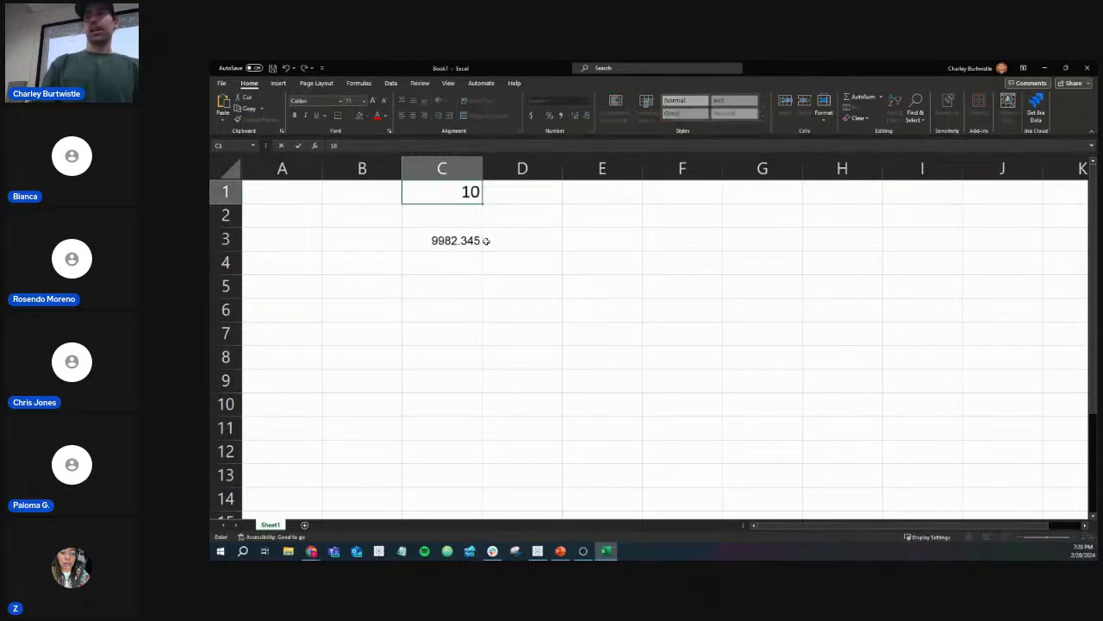
key("Left")
key("Left")
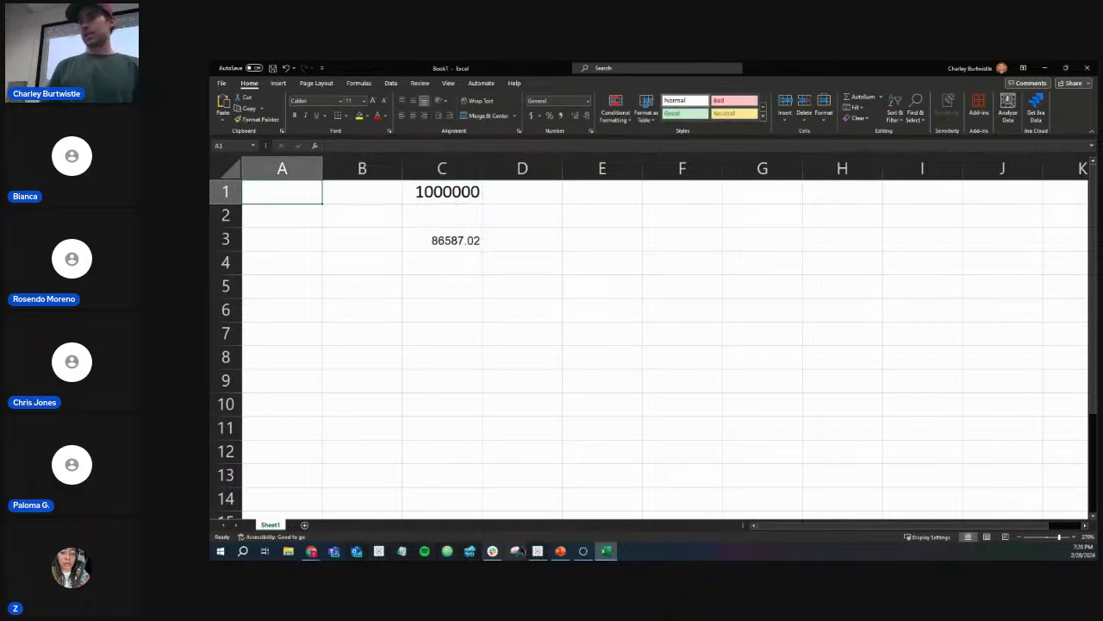
Step: Compare Tableau's Sheet 9 scatter plot with the Excel calculation, minimize Excel and inspect the trend line's statistics
left_click(537, 551)
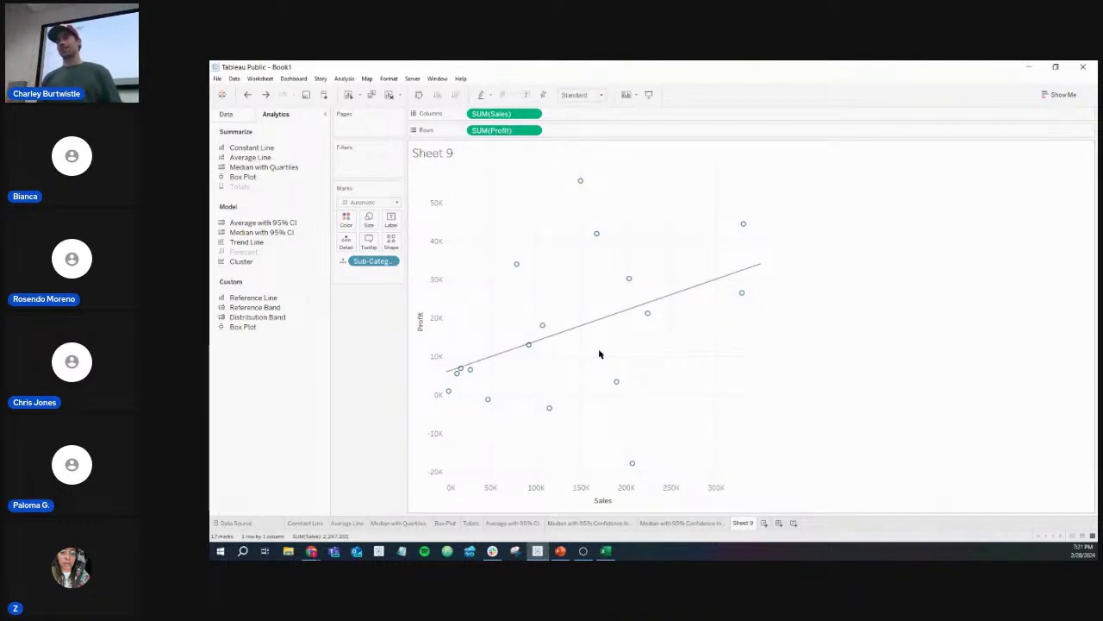
mouse_move(604, 323)
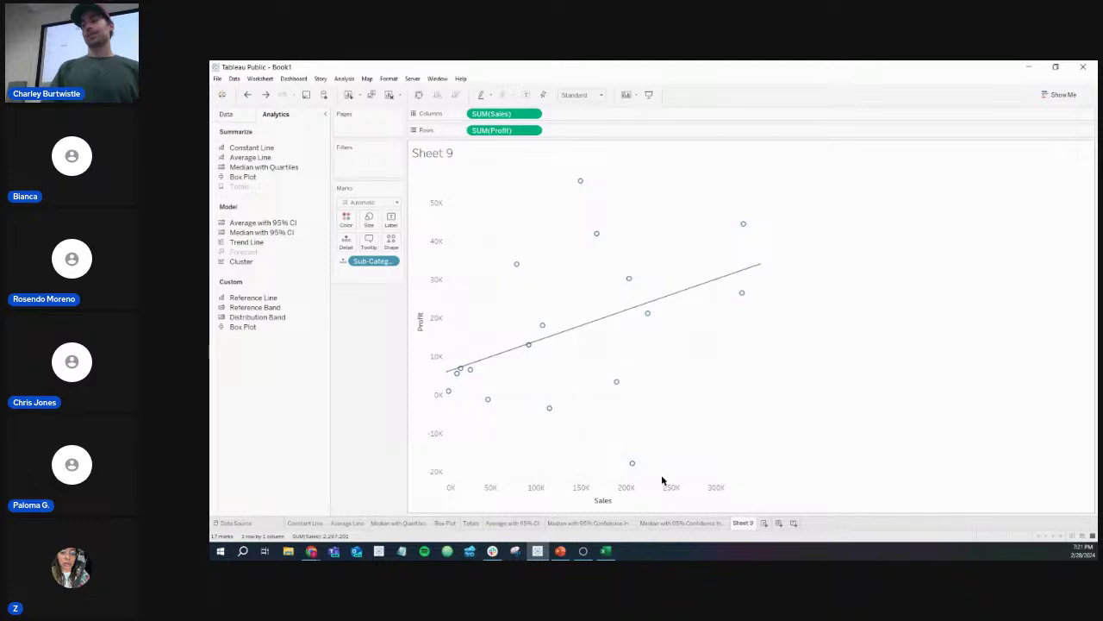
left_click(606, 551)
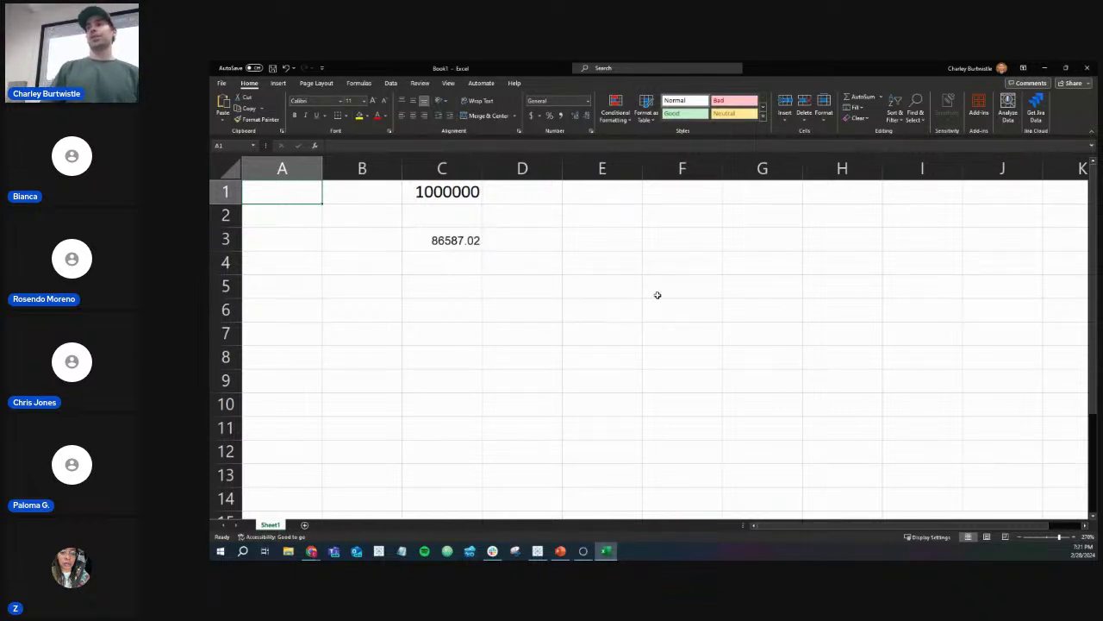
left_click(1045, 69)
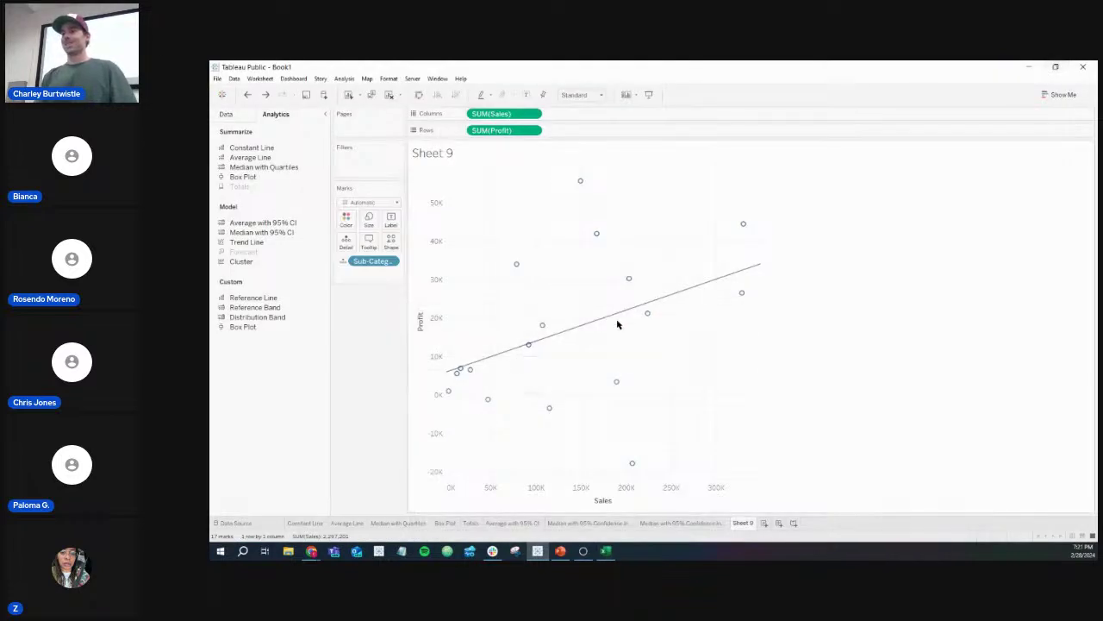
mouse_move(603, 326)
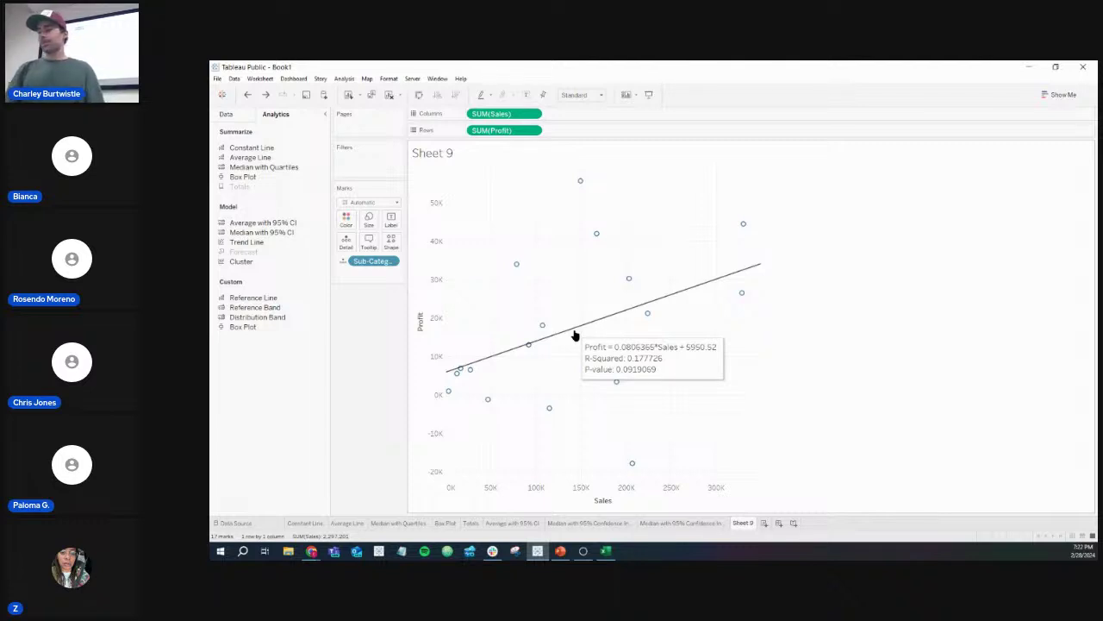
Step: Rename the sheet Median with 95% Confidence Interval (2) as Trend Line and duplicate it
left_click(695, 528)
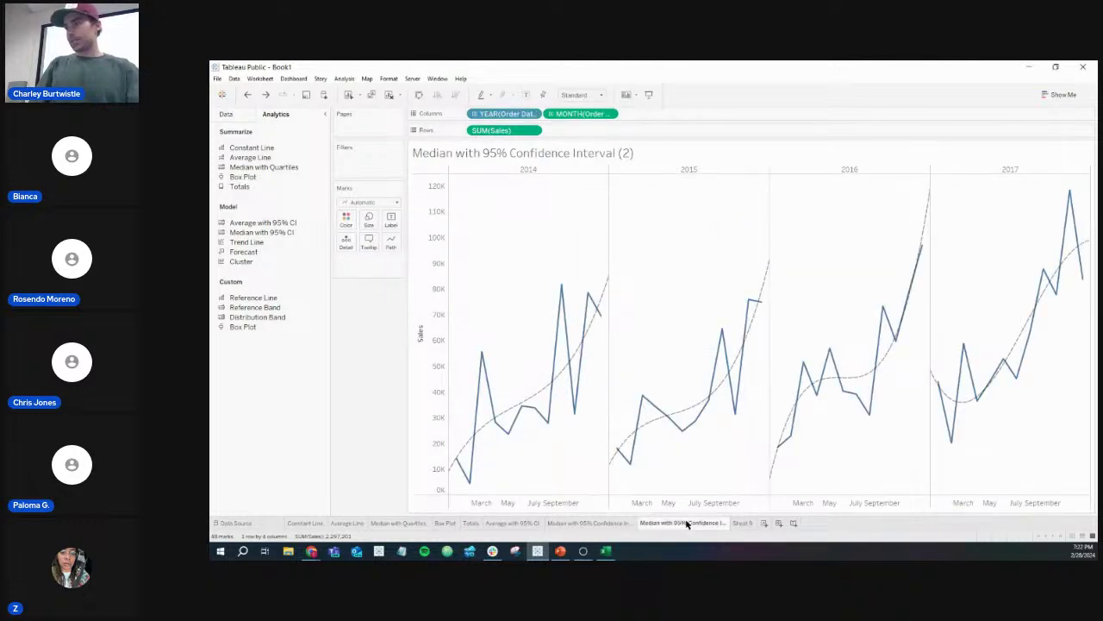
right_click(688, 523)
left_click(711, 399)
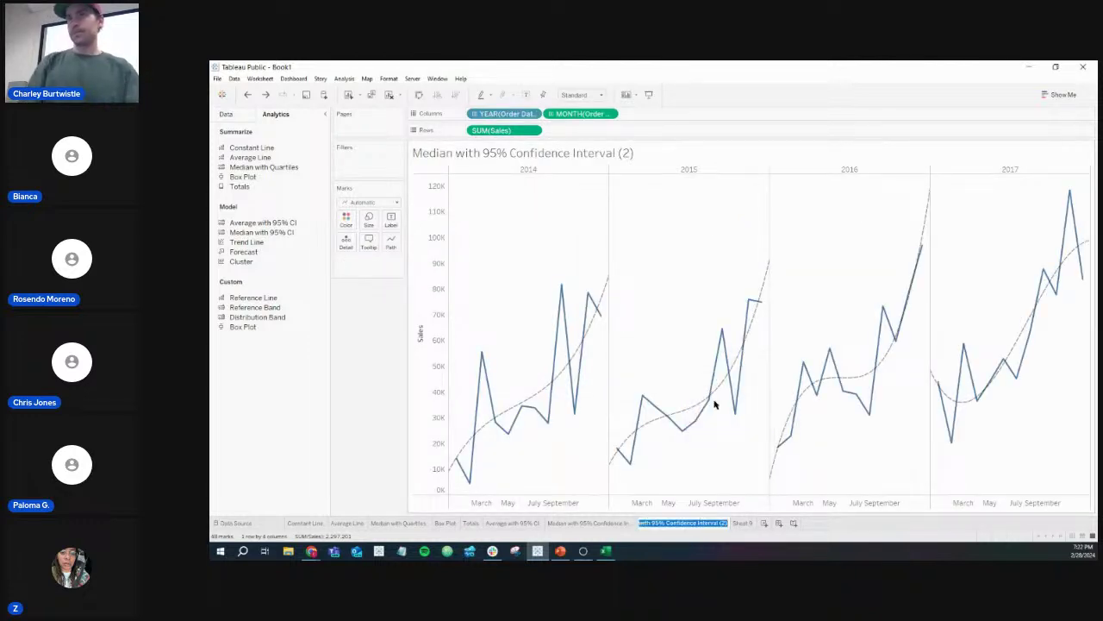
type("Trend L")
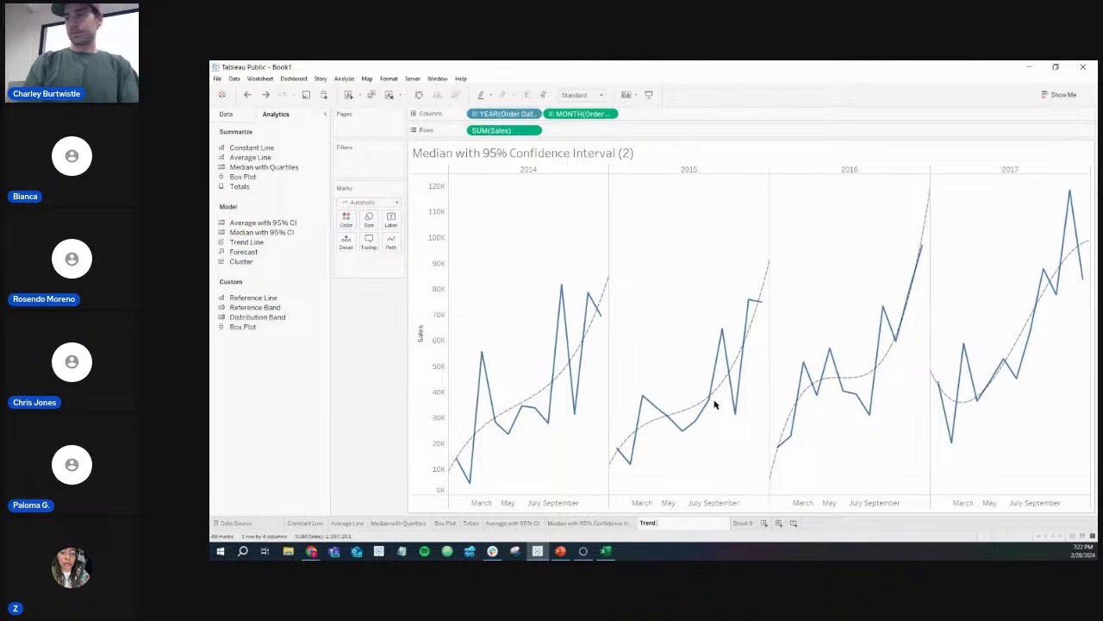
type("ine")
key("Return")
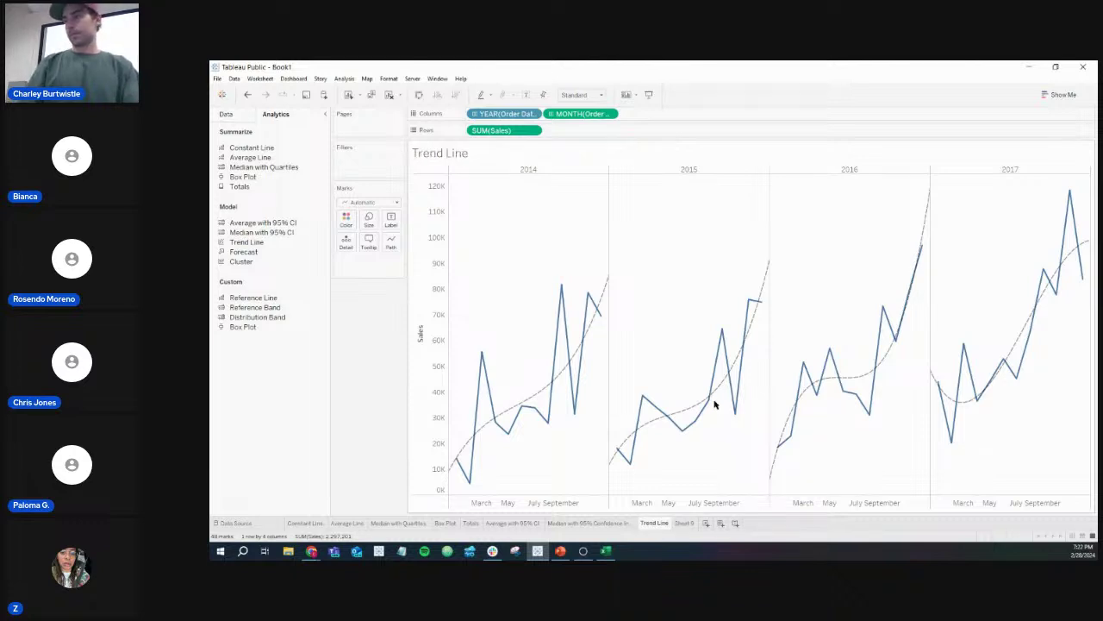
left_click(372, 96)
mouse_move(542, 393)
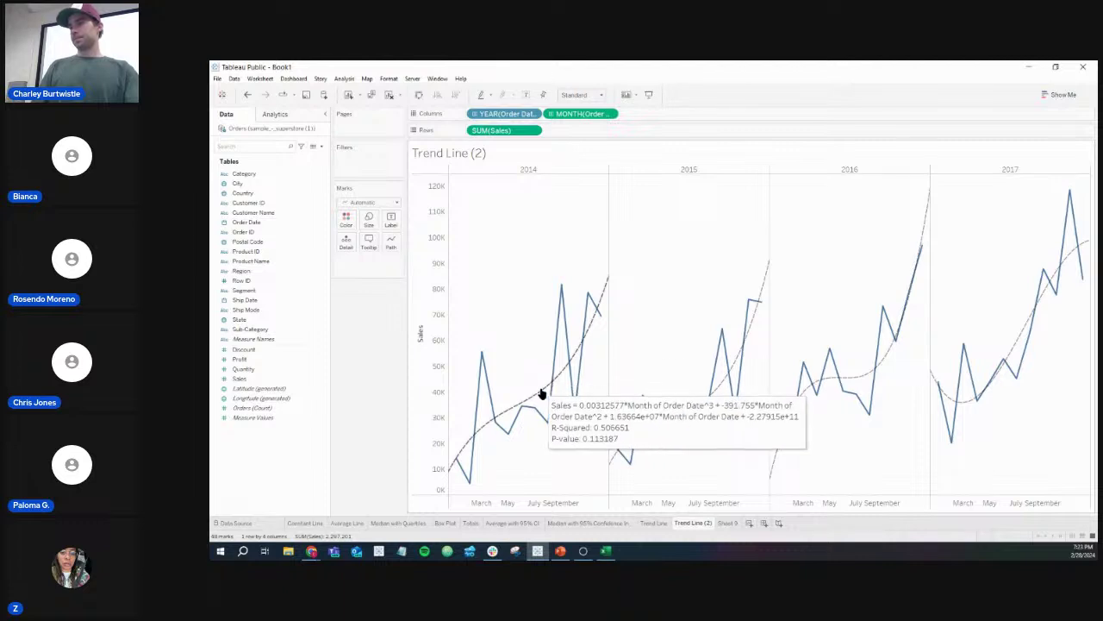
Step: Delete Sheet 9 and undo the deletion
left_click(730, 523)
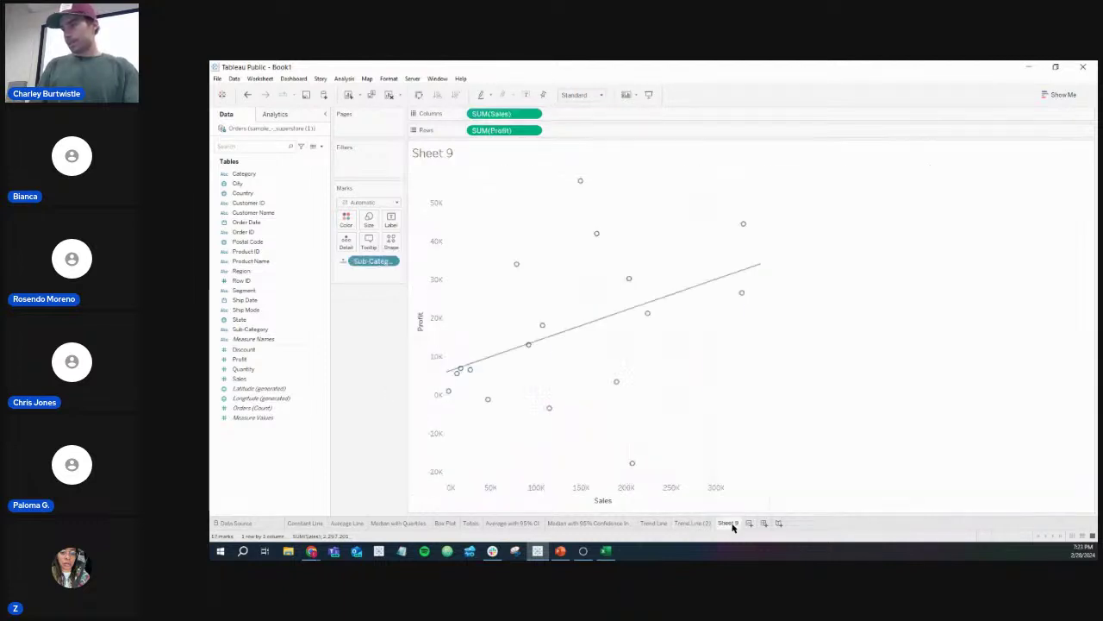
right_click(733, 526)
left_click(766, 412)
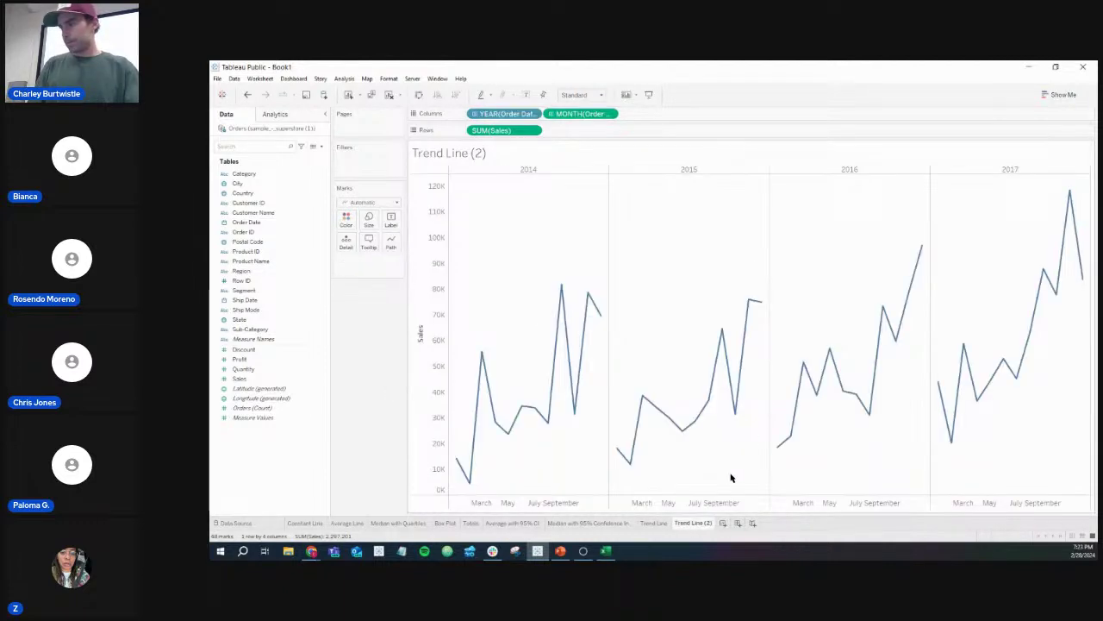
left_click(248, 94)
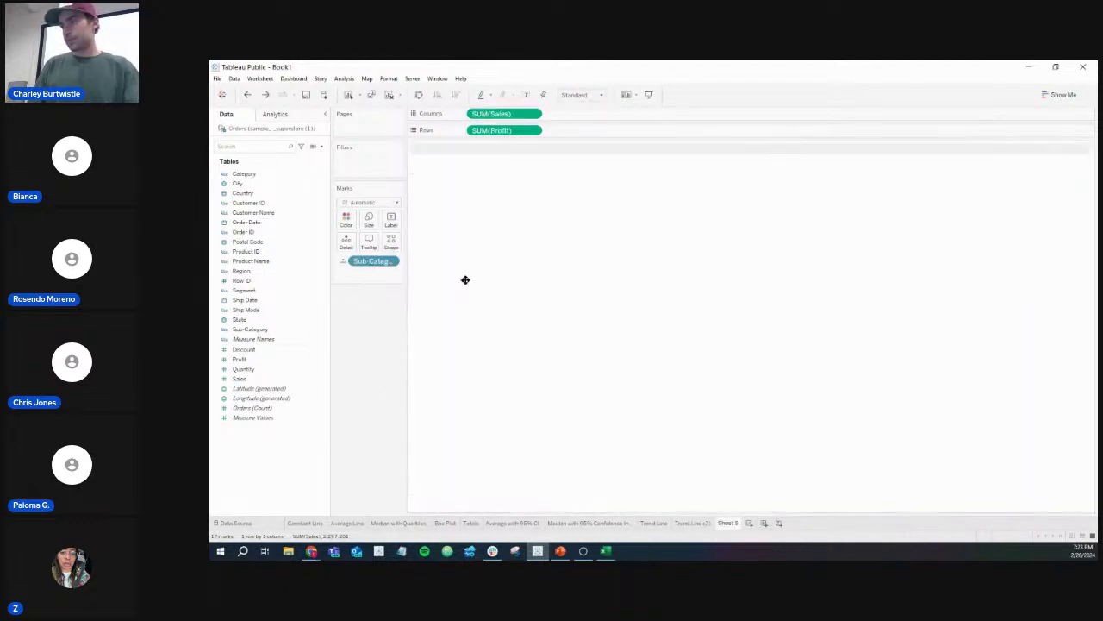
Step: Rename Sheet 9 as Trend Line (Scatter Plot) and move it directly ahead of the Trend Line (2) sheet
right_click(727, 526)
left_click(752, 399)
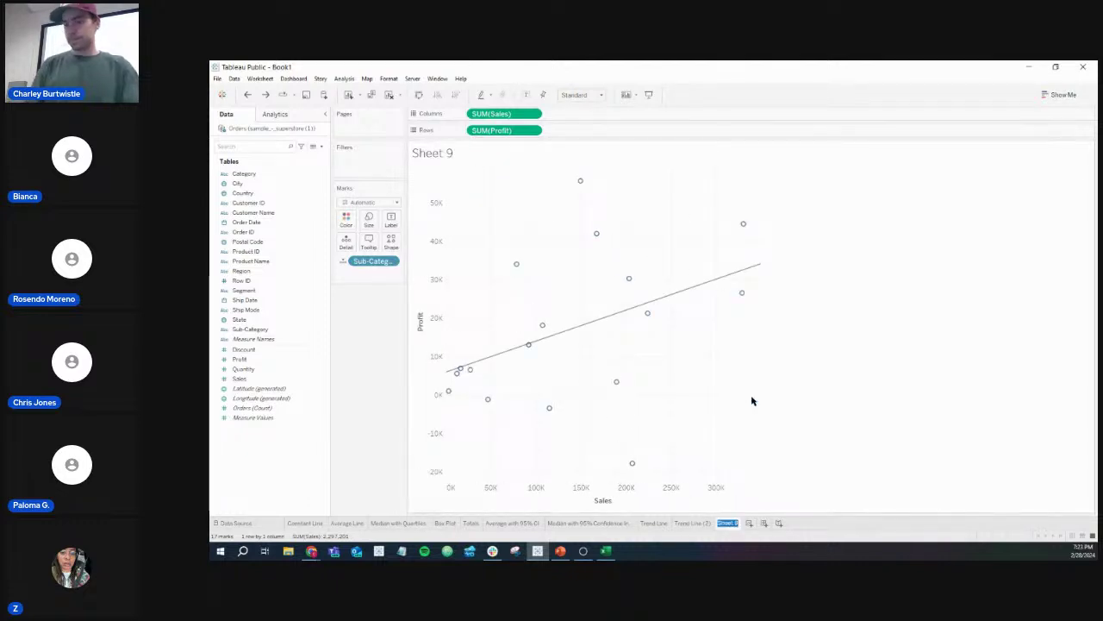
type("Trend Li")
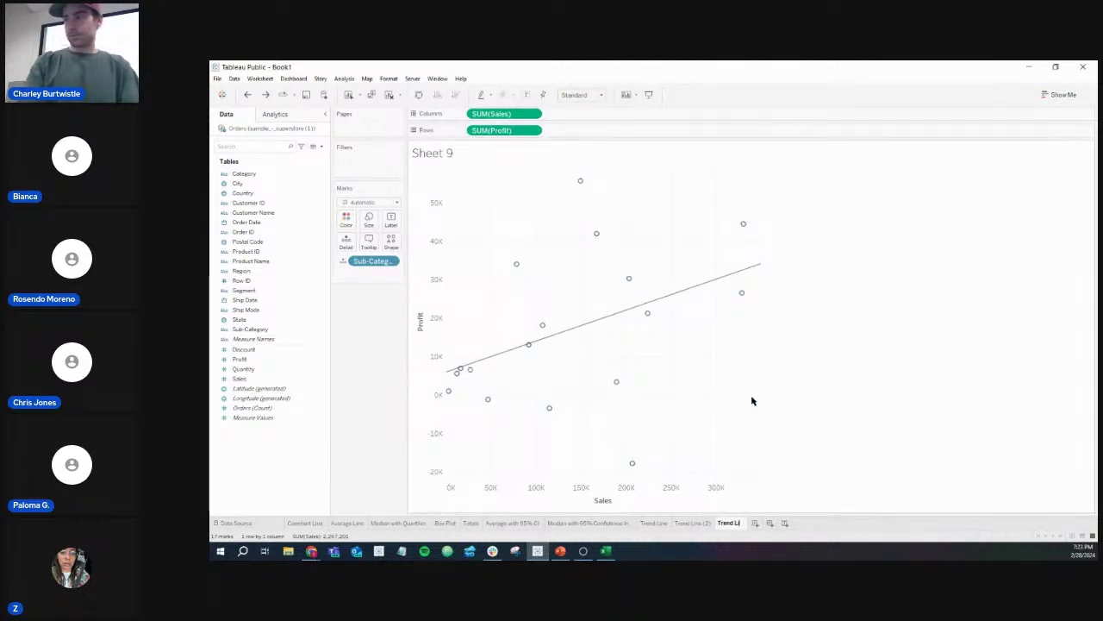
type("ne (")
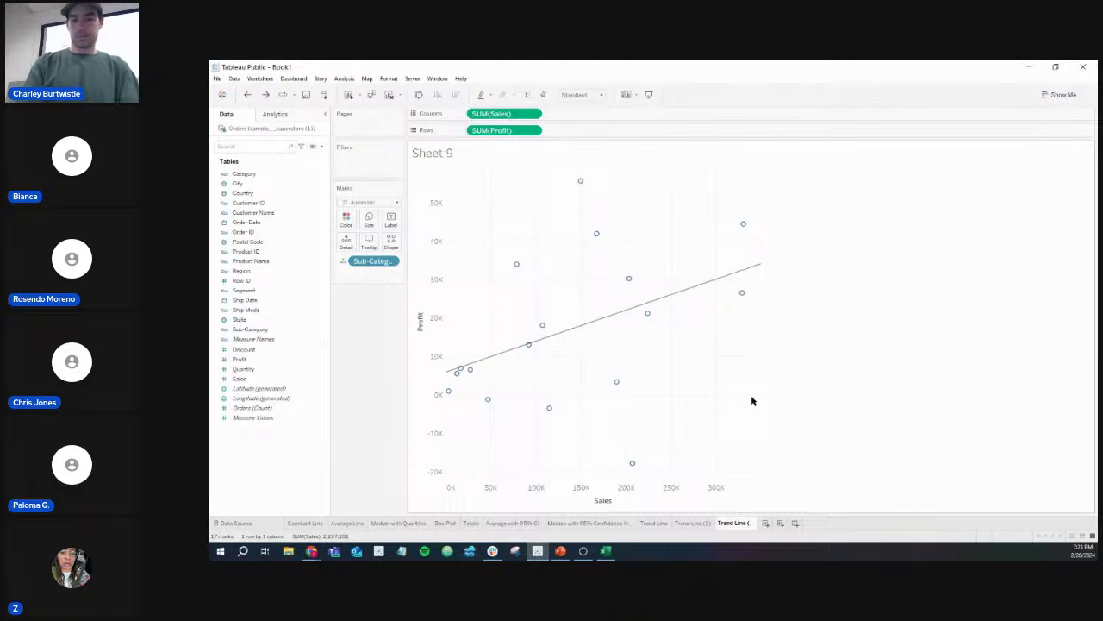
type("Scatter Pl")
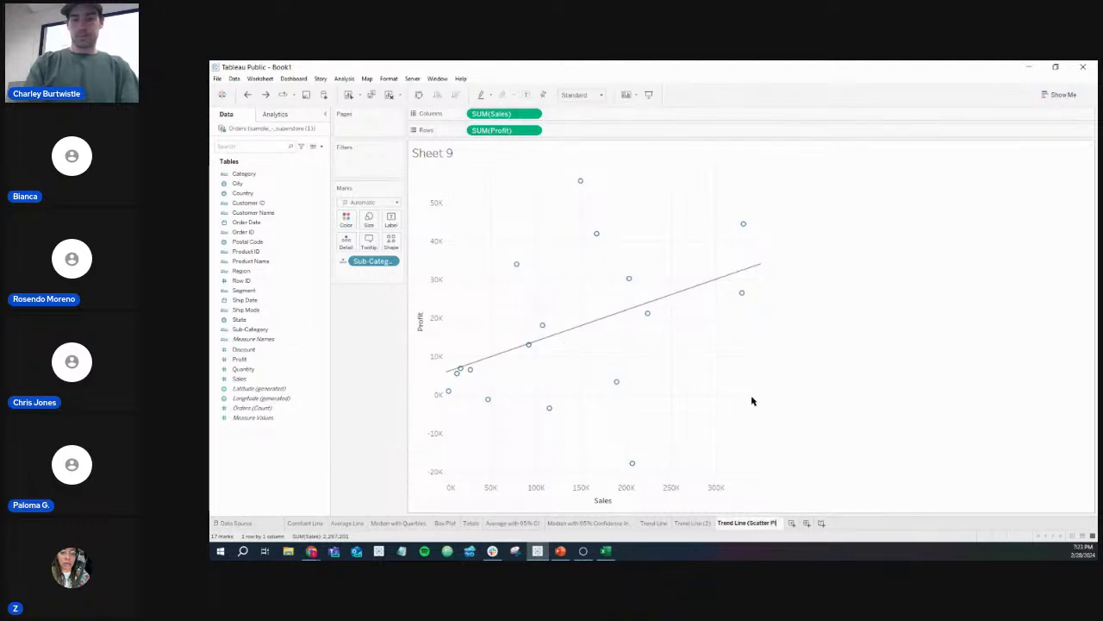
type("ot)")
key("Return")
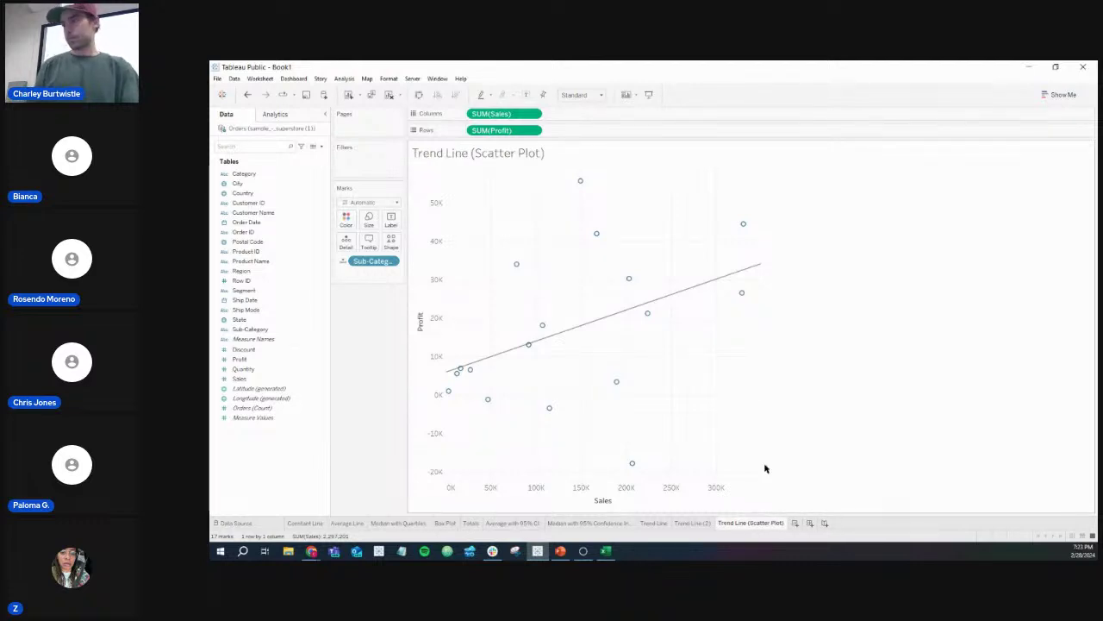
left_click_drag(766, 523, 683, 524)
Step: Add a Forecast to the monthly sales chart on the Trend Line (2) sheet and highlight its Actual and Estimate series
left_click(759, 523)
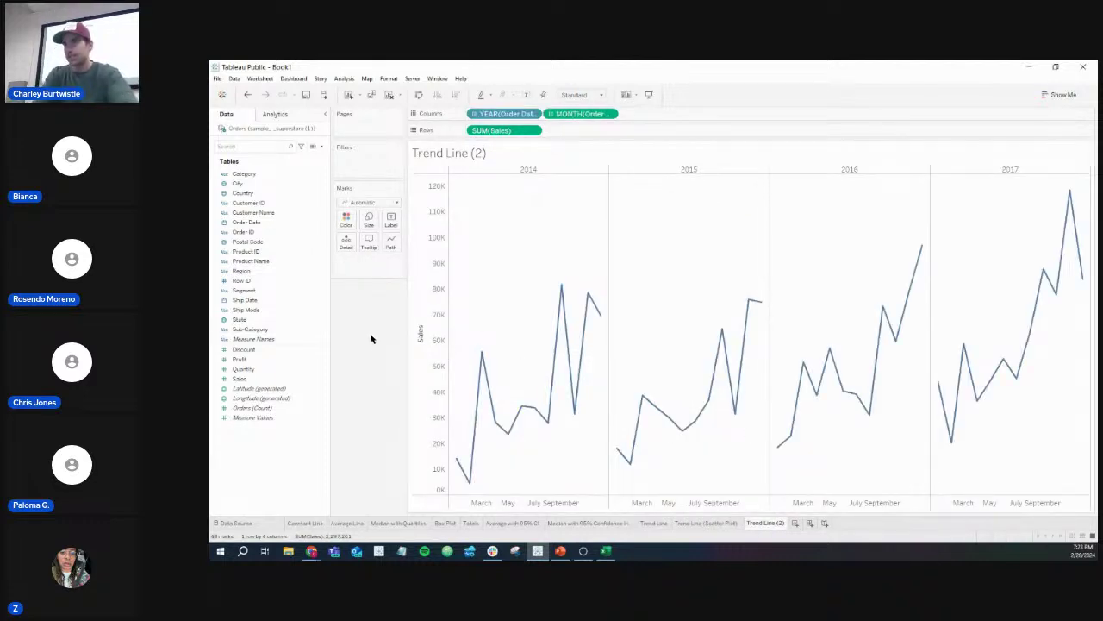
left_click(301, 118)
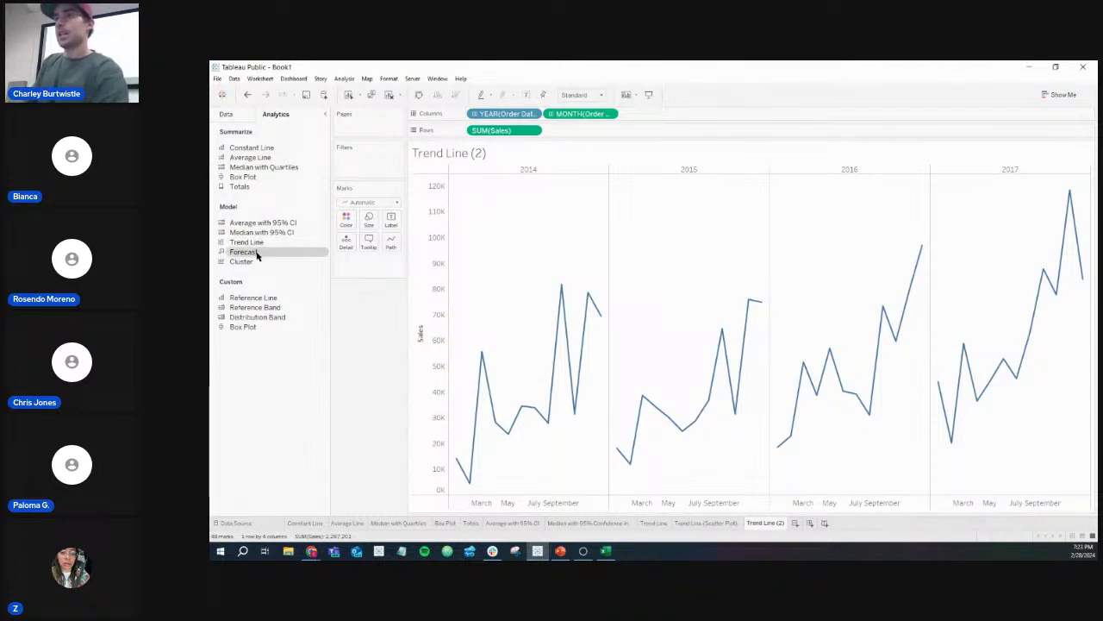
left_click_drag(256, 255, 496, 190)
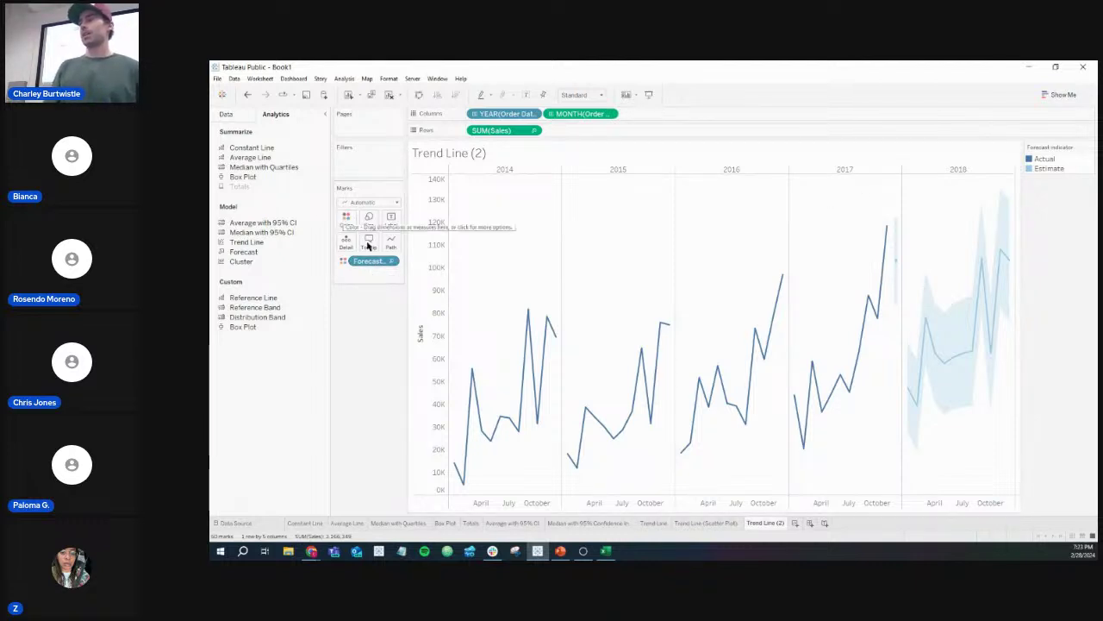
left_click(1039, 158)
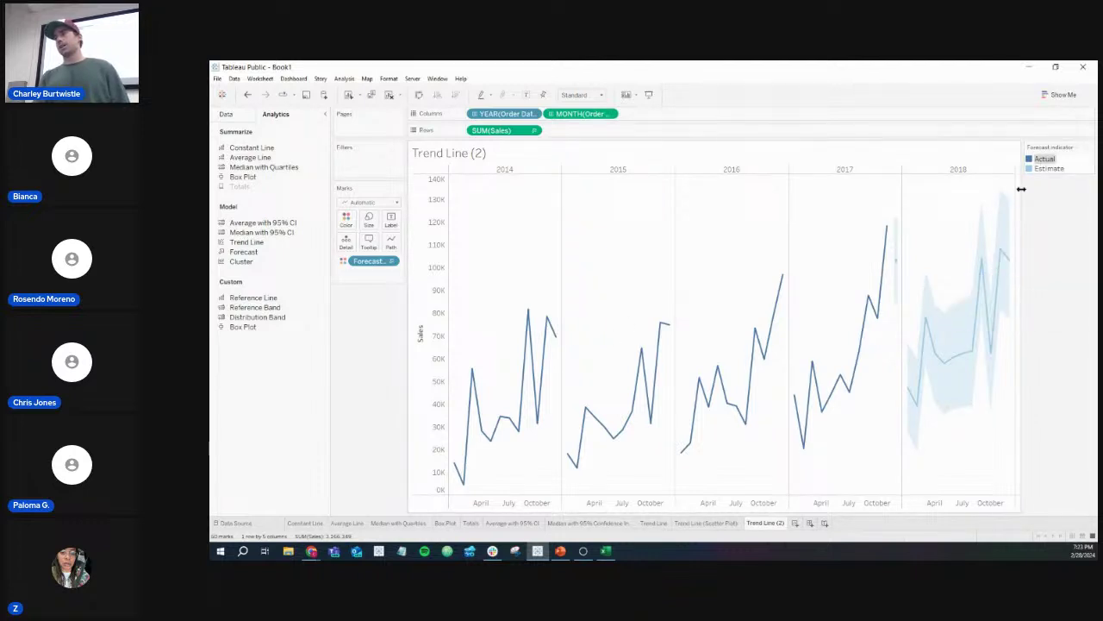
left_click(1045, 168)
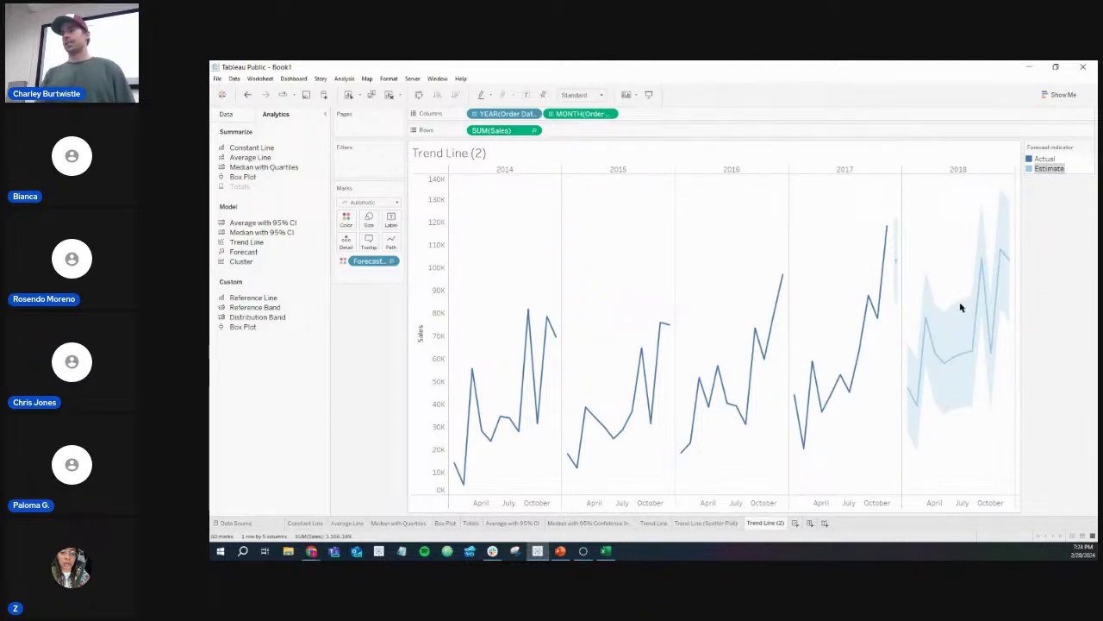
Step: In the forecast options, try exact forecast lengths extending through 2024 and set the length to exactly 2 years
right_click(962, 355)
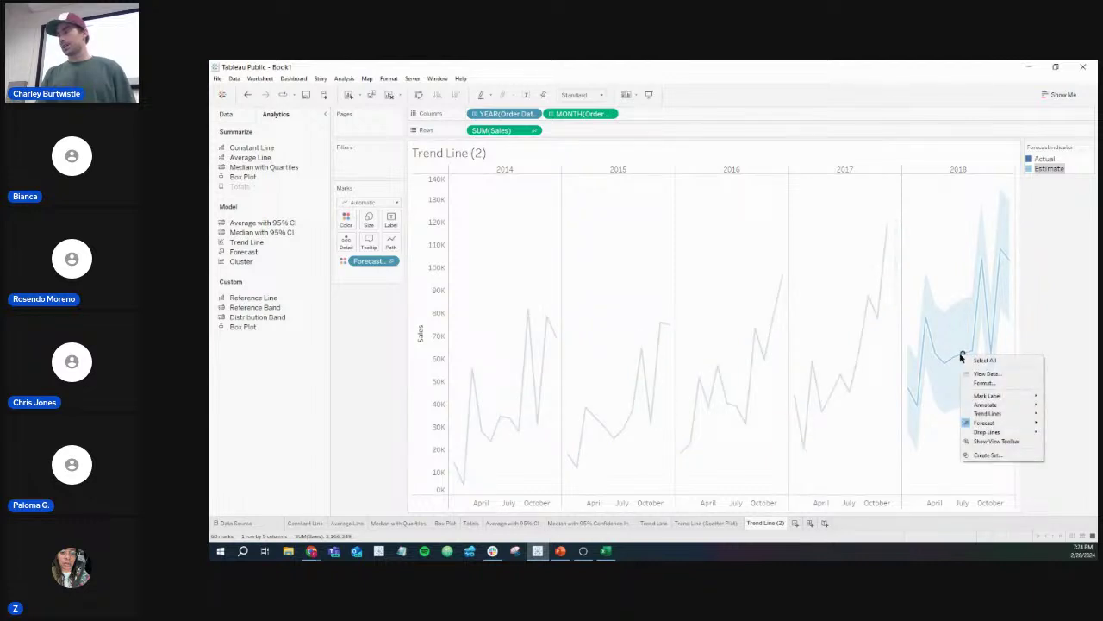
mouse_move(990, 421)
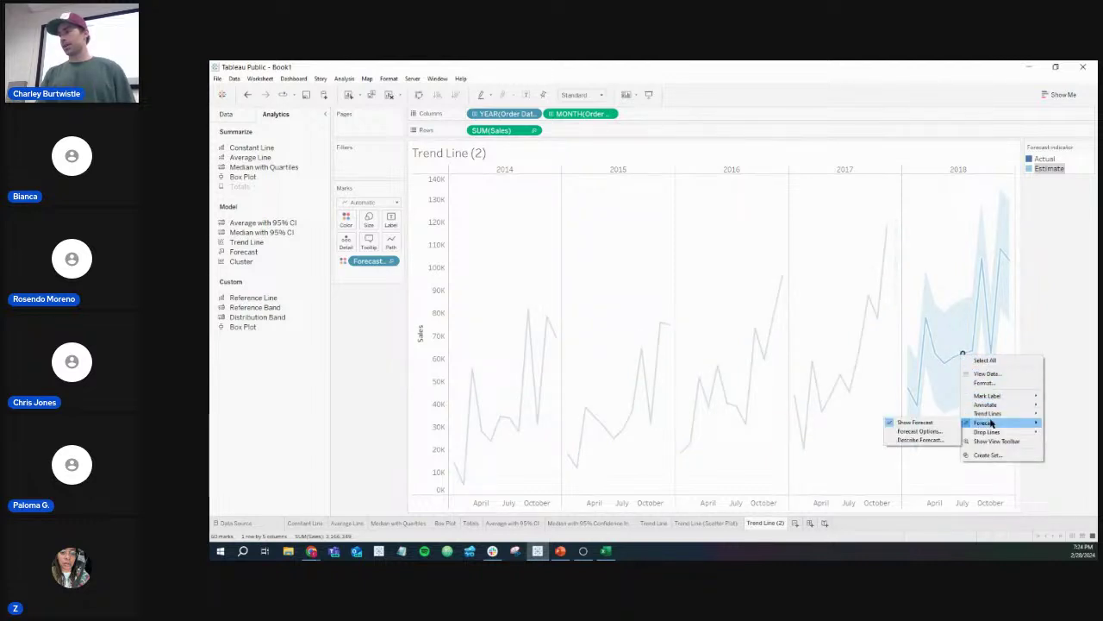
left_click(938, 431)
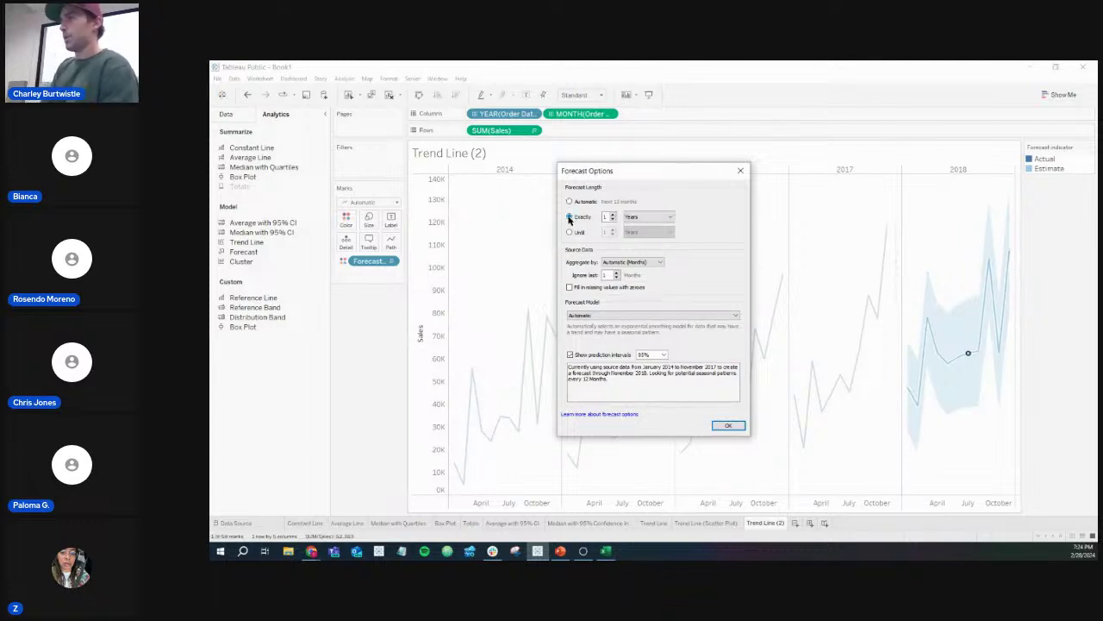
left_click(569, 217)
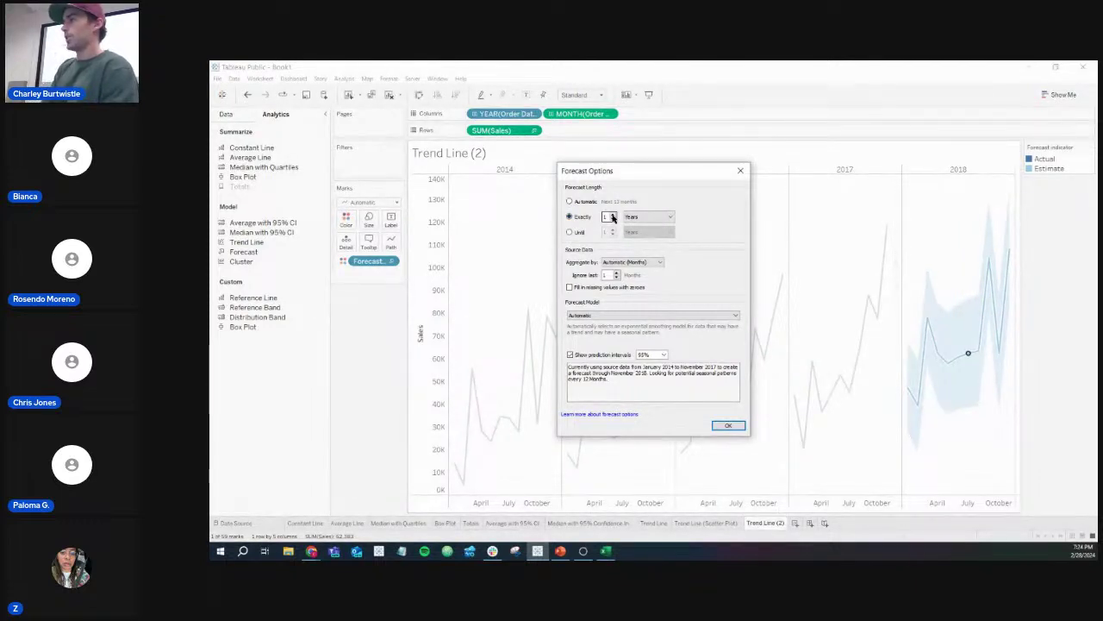
left_click(613, 217)
left_click(613, 217)
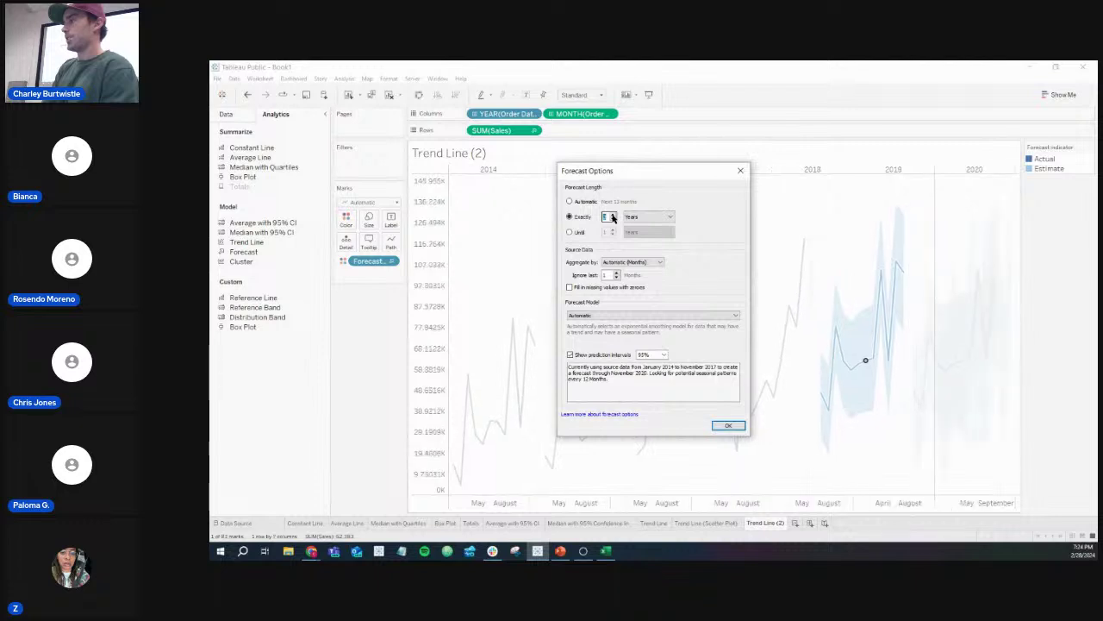
left_click(613, 216)
left_click(613, 216)
left_click(613, 215)
left_click(613, 216)
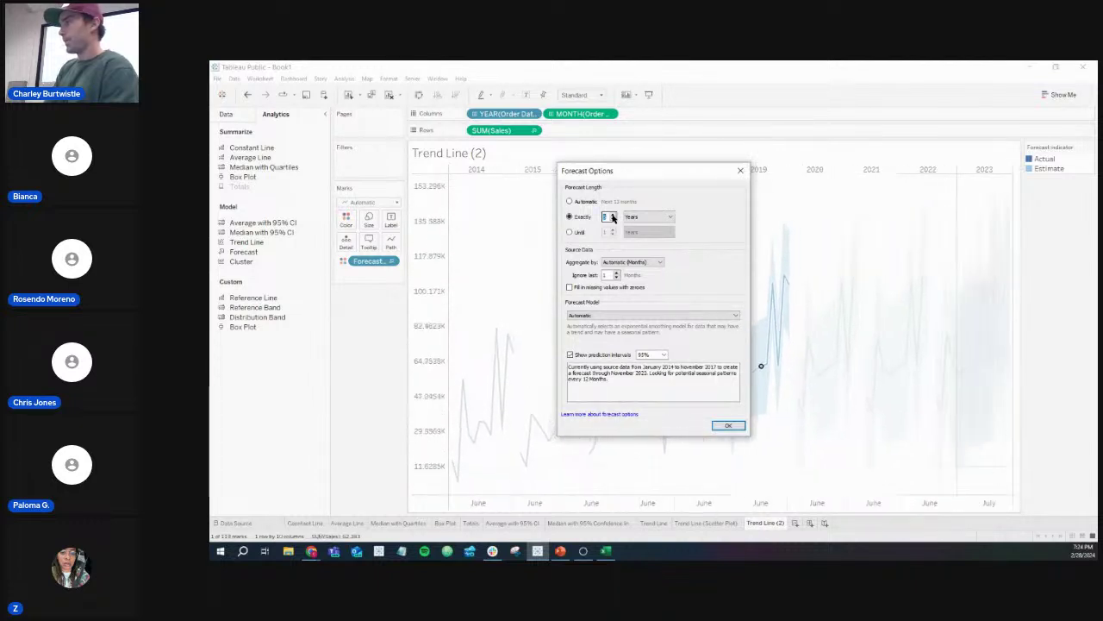
left_click(613, 215)
left_click(614, 221)
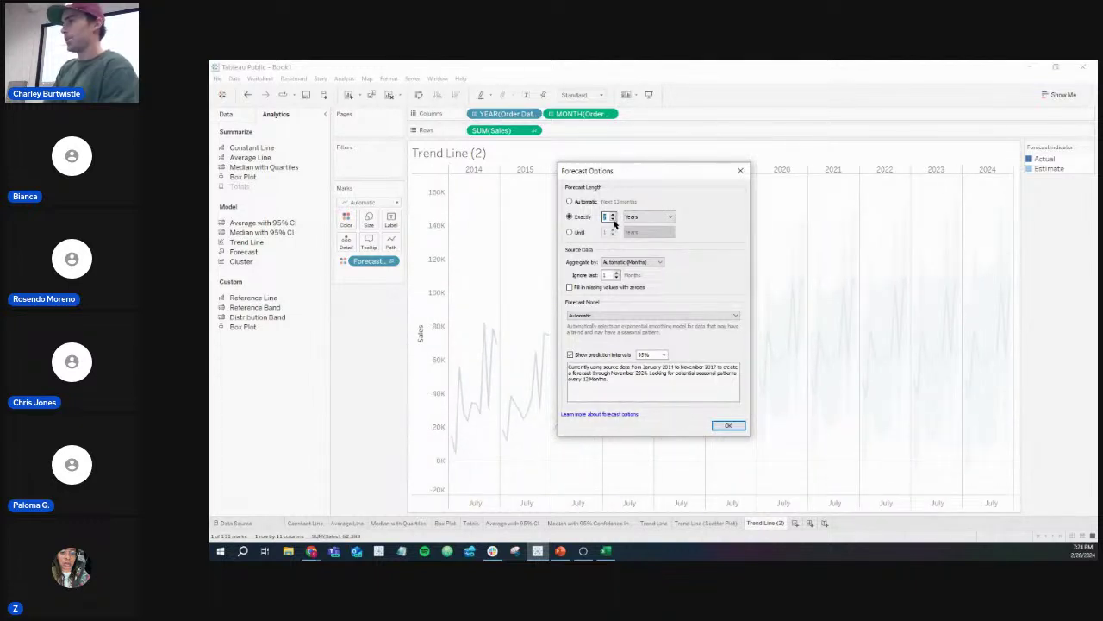
left_click(614, 221)
left_click(614, 221)
left_click(614, 221)
left_click(614, 222)
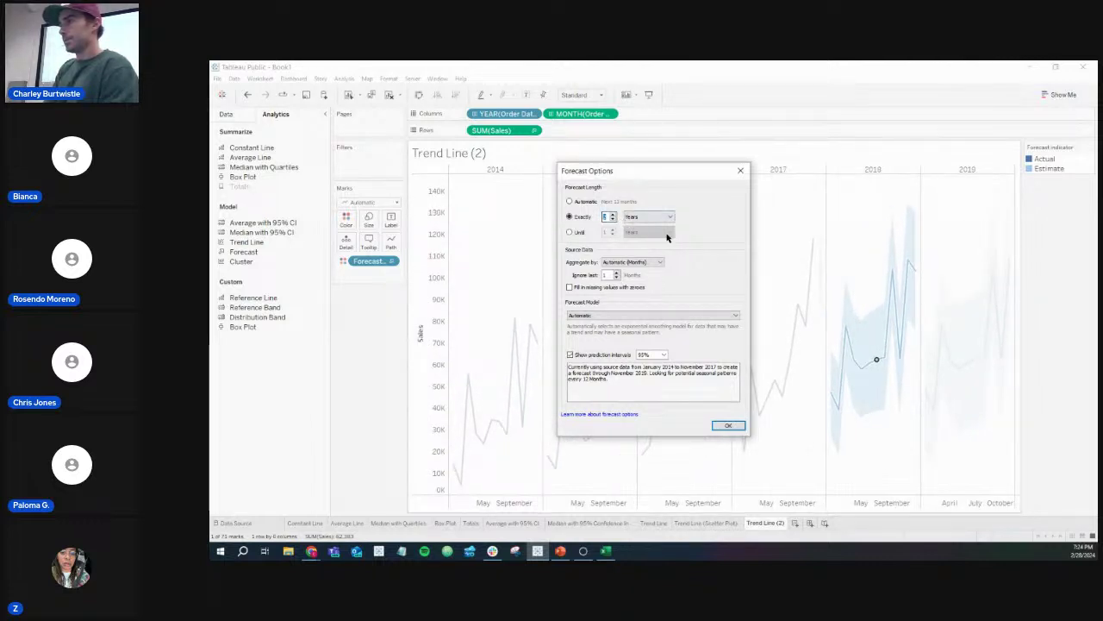
Step: Try the Custom forecast model, look through its trend and season options, return to Automatic and close the forecast options
left_click(598, 315)
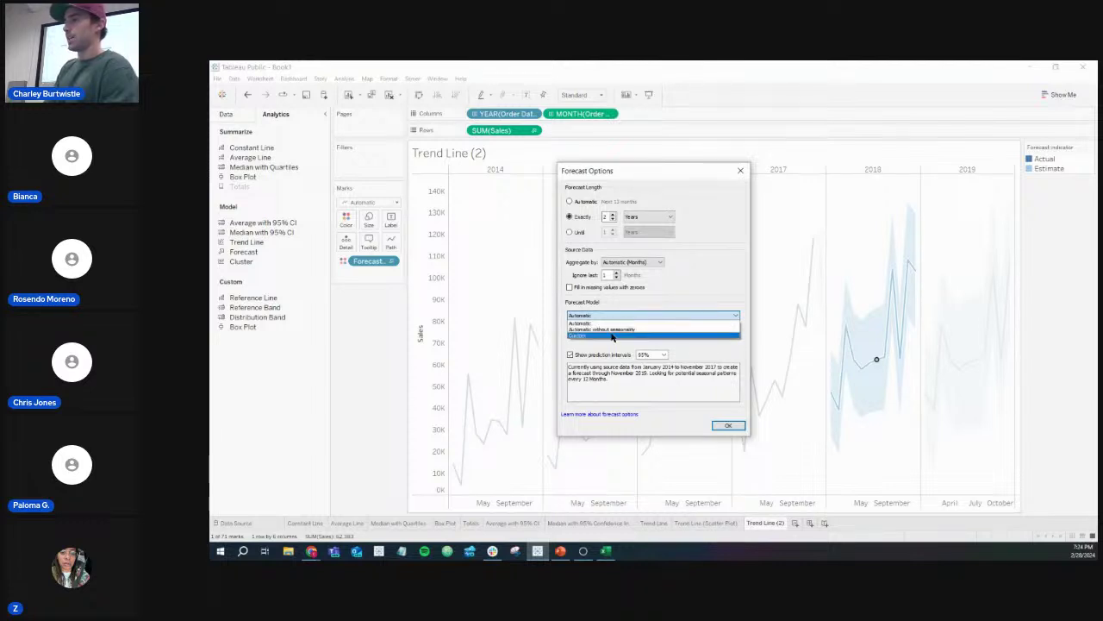
left_click(614, 336)
left_click(625, 335)
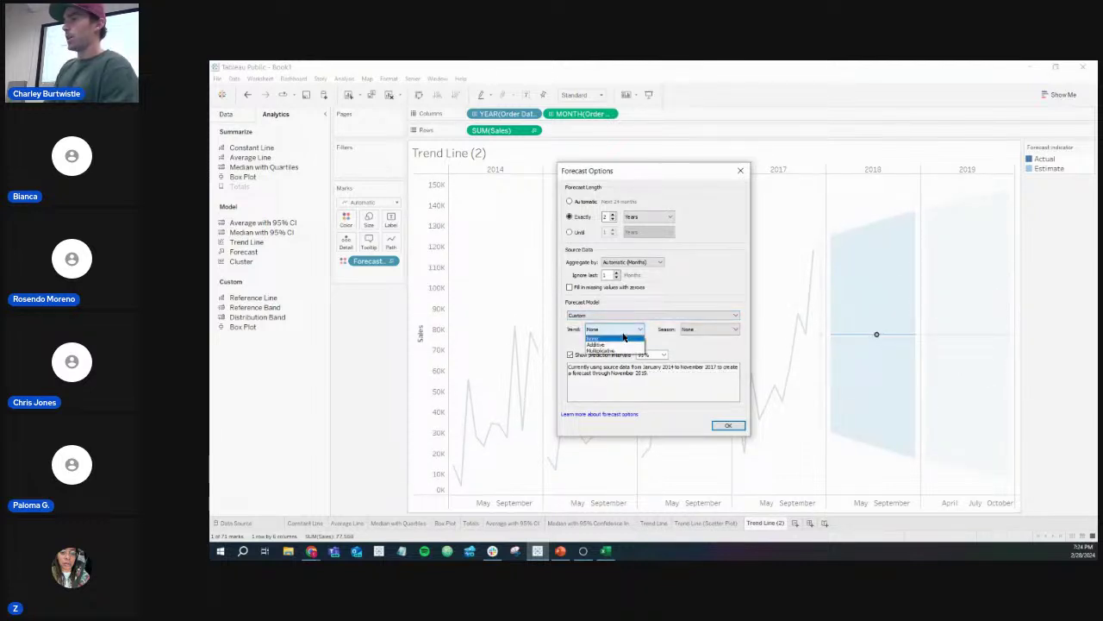
left_click(699, 331)
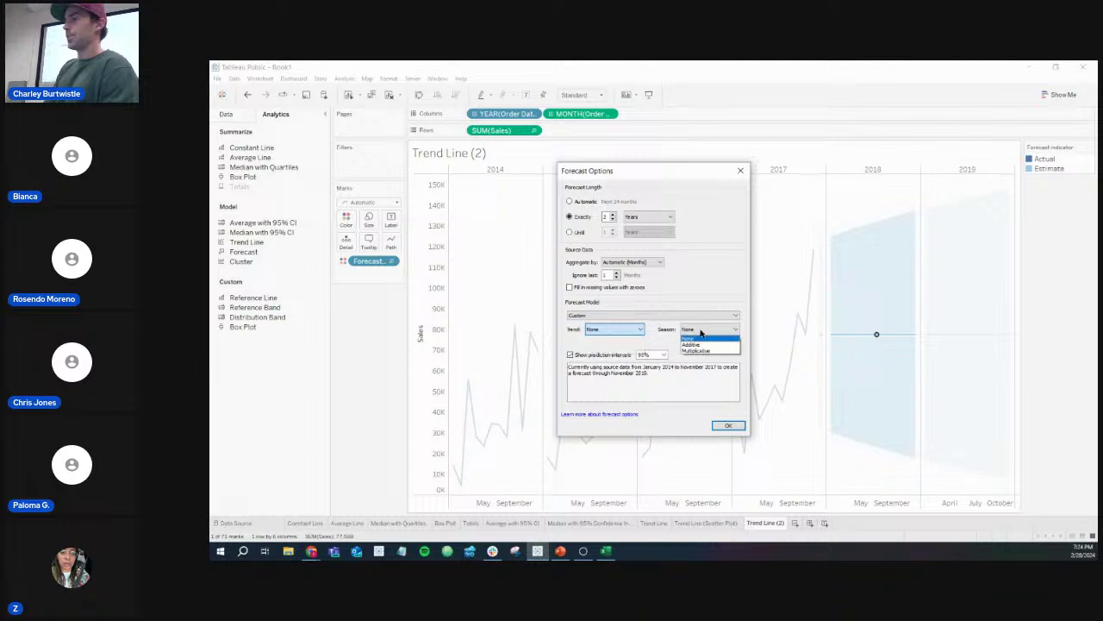
left_click(655, 336)
left_click(640, 331)
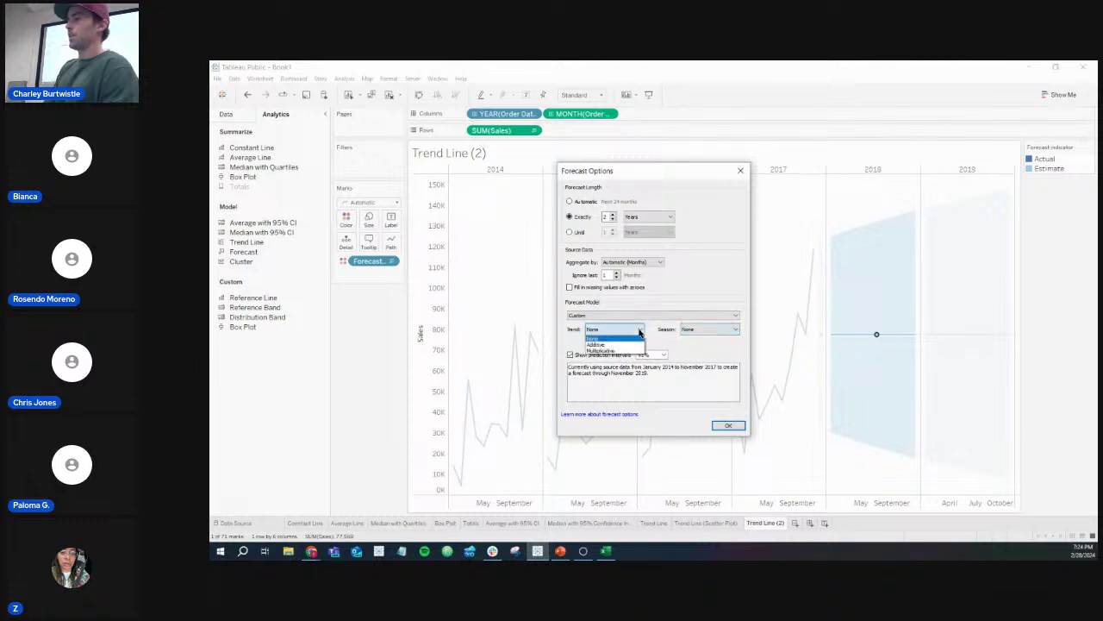
left_click(642, 331)
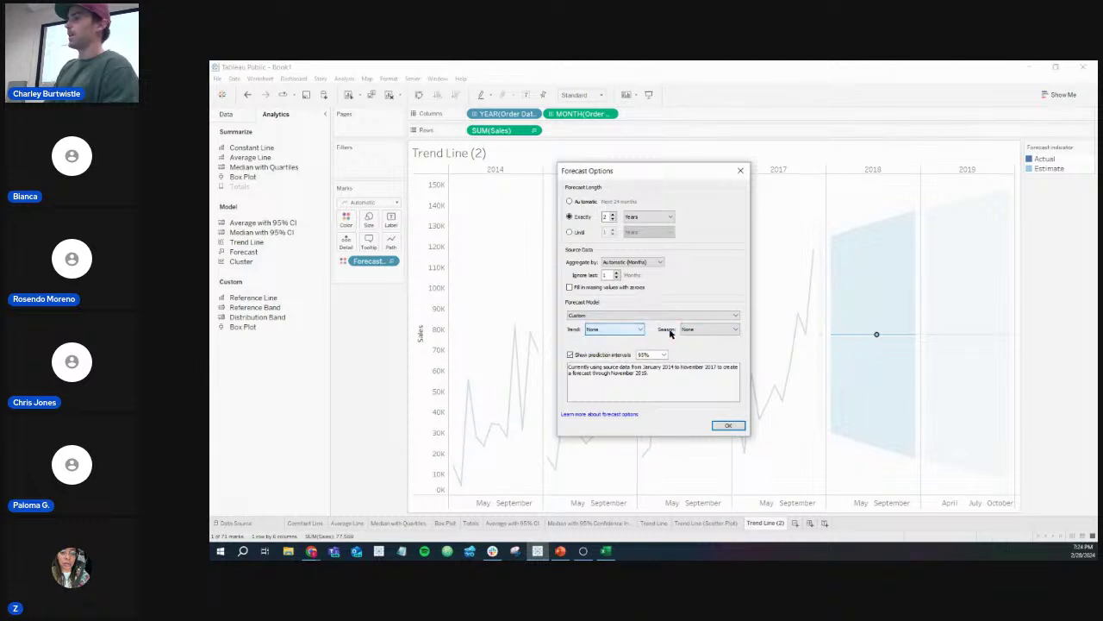
left_click(632, 316)
left_click(629, 323)
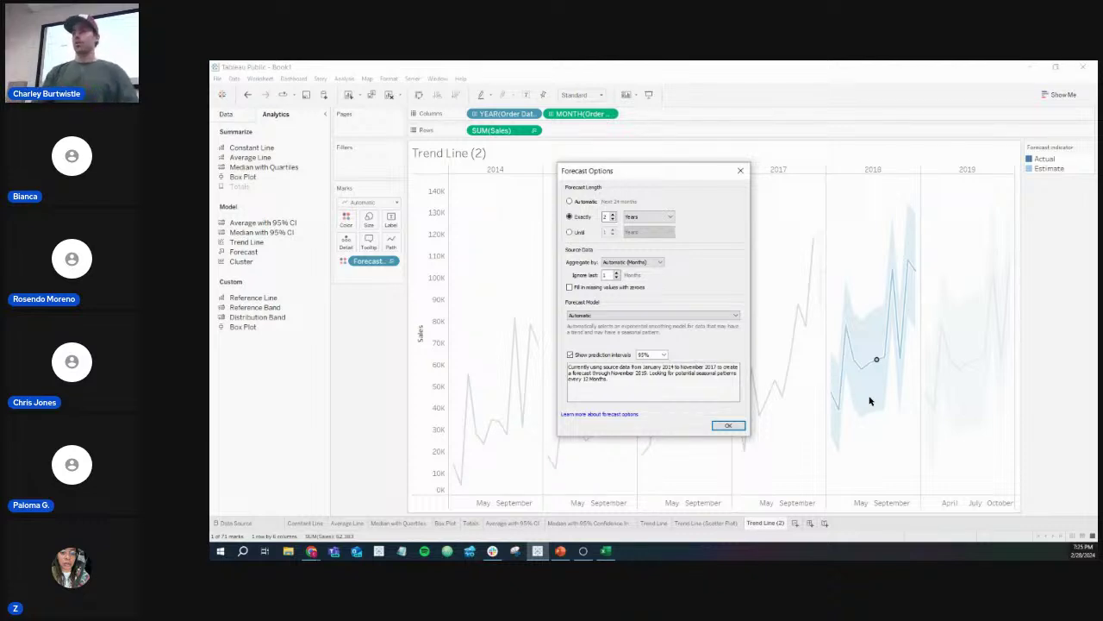
left_click(739, 170)
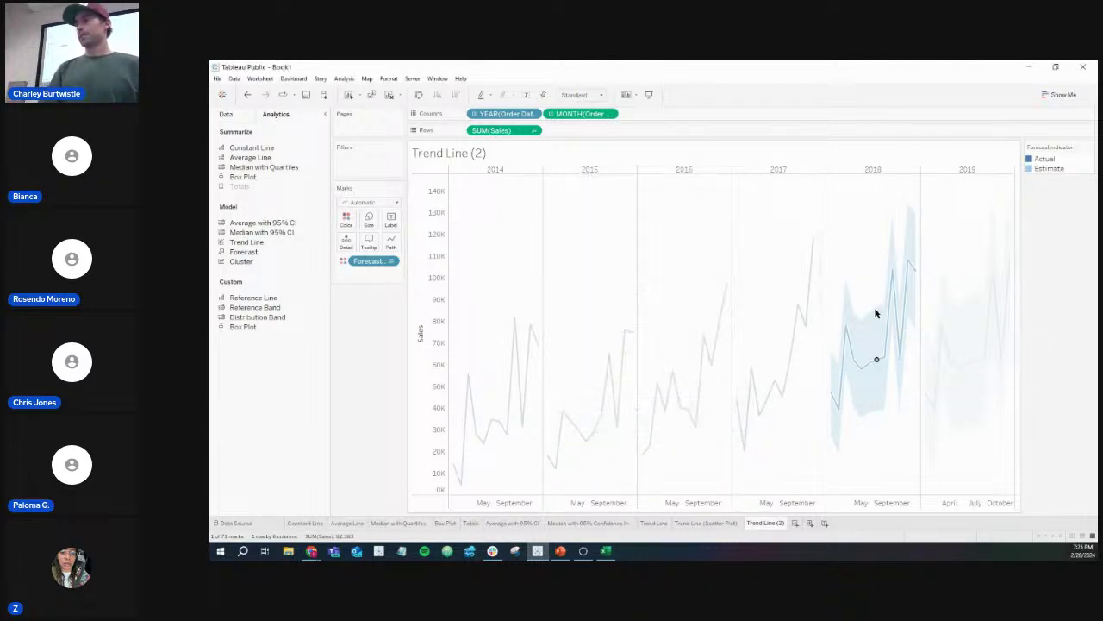
left_click(879, 371)
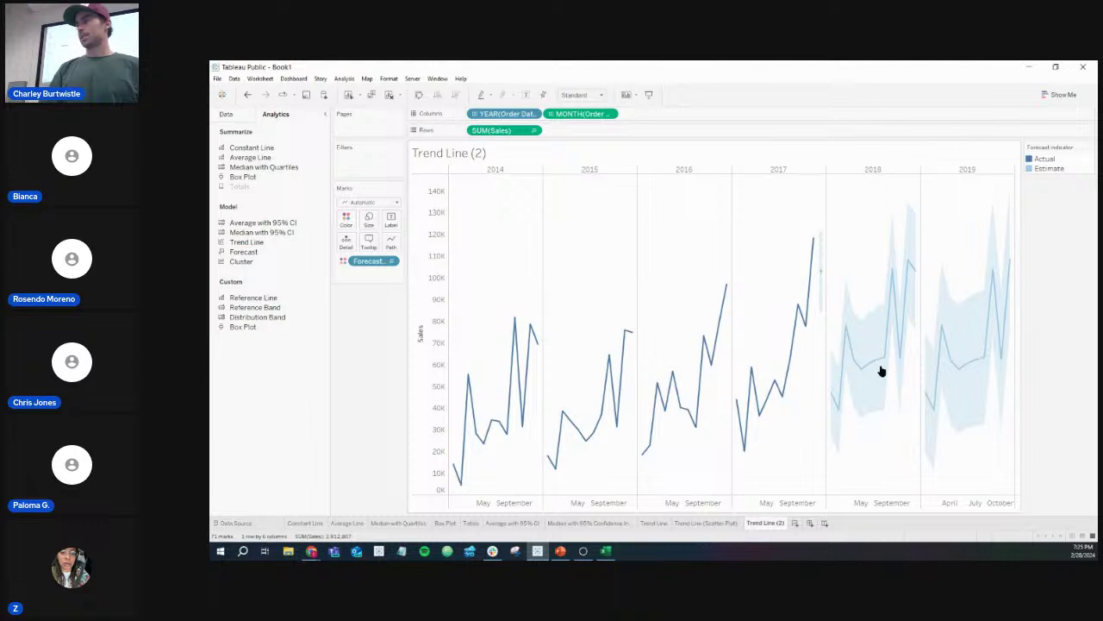
Step: Reopen the forecast options, try 90% and 99% prediction intervals, set the interval back to 95% and accept
right_click(875, 362)
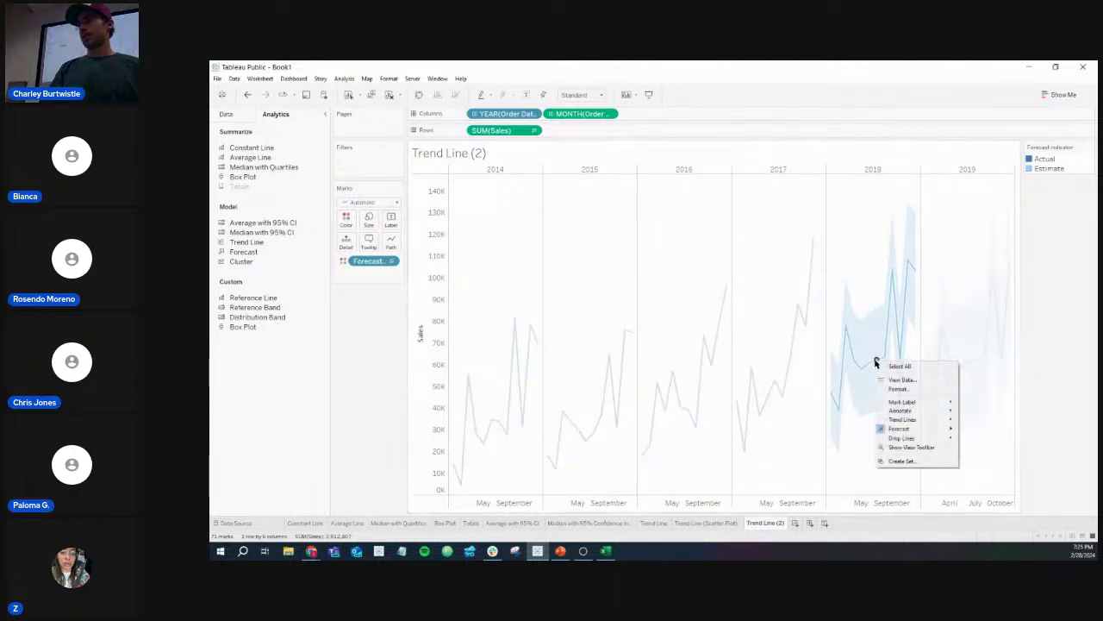
mouse_move(909, 430)
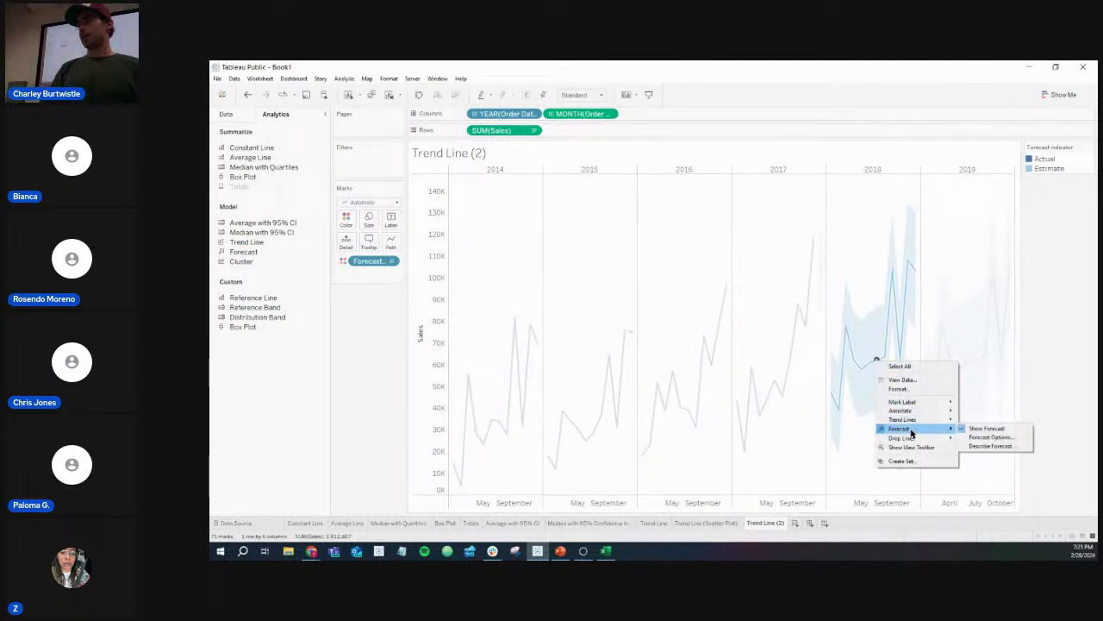
left_click(981, 438)
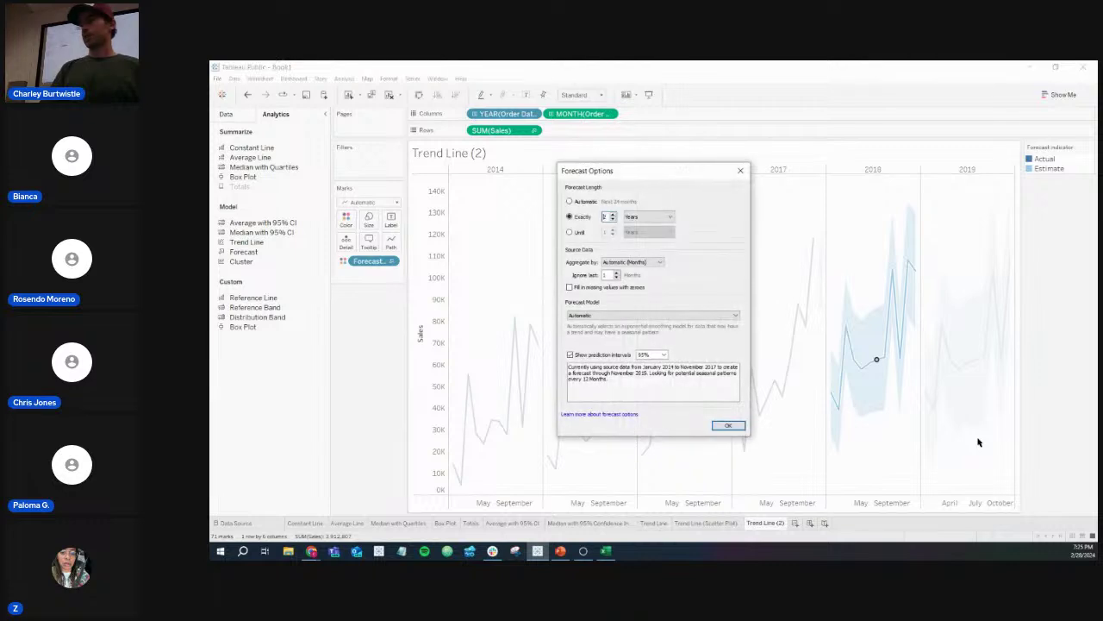
left_click(663, 354)
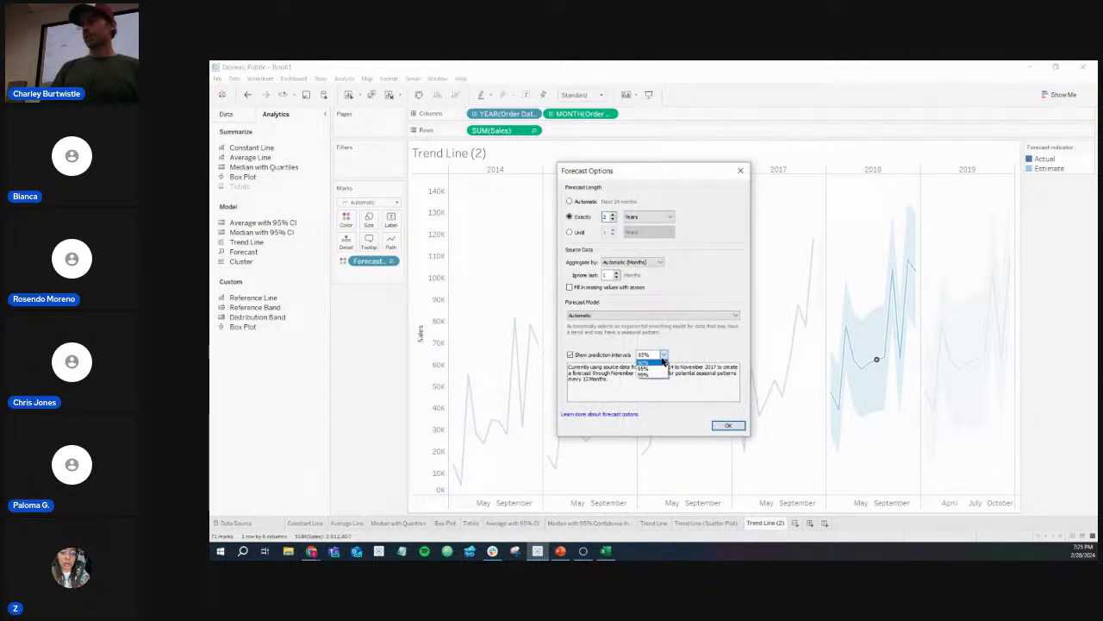
left_click(658, 362)
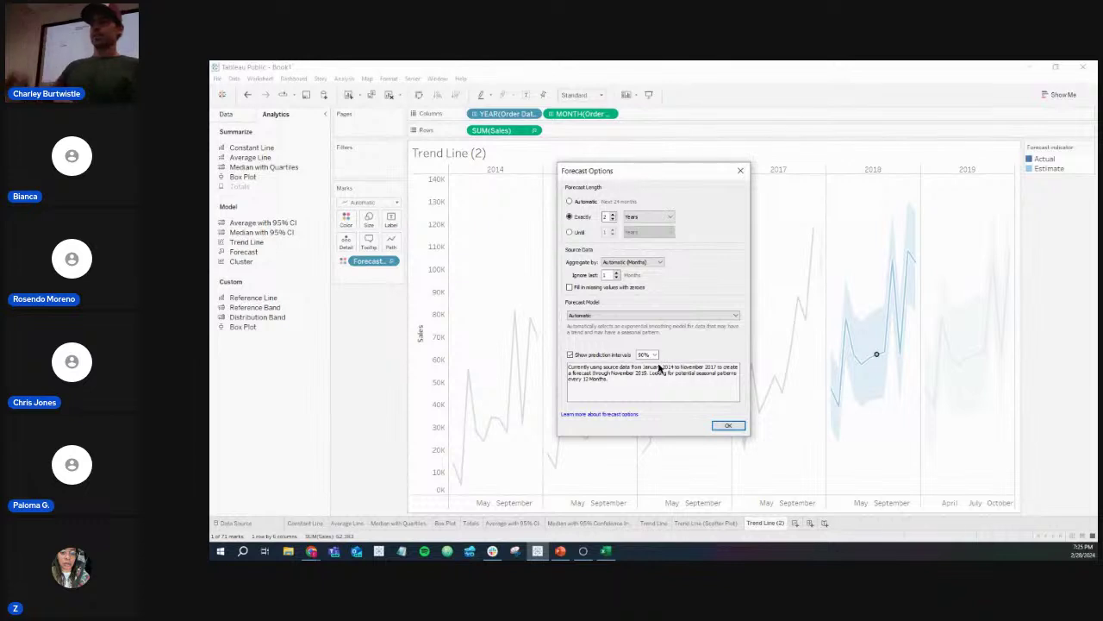
left_click(656, 356)
left_click(649, 369)
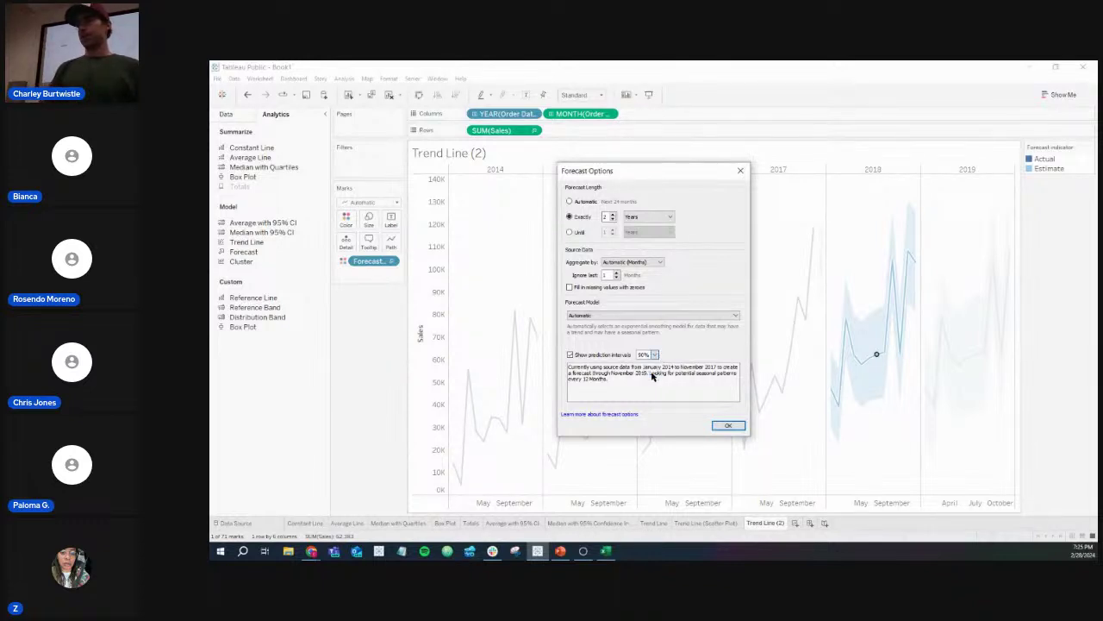
left_click(653, 355)
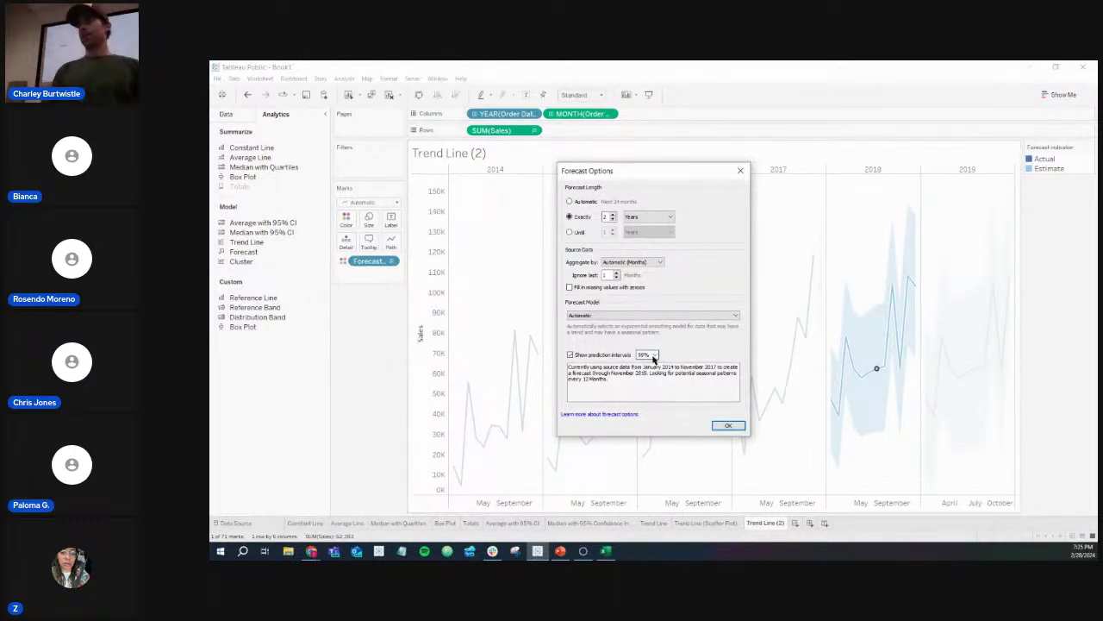
left_click(653, 373)
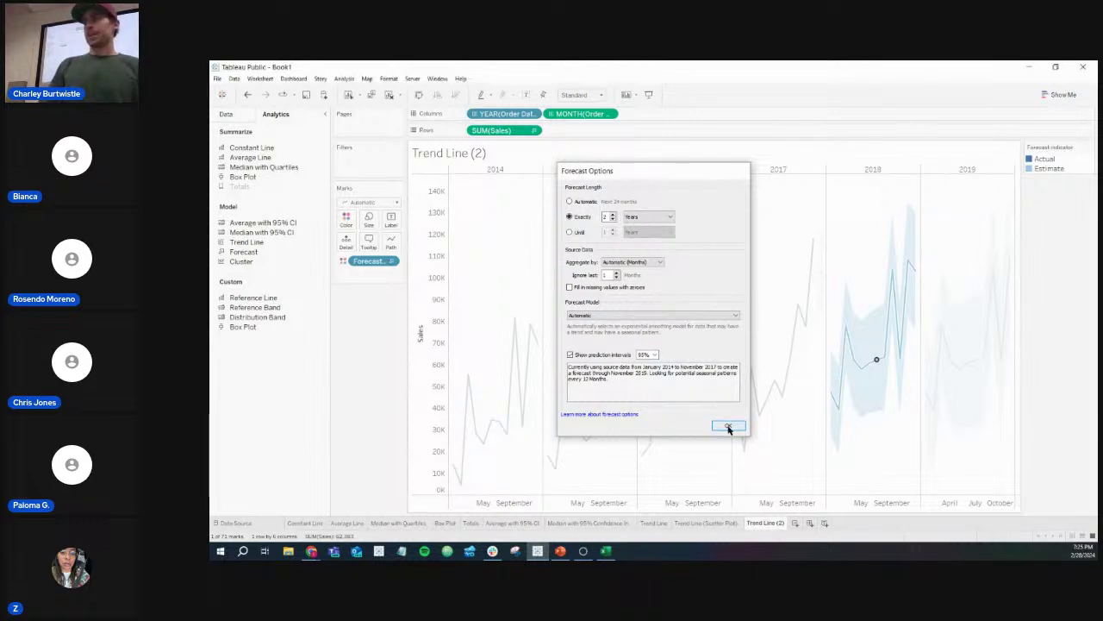
left_click(728, 427)
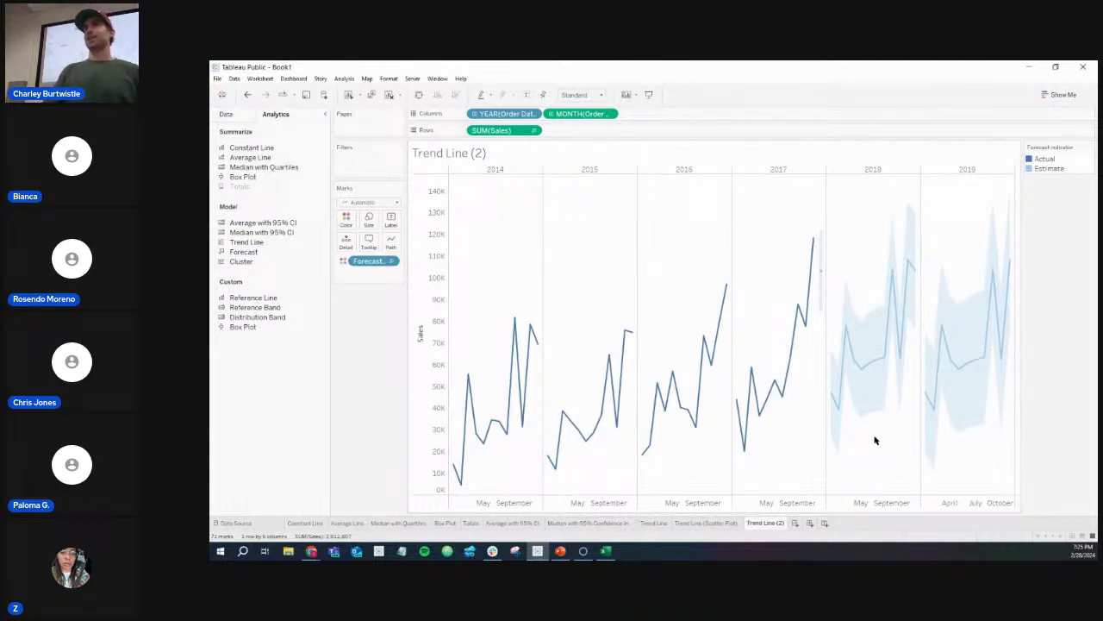
Step: Review the forecast's description, examining its summary of options and its model quality metrics, and close the description
mouse_move(812, 240)
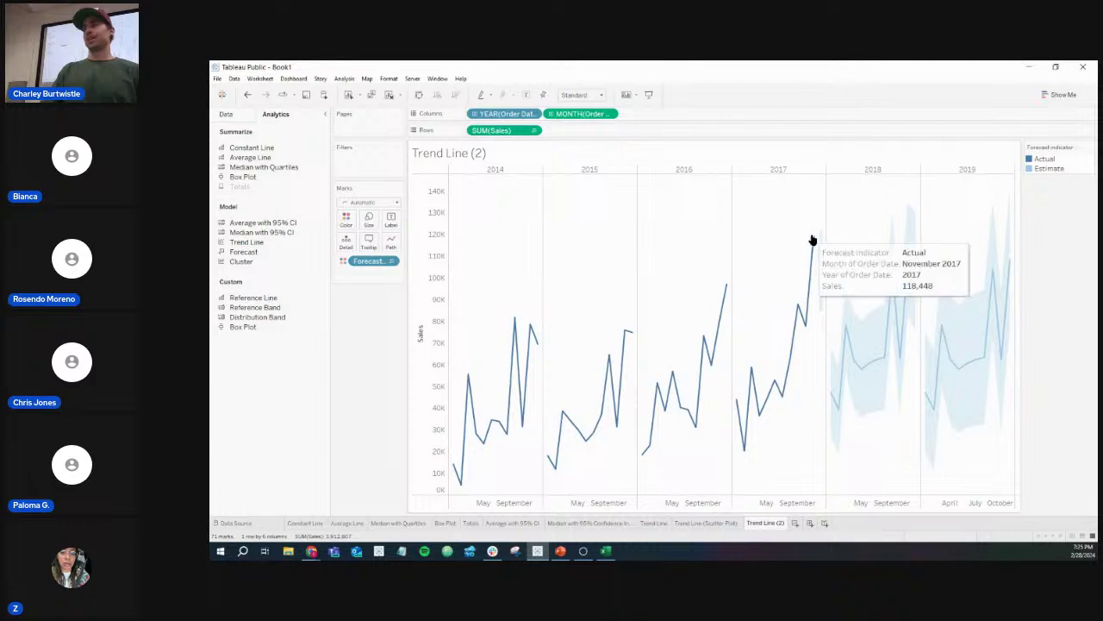
mouse_move(919, 273)
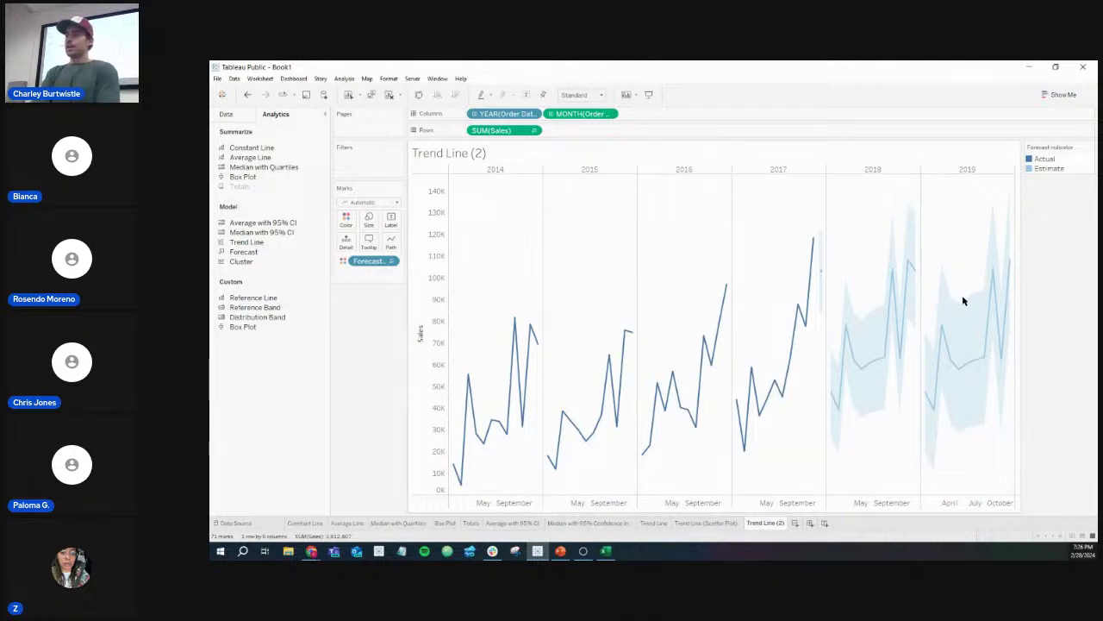
mouse_move(950, 344)
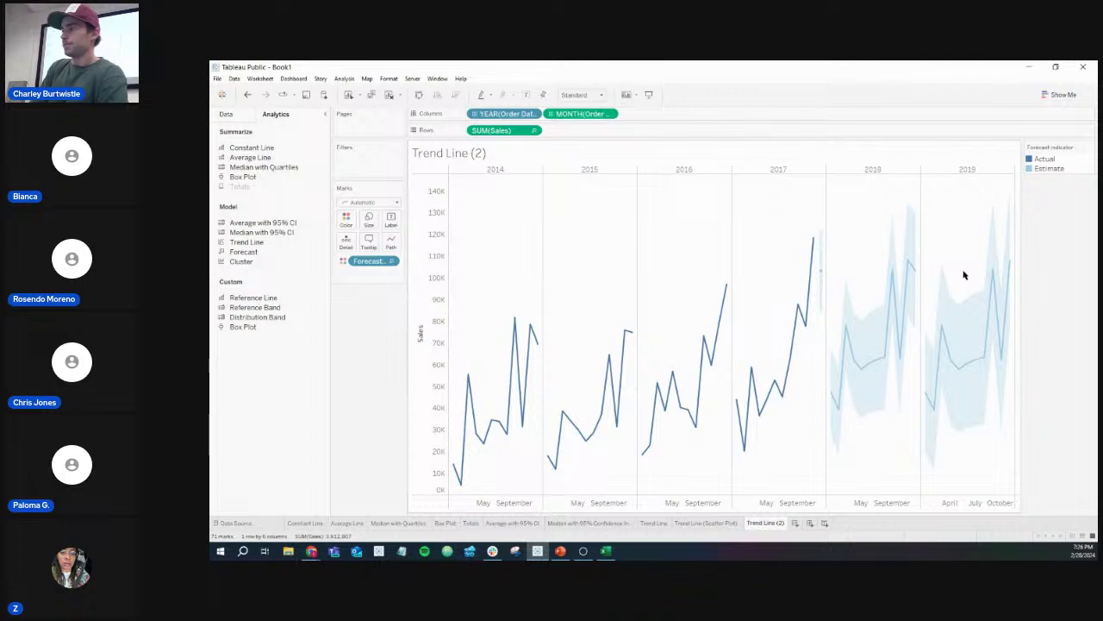
right_click(967, 362)
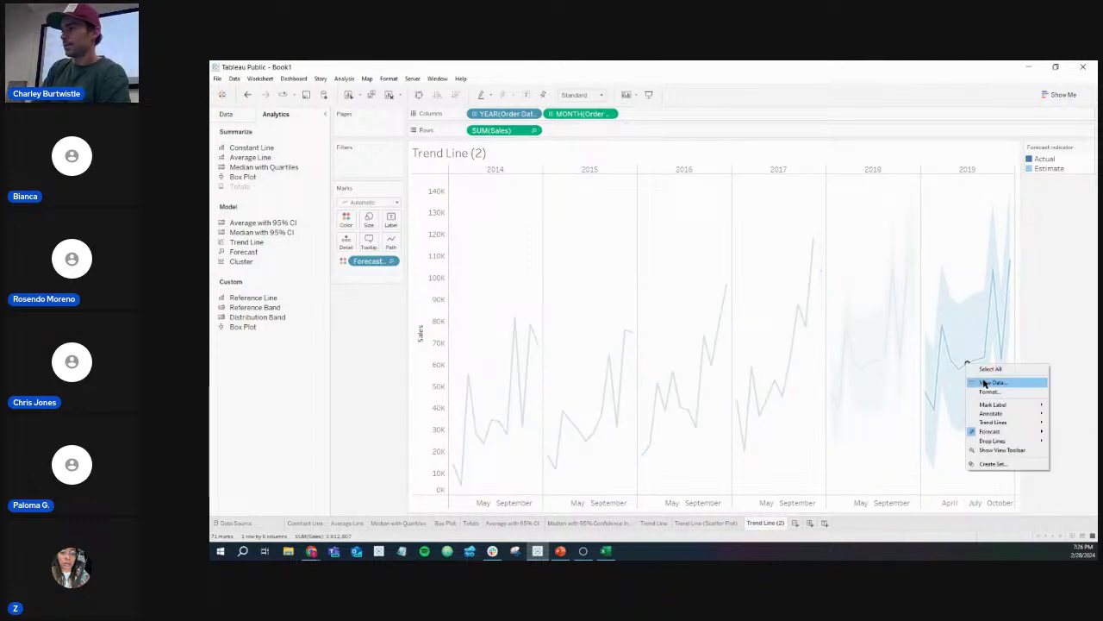
mouse_move(989, 433)
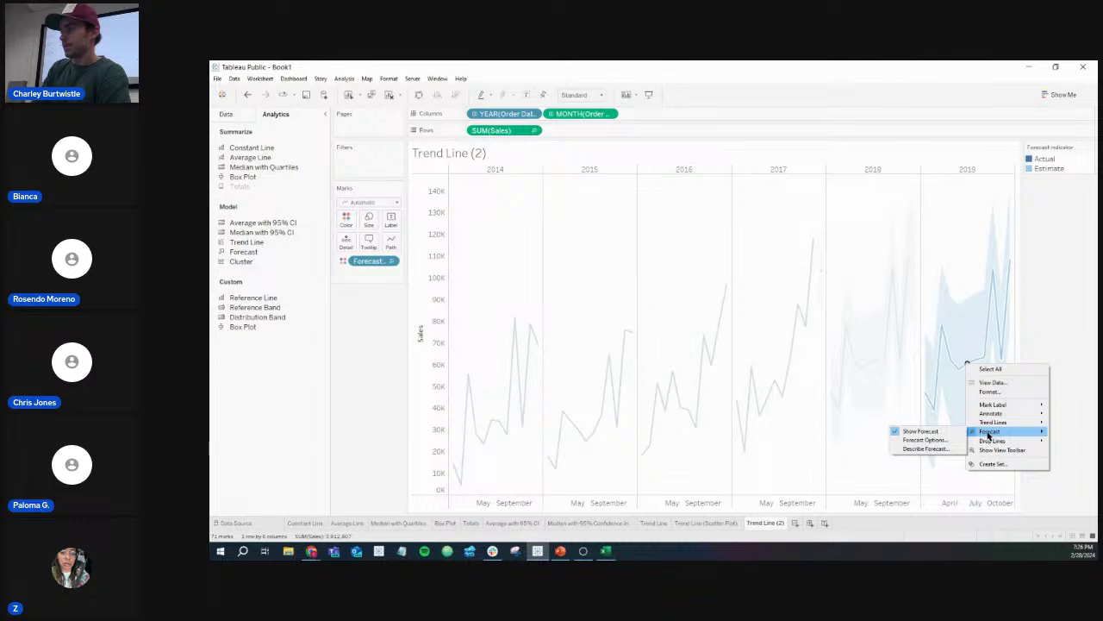
left_click(955, 449)
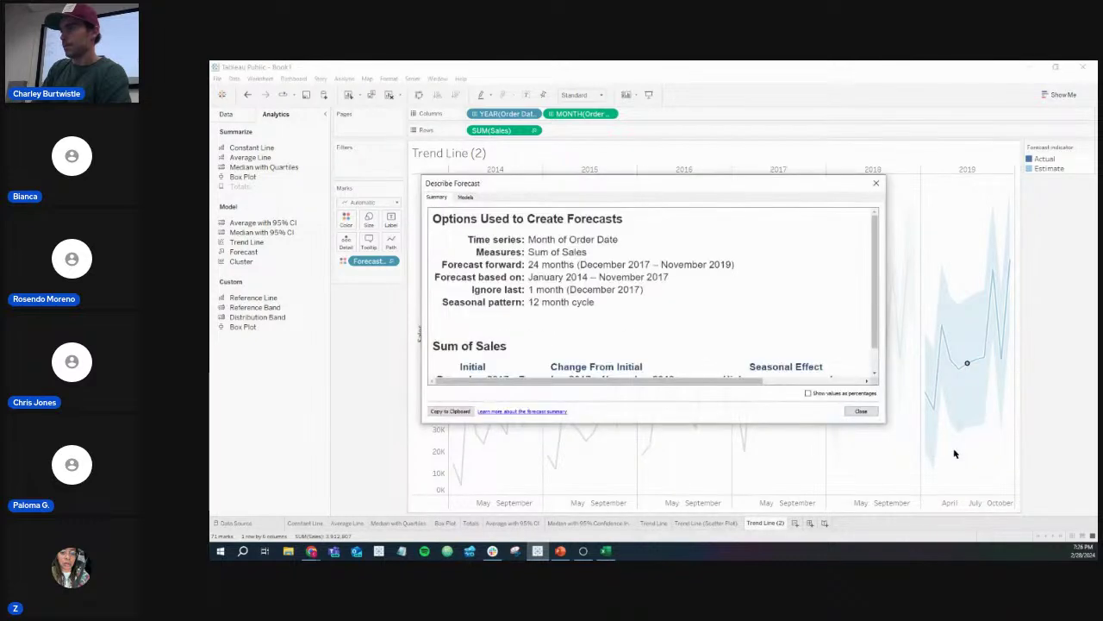
scroll(735, 282, "down", 1)
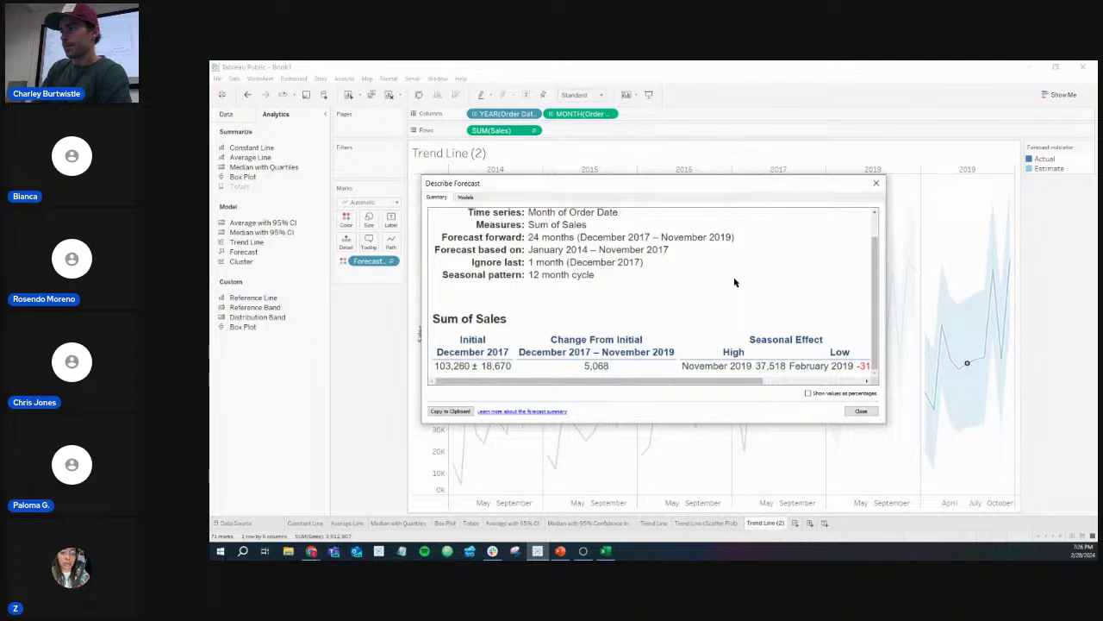
scroll(735, 282, "up", 1)
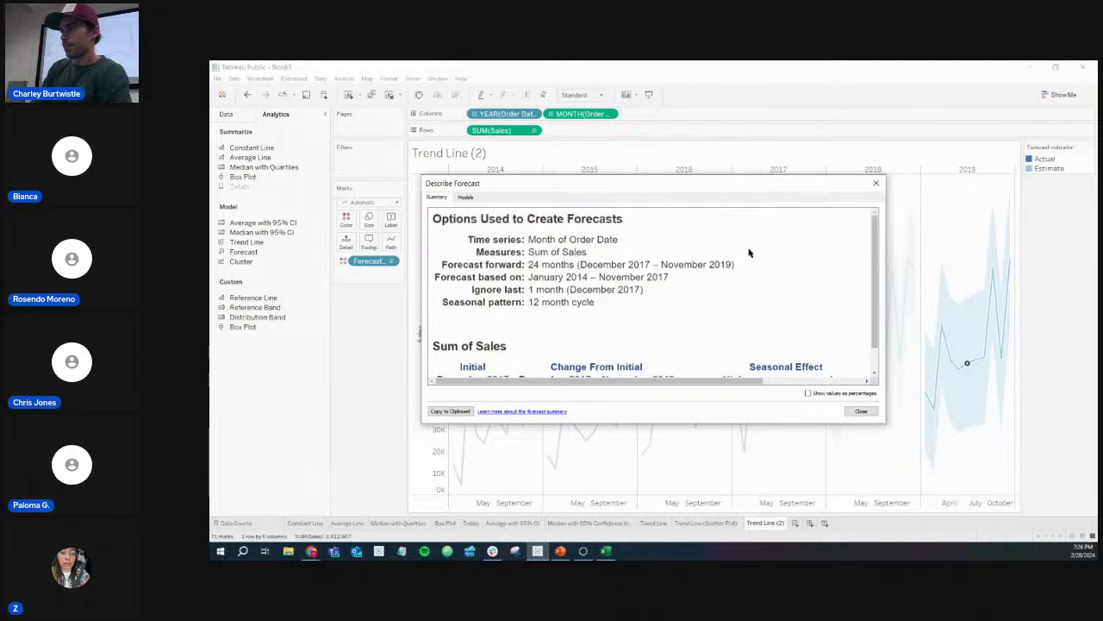
left_click(466, 197)
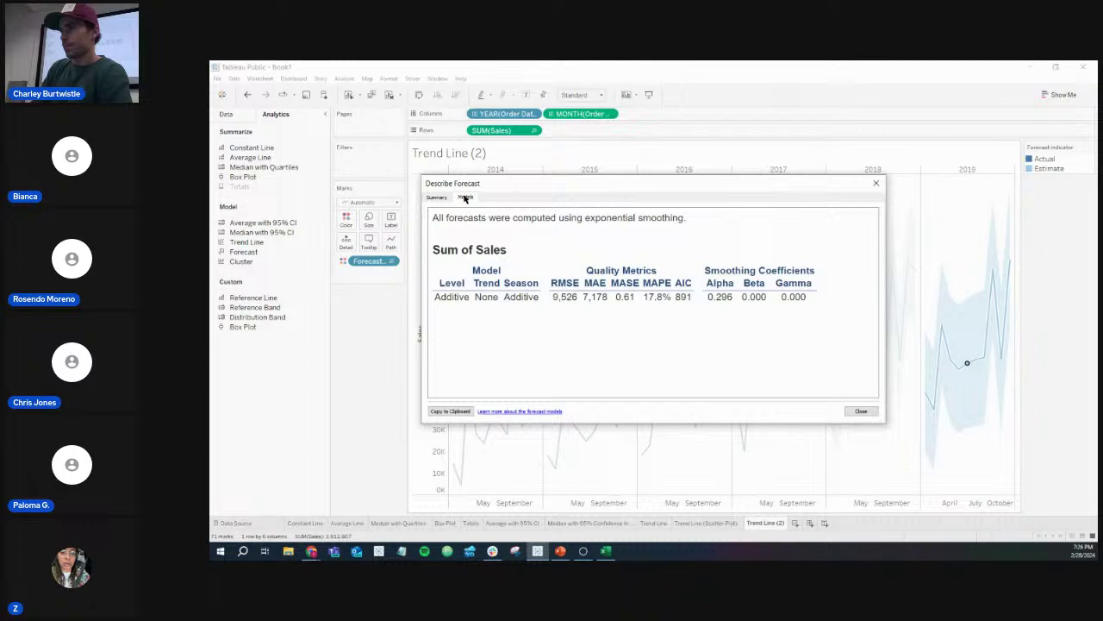
left_click(875, 182)
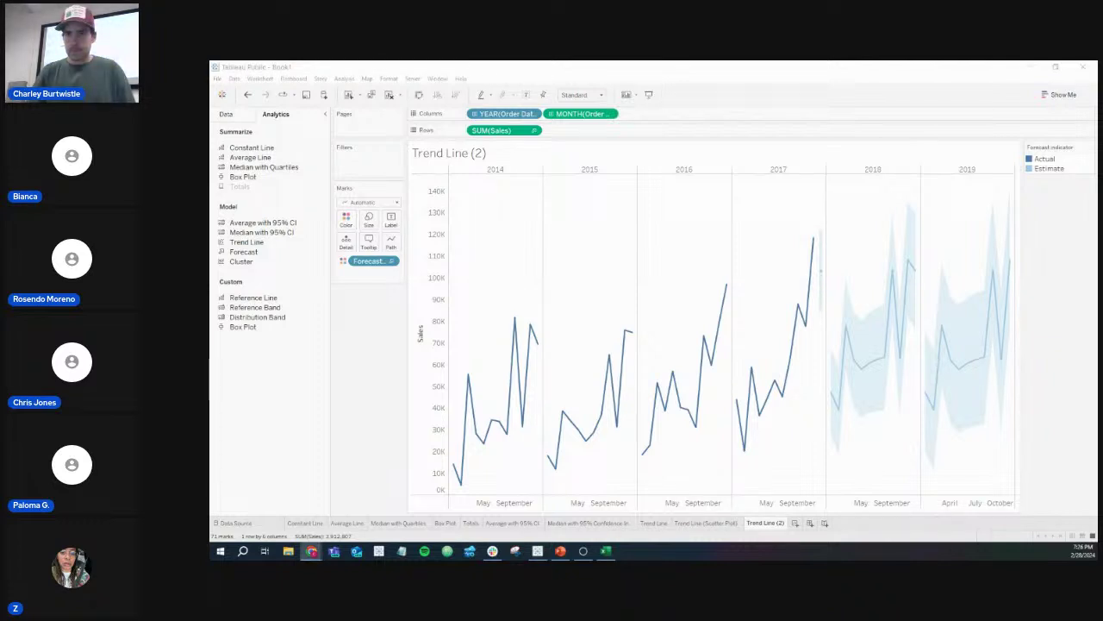
Step: Rename the Trend Line (2) sheet as Forecasts
left_click(350, 326)
right_click(781, 523)
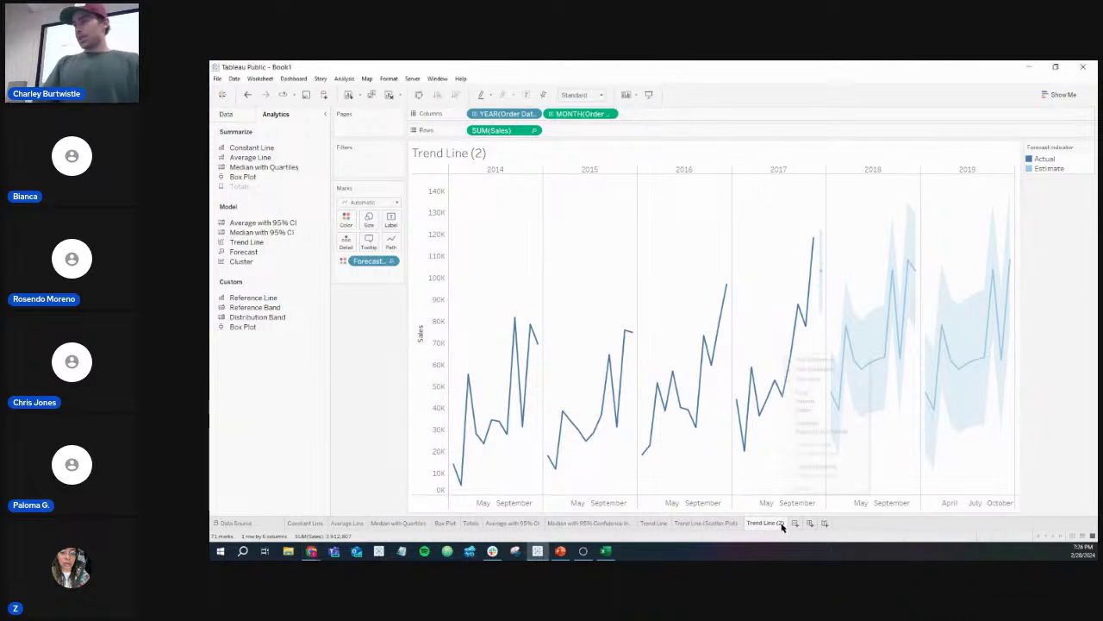
left_click(825, 402)
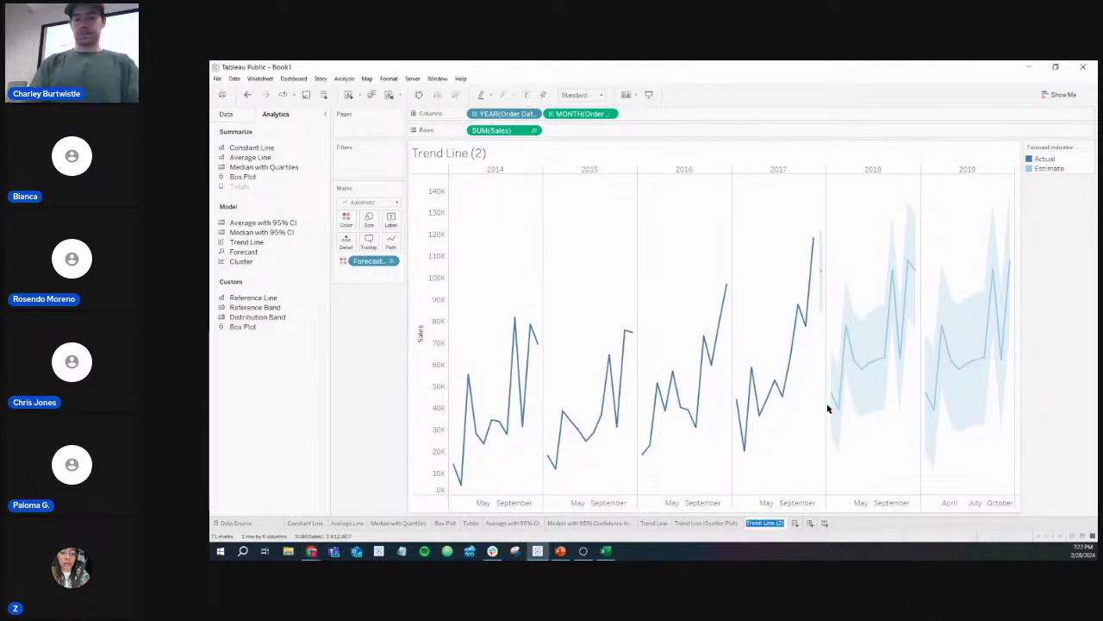
type("Foreca")
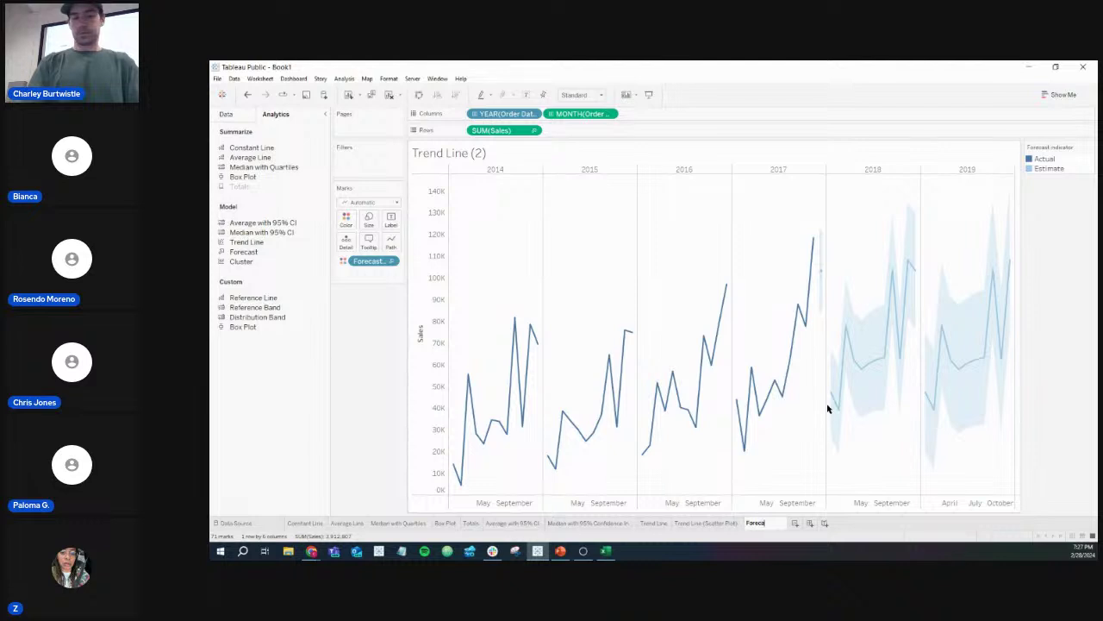
type("sts")
key("Return")
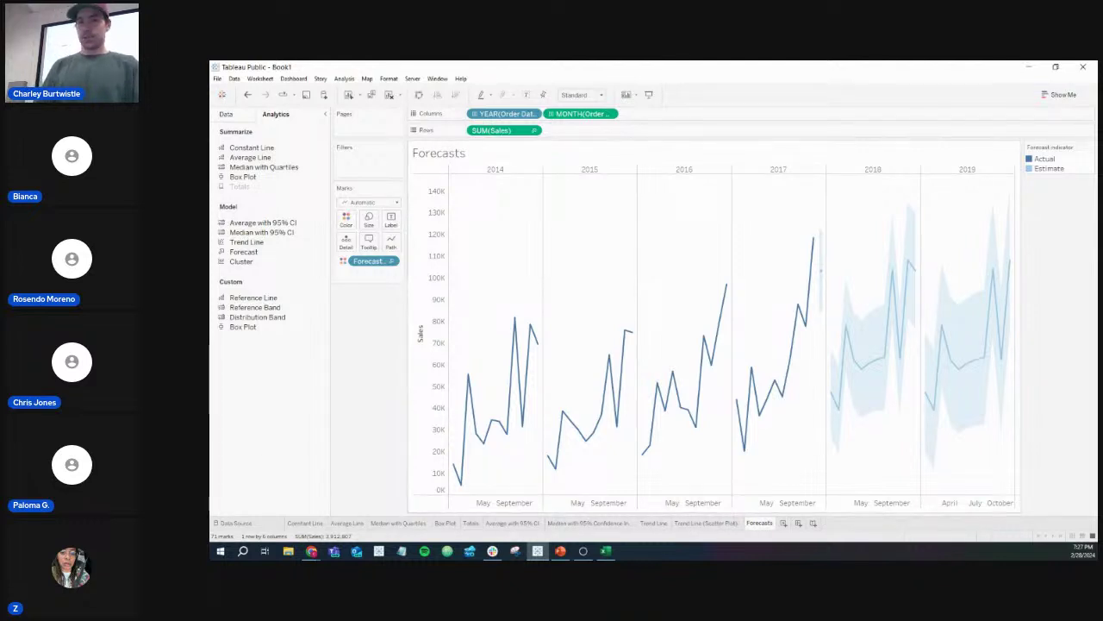
Step: Build a scatter plot on a new worksheet with Sales on columns, Profit on rows and Order ID as detail
key("alt+Tab")
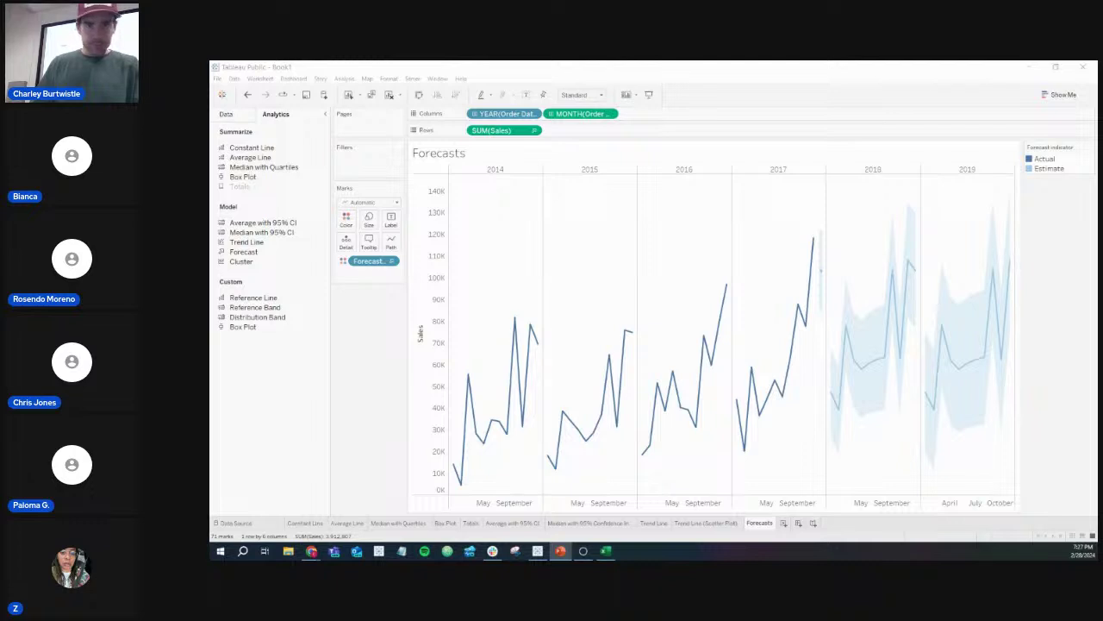
left_click(784, 524)
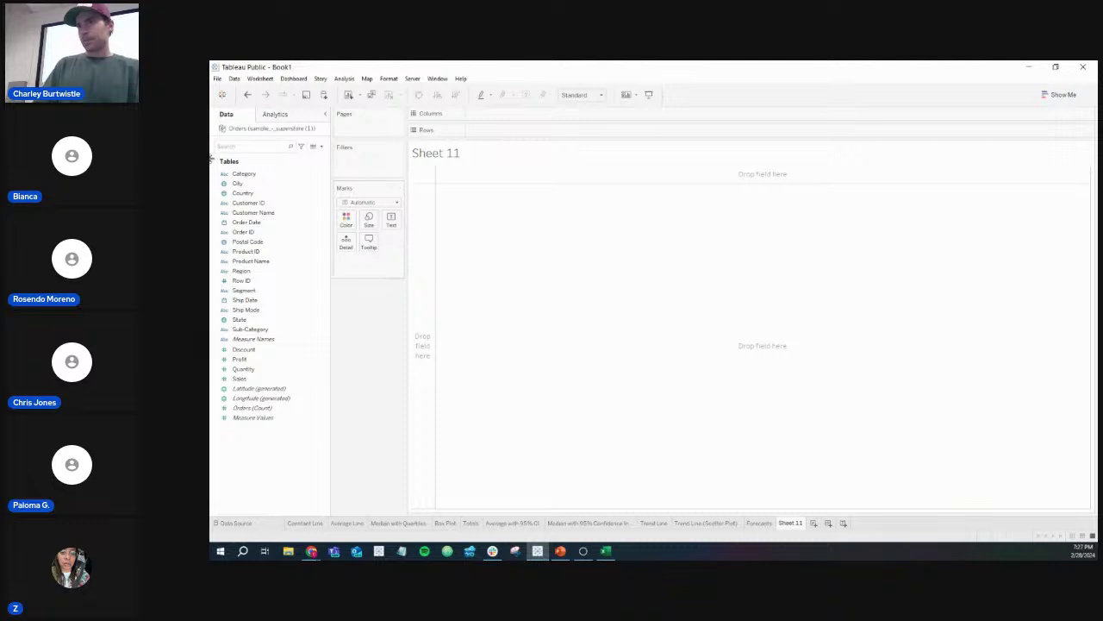
left_click(263, 213)
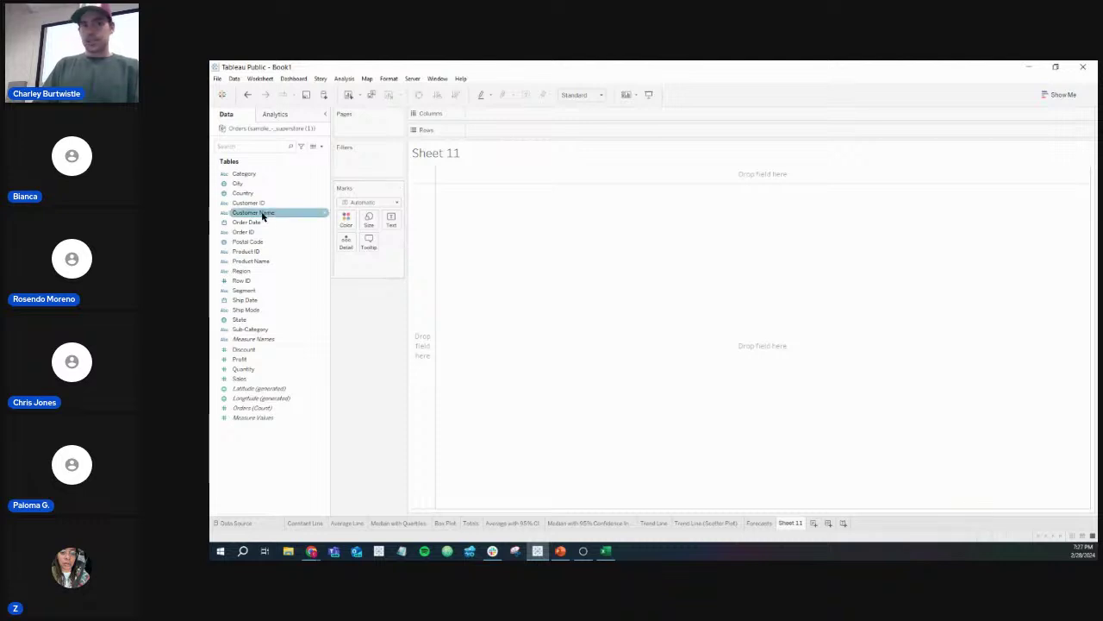
left_click(255, 380)
double_click(255, 379)
double_click(254, 359)
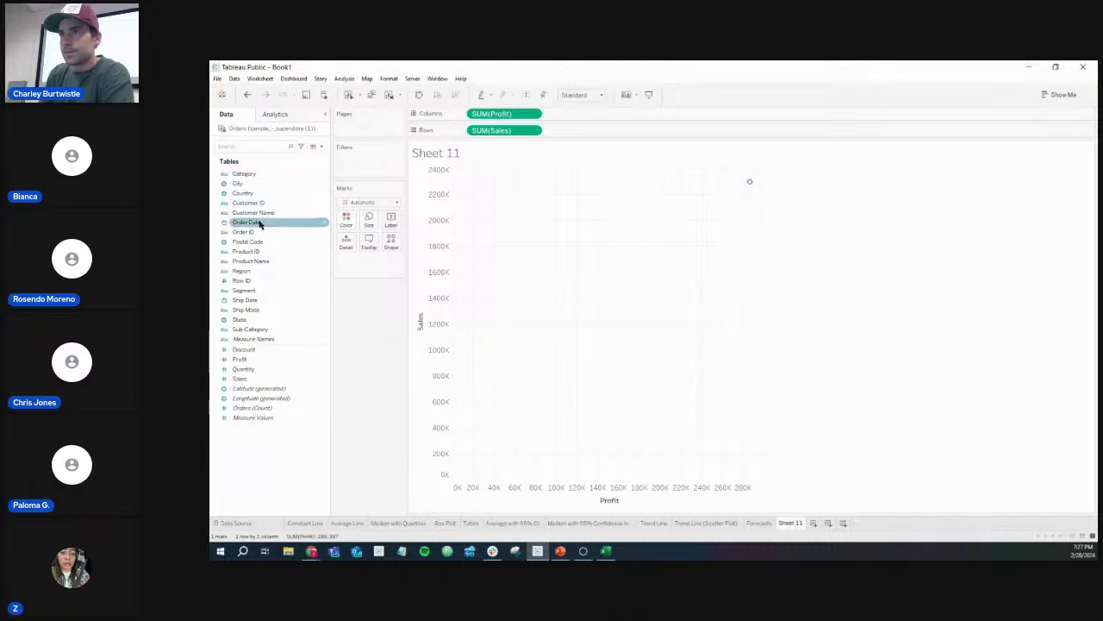
left_click_drag(255, 233, 351, 247)
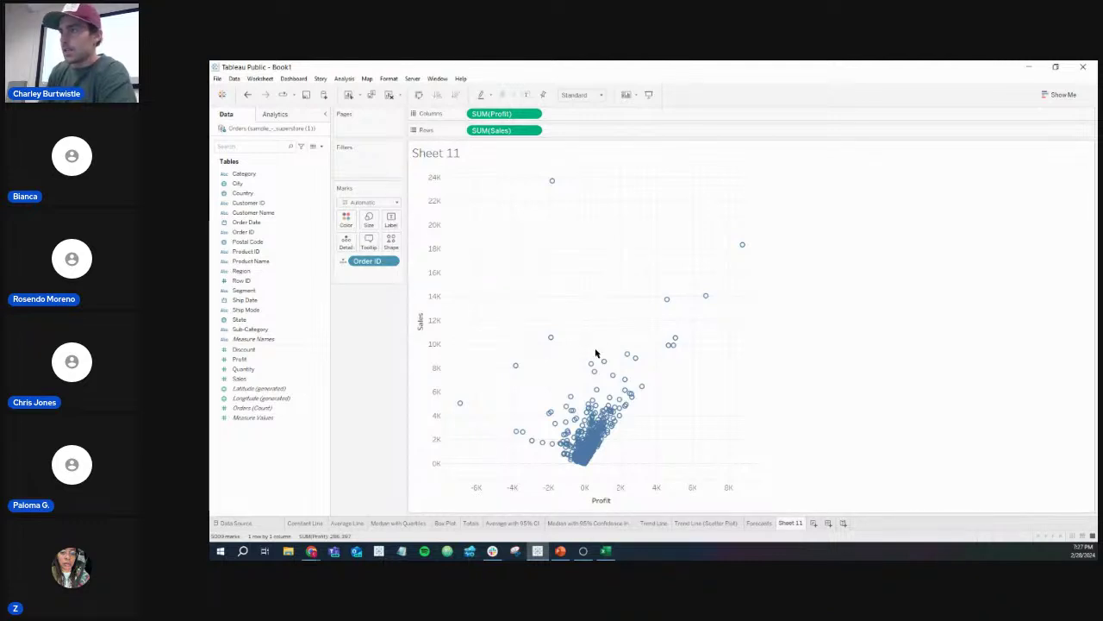
left_click(419, 96)
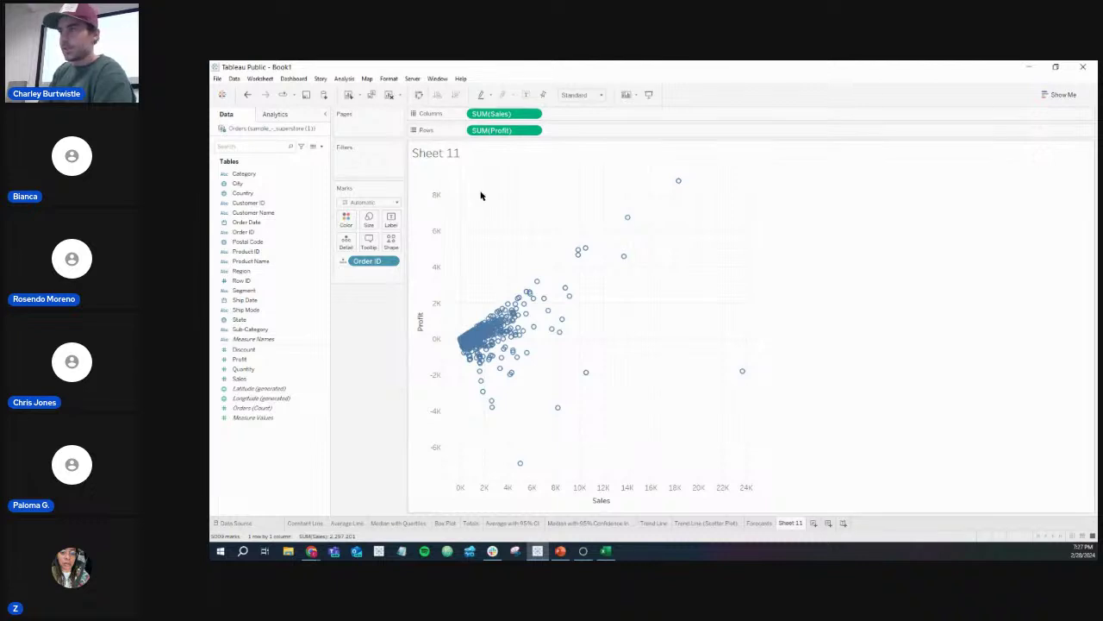
Step: Add clusters to the Sales and Profit scatter plot, keeping the automatic number of clusters
mouse_move(507, 346)
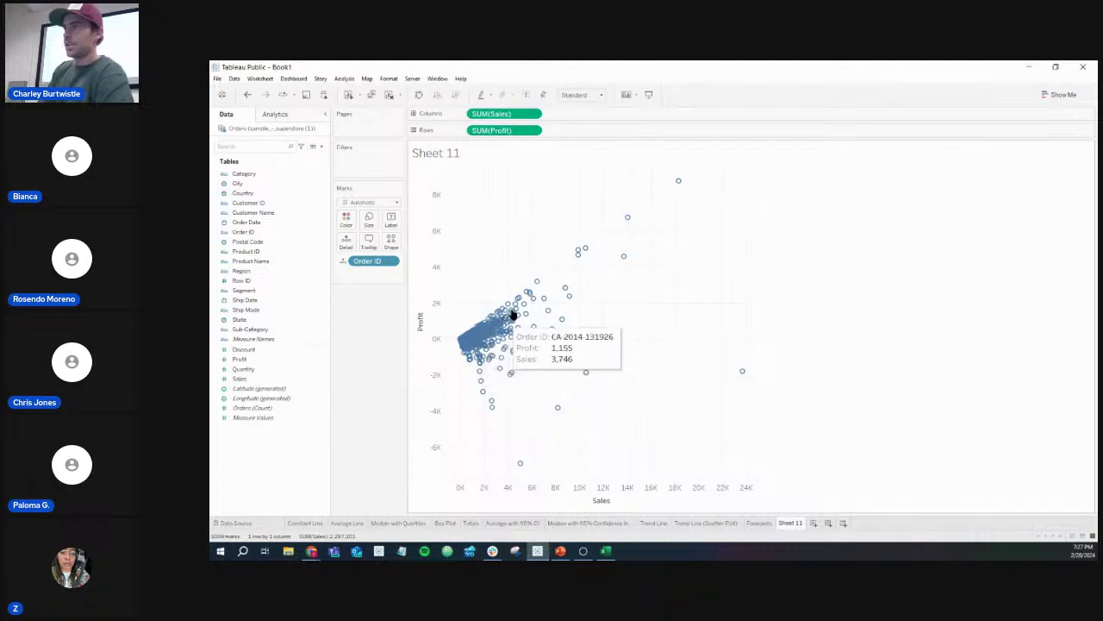
left_click(277, 115)
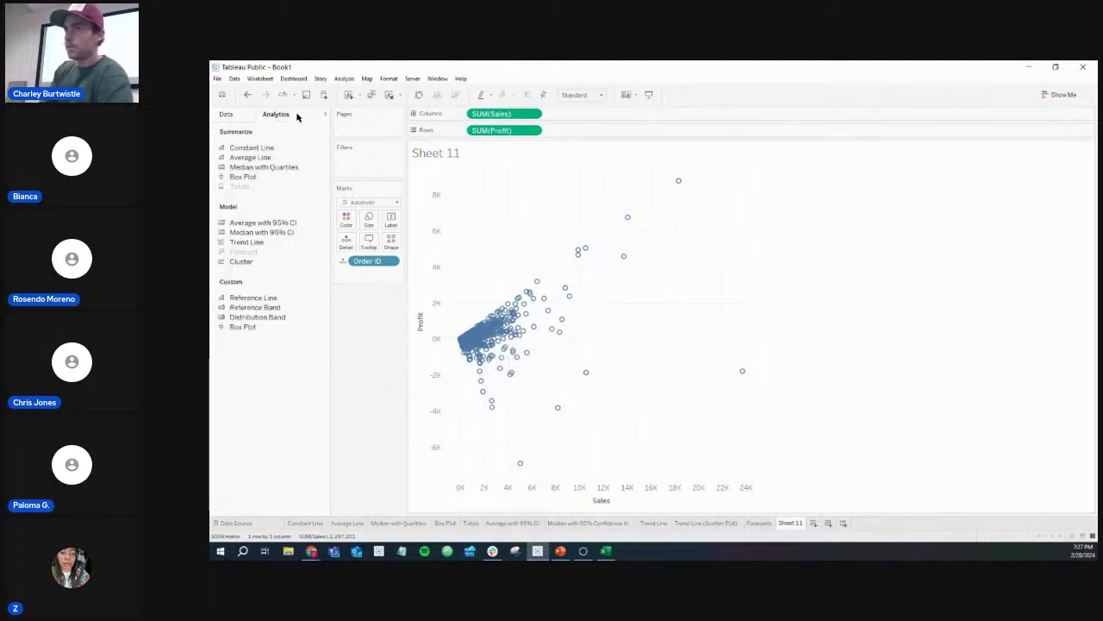
left_click_drag(259, 261, 495, 183)
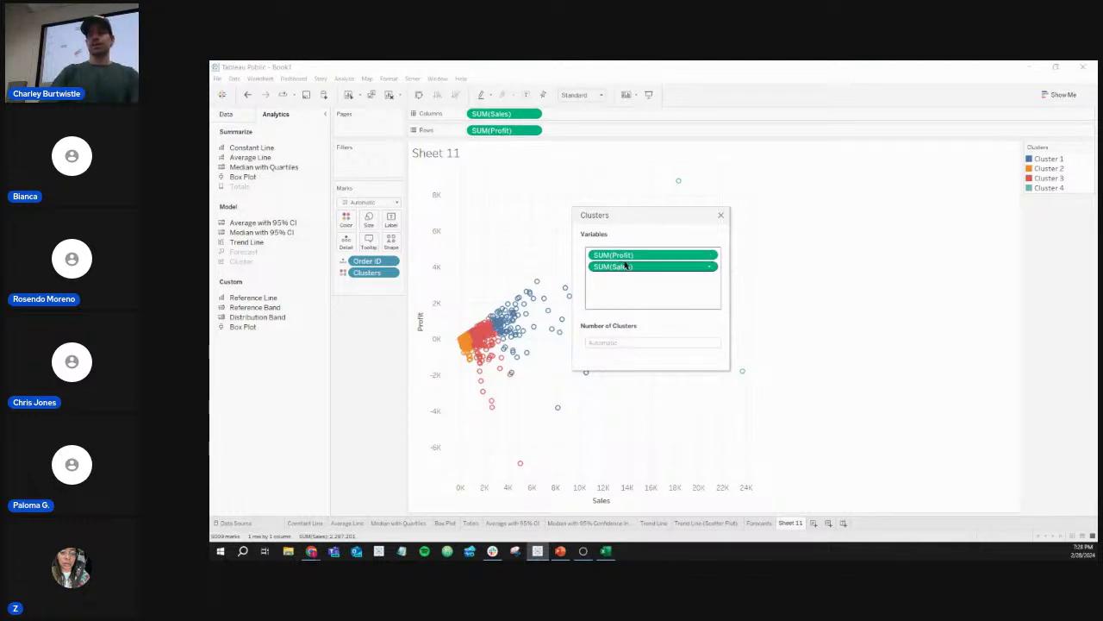
mouse_move(481, 348)
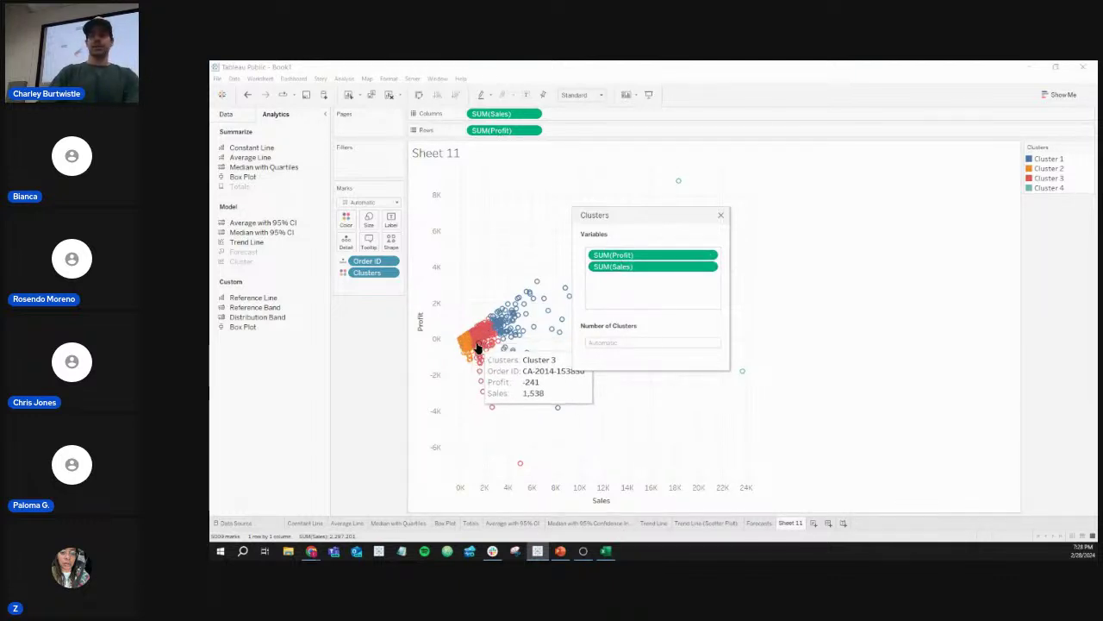
Step: Try Quantity as a third clustering variable, inspect the regrouped marks and remove it from the variables
left_click(235, 116)
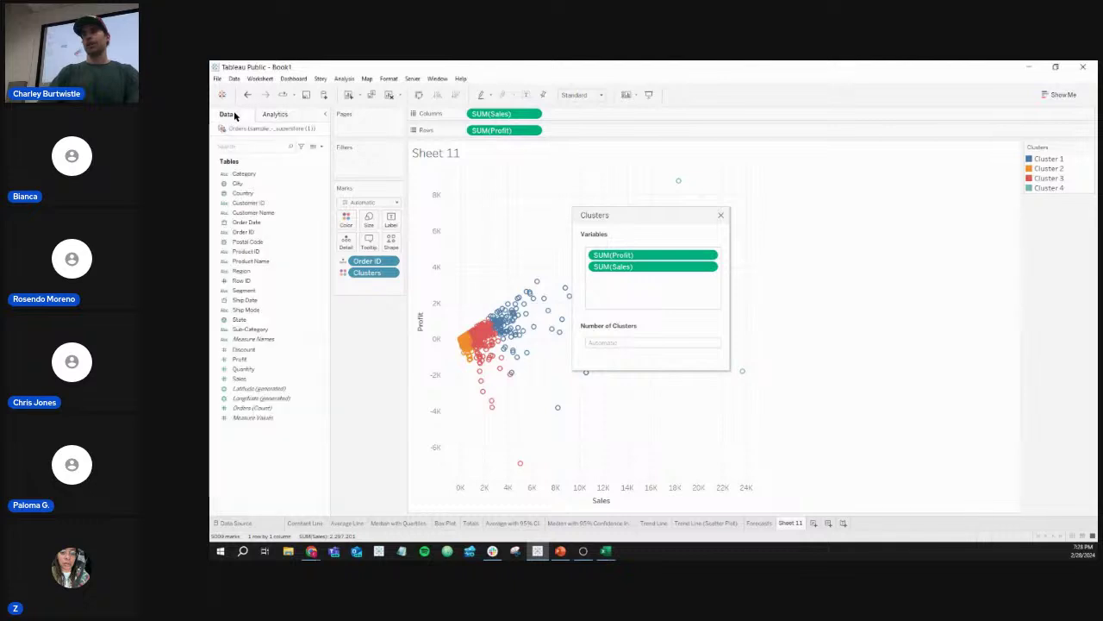
left_click_drag(263, 372, 630, 289)
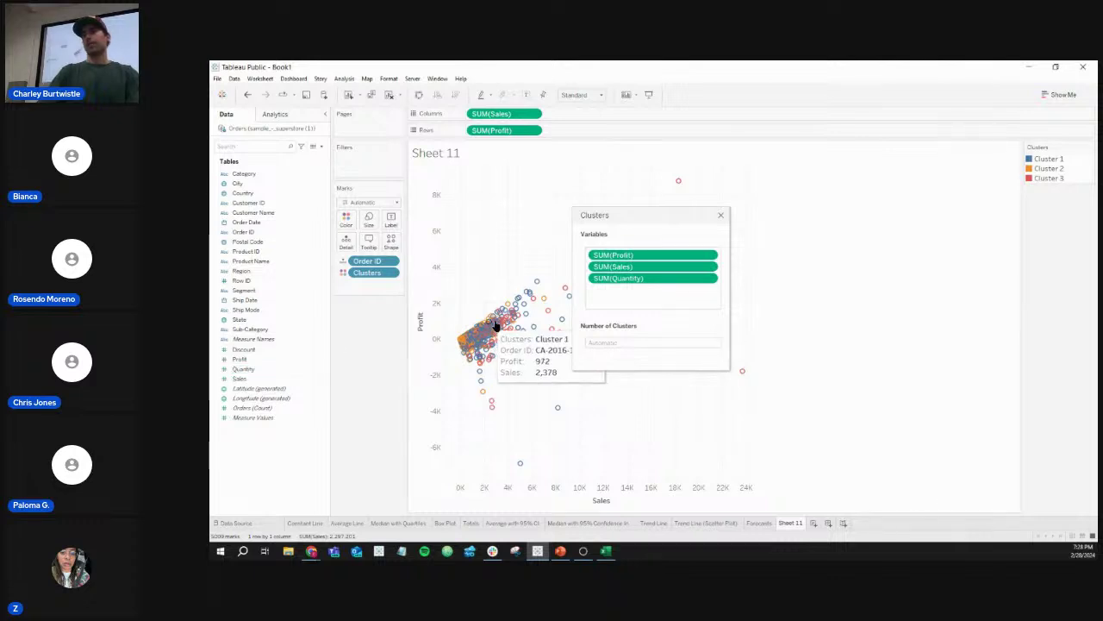
mouse_move(525, 311)
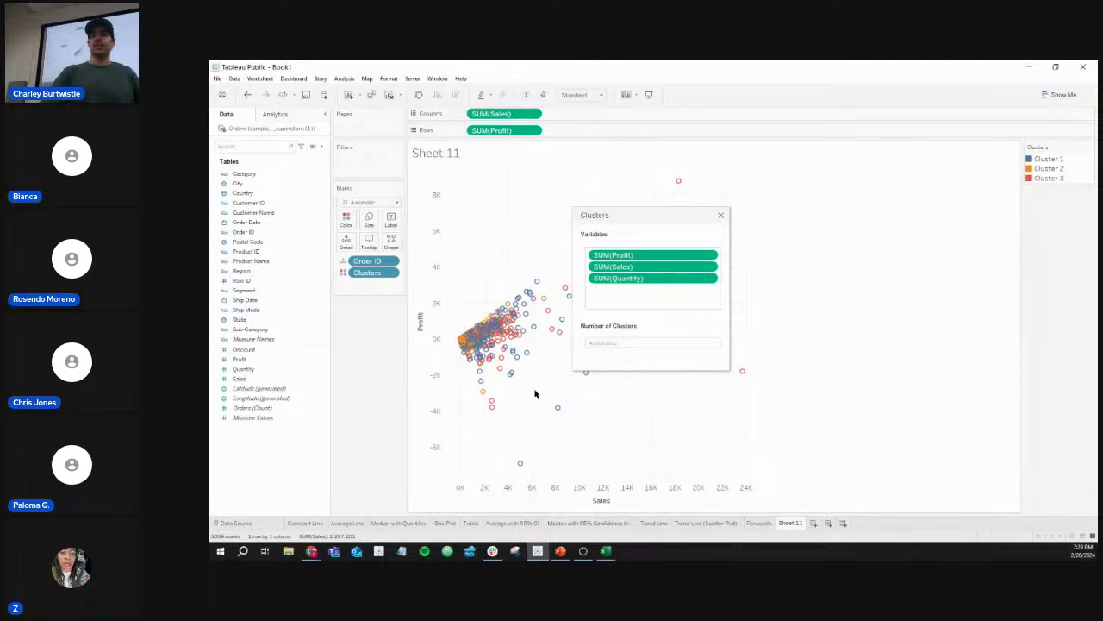
mouse_move(493, 337)
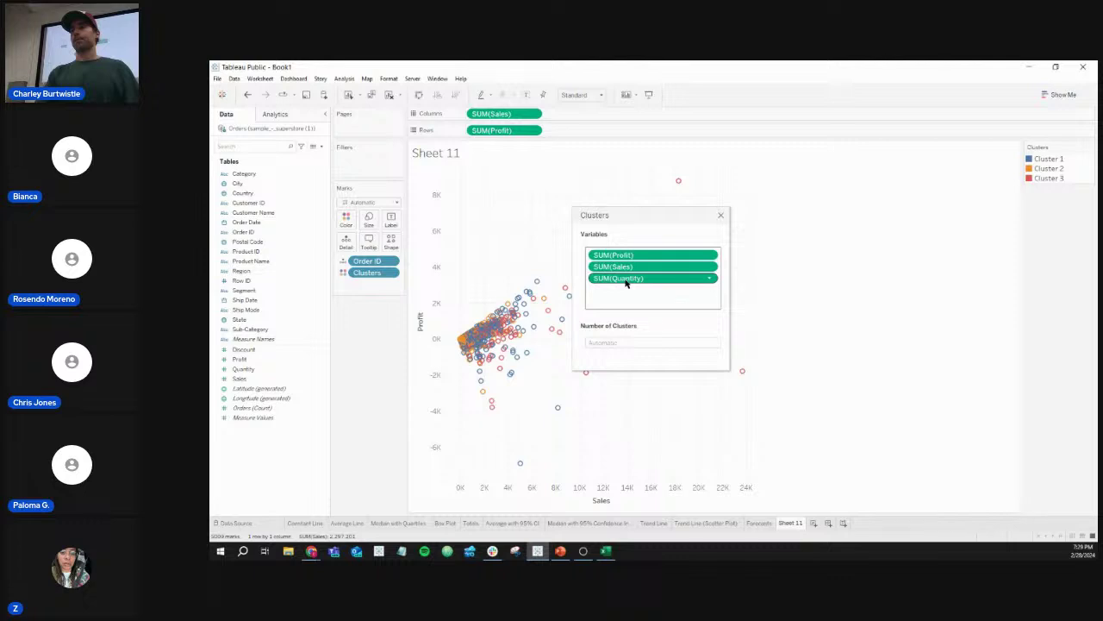
left_click_drag(626, 280, 475, 308)
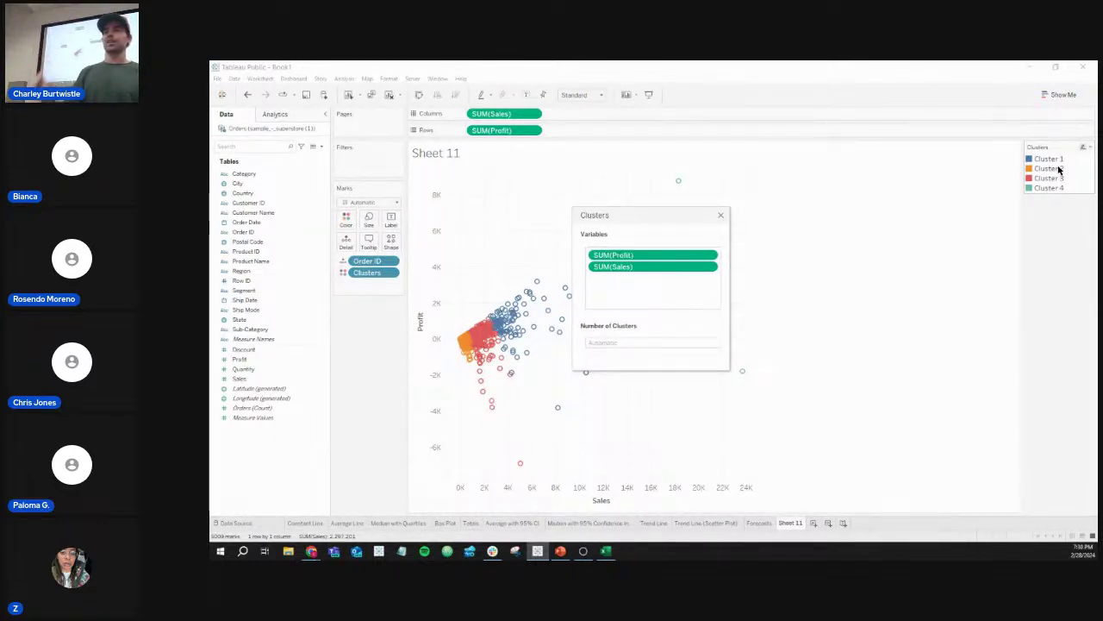
Step: Try 5 clusters with the Clusters dialog moved clear of the marks, and set the number of clusters to 2
left_click(605, 344)
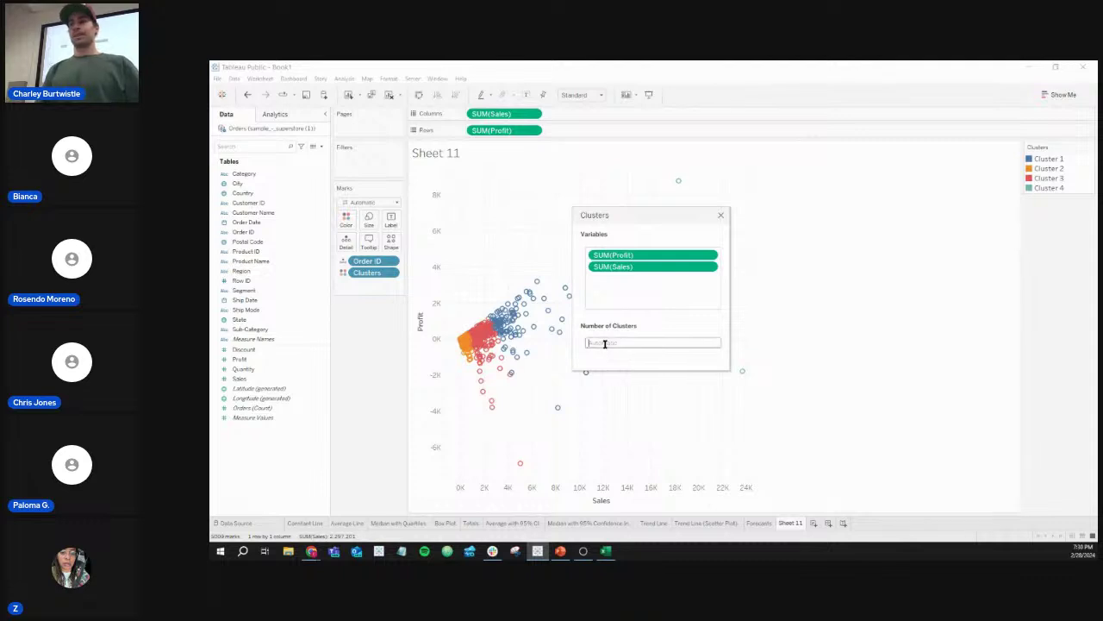
type("5")
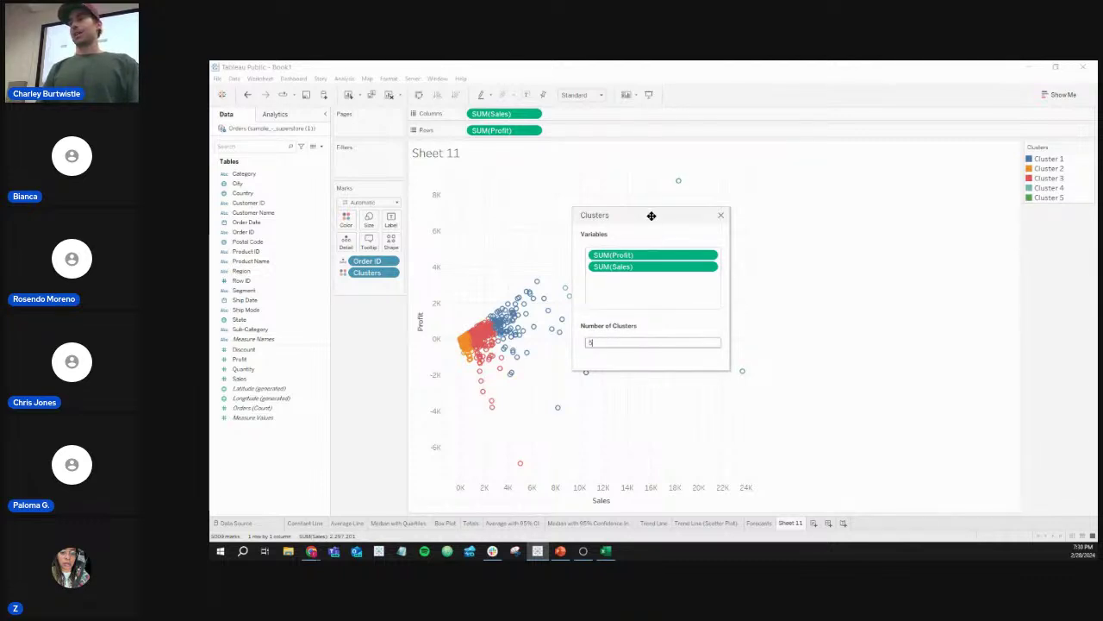
left_click_drag(652, 215, 902, 214)
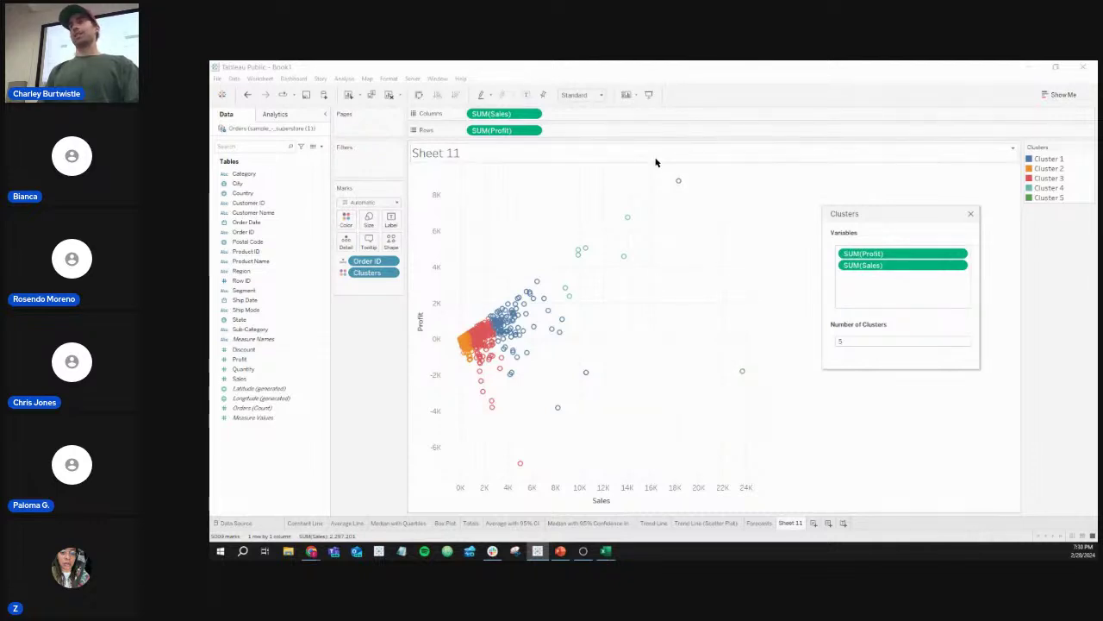
mouse_move(680, 186)
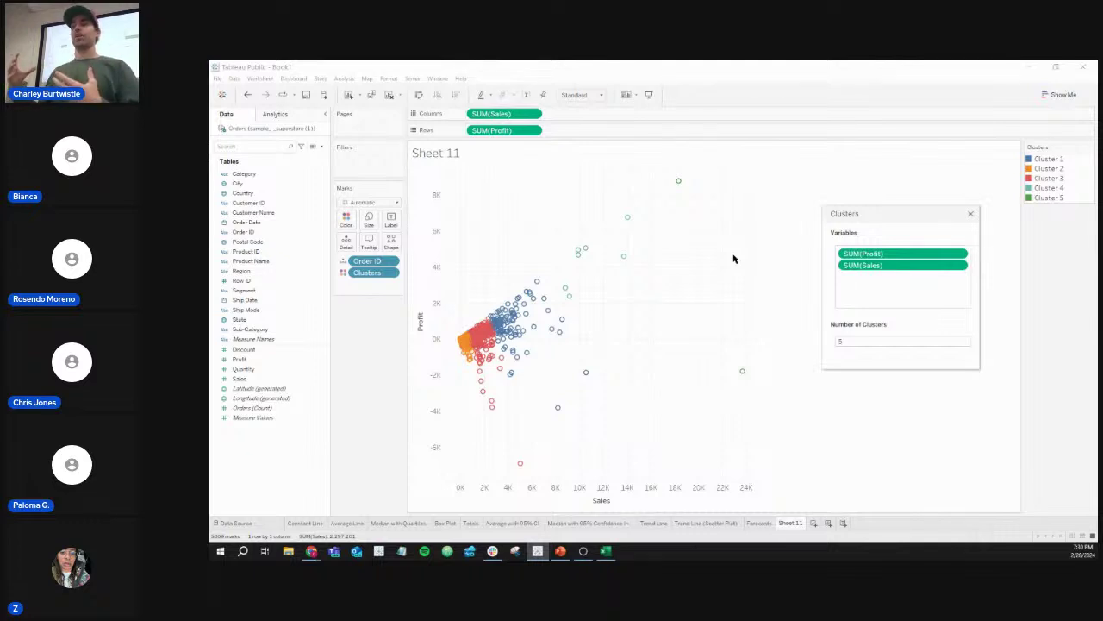
left_click(863, 343)
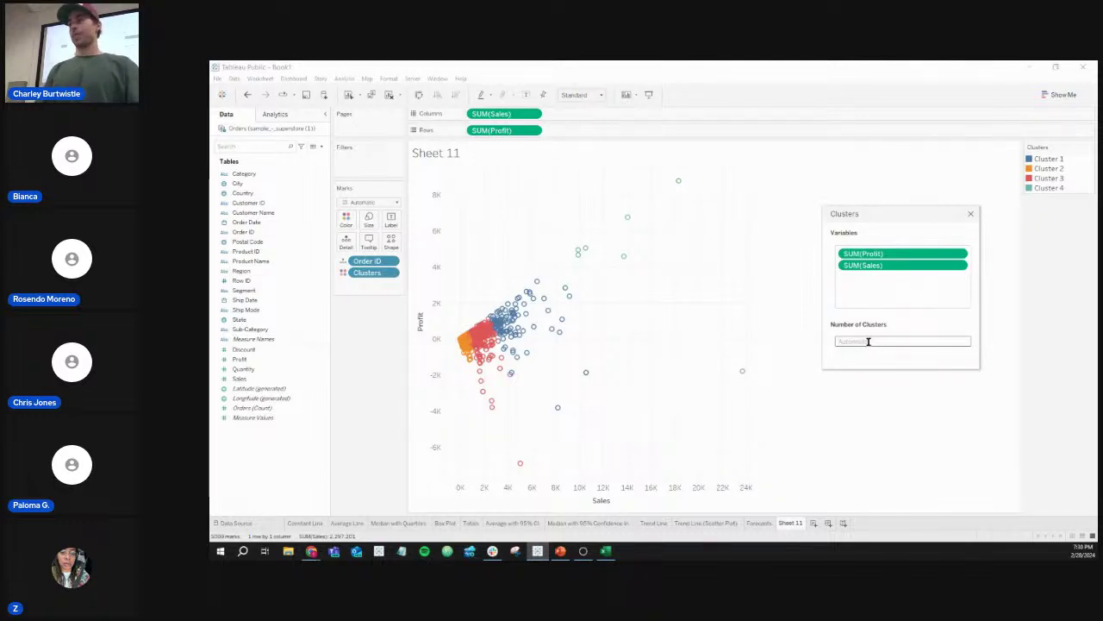
type("2")
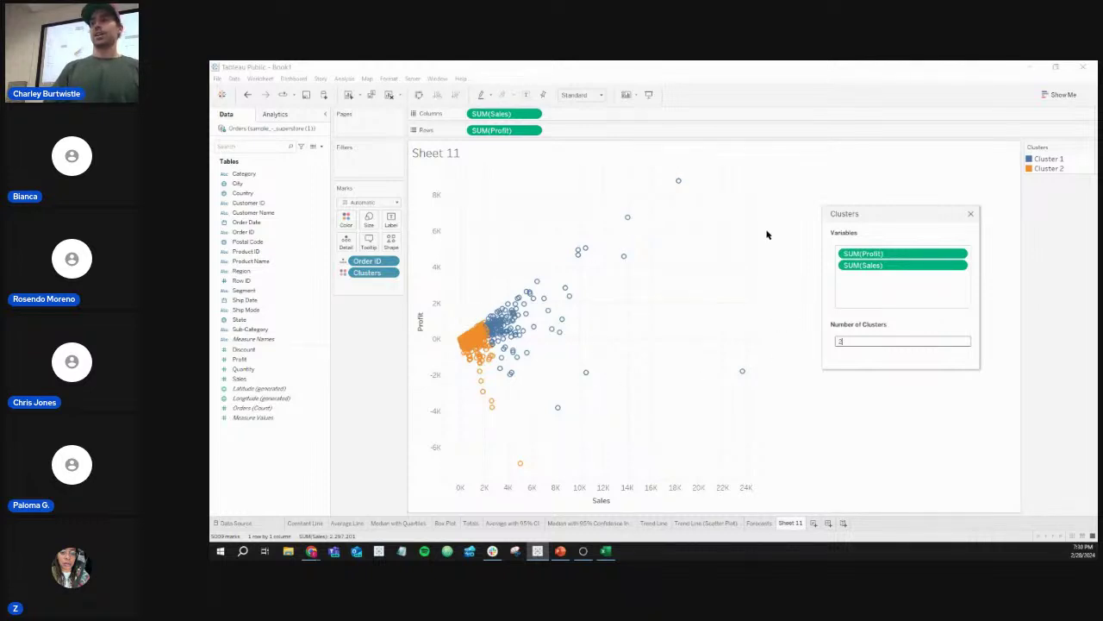
Step: Return the number of clusters to automatic, close the Clusters dialog and inspect individual order marks across the clusters
left_click(876, 342)
key("BackSpace")
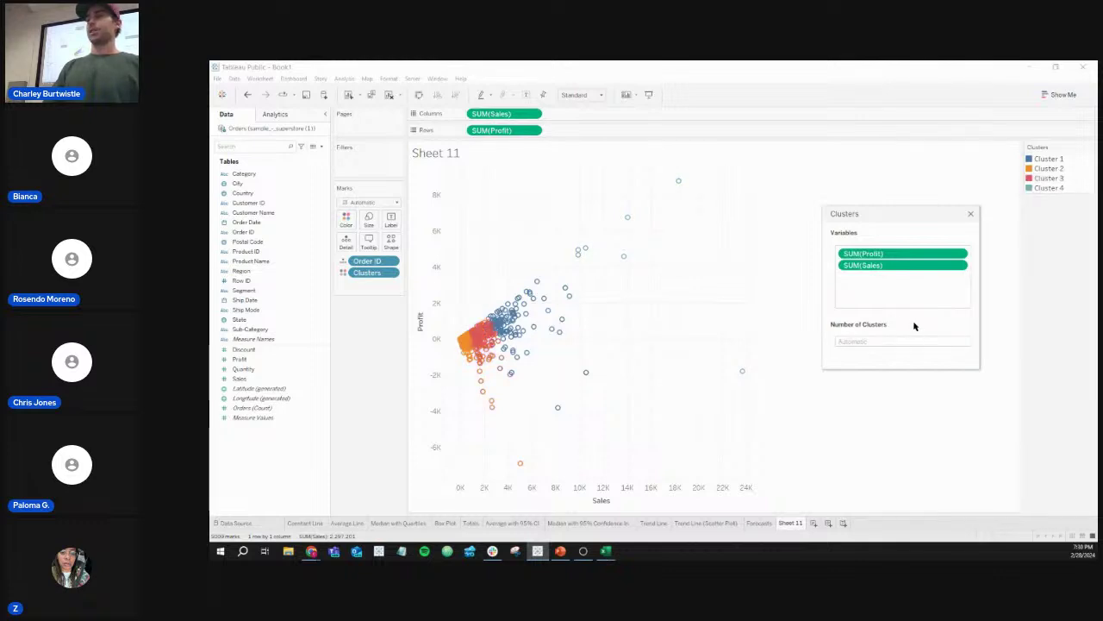
left_click(973, 215)
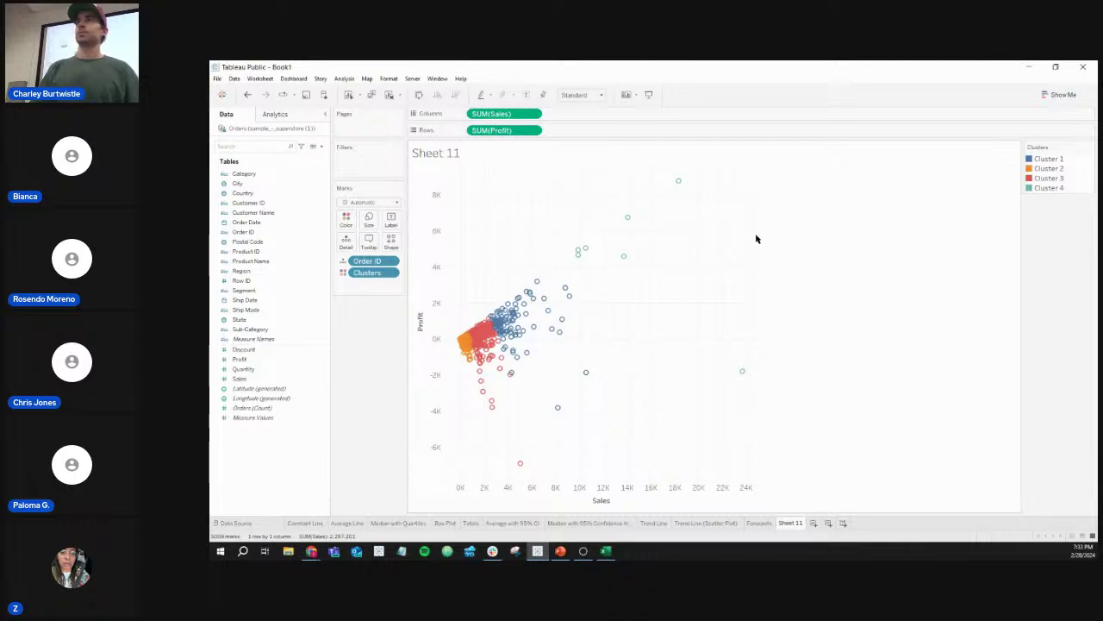
mouse_move(585, 249)
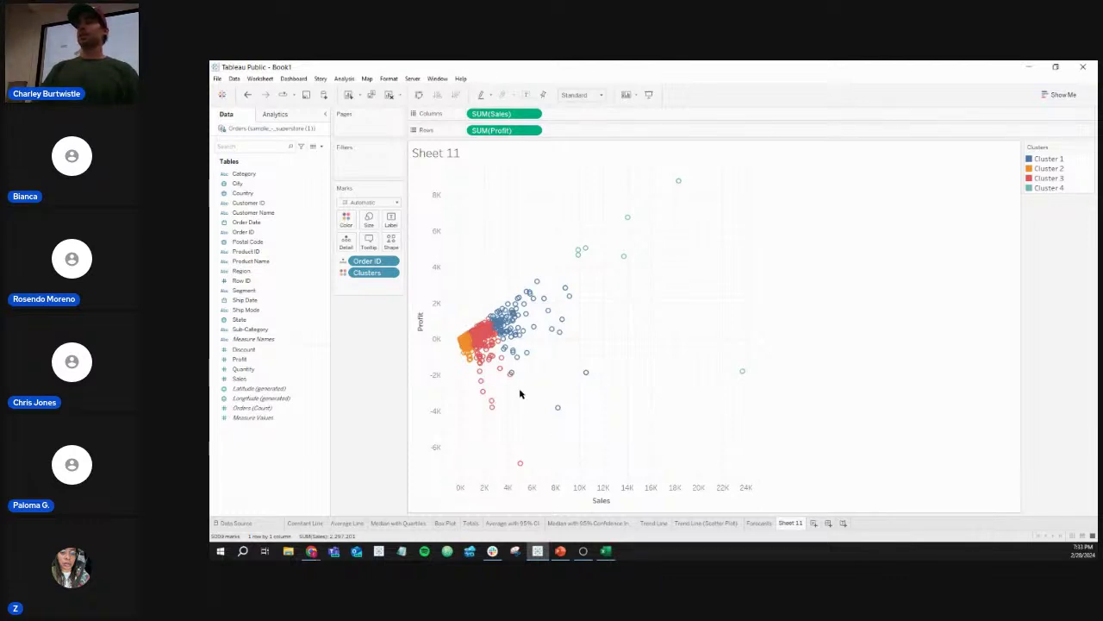
mouse_move(501, 318)
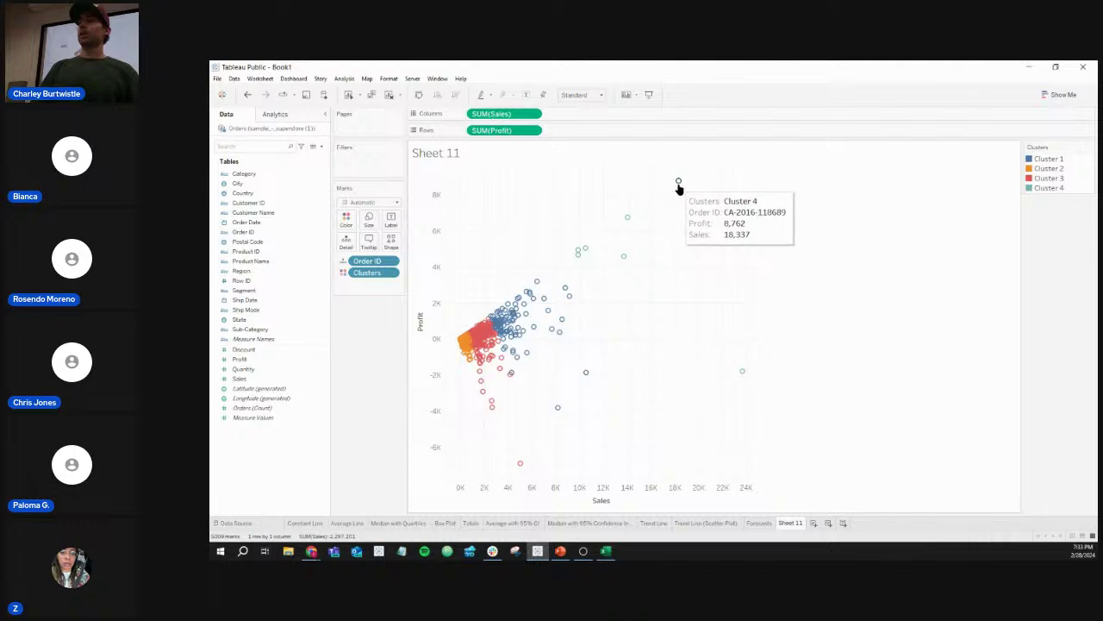
mouse_move(630, 217)
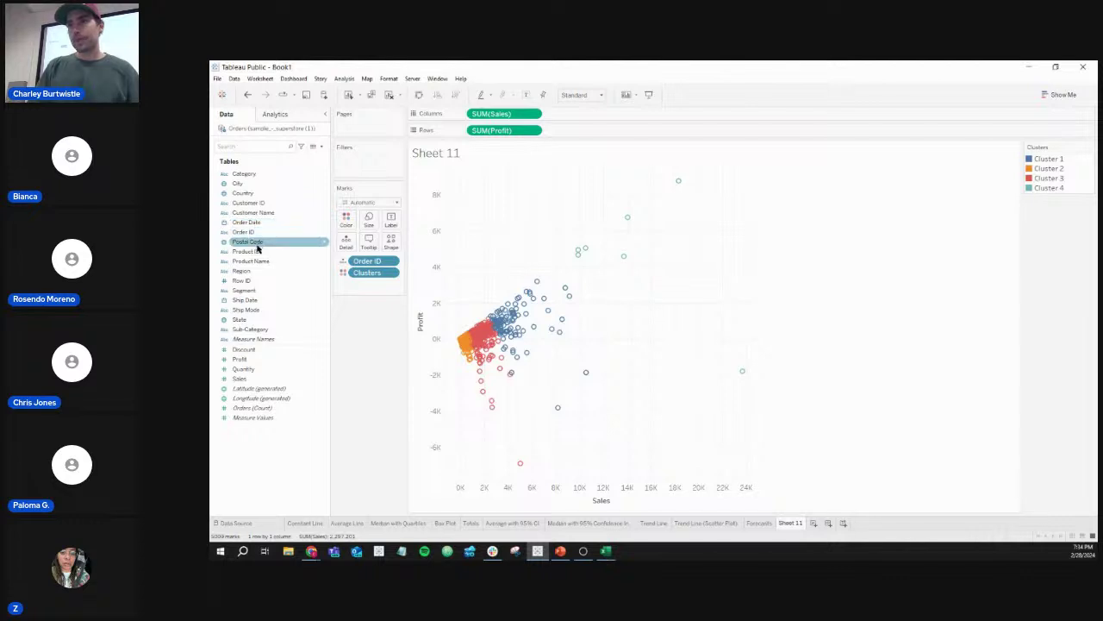
Step: Try relating the People table to Orders in the data source, and take it out of the model again
left_click(252, 523)
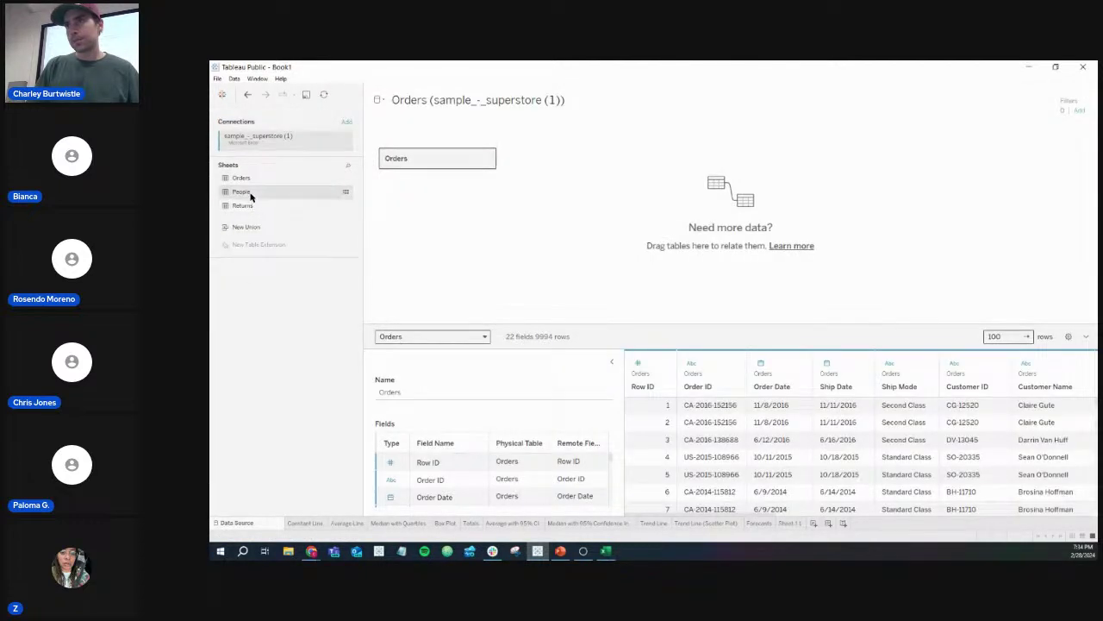
left_click_drag(247, 192, 623, 199)
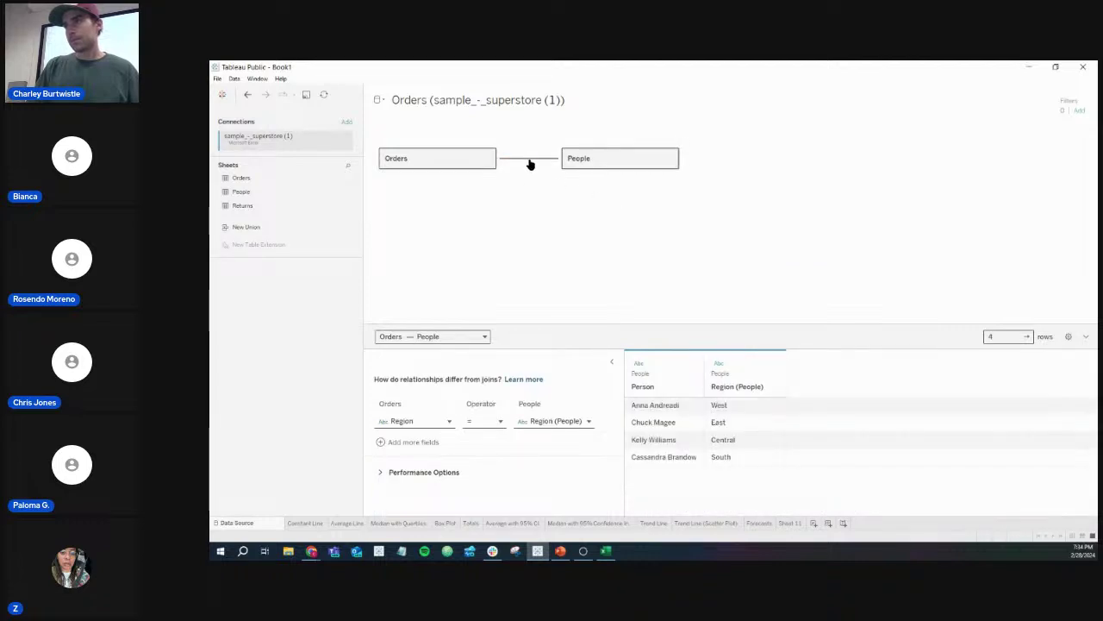
left_click_drag(572, 164, 448, 170)
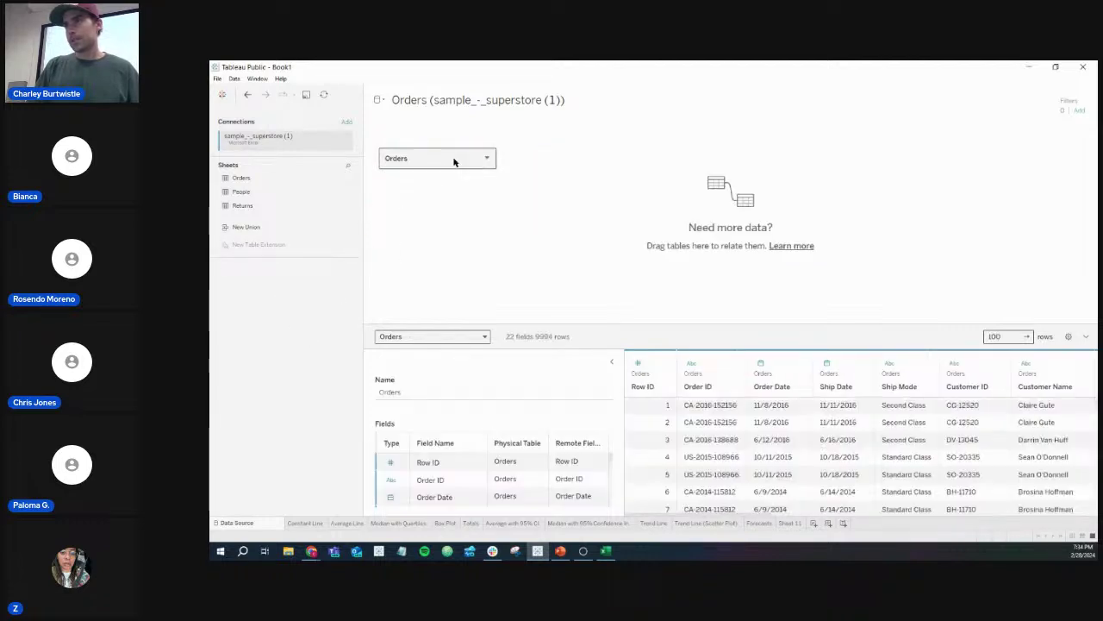
Step: Try joining People to Orders inside the Orders table, inspect the join type and clause options, and remove People again
double_click(453, 161)
left_click_drag(264, 195, 587, 231)
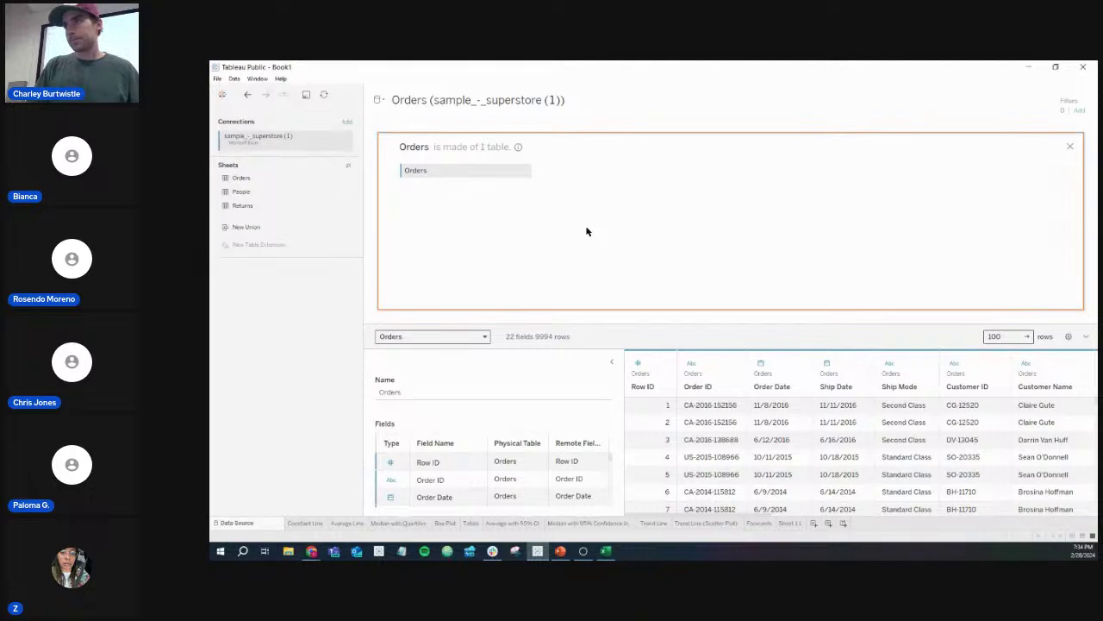
left_click(565, 171)
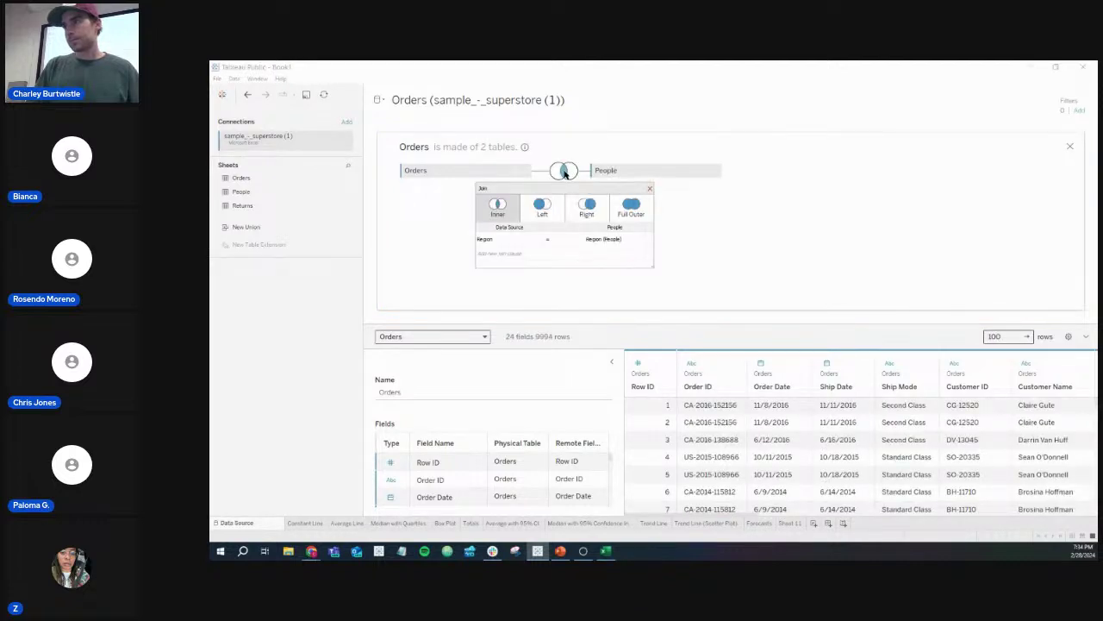
left_click(528, 239)
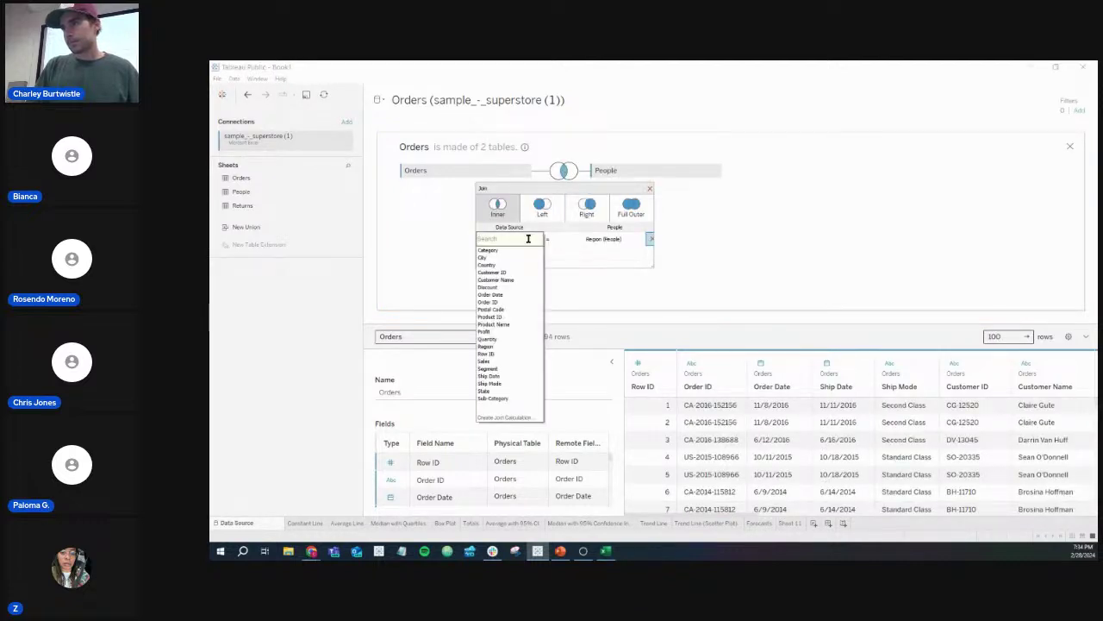
left_click(651, 189)
left_click(651, 189)
left_click_drag(653, 172, 349, 352)
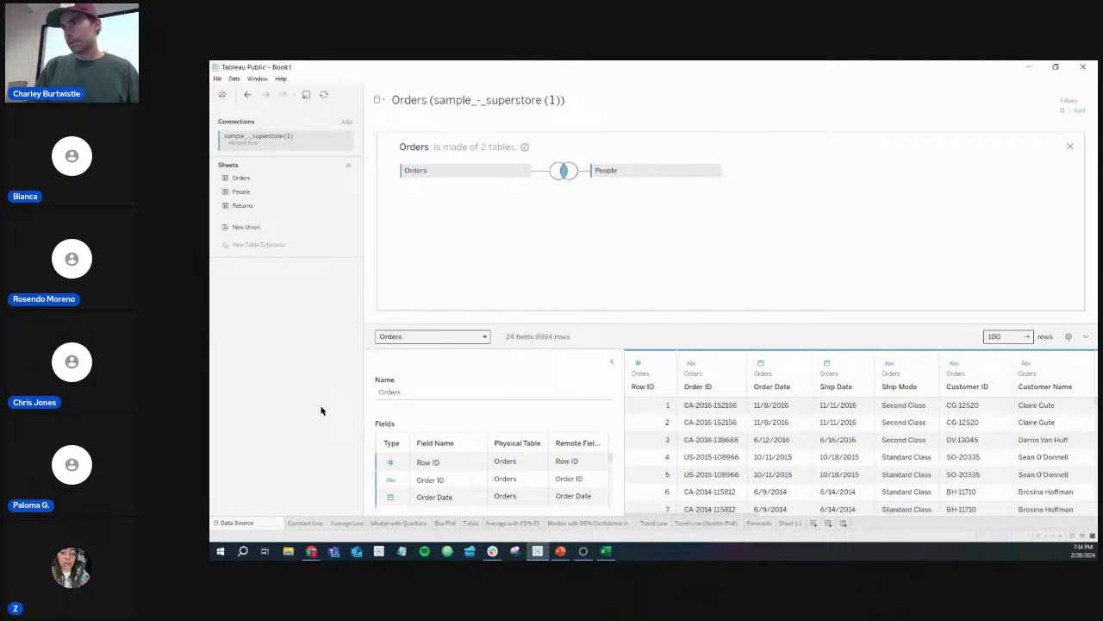
Step: Replace Order ID with Customer ID as the detail of Sheet 11's scatter plot and inspect the regrouped marks
left_click(789, 523)
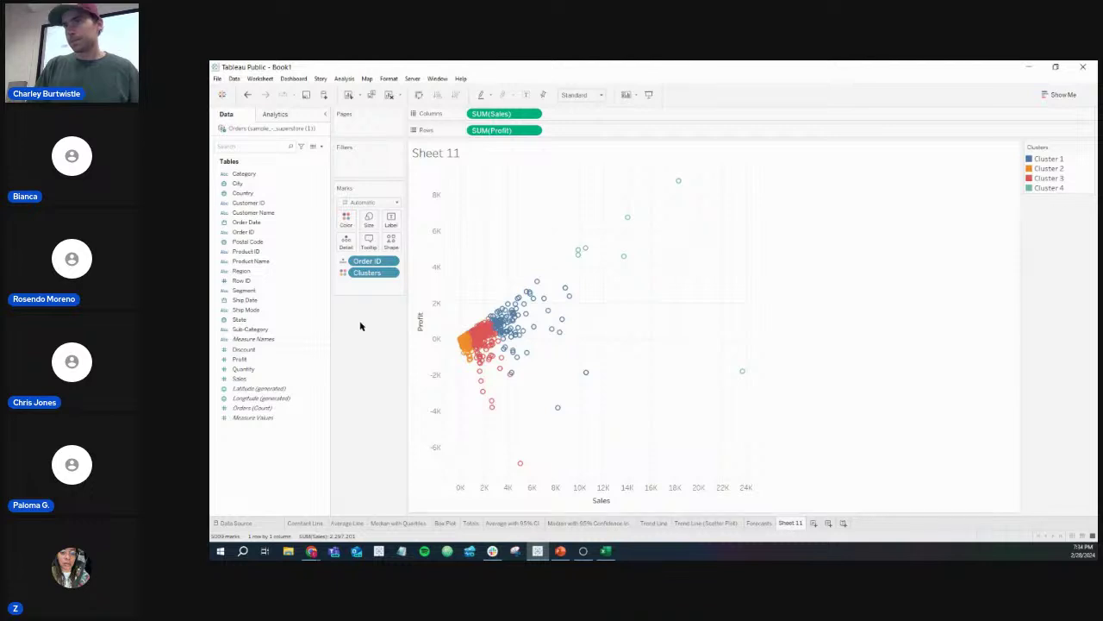
left_click_drag(262, 205, 366, 261)
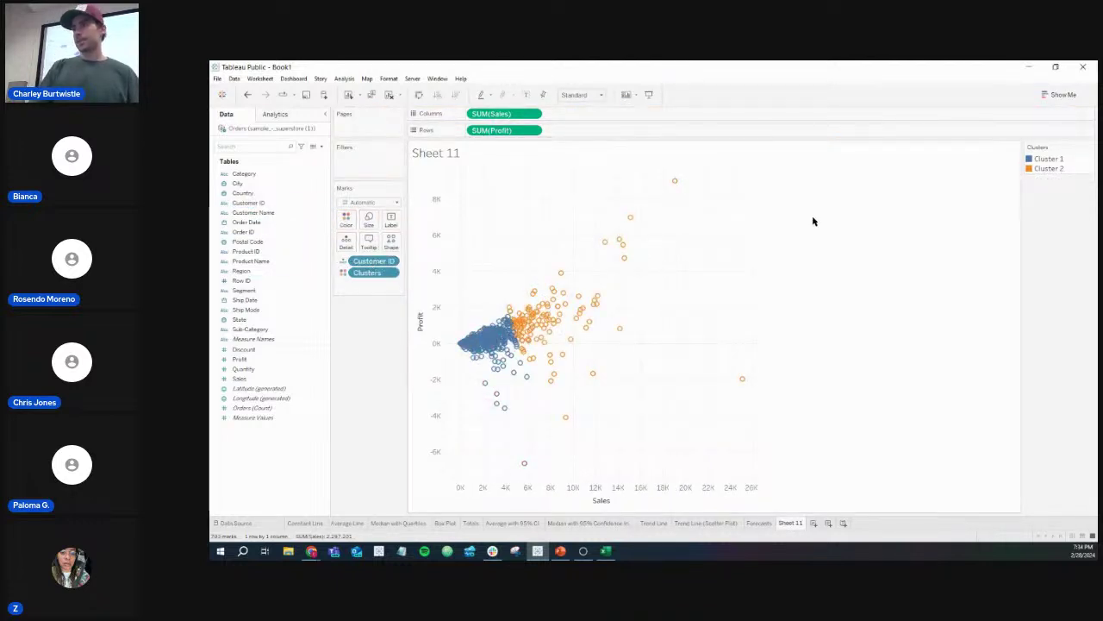
mouse_move(481, 331)
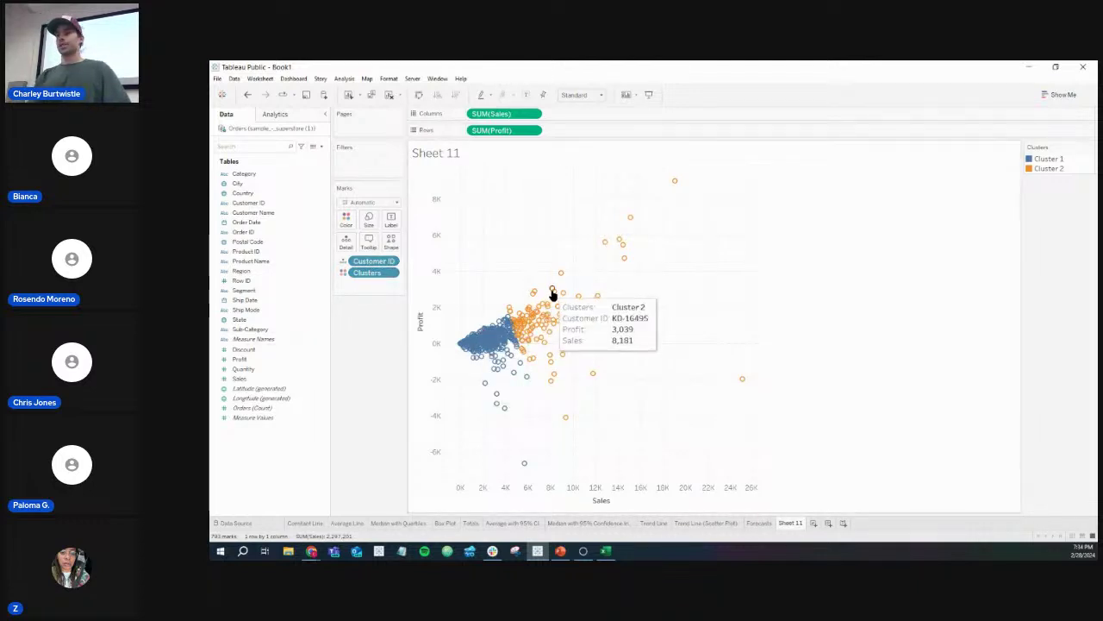
mouse_move(565, 298)
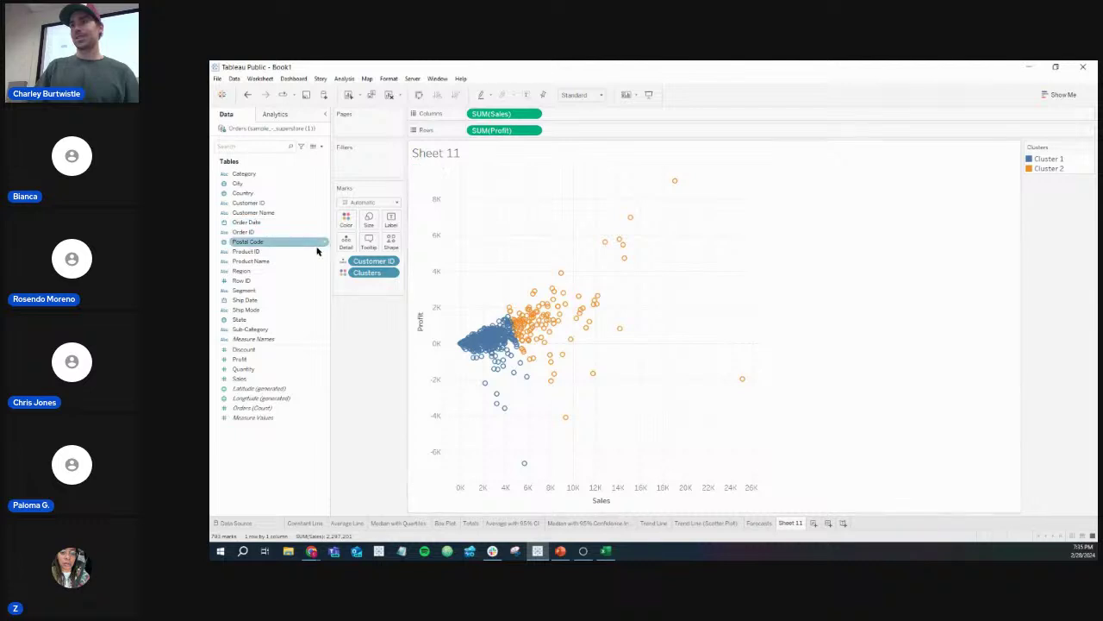
Step: Try a text table of Profit and Sales by cluster and Customer ID, and undo back to the scatter plot
left_click_drag(367, 261, 469, 136)
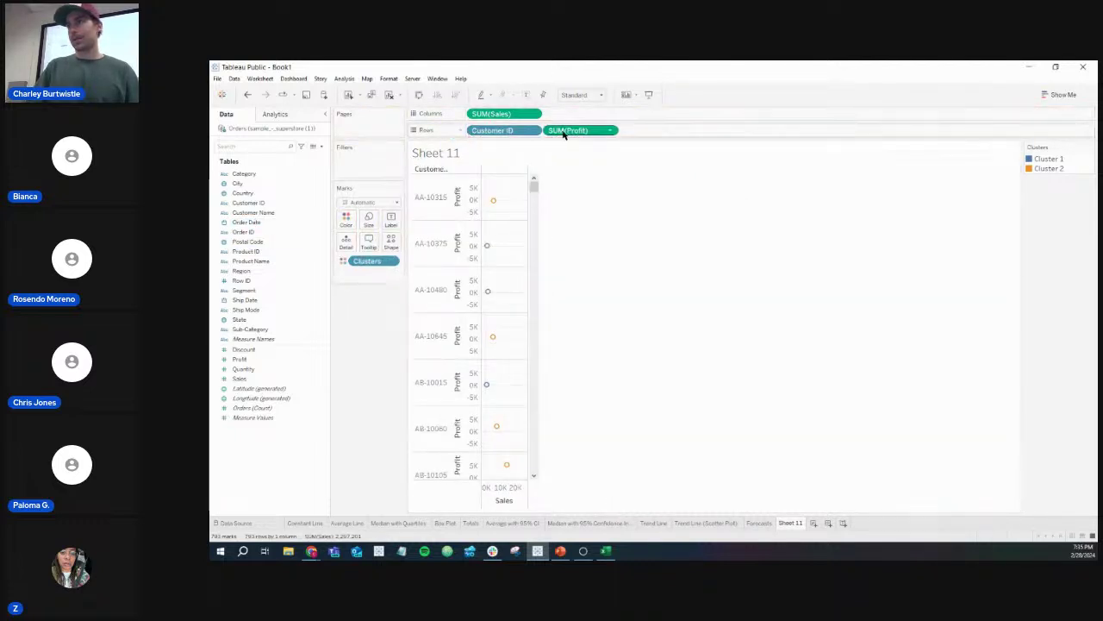
left_click_drag(518, 113, 694, 130)
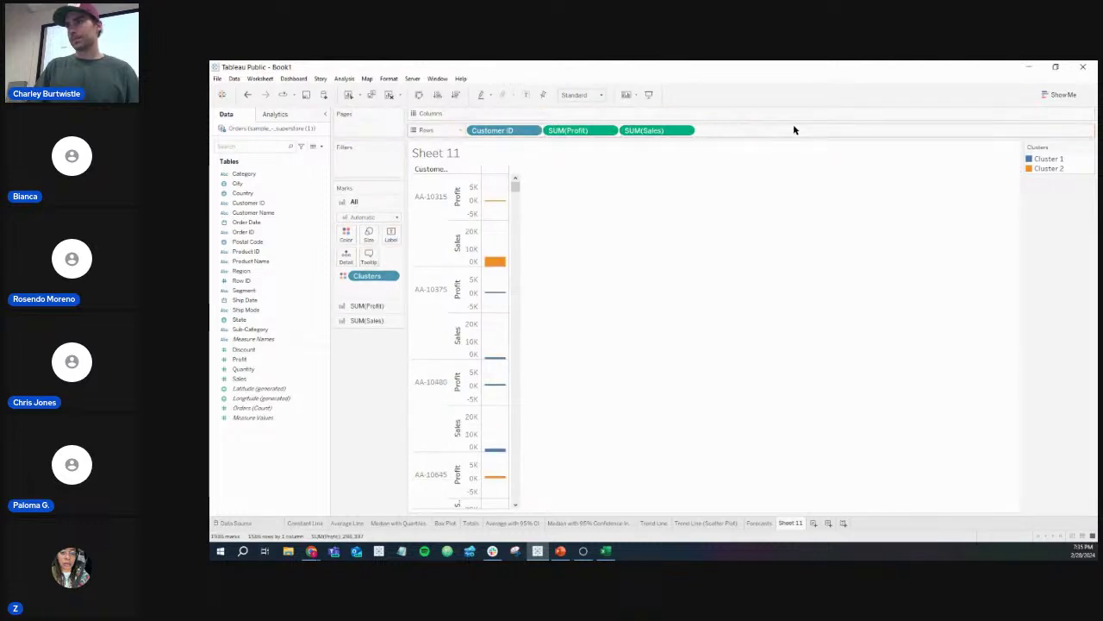
left_click(1059, 95)
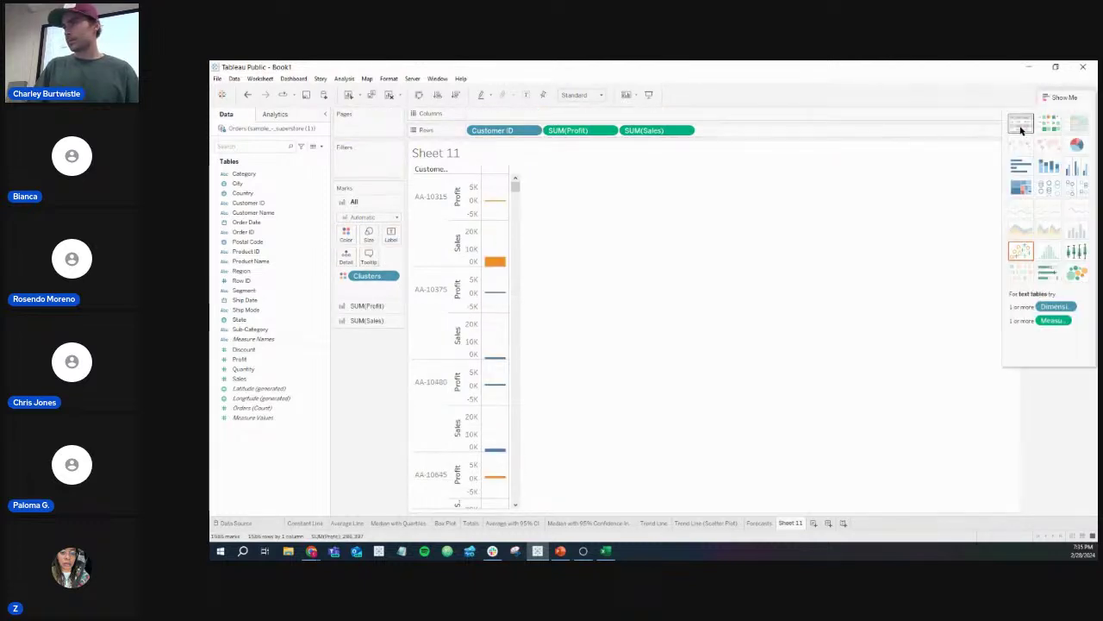
left_click(1022, 128)
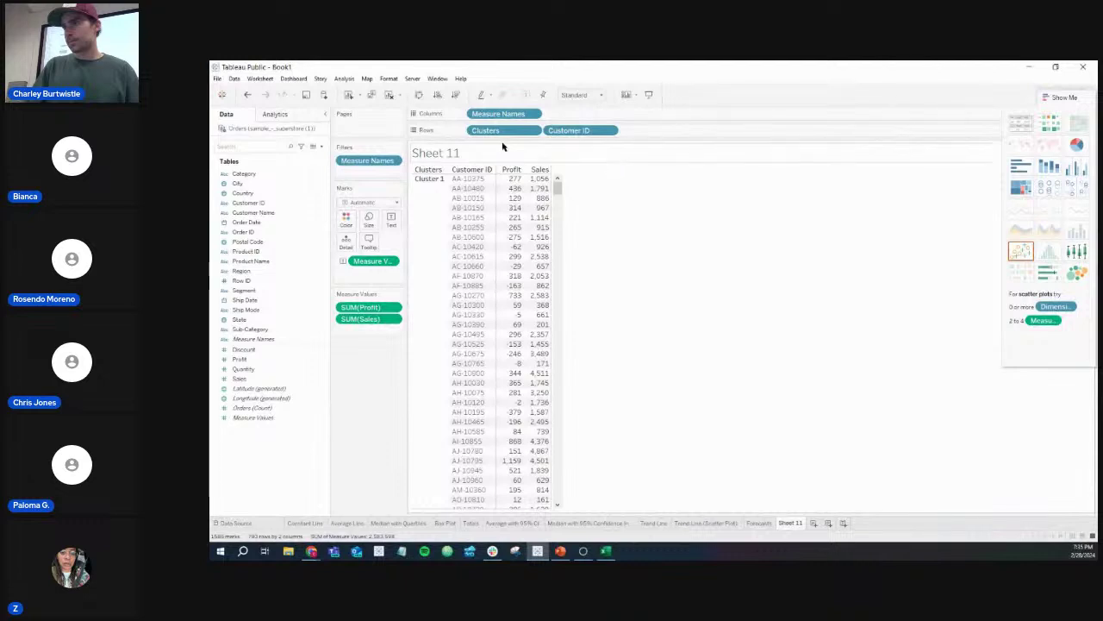
left_click(247, 95)
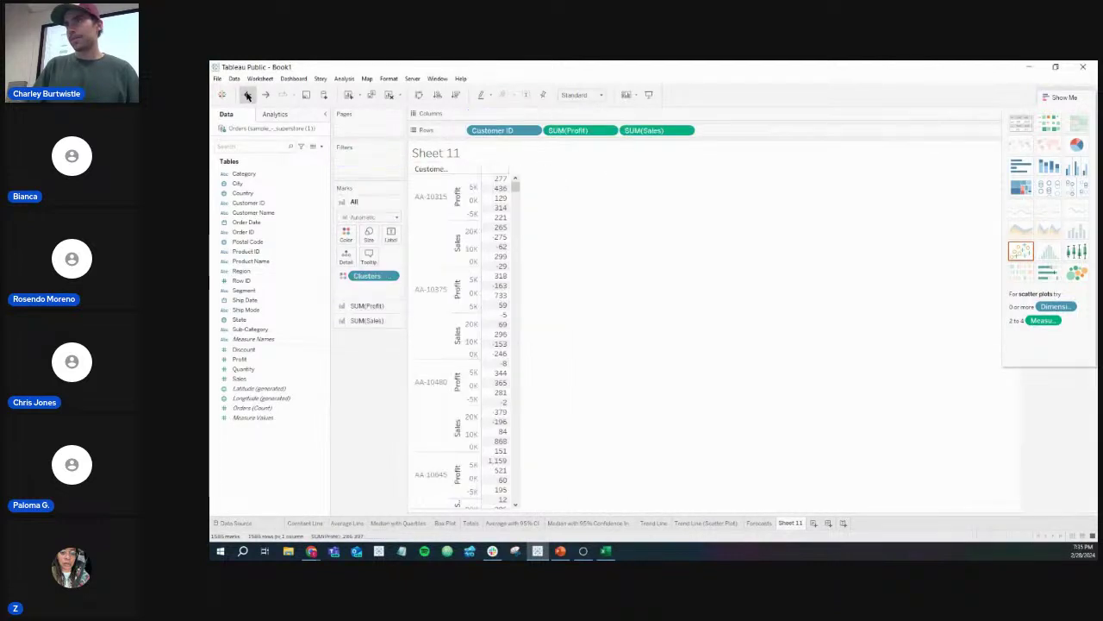
left_click(247, 95)
left_click(247, 95)
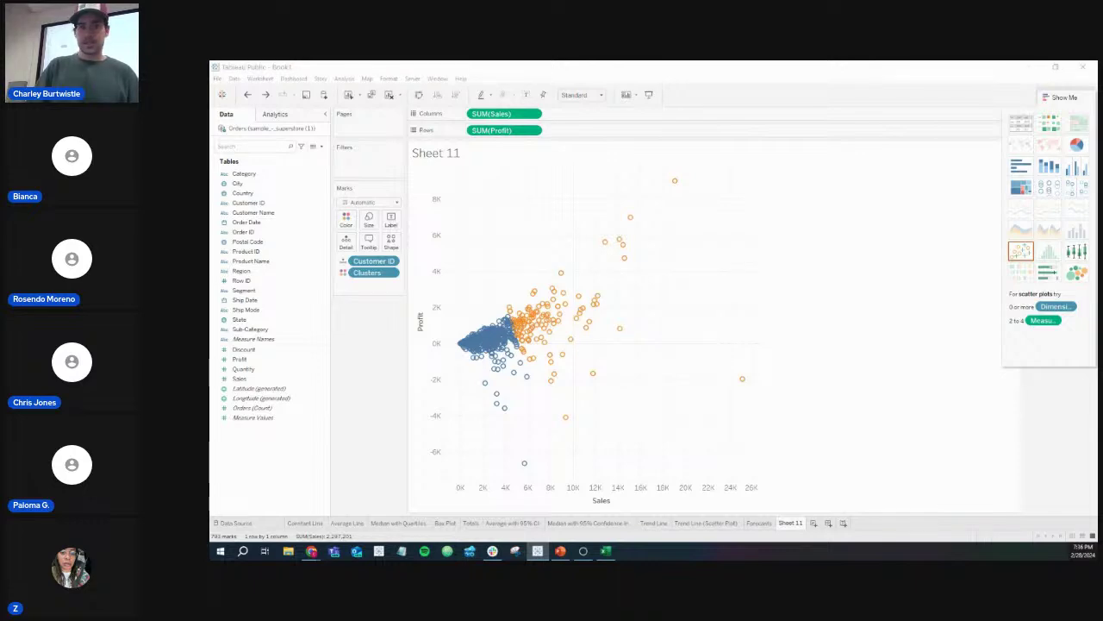
Step: Switch to the browser and find the clusters section in Playfair Data's guide to the Analytics pane
key("alt+Tab")
scroll(664, 325, "down", 6)
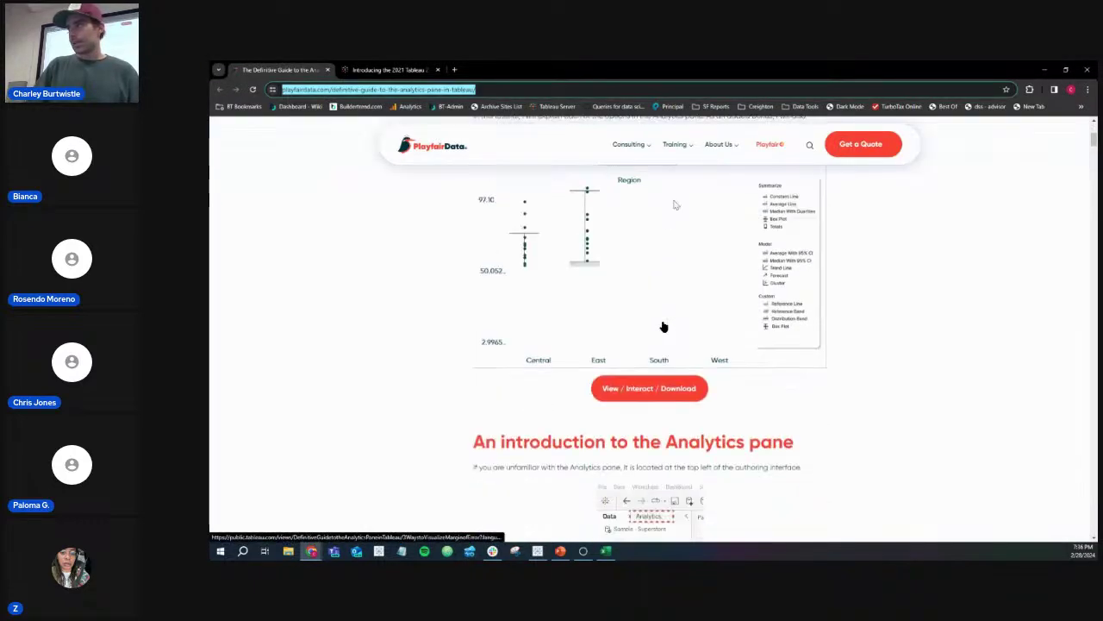
scroll(664, 326, "down", 15)
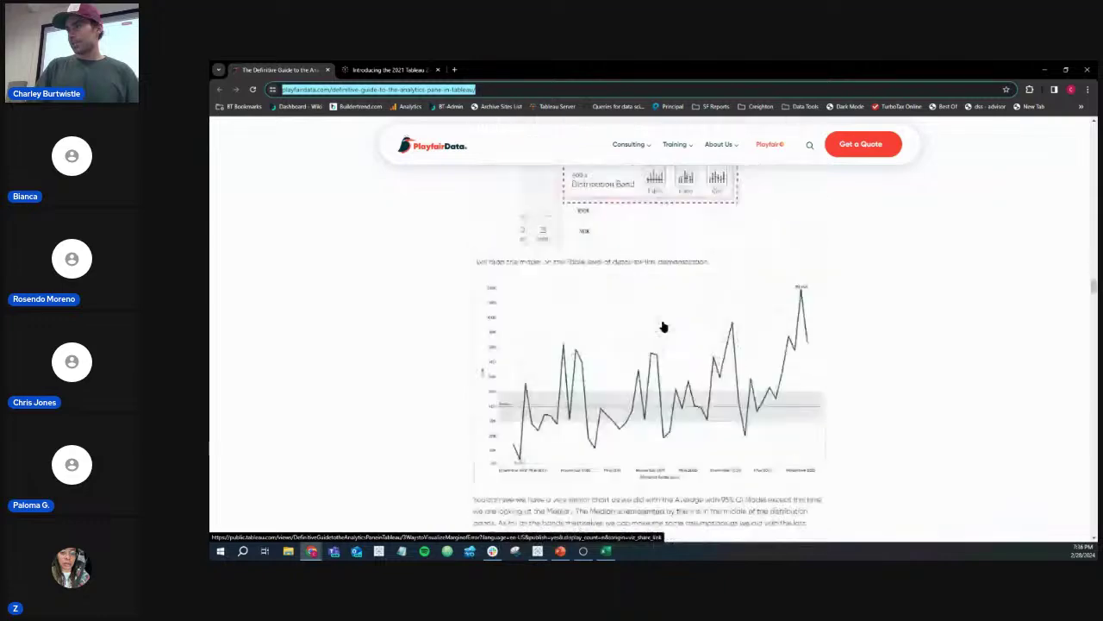
scroll(664, 326, "down", 15)
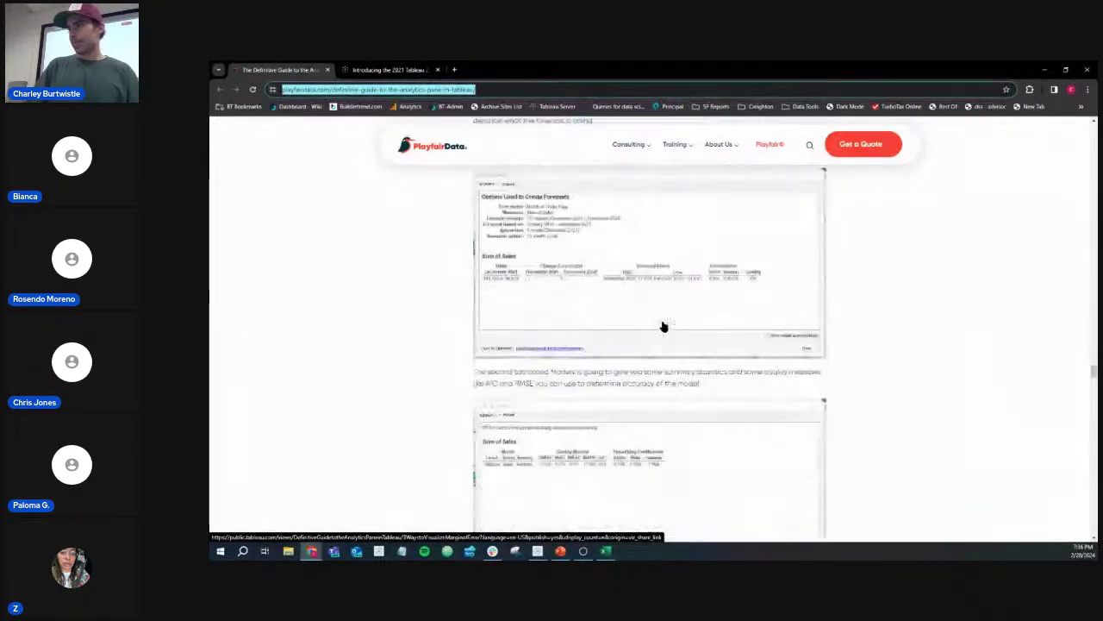
scroll(664, 326, "down", 1)
scroll(664, 326, "up", 4)
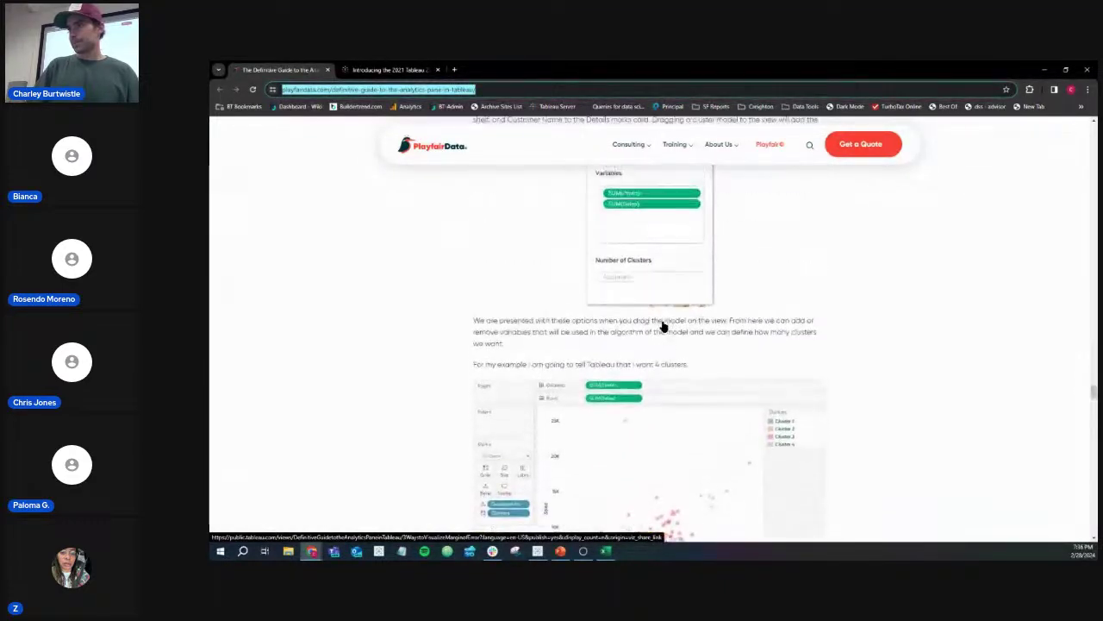
scroll(701, 325, "up", 4)
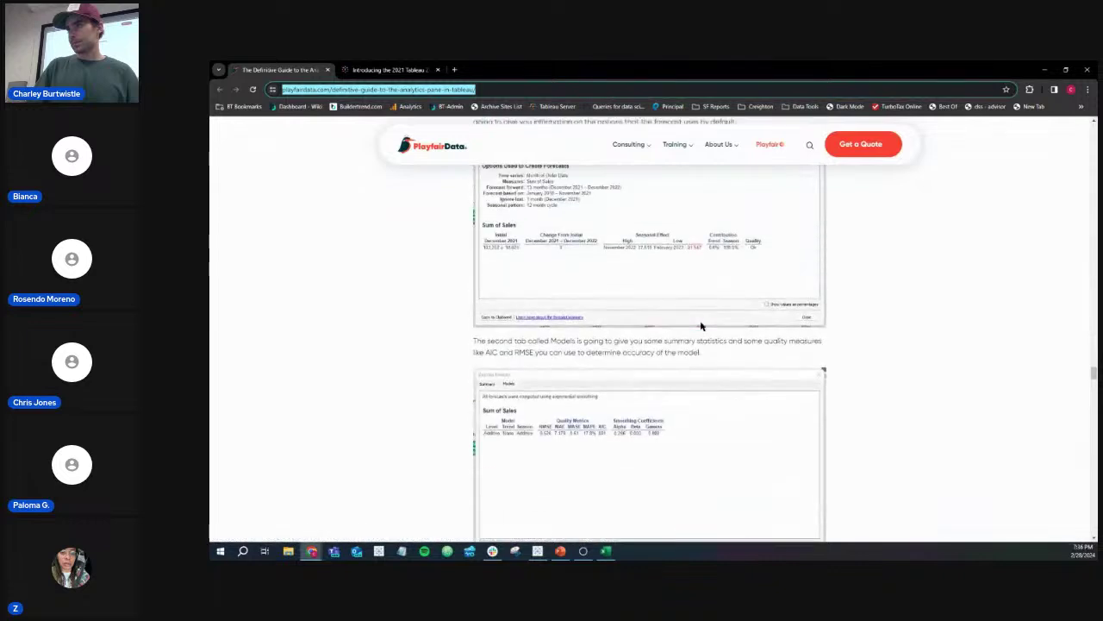
scroll(701, 326, "down", 5)
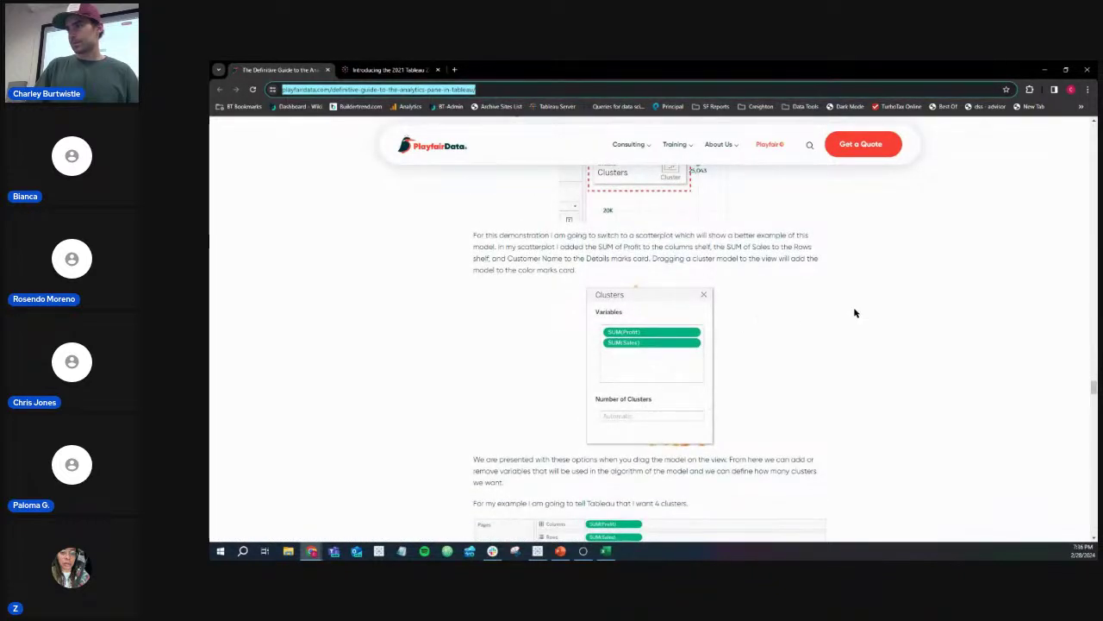
Step: Read the guide's four-cluster example, K-Means note and Describe Clusters summary, and switch back to Tableau
scroll(855, 313, "down", 1)
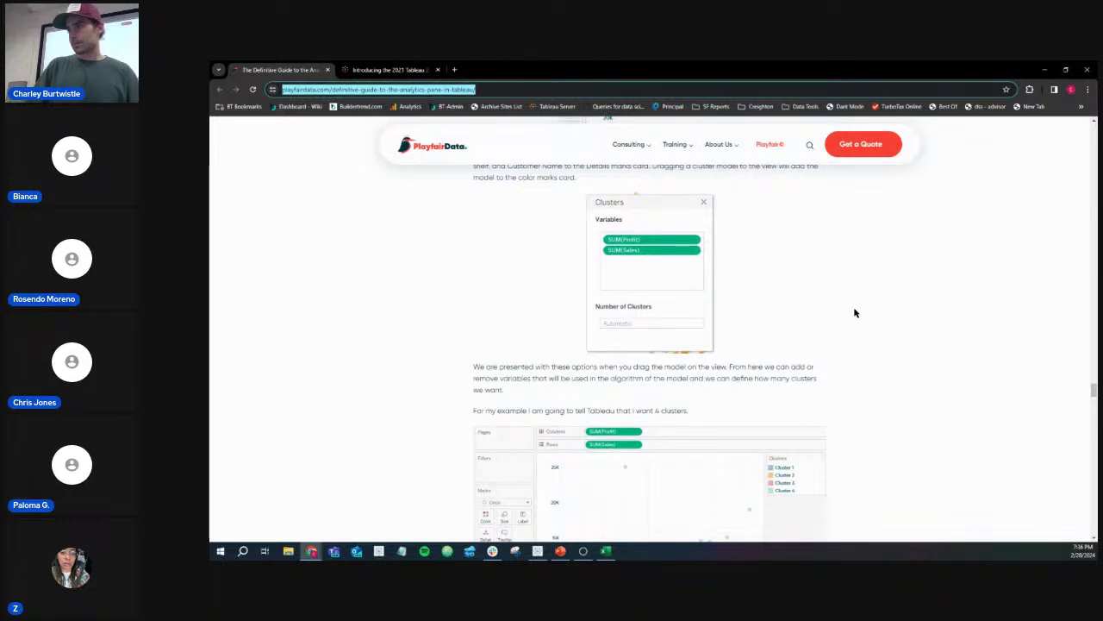
scroll(855, 313, "down", 3)
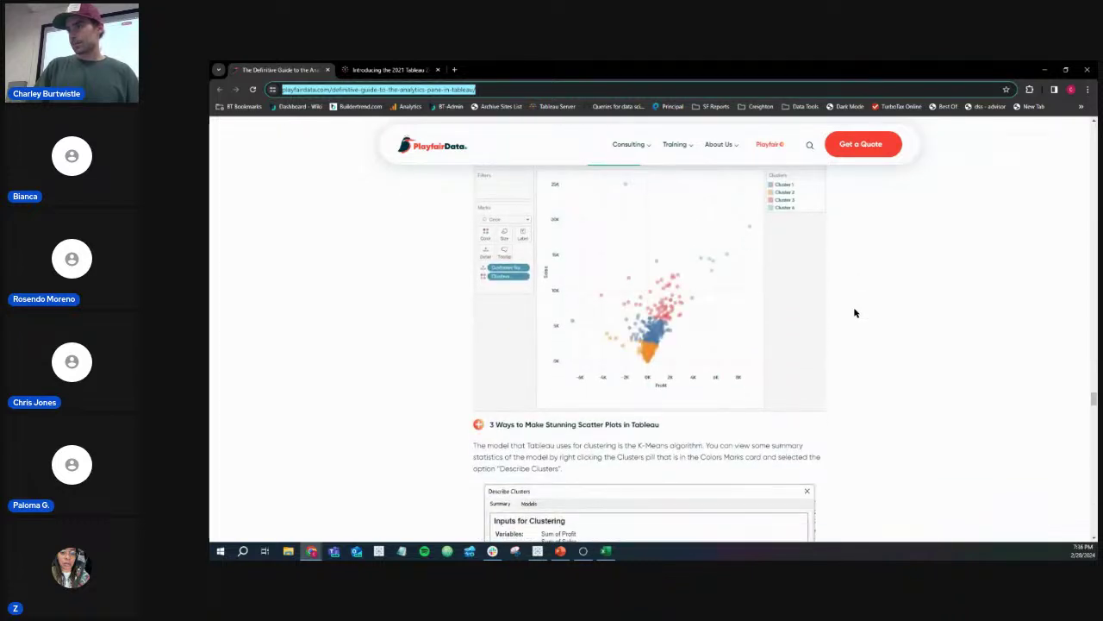
scroll(855, 313, "down", 1)
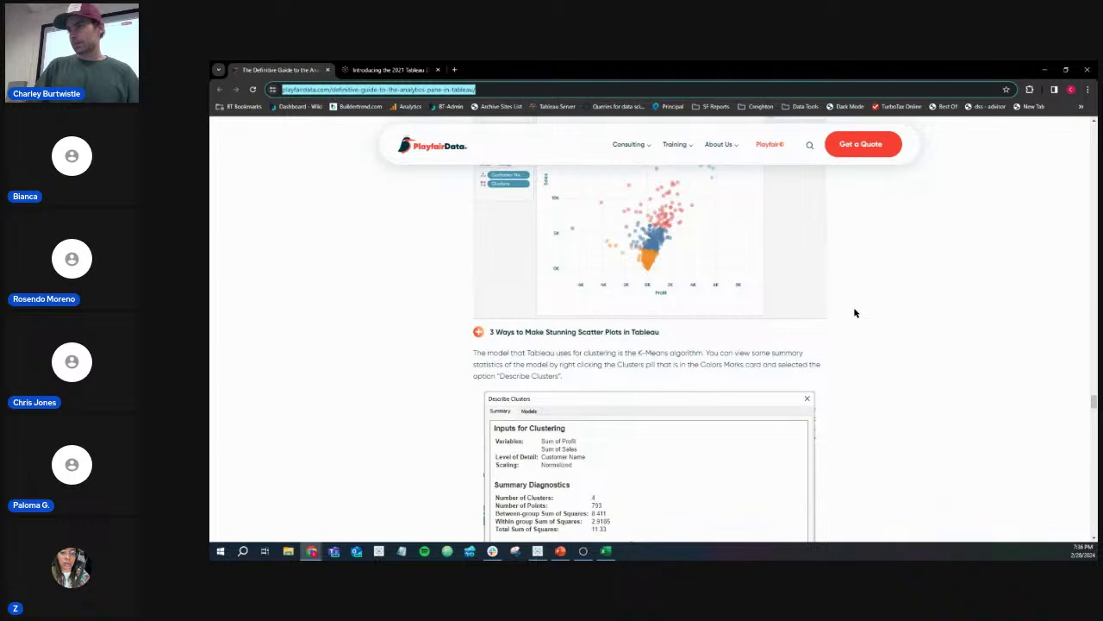
scroll(855, 313, "down", 1)
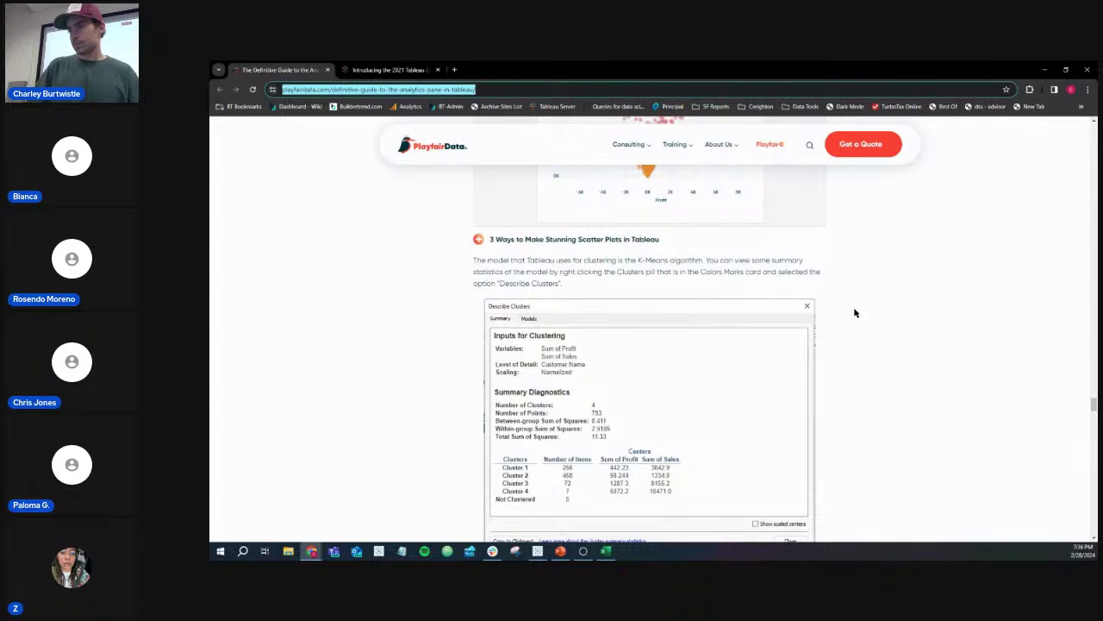
scroll(855, 313, "down", 2)
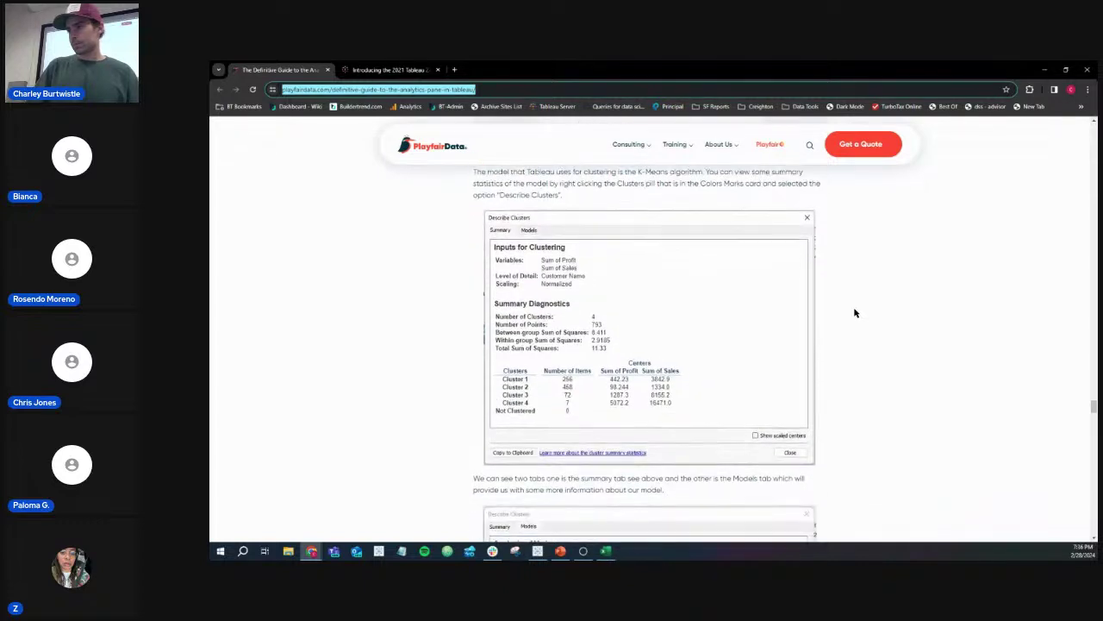
scroll(855, 312, "up", 3)
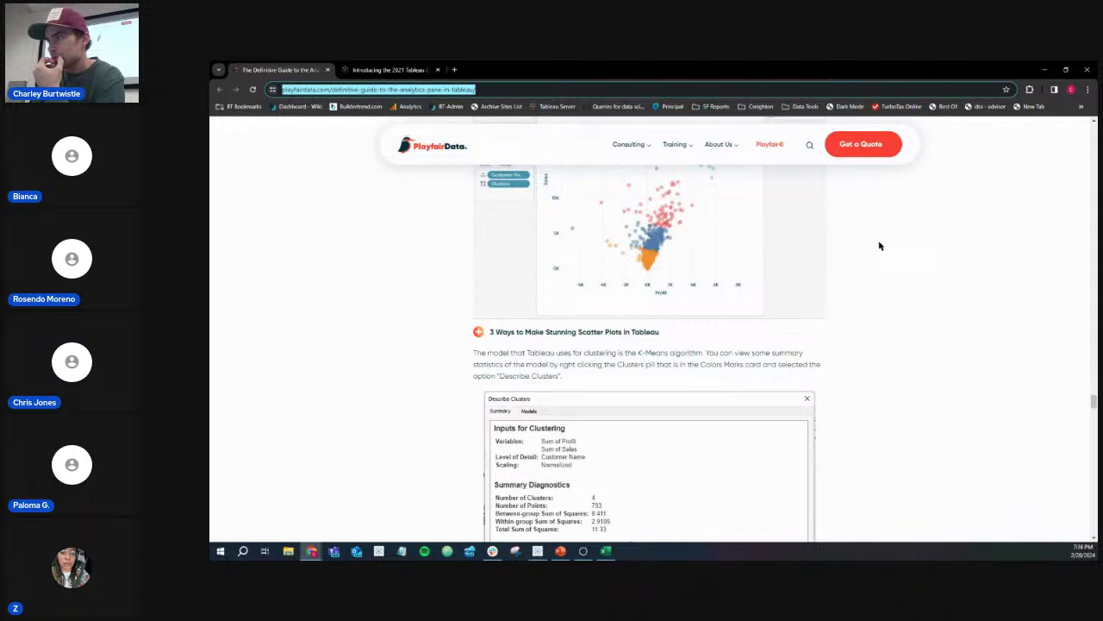
left_click(536, 551)
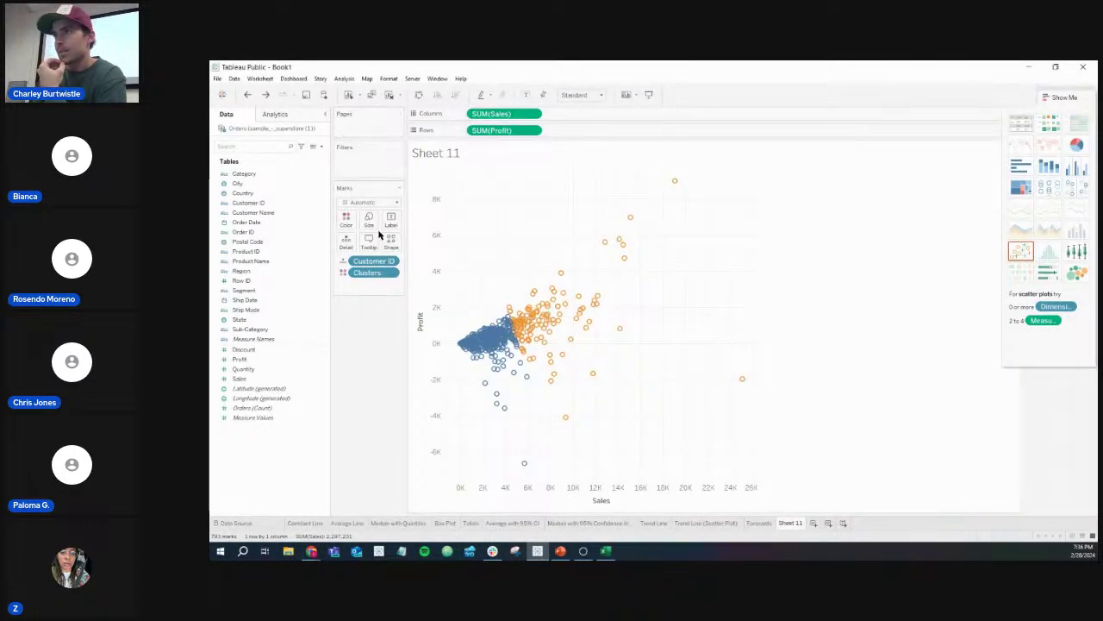
Step: Replace Customer ID with Order ID as the scatter plot's detail and review the Describe Clusters summary
left_click_drag(263, 233, 374, 264)
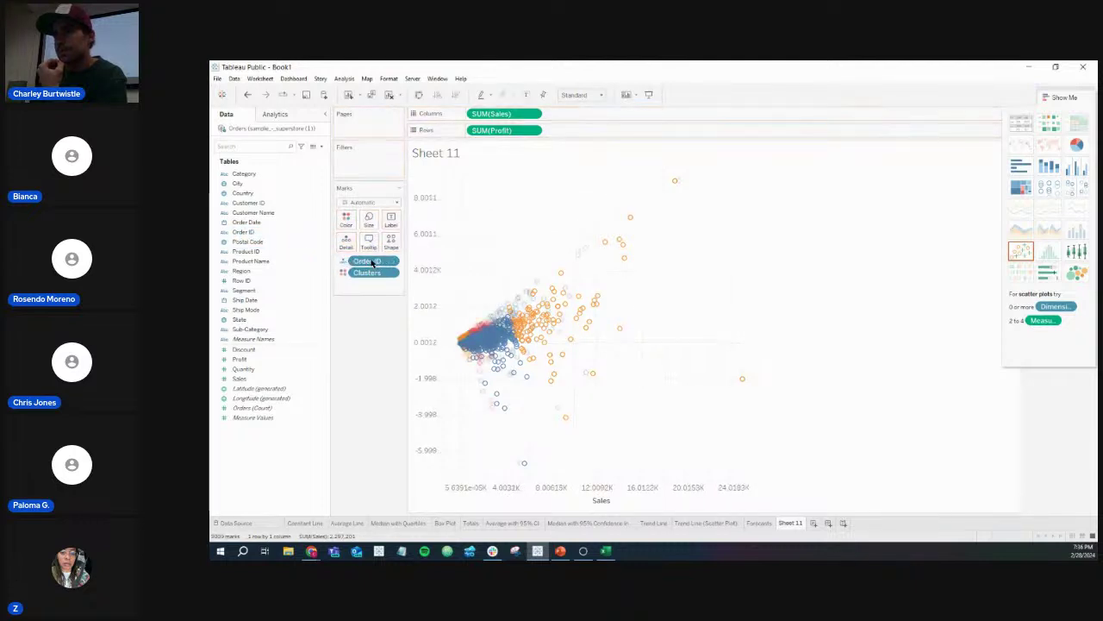
left_click(390, 273)
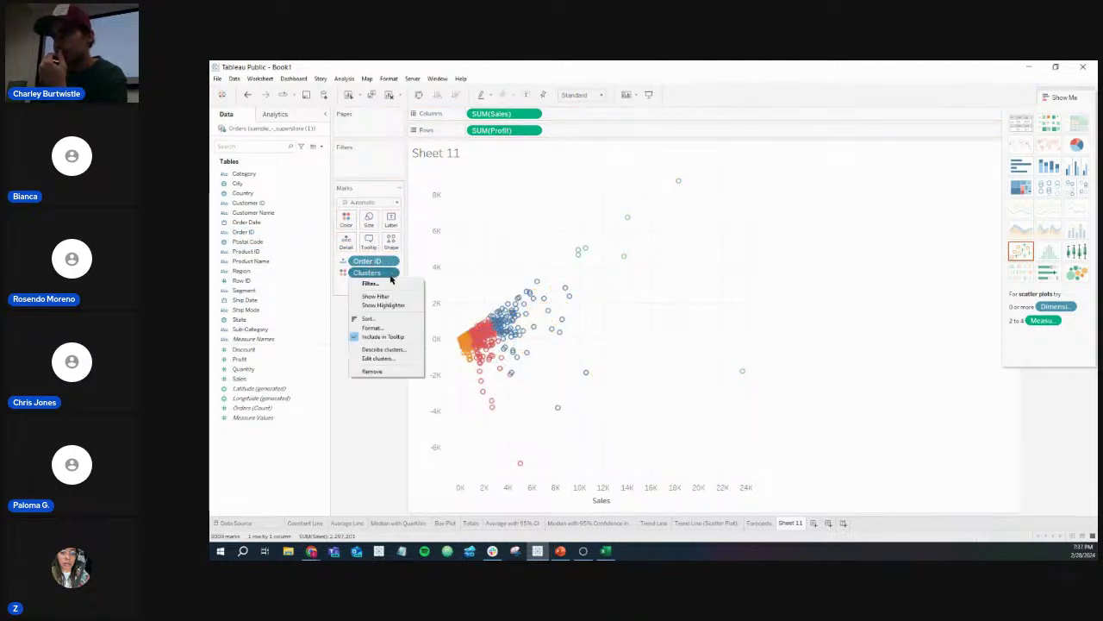
left_click(395, 349)
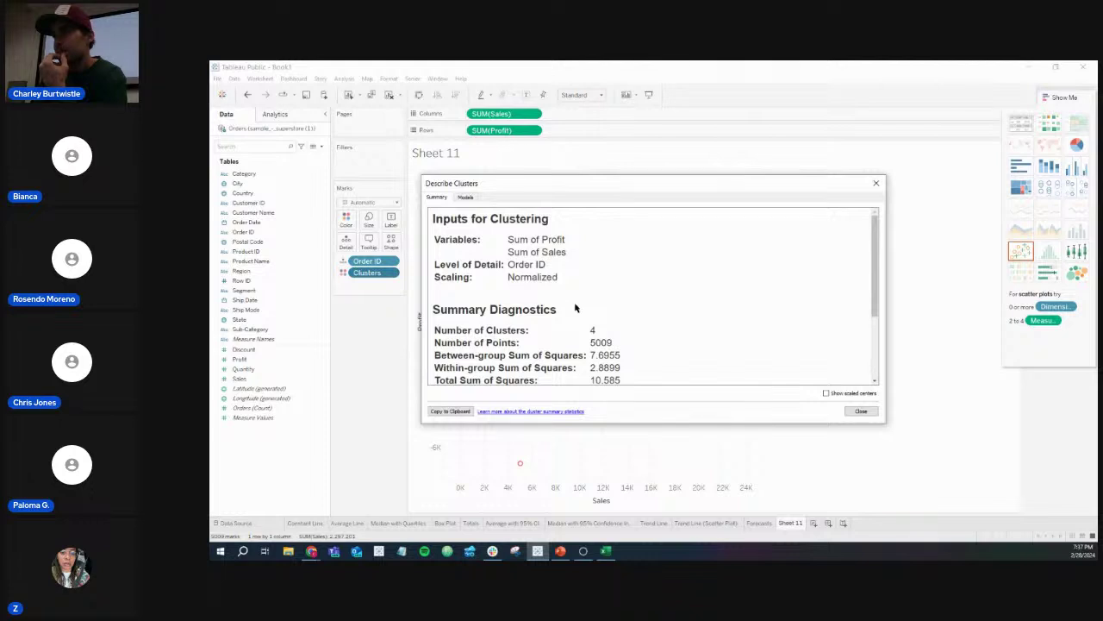
scroll(576, 308, "down", 3)
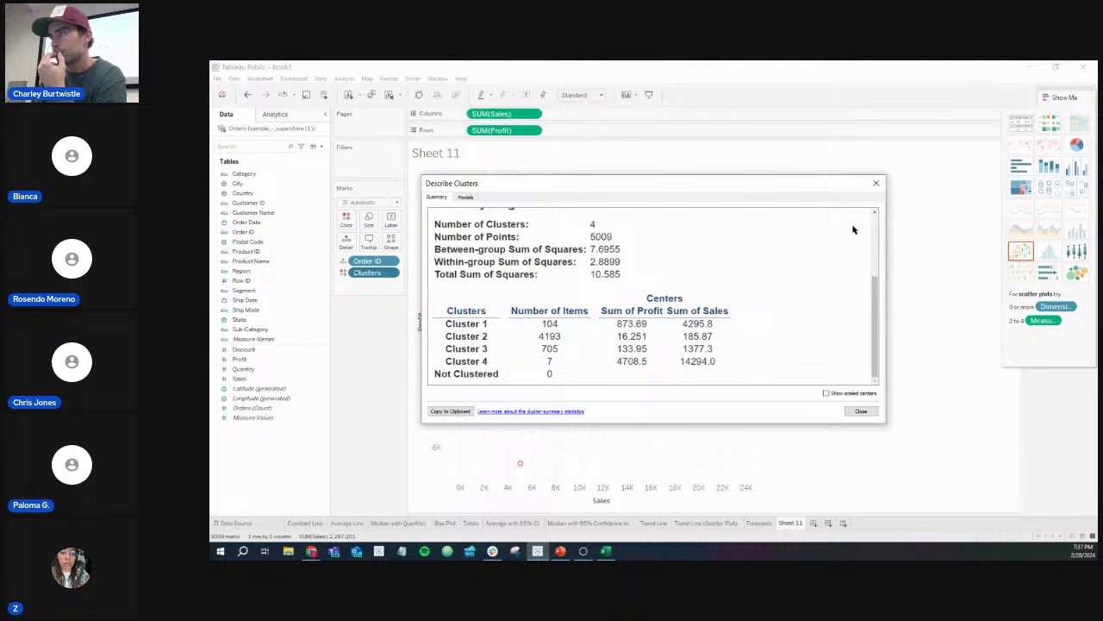
left_click(875, 183)
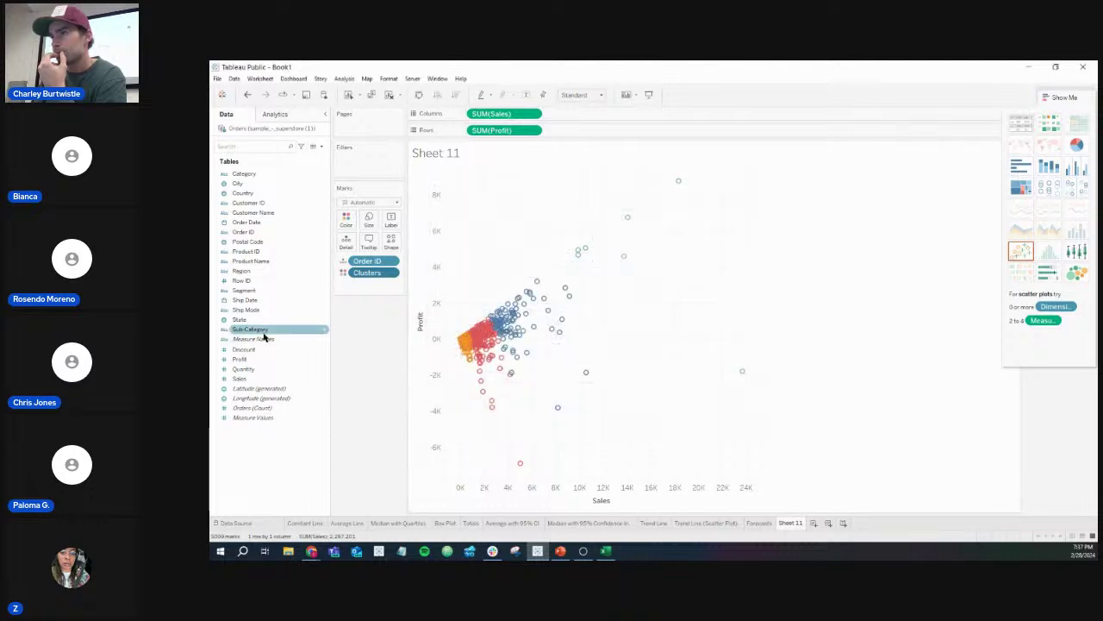
Step: Edit the clusters to include Discount and Quantity as variables, and hide the Show Me chart list
left_click(391, 272)
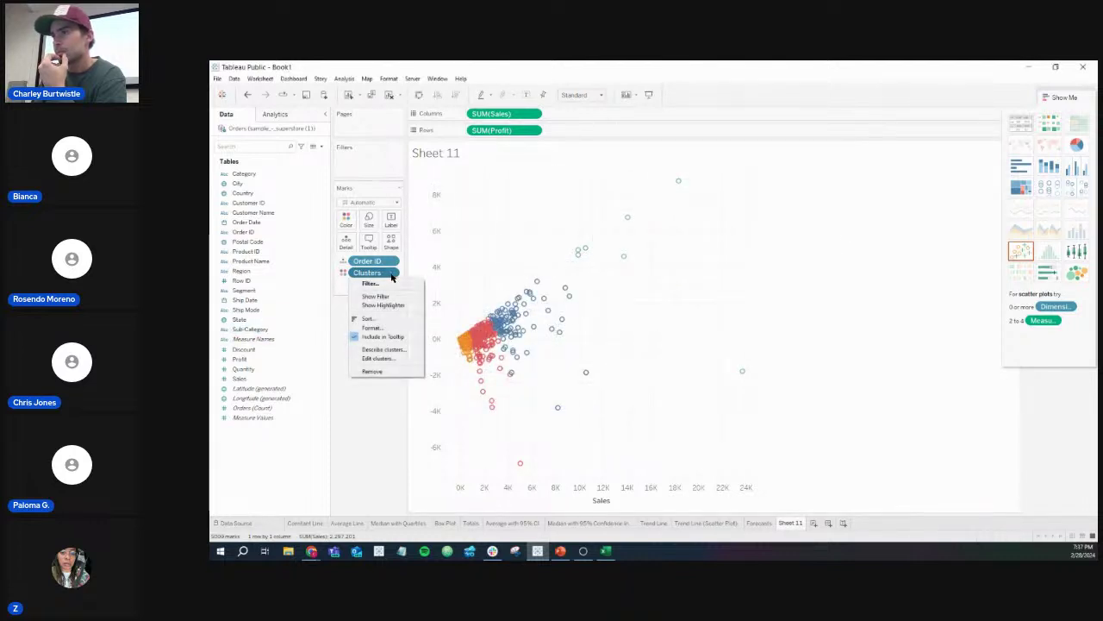
left_click(379, 357)
left_click_drag(841, 218, 504, 189)
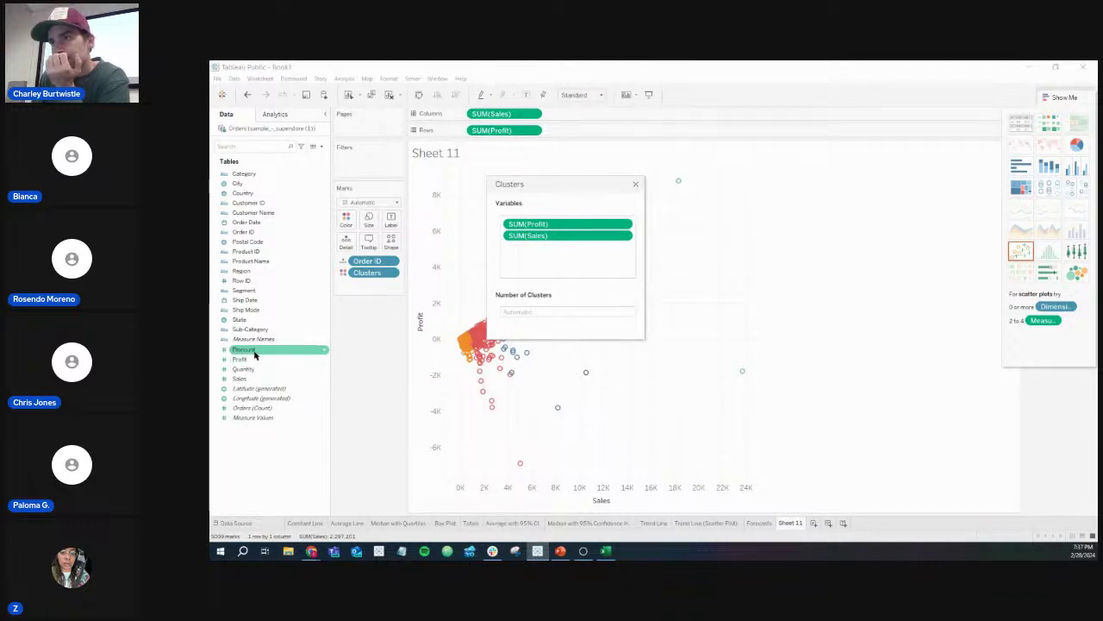
left_click_drag(254, 350, 561, 254)
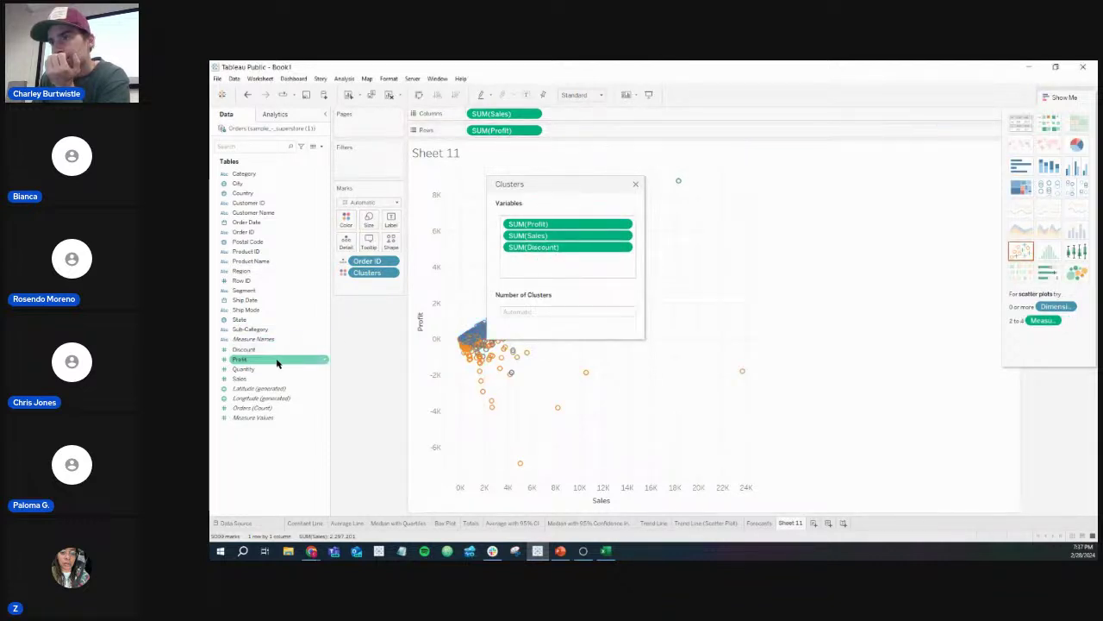
left_click_drag(271, 369, 558, 263)
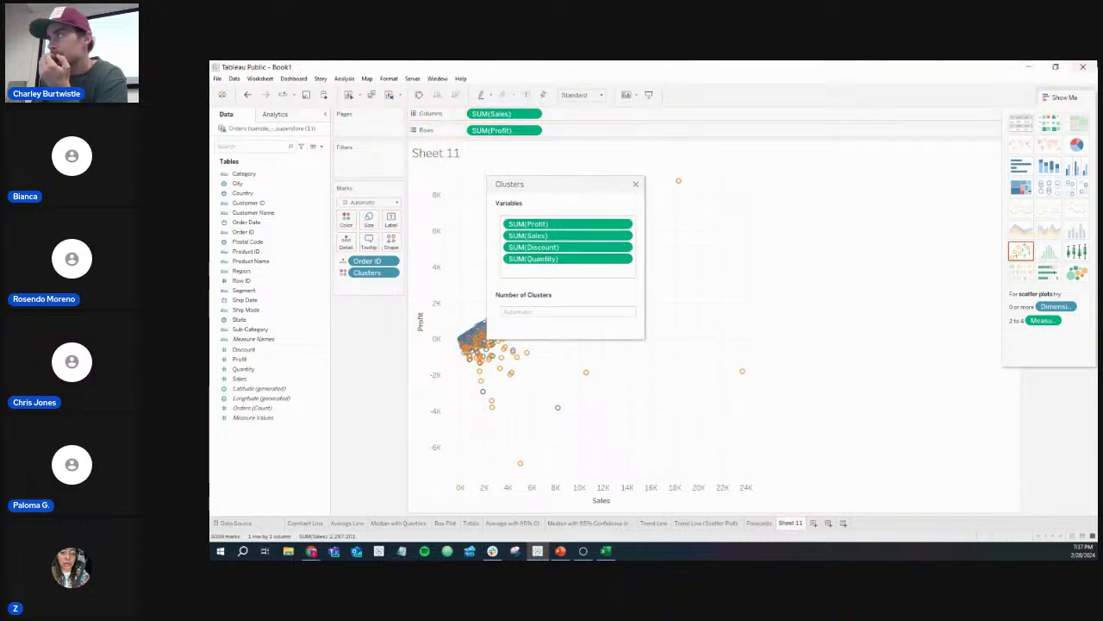
left_click(1062, 95)
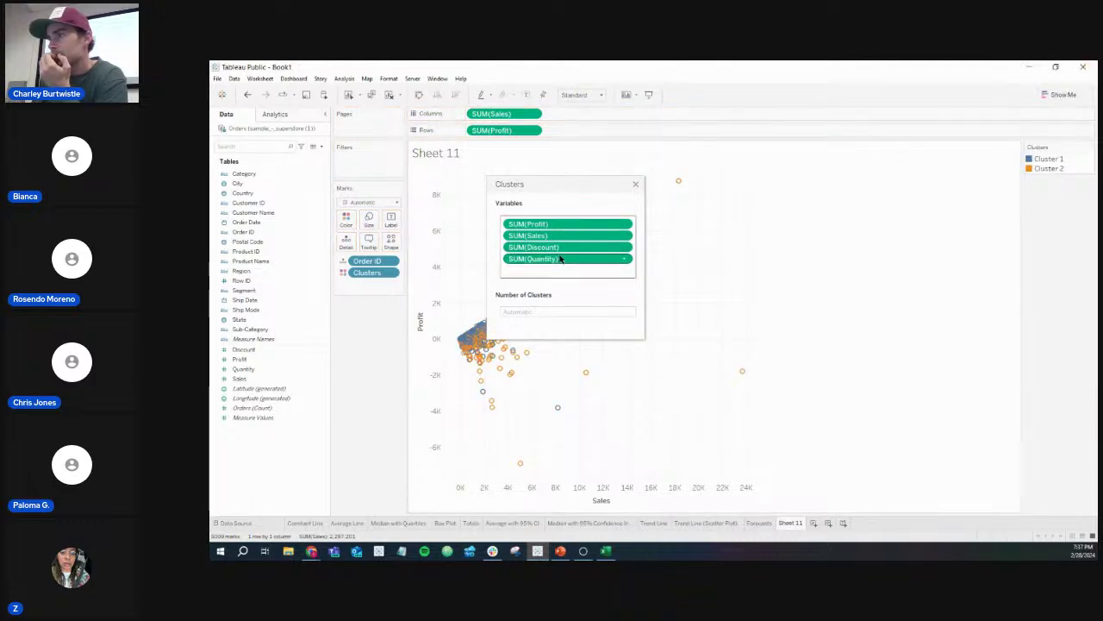
Step: Remove Quantity and Discount from the cluster variables, add both again, and close the cluster settings
left_click_drag(563, 259, 360, 340)
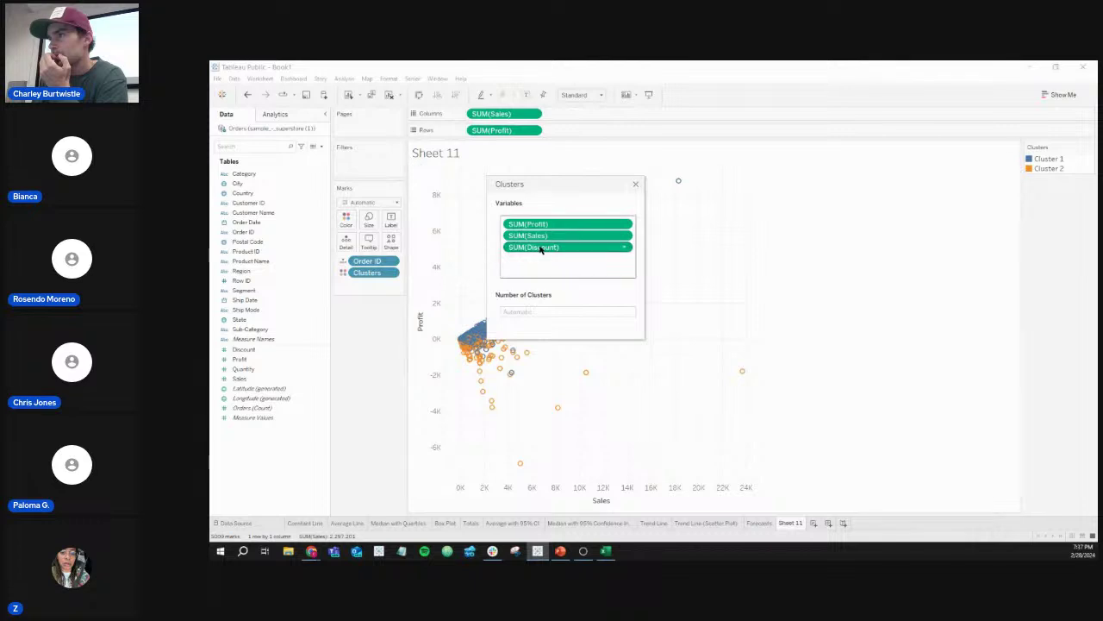
left_click_drag(540, 246, 382, 337)
left_click_drag(244, 349, 540, 267)
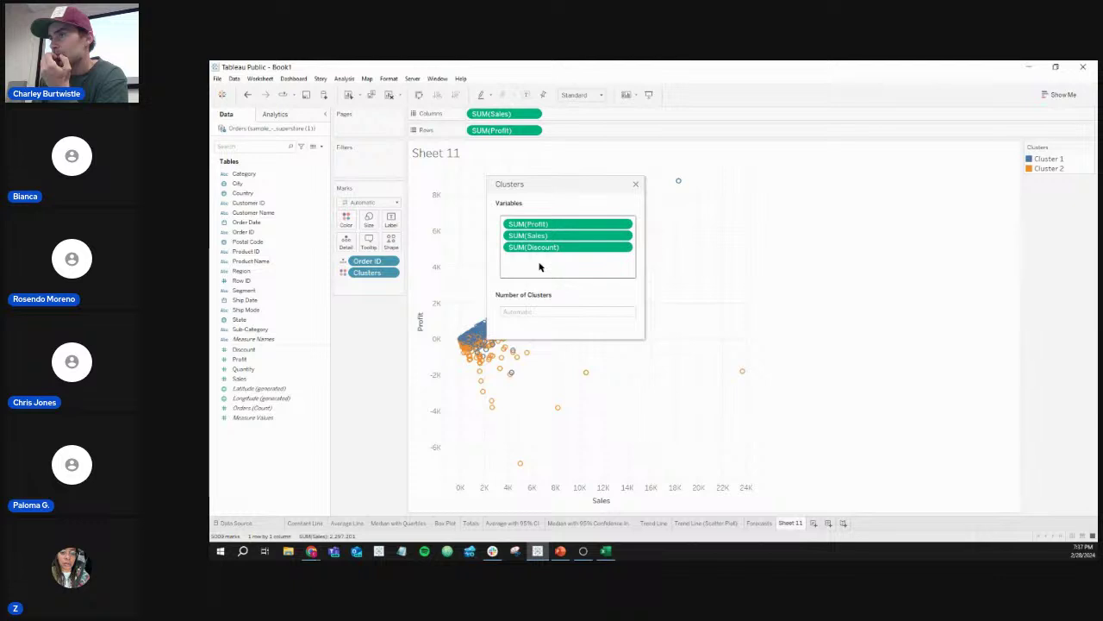
left_click(531, 311)
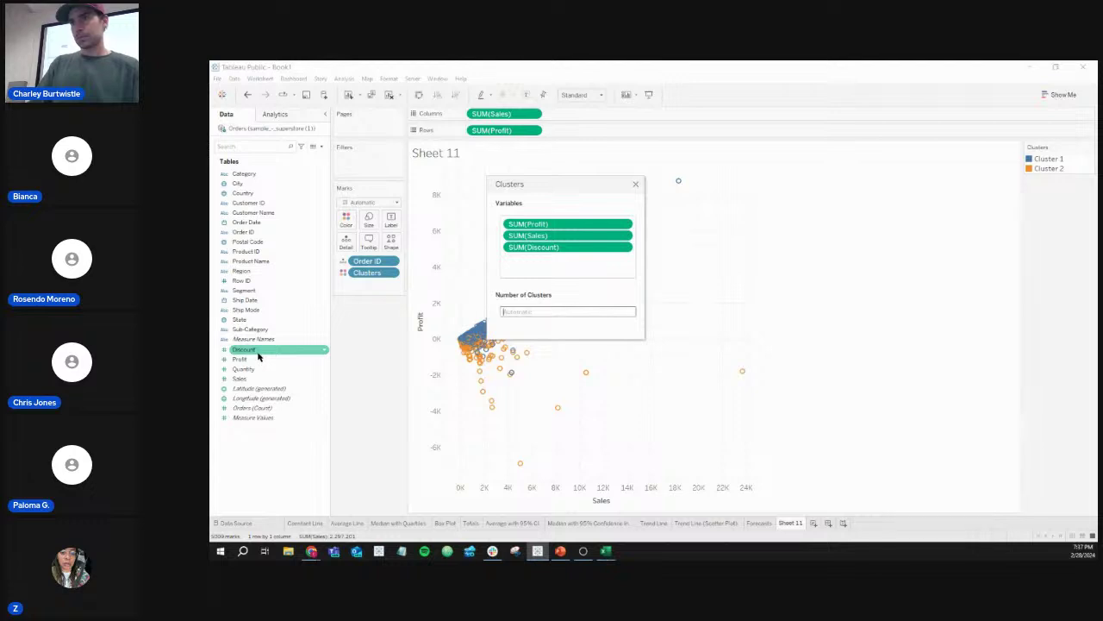
left_click_drag(256, 371, 540, 271)
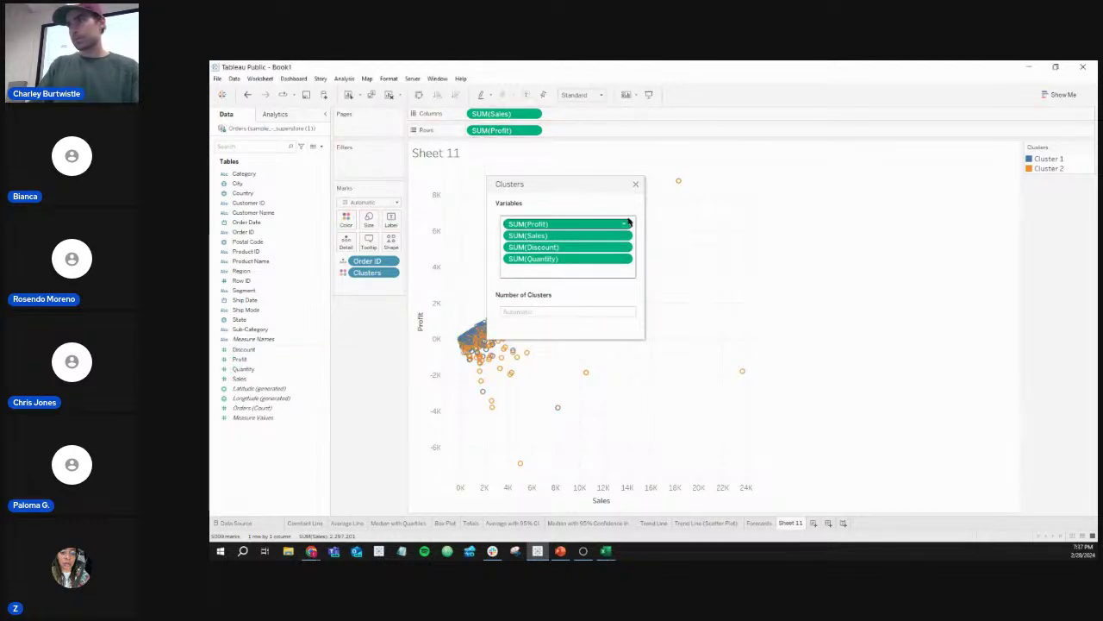
left_click(636, 183)
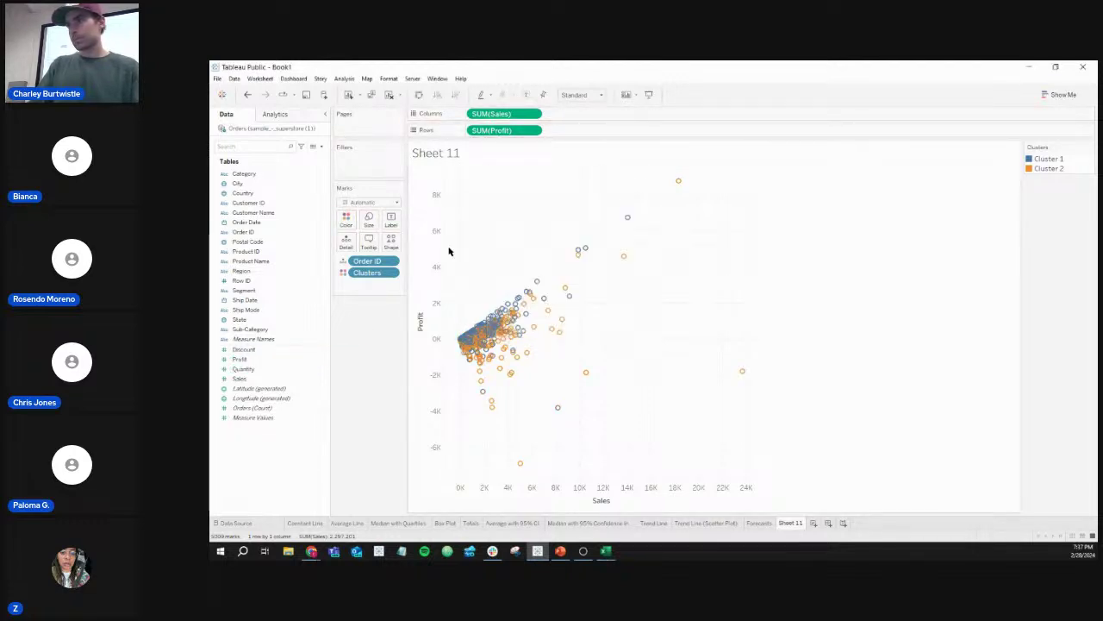
Step: Review the Describe Clusters summary diagnostics and the cluster centers for Profit, Sales, Discount and Quantity
left_click(392, 273)
left_click(393, 351)
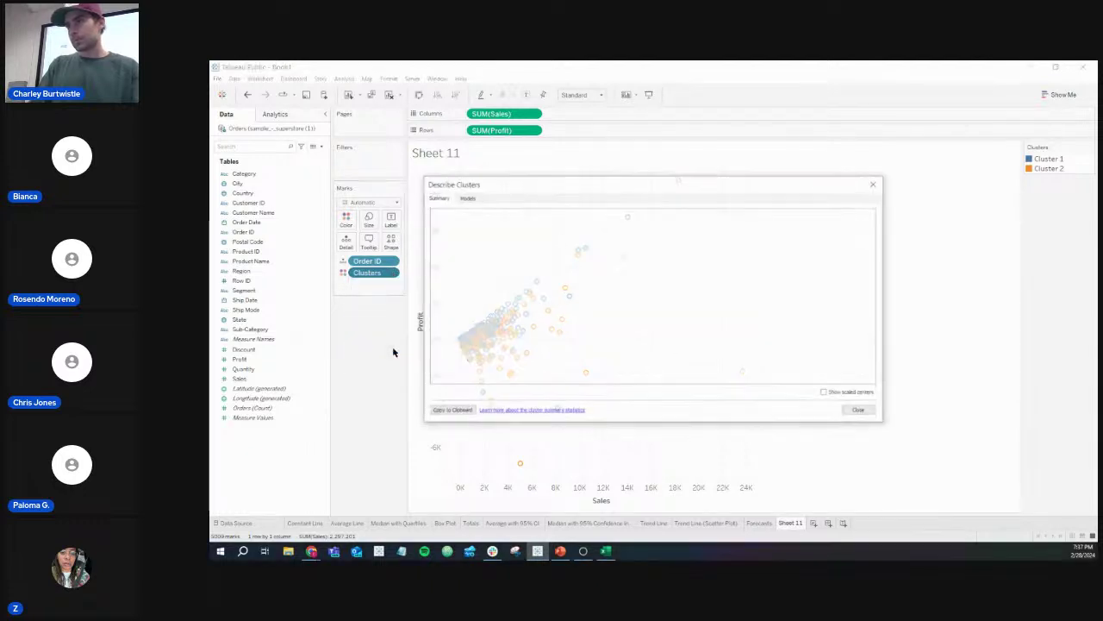
scroll(523, 303, "down", 4)
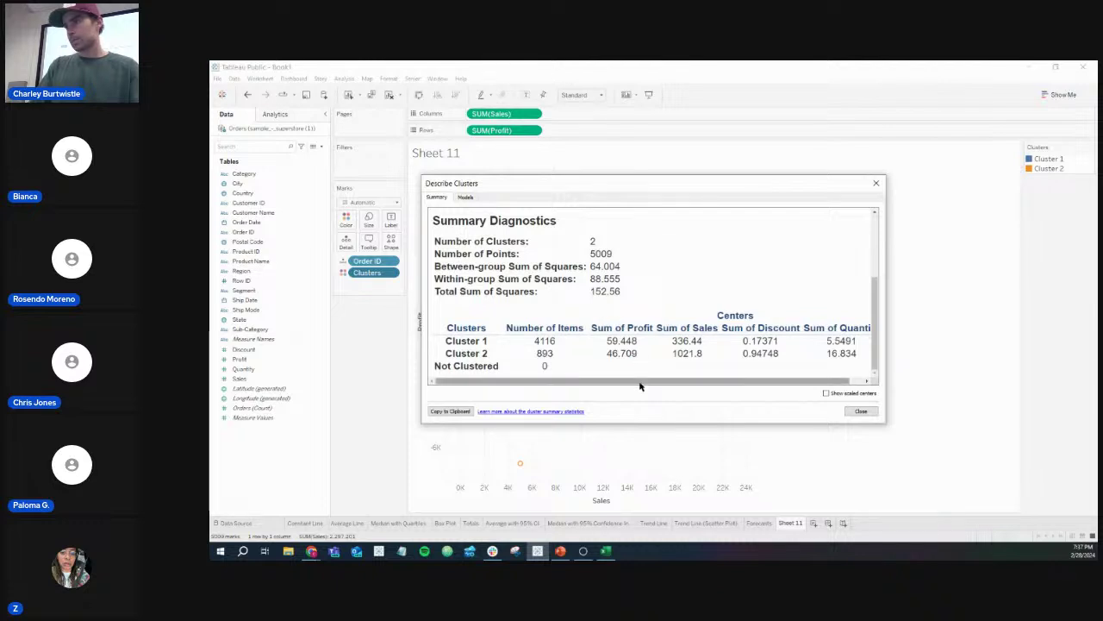
left_click_drag(640, 386, 681, 388)
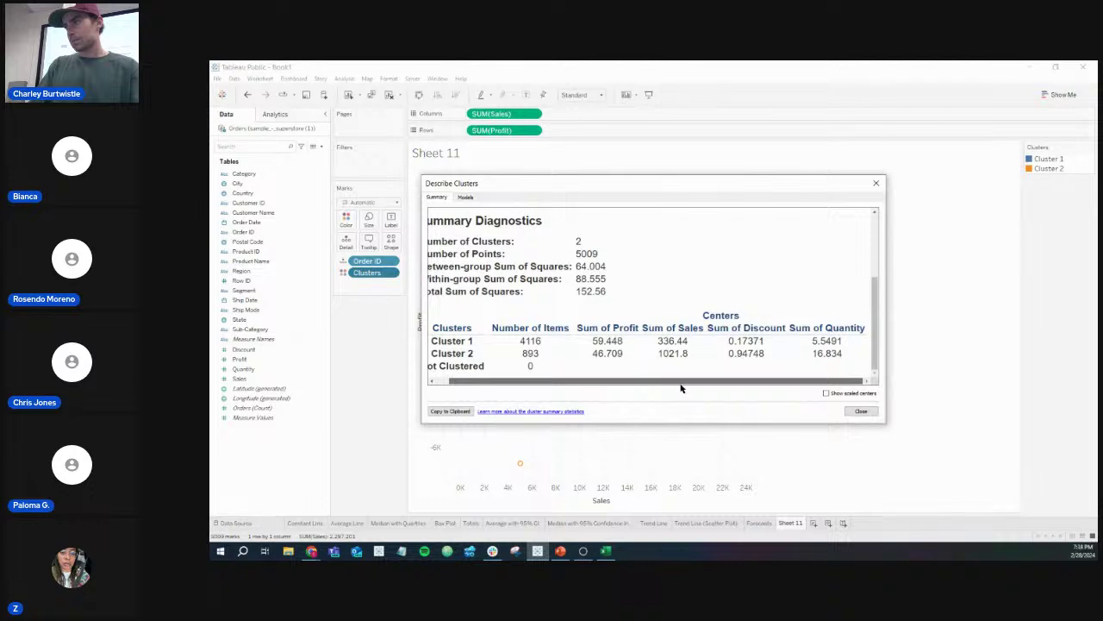
left_click_drag(657, 382, 622, 383)
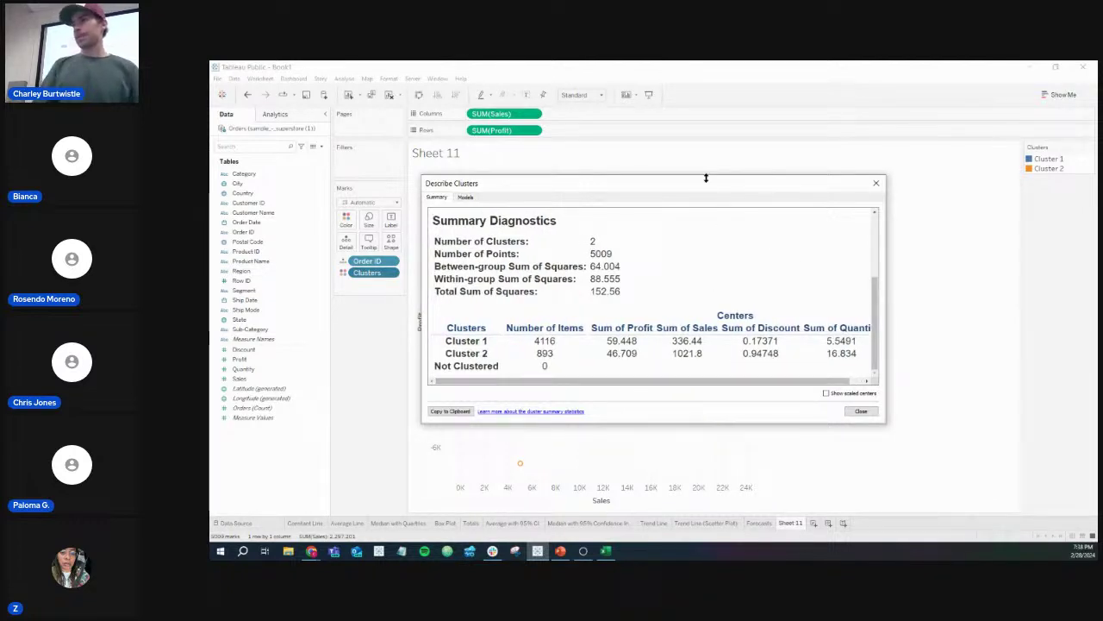
left_click_drag(705, 185, 792, 153)
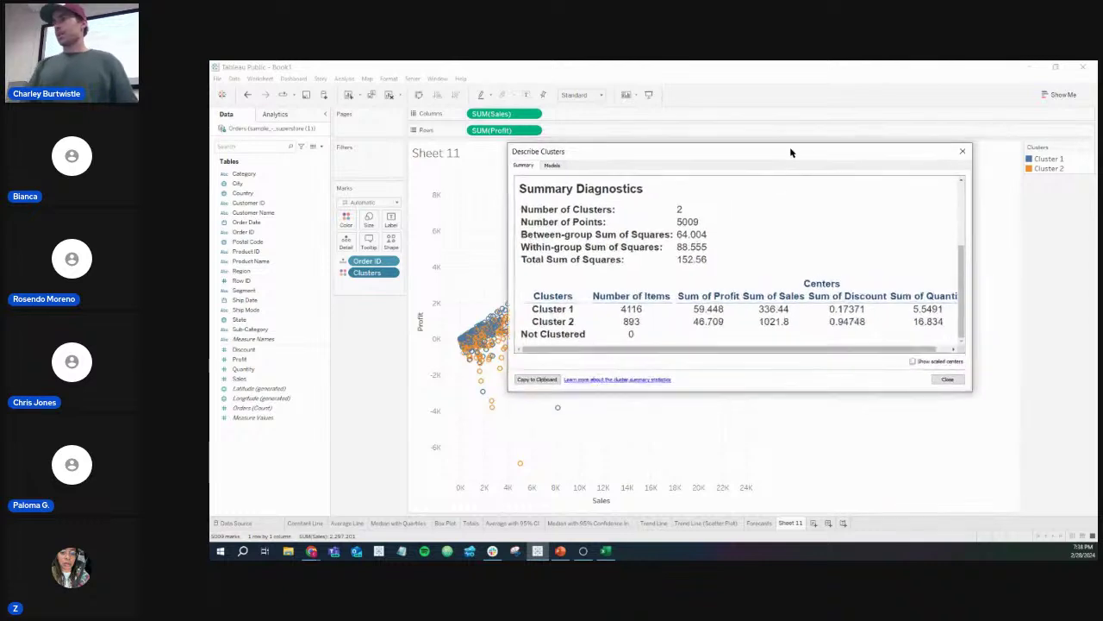
left_click(963, 152)
Step: Reopen the cluster settings for editing and move the dialog clear of the scatter plot's dense marks
left_click(392, 274)
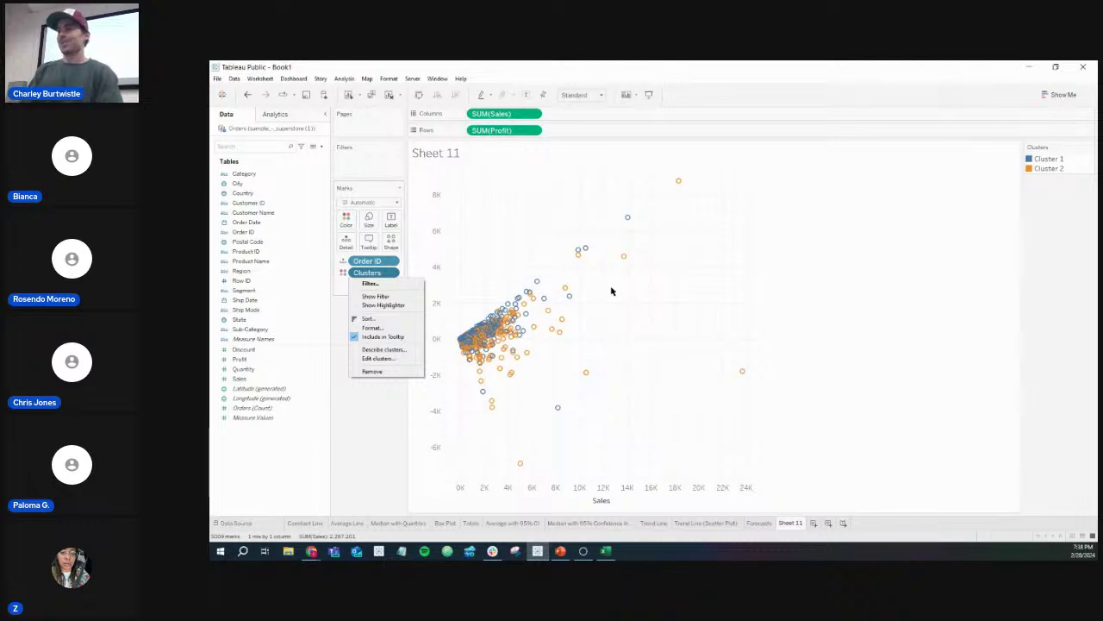
left_click(397, 357)
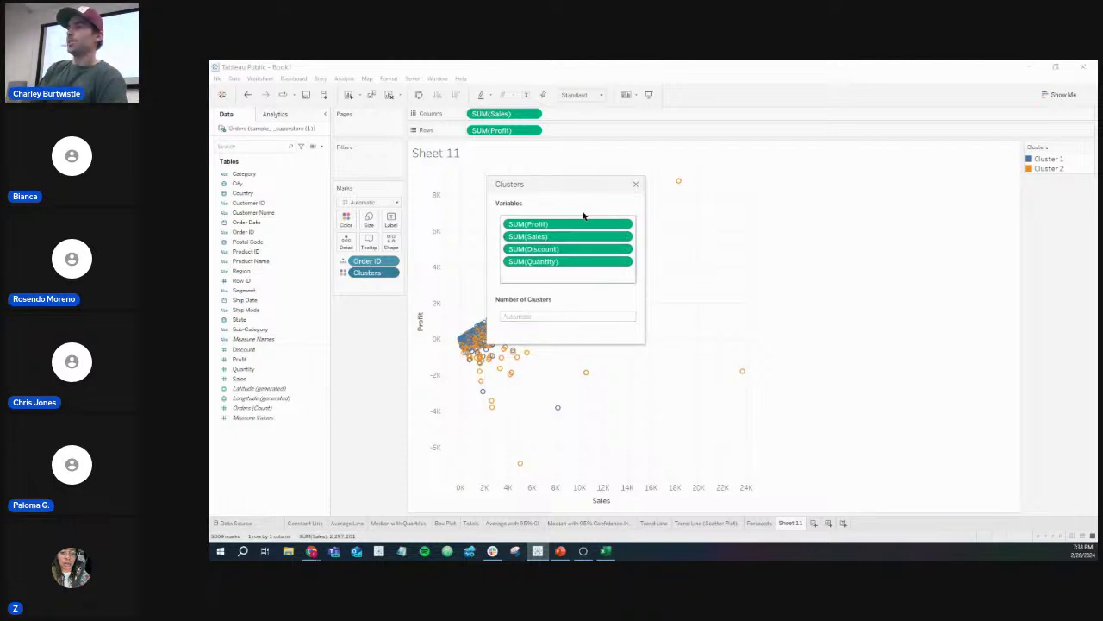
left_click_drag(575, 185, 783, 159)
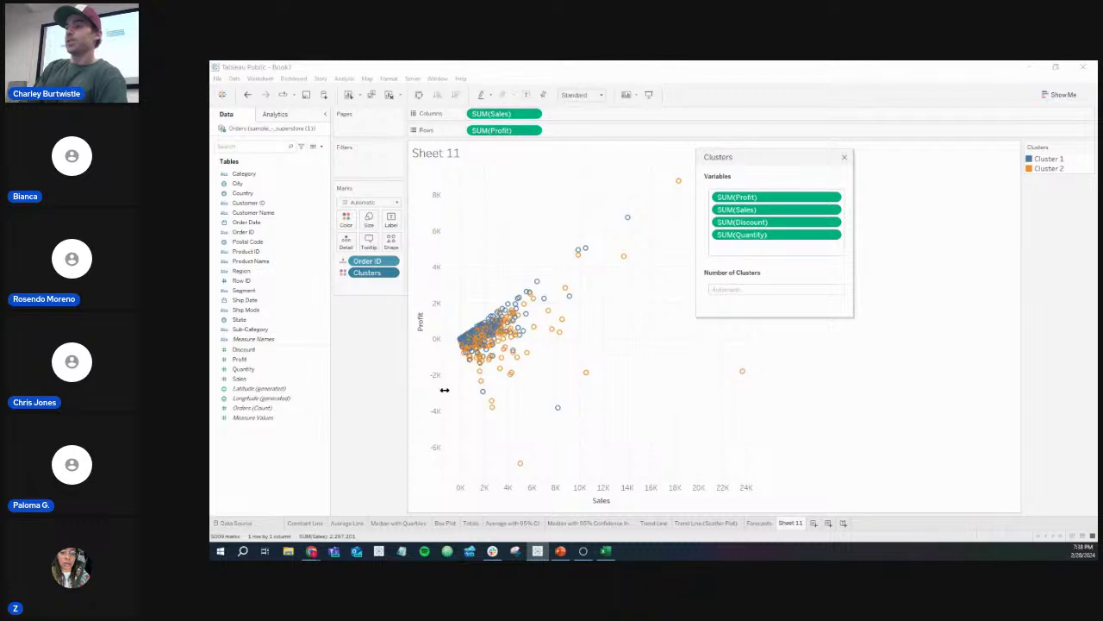
mouse_move(583, 378)
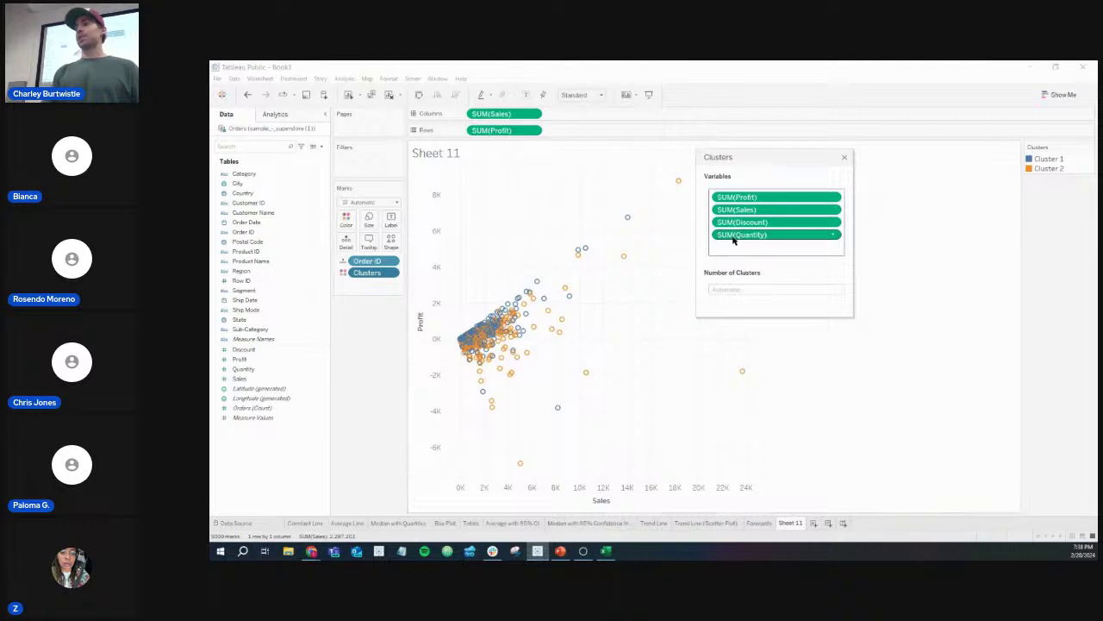
left_click_drag(734, 235, 648, 246)
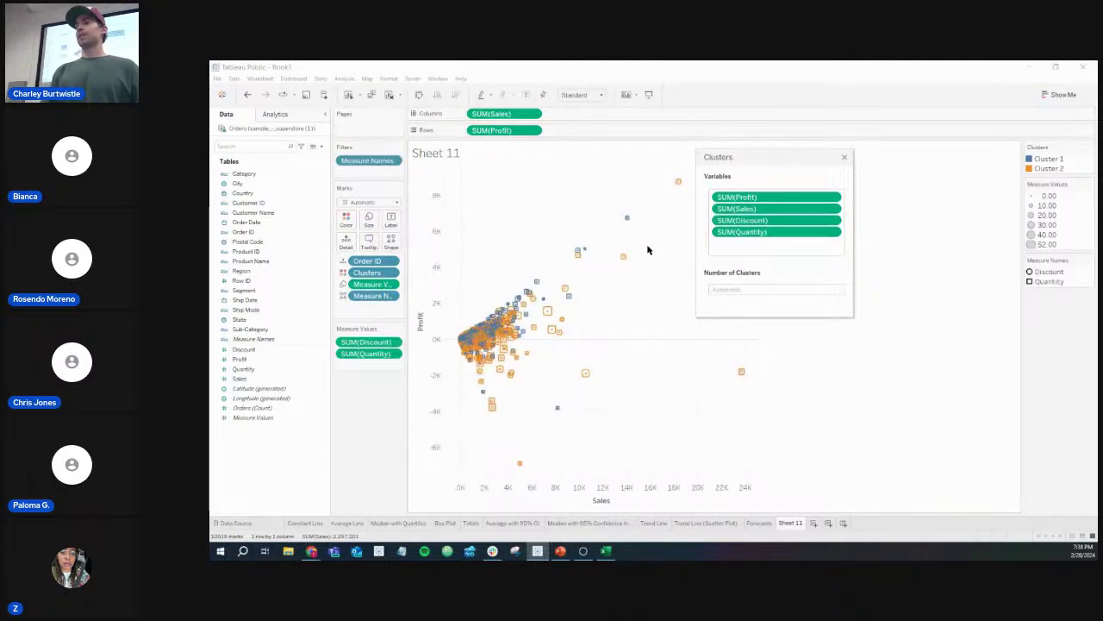
left_click(247, 94)
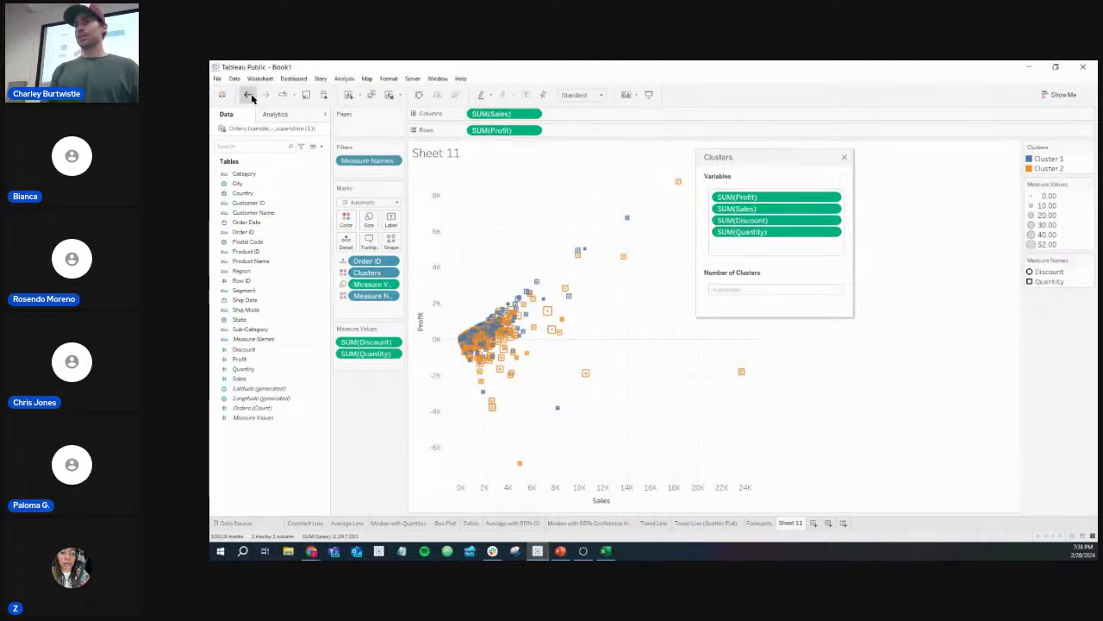
left_click(247, 94)
Step: Remove Quantity and Discount from the cluster variables, keeping only Profit and Sales
left_click_drag(734, 232, 381, 333)
left_click_drag(743, 224, 381, 320)
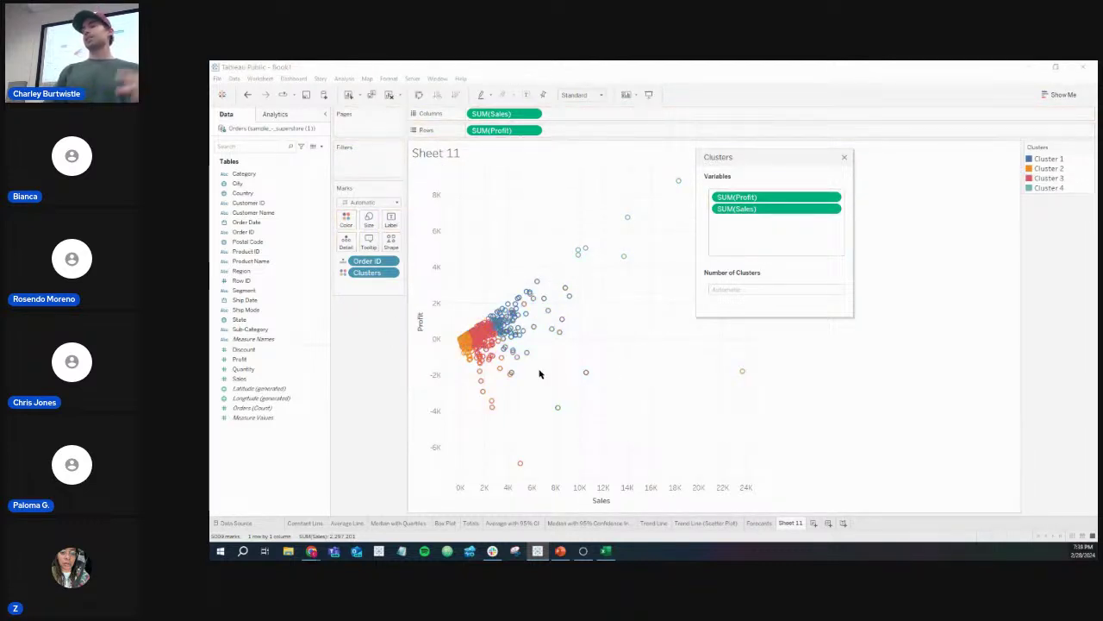
mouse_move(488, 330)
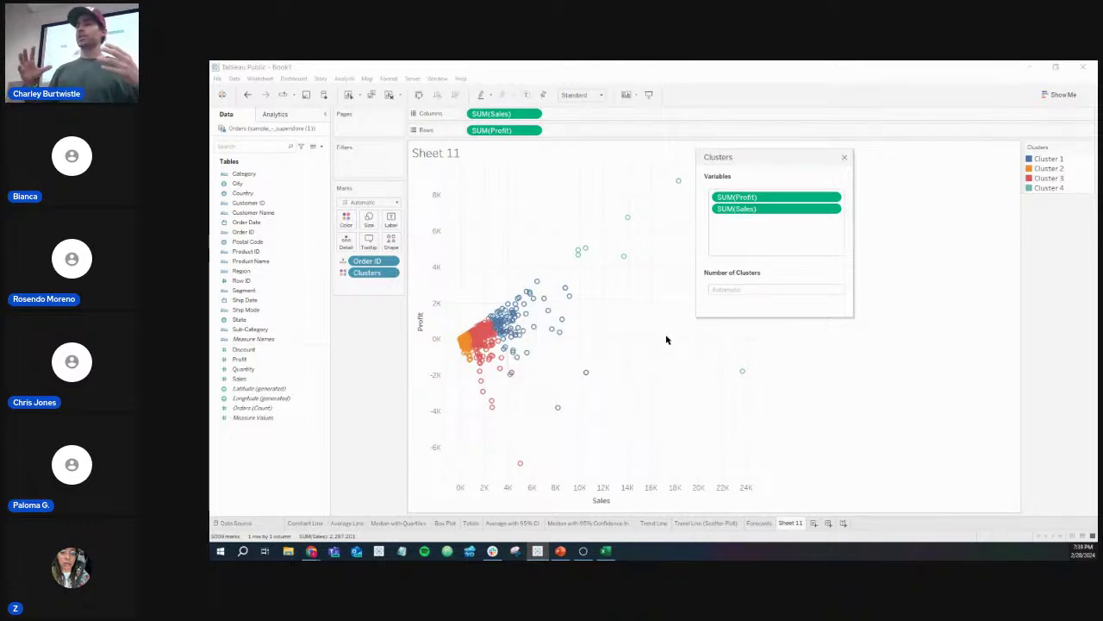
Step: Add Discount and Quantity back to the cluster variables and close the cluster settings
left_click(257, 350)
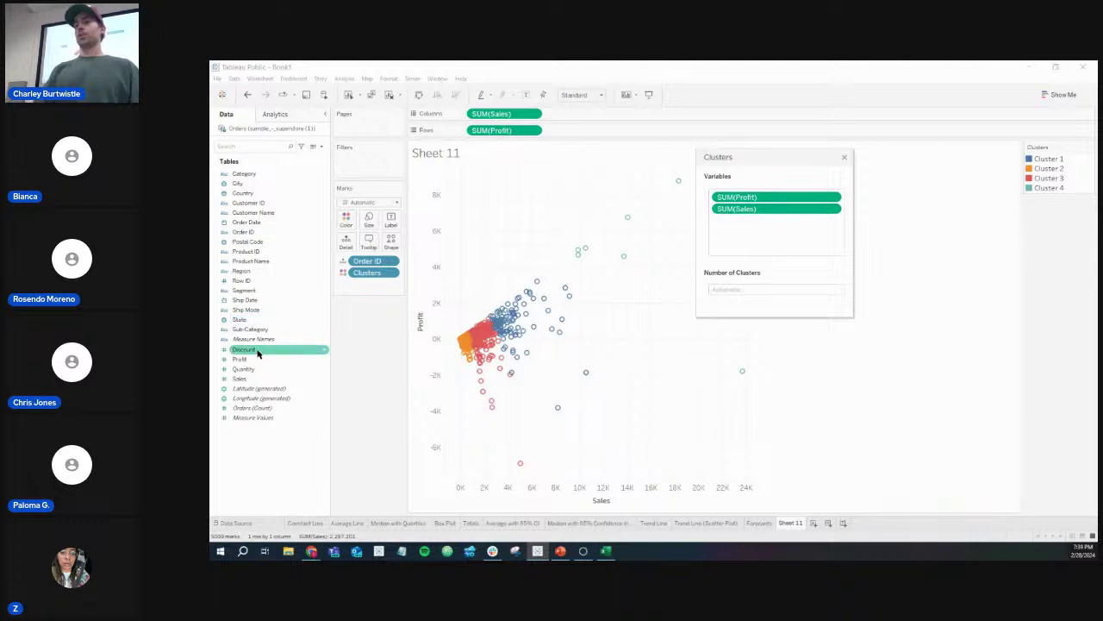
left_click_drag(256, 349, 763, 231)
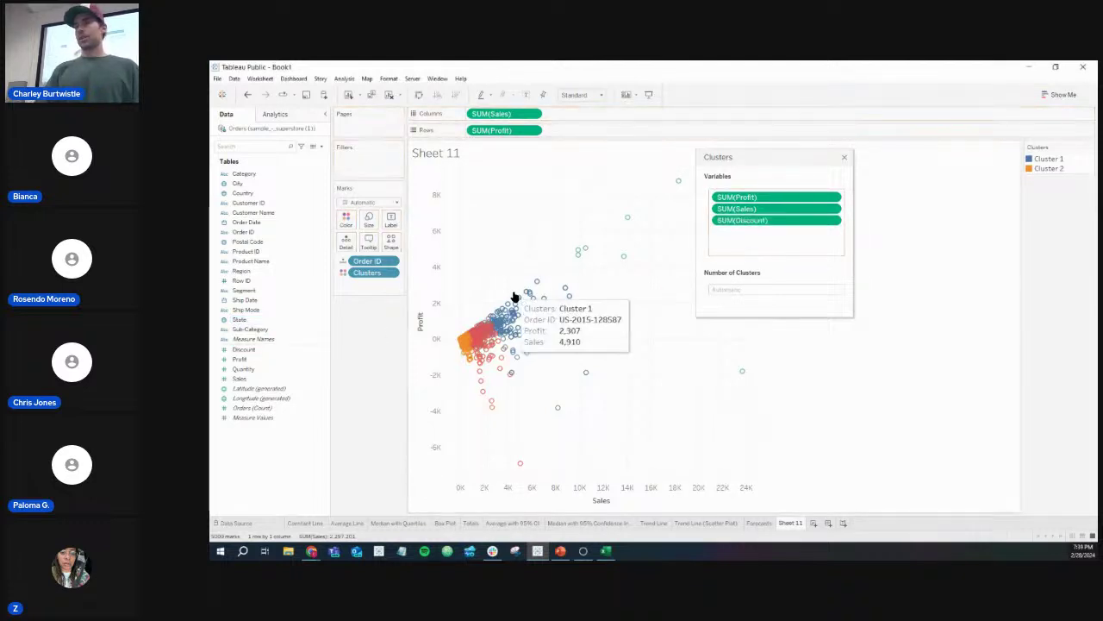
left_click(240, 381)
left_click_drag(240, 382, 752, 244)
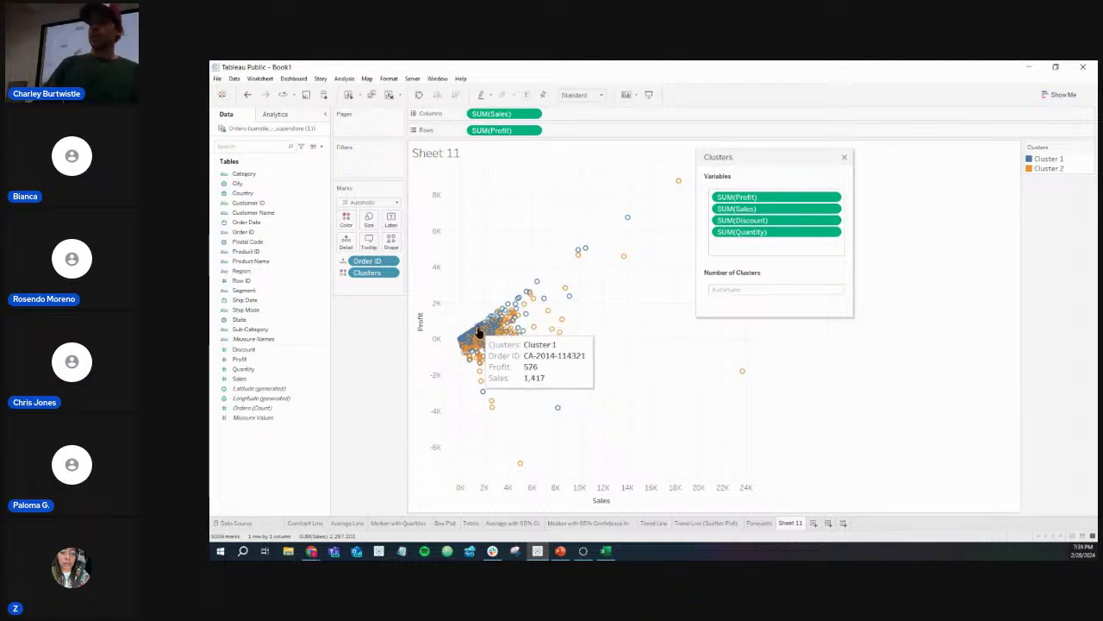
left_click(844, 159)
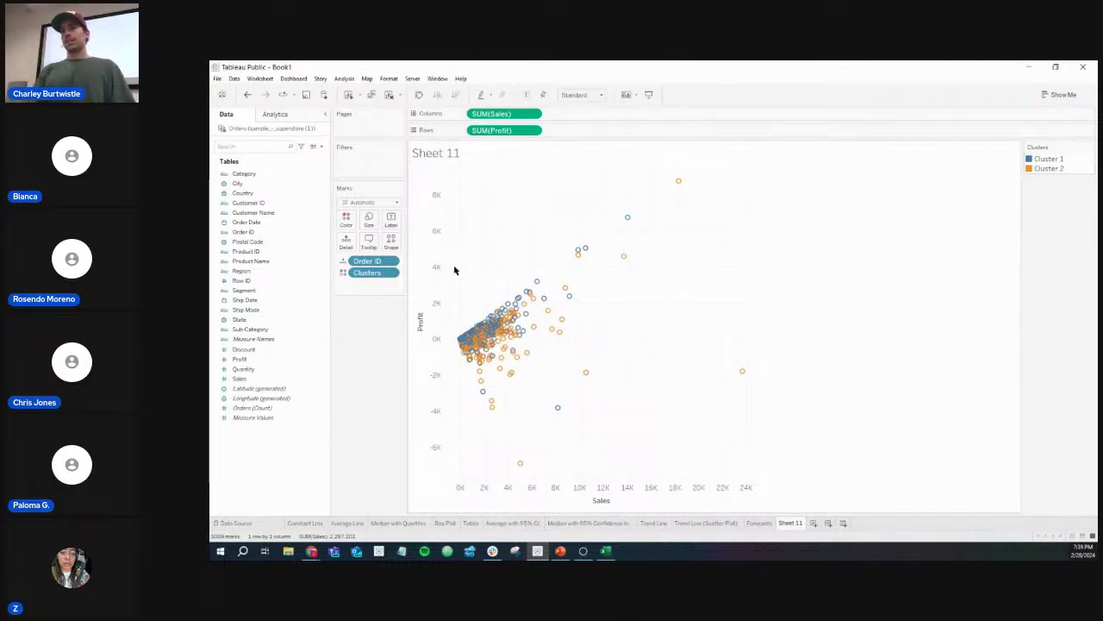
Step: Open the Describe Clusters summary and widen the dialog to examine the centers of all four variables
left_click(393, 274)
left_click(389, 349)
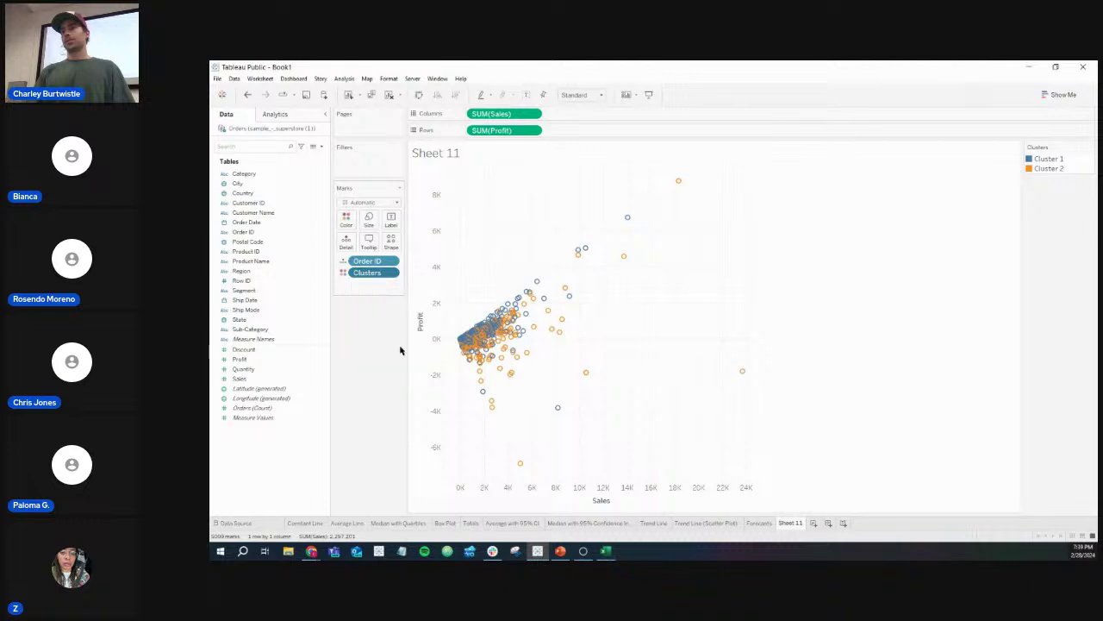
scroll(700, 288, "down", 2)
scroll(700, 288, "down", 2)
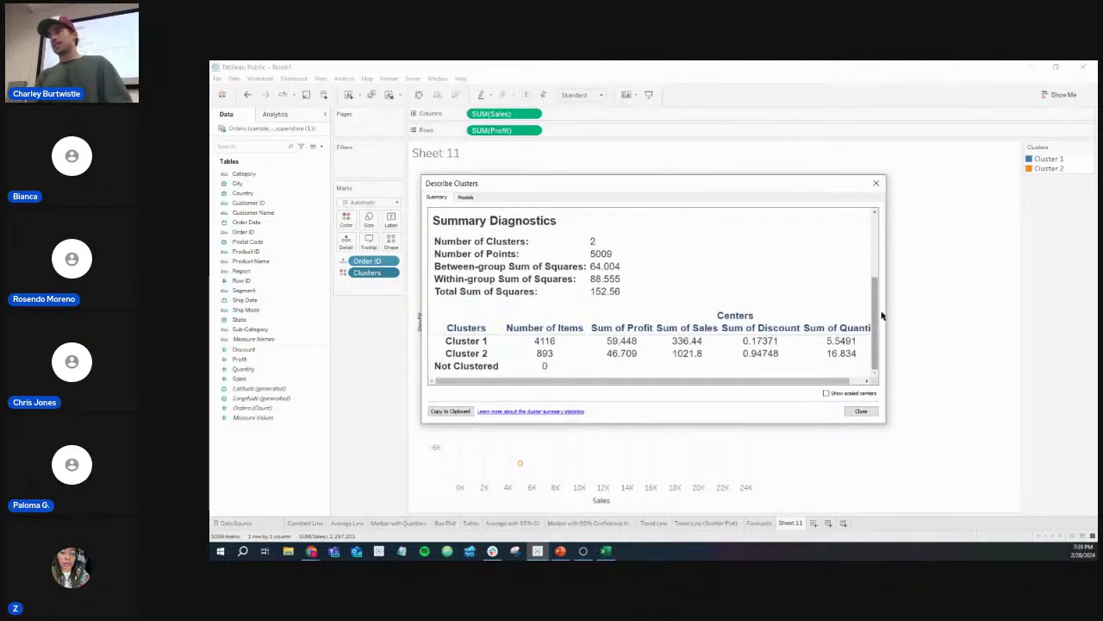
left_click_drag(885, 307, 1001, 305)
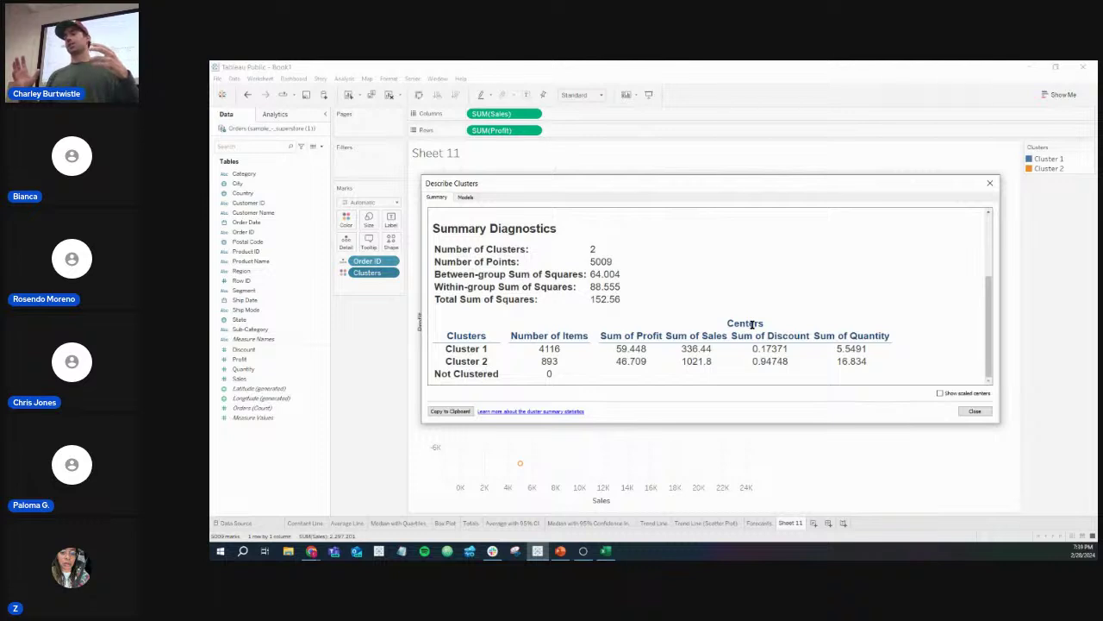
Step: Close the cluster description, then undo and redo the latest cluster changes to compare both versions on the scatter plot
left_click(990, 183)
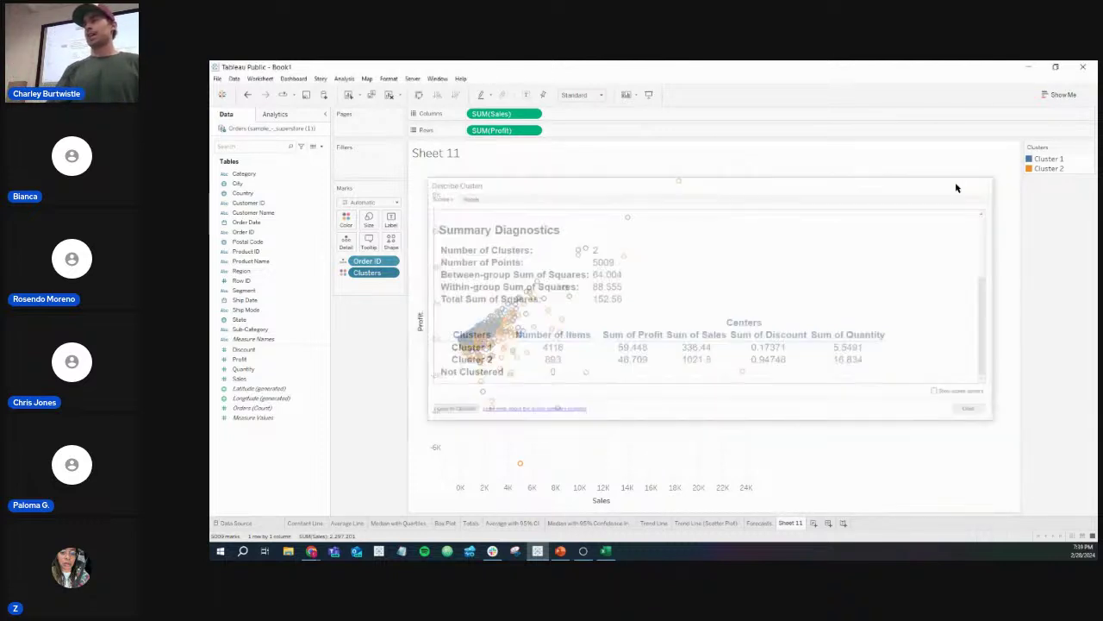
left_click(248, 95)
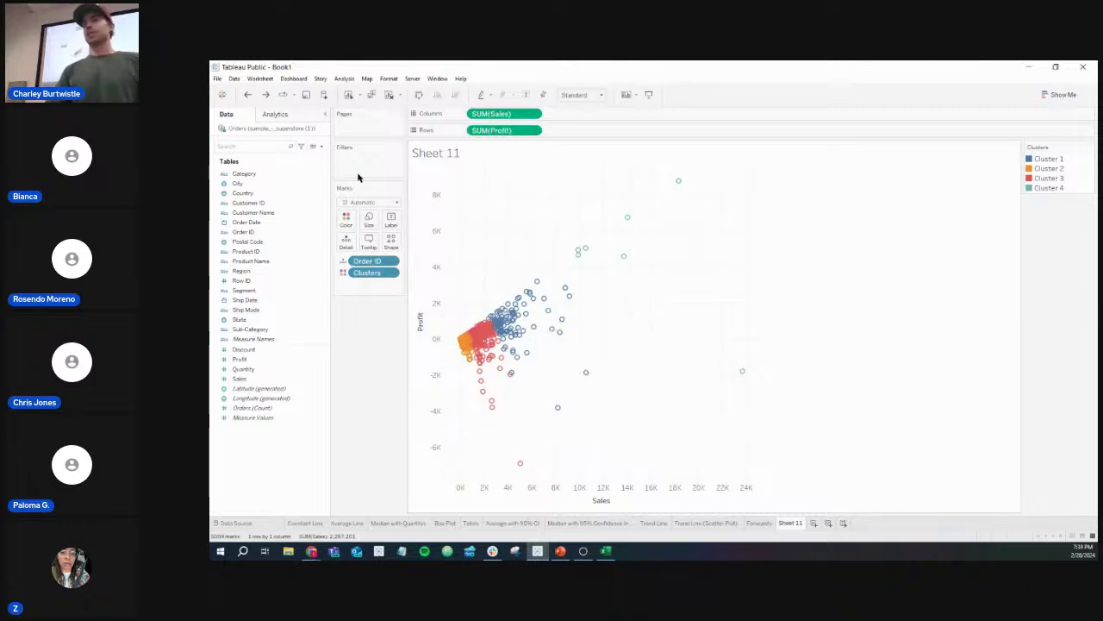
left_click(268, 97)
left_click(270, 100)
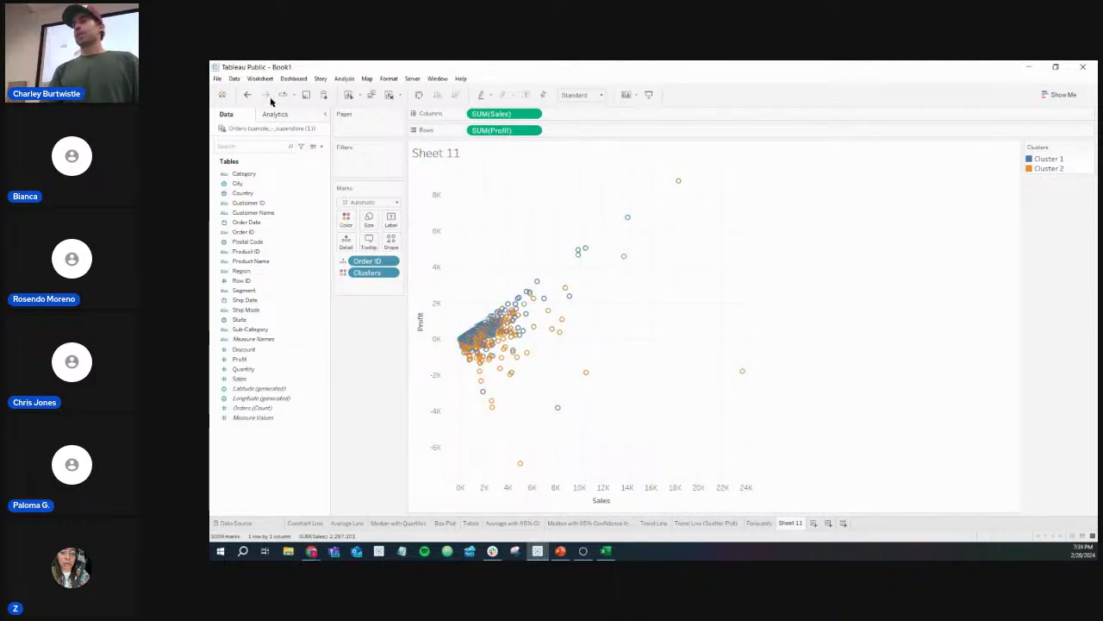
Step: Reopen the Describe Clusters summary and widen the dialog so all center columns fit
left_click(392, 273)
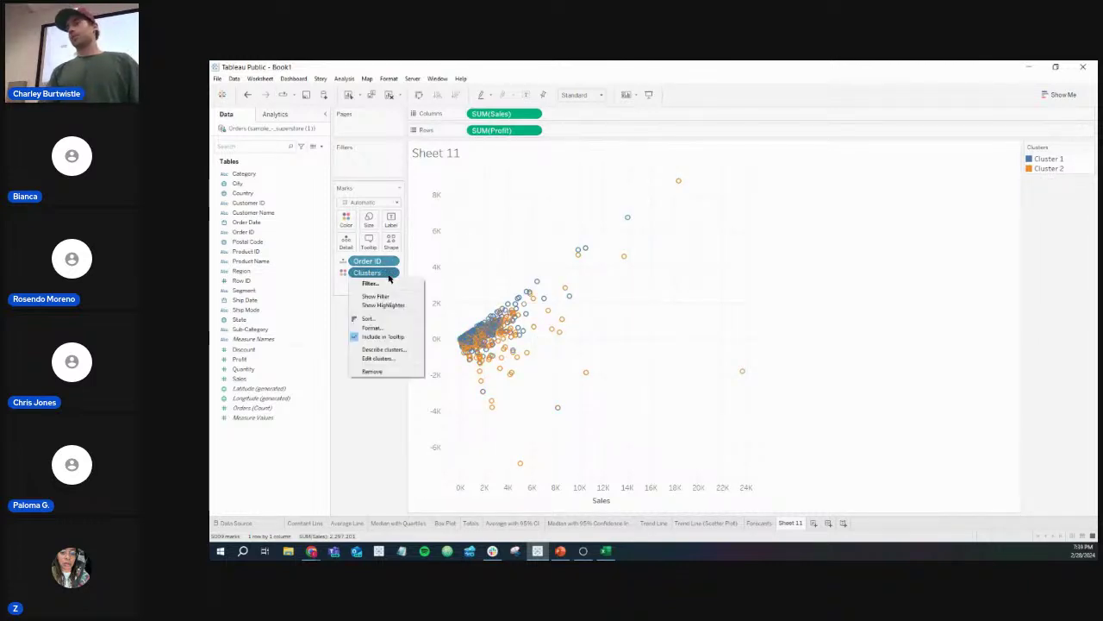
left_click(389, 350)
scroll(648, 305, "down", 4)
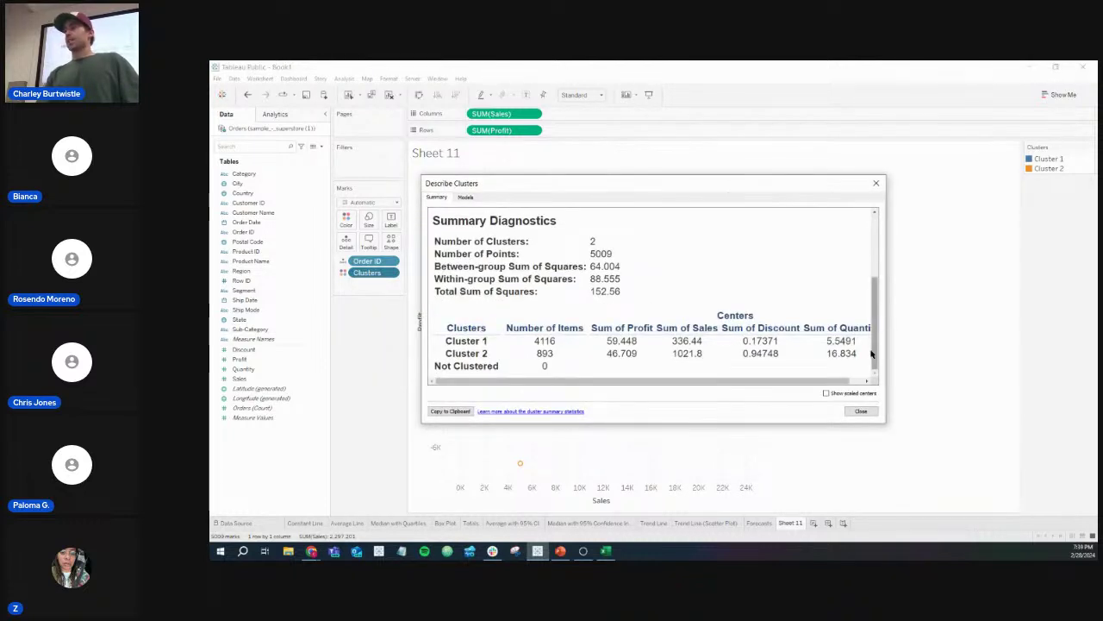
left_click_drag(886, 326, 1000, 318)
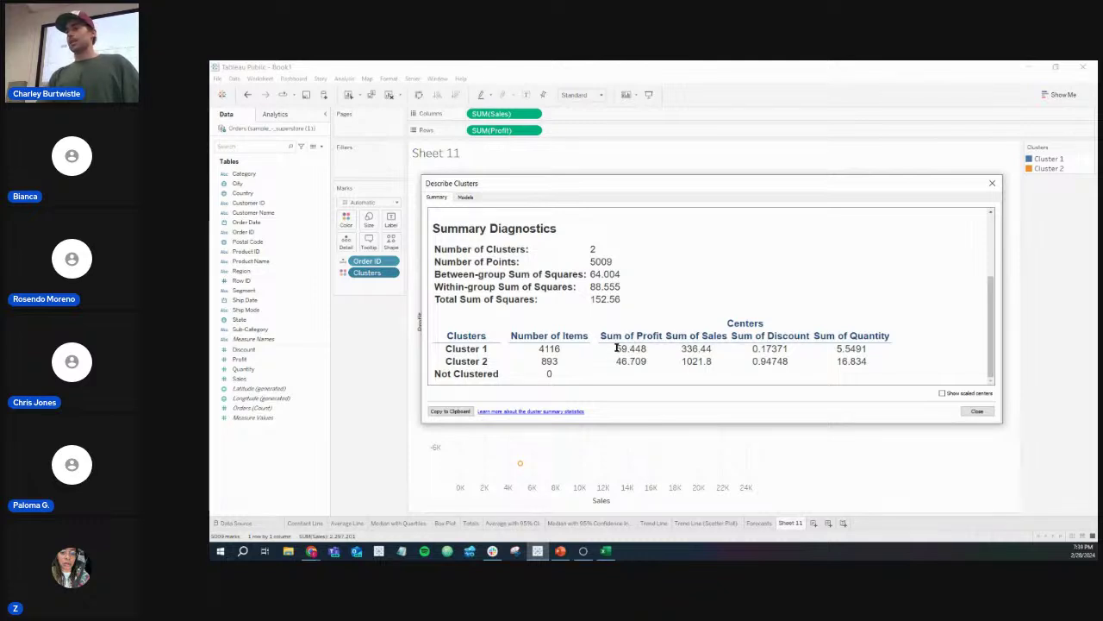
Step: Compare the Profit, Sales, Discount and Quantity centers of Cluster 1 and Cluster 2, highlighting values in the table
left_click_drag(616, 347, 869, 350)
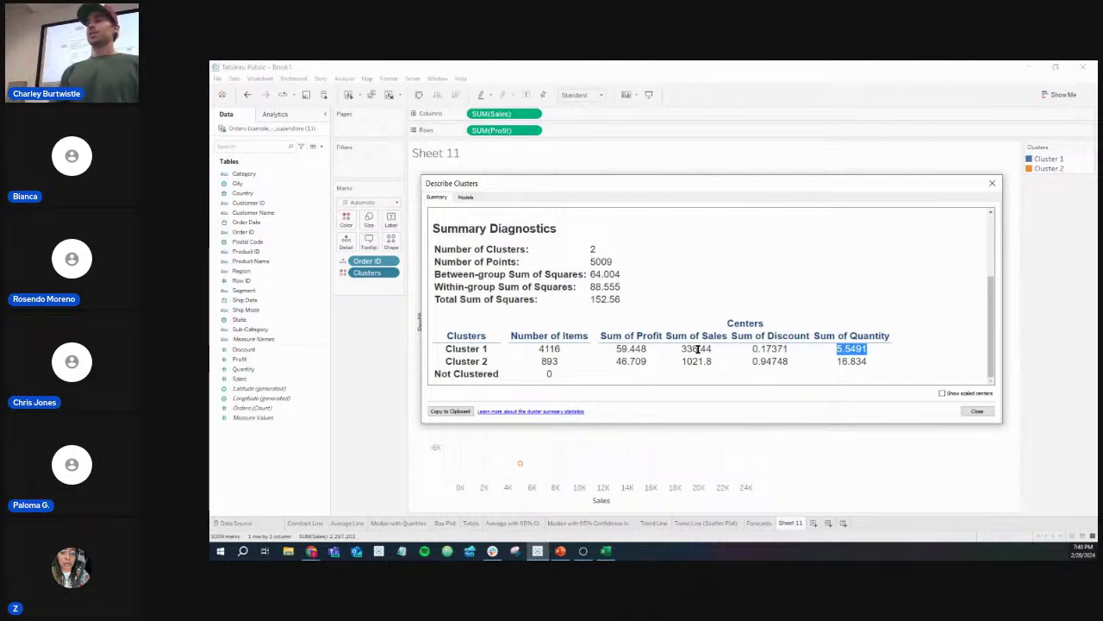
left_click_drag(697, 348, 616, 348)
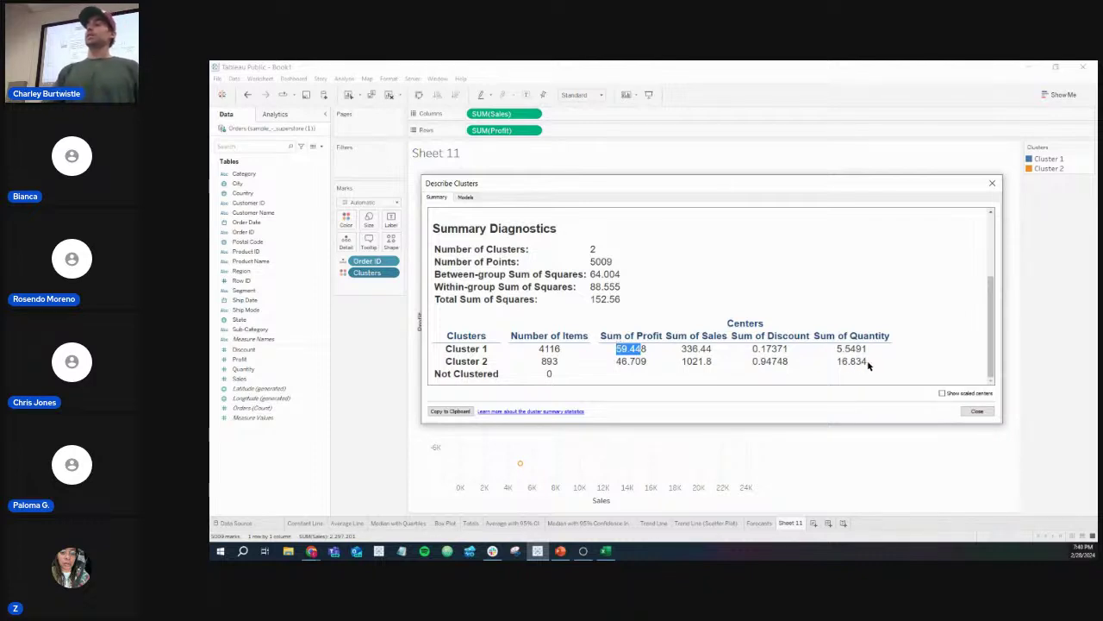
left_click_drag(868, 362, 755, 362)
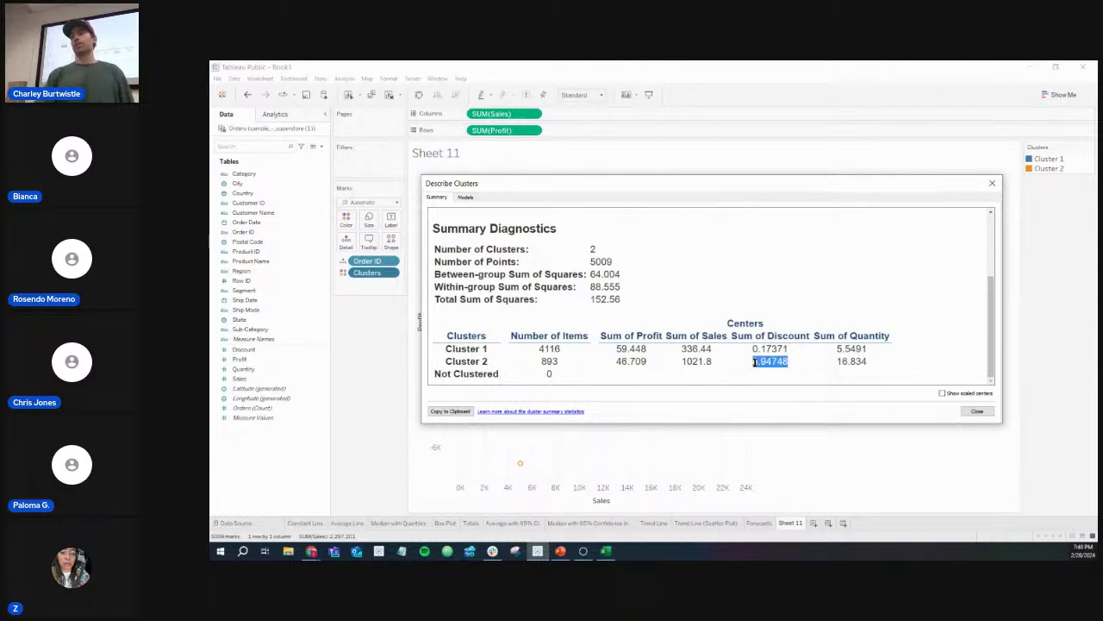
left_click_drag(701, 361, 619, 361)
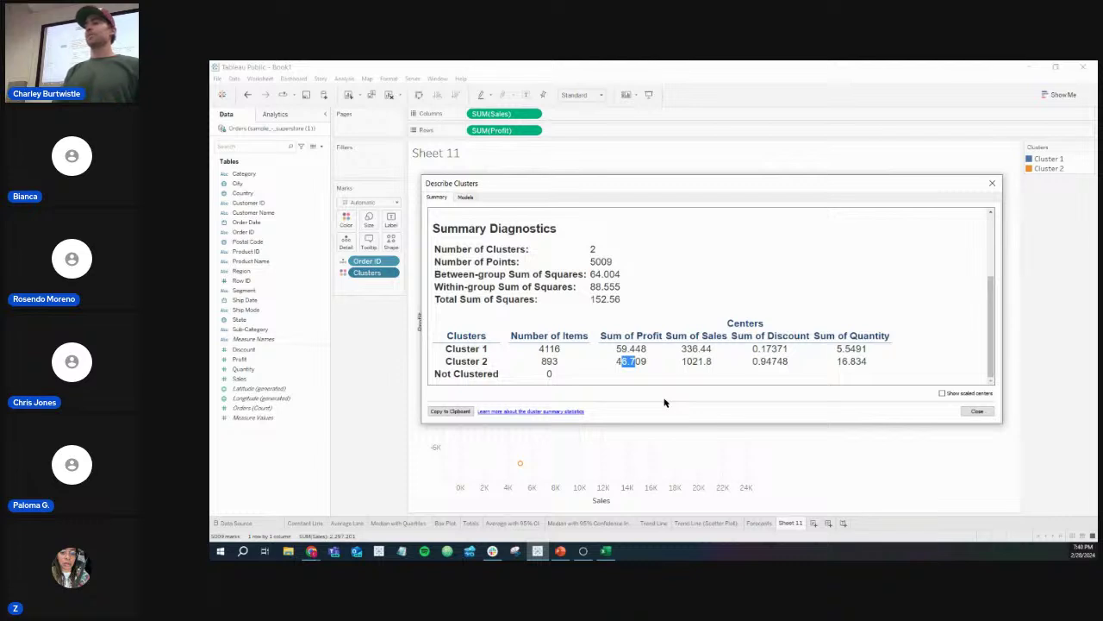
double_click(470, 362)
mouse_move(869, 363)
left_mouse_down()
mouse_move(460, 363)
mouse_move(552, 350)
mouse_move(872, 350)
left_mouse_up()
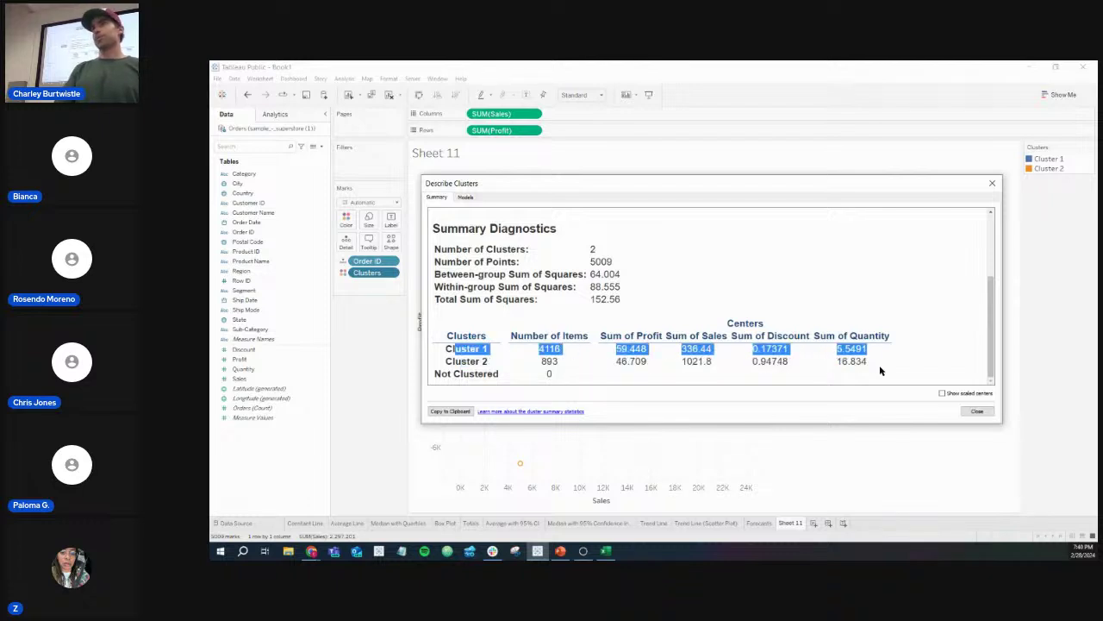
Step: Examine the Analysis of Variance for the cluster variables, then close the cluster description
scroll(761, 322, "up", 3)
scroll(761, 321, "down", 3)
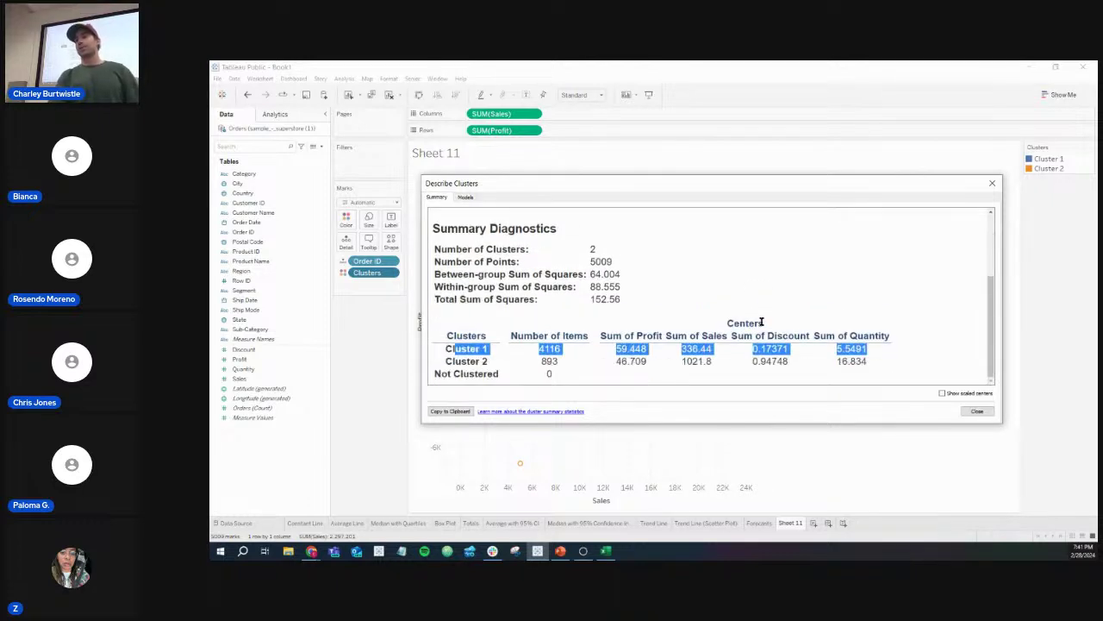
left_click(468, 197)
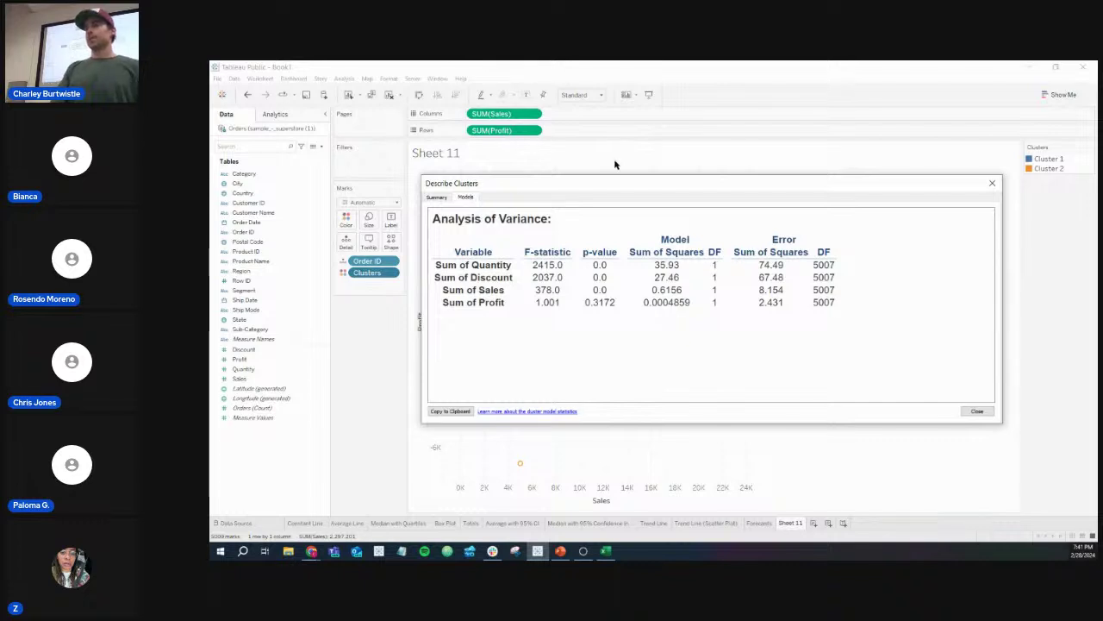
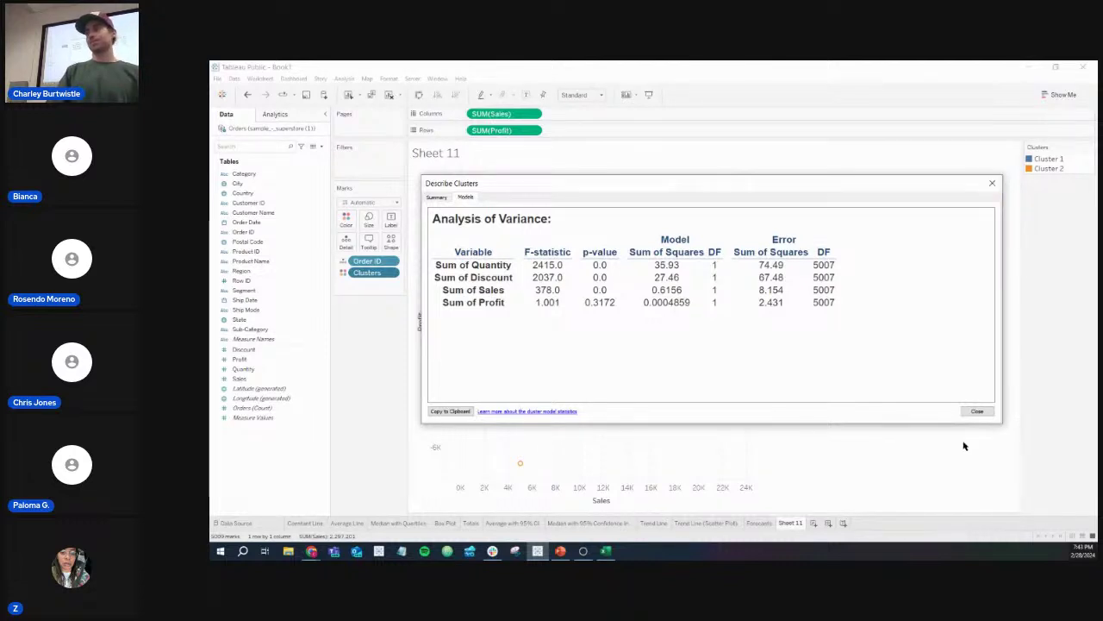
left_click(977, 411)
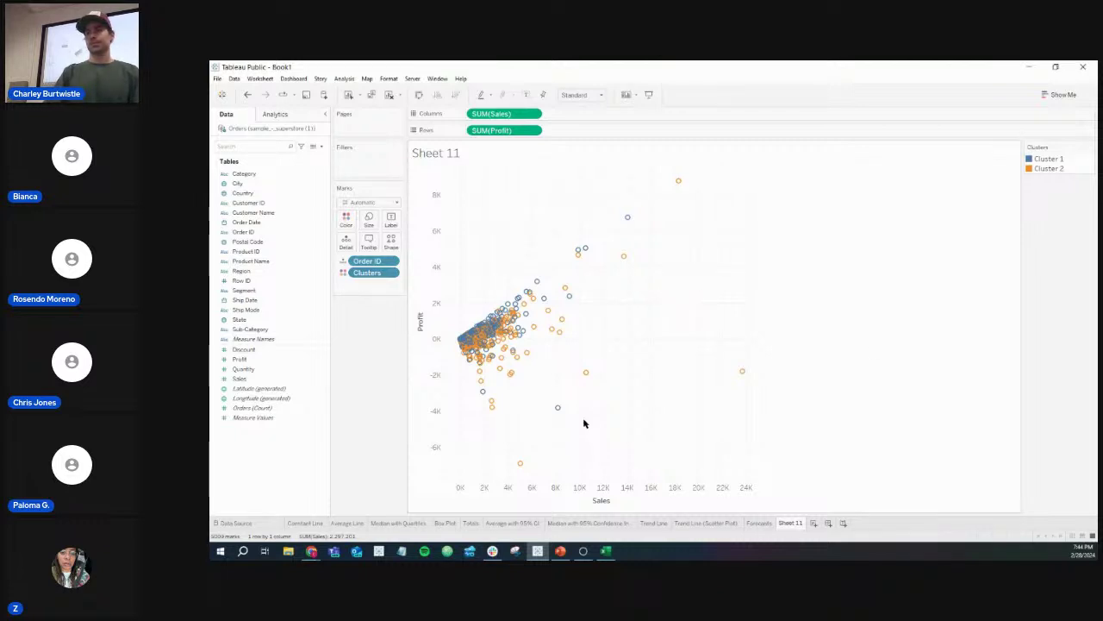
Step: Rename the Sheet 11 worksheet as Clusters
right_click(790, 524)
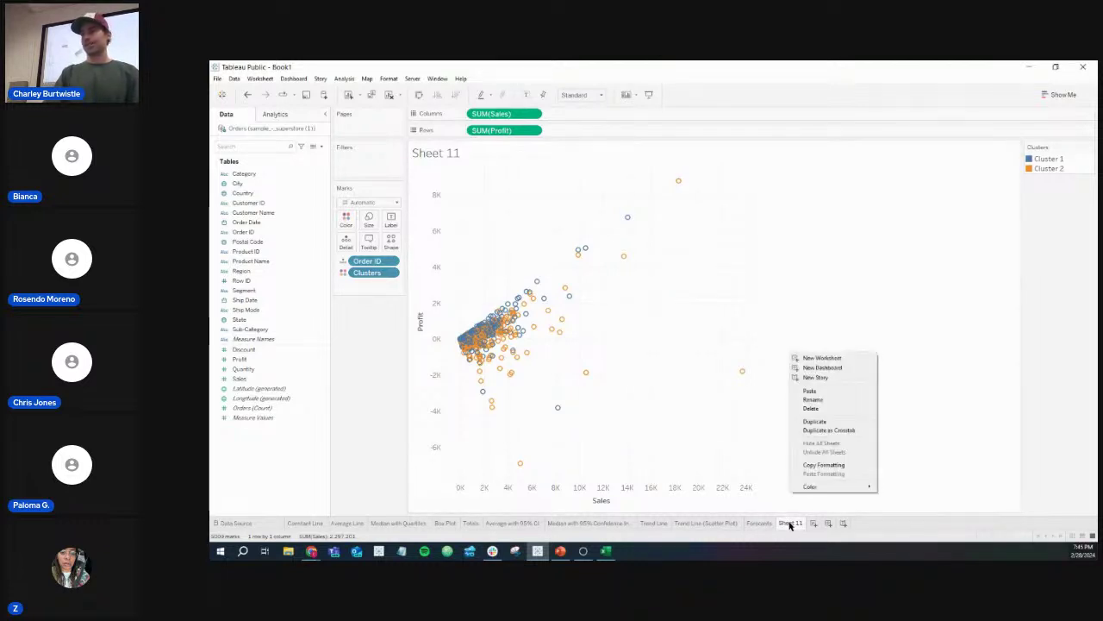
left_click(815, 403)
type("q")
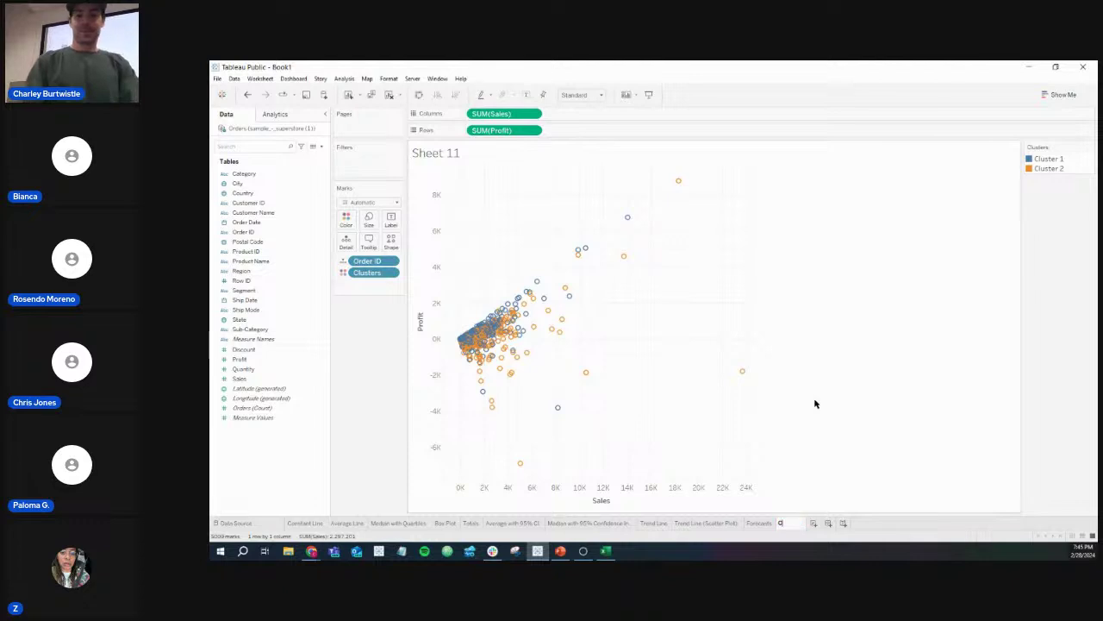
key("Return")
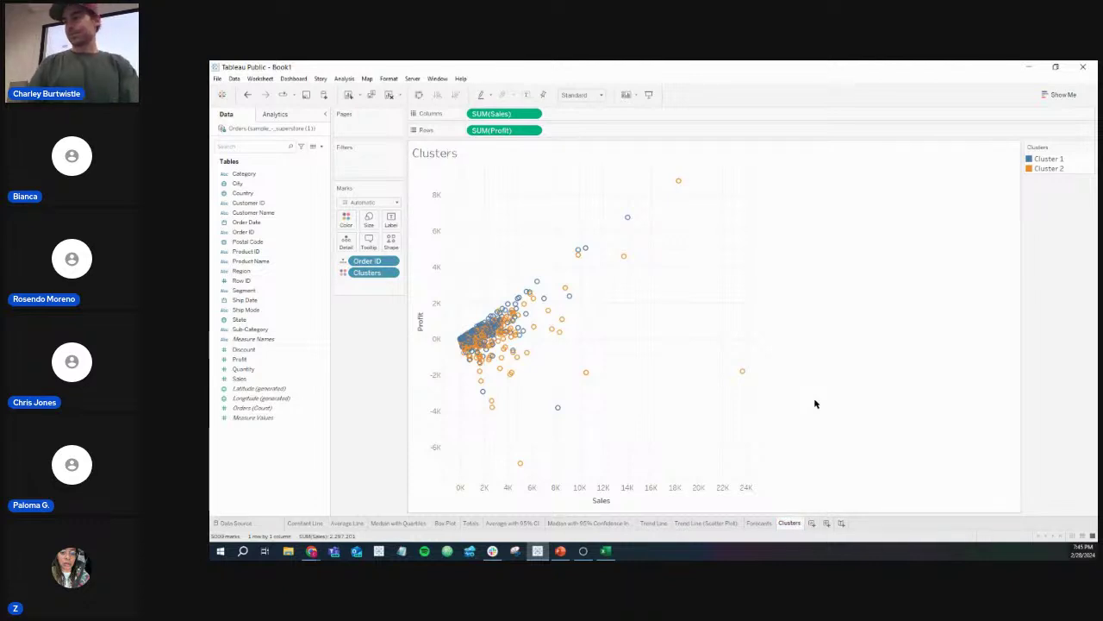
Step: Add a new worksheet and review the available Summarize, Model and Custom analytics options
left_click(811, 523)
left_click(284, 114)
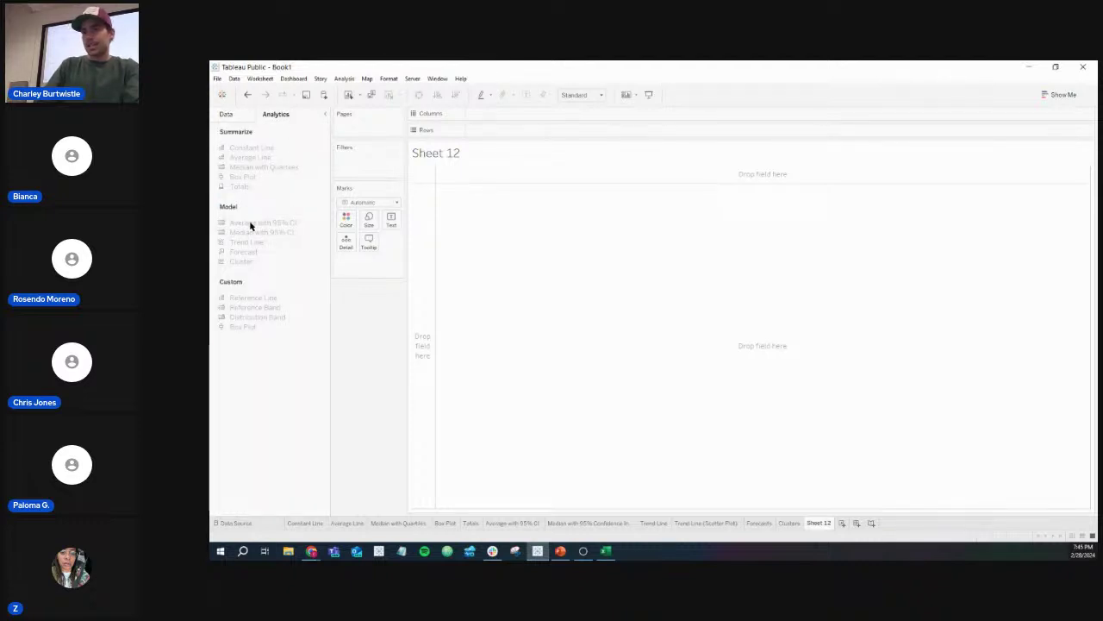
mouse_move(255, 225)
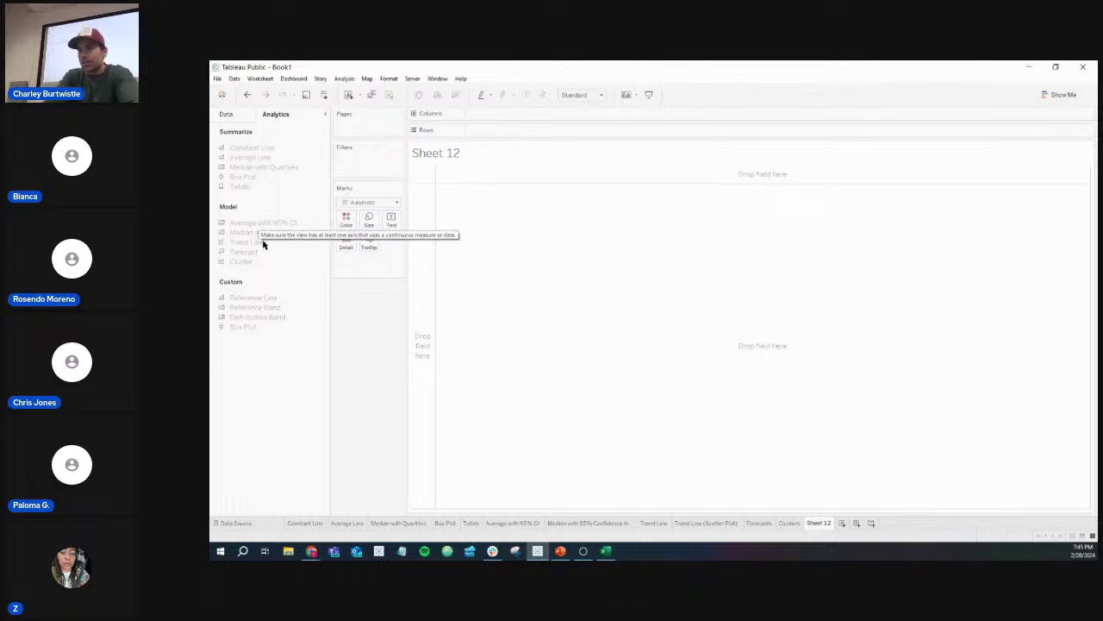
mouse_move(266, 245)
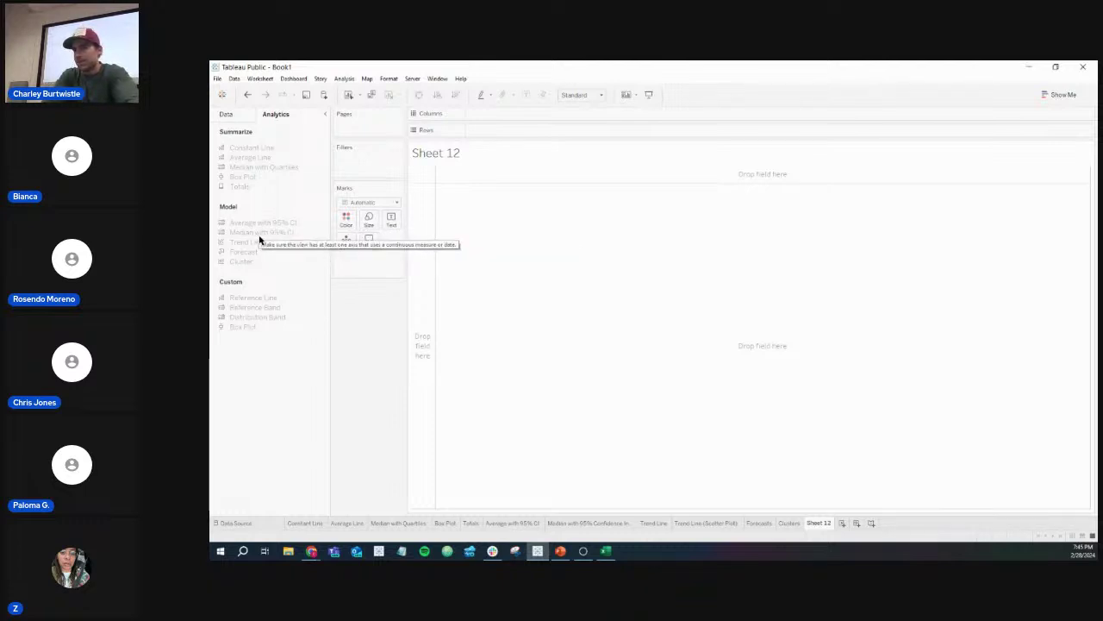
mouse_move(260, 297)
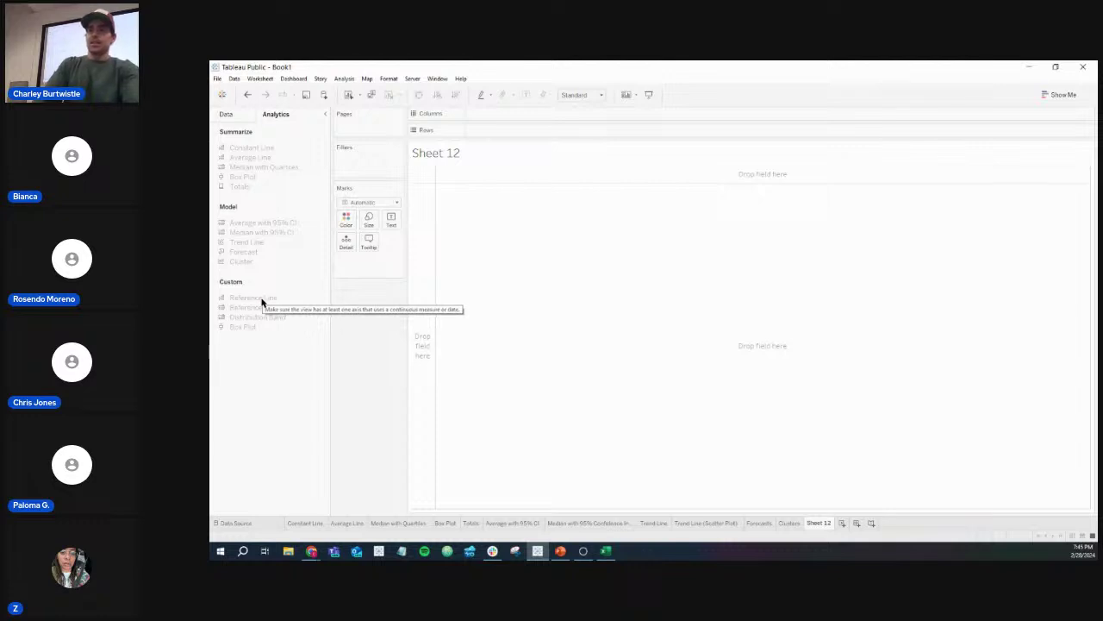
mouse_move(249, 333)
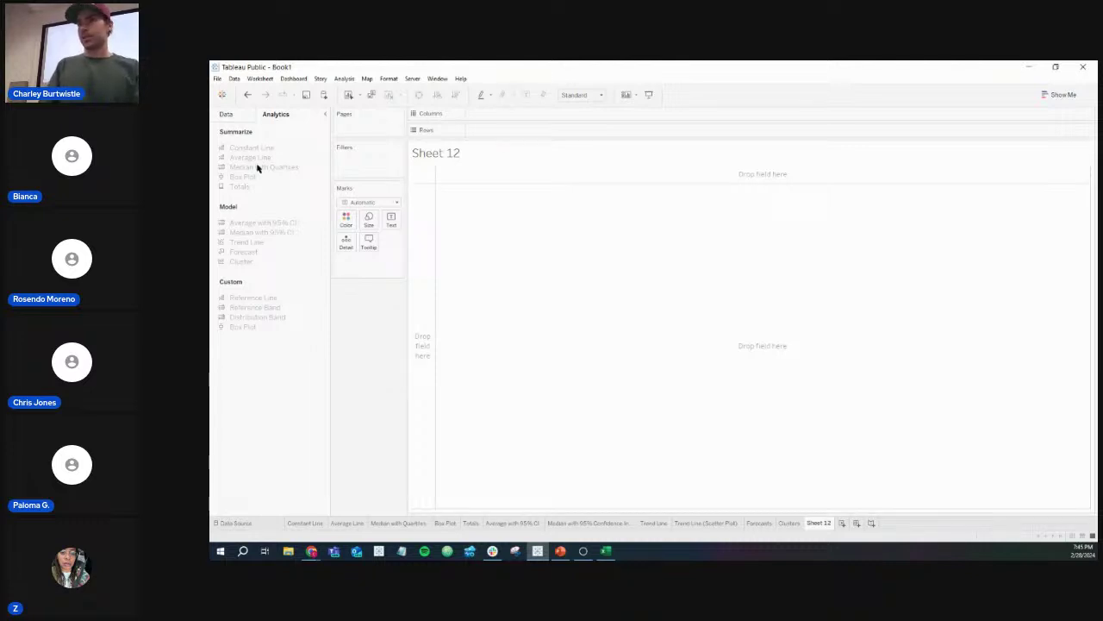
left_click(240, 116)
left_click(266, 115)
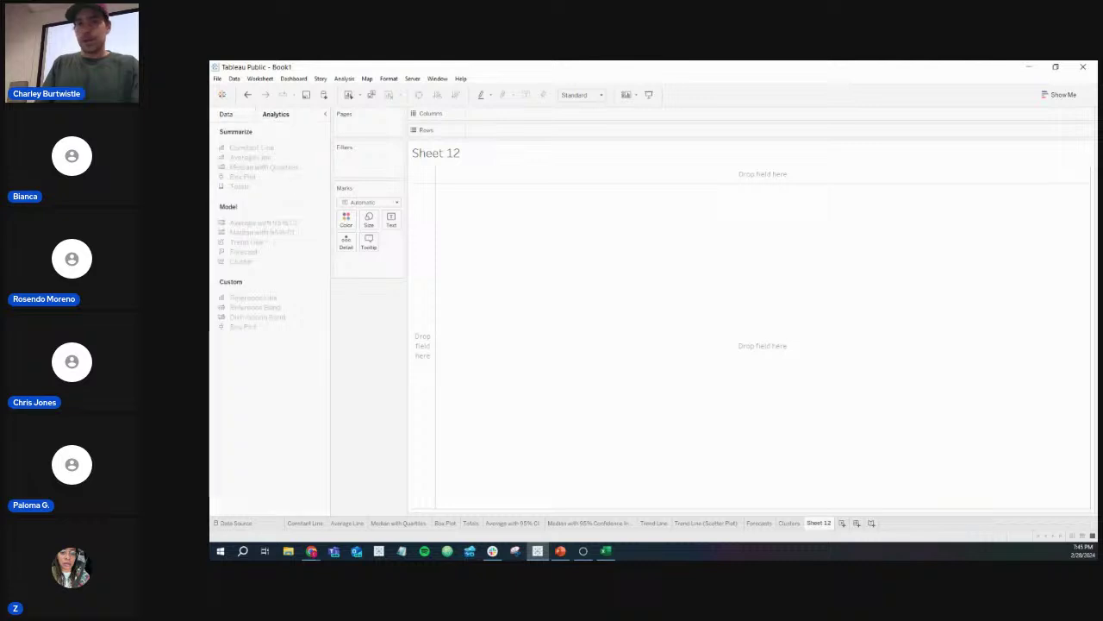
key("alt+Tab")
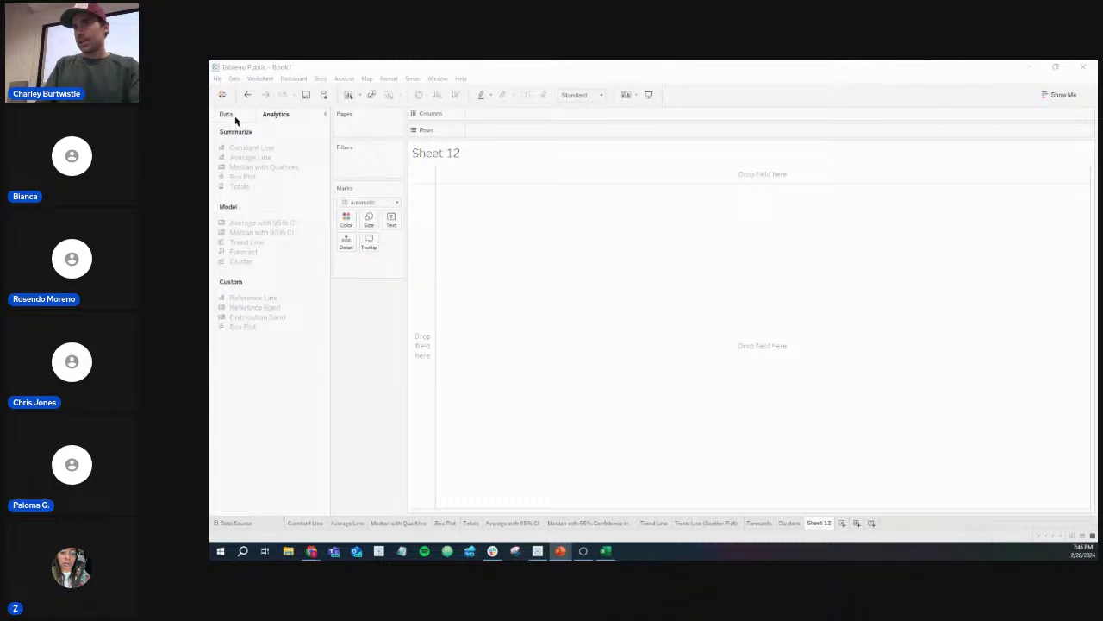
Step: Duplicate the Median with 95% Confidence Interval worksheet and place the copy between Clusters and Sheet 12
left_click(615, 524)
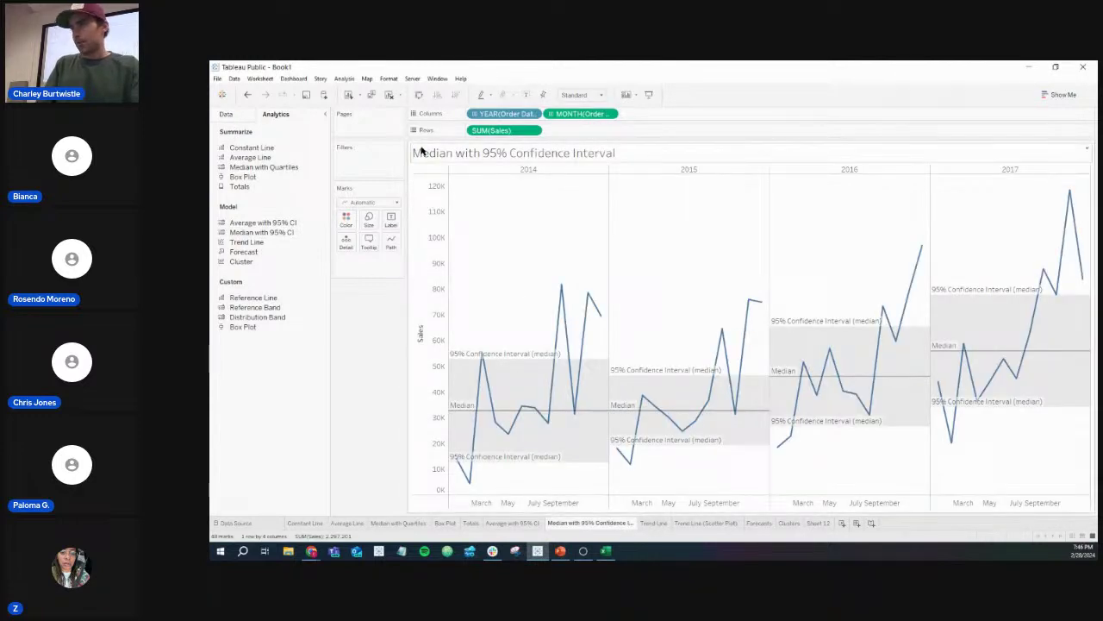
left_click(371, 97)
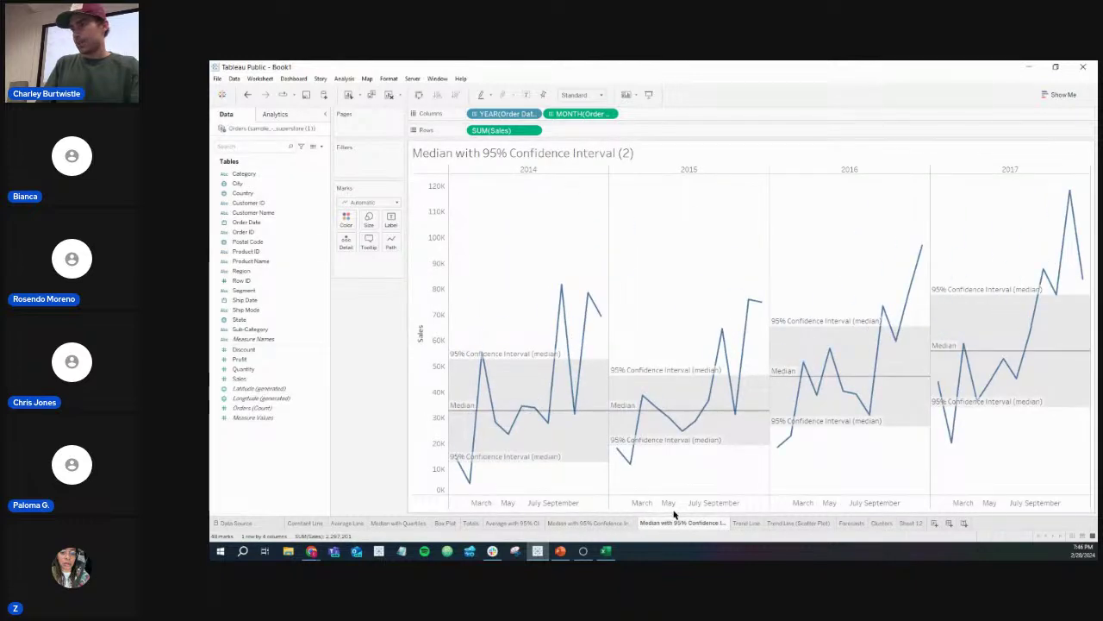
left_click_drag(681, 524, 899, 527)
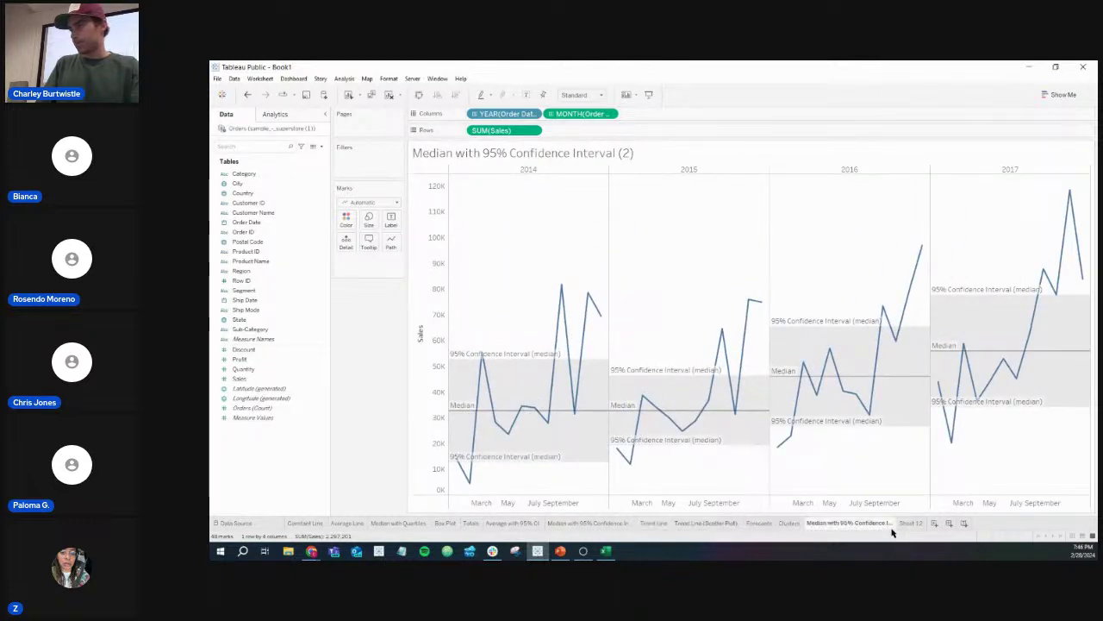
Step: Remove the median line and confidence band from the copy, and plot Sales against a single continuous Month of Order Date
left_click_drag(715, 412, 394, 446)
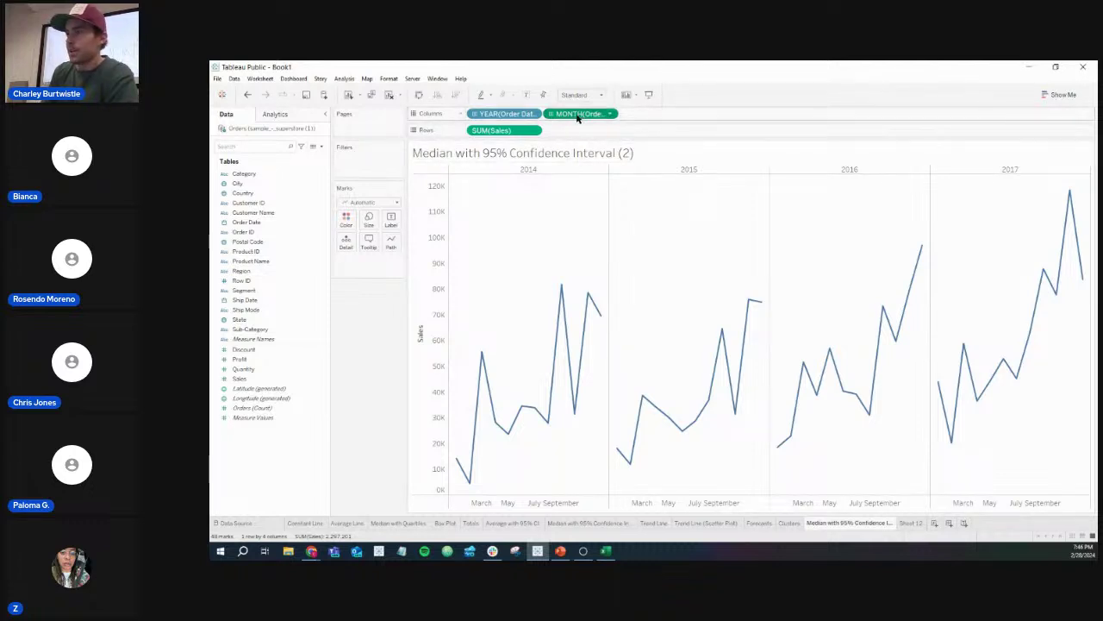
left_click_drag(576, 114, 364, 311)
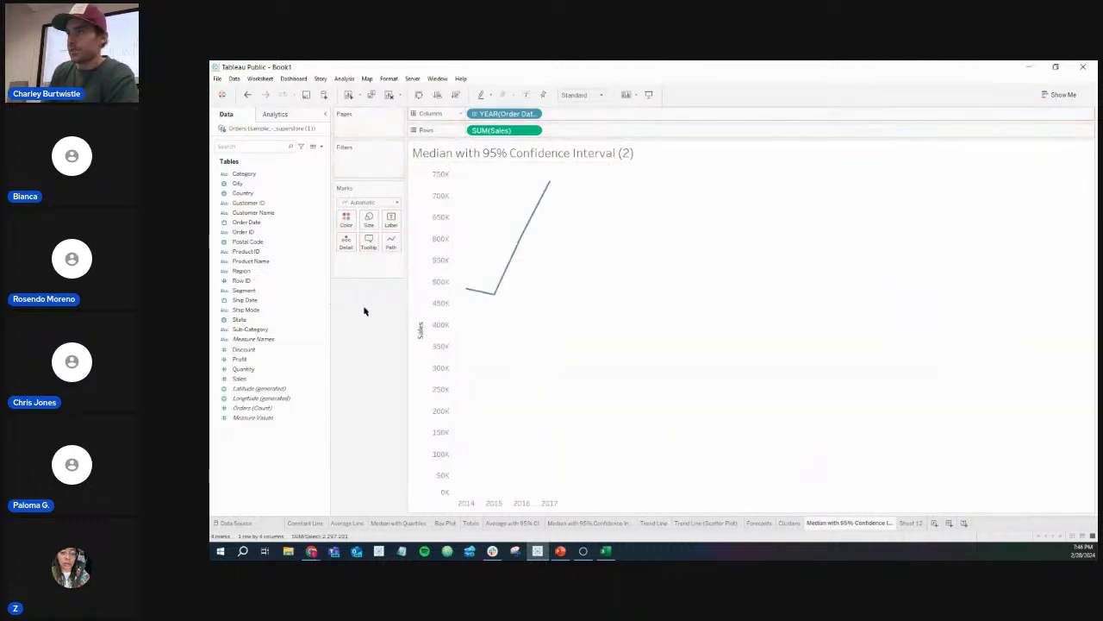
left_click(534, 115)
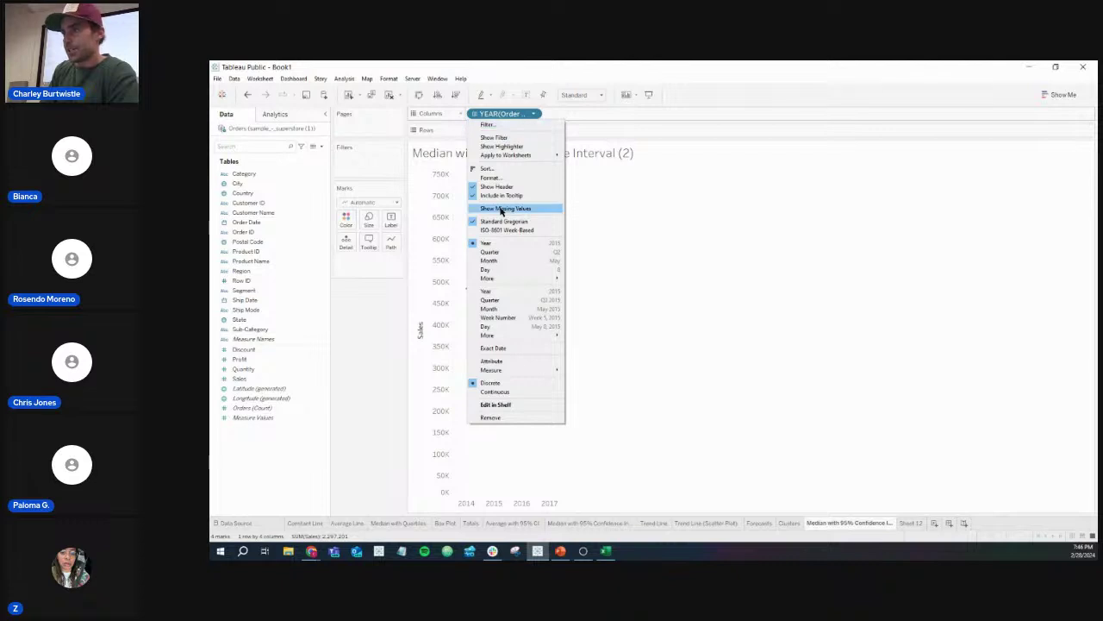
left_click(489, 309)
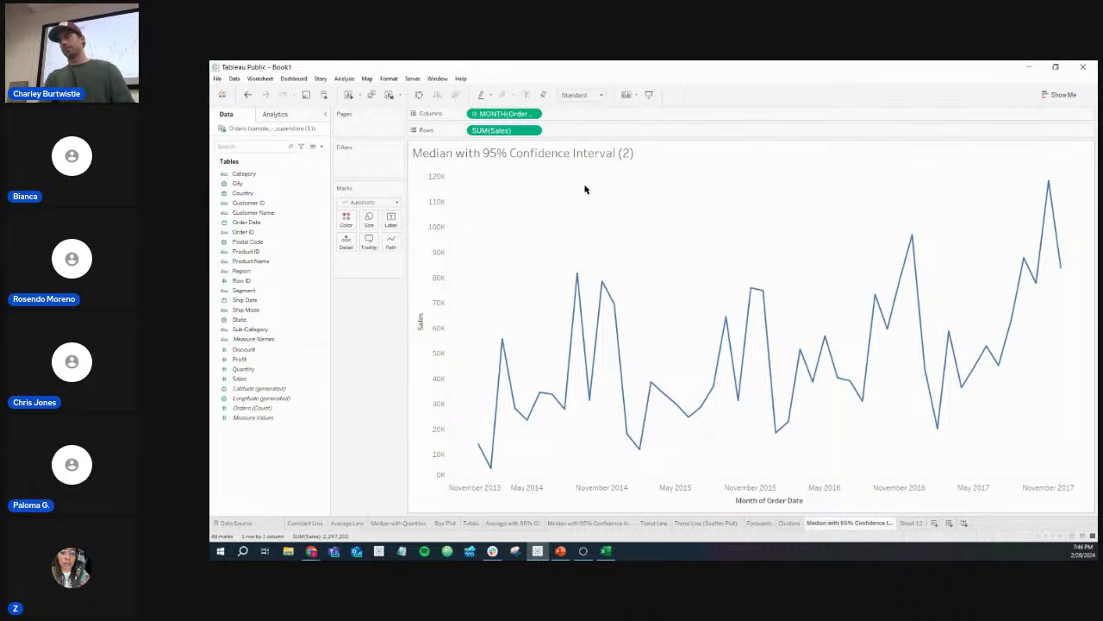
Step: Add an entire-table reference line at the minimum of MONTH(Order Date) and close its settings
left_click(283, 116)
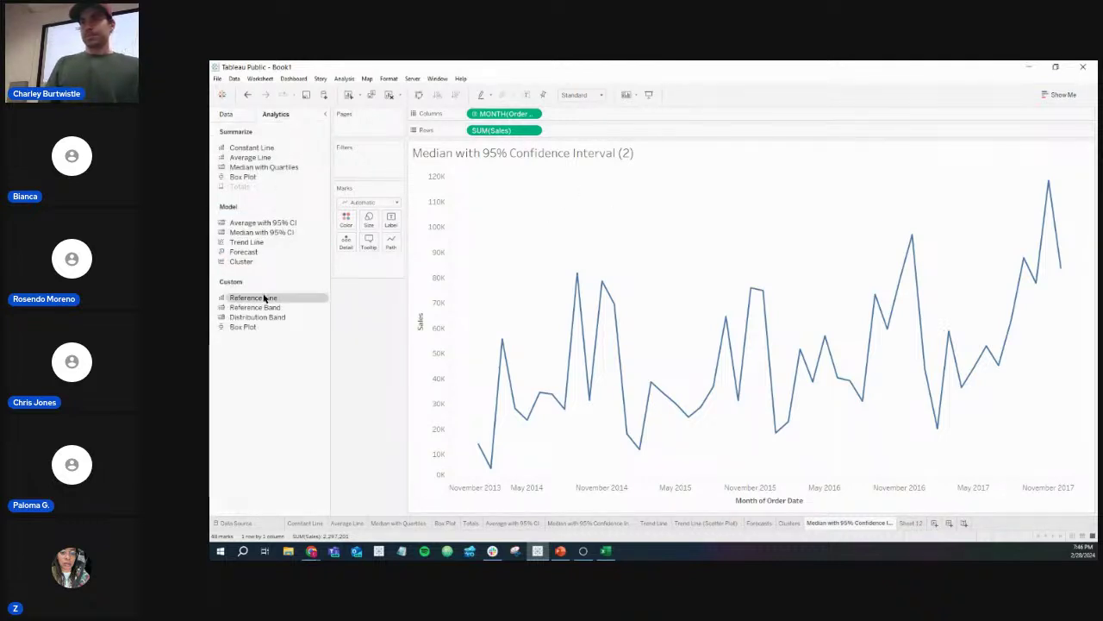
left_click_drag(264, 299, 498, 214)
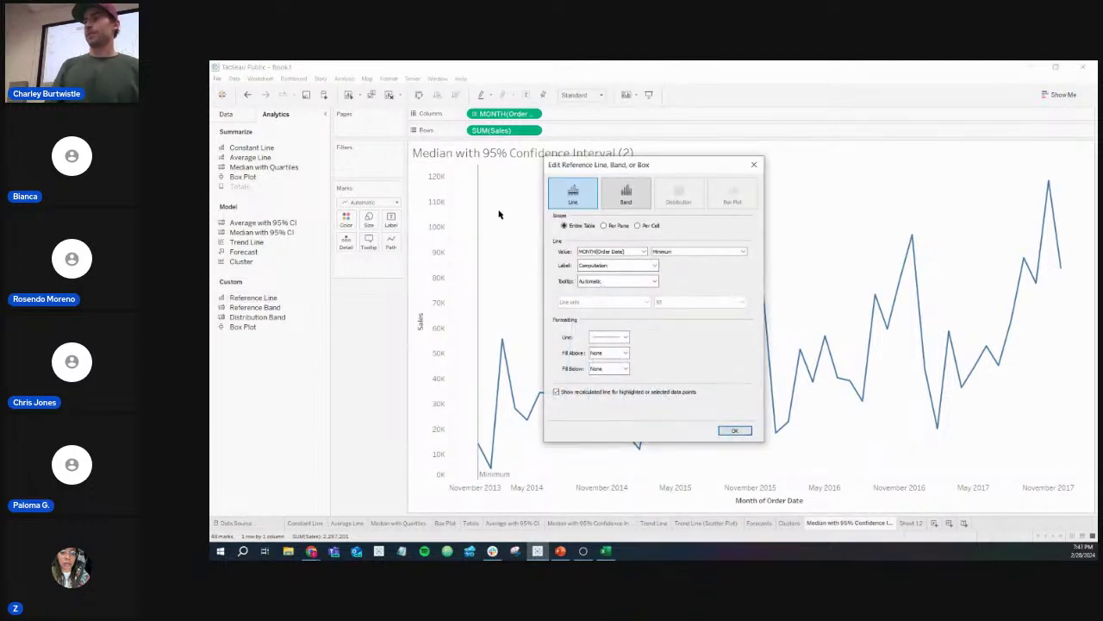
left_click(755, 166)
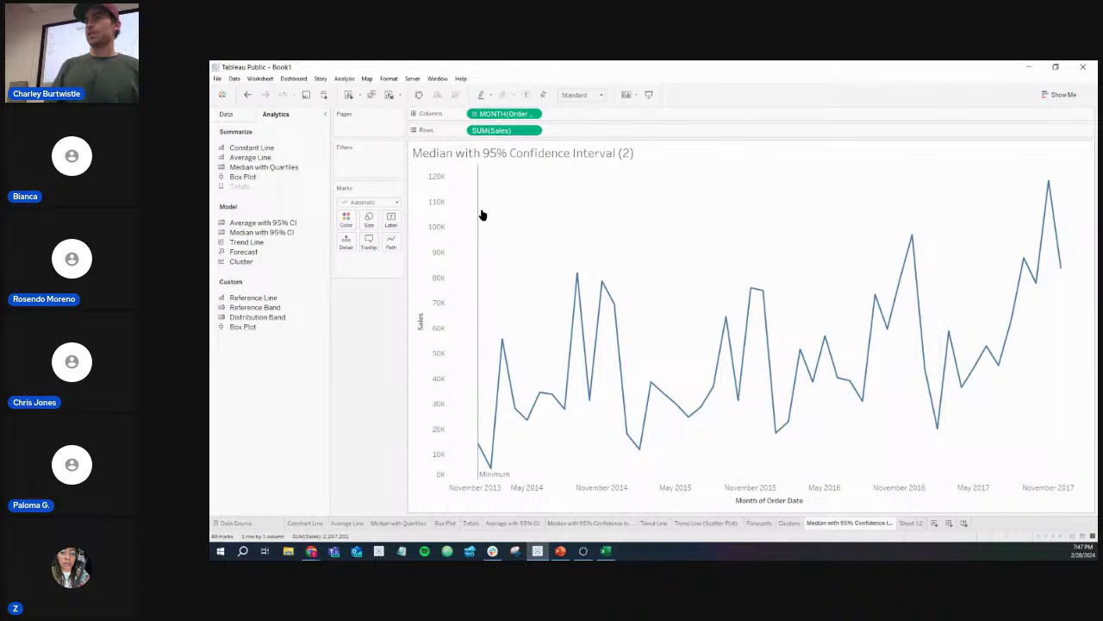
Step: Remove the minimum Order Date reference line from the chart
mouse_move(477, 216)
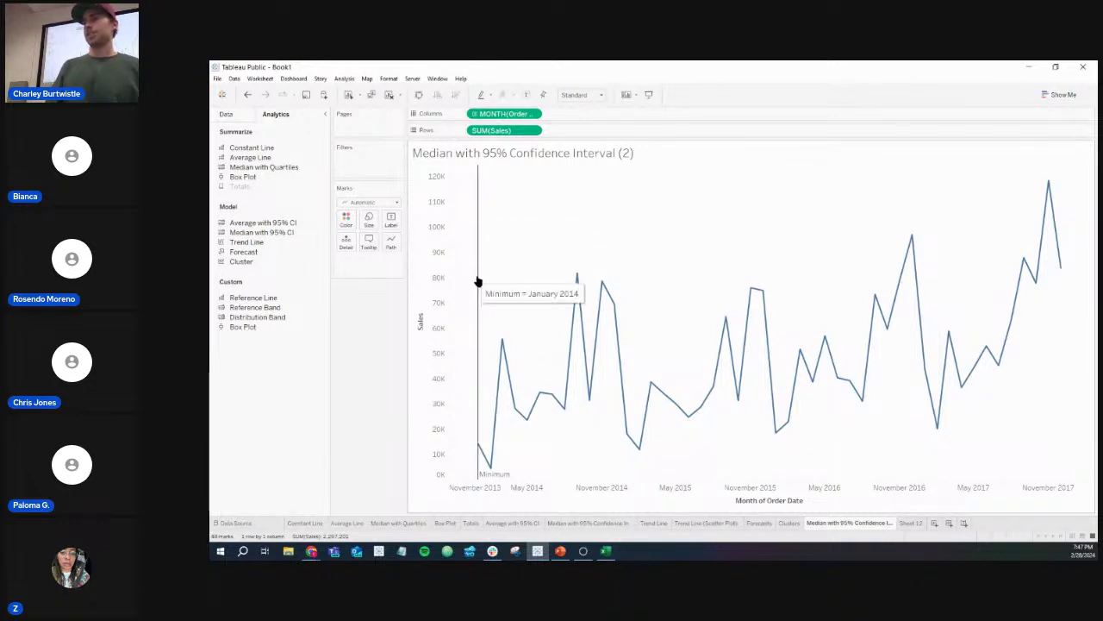
left_click_drag(478, 352, 376, 348)
Step: Add an entire-table average reference line for SUM(Sales), close its settings and remove the line again
left_click_drag(271, 298, 500, 229)
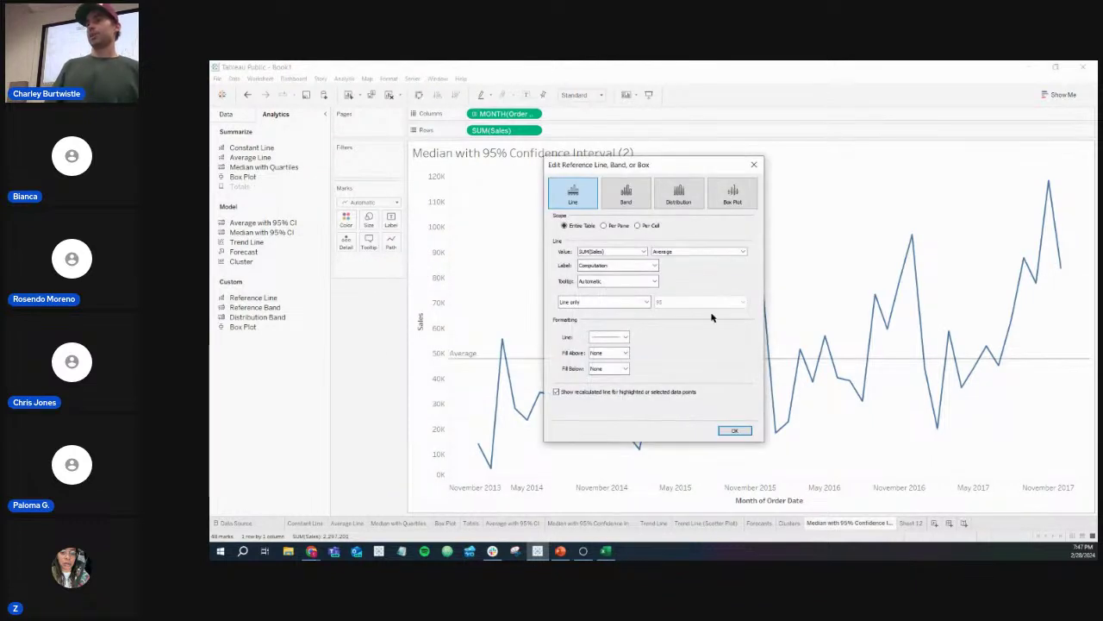
left_click(754, 164)
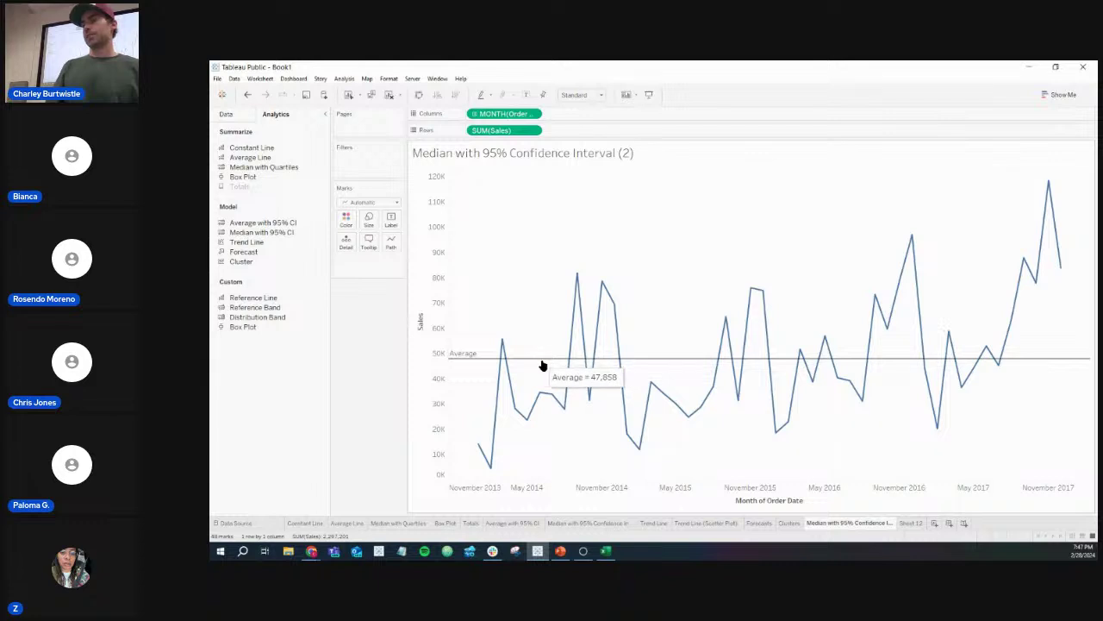
left_click_drag(542, 366, 353, 362)
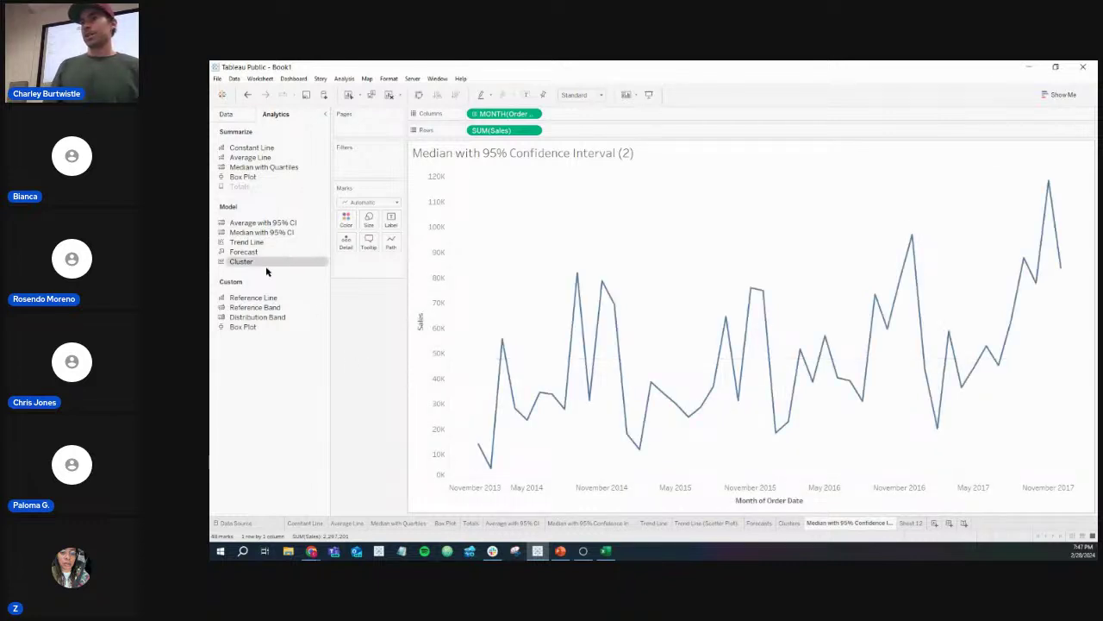
Step: Add an entire-table reference line for MONTH(Order Date) and switch its computation to Constant
left_click_drag(258, 299, 494, 218)
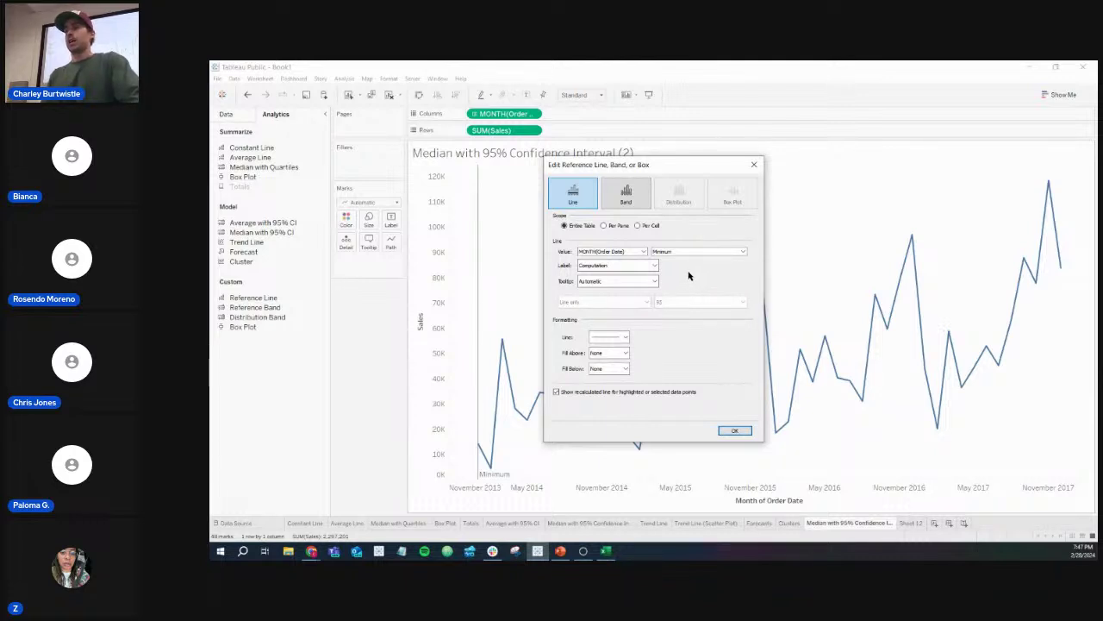
mouse_move(675, 166)
left_mouse_down()
mouse_move(726, 157)
mouse_move(692, 155)
left_mouse_up()
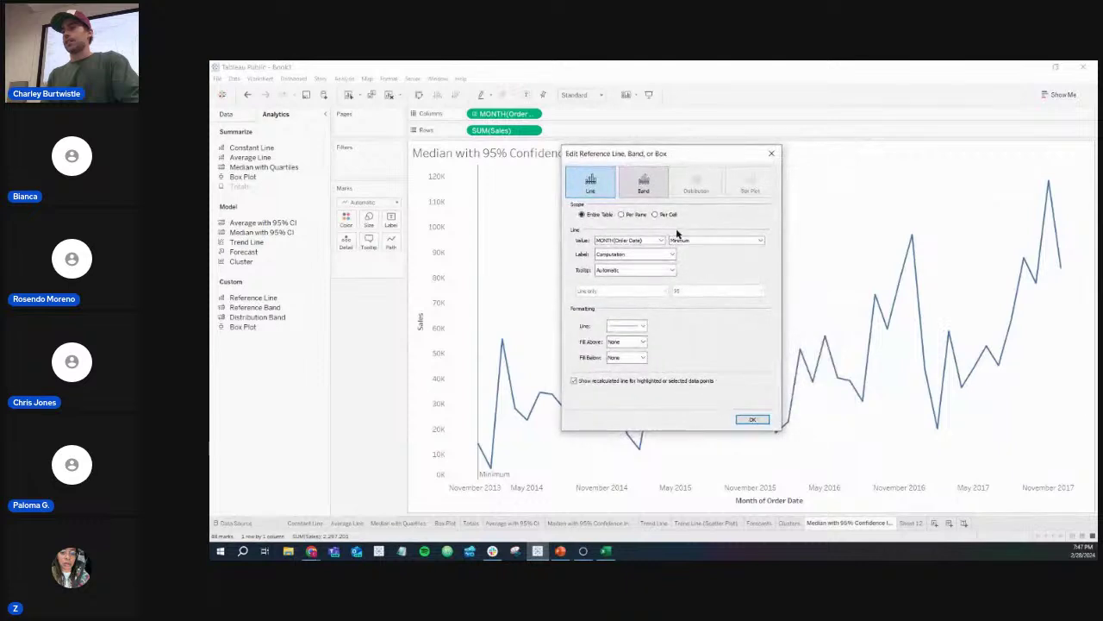
left_click(660, 240)
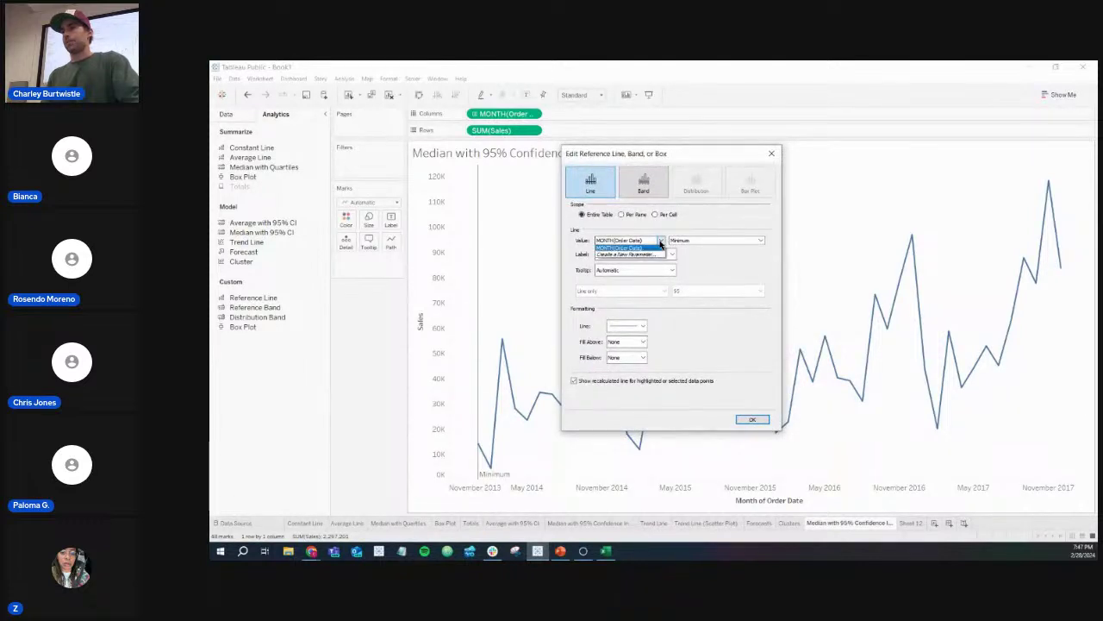
left_click(653, 237)
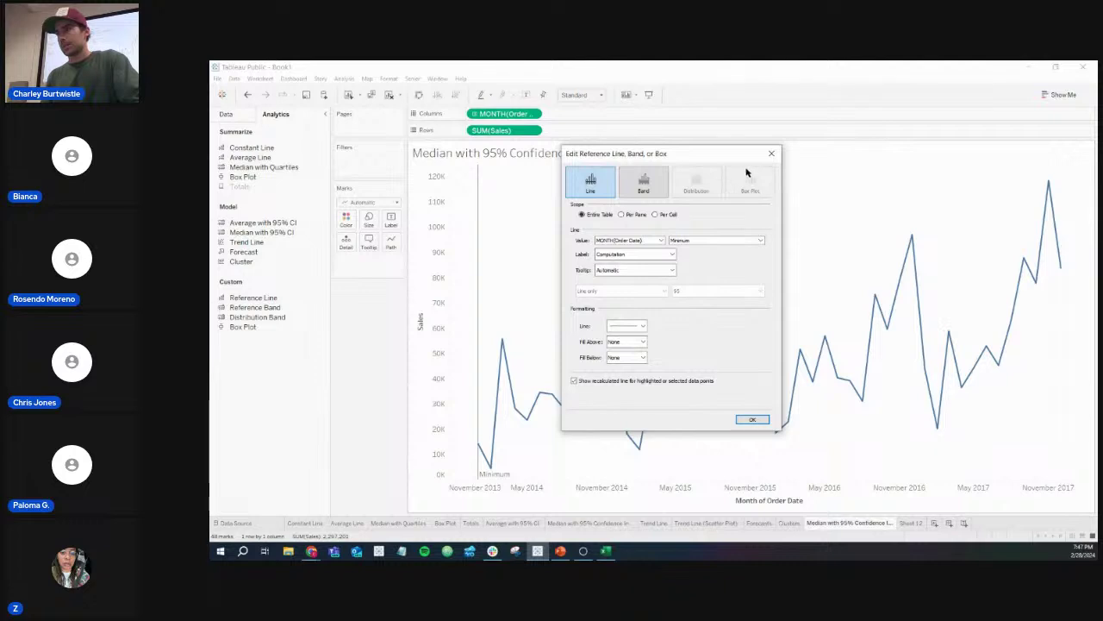
left_click(709, 240)
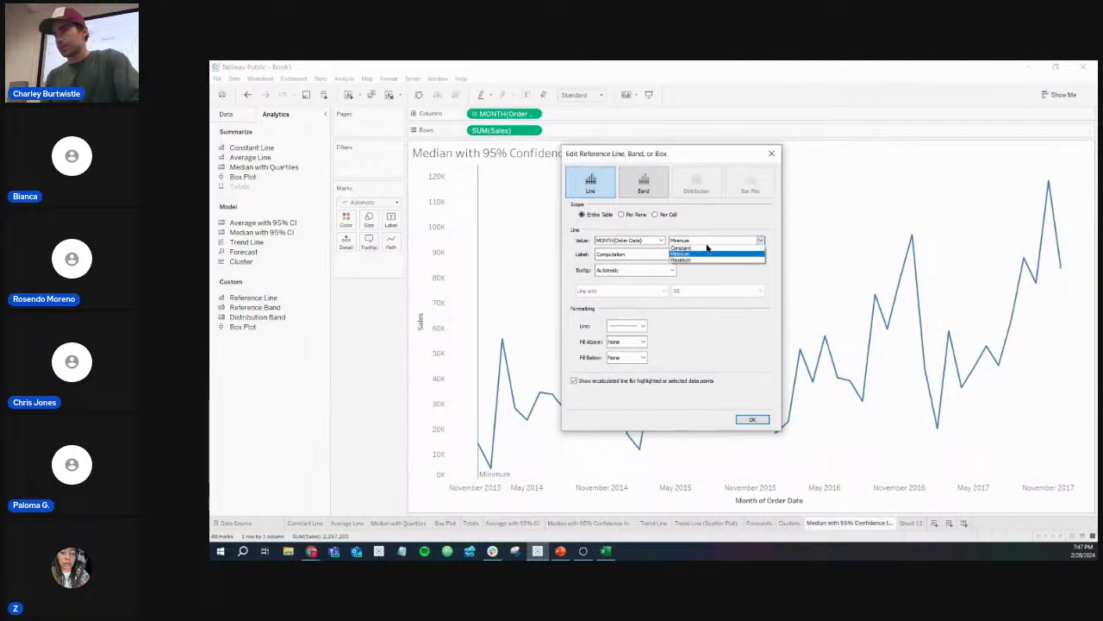
left_click(706, 250)
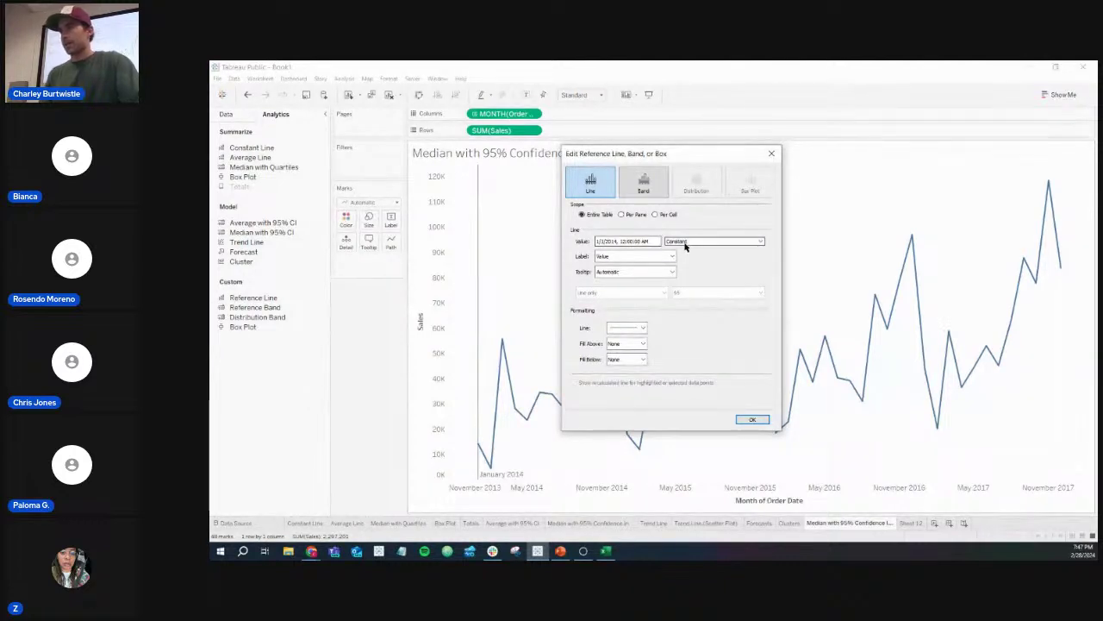
Step: Set the constant reference line's date to 1/1/2017
left_click(687, 244)
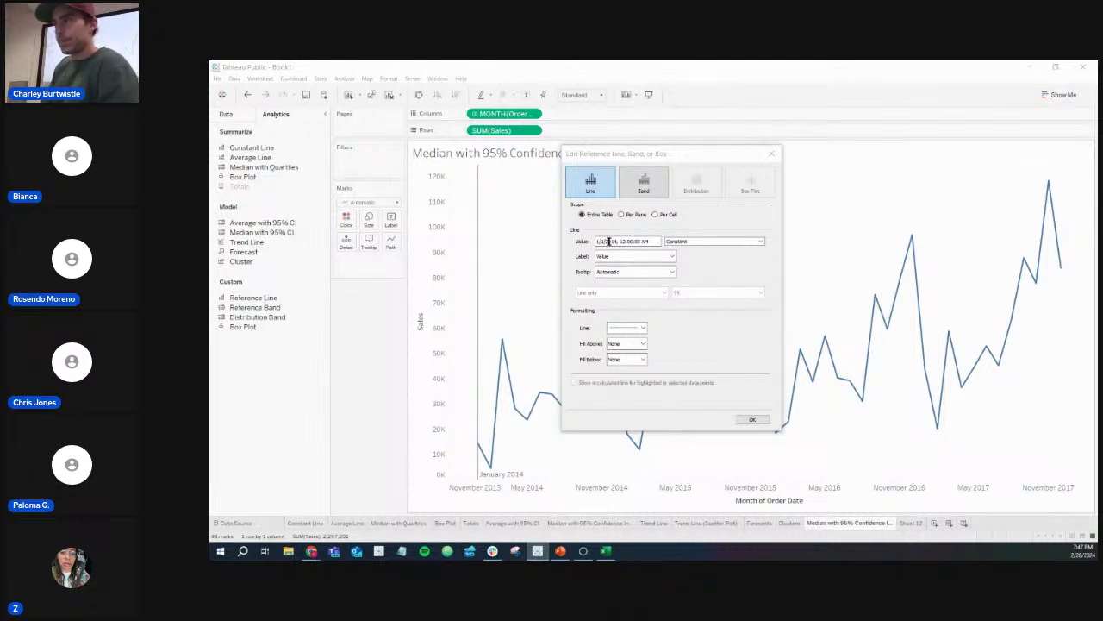
left_click(703, 269)
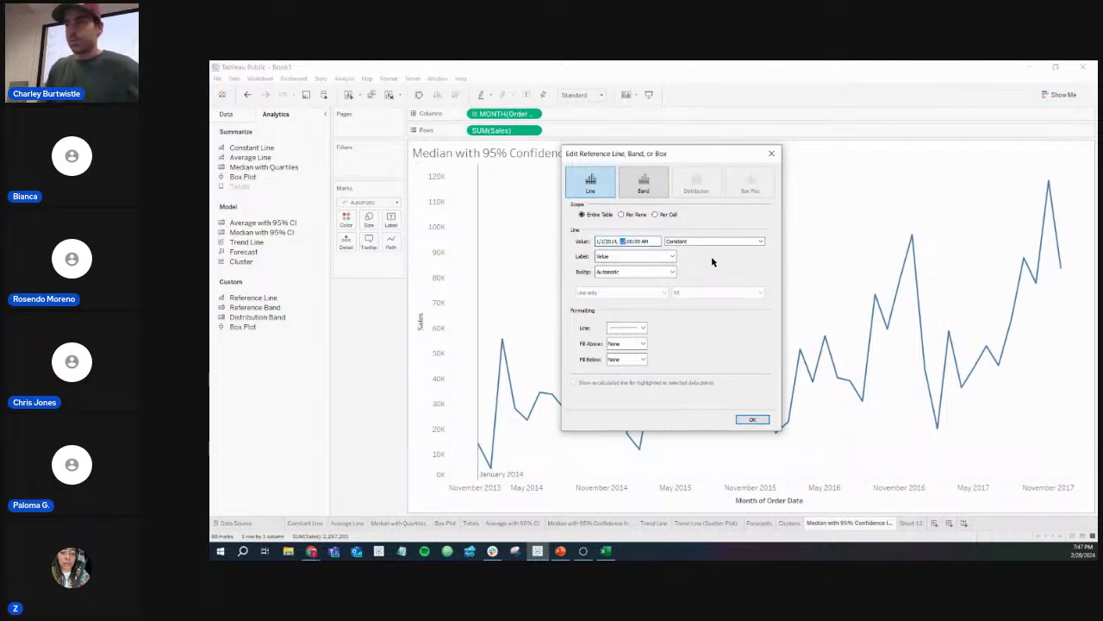
left_click(662, 247)
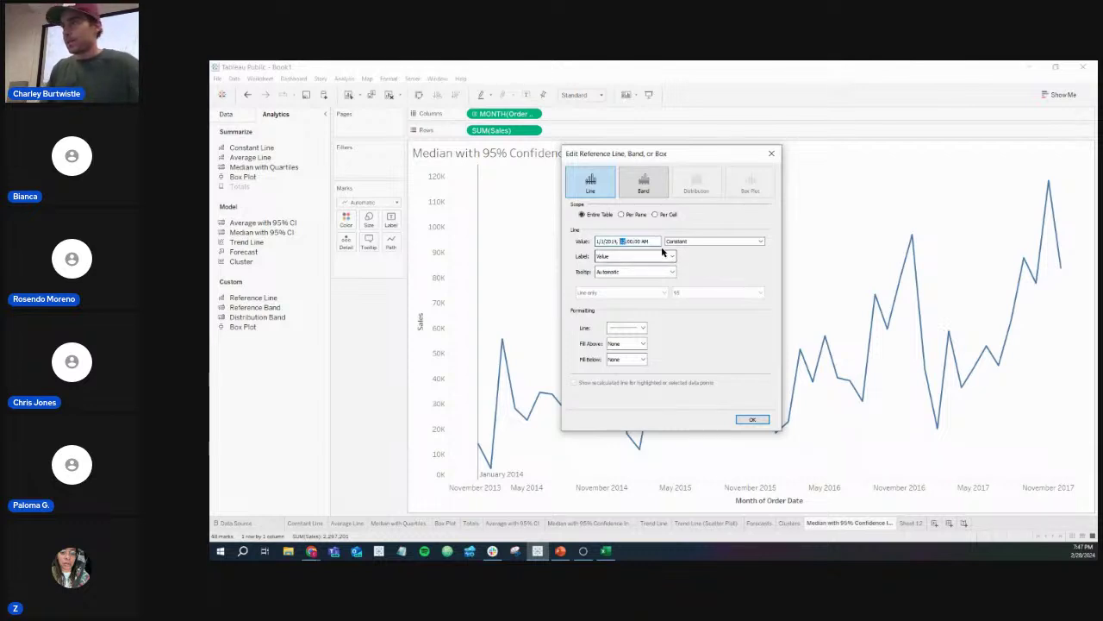
left_click(618, 242)
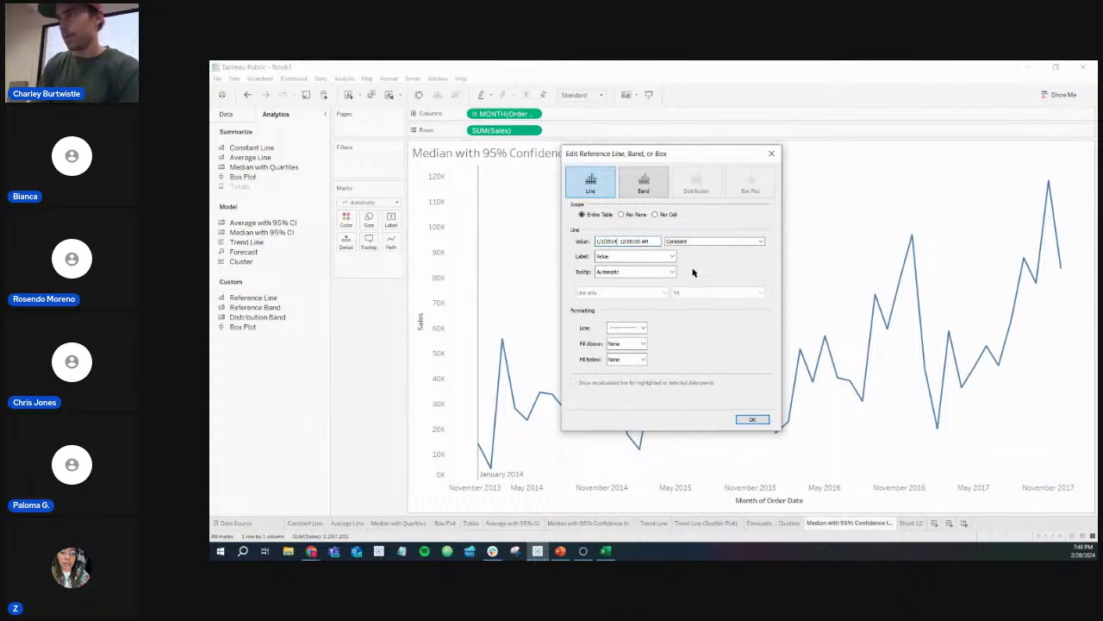
type("2017")
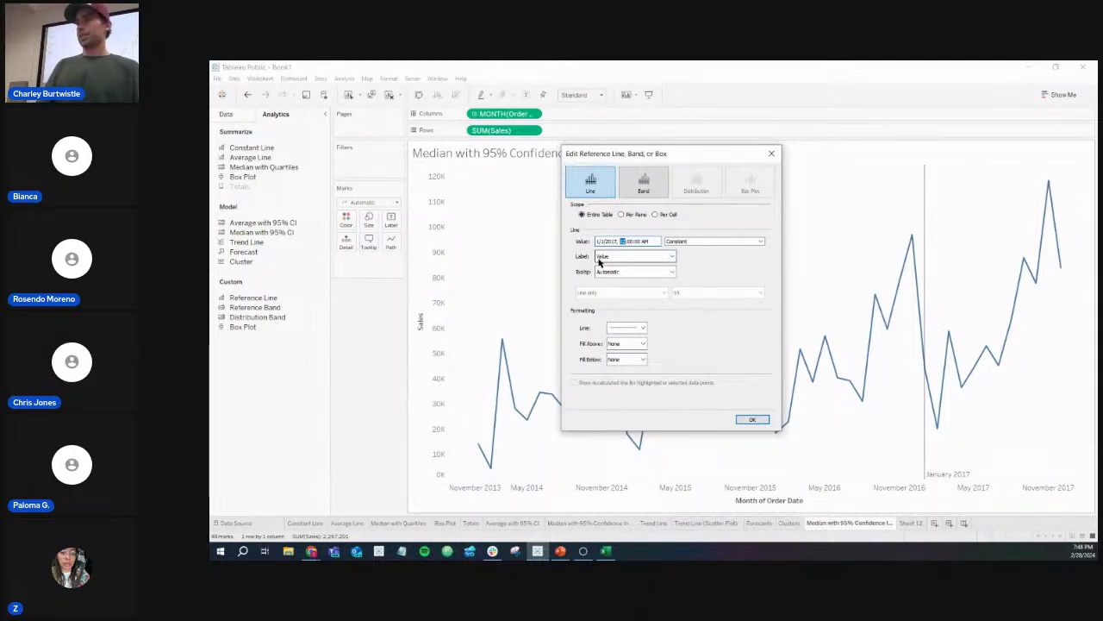
Step: Give the January 2017 reference line the custom label "Changed Pricing Model" and accept its settings
left_click(673, 257)
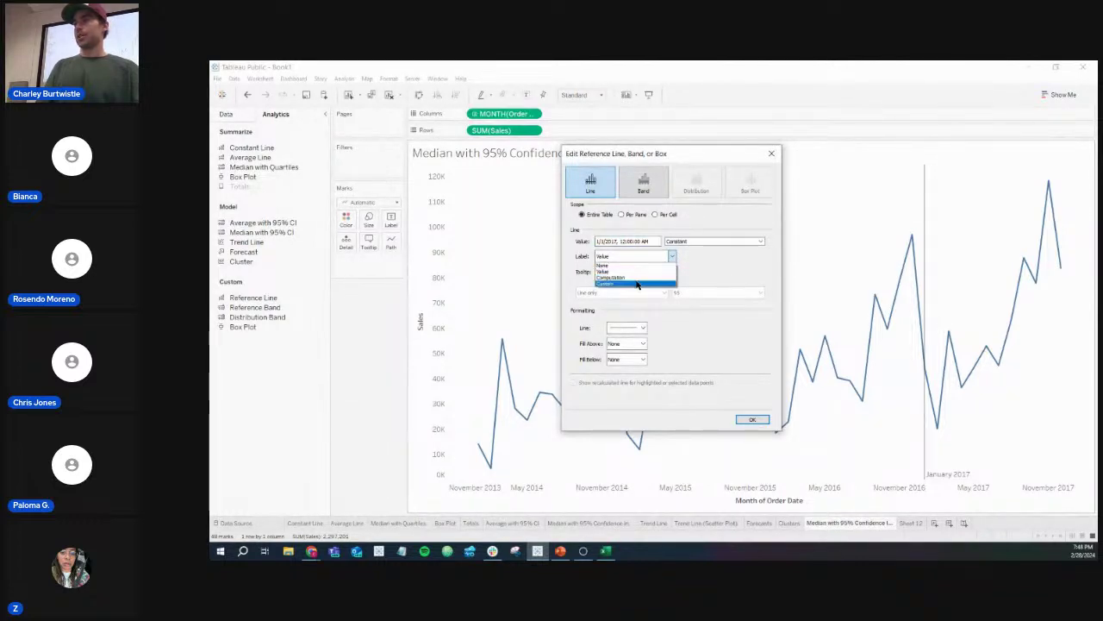
left_click(637, 284)
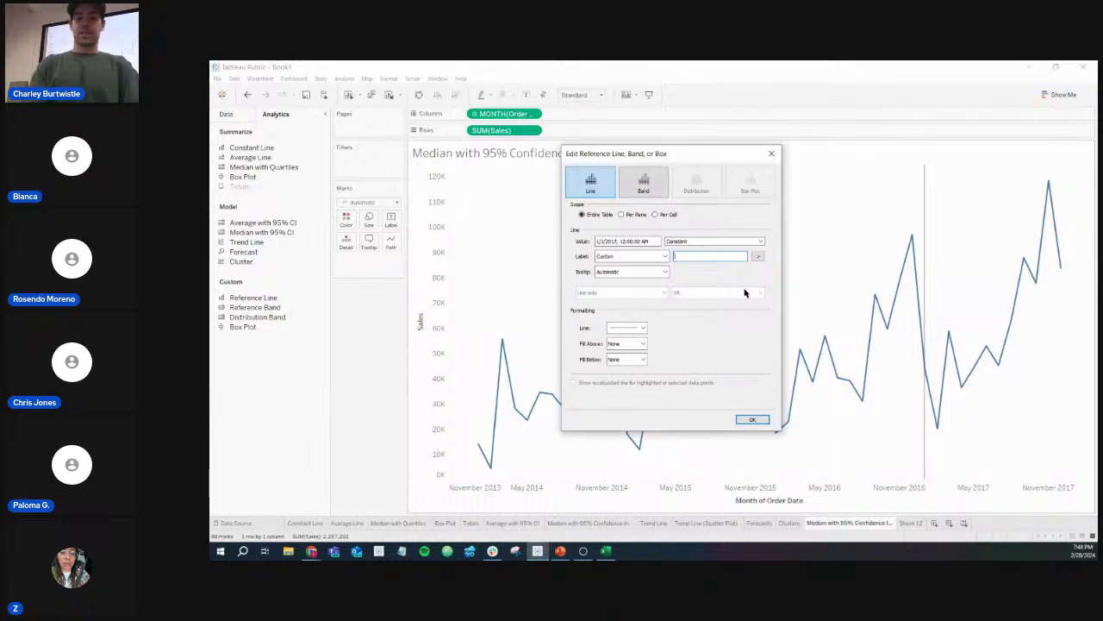
type("Changed Pri")
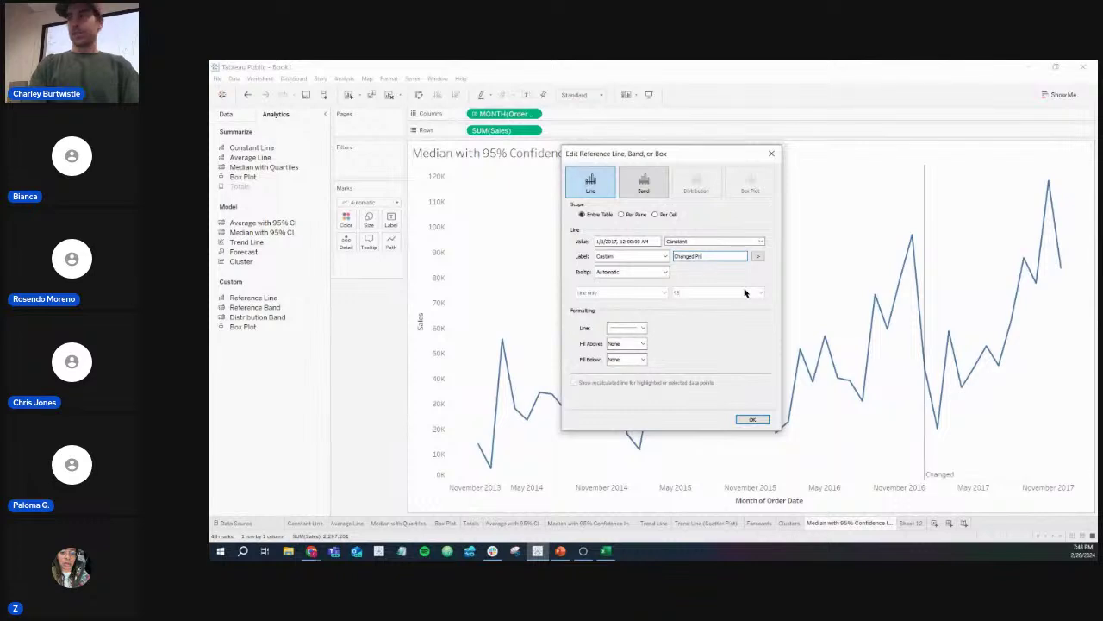
type("cing Model")
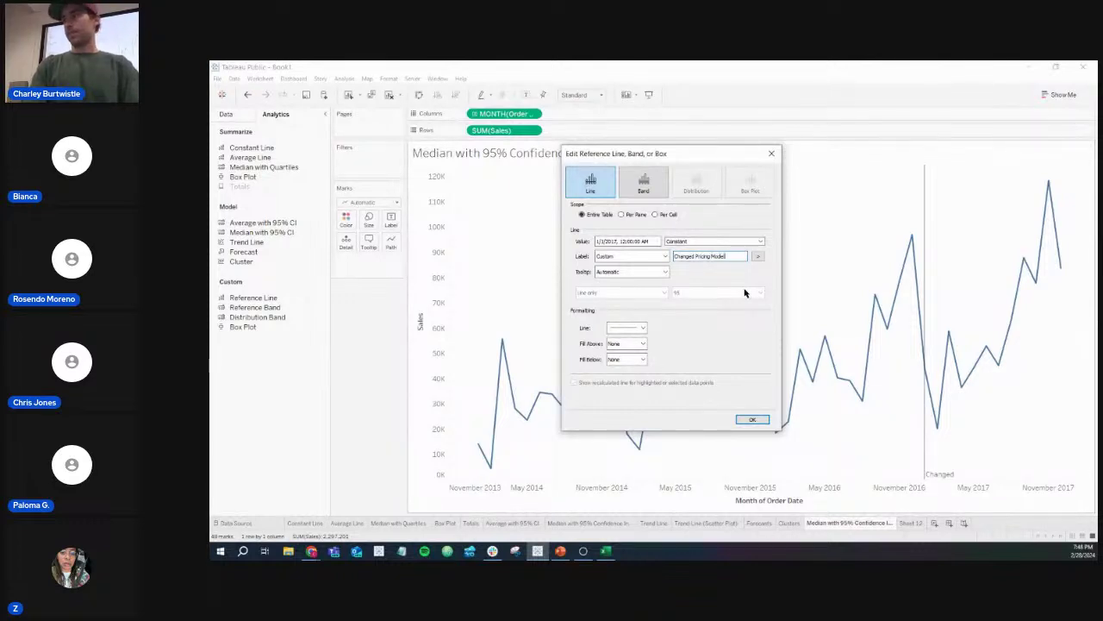
left_click(752, 419)
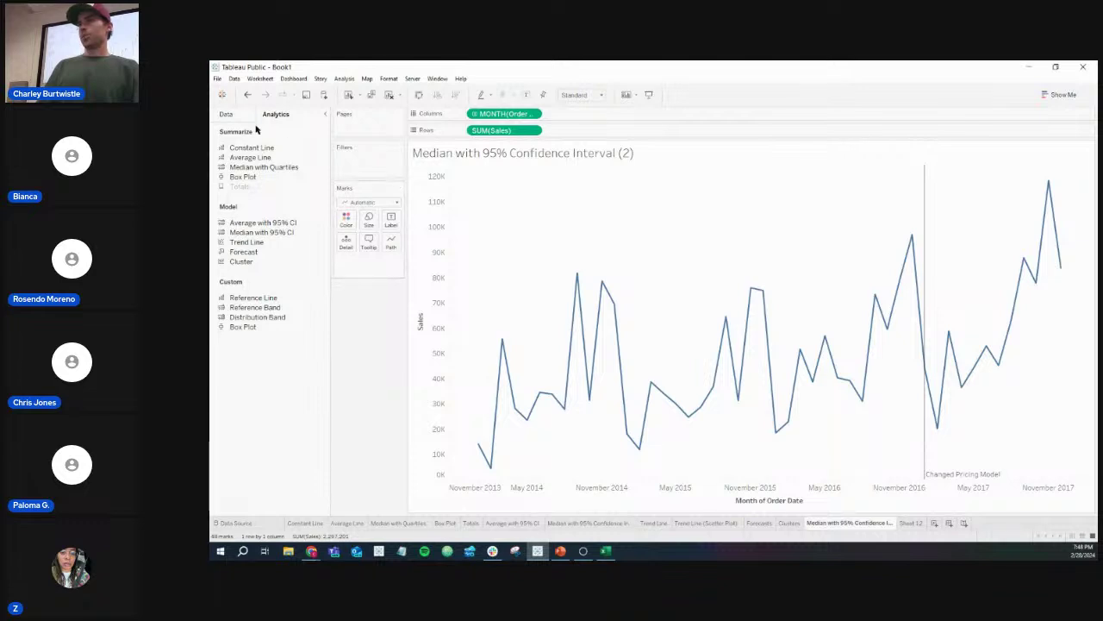
Step: Add a second entire-table reference line on Month of Order Date as a constant at 1/1/2016
left_click_drag(258, 297, 495, 215)
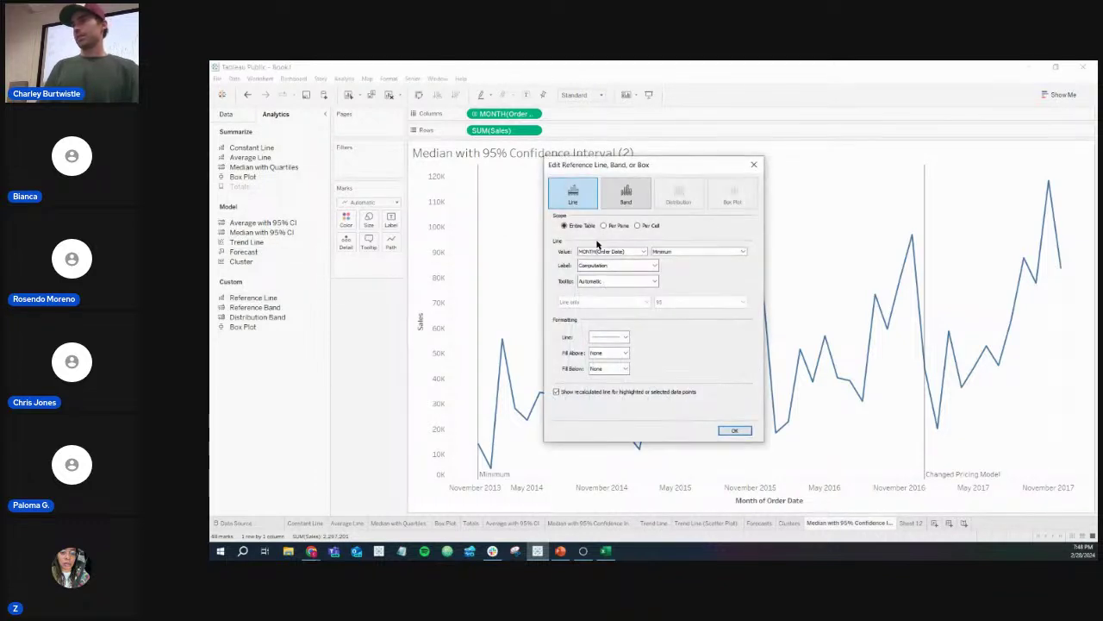
left_click(696, 252)
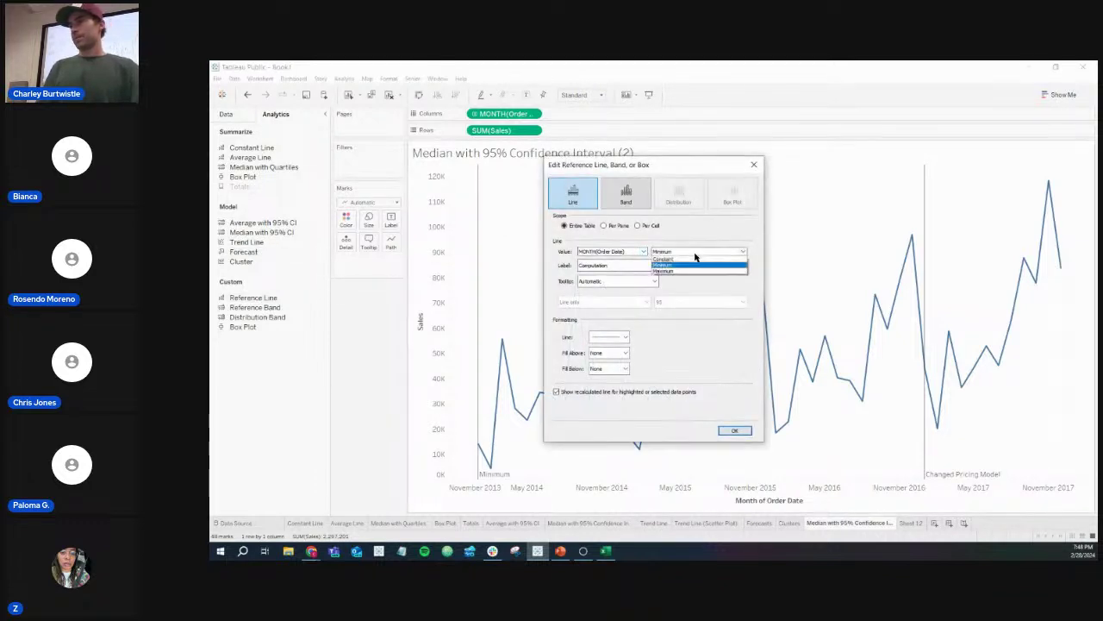
left_click(681, 258)
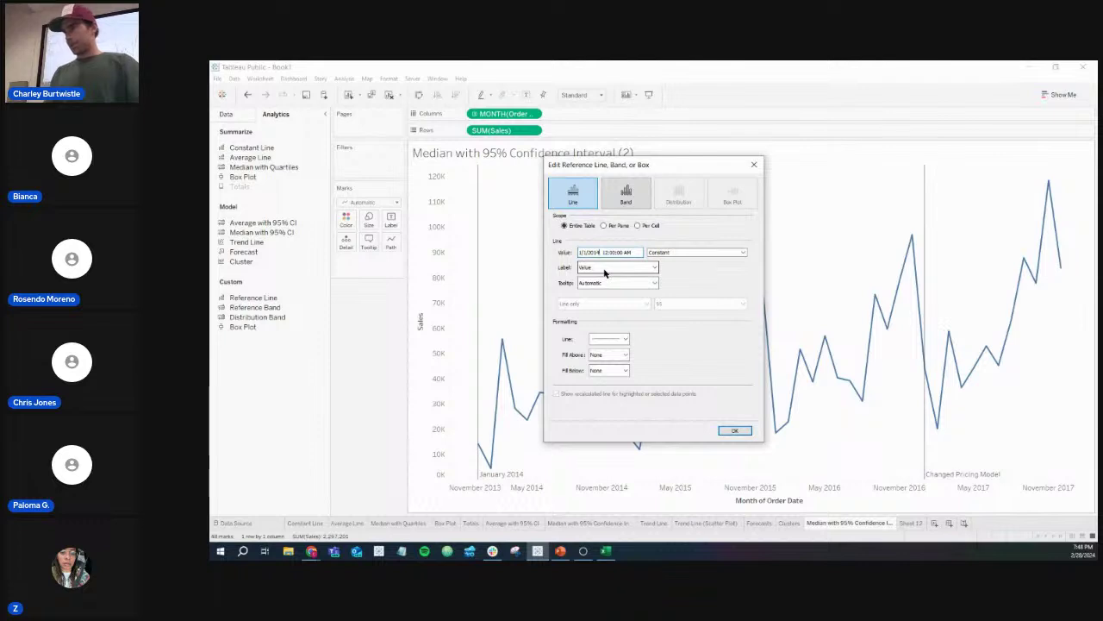
key("BackSpace")
type("6")
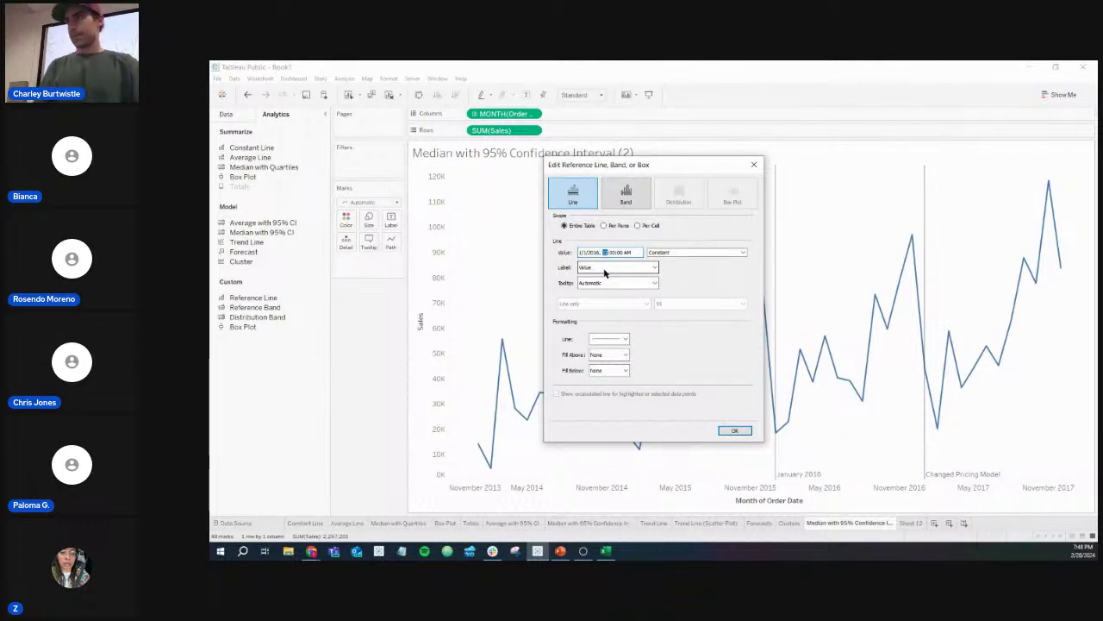
Step: Give the January 2016 reference line the custom label "Recession" and accept its settings
left_click(653, 268)
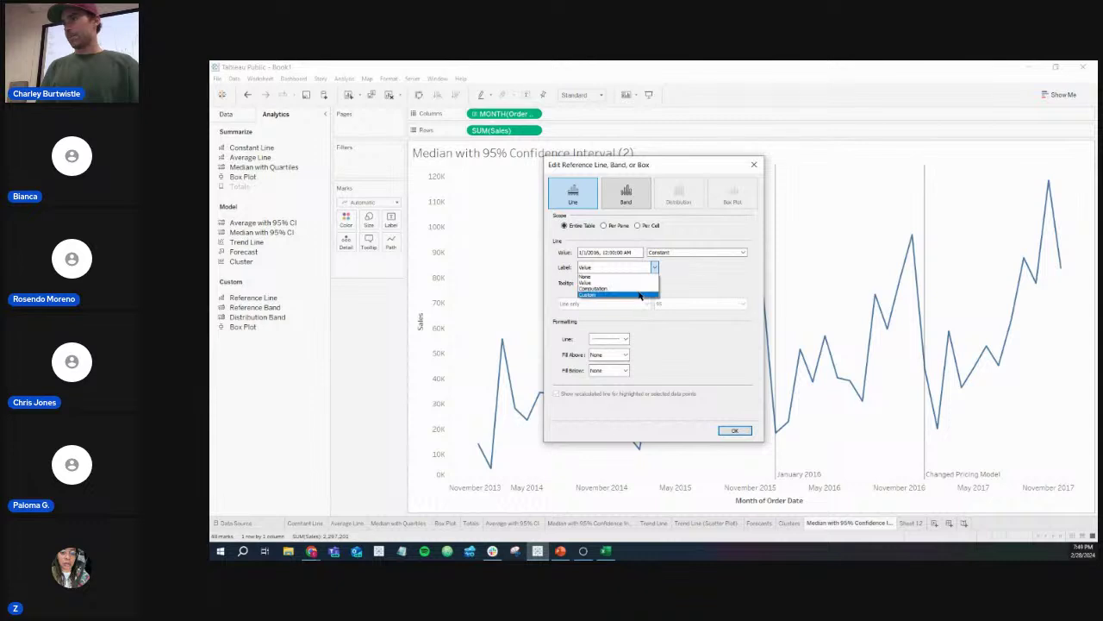
left_click(639, 295)
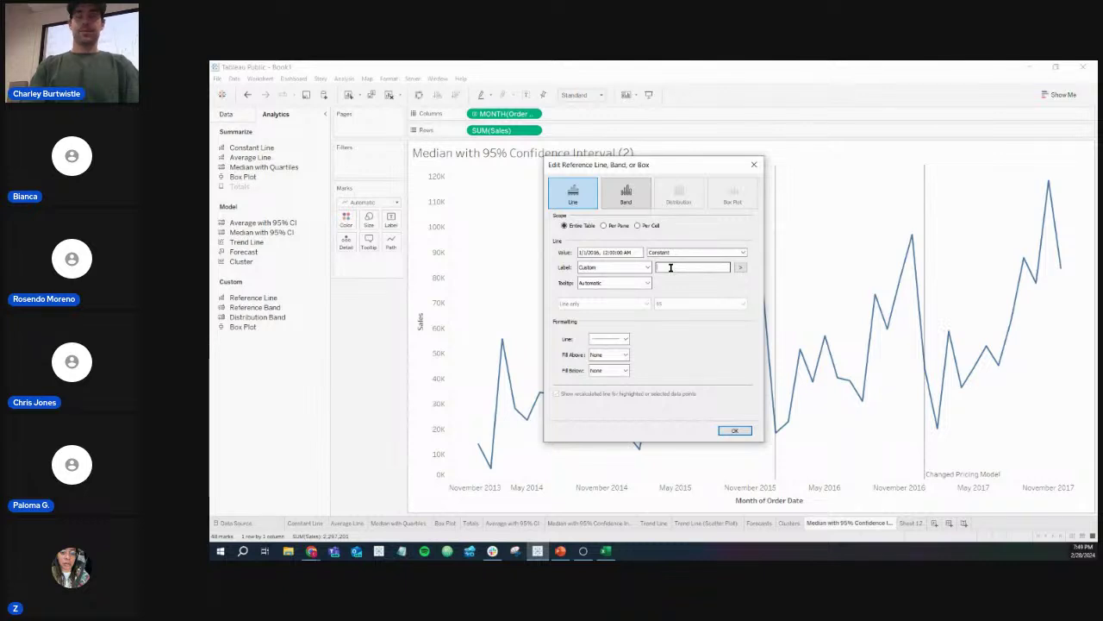
type("R")
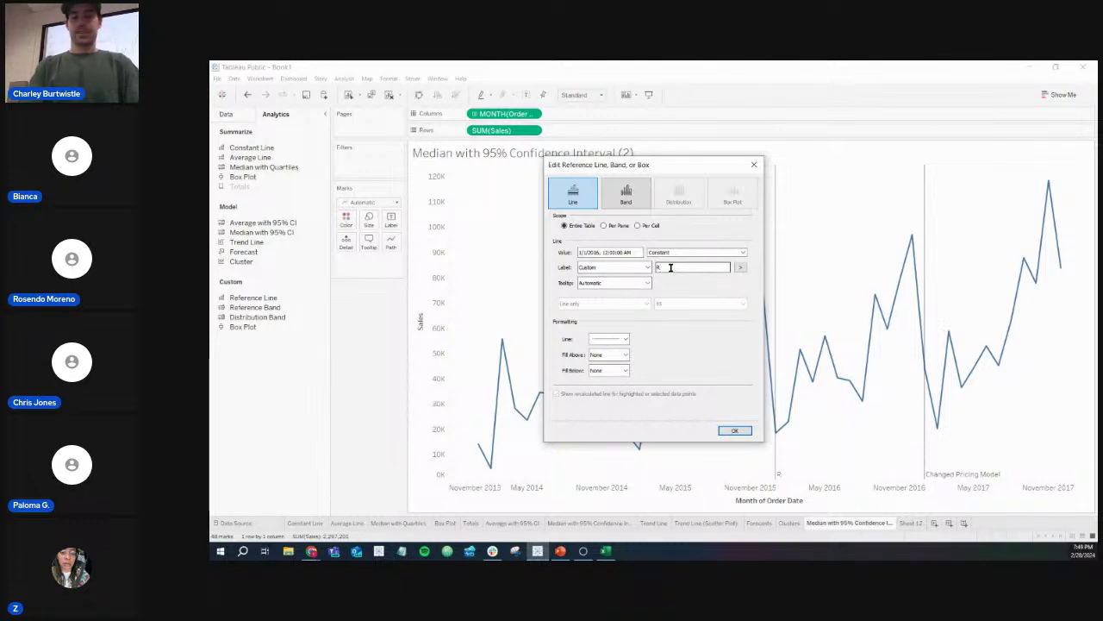
type("e")
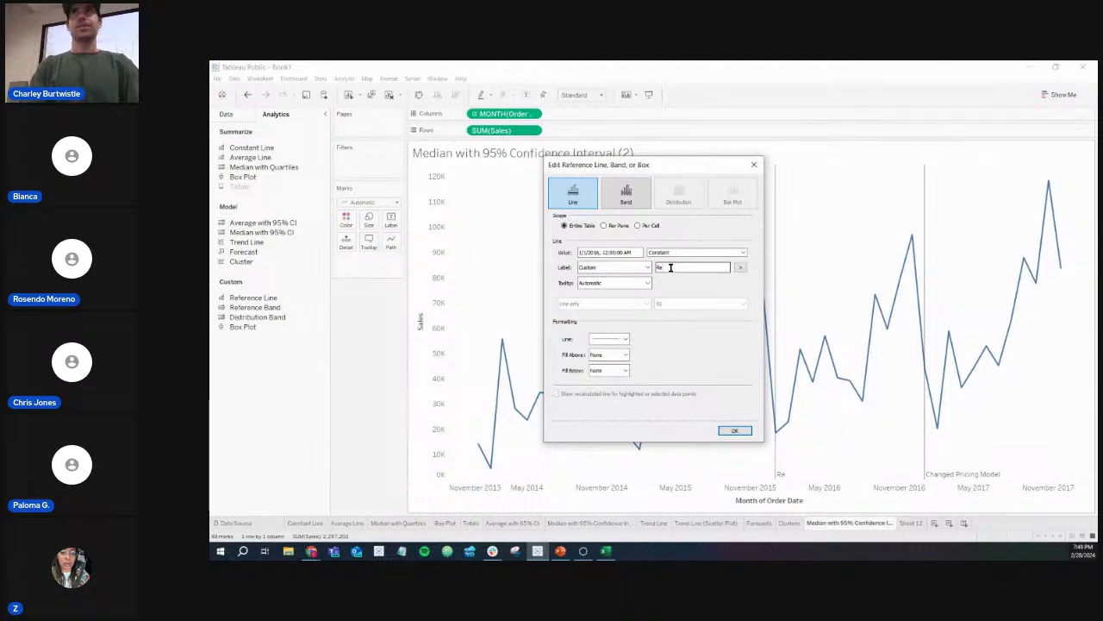
type("cession")
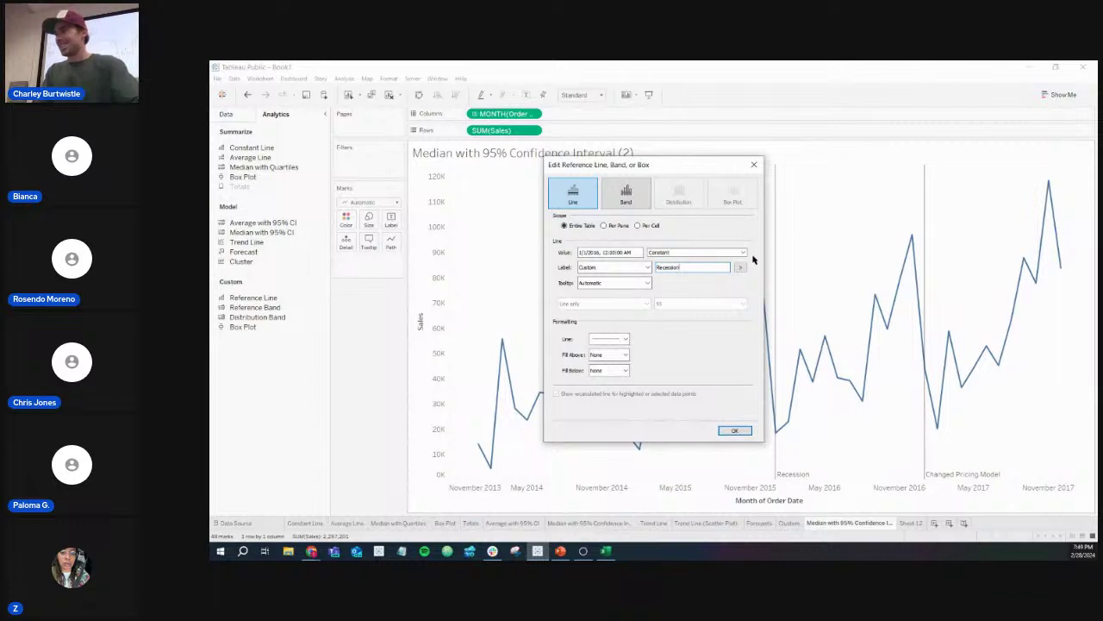
left_click(733, 431)
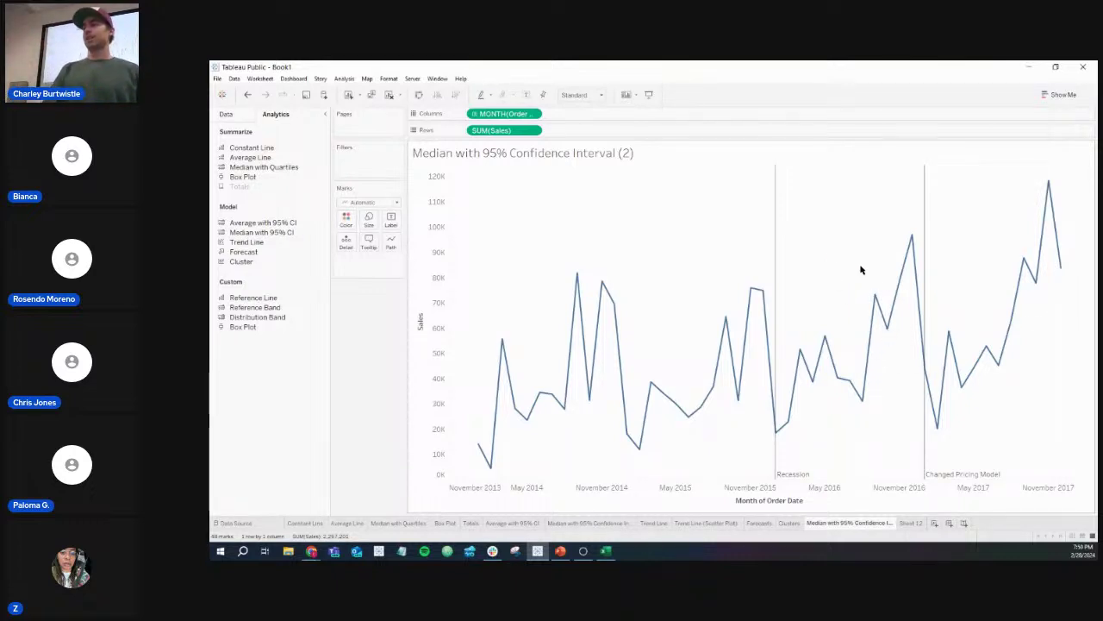
Step: Add an entire-table reference band on Month of Order Date, from constant 5/1/2015 to constant 5/1/2016
mouse_move(777, 251)
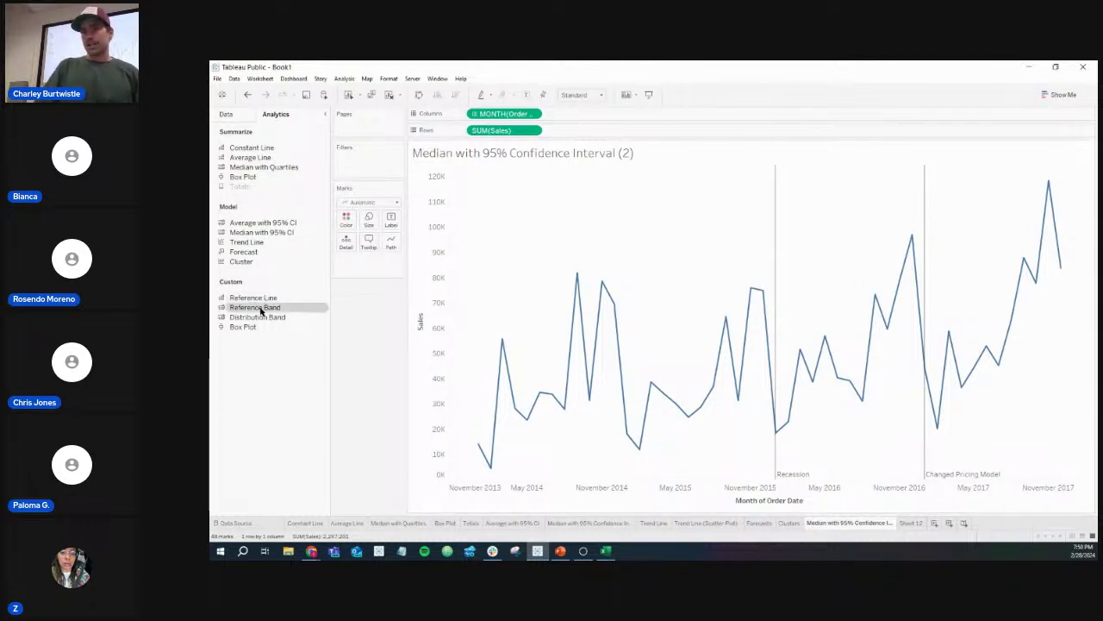
mouse_move(261, 312)
left_mouse_down()
mouse_move(376, 316)
mouse_move(495, 217)
left_mouse_up()
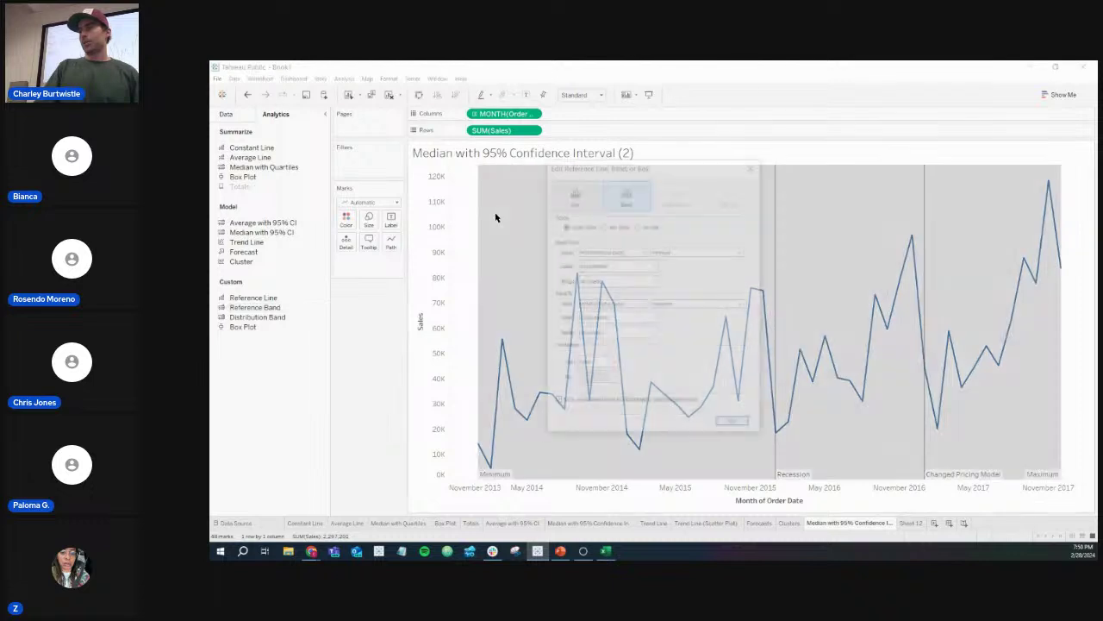
left_click(681, 251)
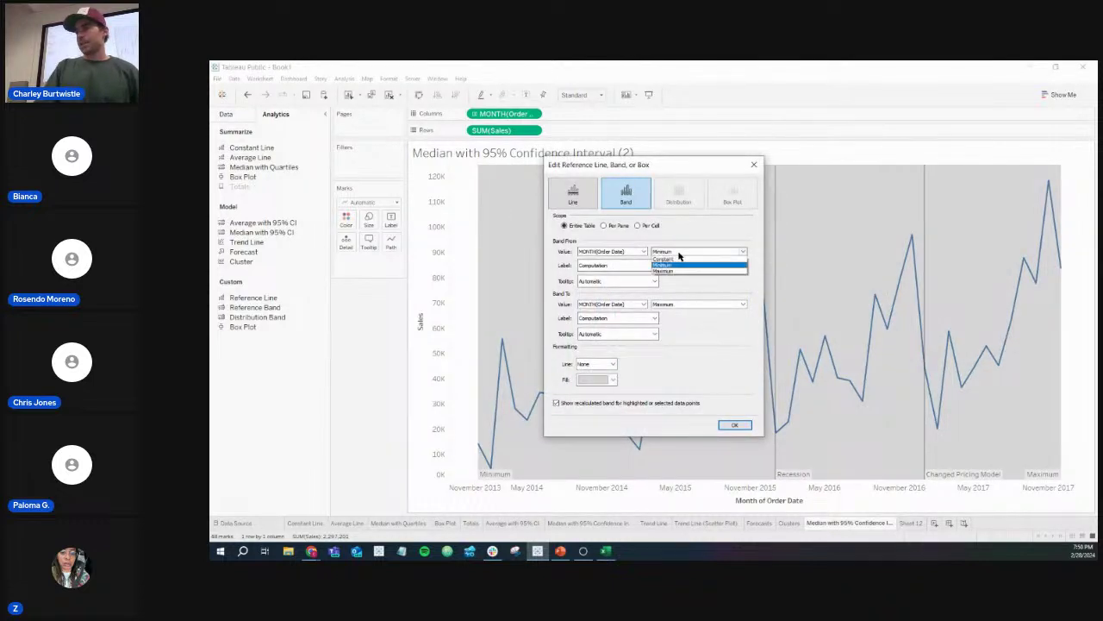
left_click(679, 260)
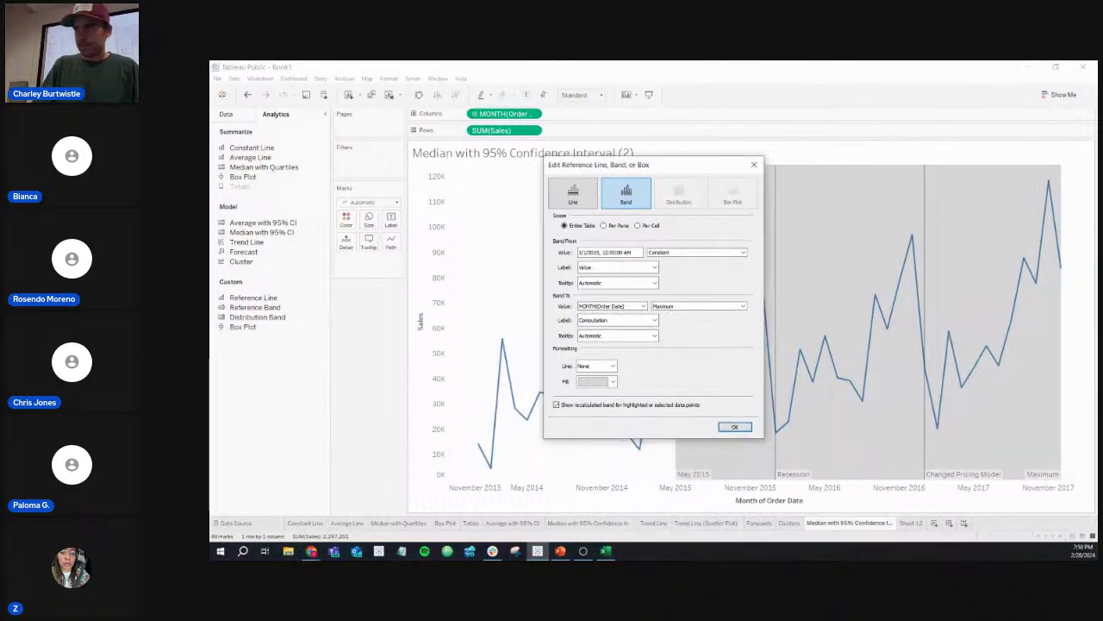
left_click(693, 307)
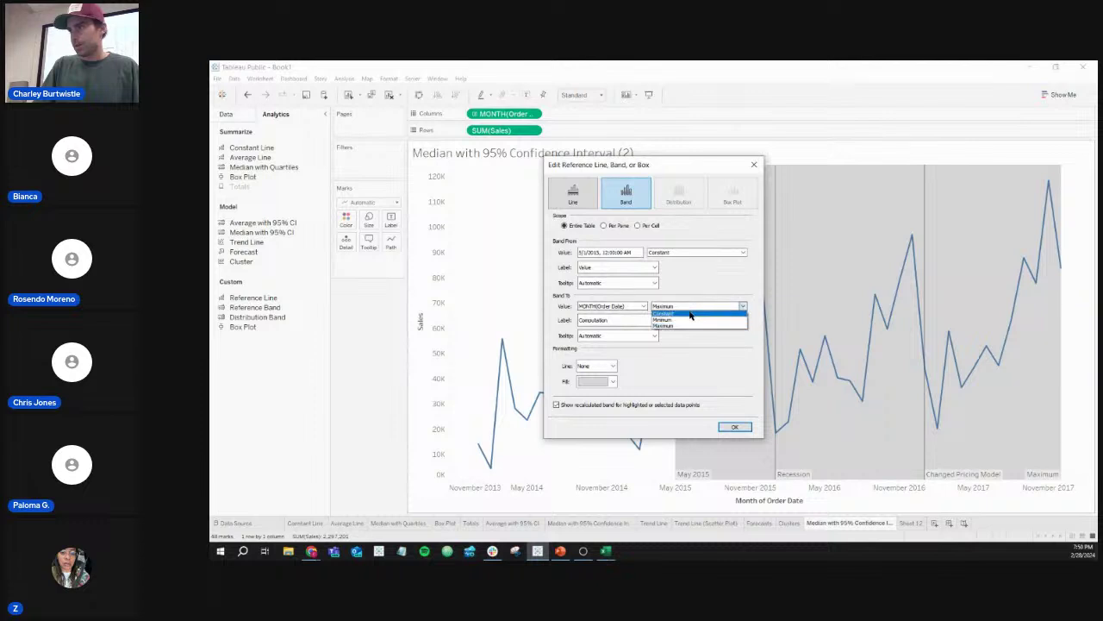
left_click(689, 313)
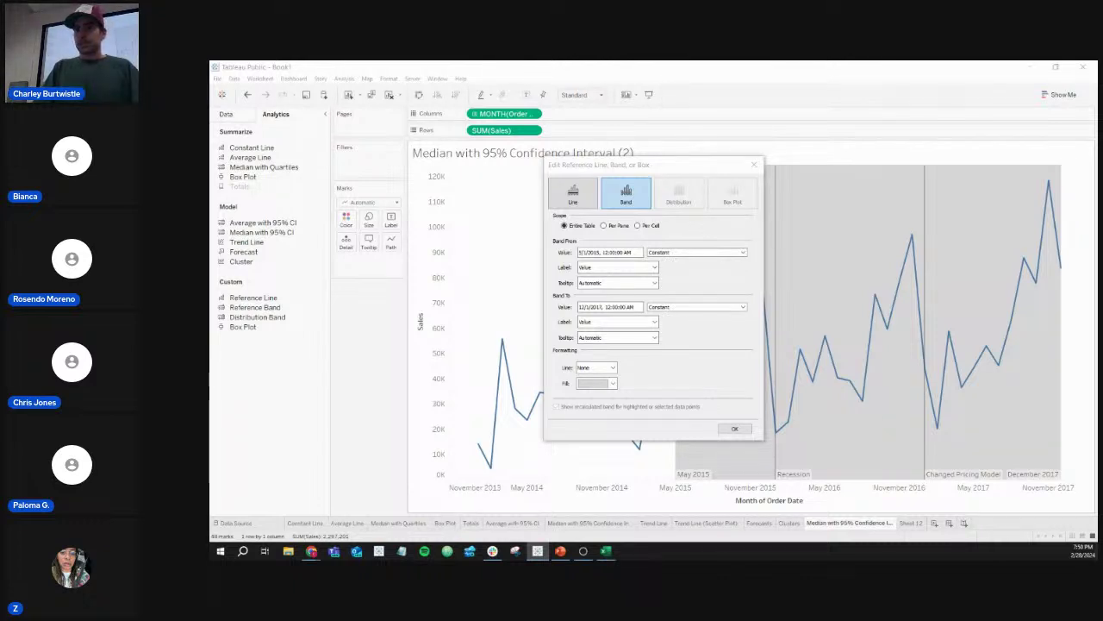
key("Return")
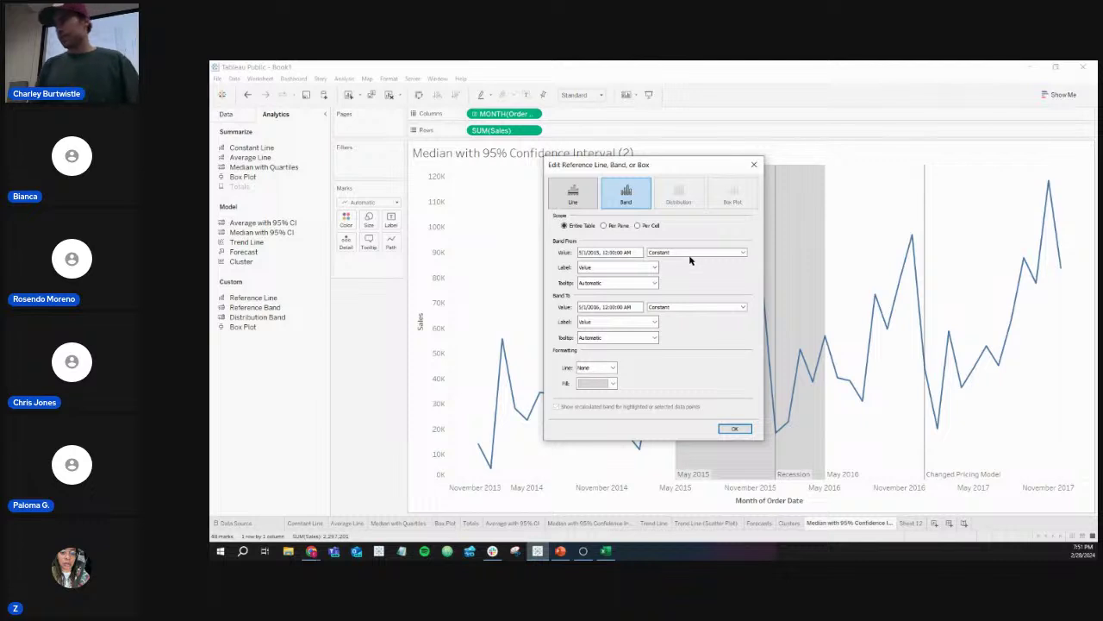
Step: Give the start of the reference band the custom label "recession starts", with the dialog moved clear of the band
left_click_drag(677, 167, 519, 179)
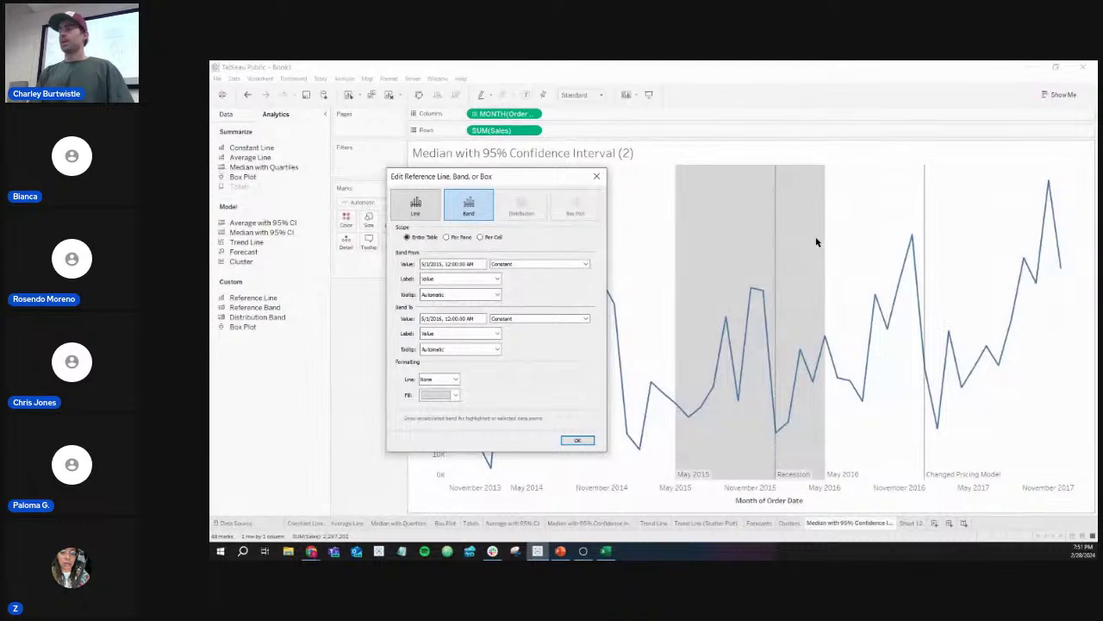
left_click(498, 279)
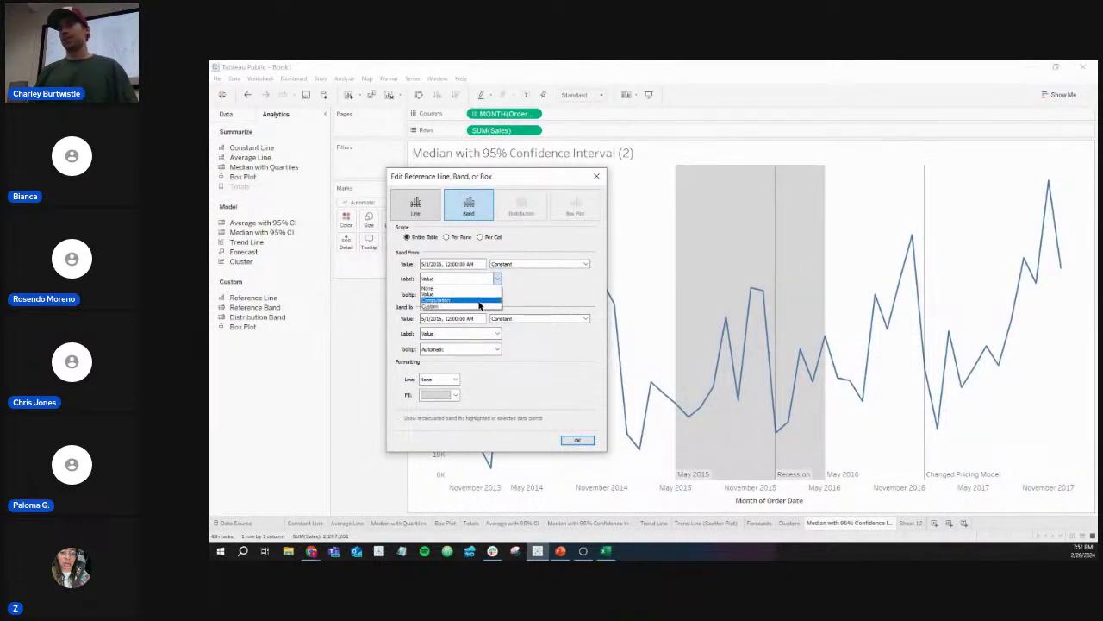
left_click(481, 306)
left_click(540, 278)
type("e")
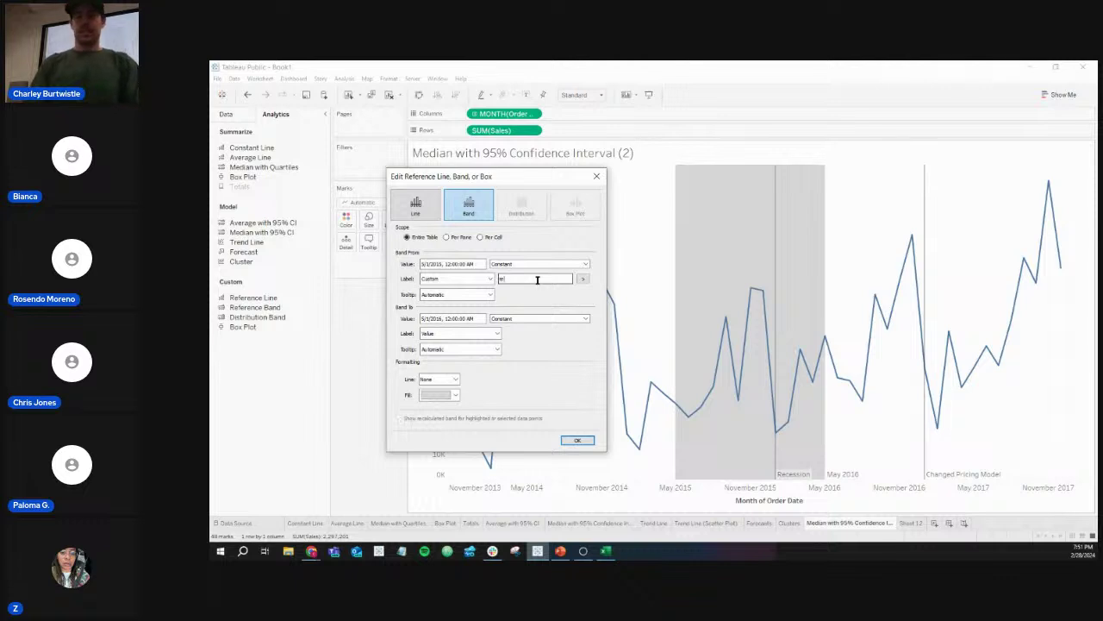
type("ecession a")
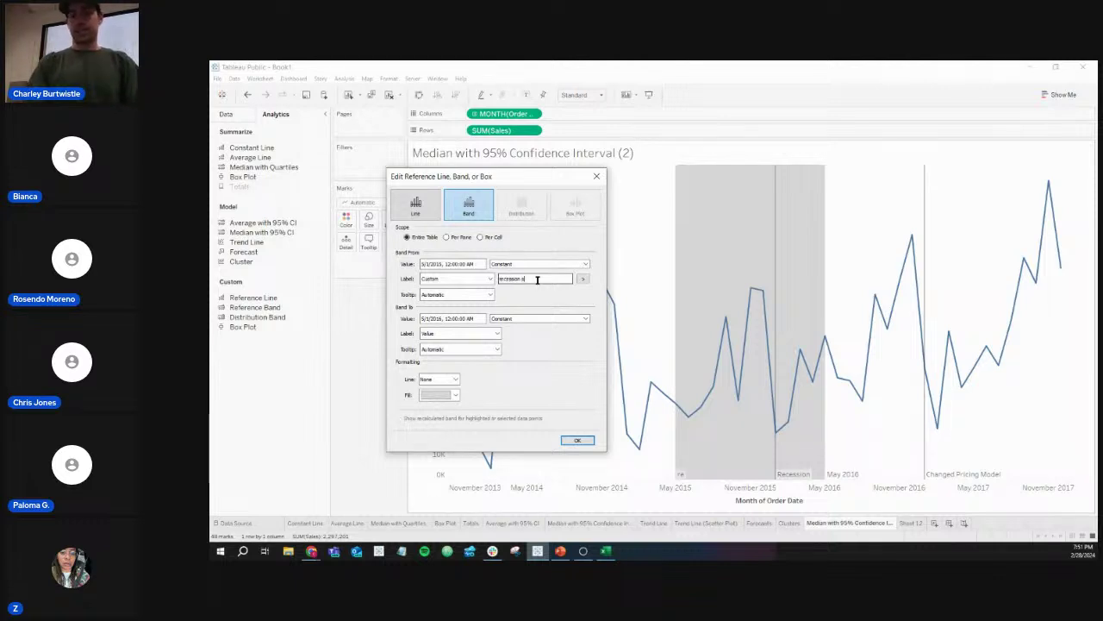
key("BackSpace")
type("starts")
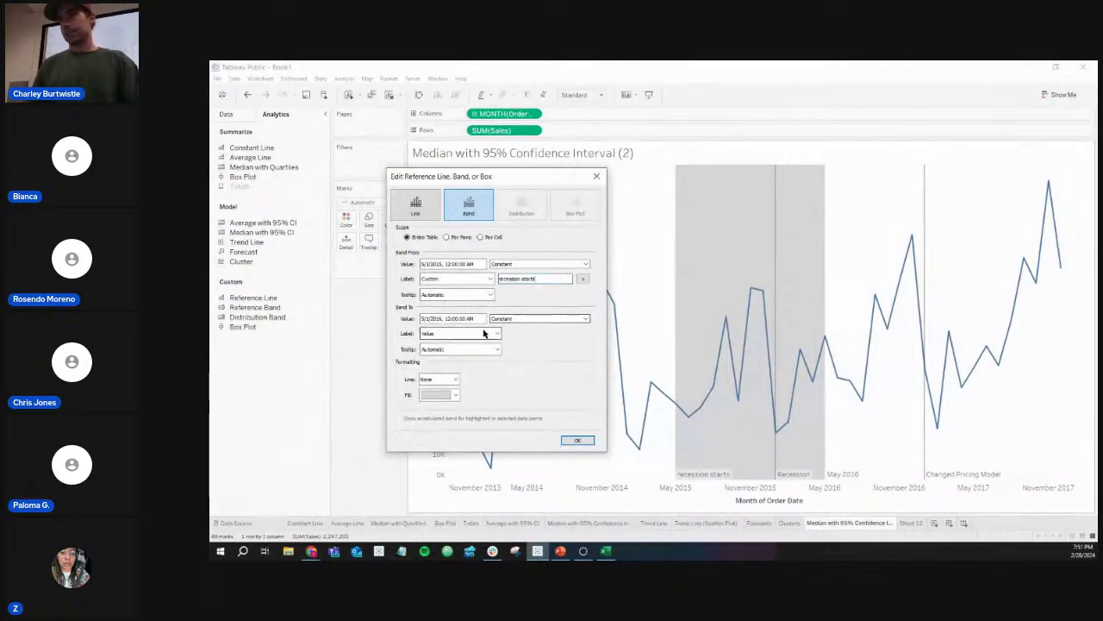
Step: Give the end of the reference band the custom label "recession ends" and accept the band settings
left_click(497, 334)
left_click(470, 361)
left_click(513, 332)
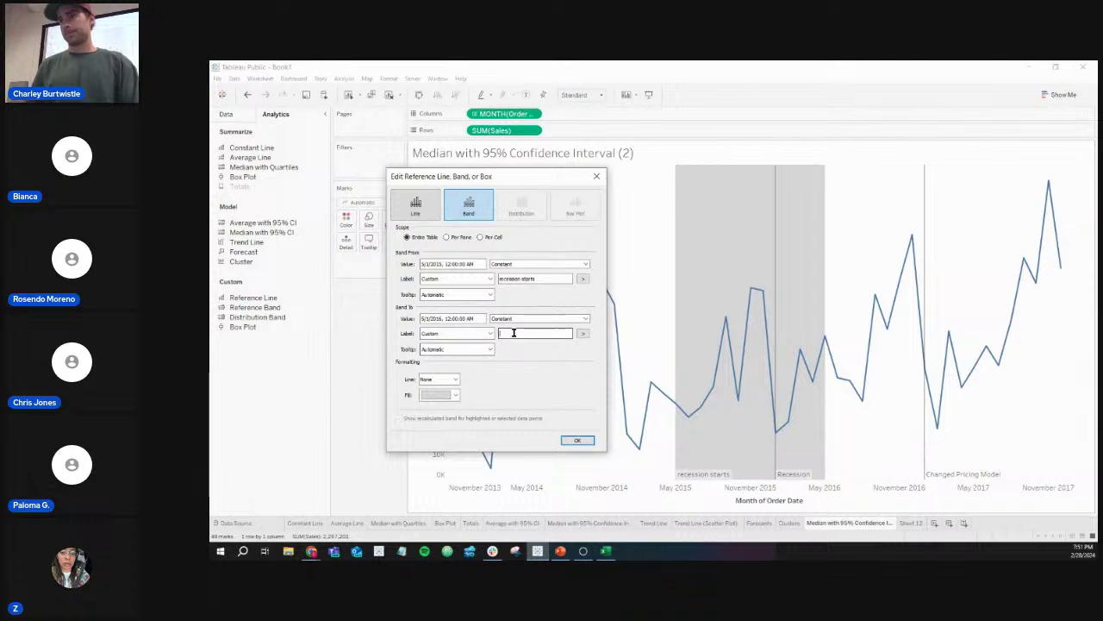
type("recession ends")
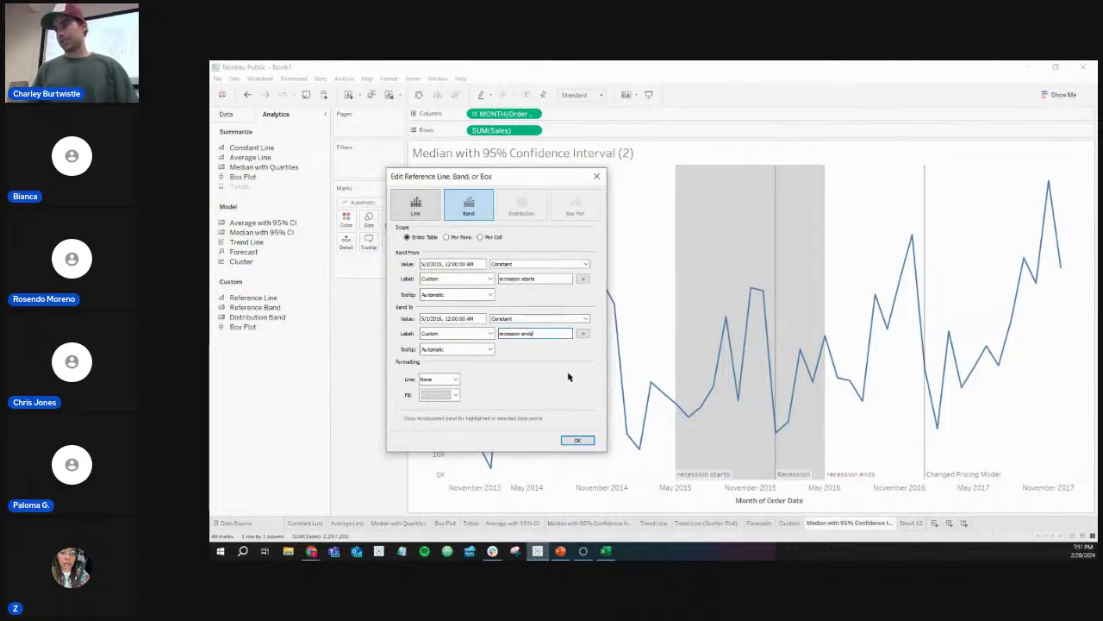
left_click(579, 440)
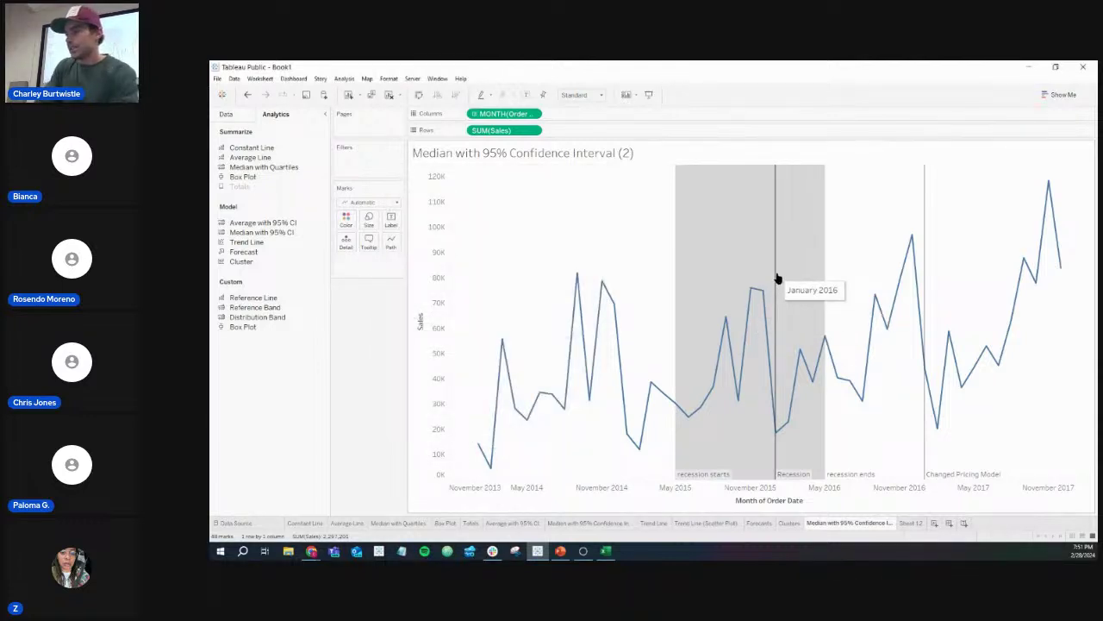
Step: Remove the January 2016 "Recession" reference line from the chart
left_click_drag(776, 274, 368, 338)
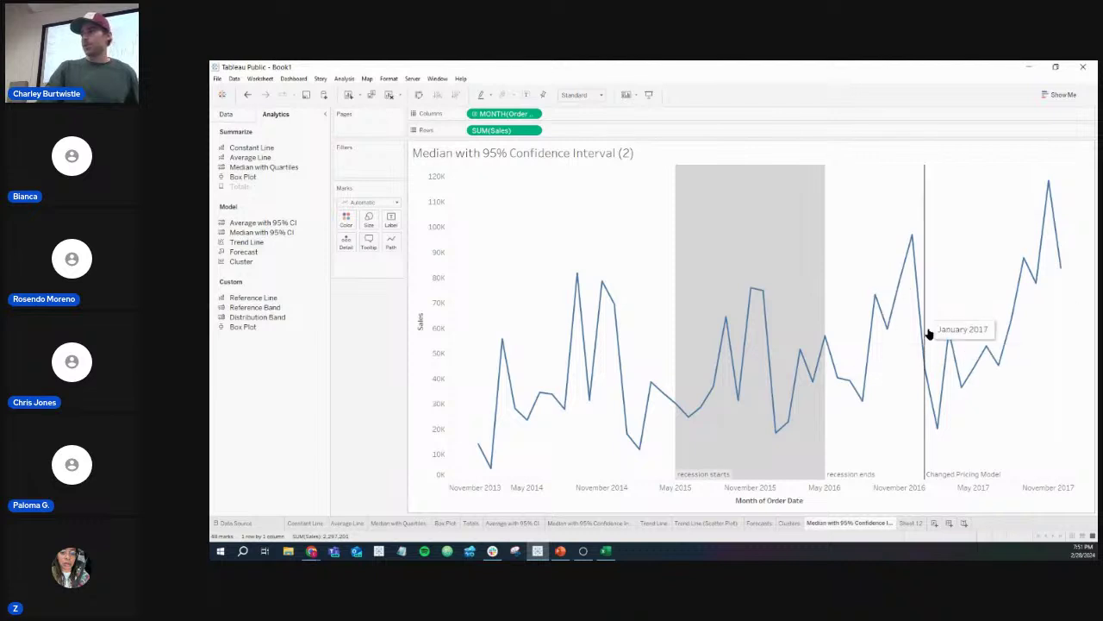
mouse_move(931, 420)
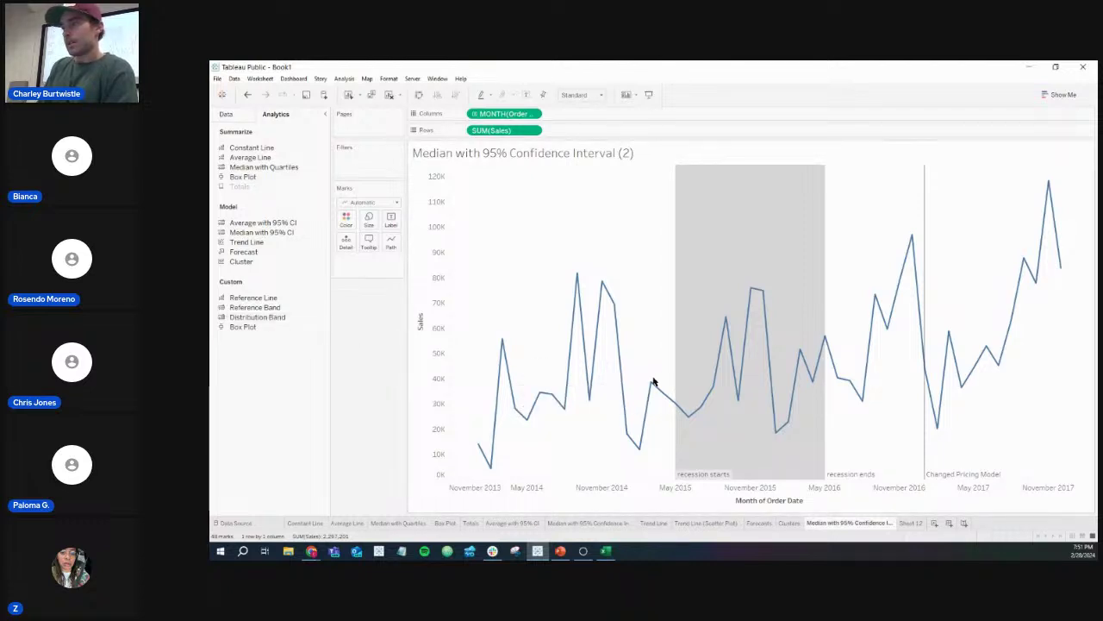
Step: Rename the current worksheet as "Reference Lines"
right_click(846, 526)
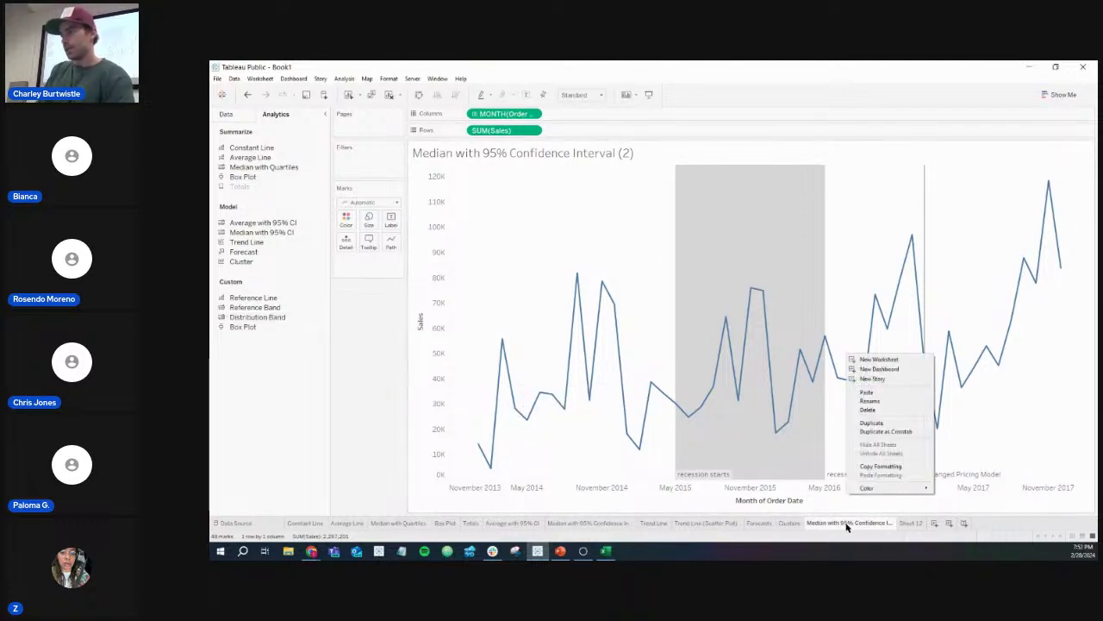
left_click(880, 401)
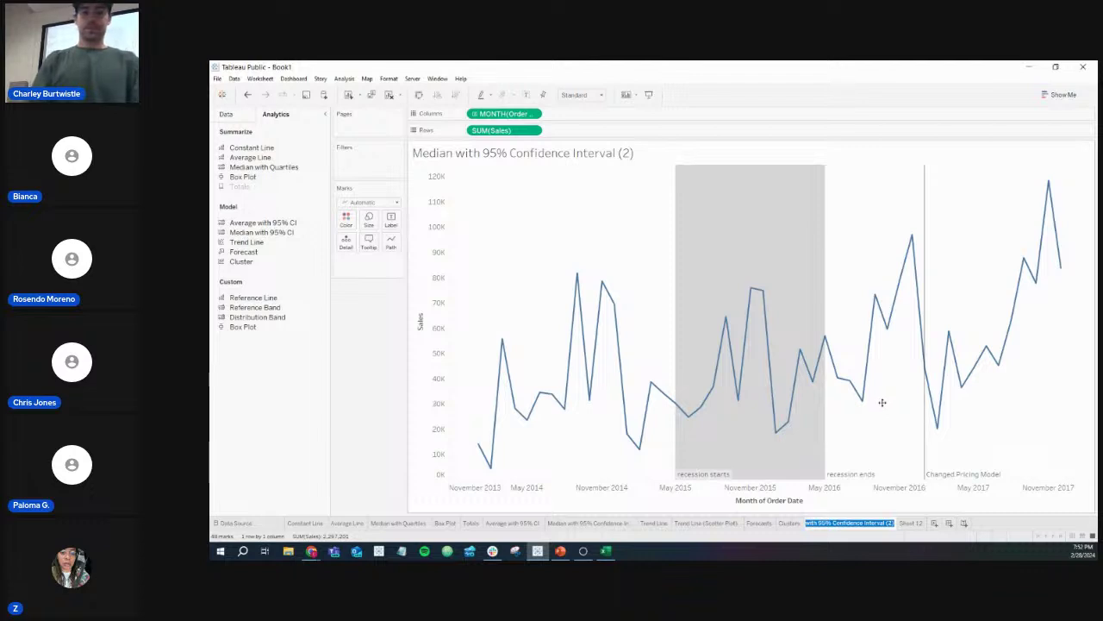
type("Refere")
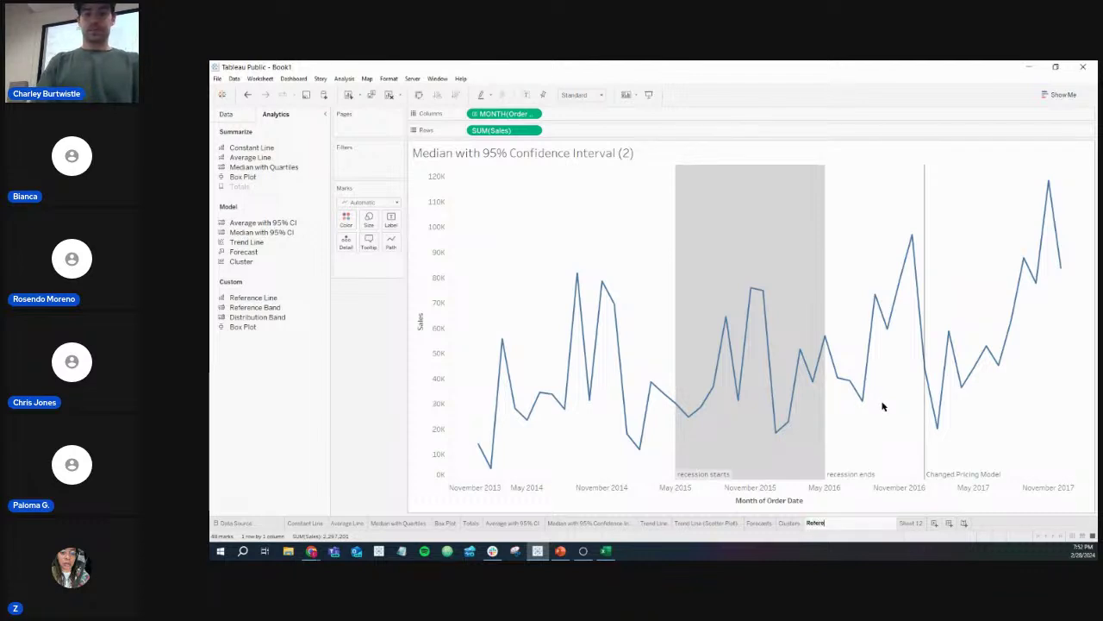
type("nce ")
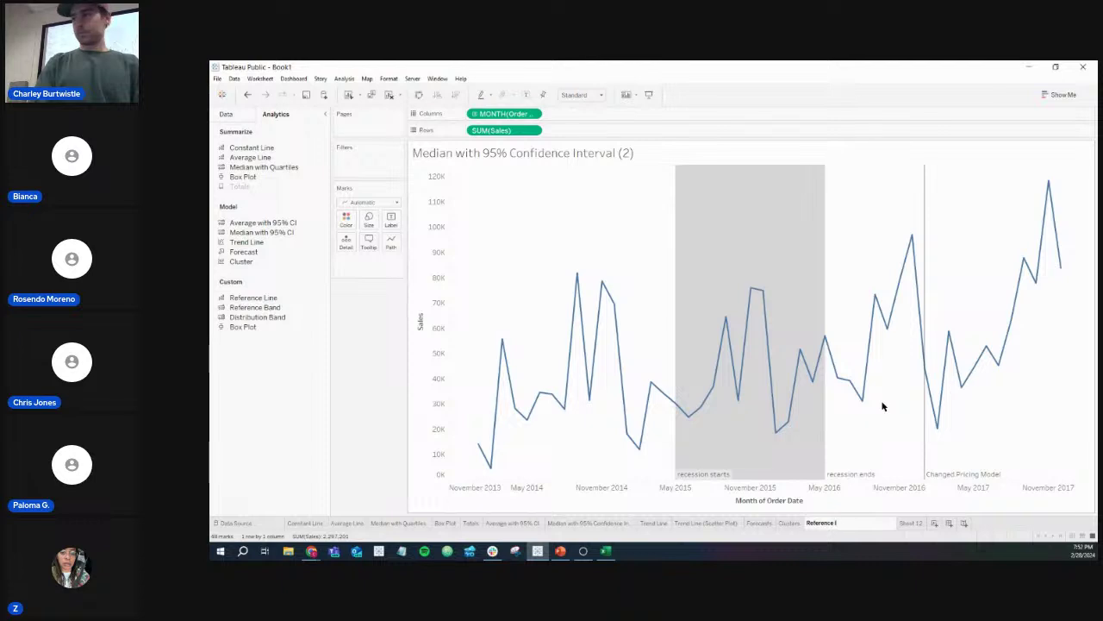
type("Lines")
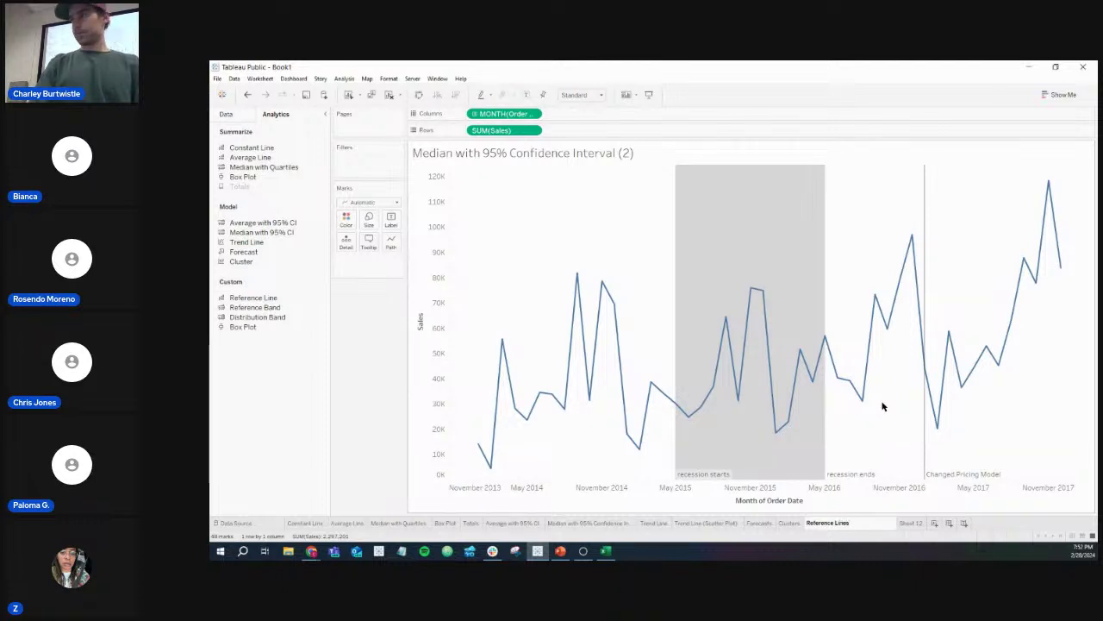
key("Return")
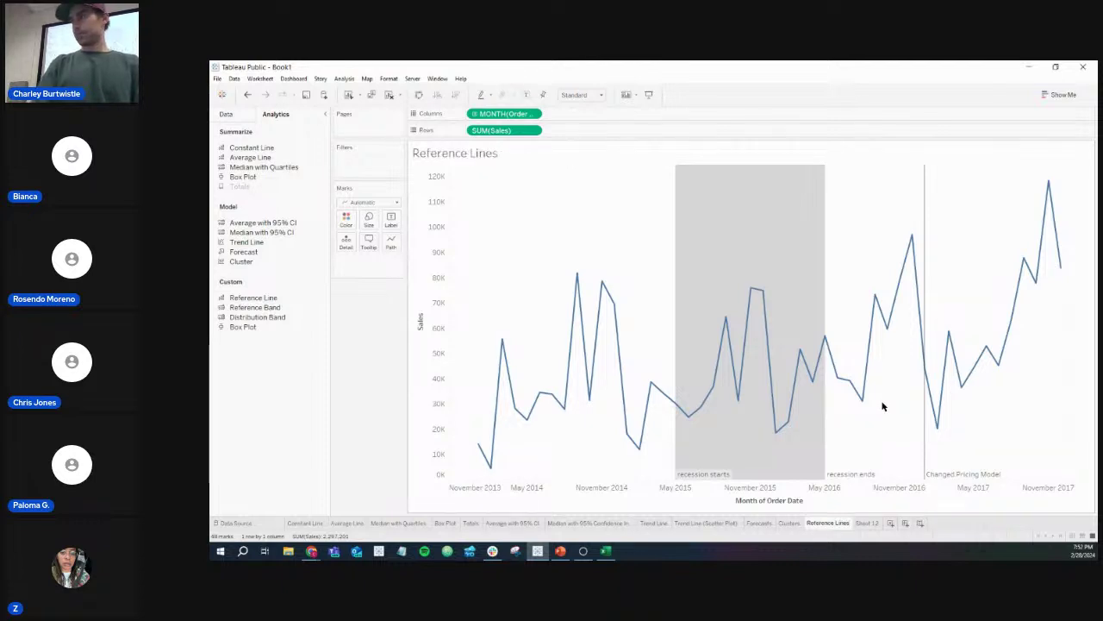
left_click(865, 524)
left_click(831, 524)
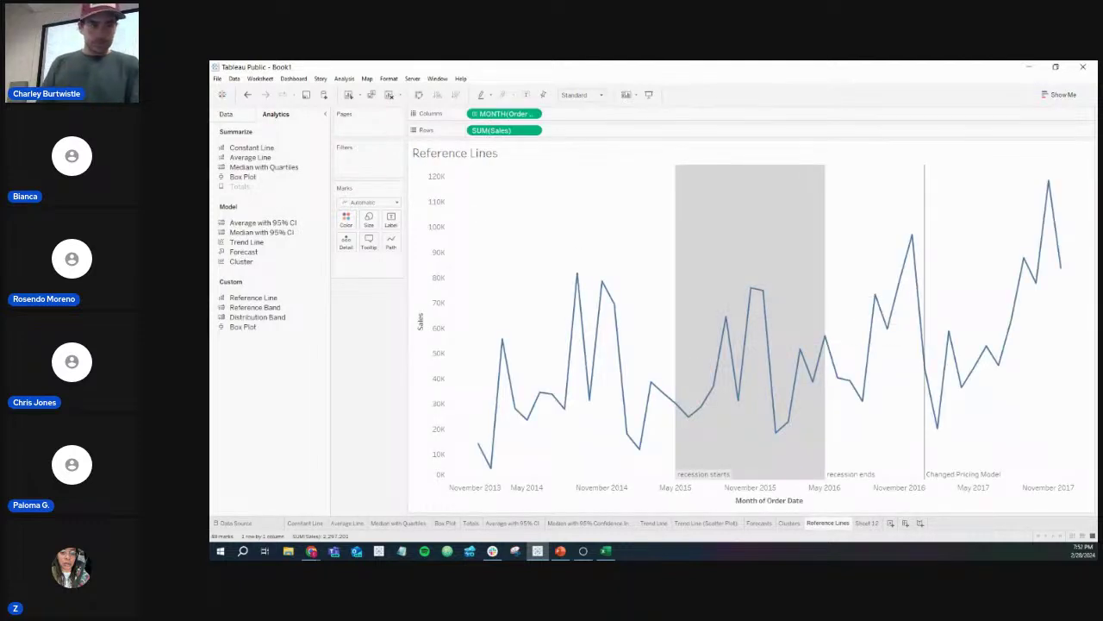
key("alt+Tab")
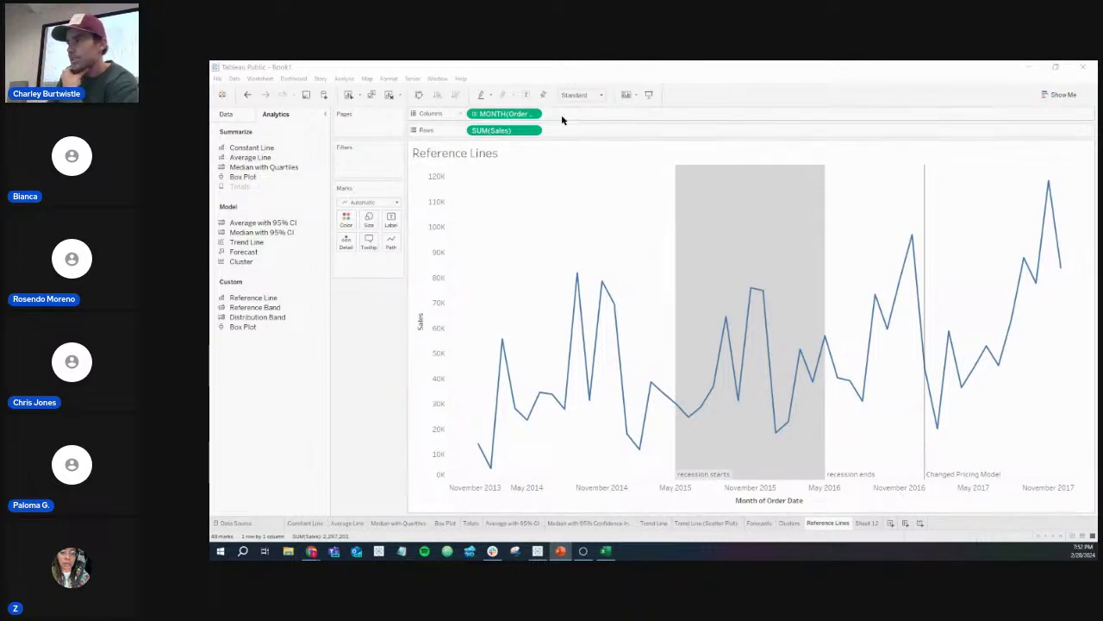
Step: Duplicate the Reference Lines worksheet and remove the recession band and the "Changed Pricing Model" line from the copy
left_click(372, 94)
left_click_drag(677, 231, 354, 327)
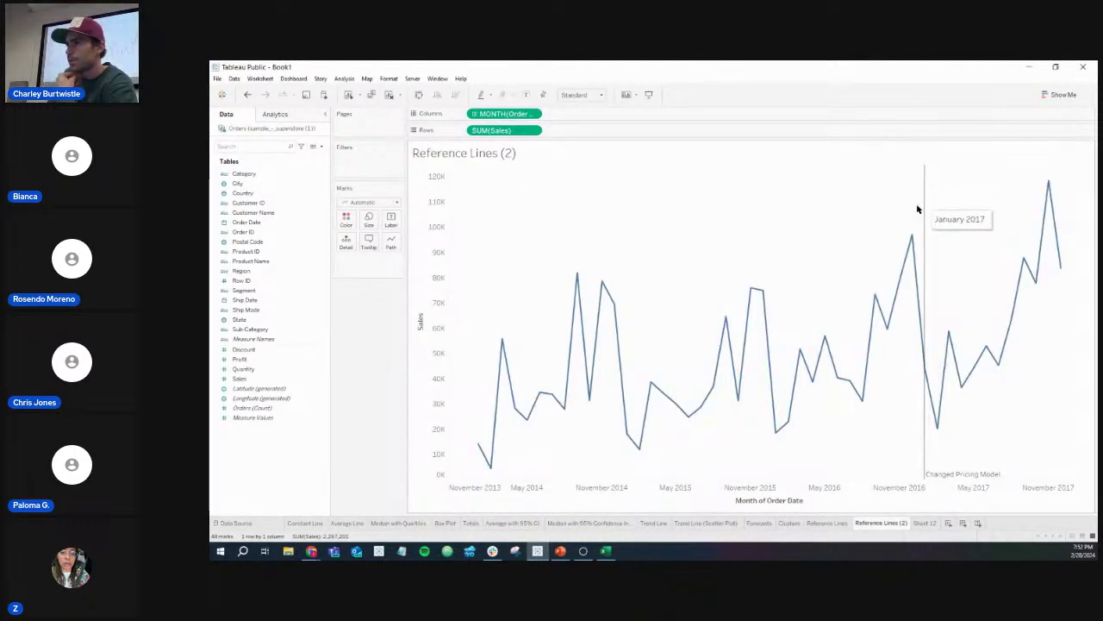
left_click_drag(923, 205, 387, 294)
Step: Add an entire-table distribution band on SUM(Sales) at 60% and 80% of Average
left_click(277, 114)
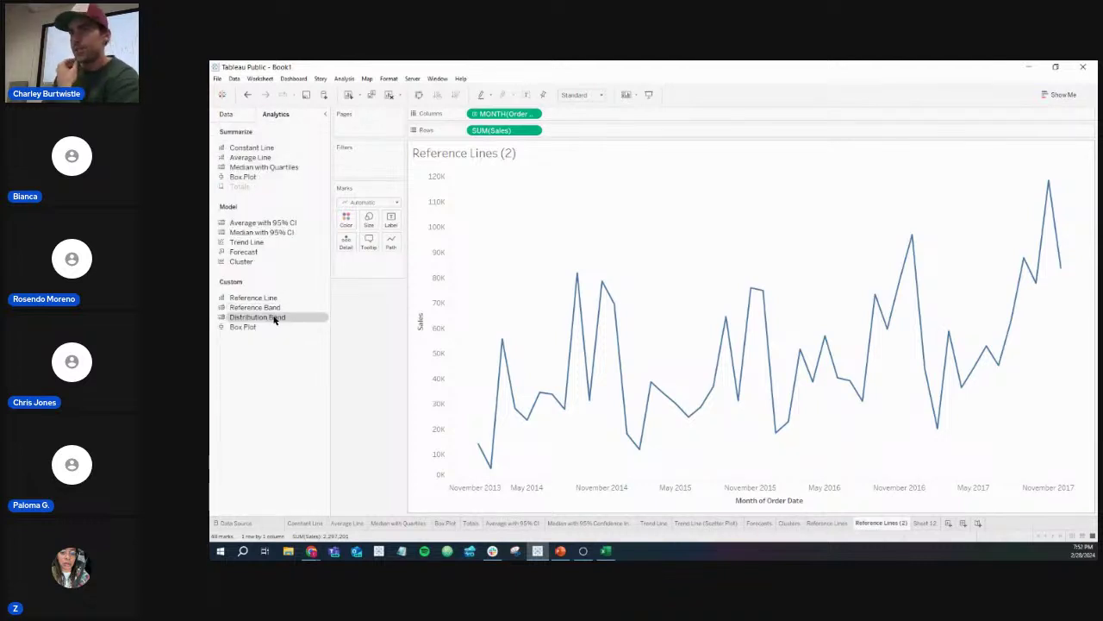
left_click_drag(274, 319, 504, 192)
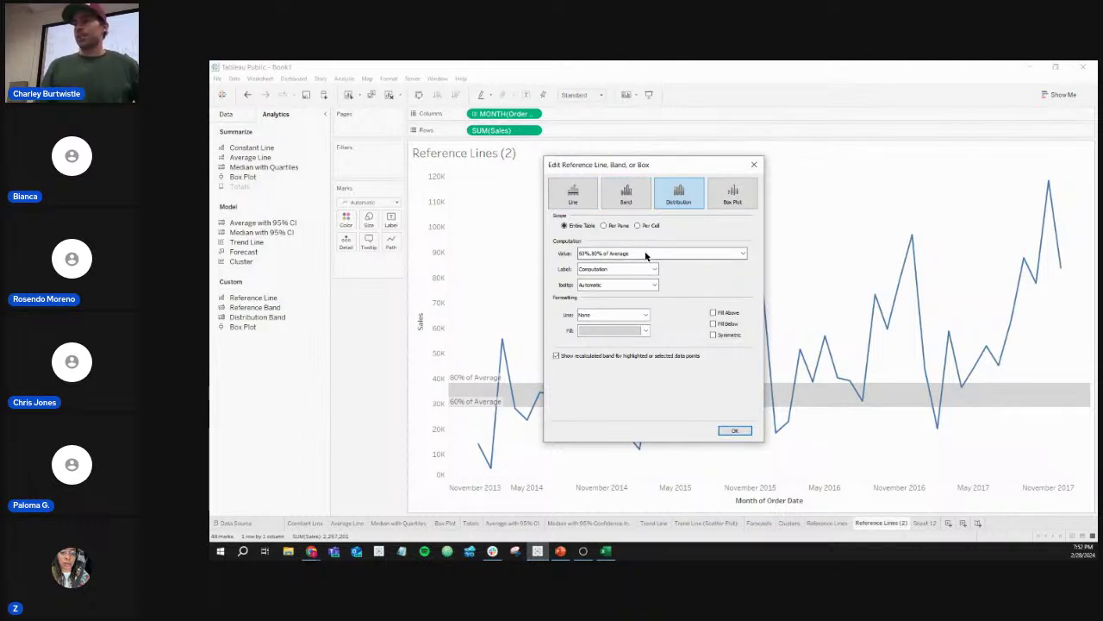
Step: Try the Percentiles, Quantiles and Standard Deviation computations for the distribution band
left_click(602, 255)
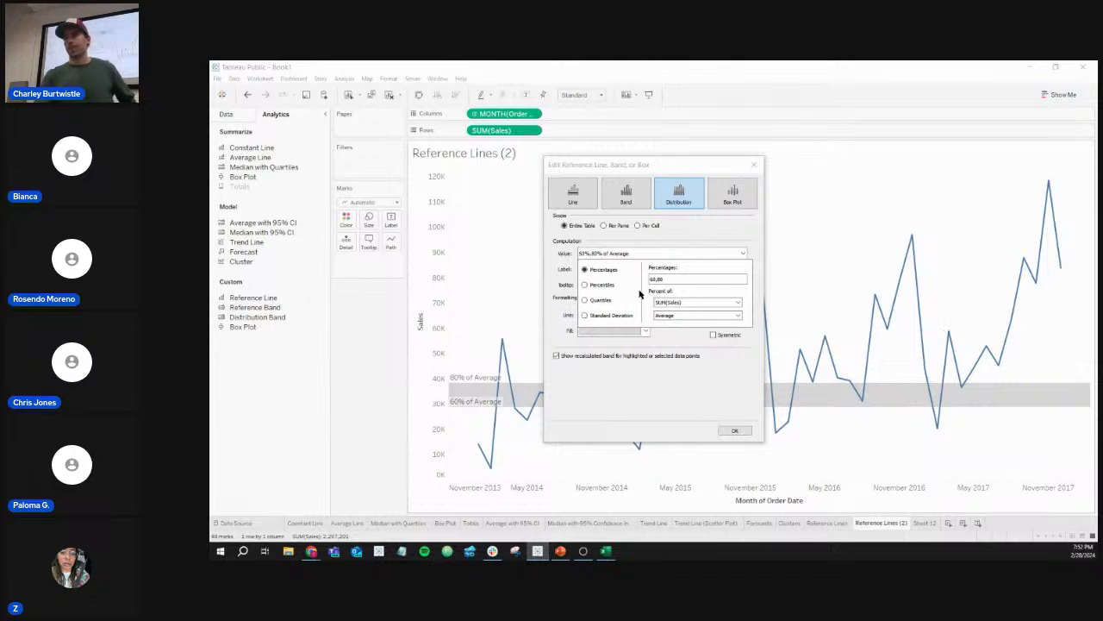
left_click(601, 286)
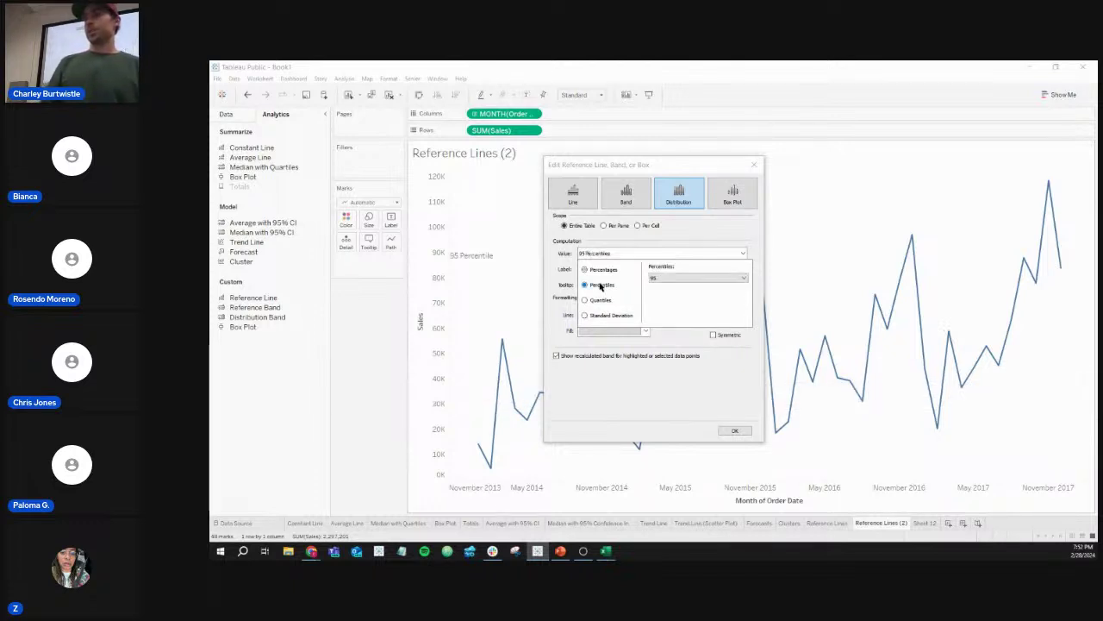
left_click(606, 304)
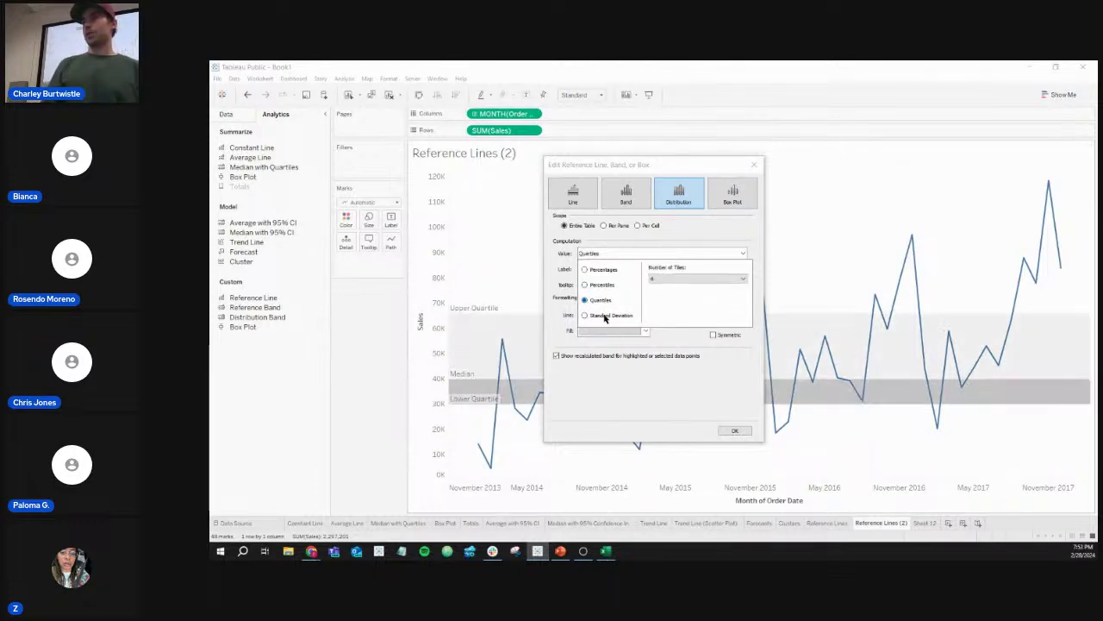
left_click(606, 316)
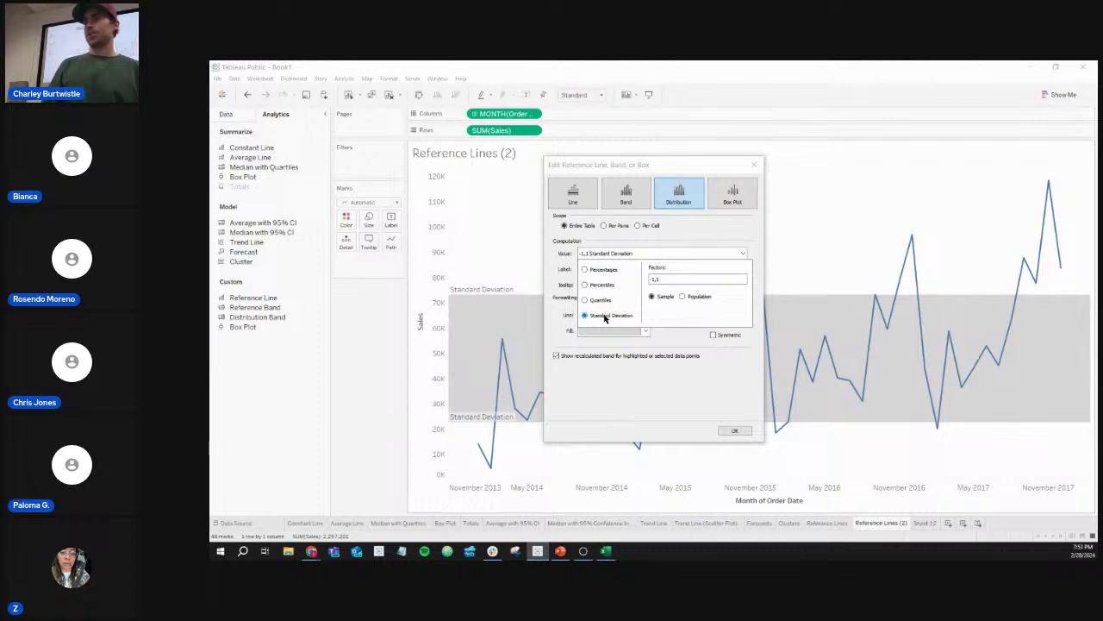
Step: Switch the distribution band's computation back to Percentages of SUM(Sales), trying Sum before choosing Average as the aggregation
left_click(612, 270)
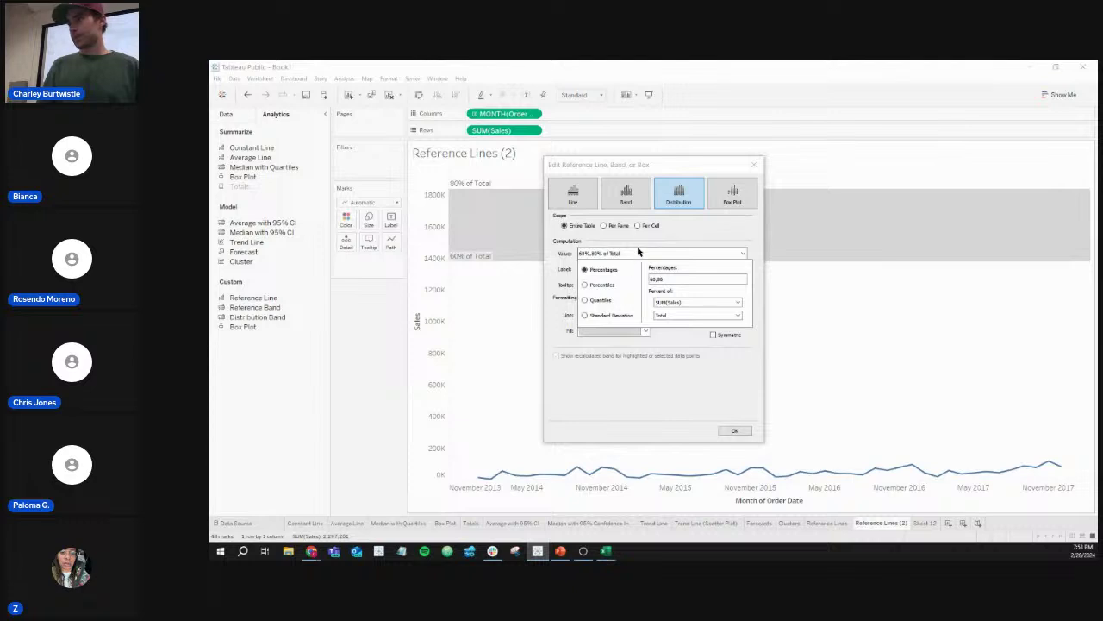
left_click(687, 316)
left_click(681, 331)
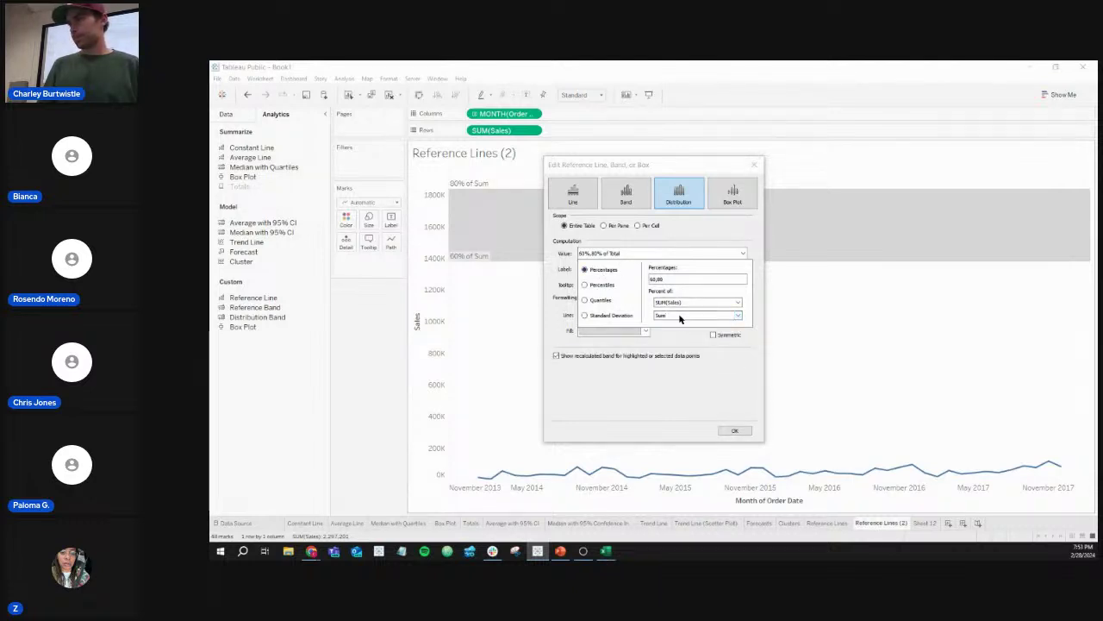
left_click(679, 315)
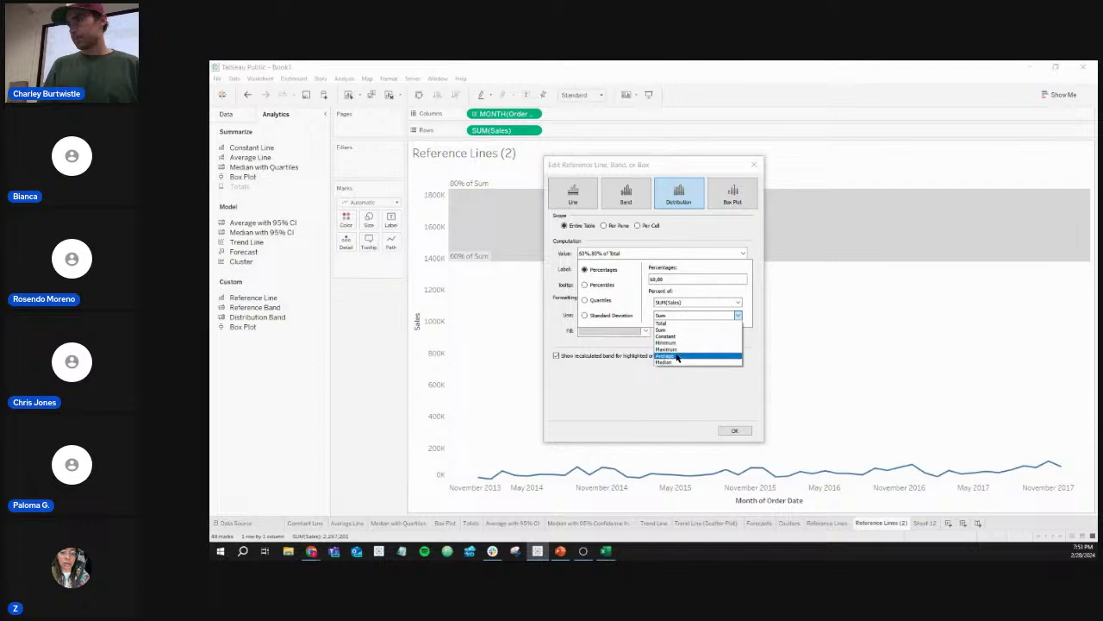
left_click(677, 355)
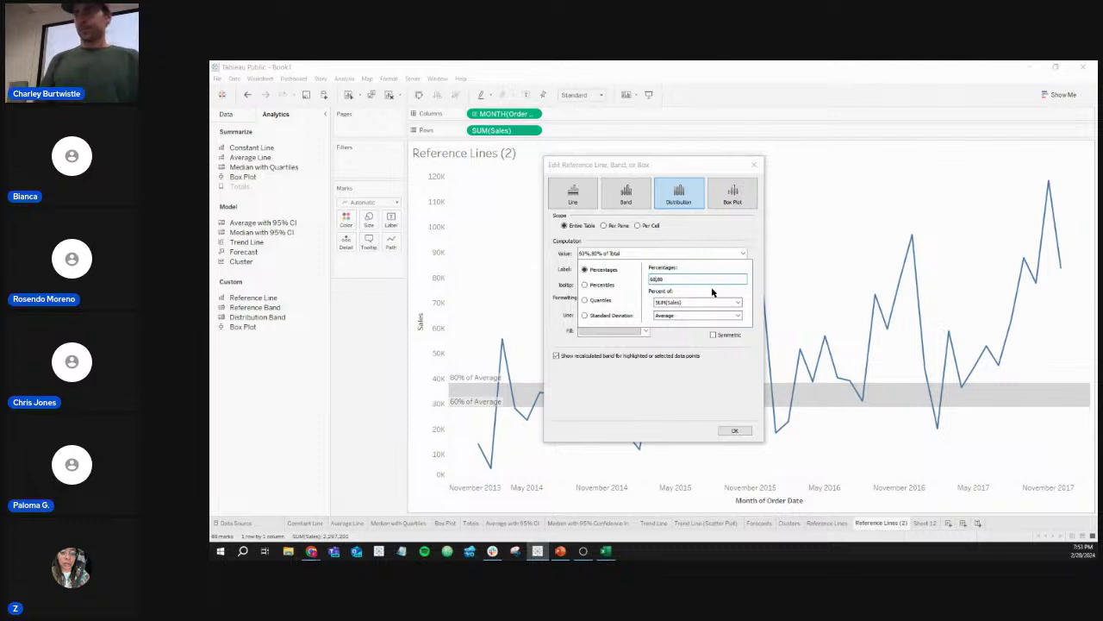
Step: Set the distribution band's percentages to 60 and 140 of Average and close its settings
key("BackSpace")
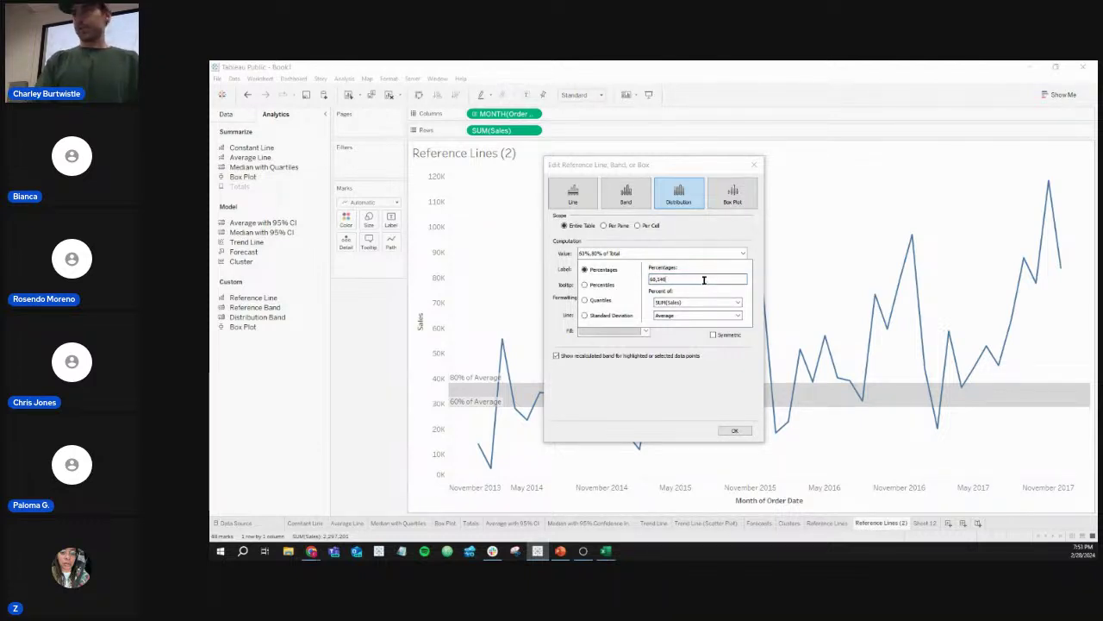
left_click(756, 255)
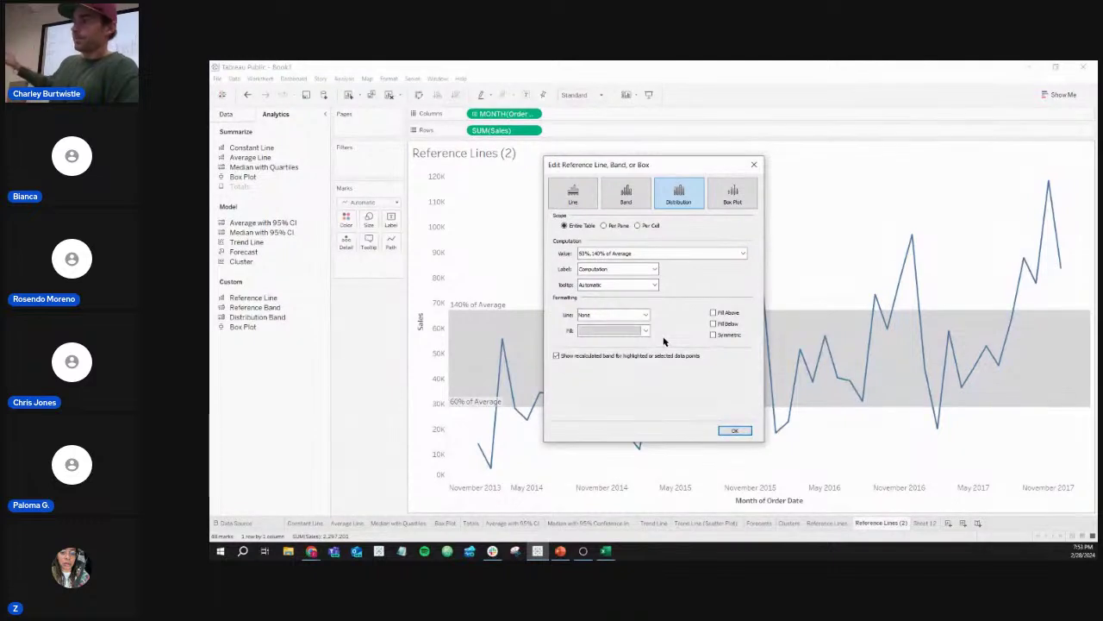
left_click(675, 254)
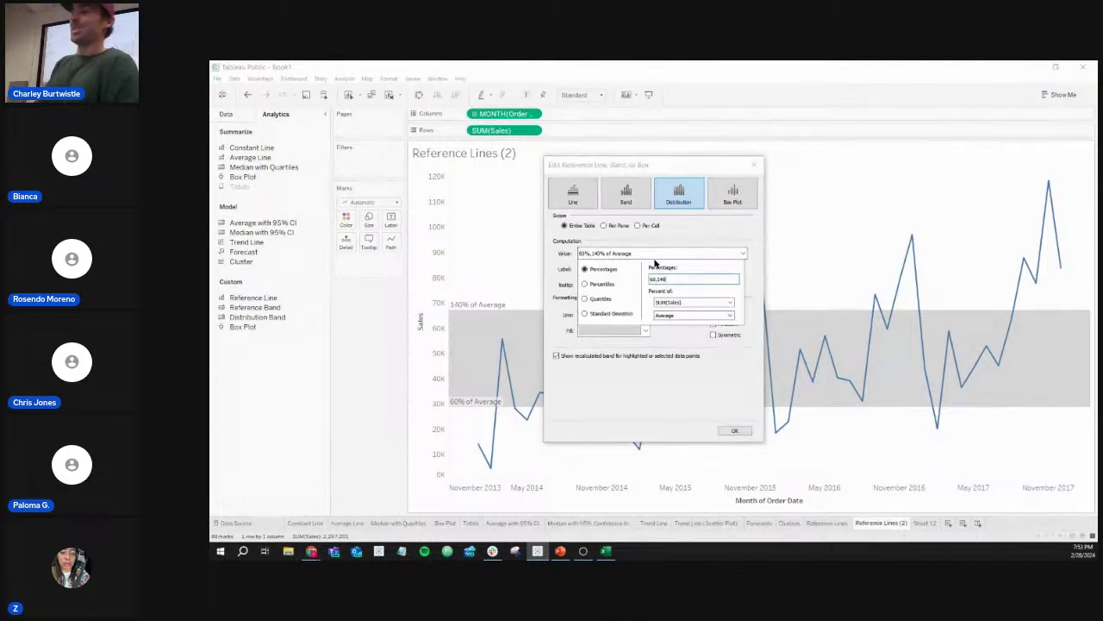
left_click(705, 237)
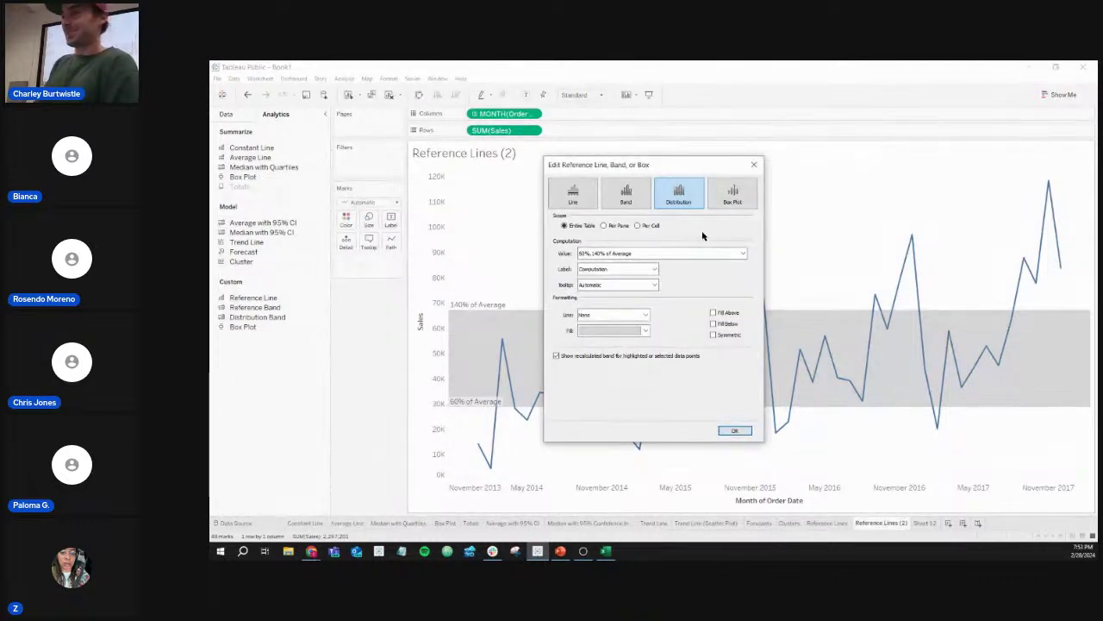
left_click(754, 165)
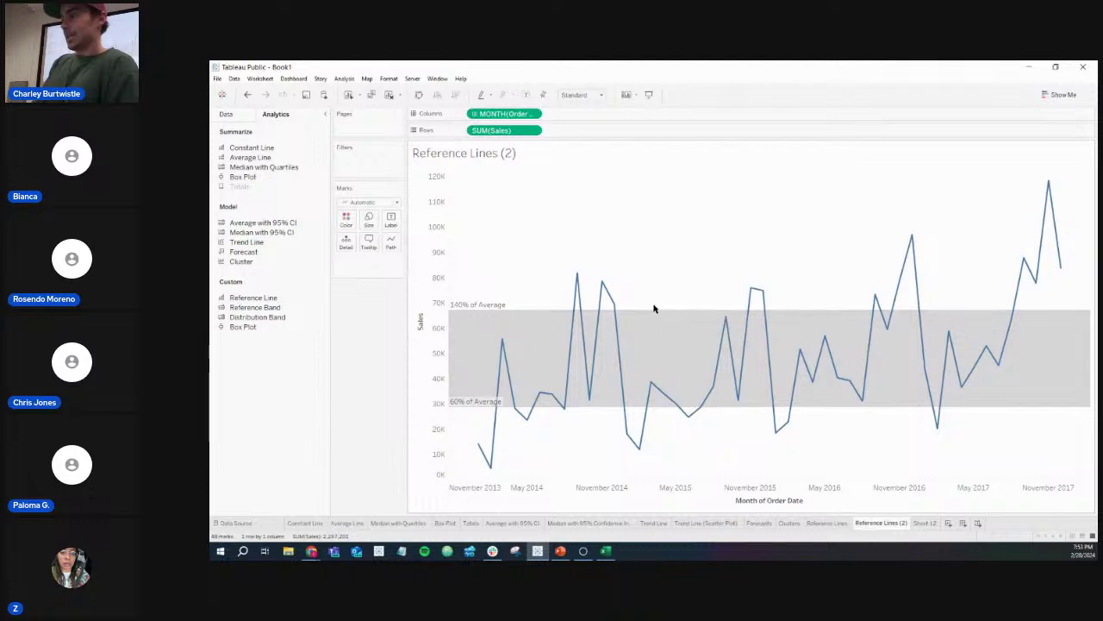
Step: Rename the Reference Lines (2) worksheet as "Reference Bands"
right_click(870, 526)
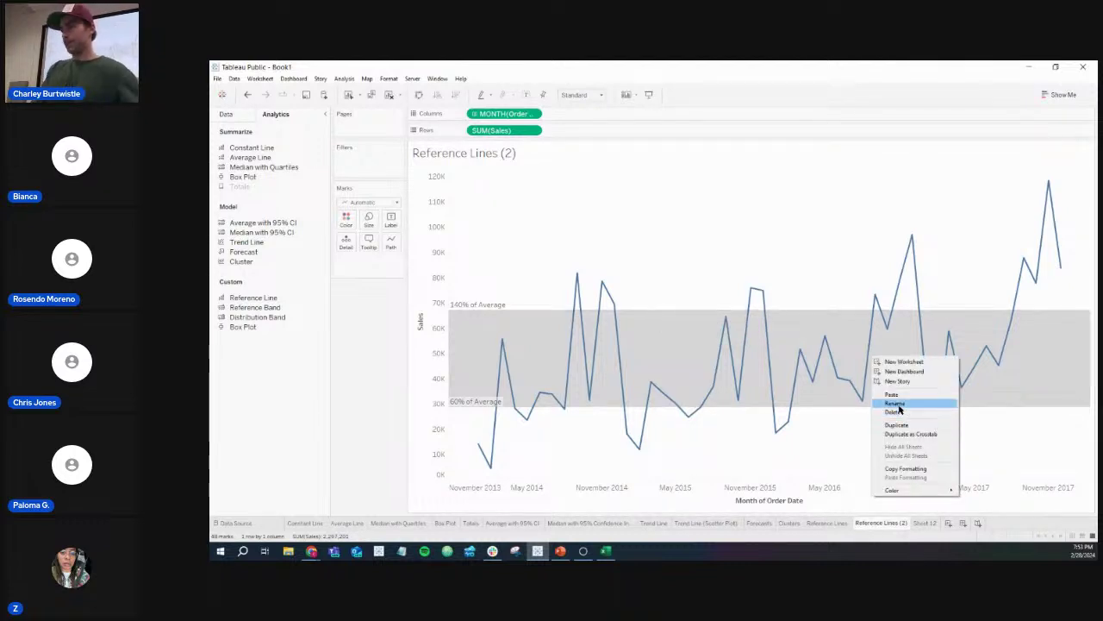
left_click(898, 405)
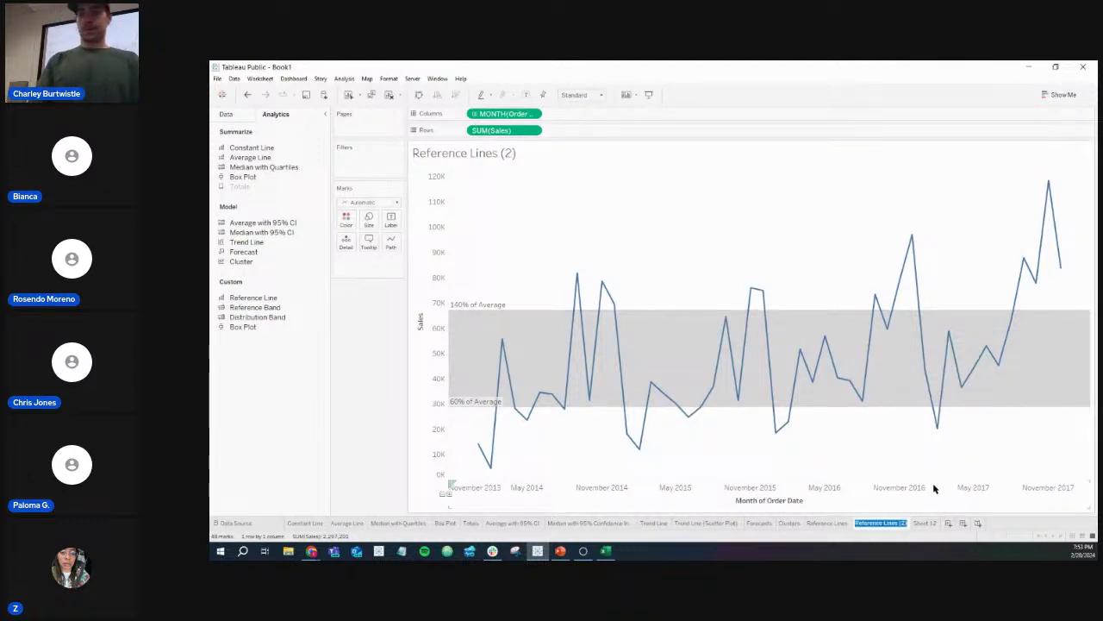
type("Reference")
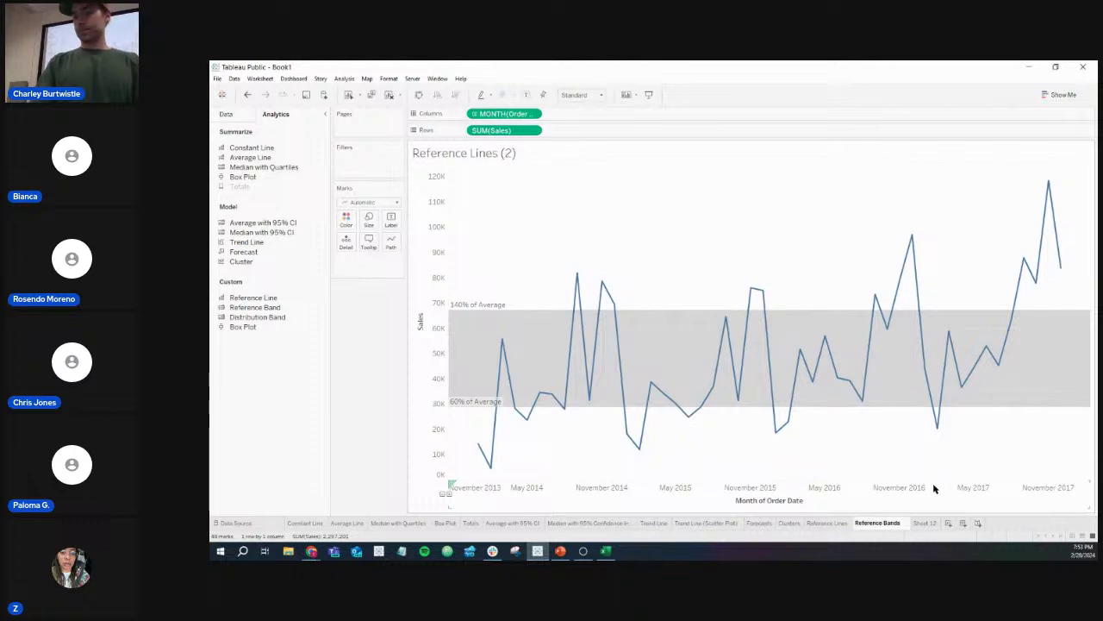
key("Return")
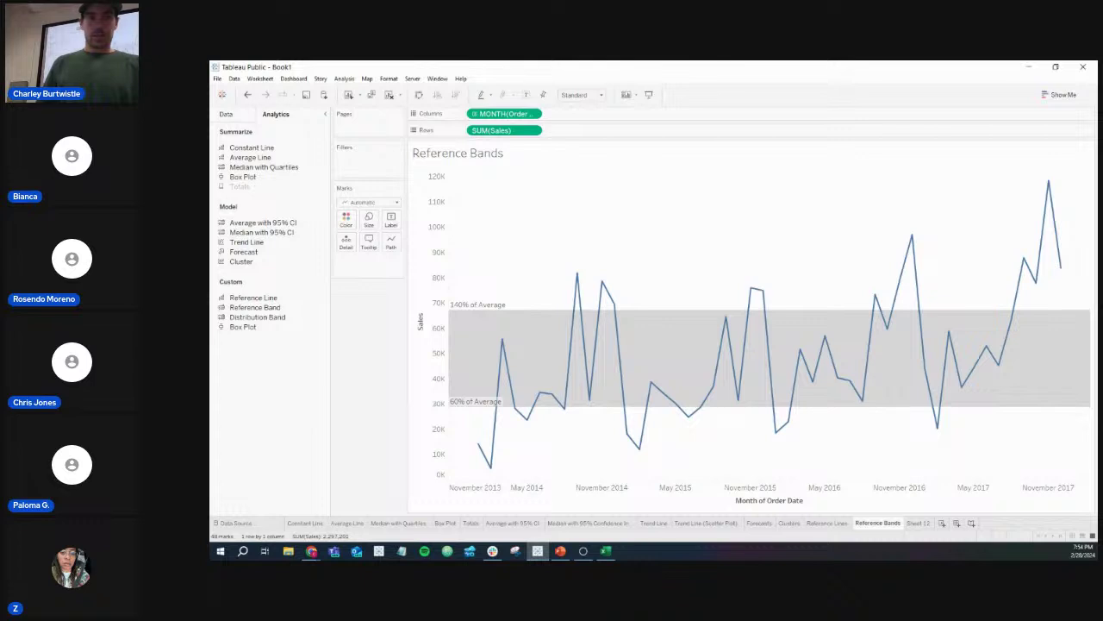
Step: Duplicate the Reference Bands worksheet and remove the distribution band from the copy
key("alt+Tab")
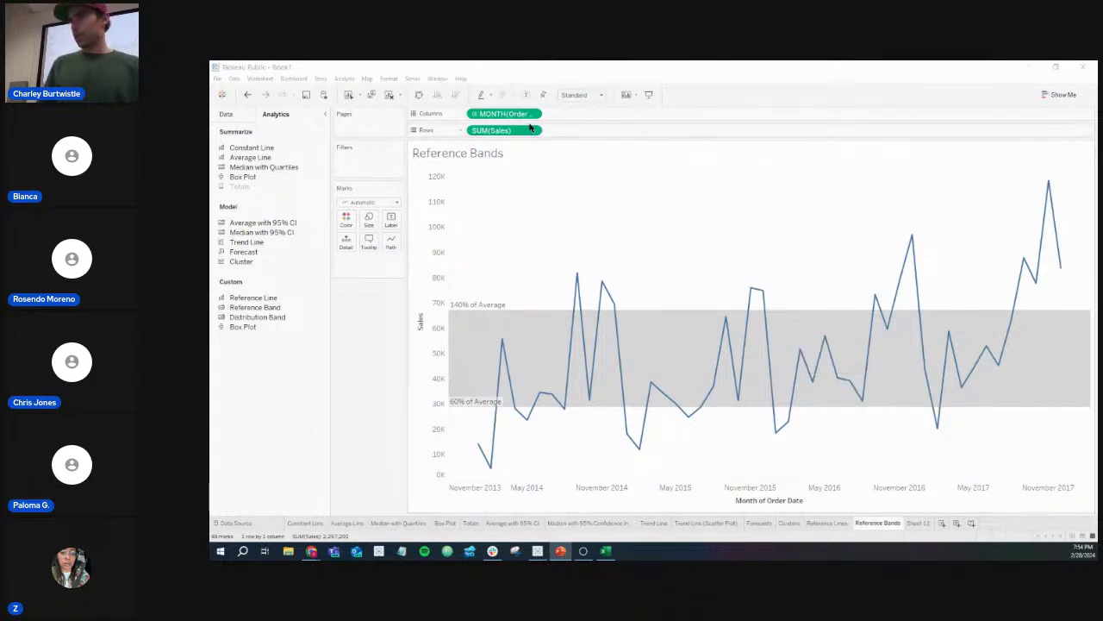
left_click(371, 95)
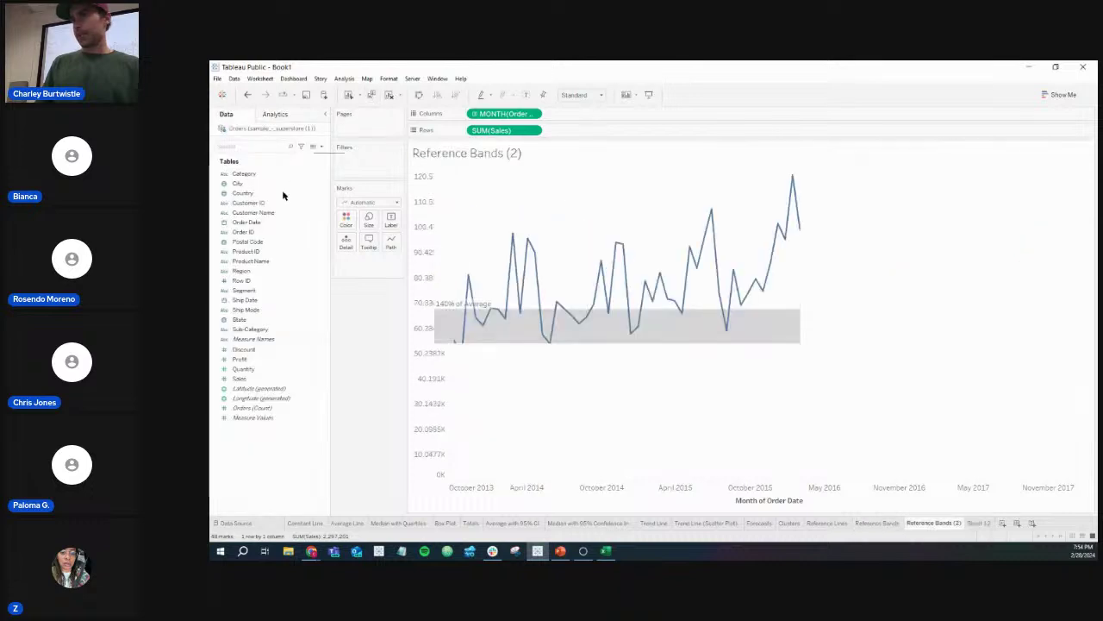
left_click(292, 114)
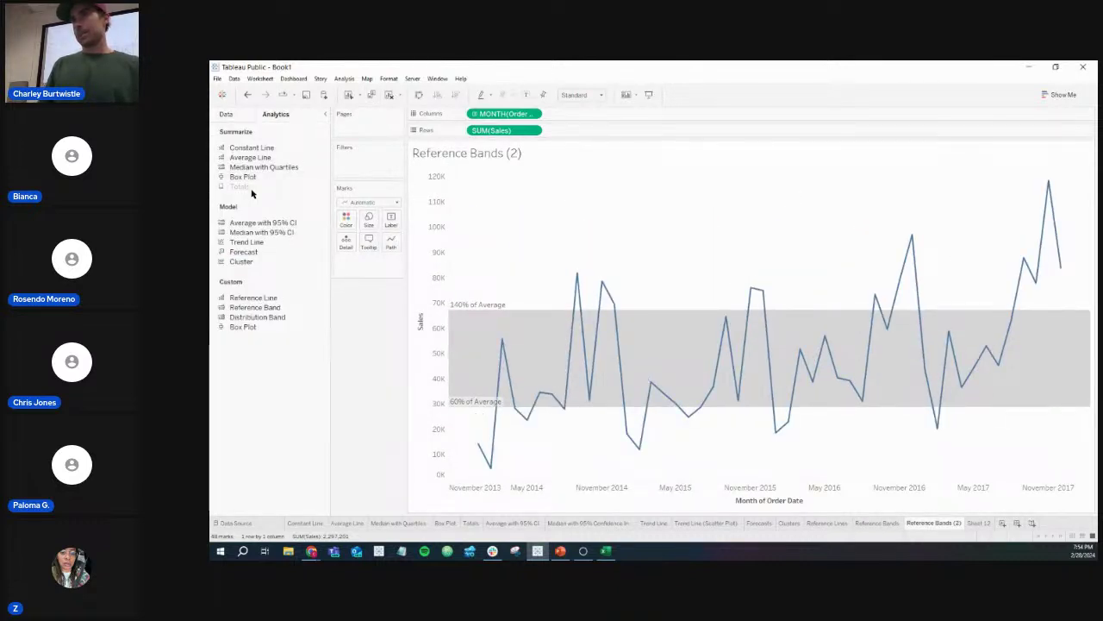
mouse_move(494, 310)
left_click_drag(494, 311, 304, 360)
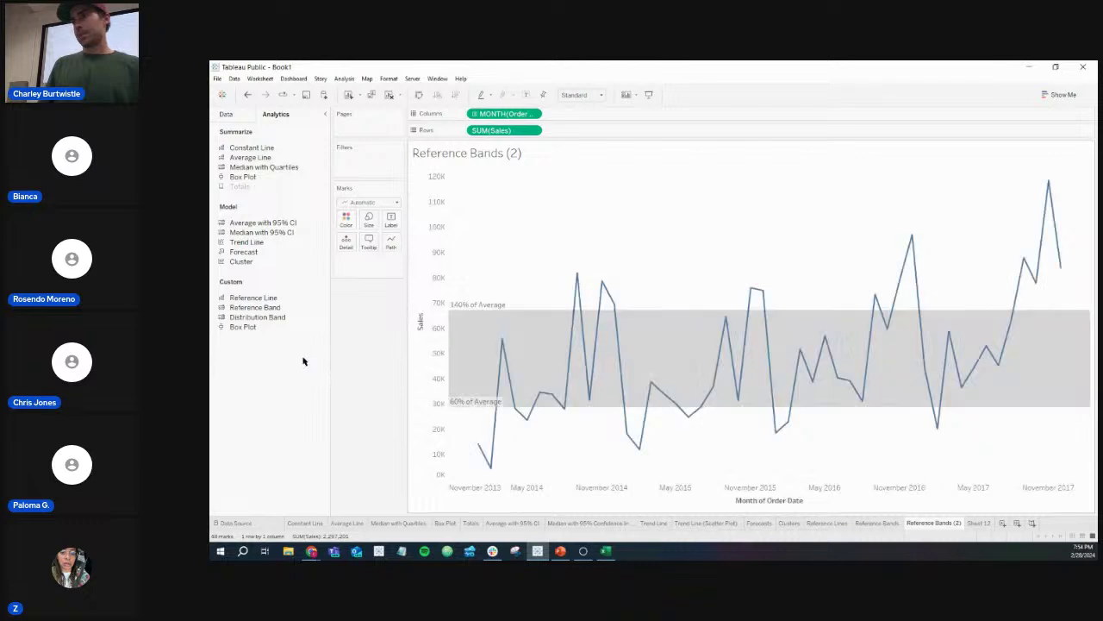
Step: Add a custom box plot to the Sales chart, trying the option to hide underlying marks but leaving it off
mouse_move(259, 327)
left_mouse_down()
mouse_move(426, 297)
mouse_move(507, 192)
left_mouse_up()
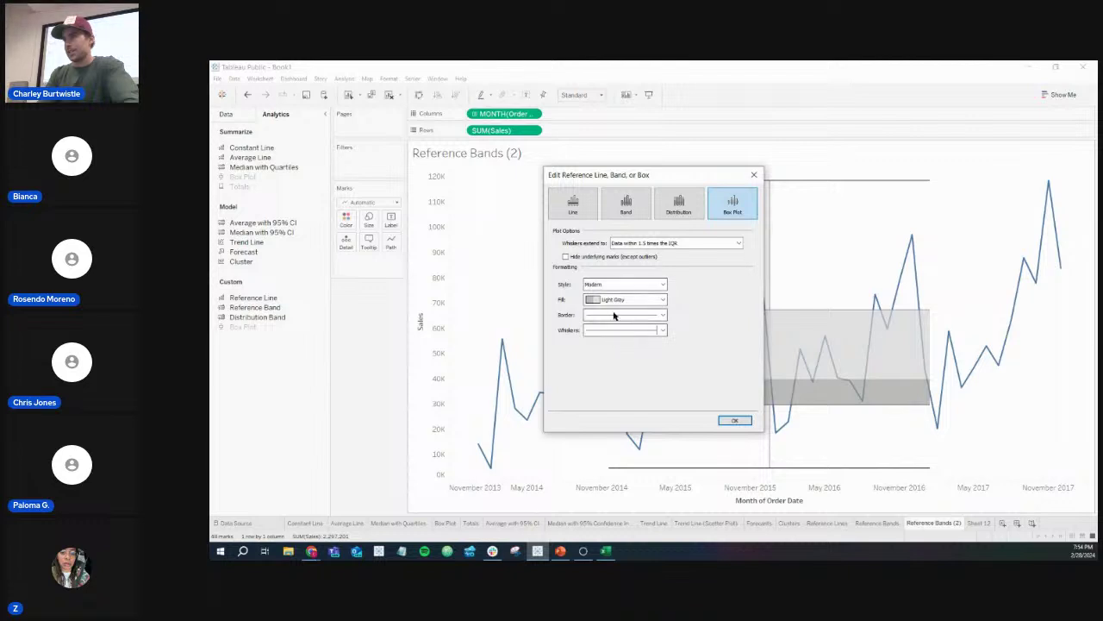
left_click(566, 257)
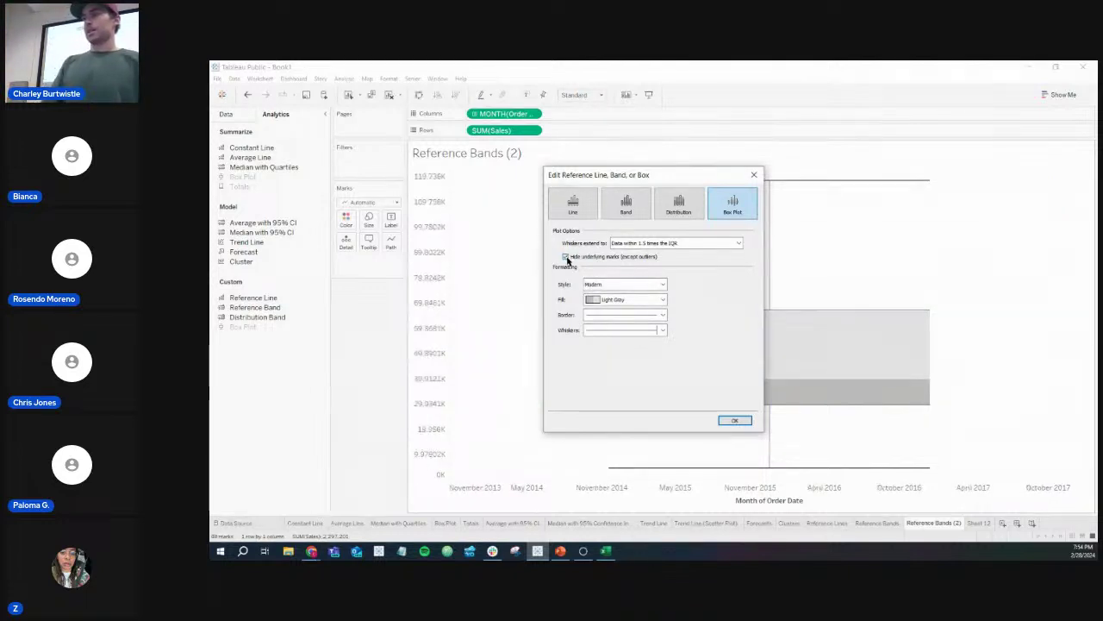
left_click(566, 257)
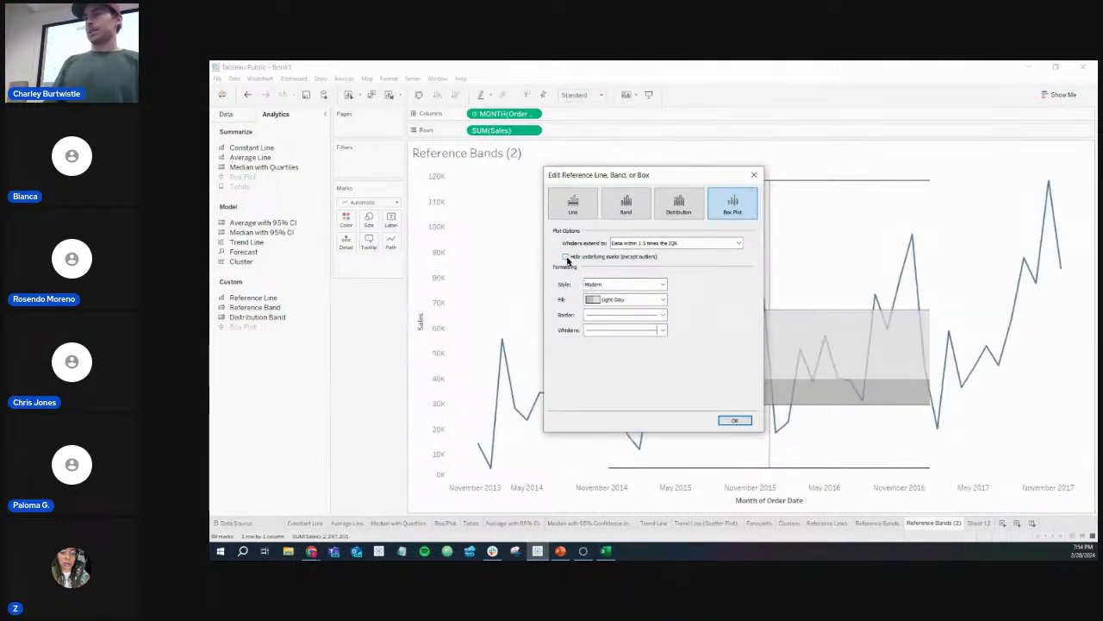
left_click(733, 420)
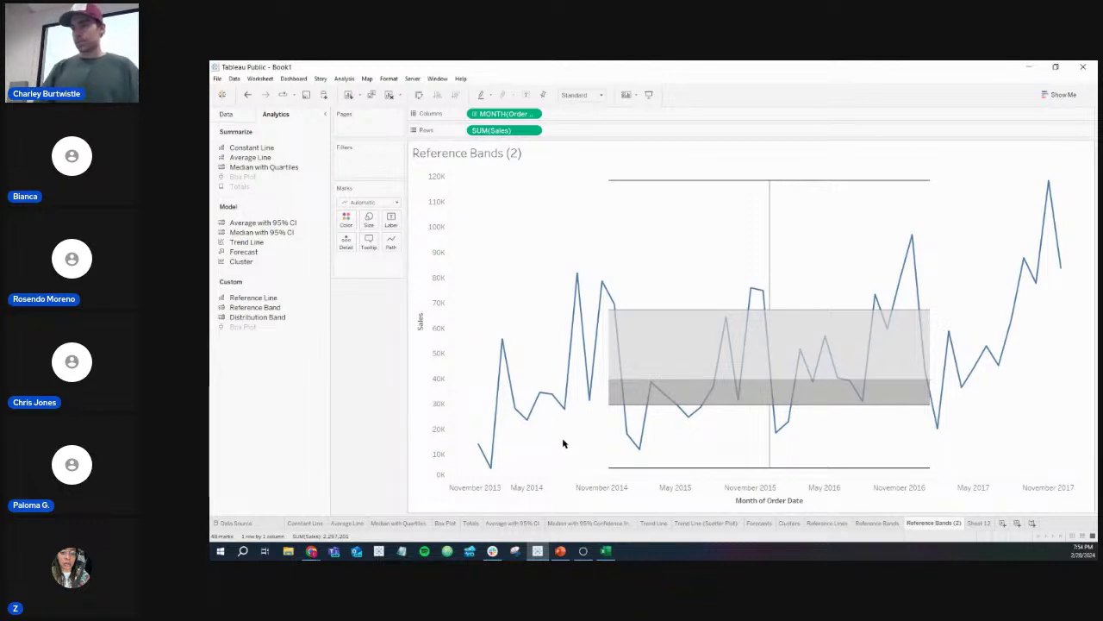
left_click(288, 552)
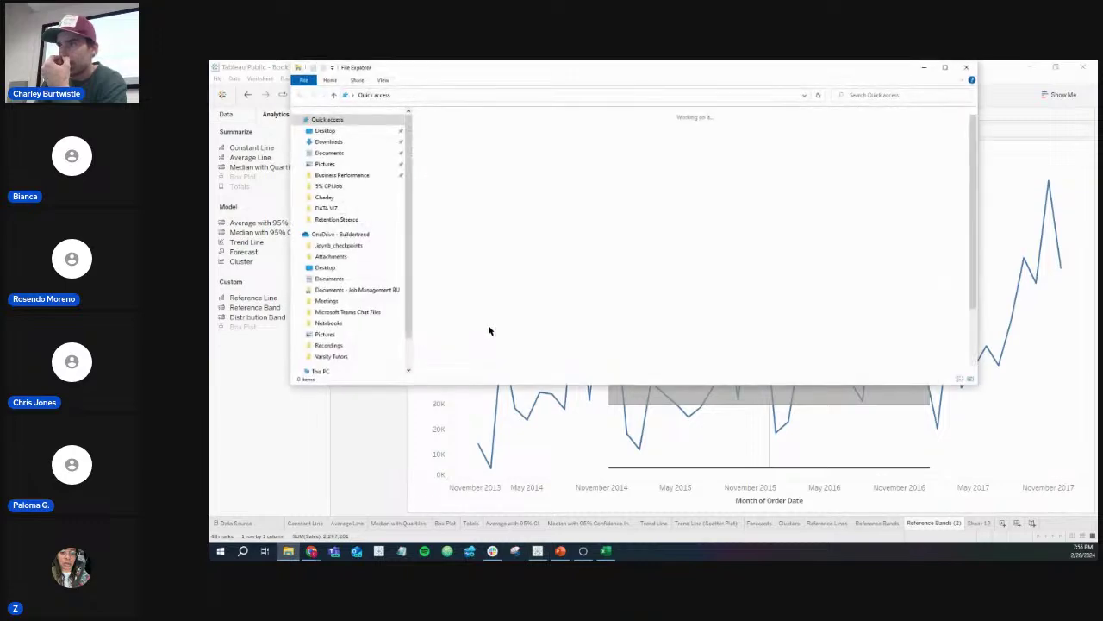
left_click(923, 66)
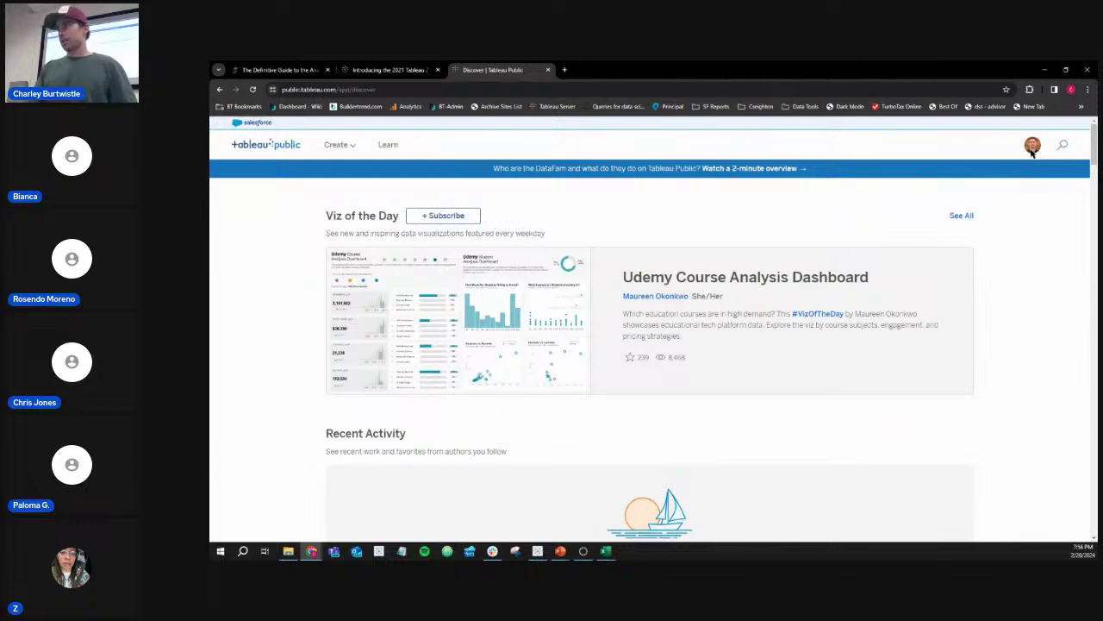
Step: On the Tableau Public website in the browser, open the signed-in account's profile and its "SUPERSTORE SELF SERVICE" viz
left_click(1033, 145)
left_click(1013, 169)
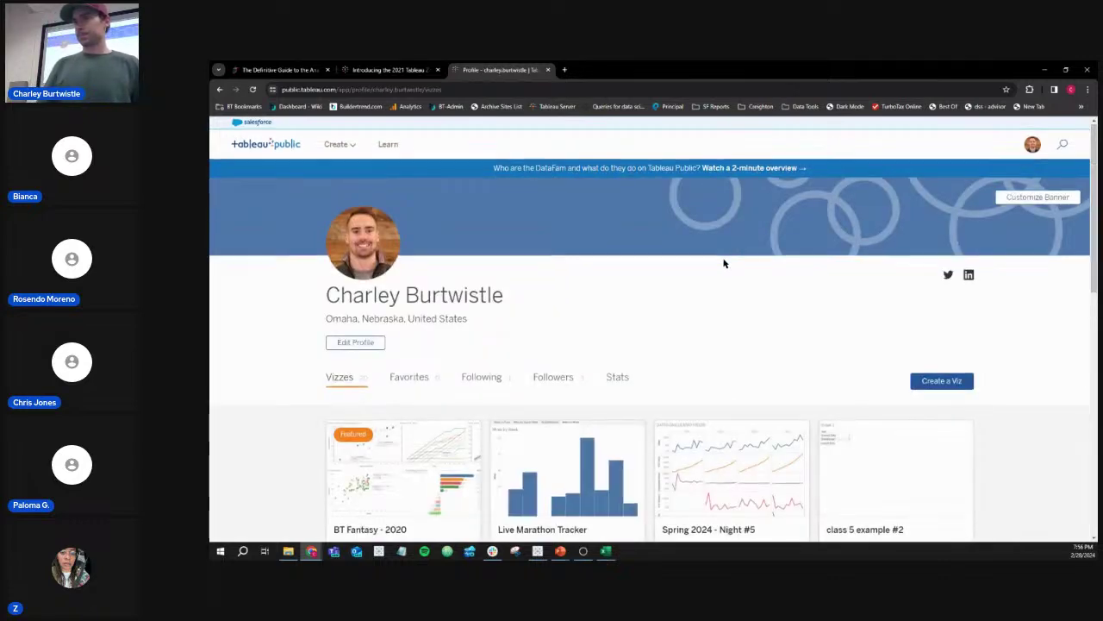
scroll(724, 254, "down", 3)
scroll(1011, 218, "down", 3)
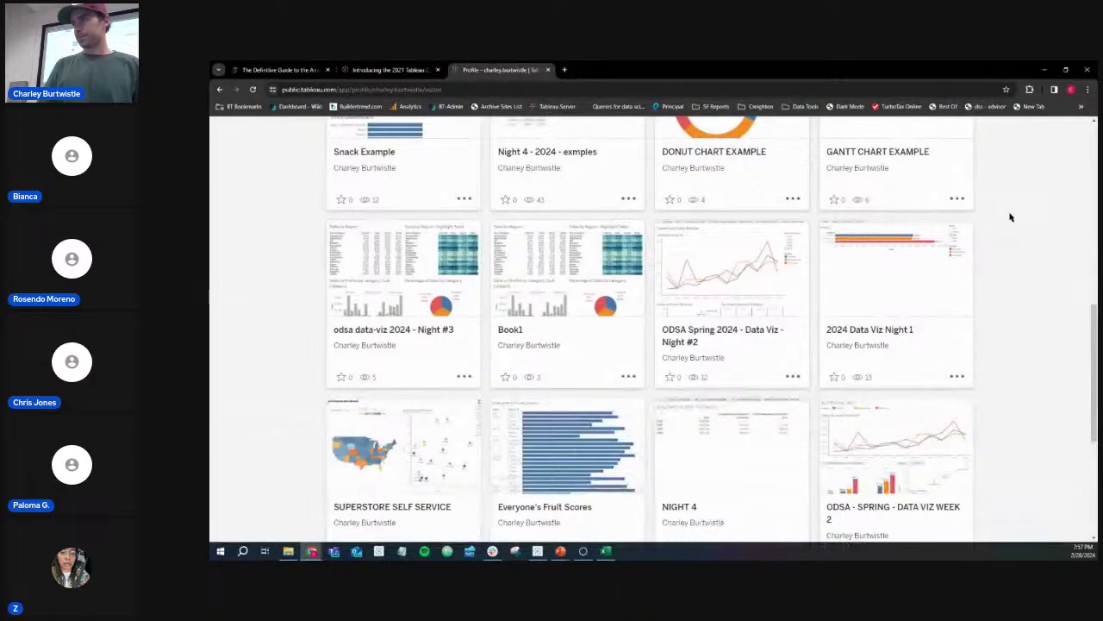
scroll(1010, 217, "down", 2)
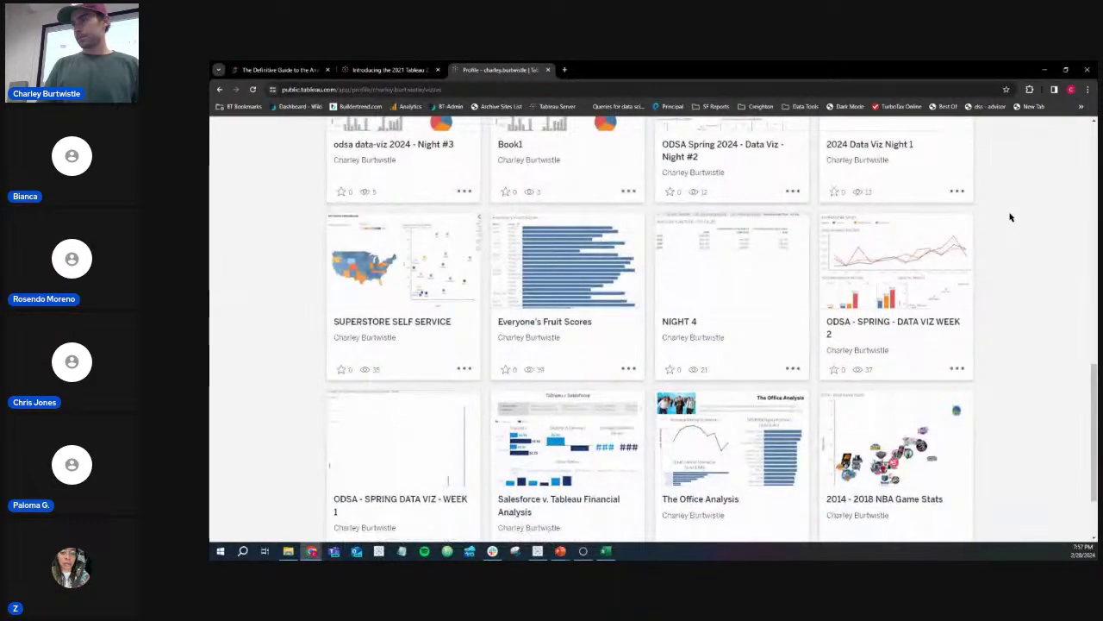
scroll(1010, 217, "down", 1)
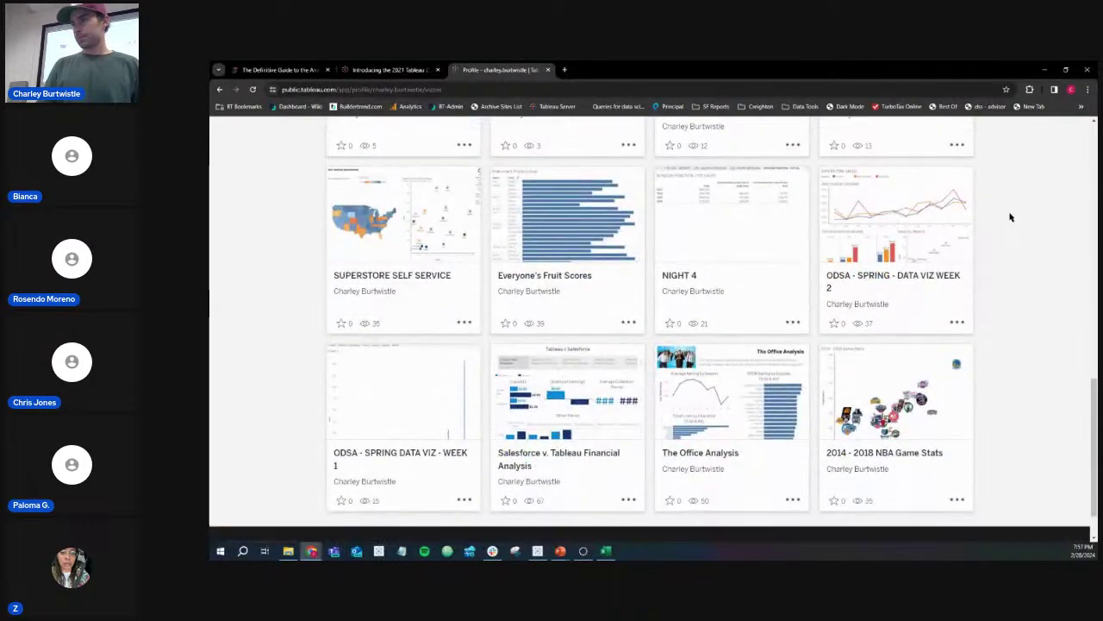
left_click(426, 277)
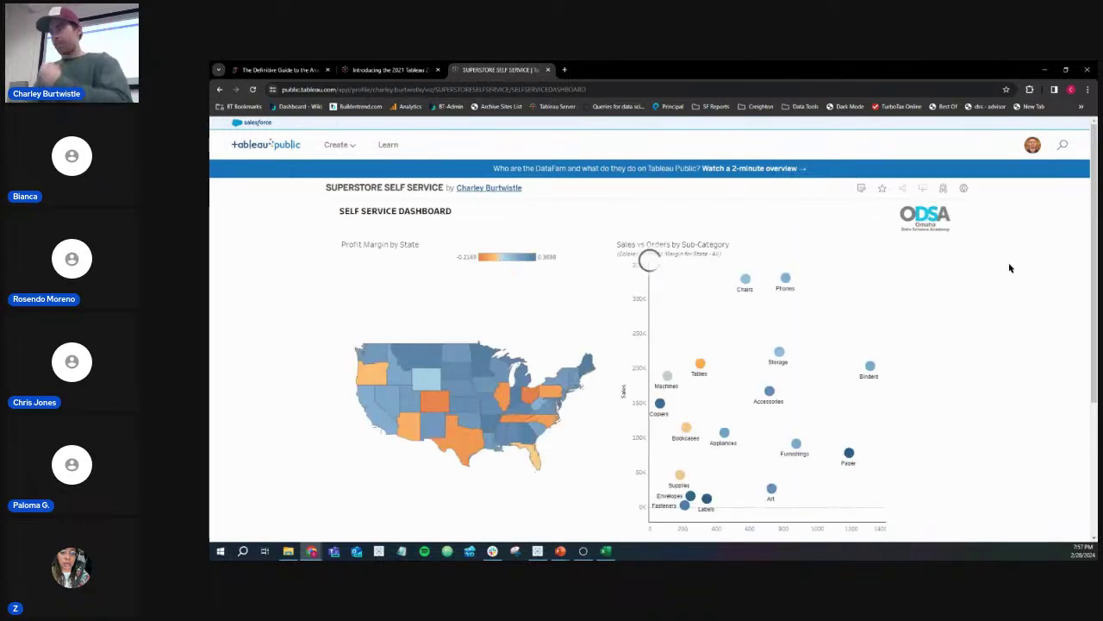
Step: Switch the scatter plot's breakout to Product Name, Category and finally Ship Mode, and temporarily filter it to Nebraska from the map
scroll(1030, 250, "down", 2)
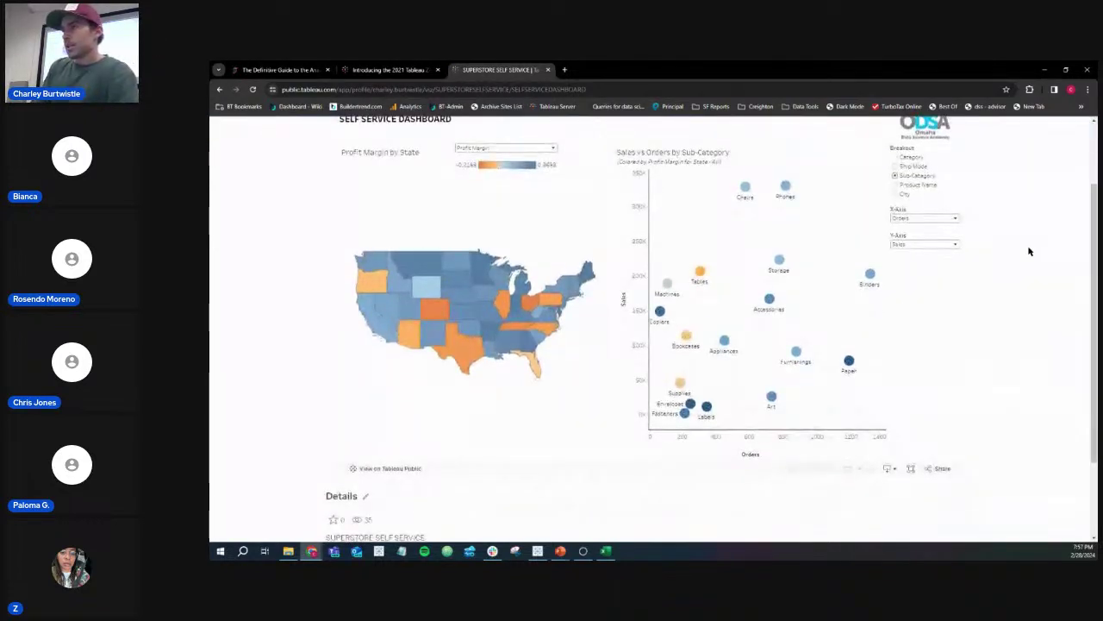
scroll(1030, 250, "up", 1)
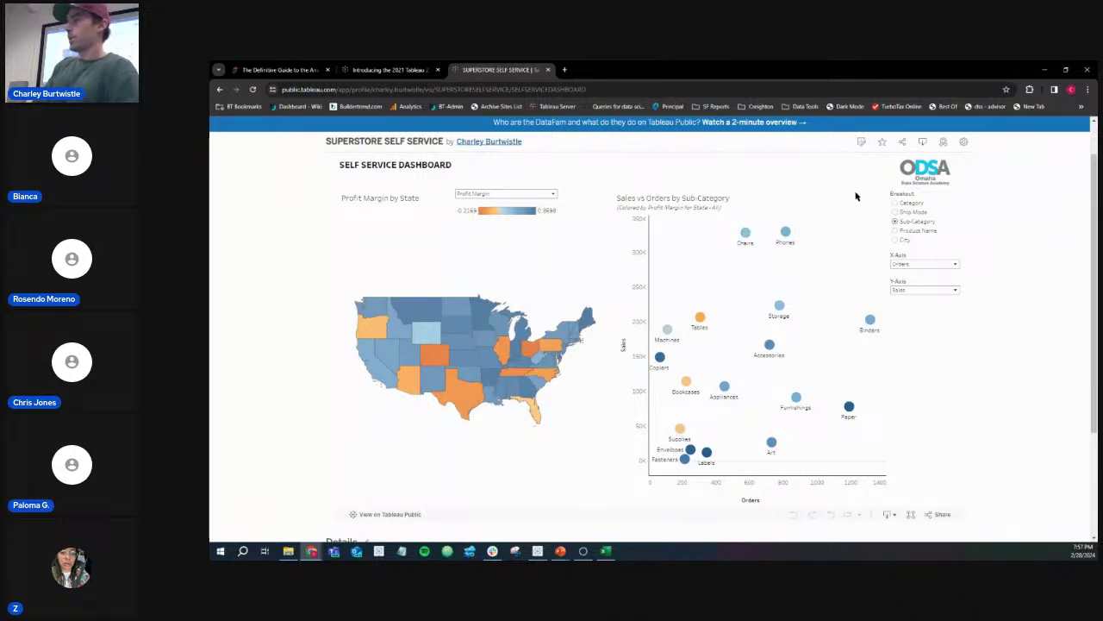
left_click(896, 230)
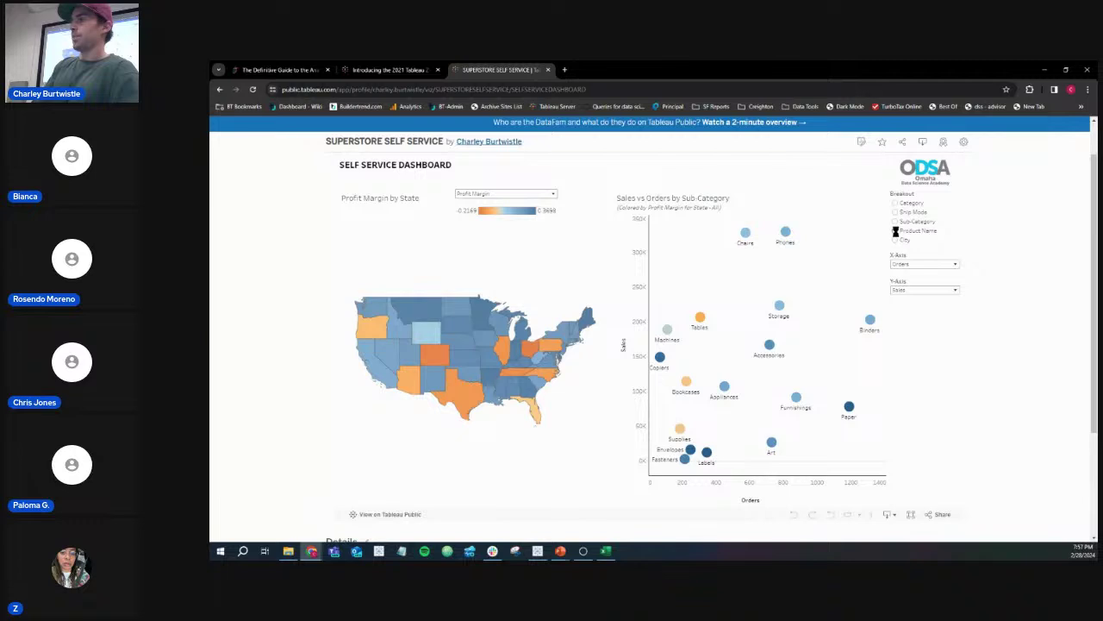
left_click(895, 202)
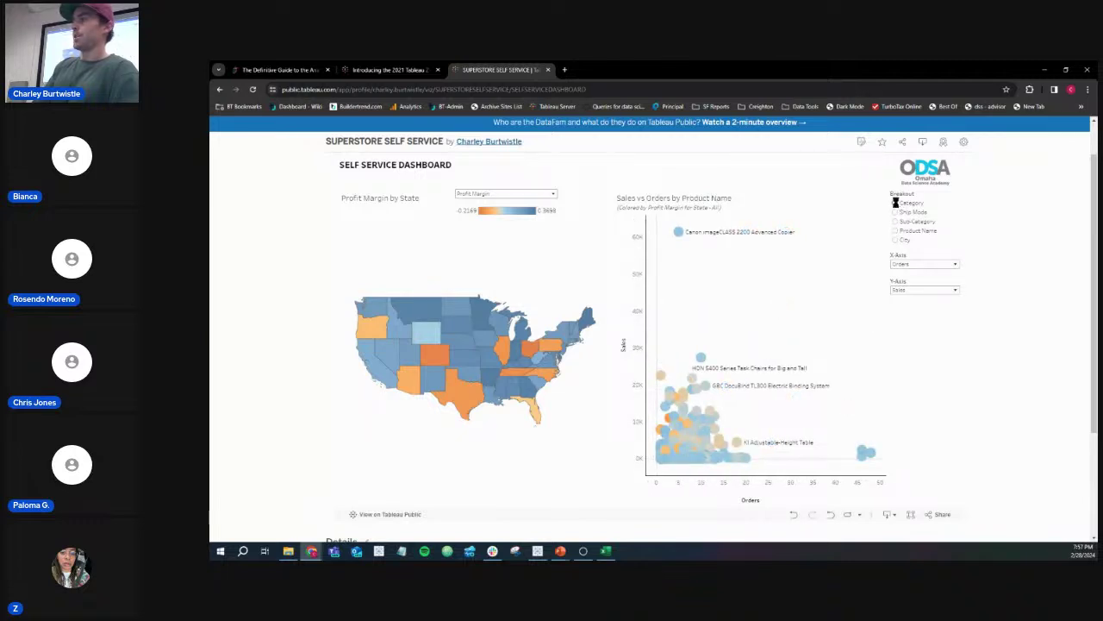
left_click(895, 211)
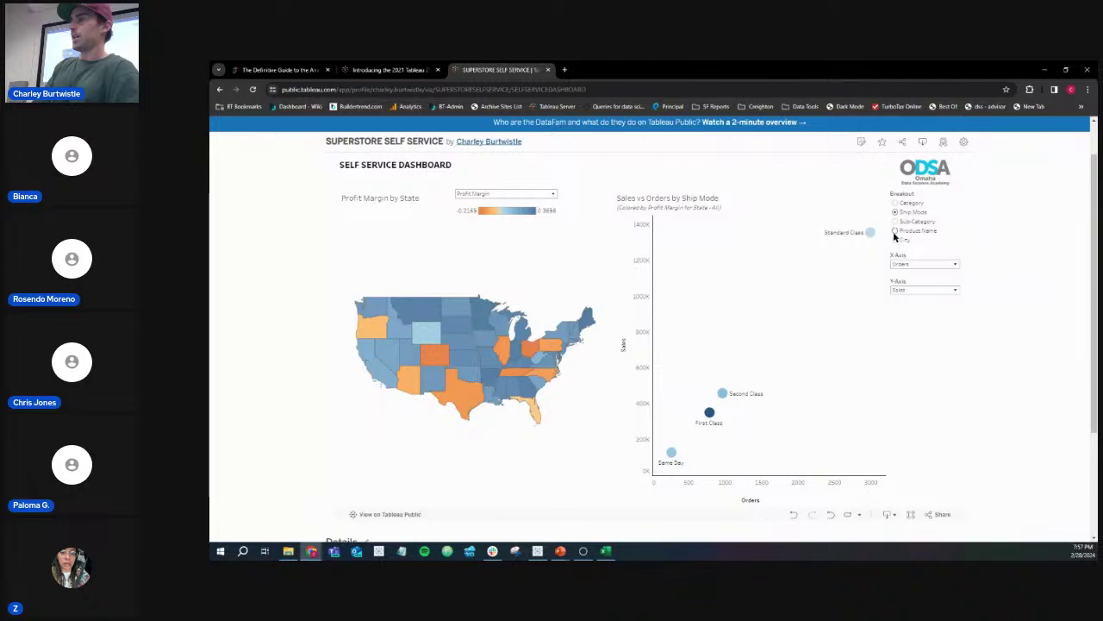
left_click(455, 345)
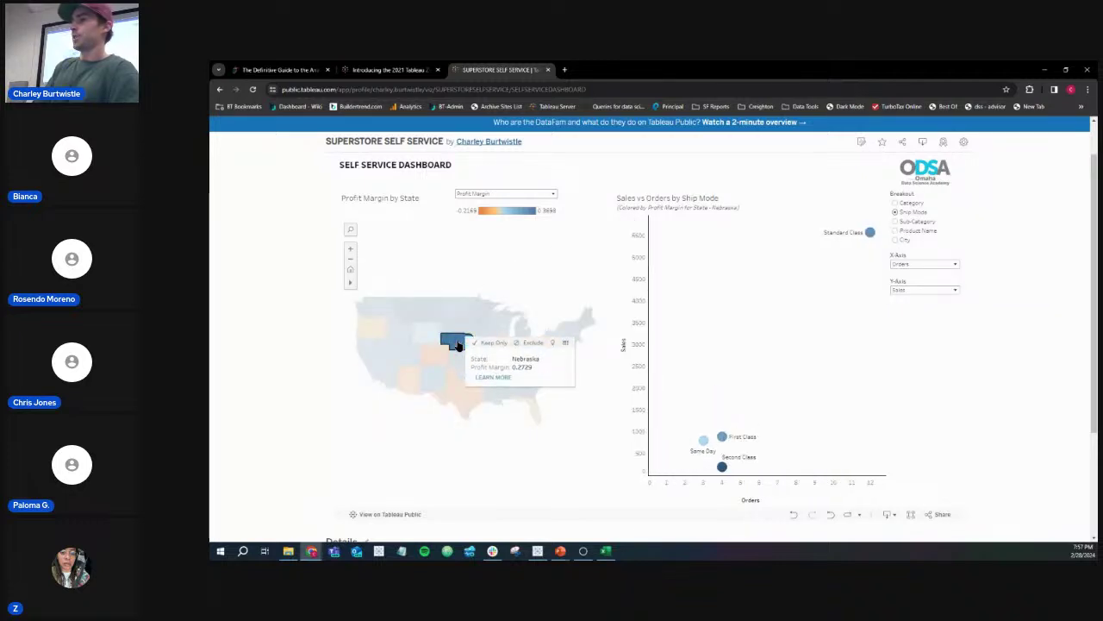
left_click(457, 343)
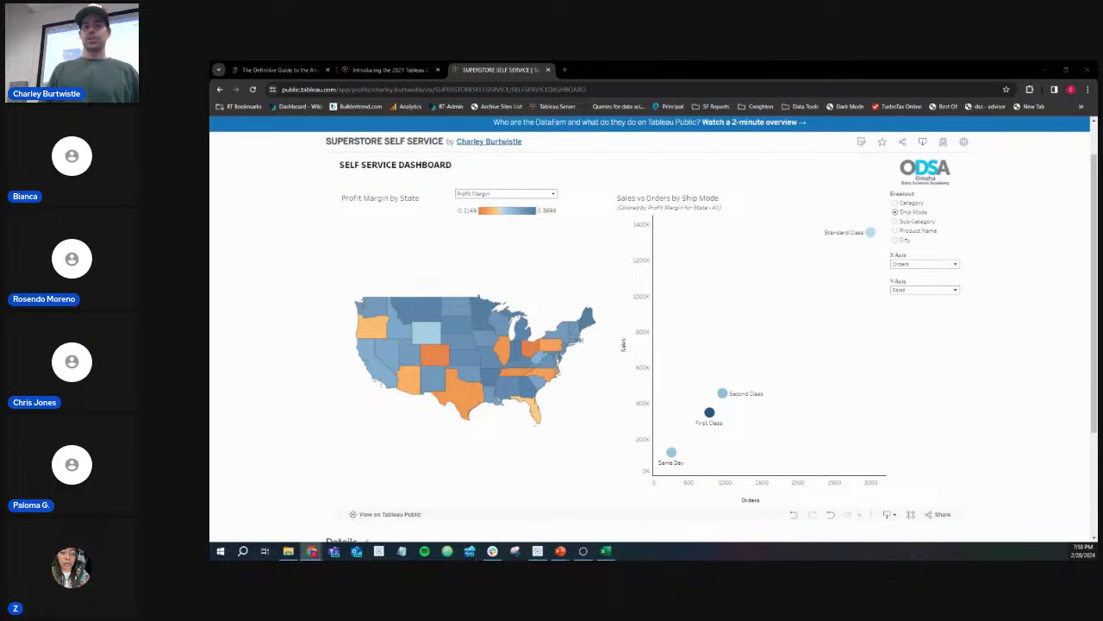
Step: Open the Playfair Data guide to Tableau's Analytics pane and examine its distribution band, interquartile range and box plot sections
left_click(312, 551)
left_click(312, 551)
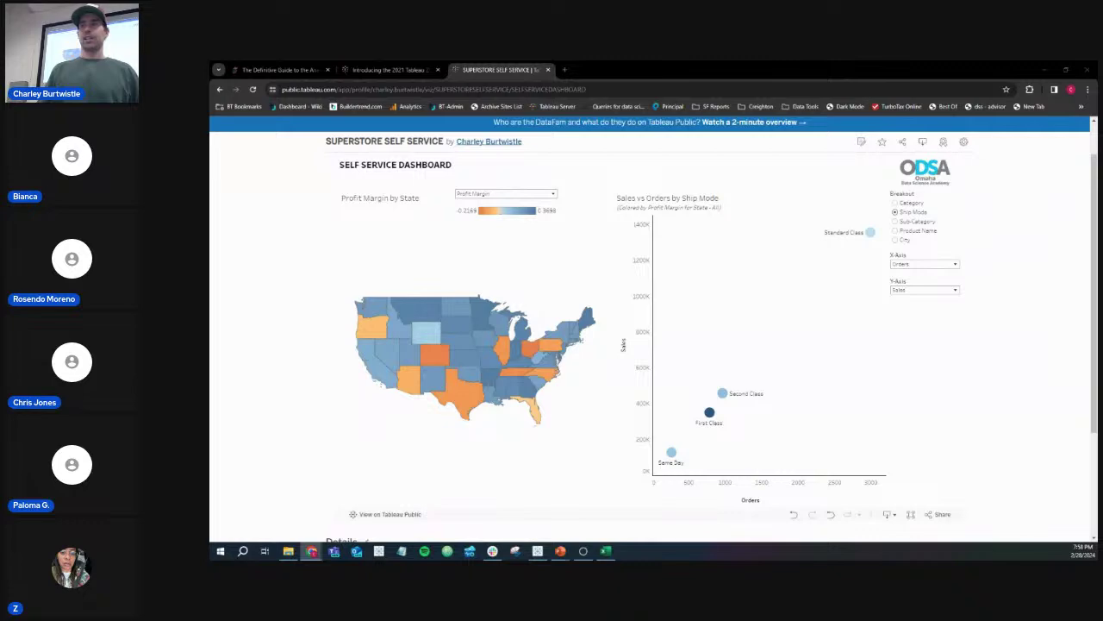
left_click(276, 69)
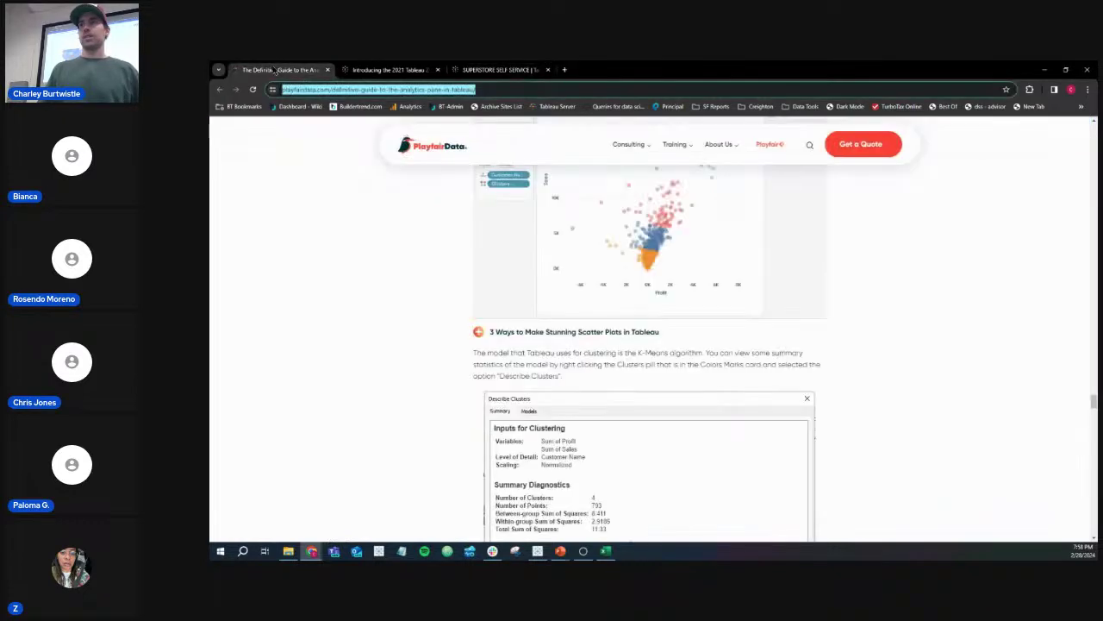
scroll(568, 304, "up", 20)
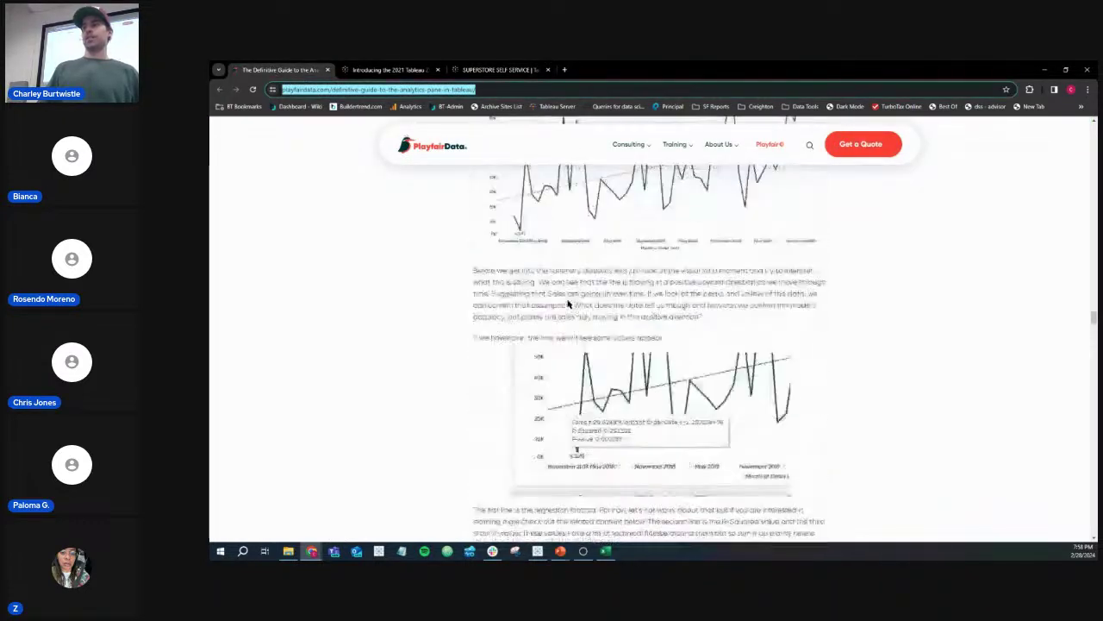
scroll(568, 304, "up", 10)
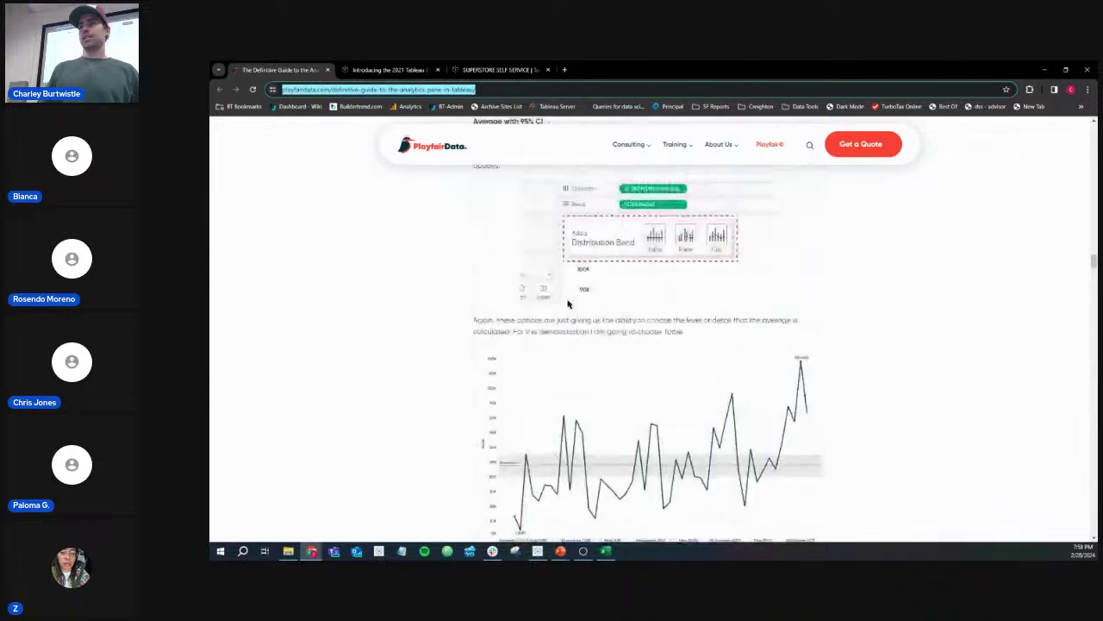
scroll(666, 285, "down", 5)
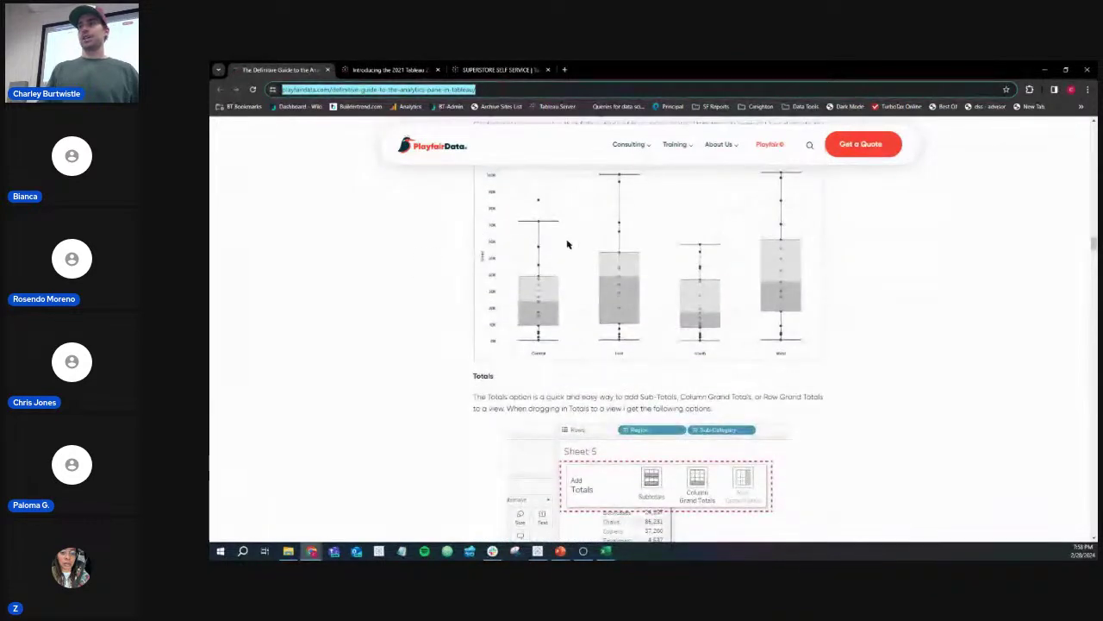
scroll(614, 291, "up", 5)
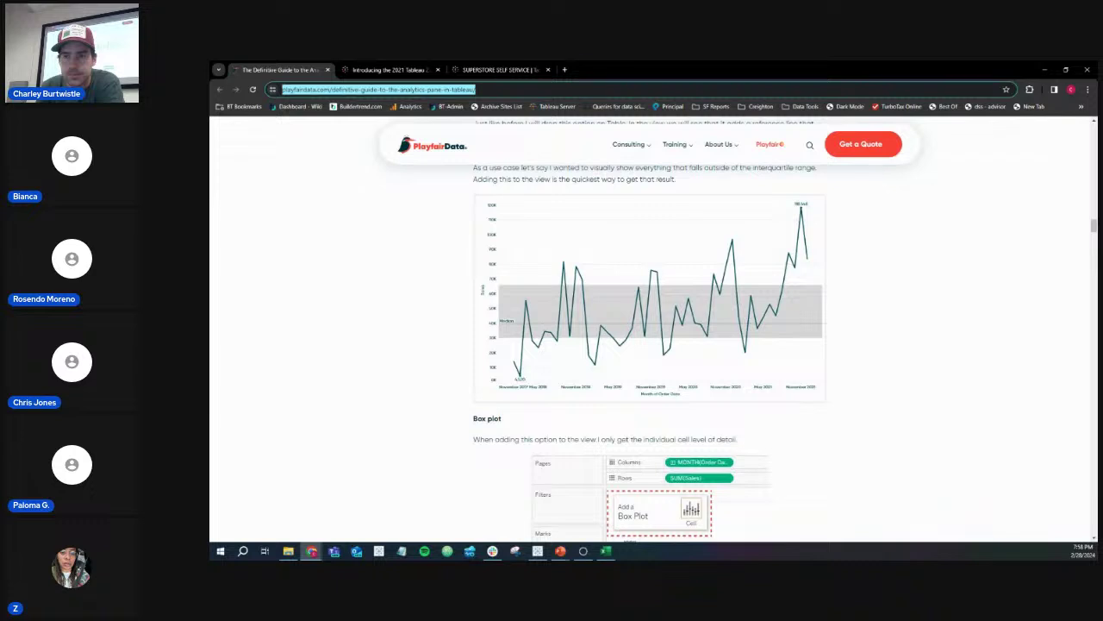
key("alt+Tab")
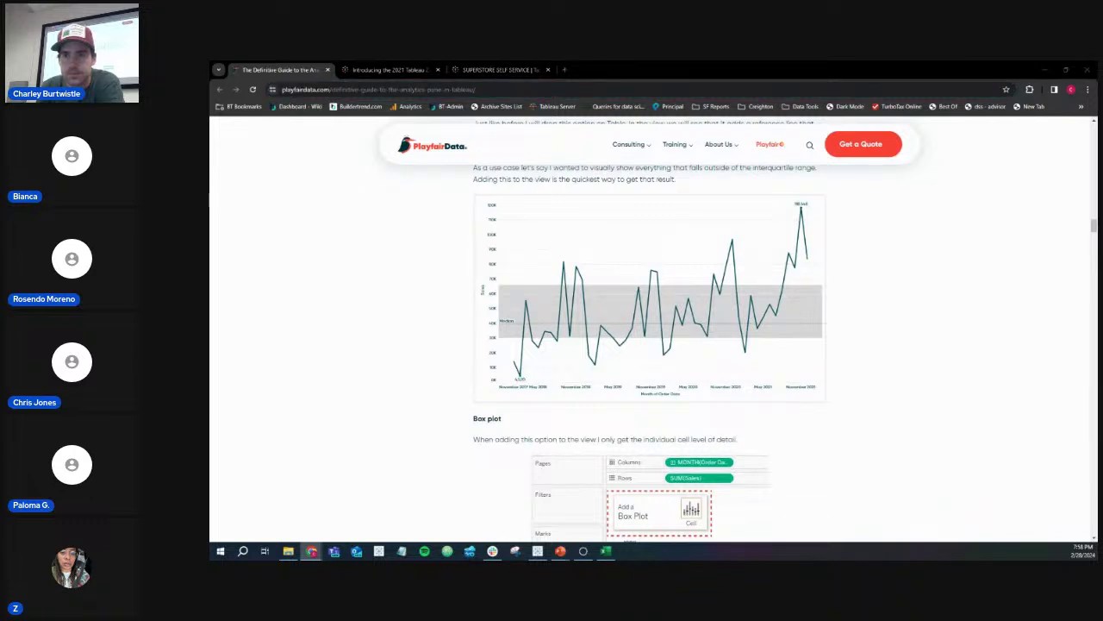